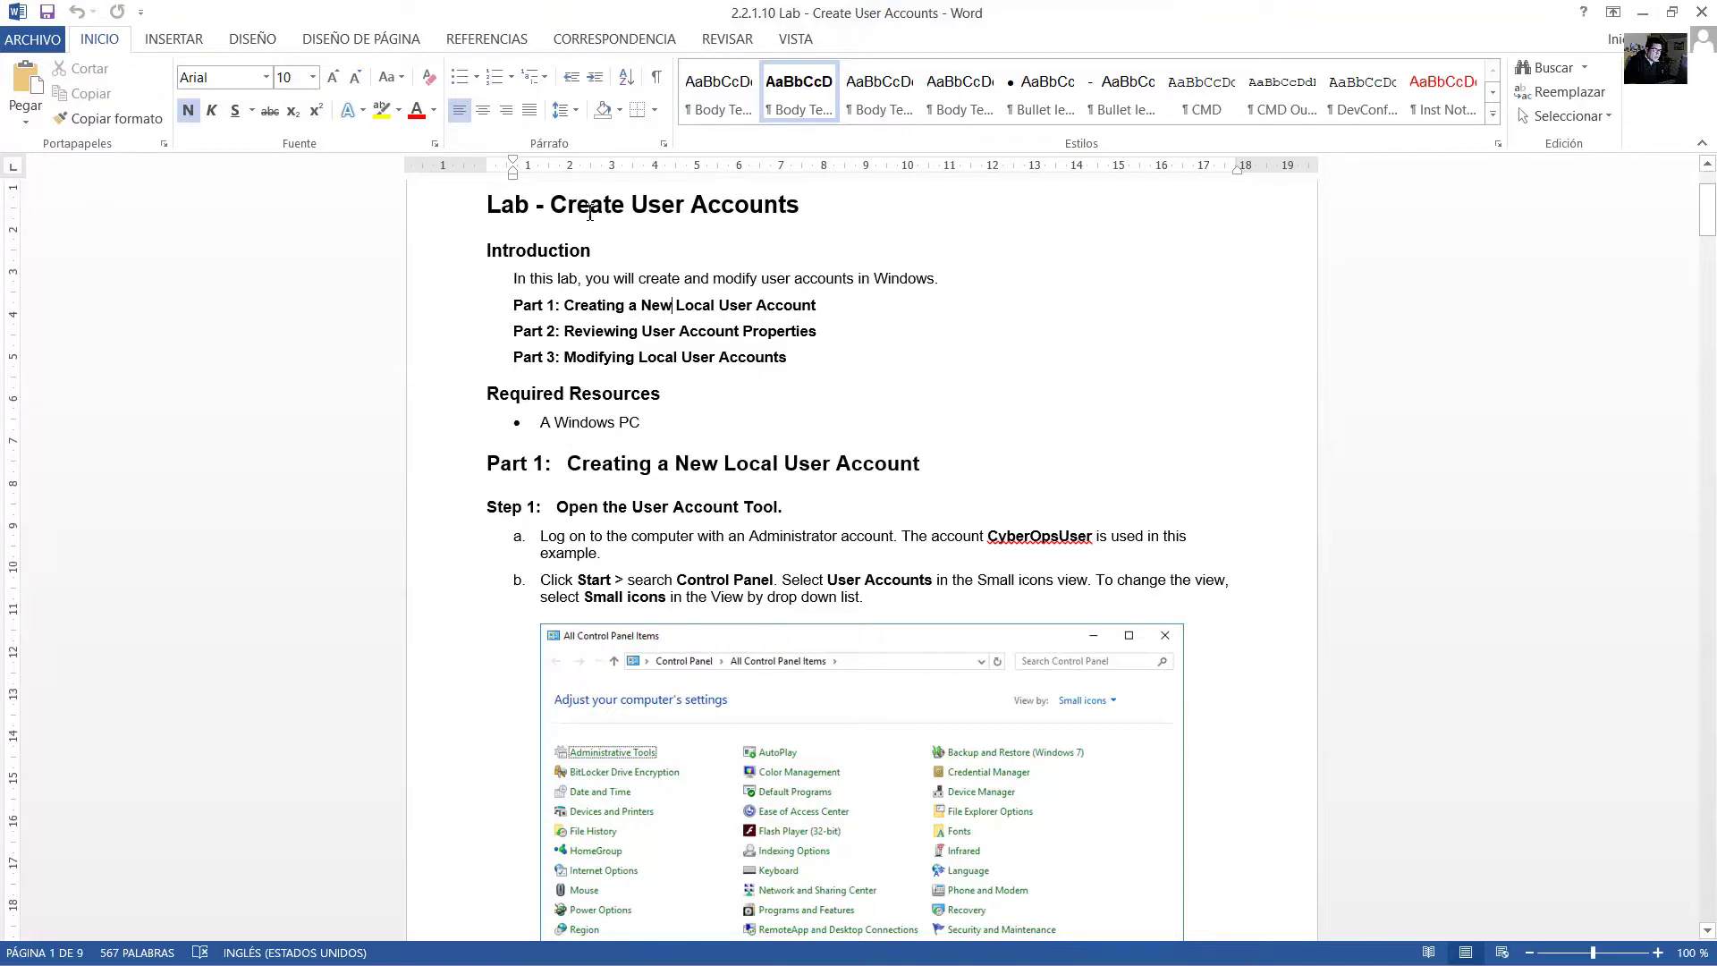
Step: Read the lab introduction and Step 1's Control Panel instruction in Word, then show the desktop
{"action": "left_click", "coordinate": [805, 391]}
{"action": "scroll", "coordinate": [811, 391], "scroll_direction": "down", "scroll_amount": 3}
{"action": "scroll", "coordinate": [811, 391], "scroll_direction": "down", "scroll_amount": 1}
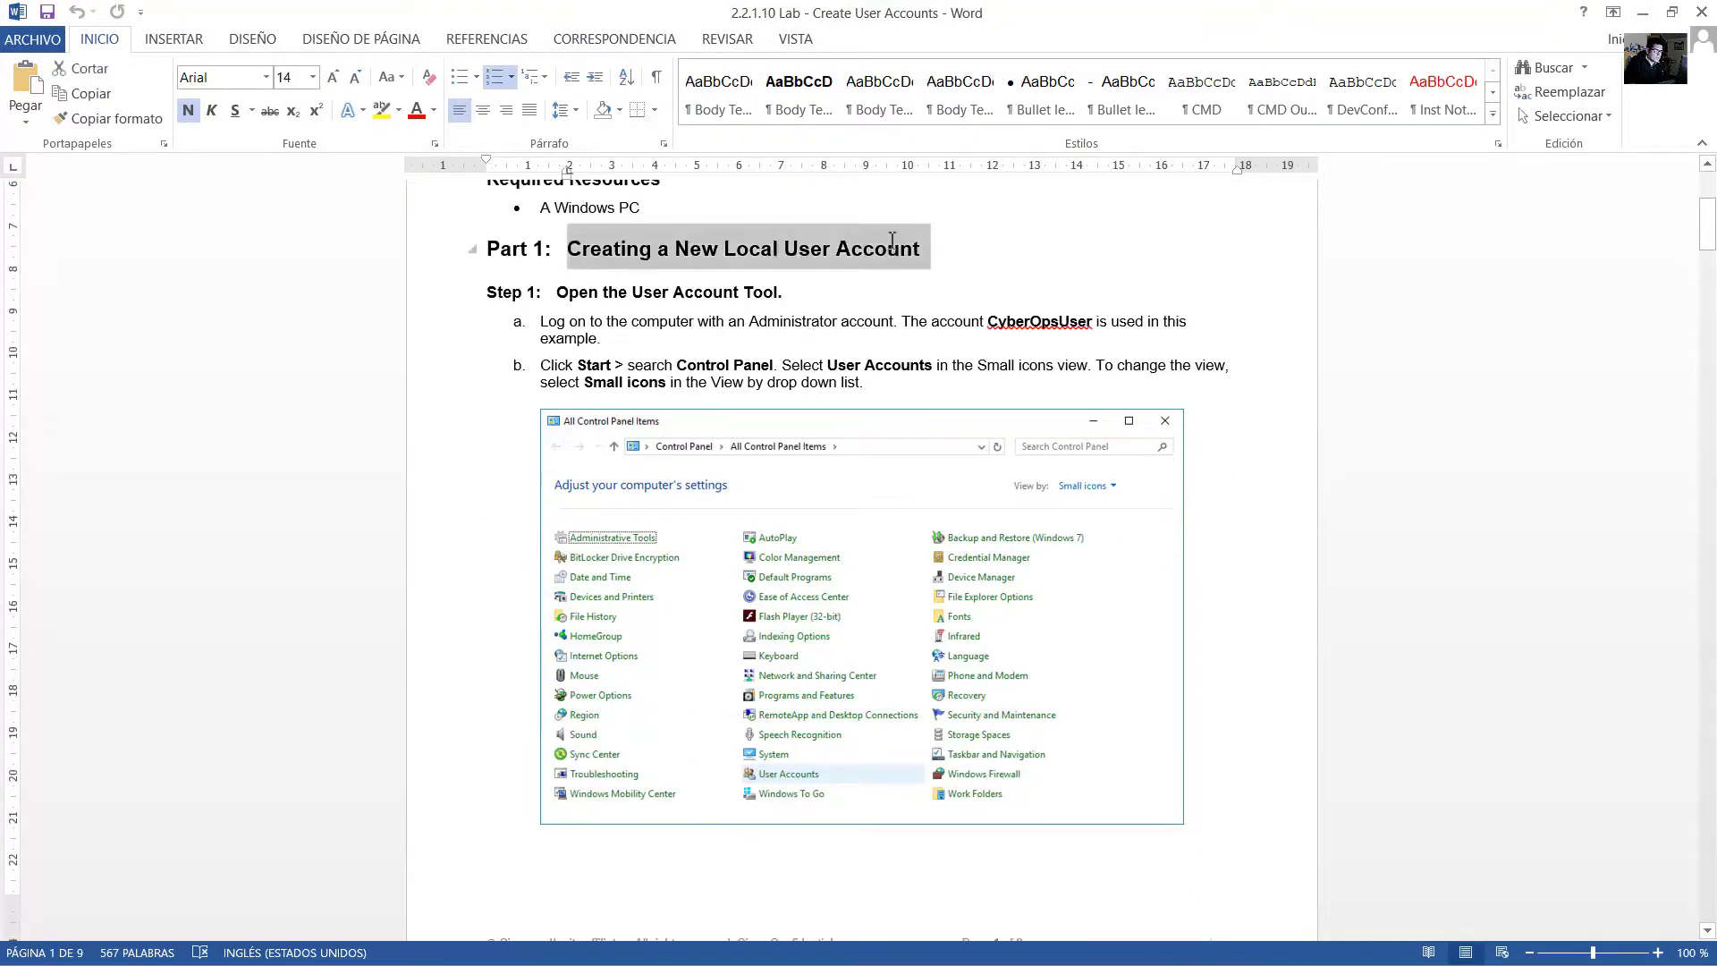
{"action": "left_click_drag", "start_coordinate": [567, 250], "coordinate": [921, 250]}
{"action": "left_click_drag", "start_coordinate": [558, 292], "coordinate": [777, 293]}
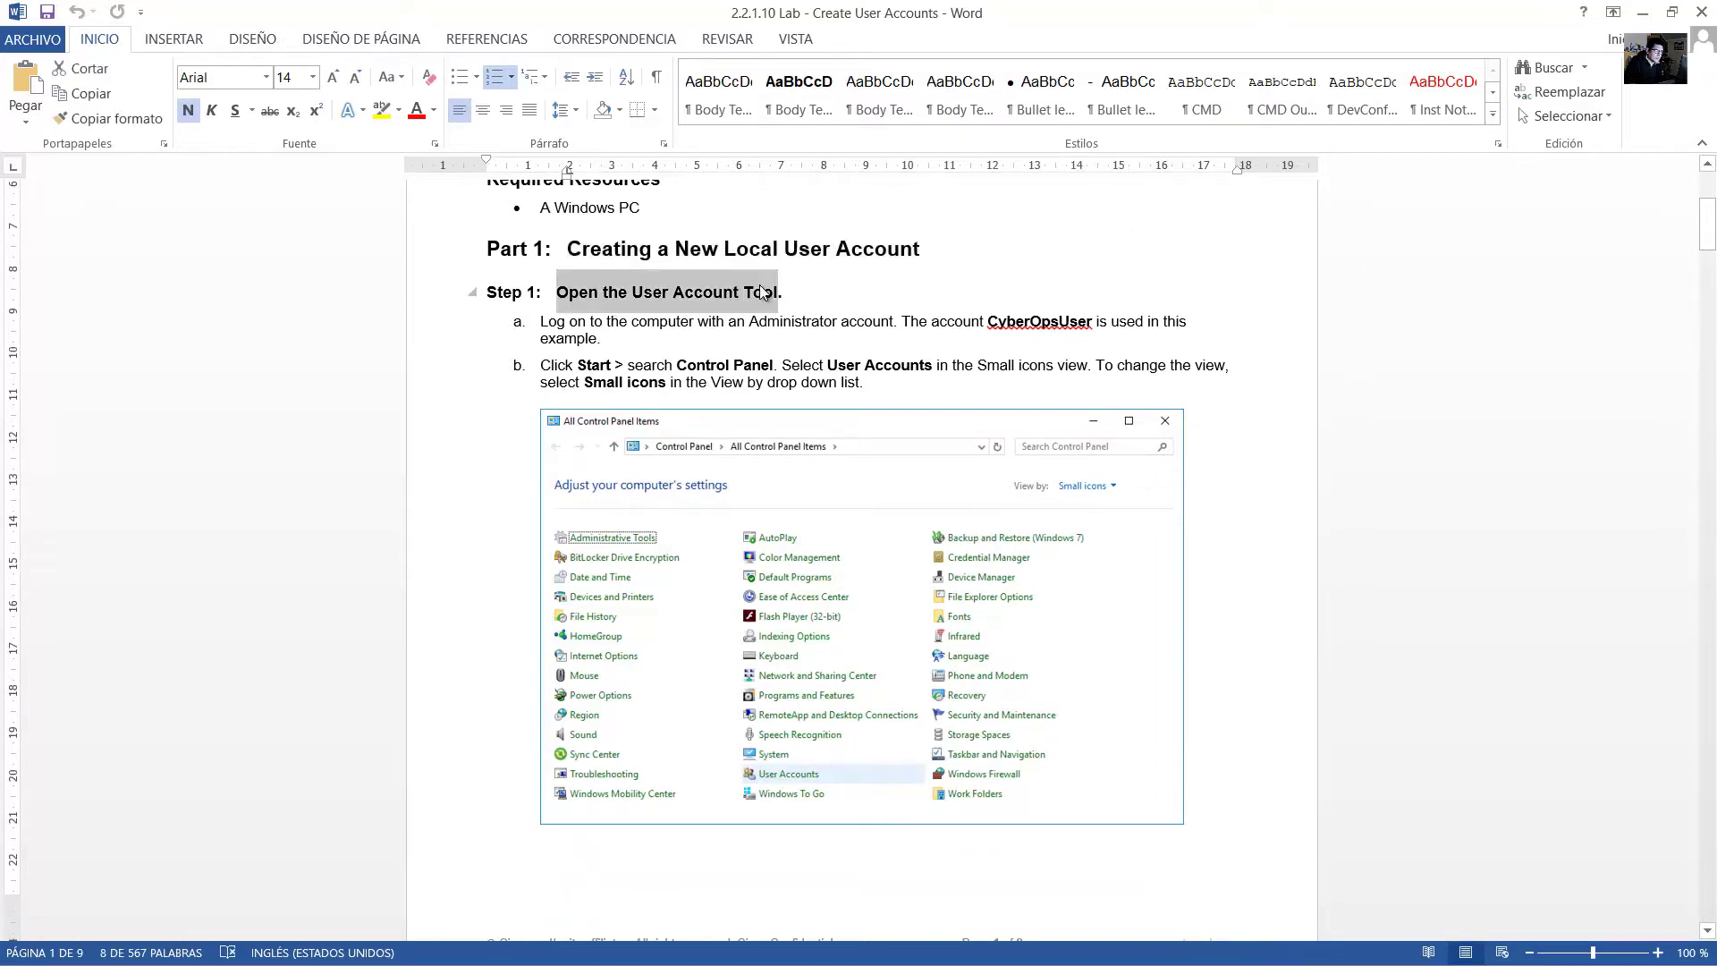
{"action": "scroll", "coordinate": [694, 280], "scroll_direction": "down", "scroll_amount": 2}
{"action": "left_click_drag", "start_coordinate": [578, 259], "coordinate": [932, 260]}
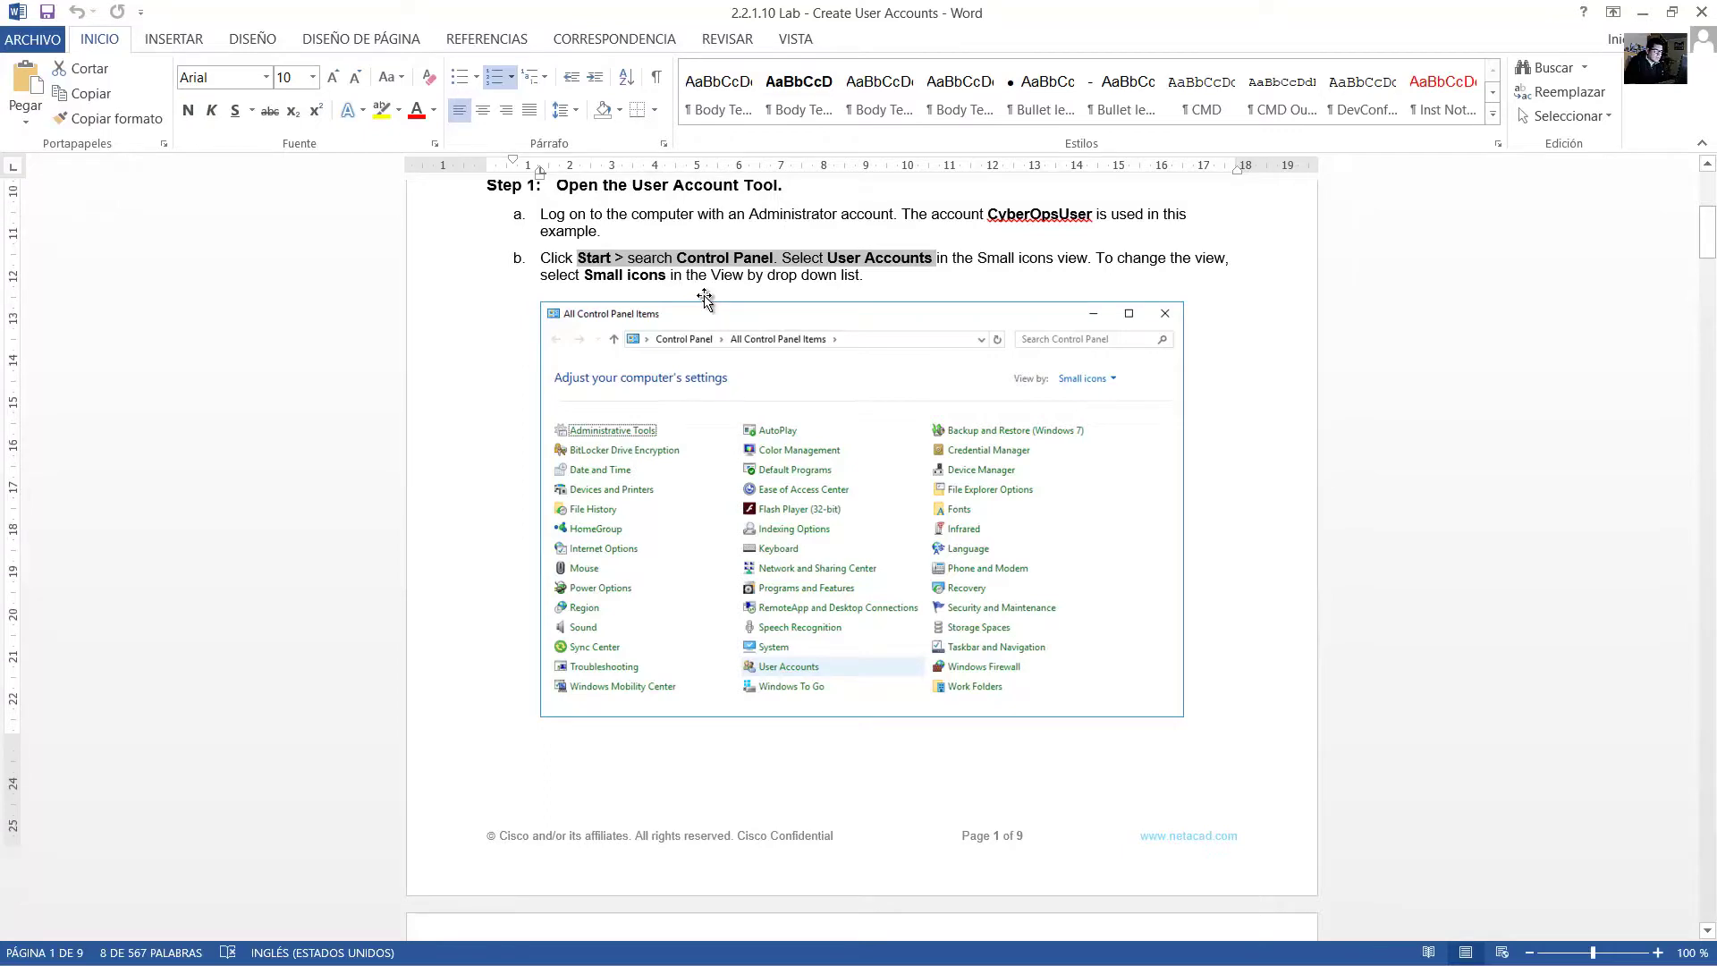
{"action": "scroll", "coordinate": [705, 300], "scroll_direction": "down", "scroll_amount": 8}
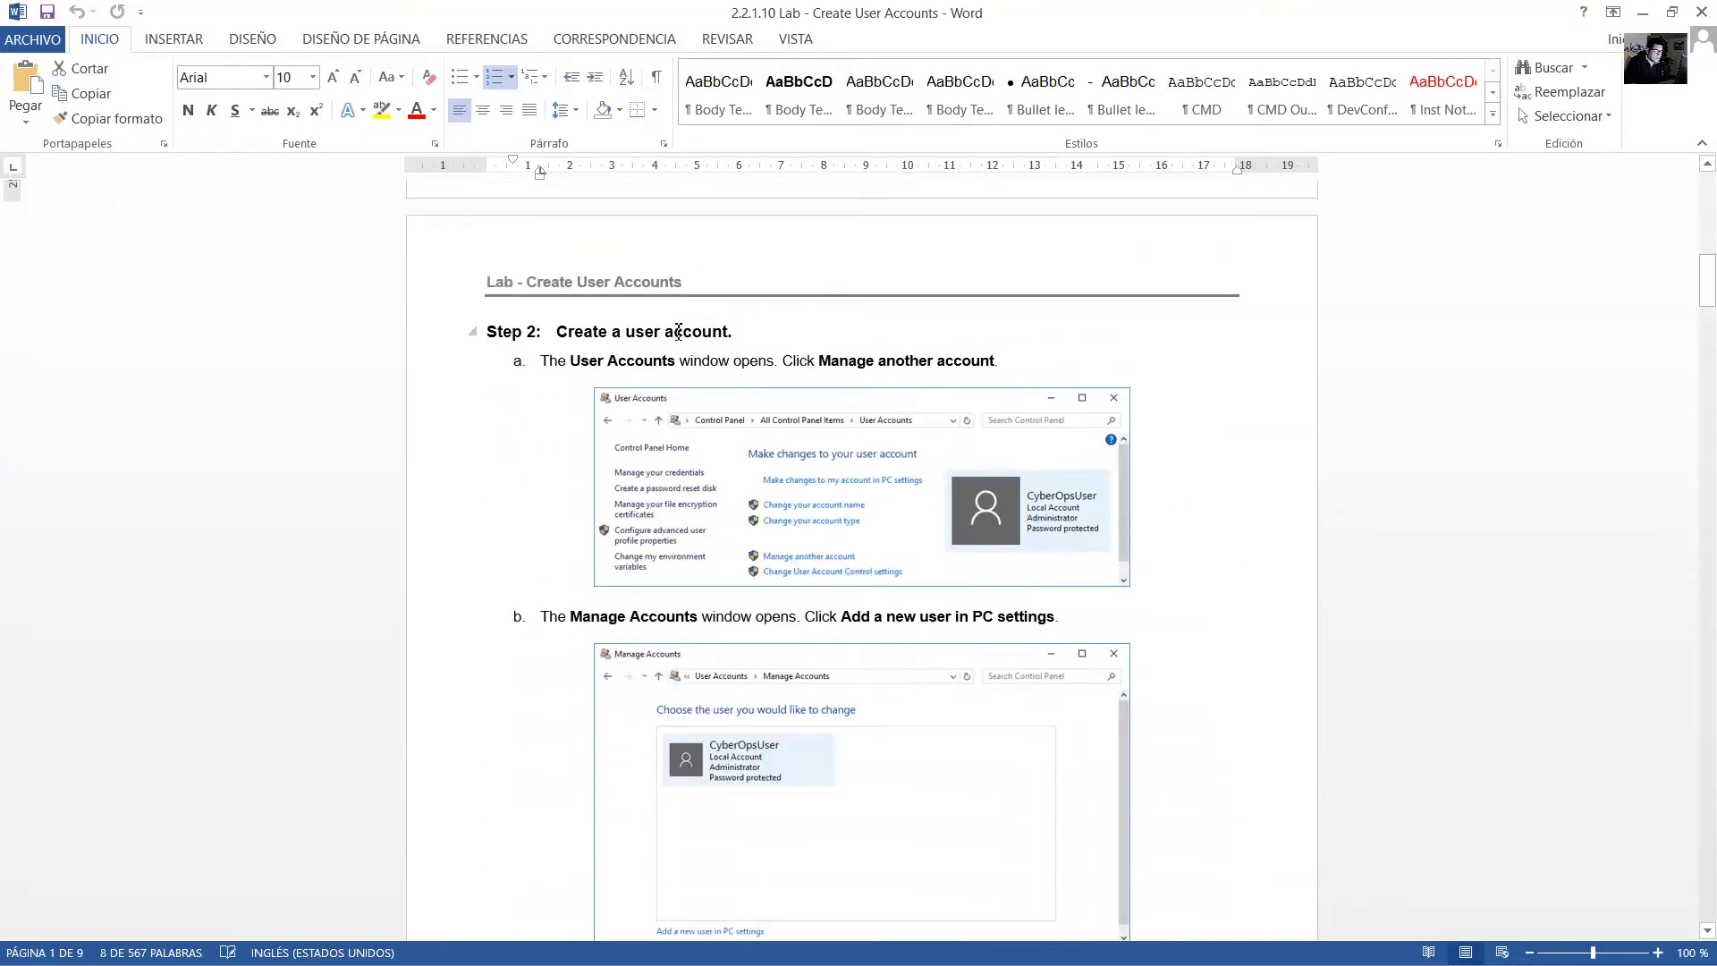
{"action": "key", "text": "super+d"}
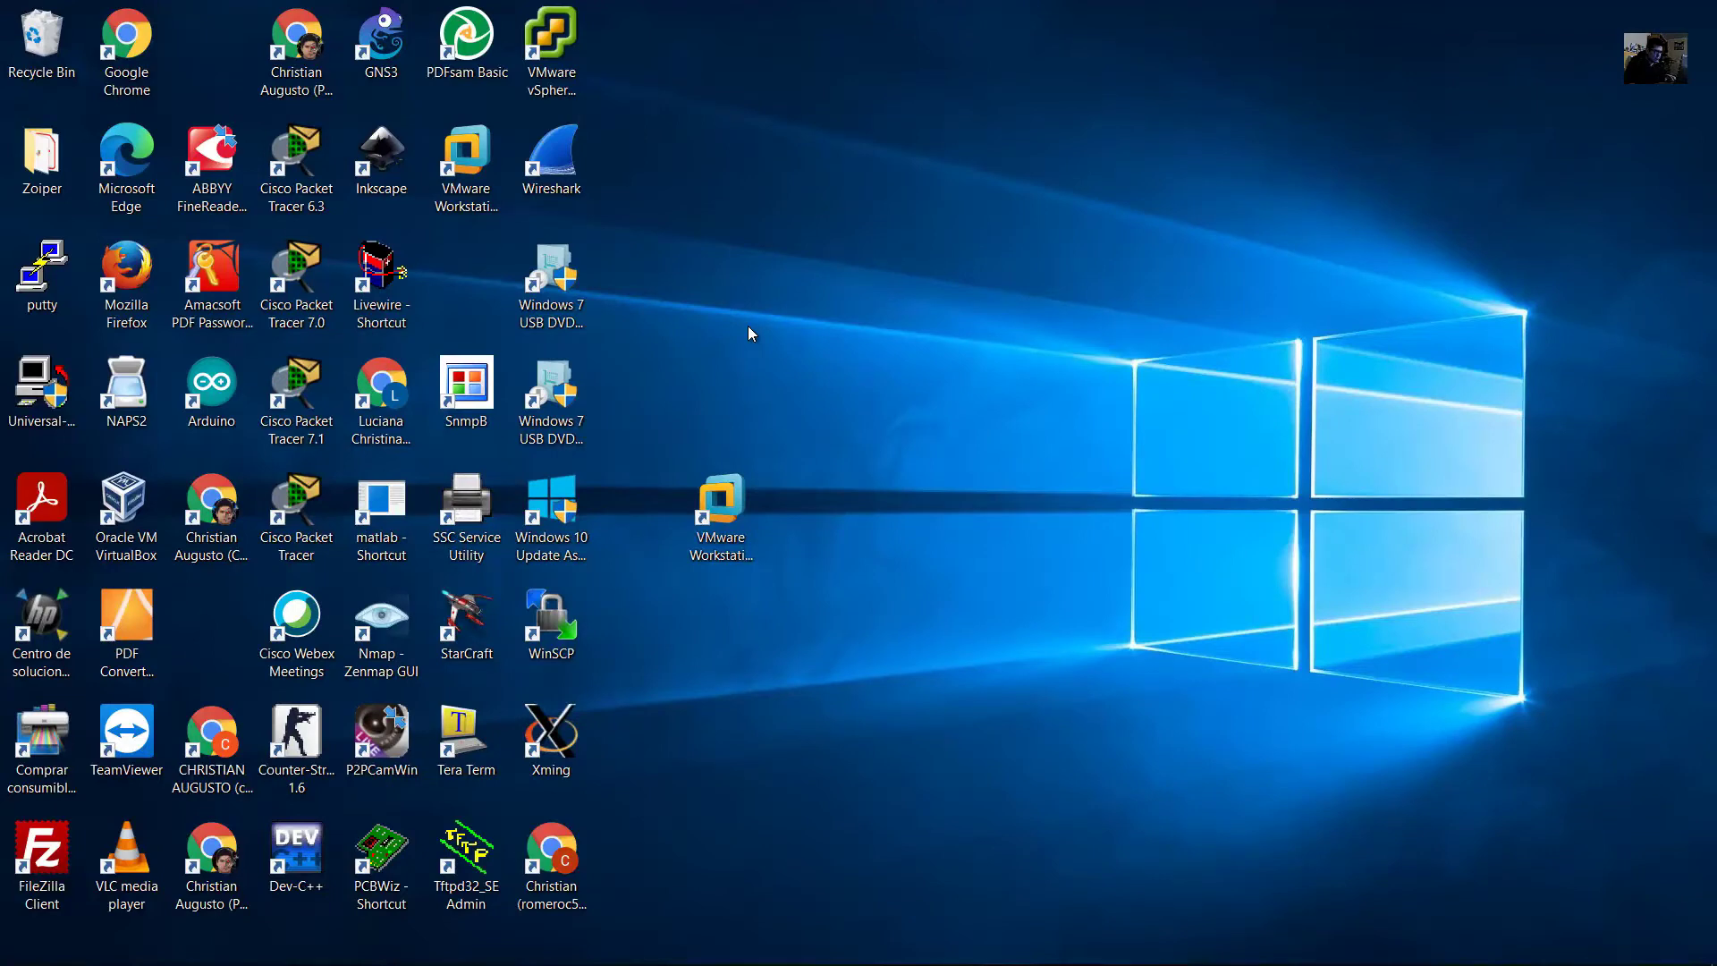
Step: Open Control Panel via Start search, go to User Accounts, then return to the Word lab
{"action": "key", "text": "super"}
{"action": "type", "text": "control pane"}
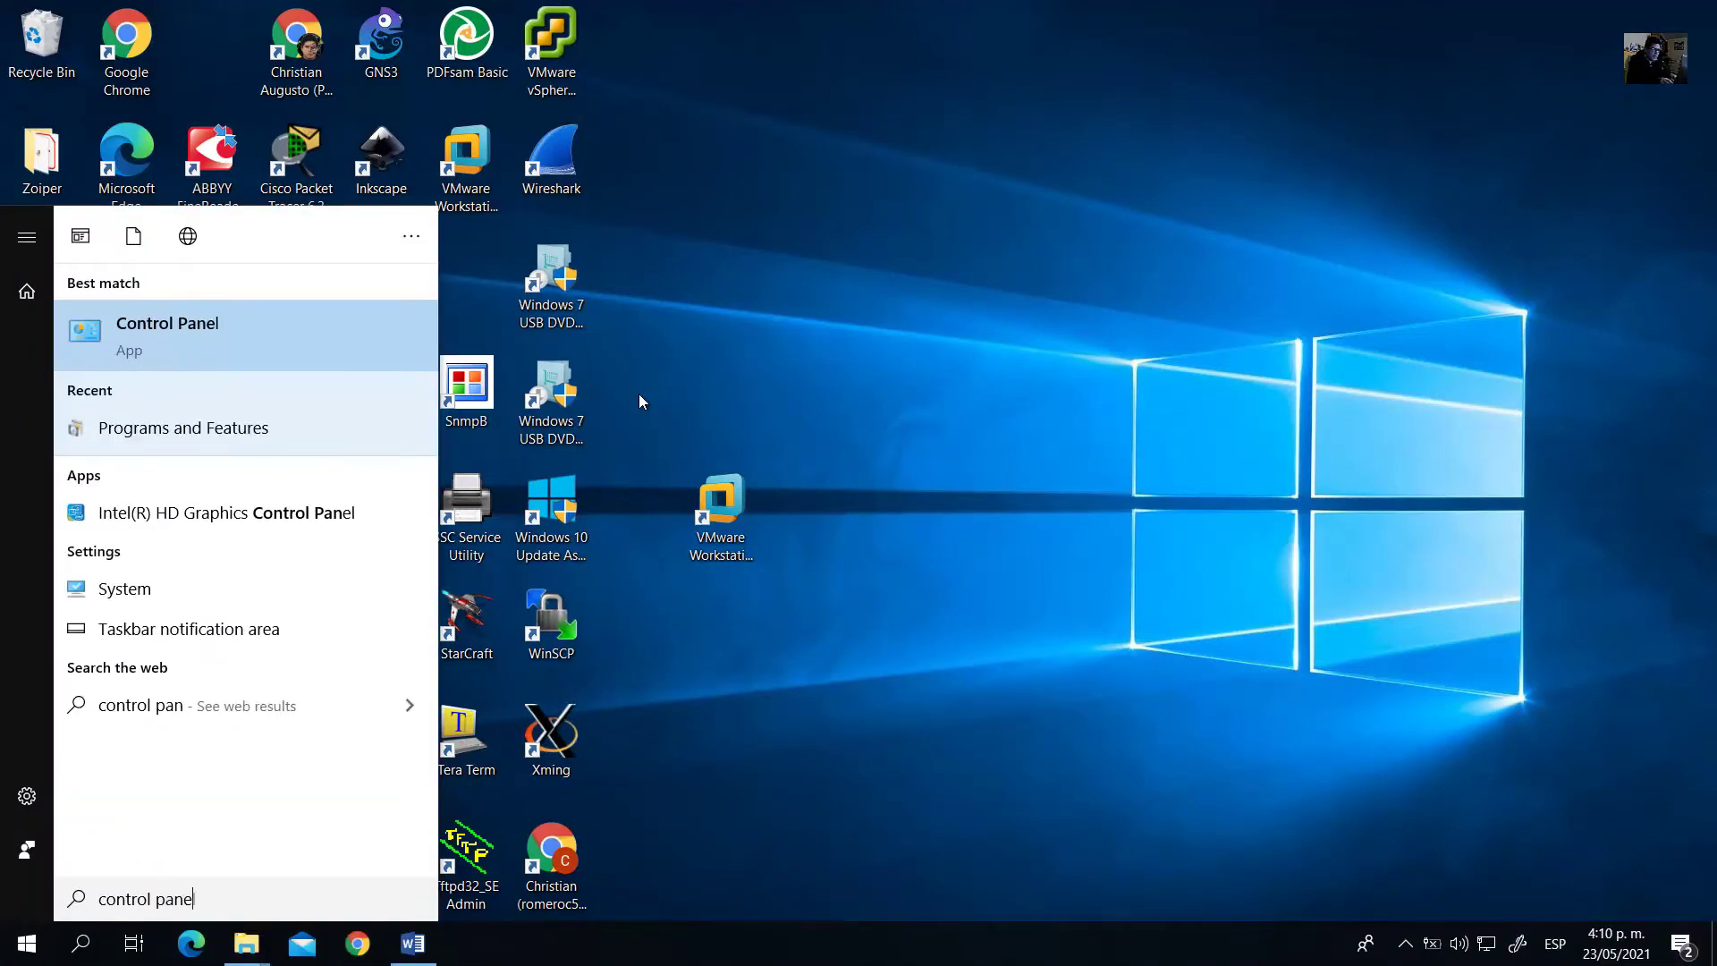
{"action": "type", "text": "l"}
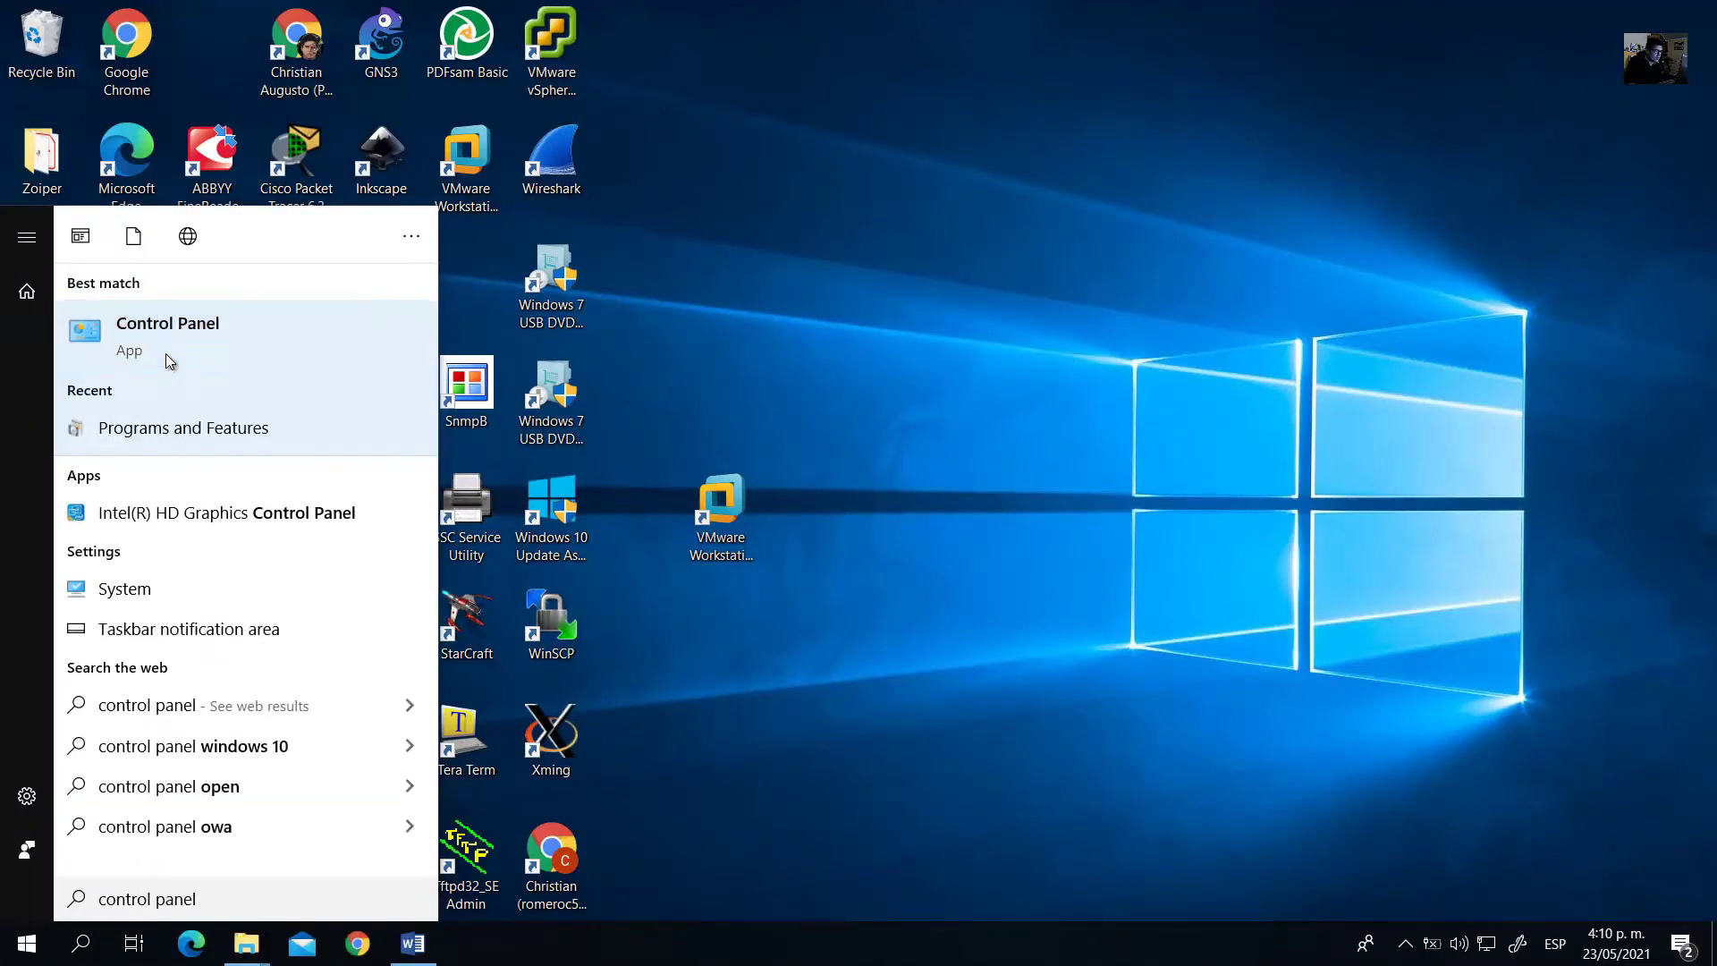
{"action": "left_click", "coordinate": [165, 353]}
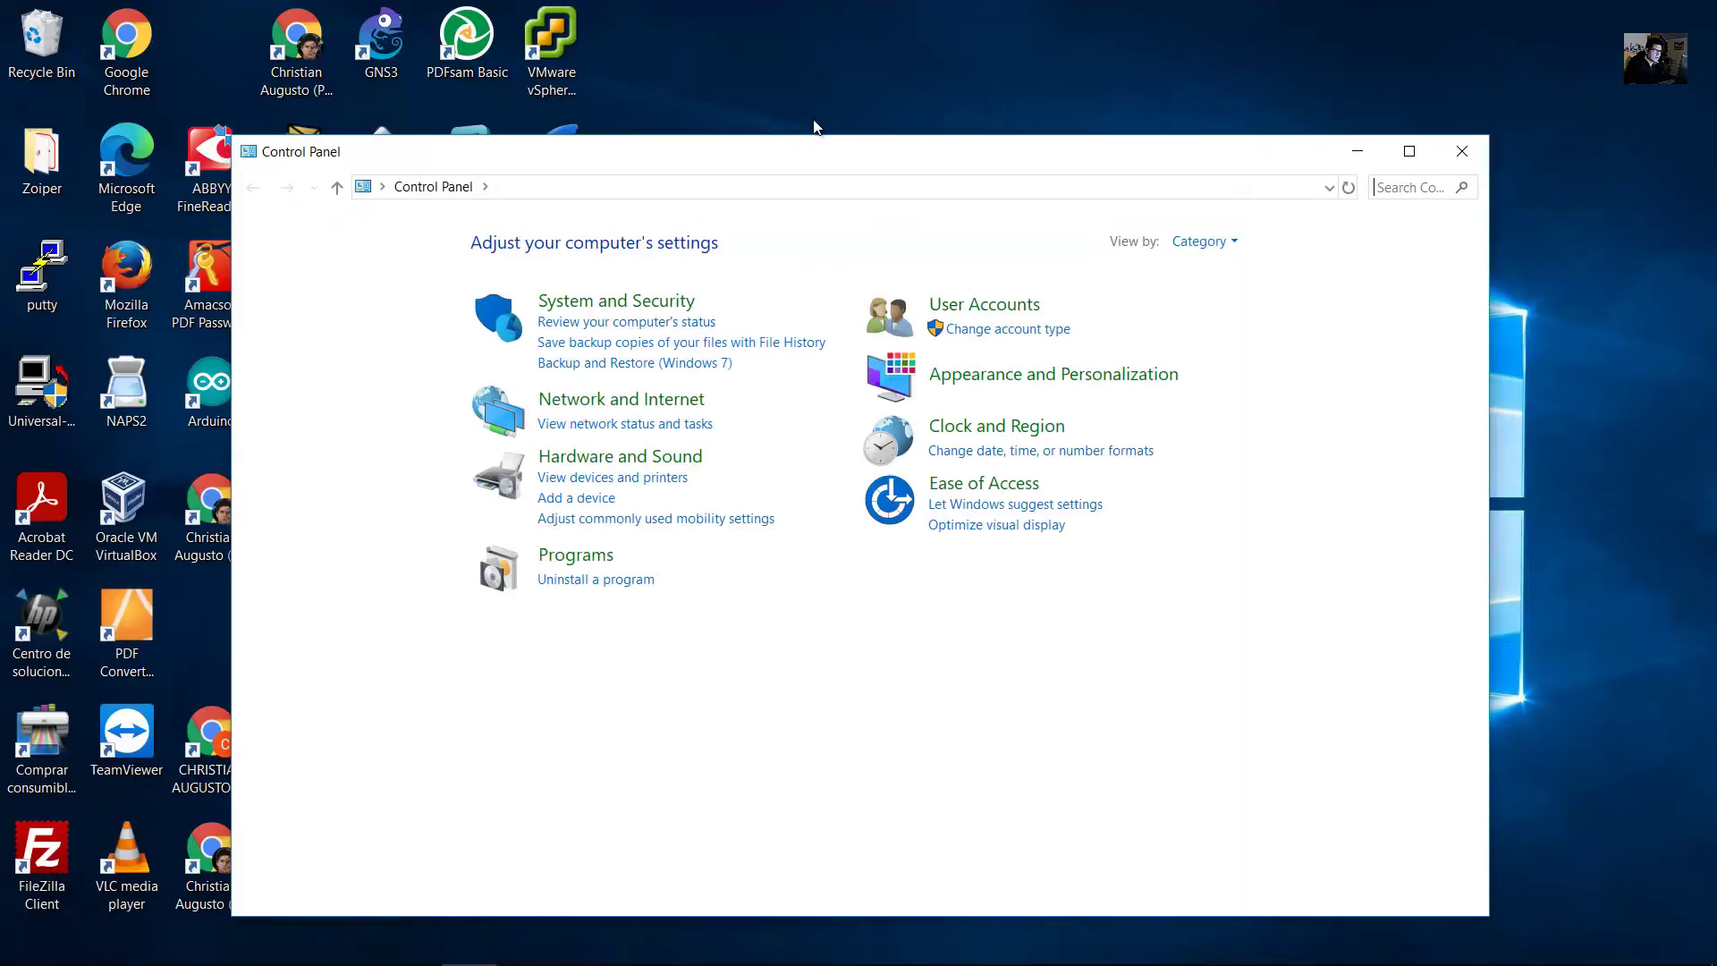
{"action": "left_click_drag", "start_coordinate": [814, 134], "coordinate": [832, 81]}
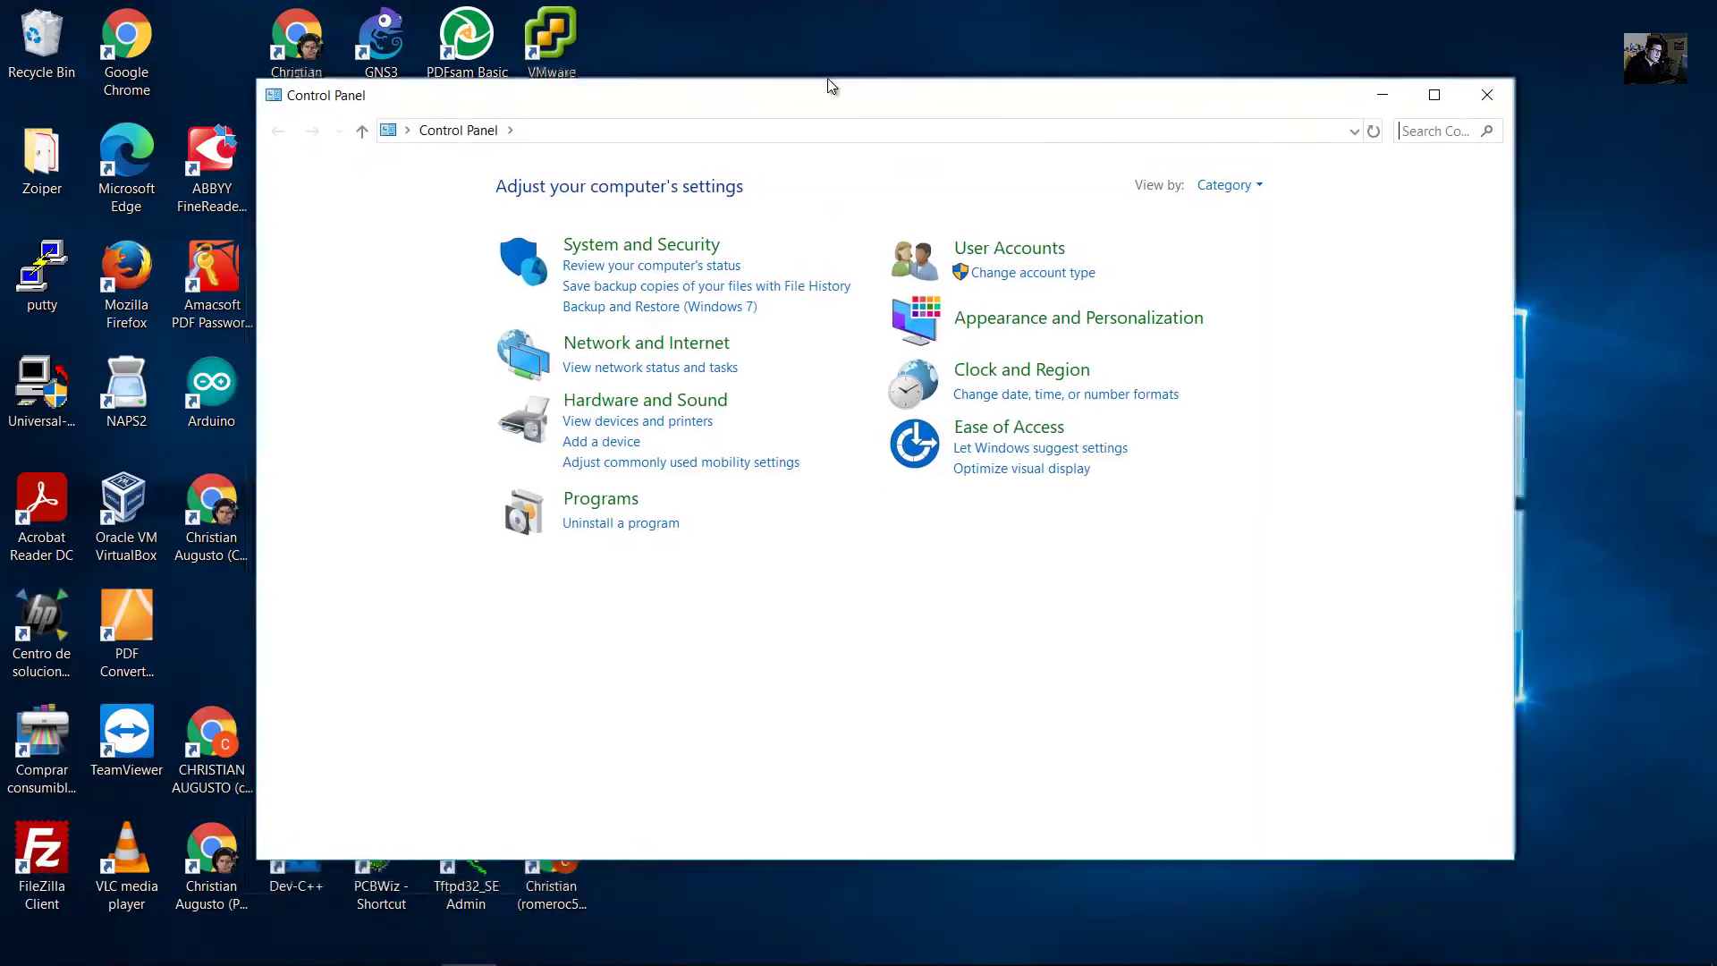
{"action": "left_click", "coordinate": [1011, 238]}
{"action": "mouse_move", "coordinate": [637, 964]}
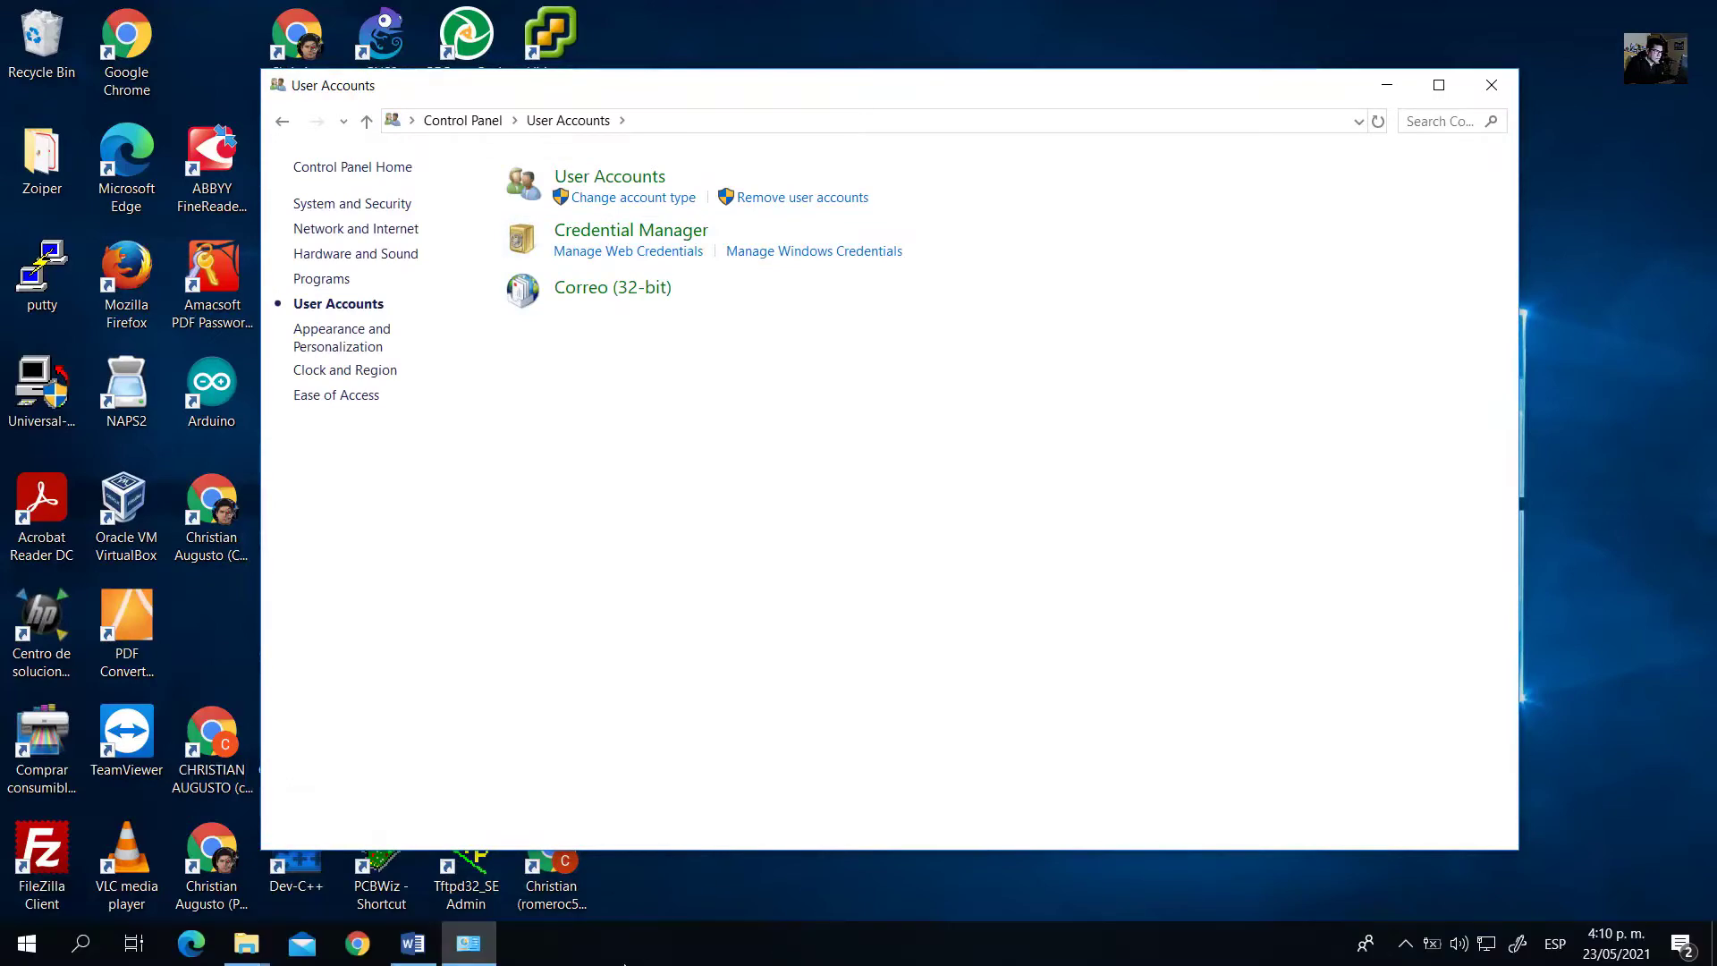
{"action": "left_click", "coordinate": [412, 944]}
Step: Read Step 2 a and b about managing another account, then minimize Word
{"action": "scroll", "coordinate": [1009, 495], "scroll_direction": "down", "scroll_amount": 3}
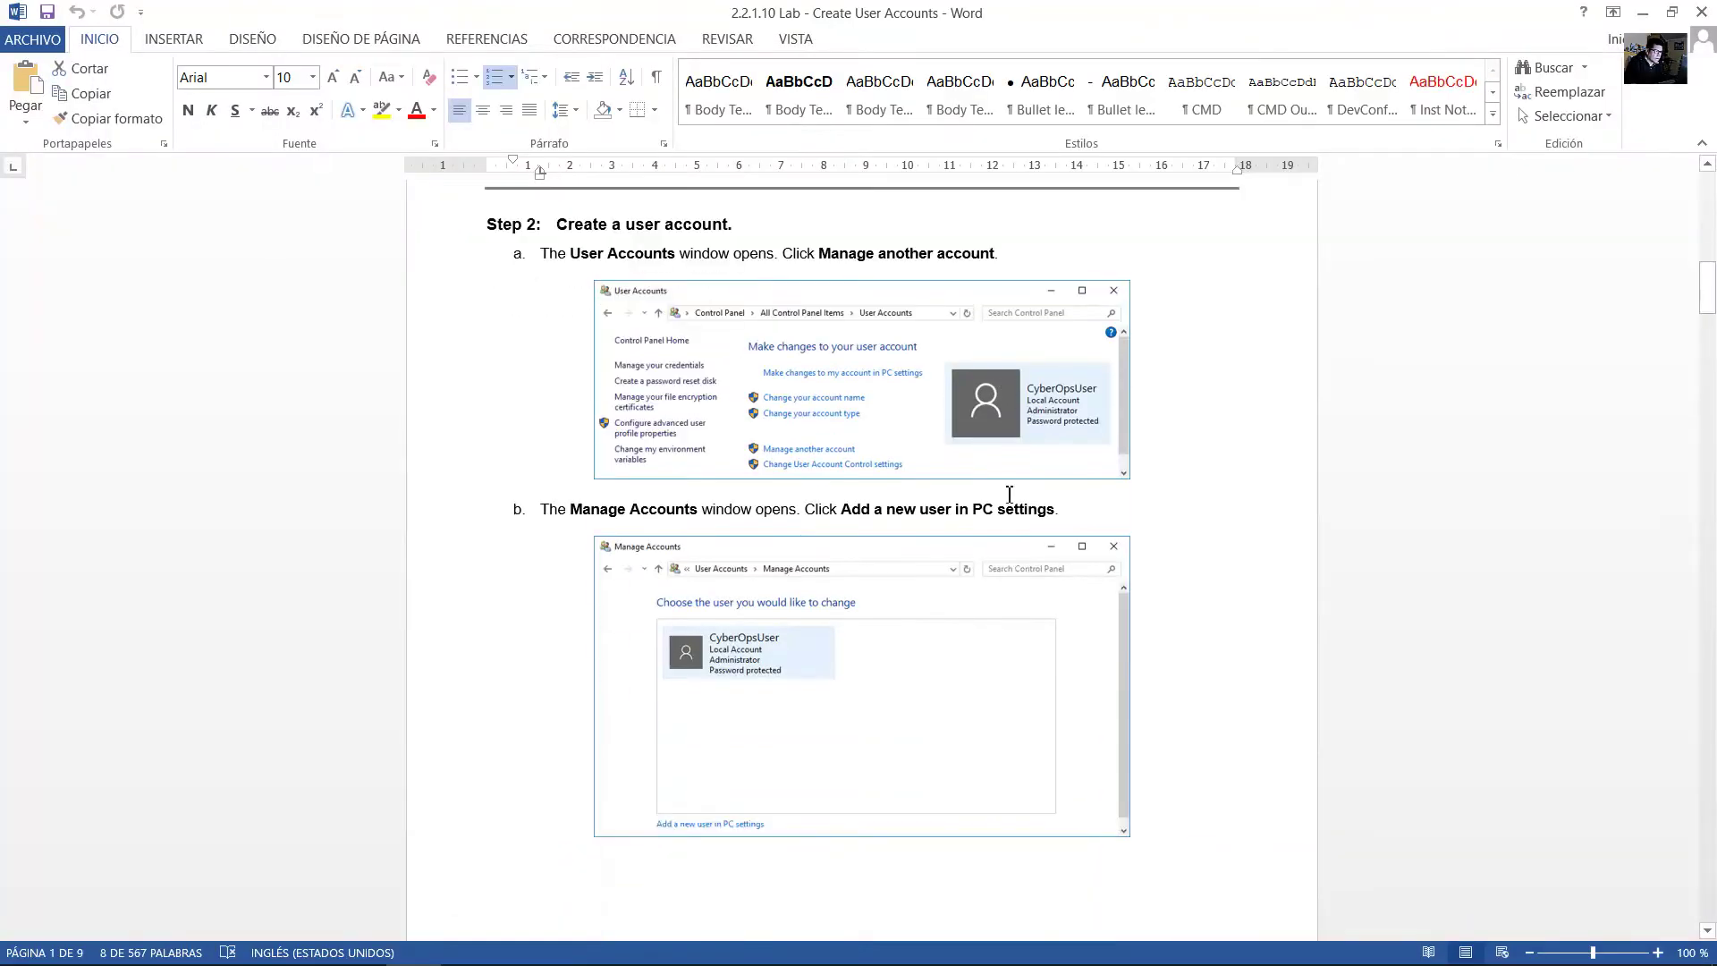
{"action": "left_click_drag", "start_coordinate": [830, 254], "coordinate": [996, 253]}
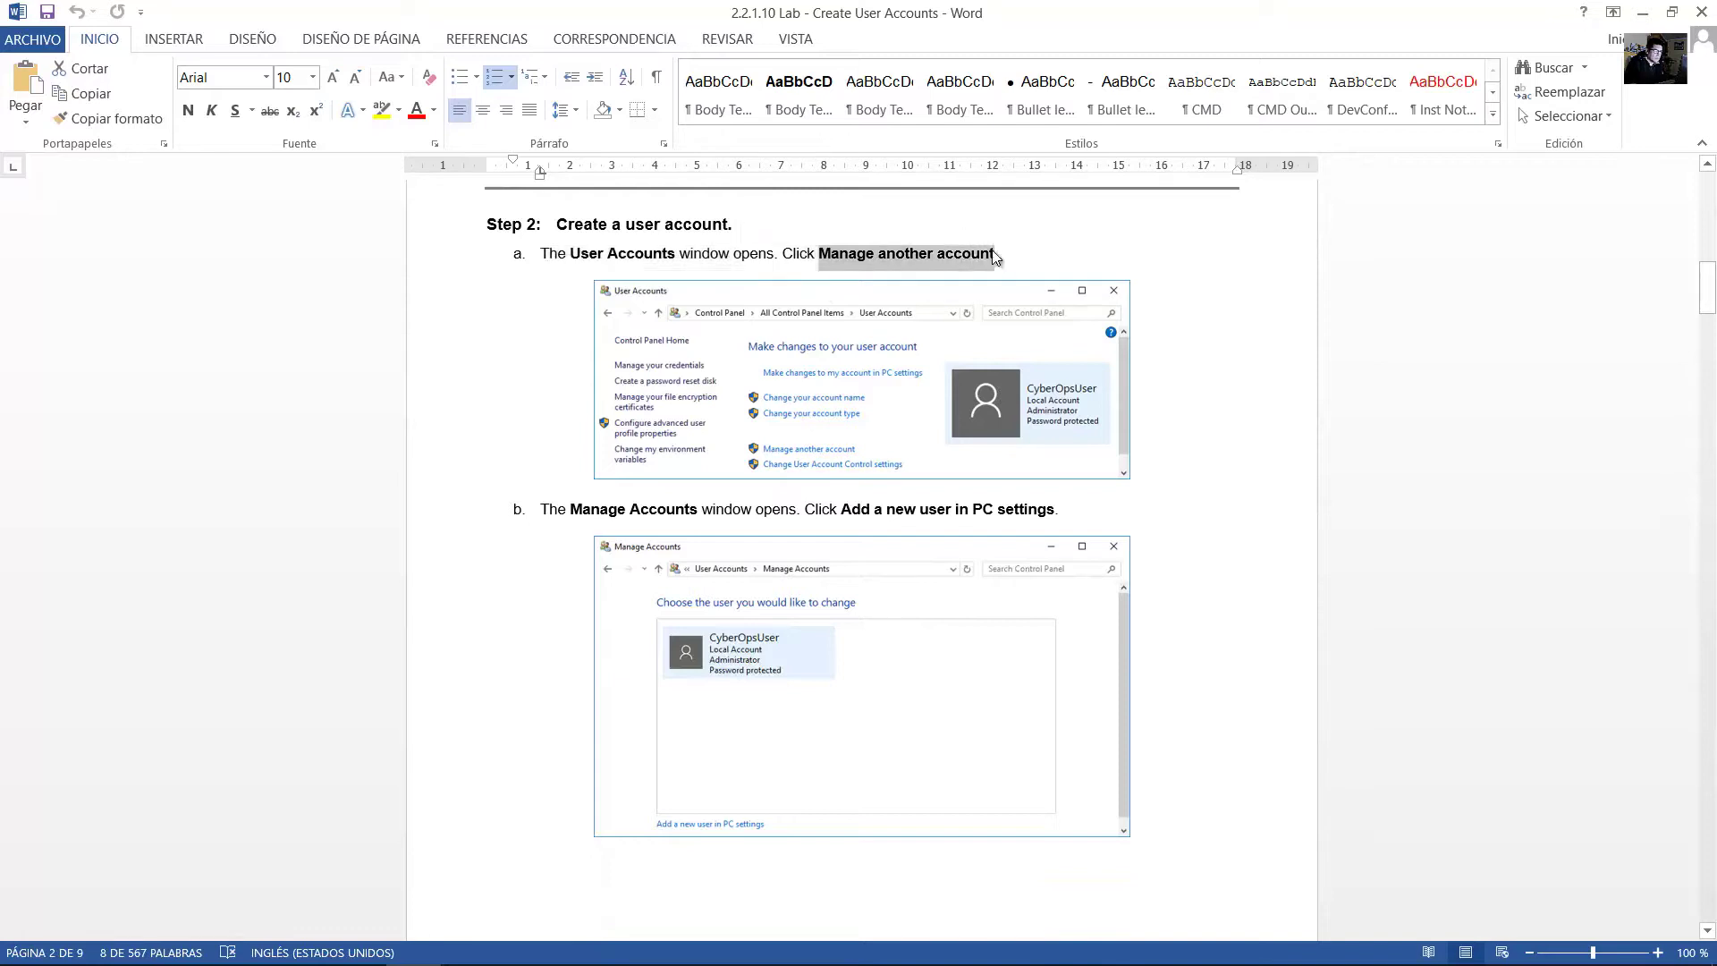
{"action": "left_click_drag", "start_coordinate": [581, 514], "coordinate": [1054, 519]}
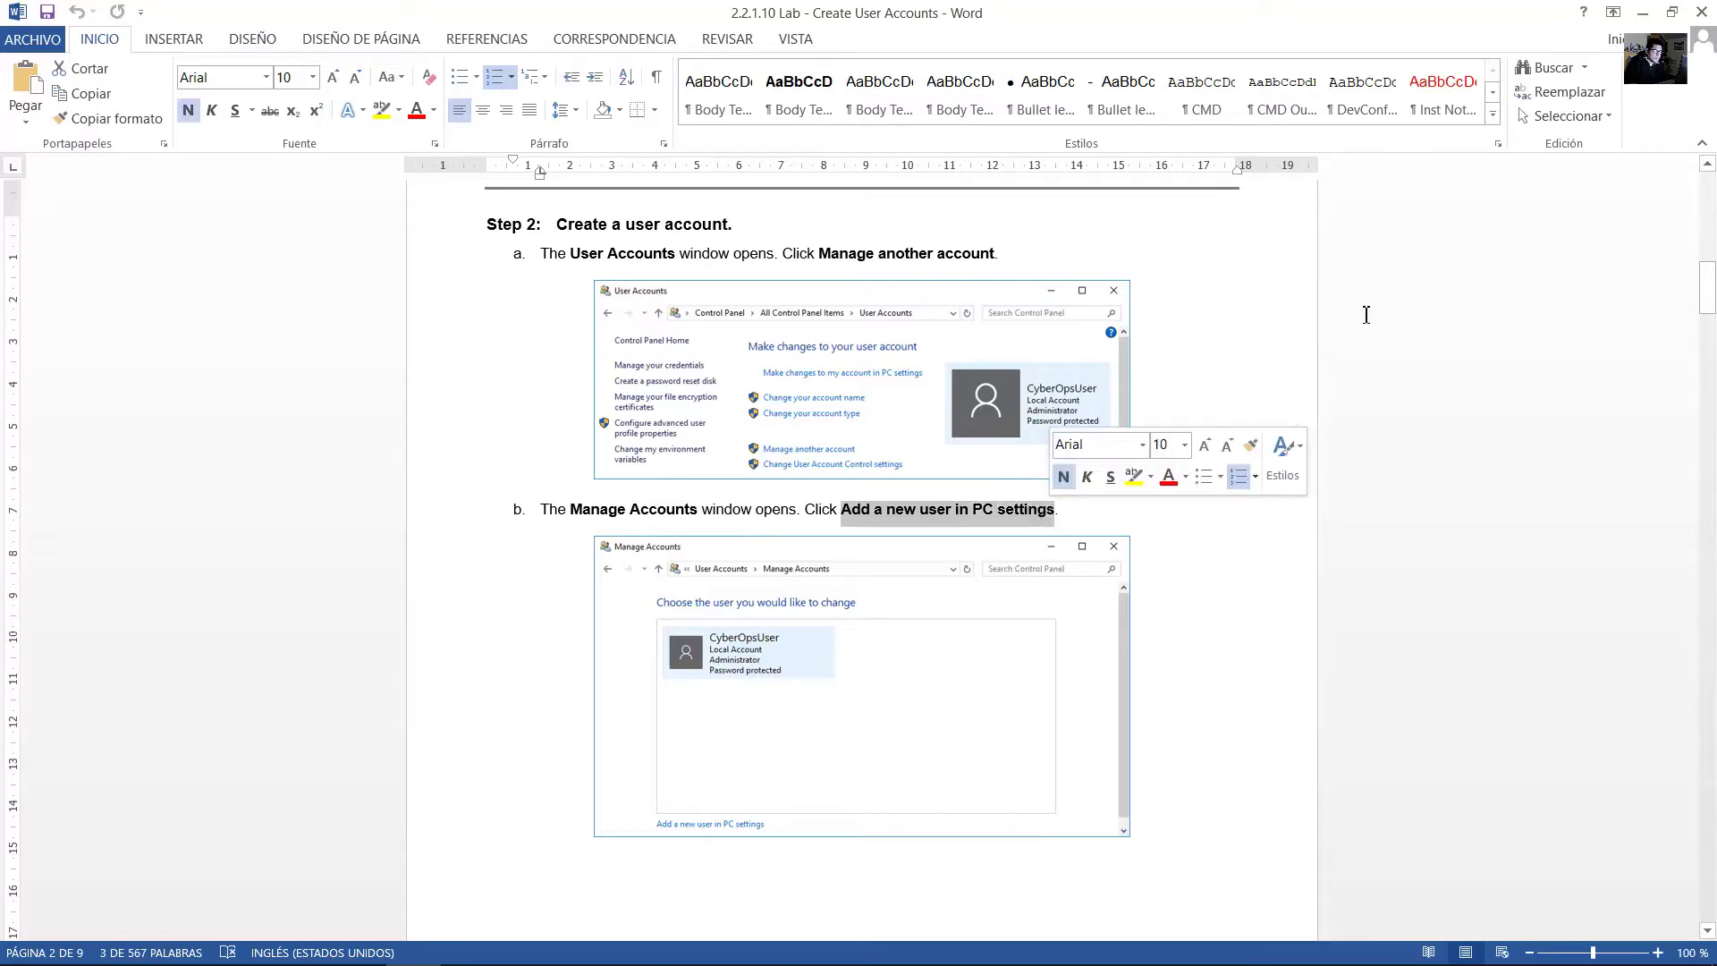
{"action": "left_click", "coordinate": [1643, 12]}
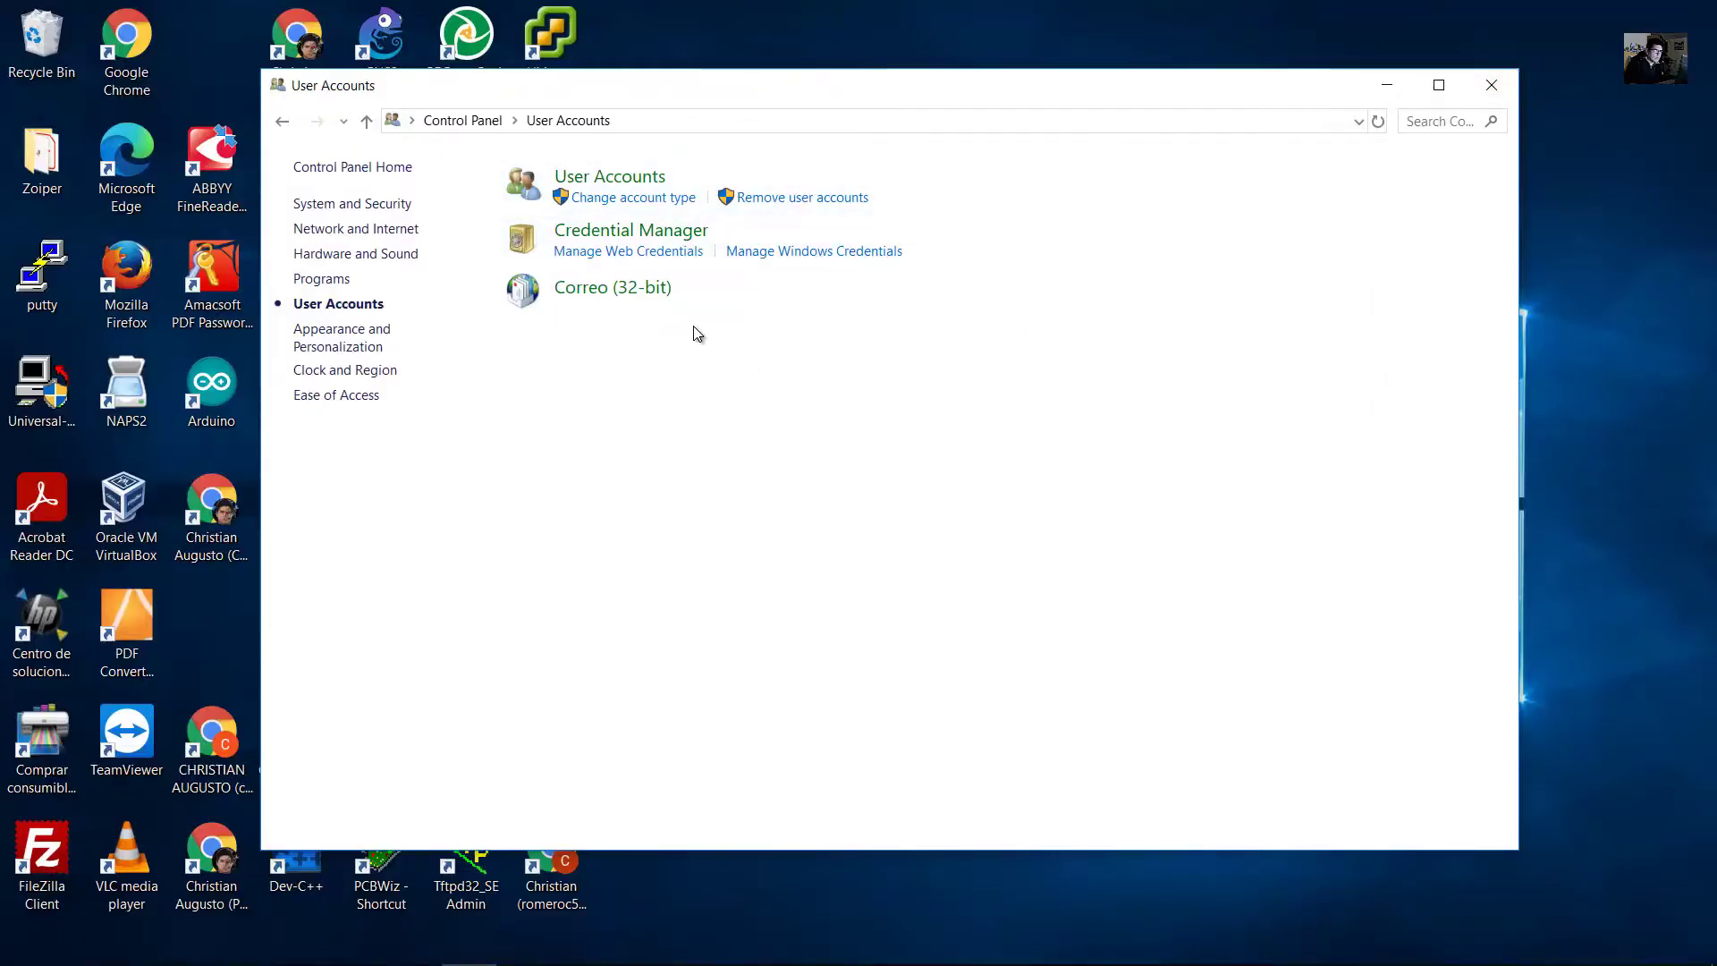
Step: Go through User Accounts and Manage another account to 'Add a new user in PC settings'
{"action": "left_click", "coordinate": [598, 180]}
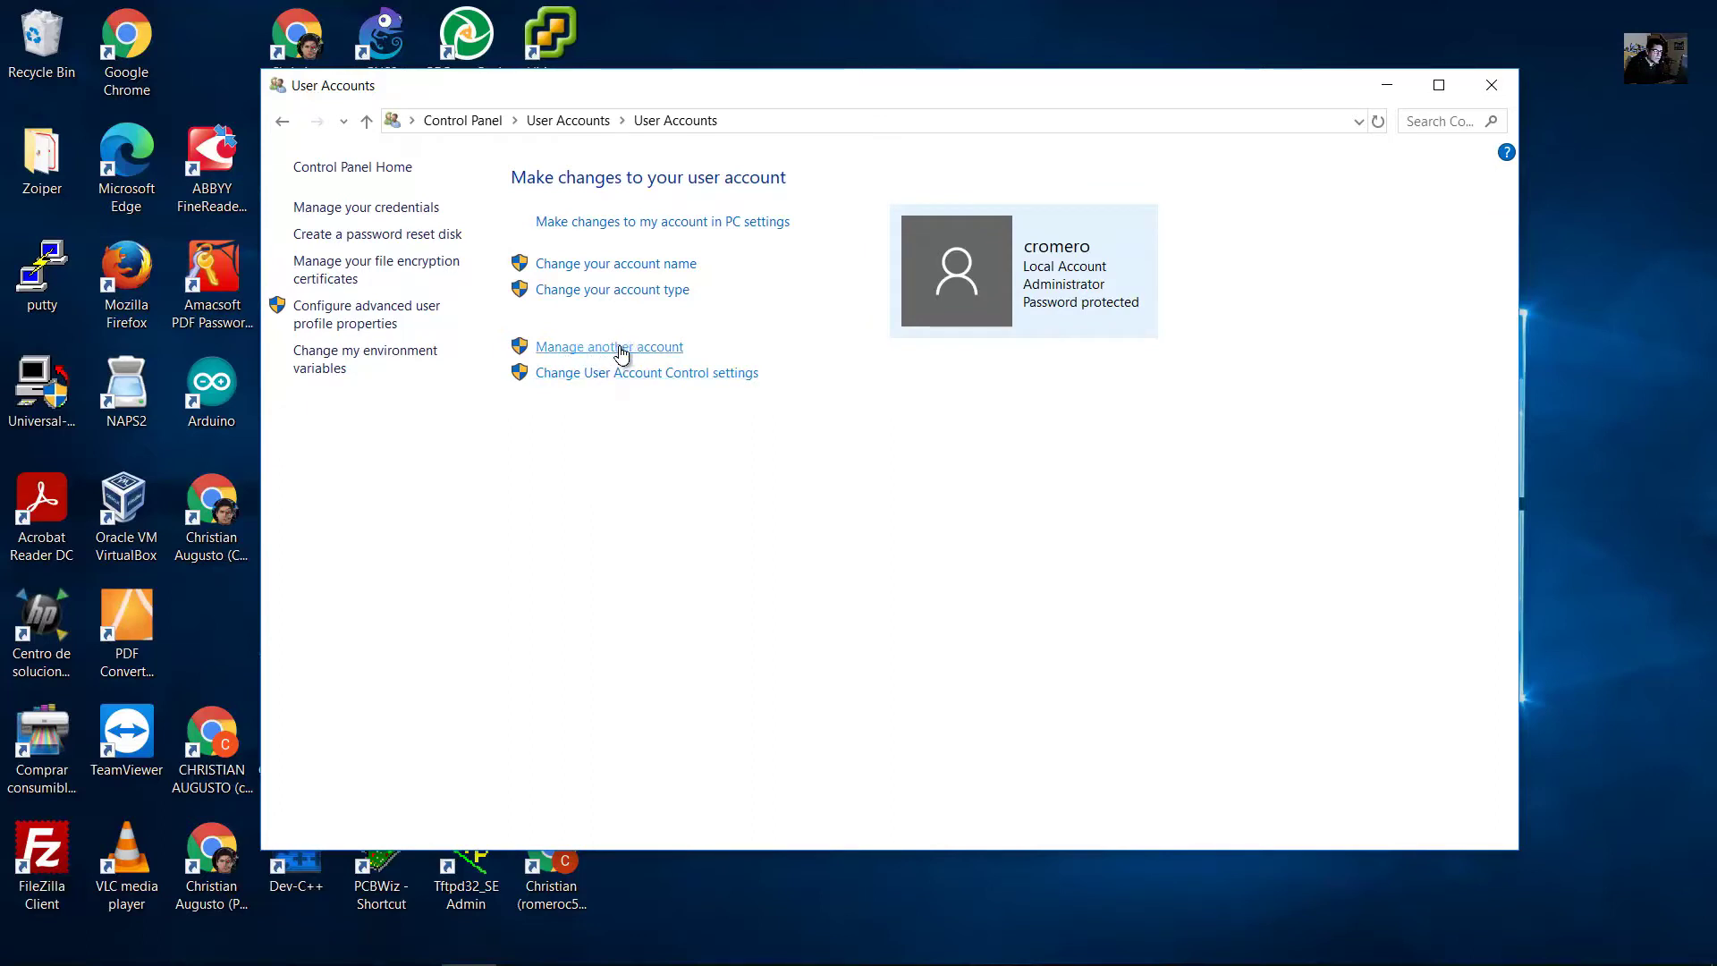
{"action": "left_click", "coordinate": [616, 348]}
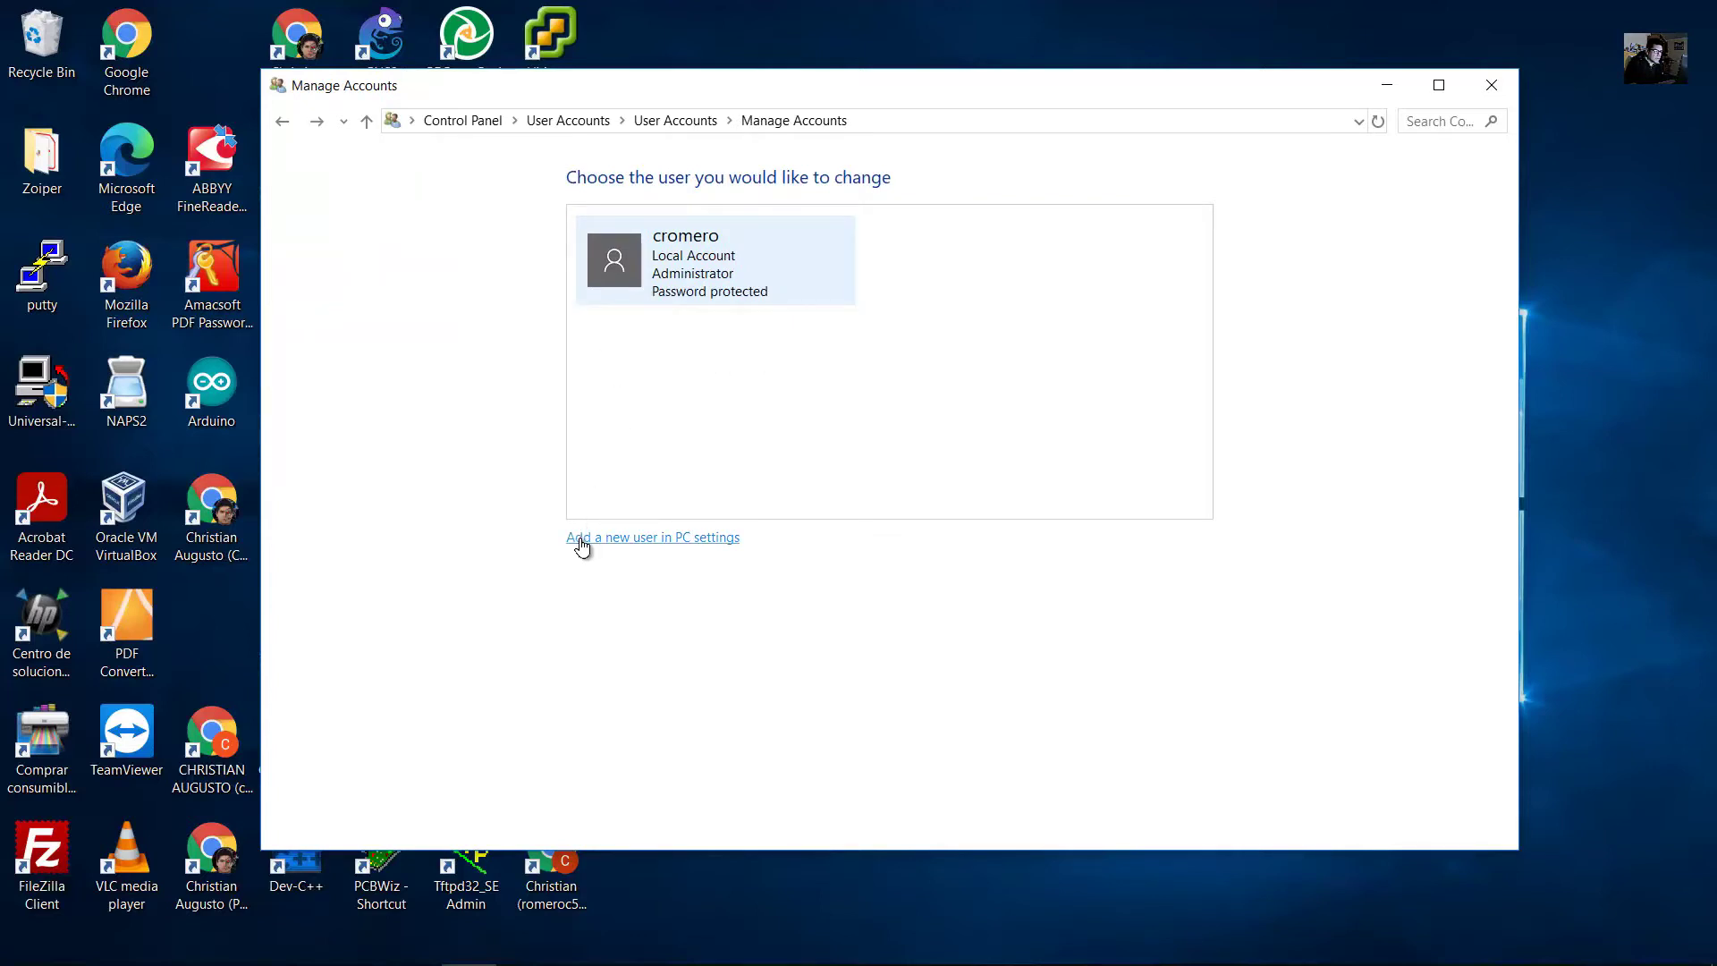
{"action": "left_click", "coordinate": [656, 539]}
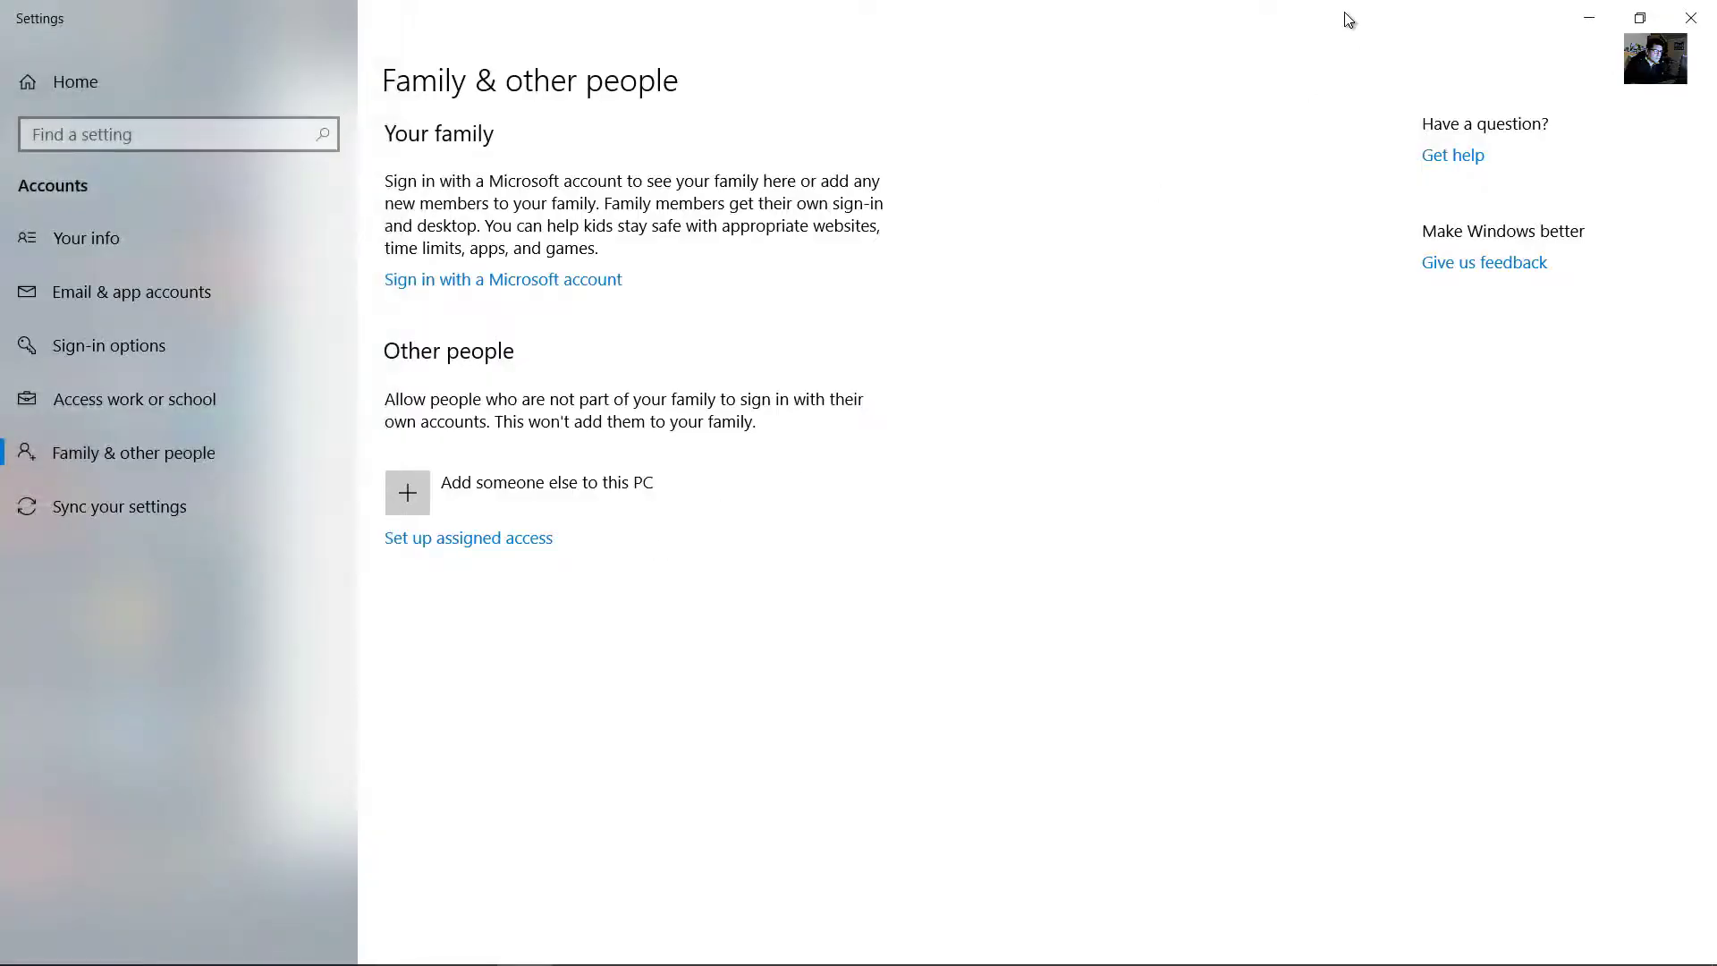
Step: Check the lab instruction, restore Settings and choose 'Add someone else to this PC'
{"action": "left_click", "coordinate": [1590, 17]}
{"action": "left_click_drag", "start_coordinate": [778, 246], "coordinate": [982, 247]}
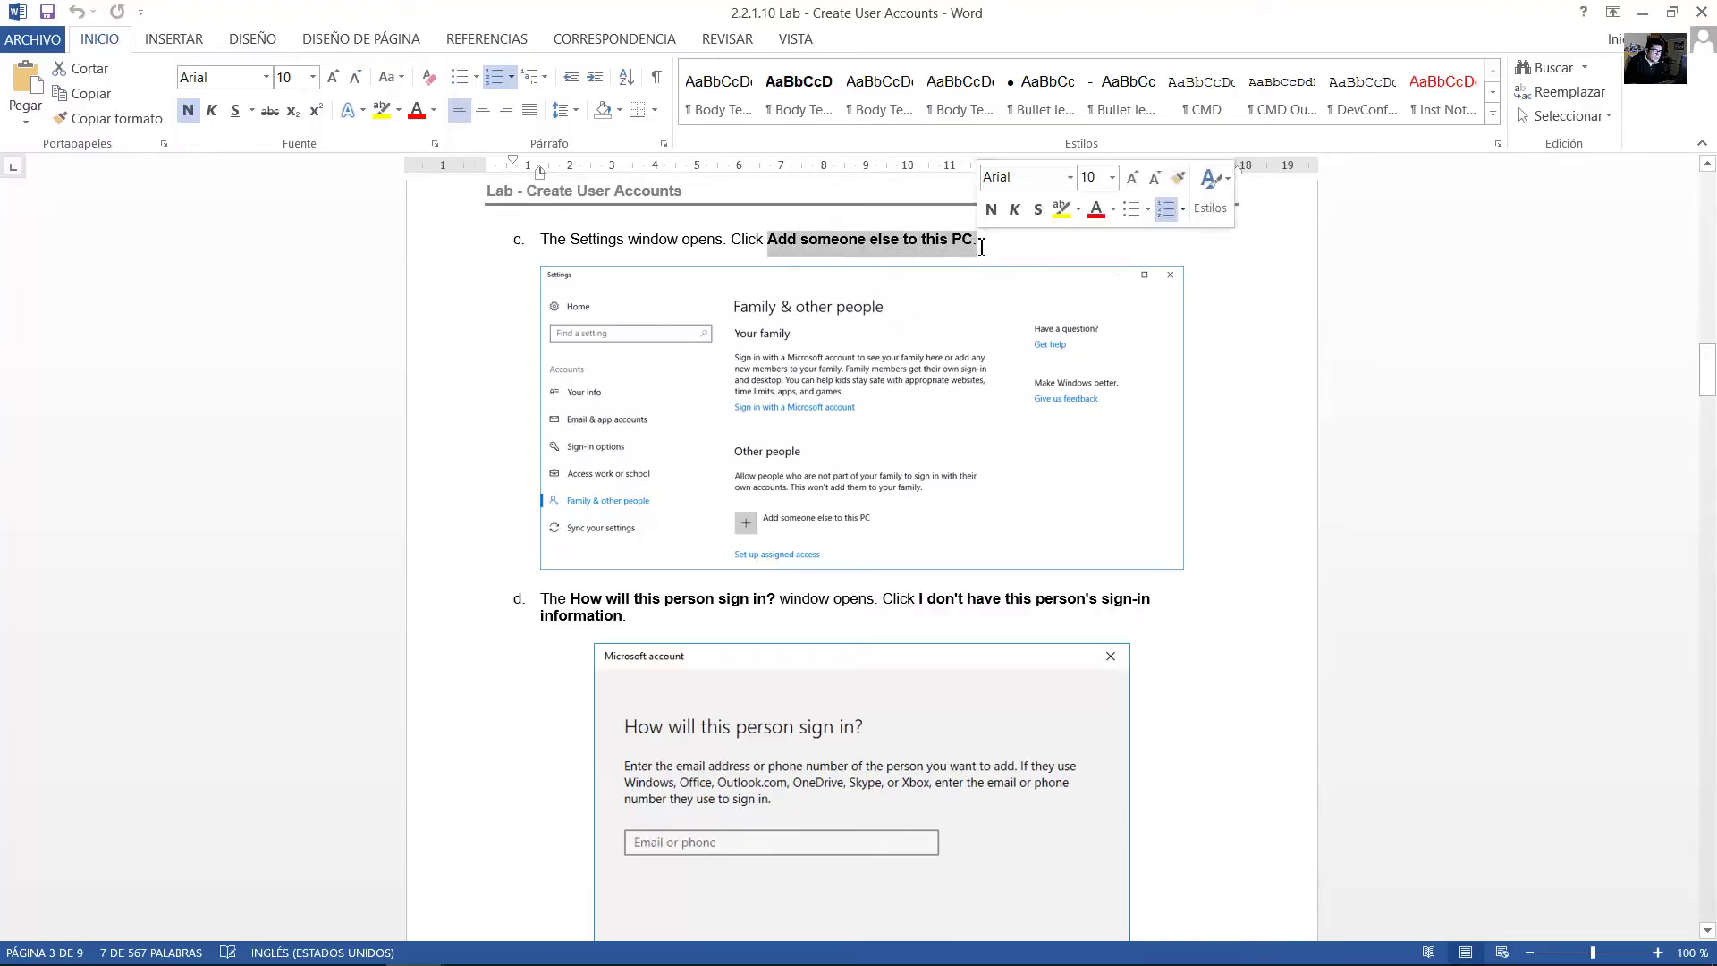
{"action": "left_click", "coordinate": [533, 922]}
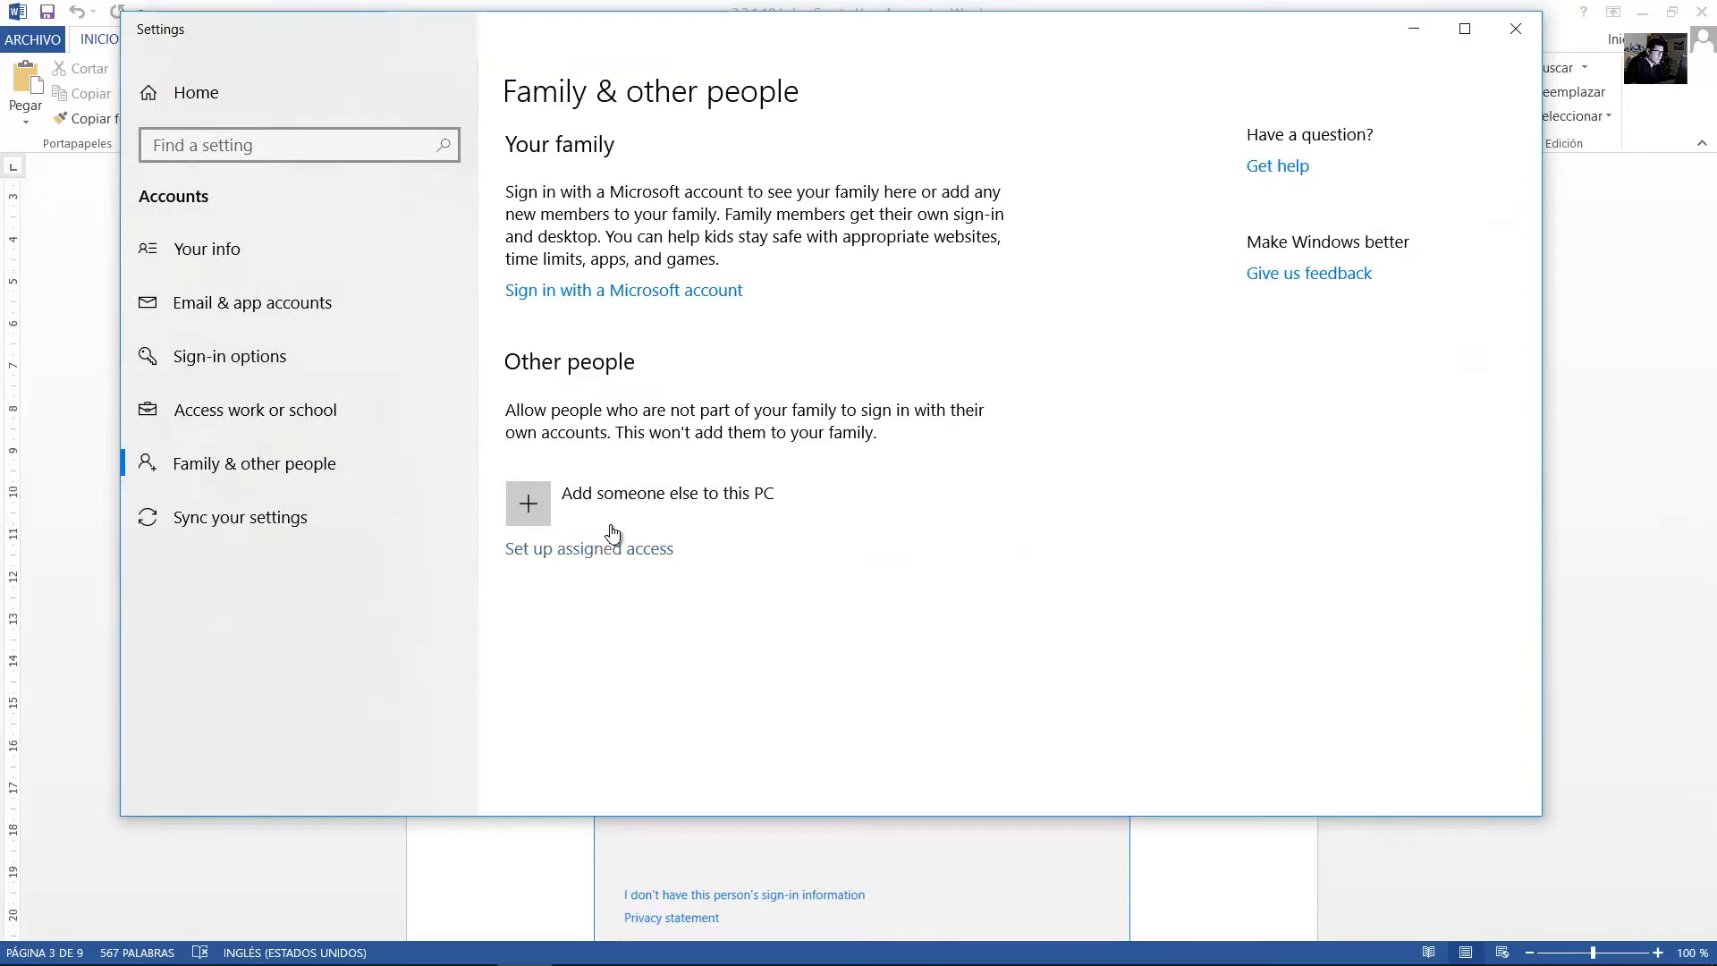
{"action": "left_click", "coordinate": [542, 513]}
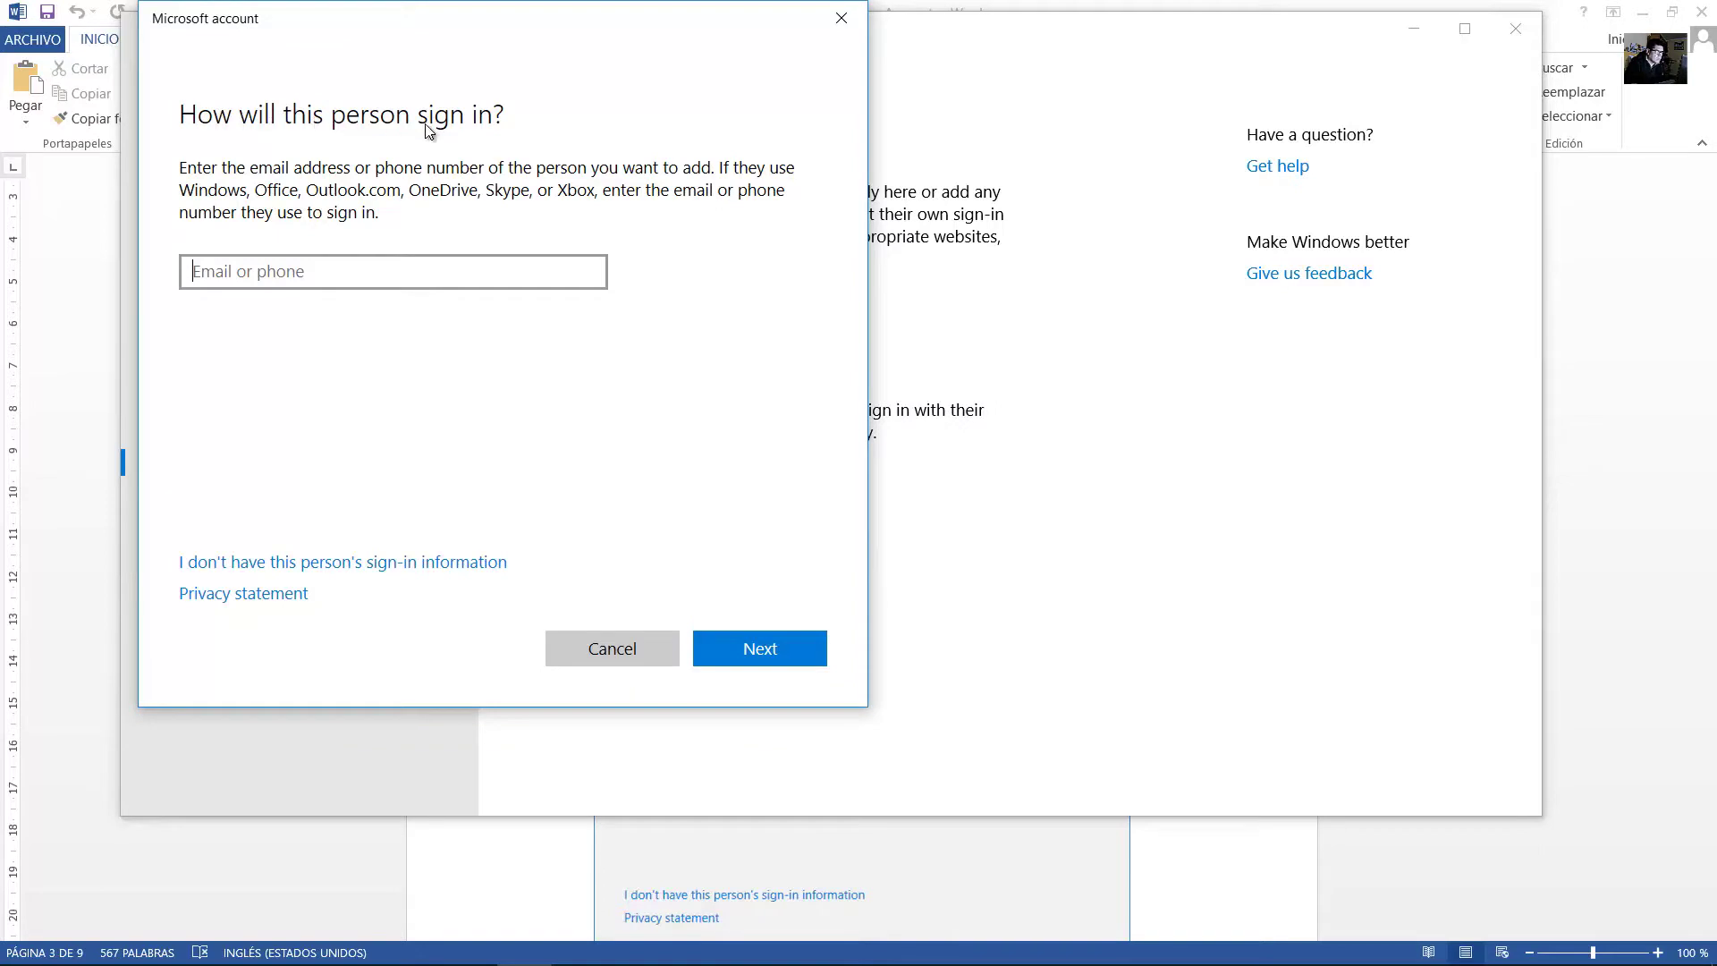
Step: Read the sign-in instruction, then continue without the person's sign-in information
{"action": "left_click", "coordinate": [1633, 451]}
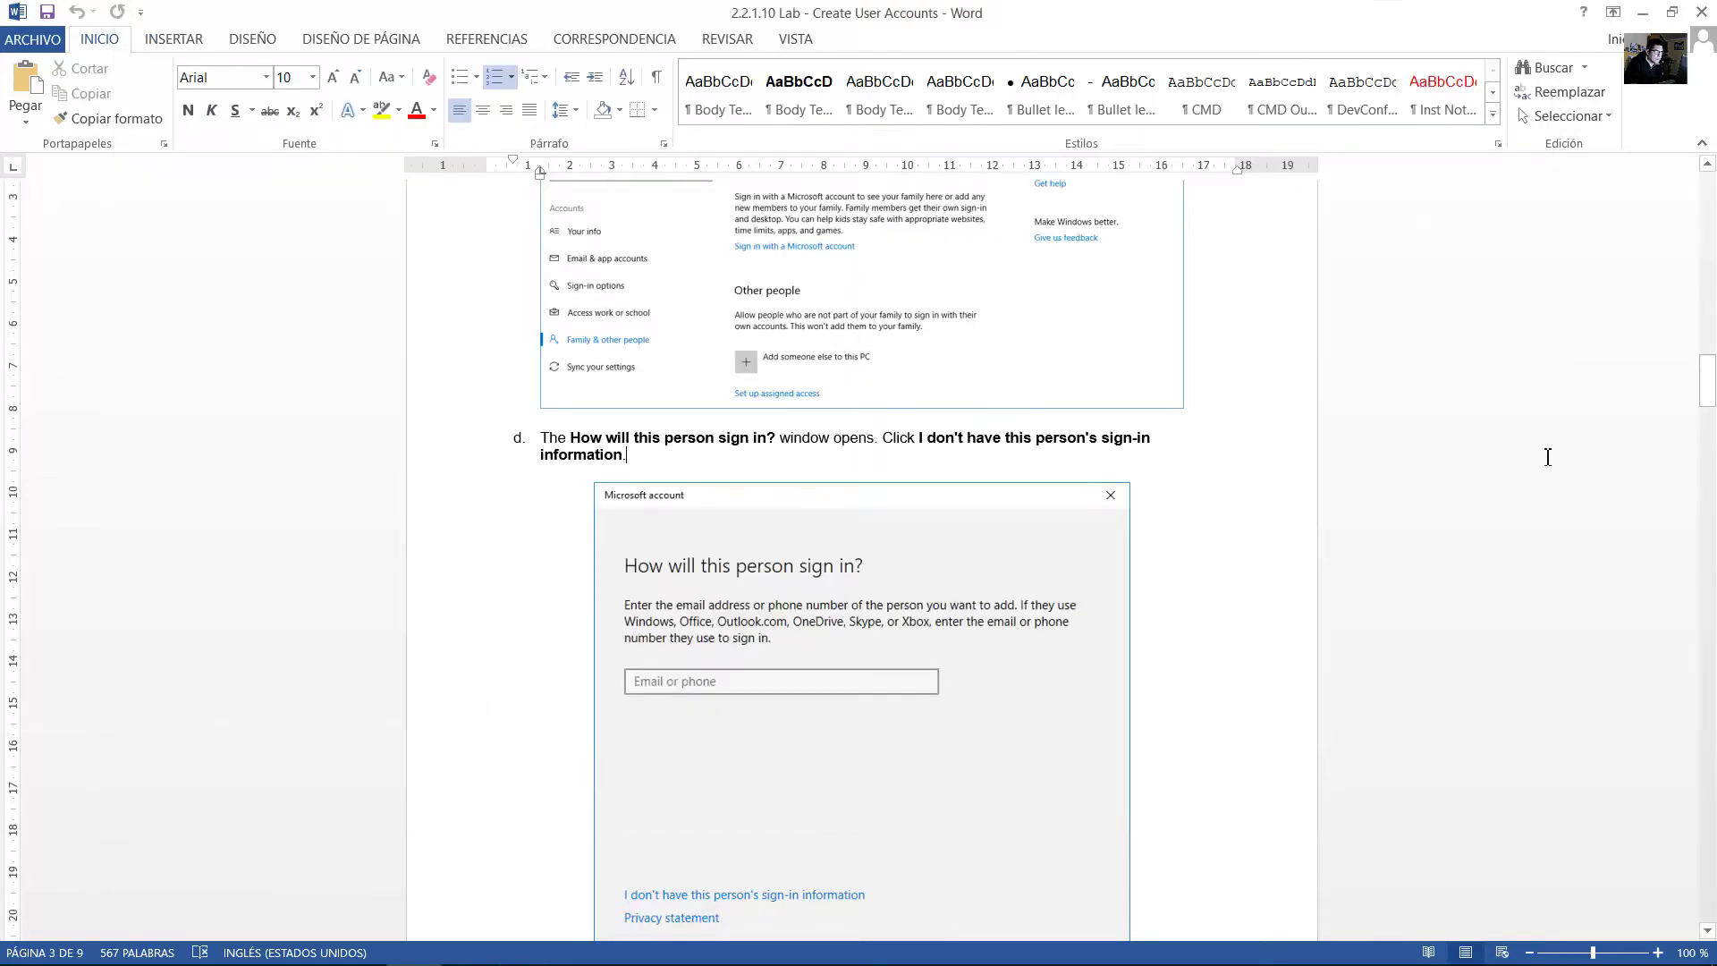
{"action": "left_click_drag", "start_coordinate": [585, 436], "coordinate": [653, 474]}
{"action": "scroll", "coordinate": [975, 572], "scroll_direction": "down", "scroll_amount": 10}
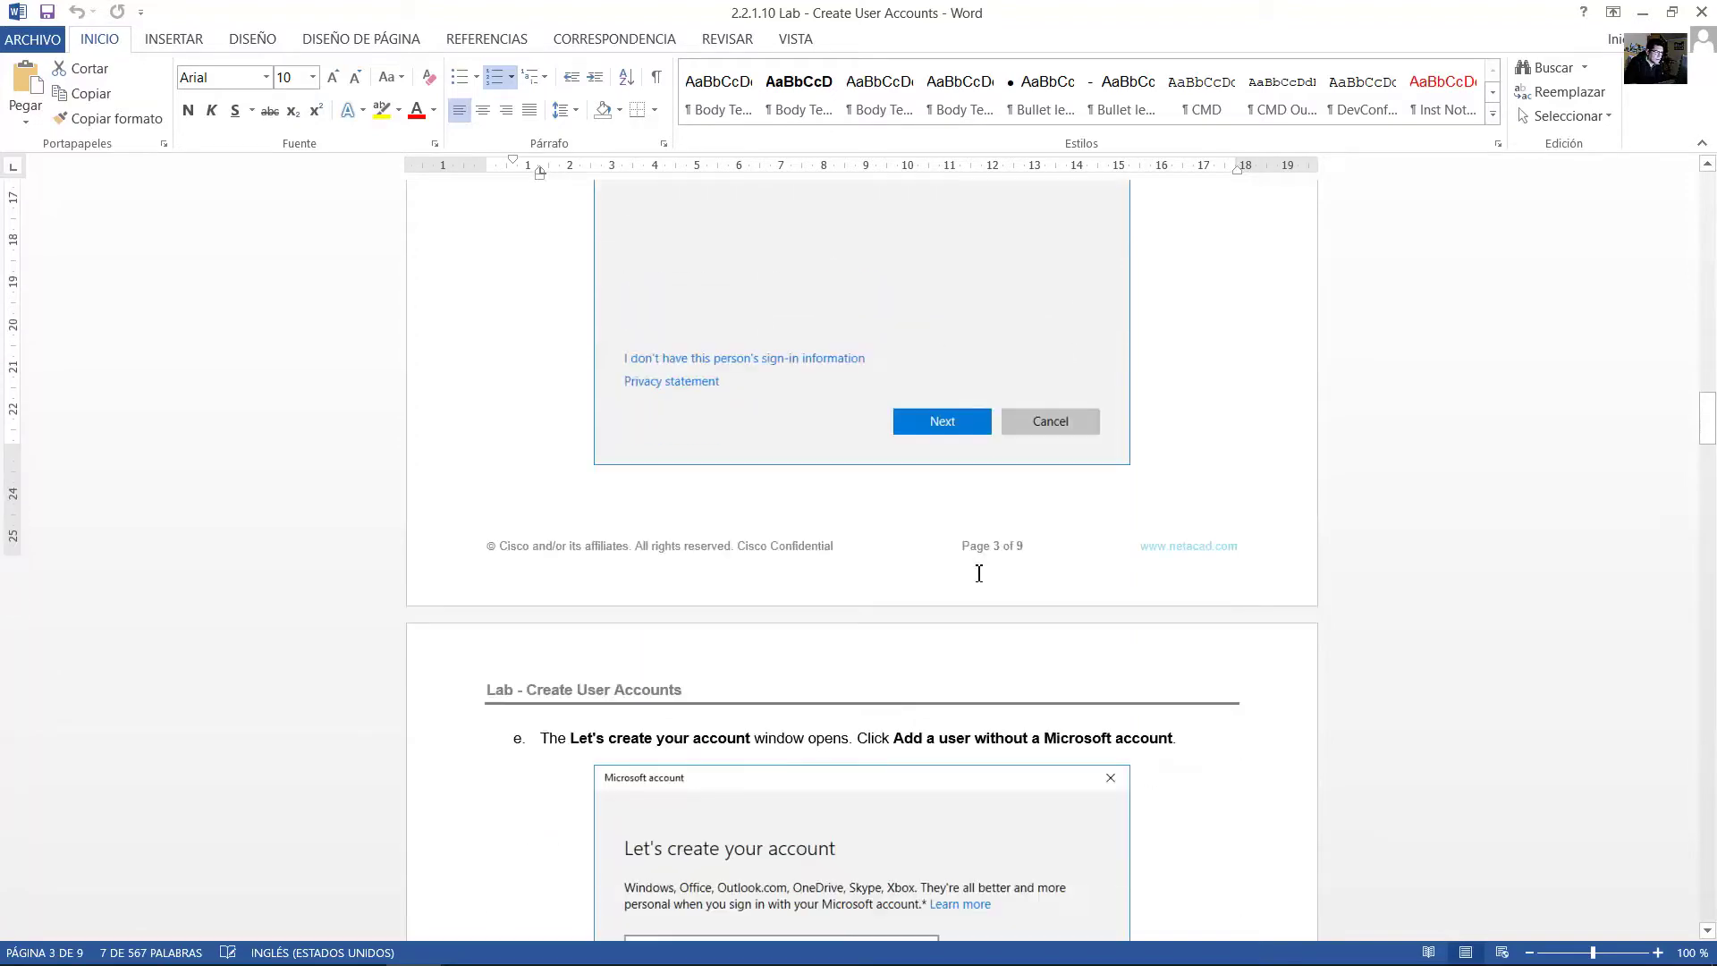
{"action": "scroll", "coordinate": [975, 572], "scroll_direction": "down", "scroll_amount": 3}
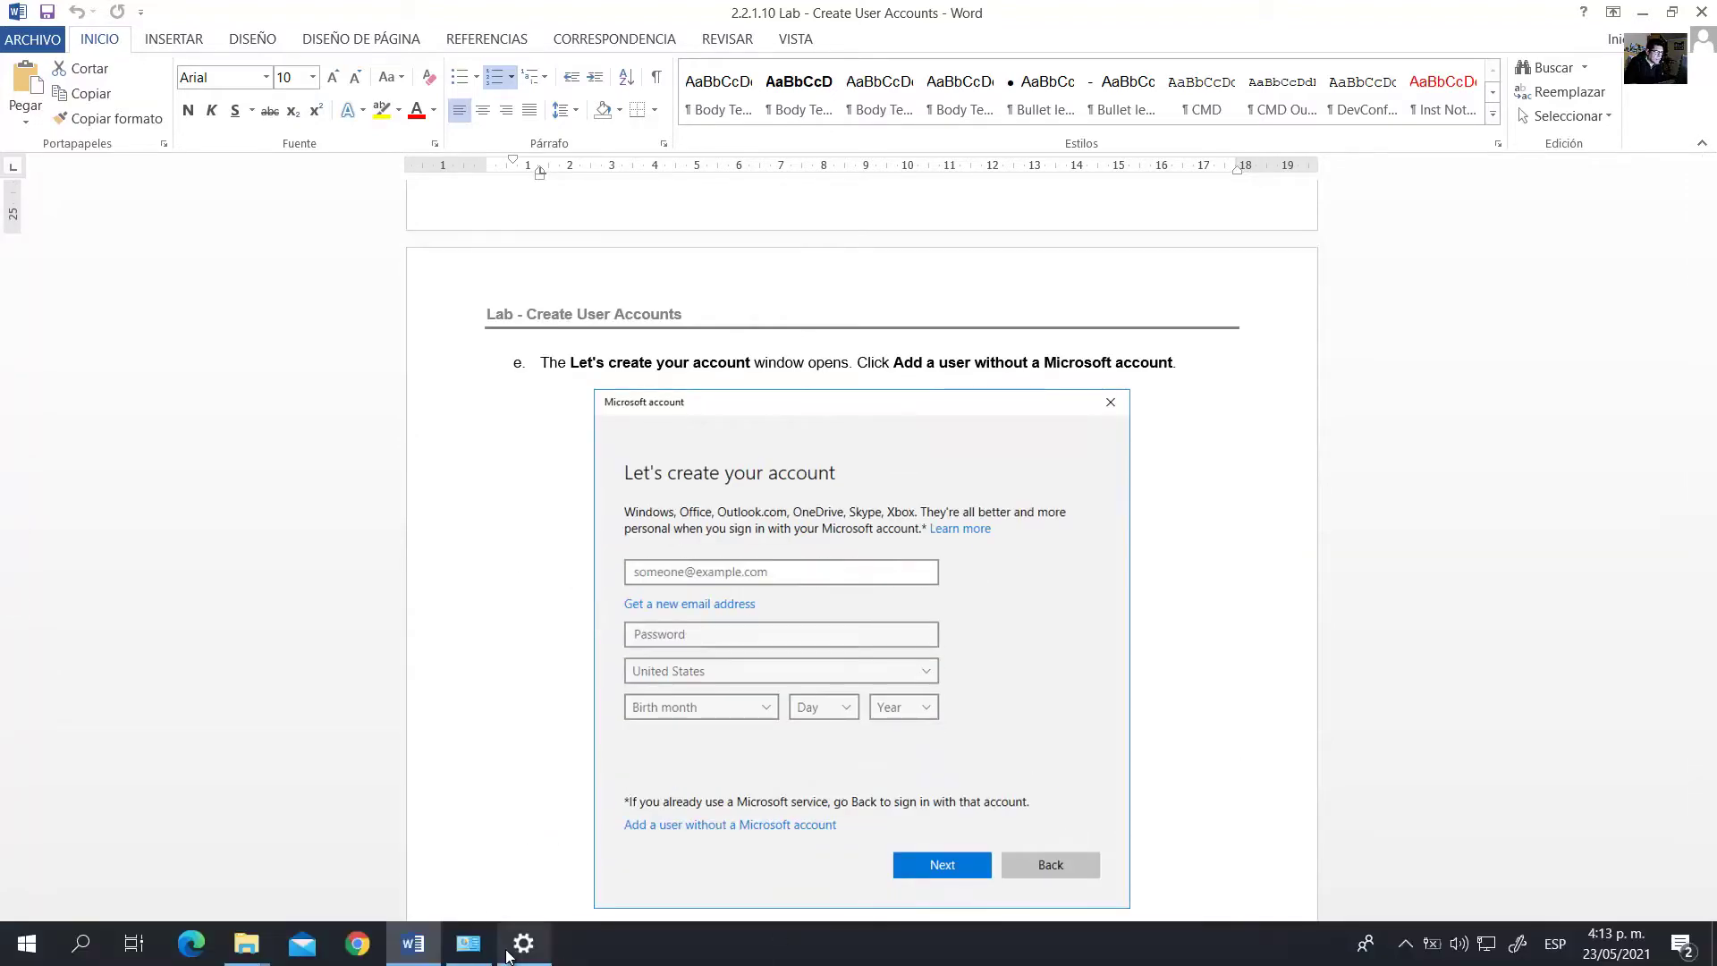
{"action": "left_click", "coordinate": [523, 944]}
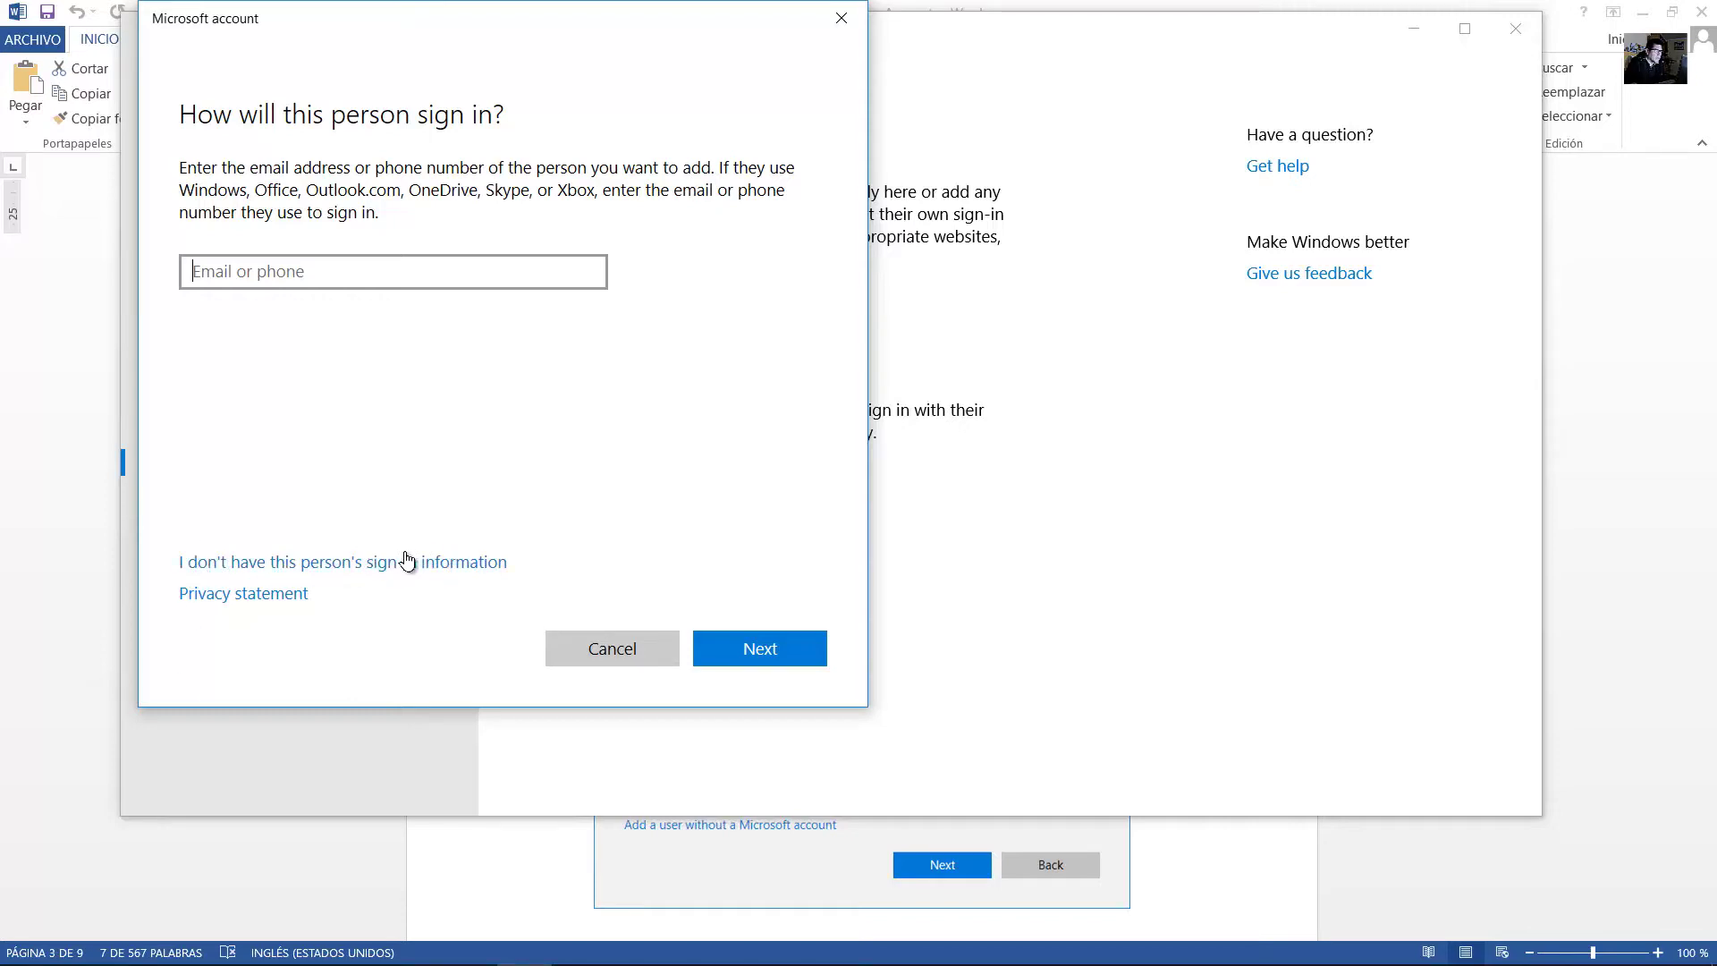
{"action": "left_click", "coordinate": [383, 563]}
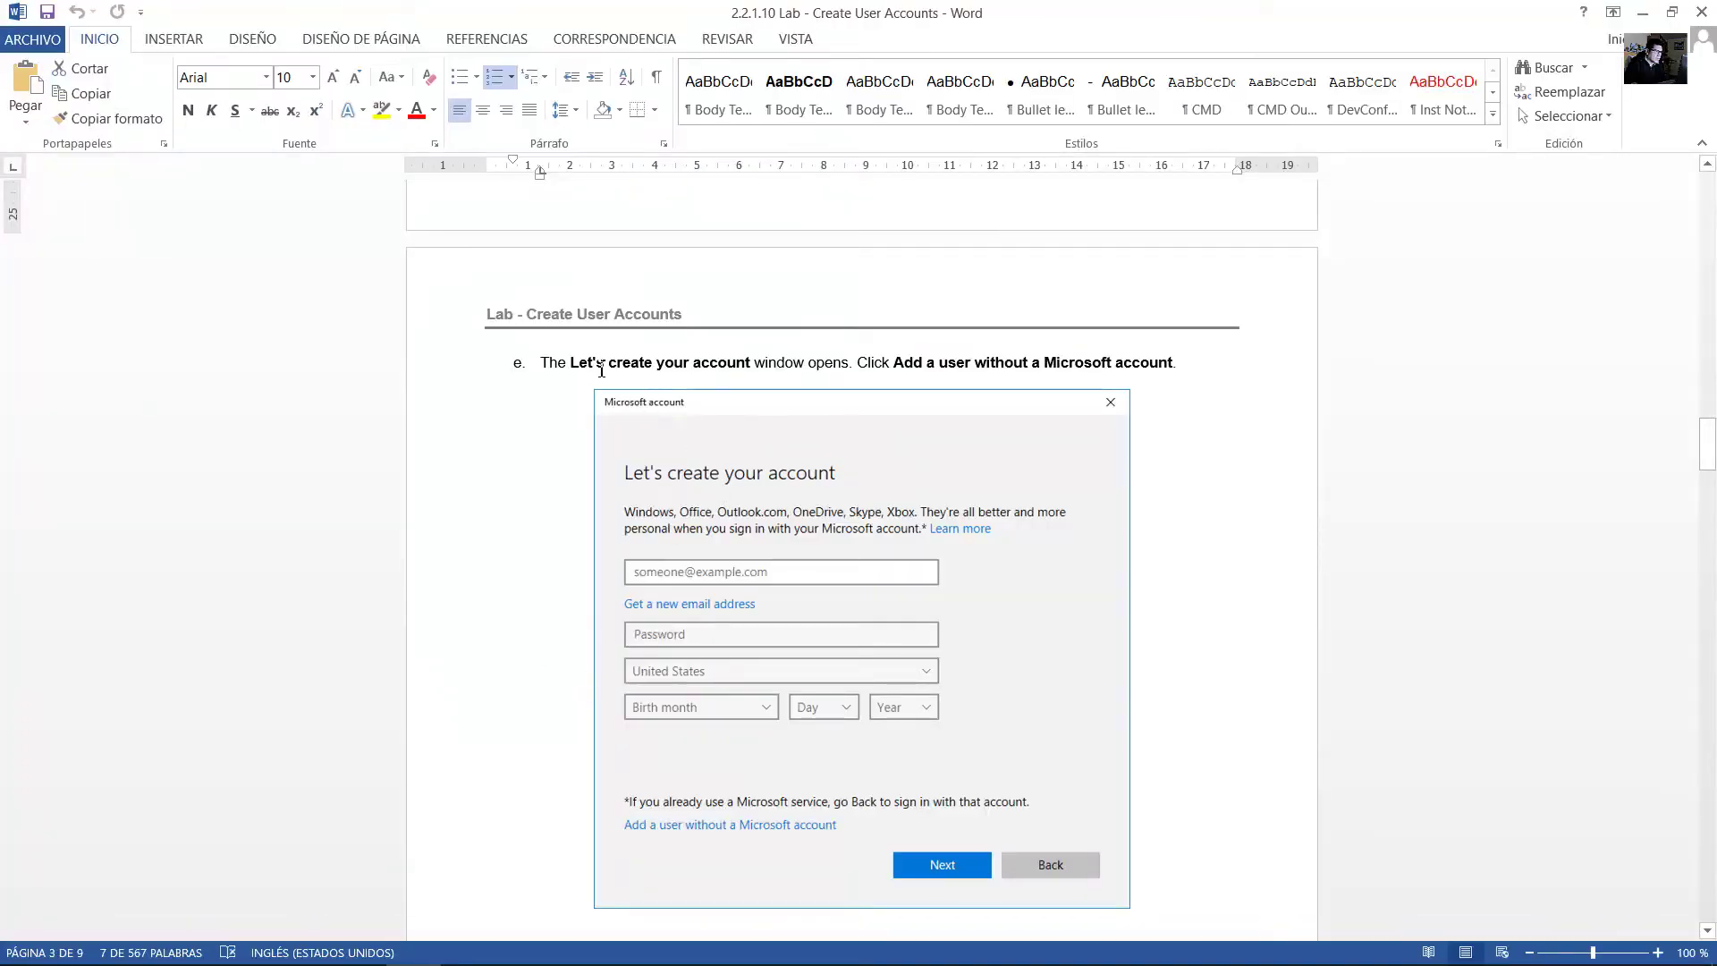
Step: Review the 'Let's create your account' and step f account-name instructions, then minimize Word
{"action": "left_click_drag", "start_coordinate": [601, 369], "coordinate": [730, 371]}
{"action": "left_click_drag", "start_coordinate": [894, 364], "coordinate": [1161, 360]}
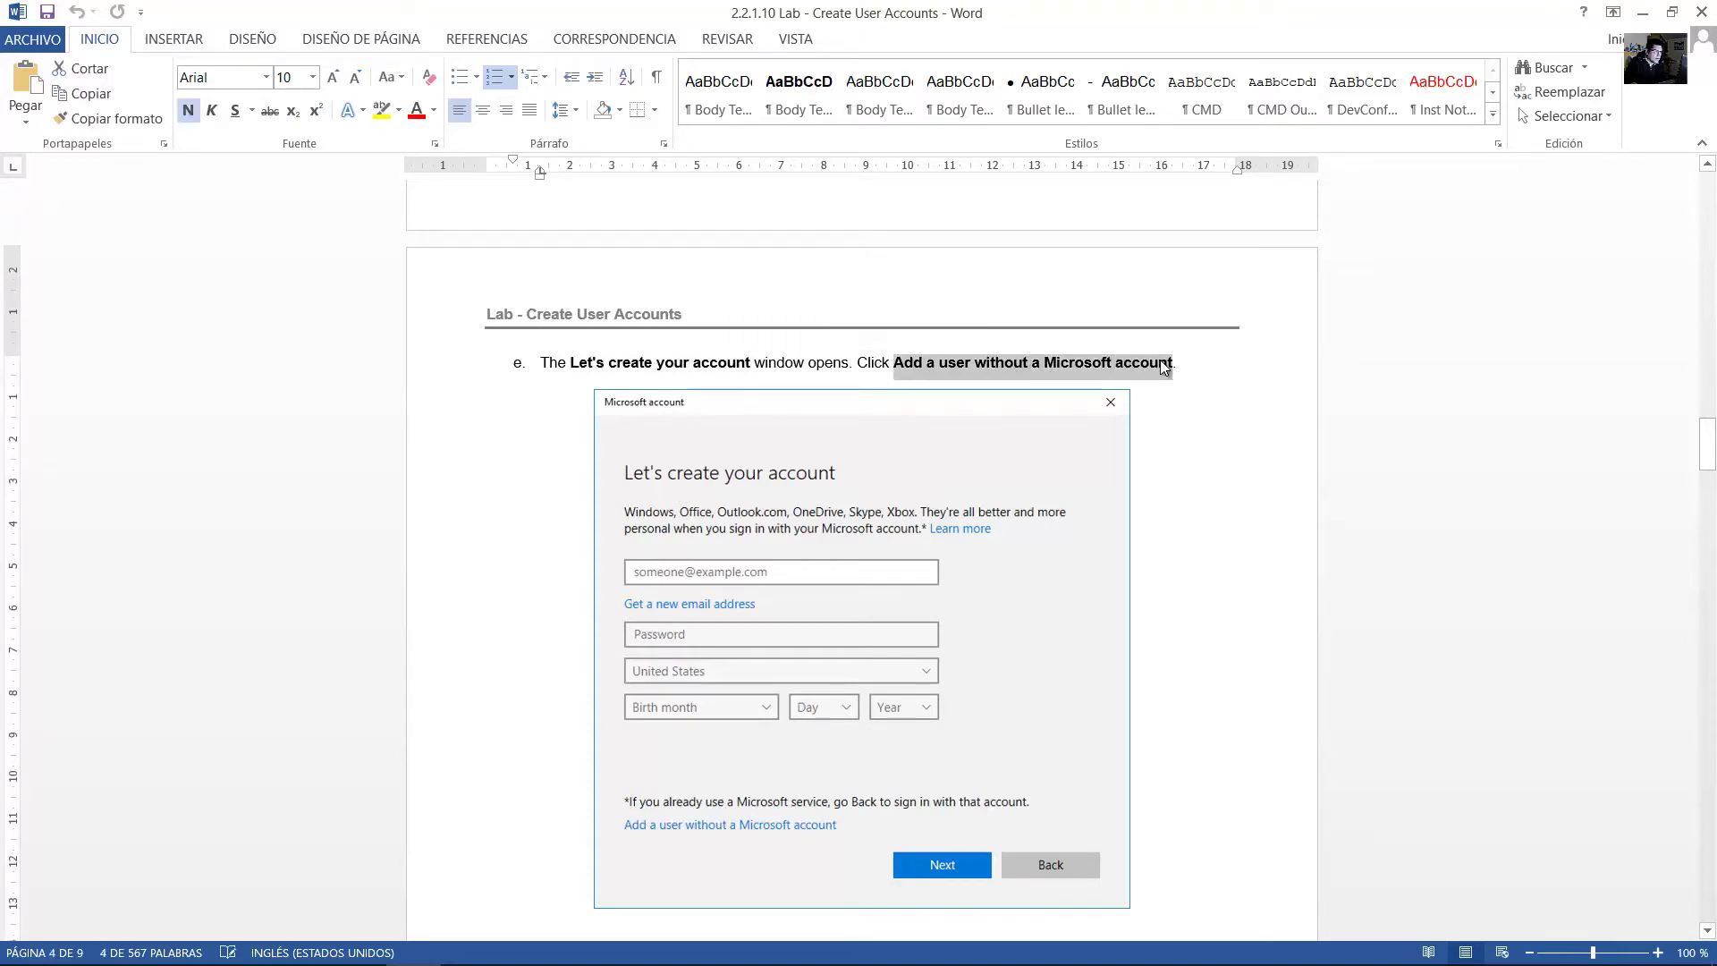
{"action": "scroll", "coordinate": [1185, 440], "scroll_direction": "down", "scroll_amount": 3}
{"action": "scroll", "coordinate": [1185, 439], "scroll_direction": "down", "scroll_amount": 20}
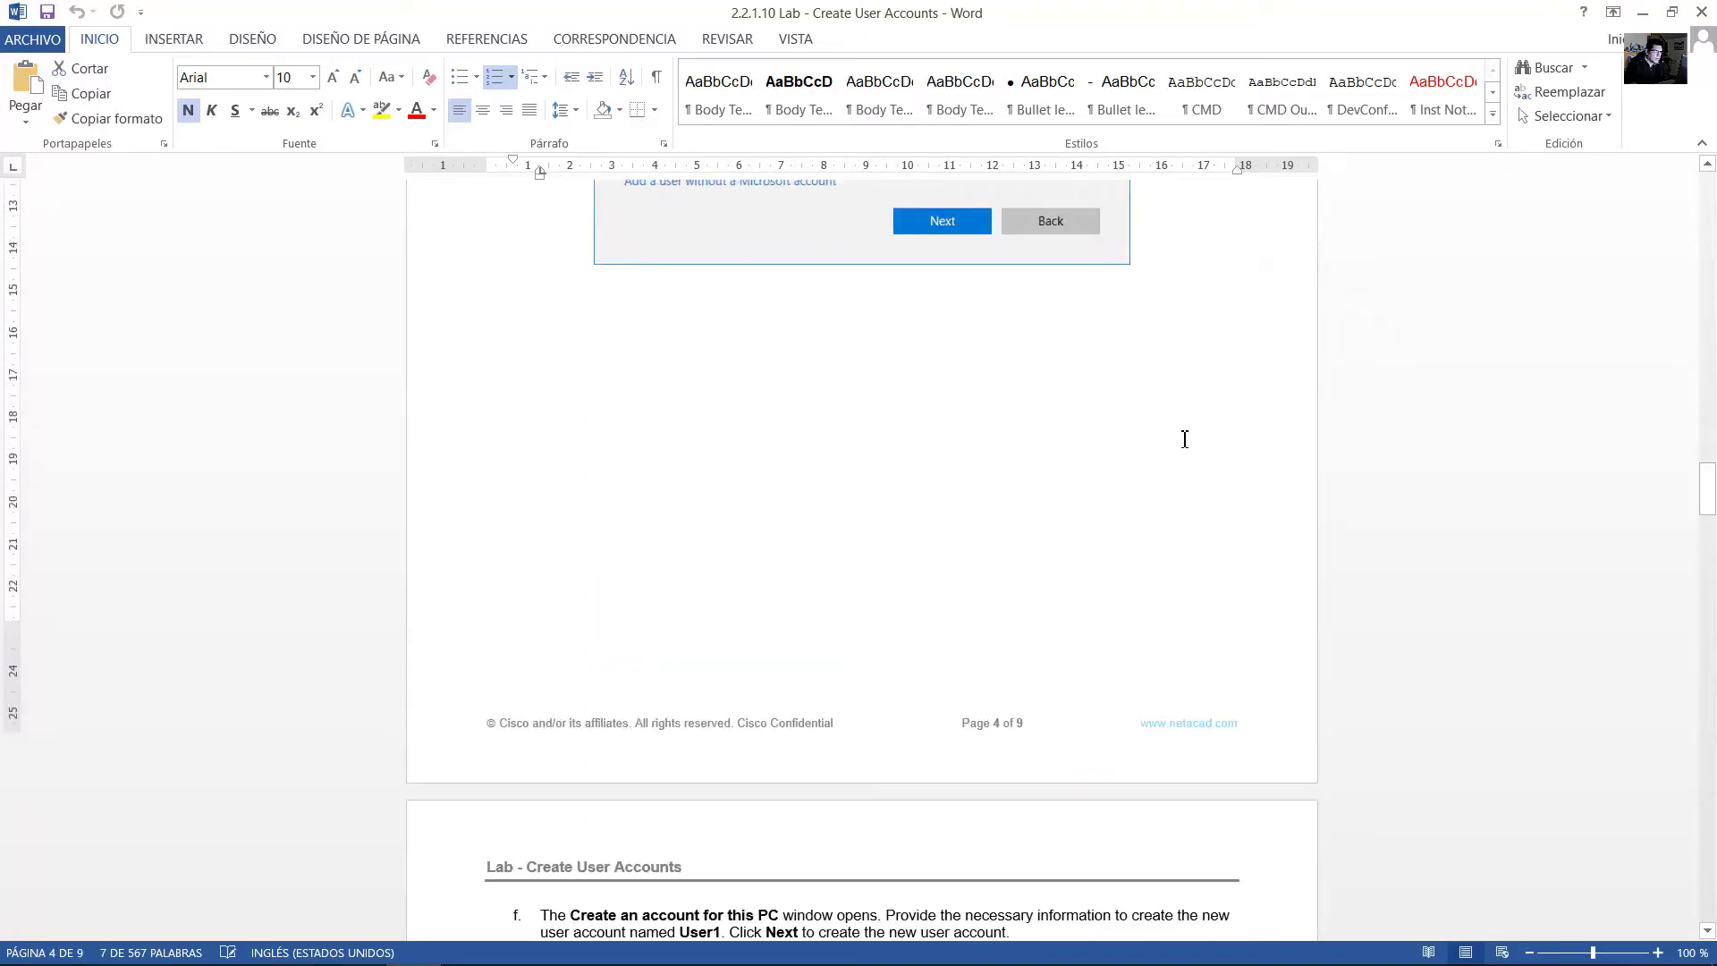
{"action": "scroll", "coordinate": [1185, 439], "scroll_direction": "down", "scroll_amount": 1}
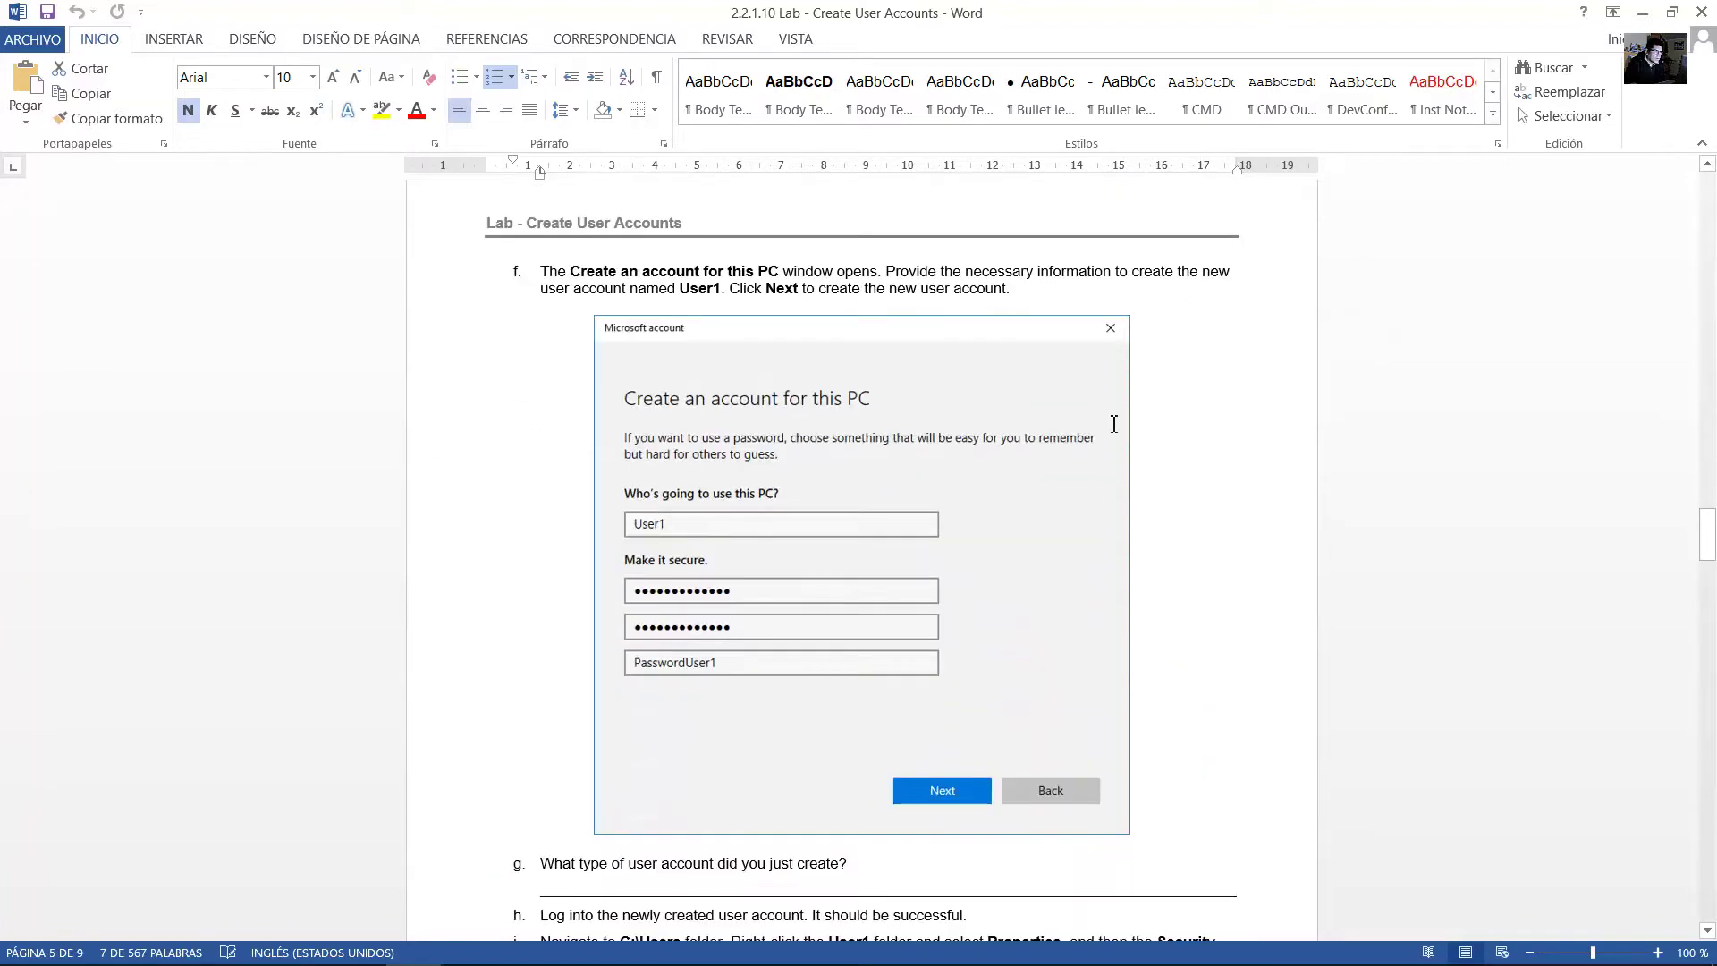
{"action": "left_click_drag", "start_coordinate": [615, 279], "coordinate": [720, 291]}
{"action": "left_click_drag", "start_coordinate": [1202, 273], "coordinate": [964, 302]}
{"action": "scroll", "coordinate": [1189, 352], "scroll_direction": "down", "scroll_amount": 3}
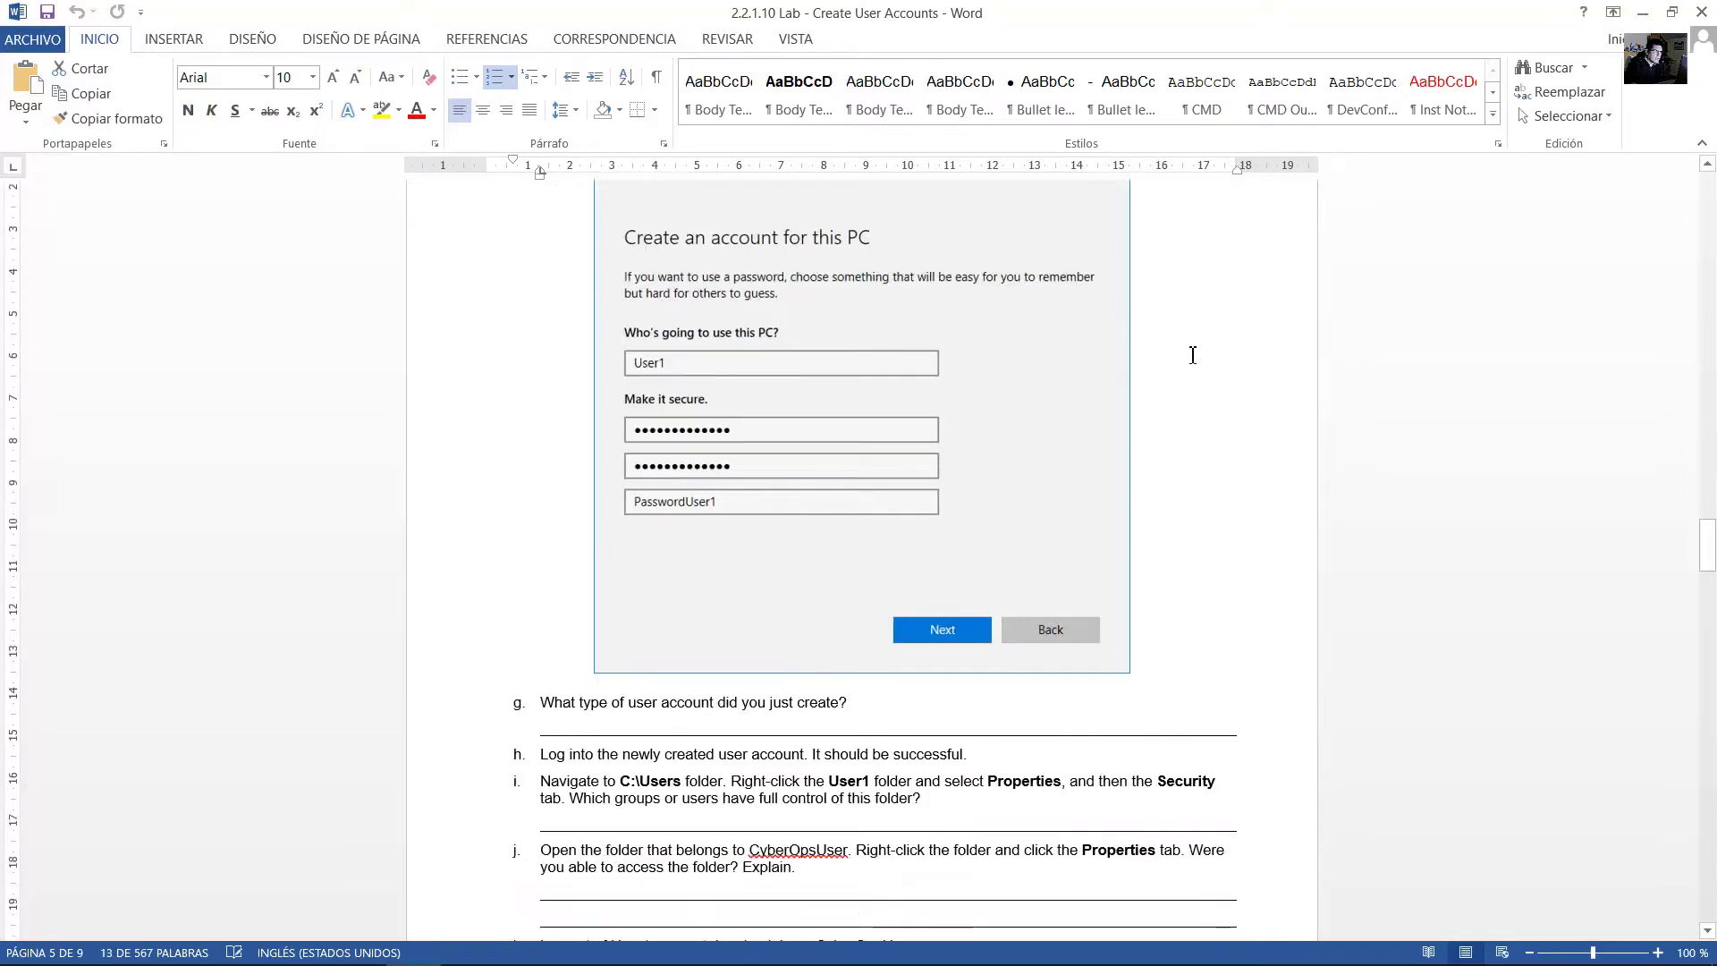
{"action": "left_click", "coordinate": [1643, 13]}
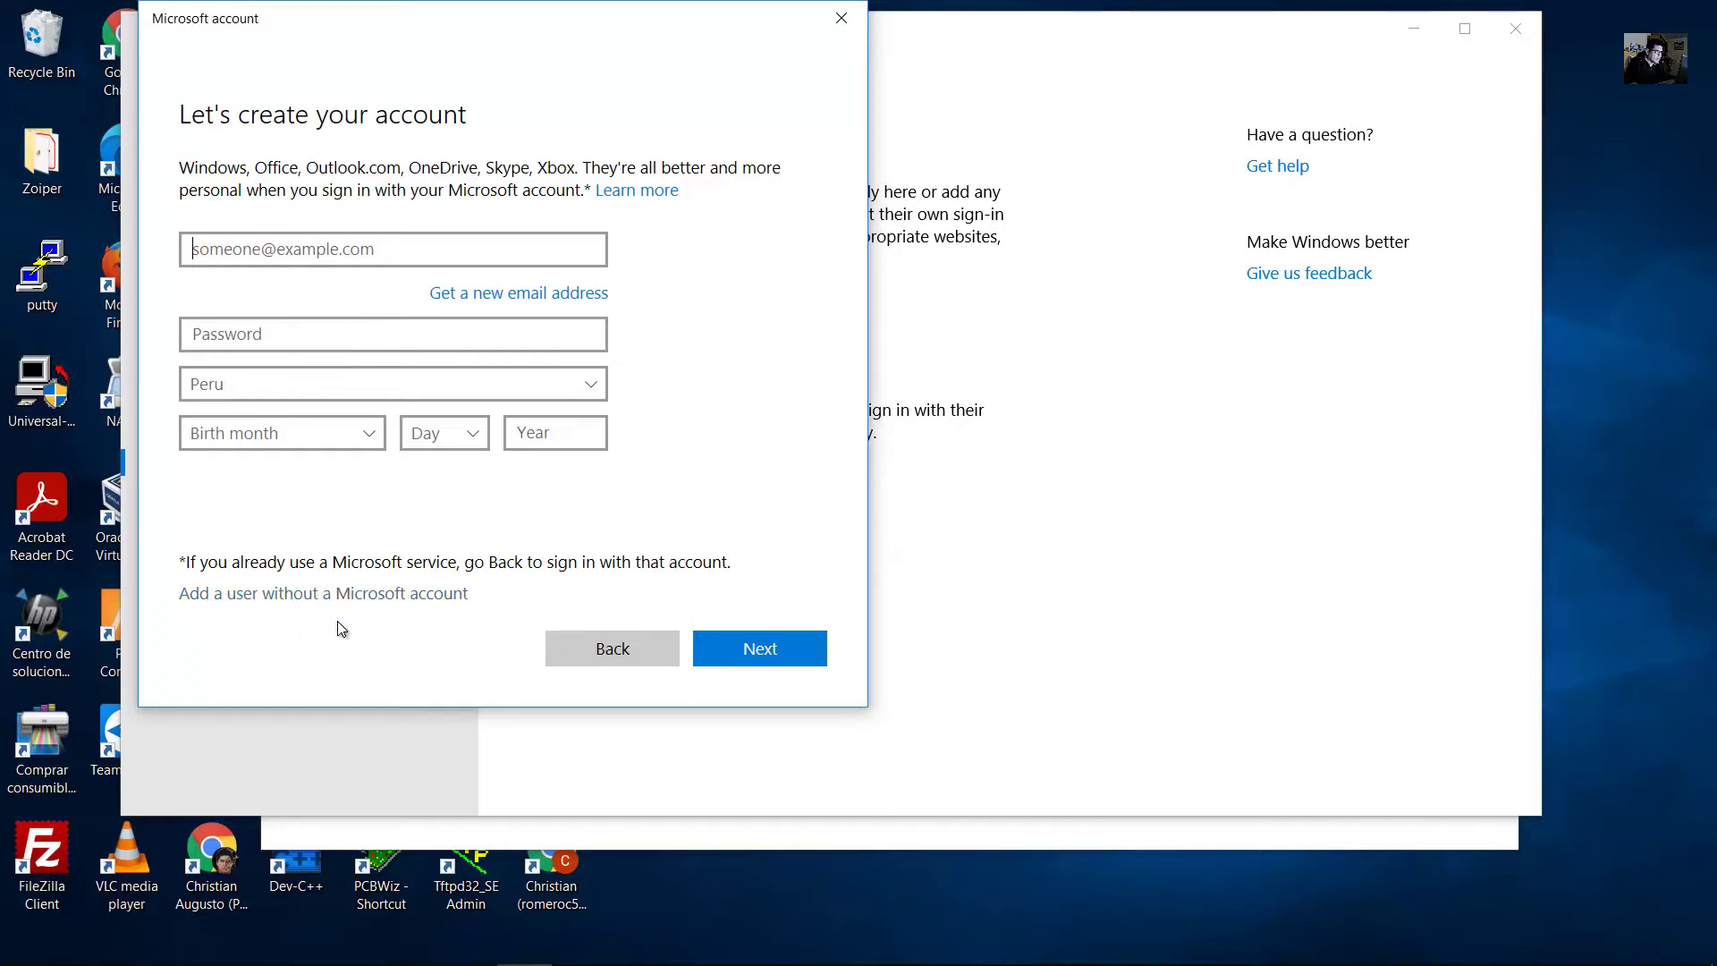
Step: Choose adding a user without a Microsoft account and enter User1 as the user name
{"action": "left_click", "coordinate": [351, 597]}
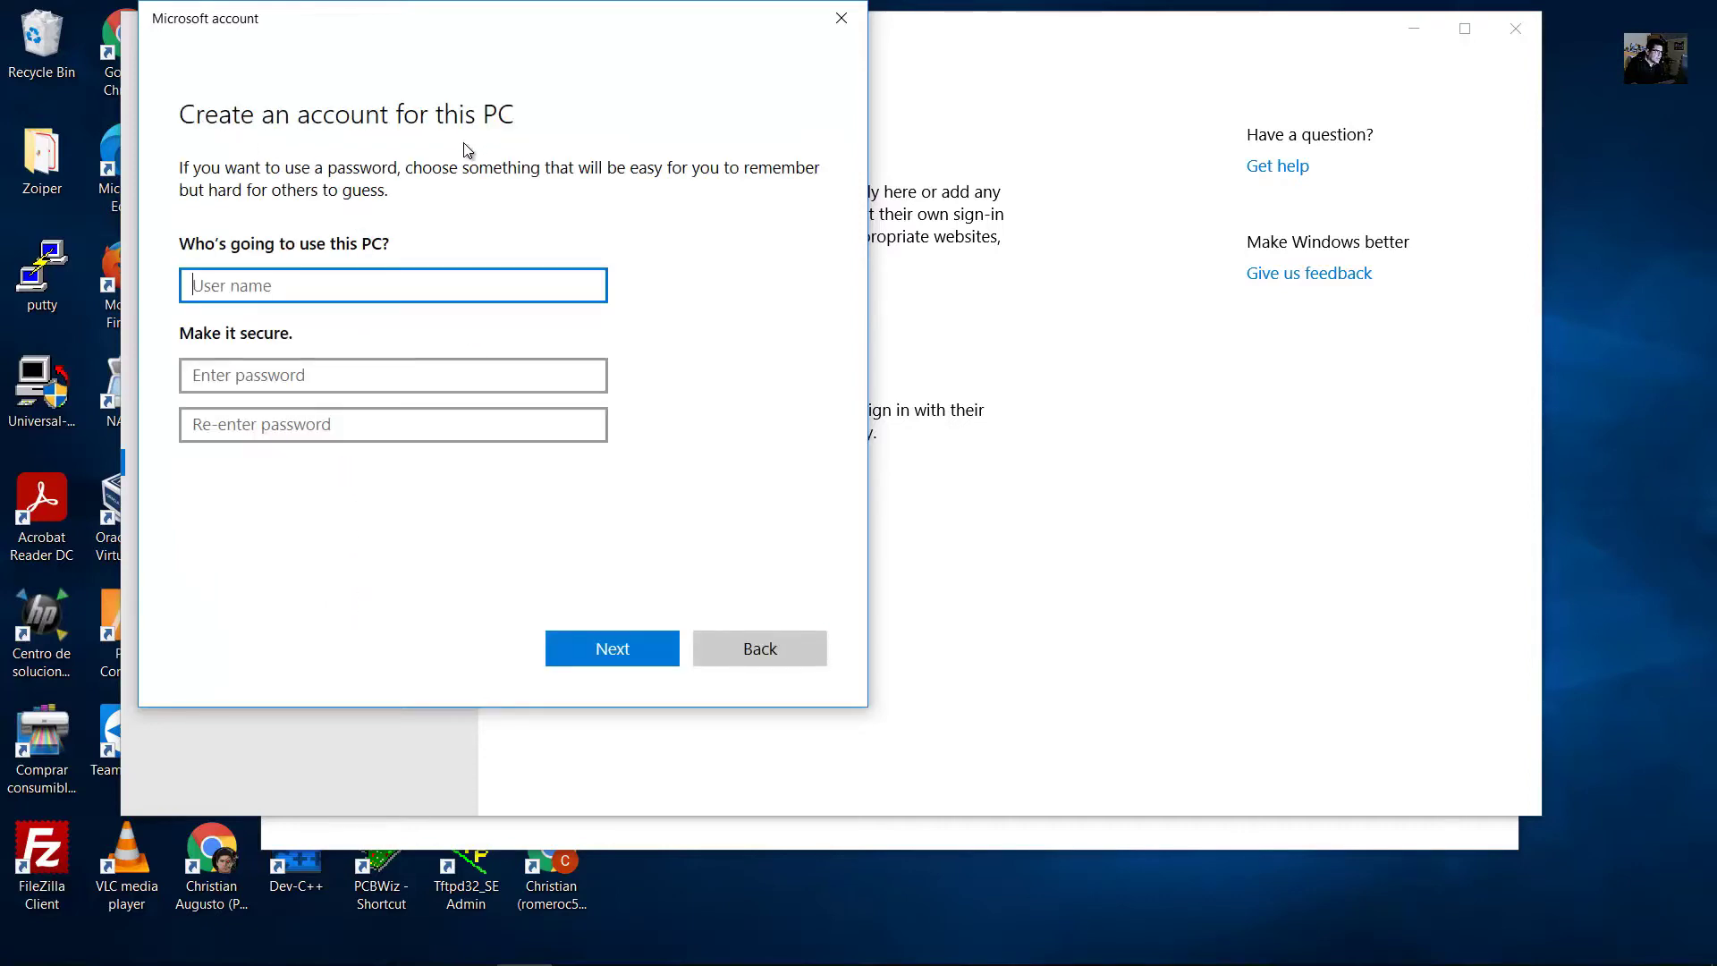
{"action": "left_click", "coordinate": [230, 283]}
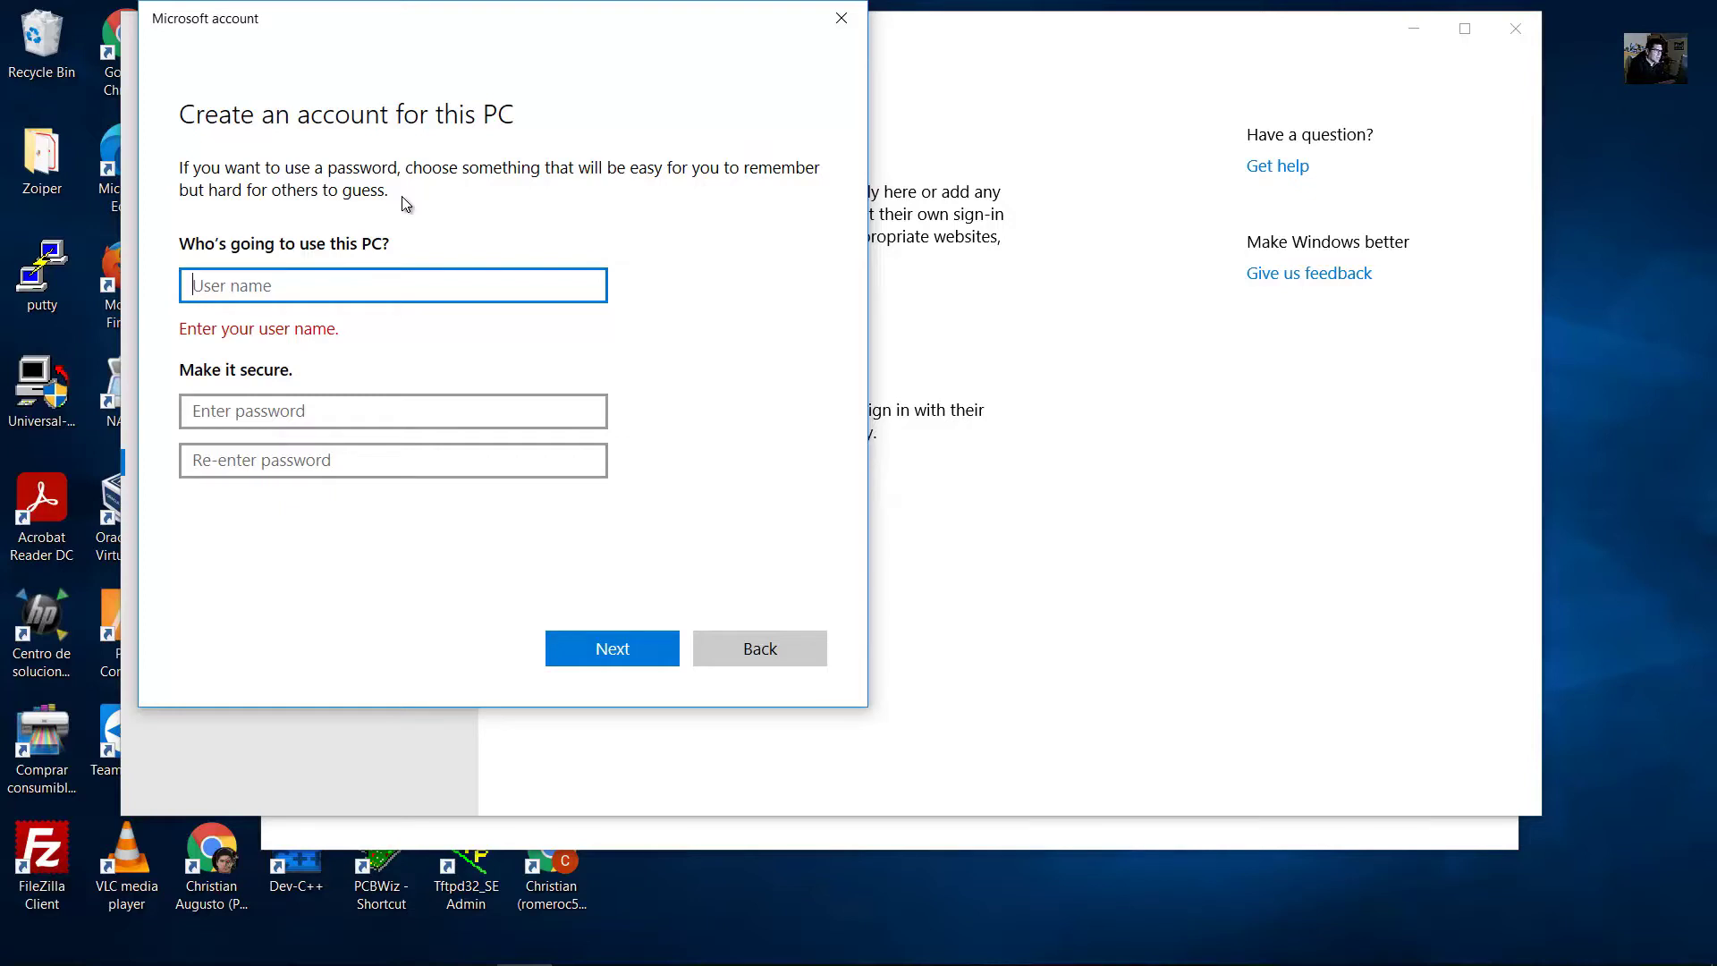
{"action": "type", "text": "jsmith"}
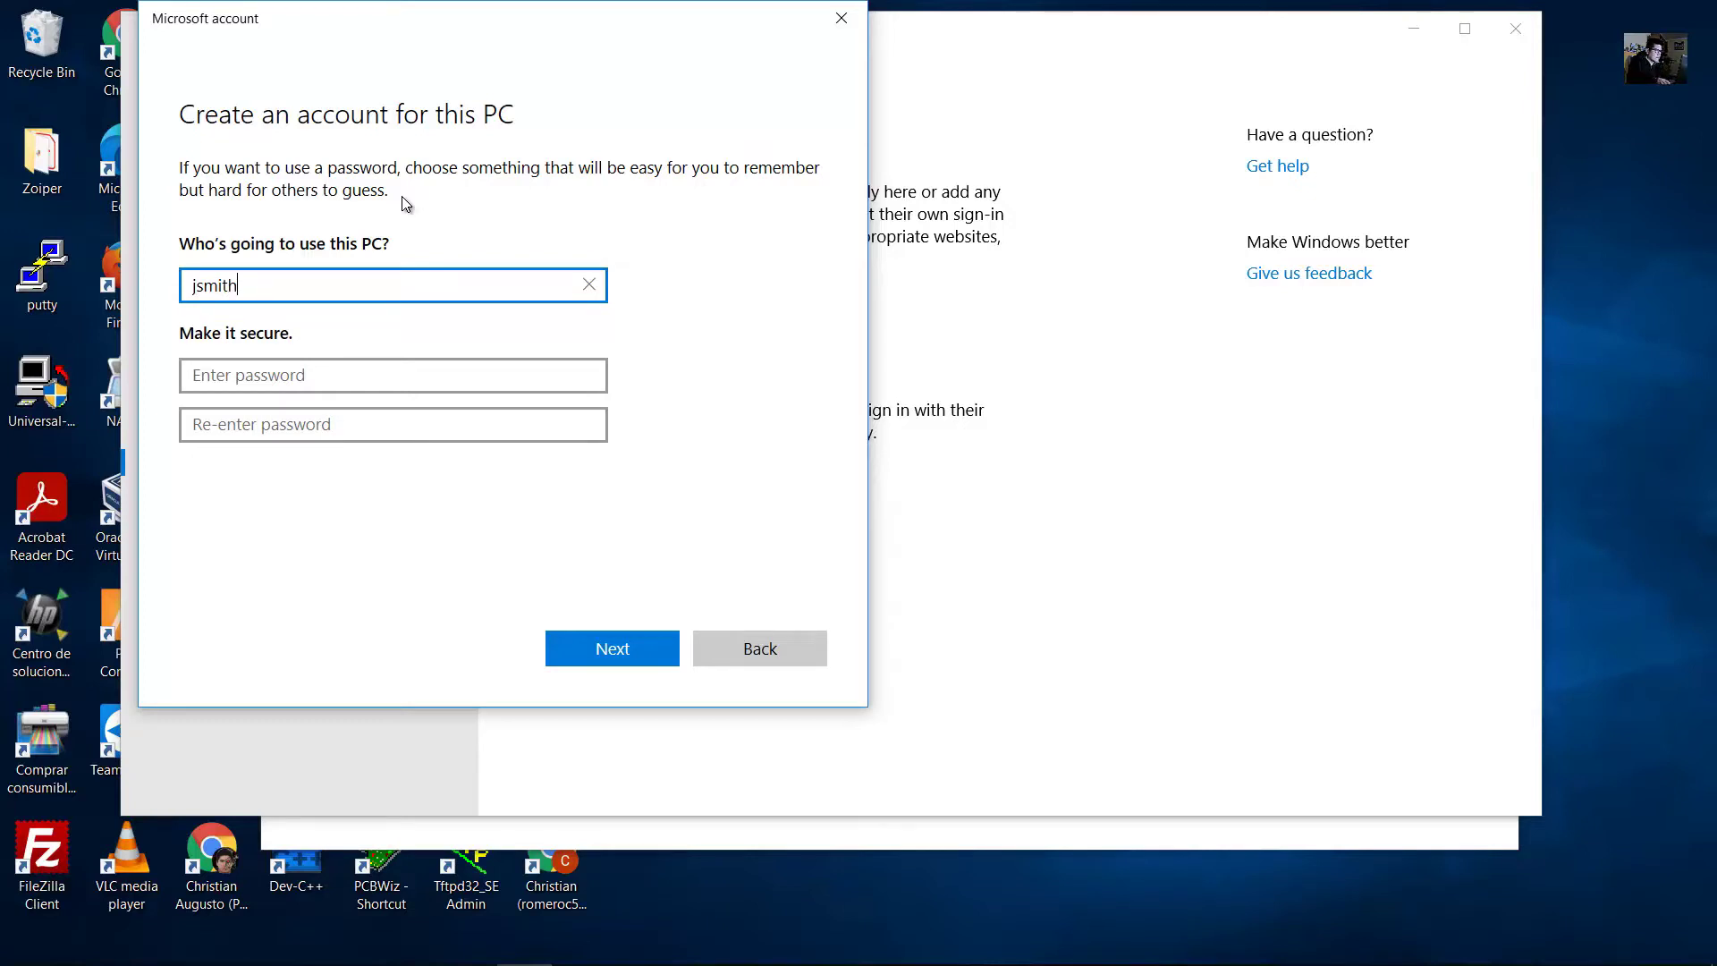
{"action": "key", "text": "BackSpace"}
{"action": "key", "text": "BackSpace"}
{"action": "key", "text": "BackSpace"}
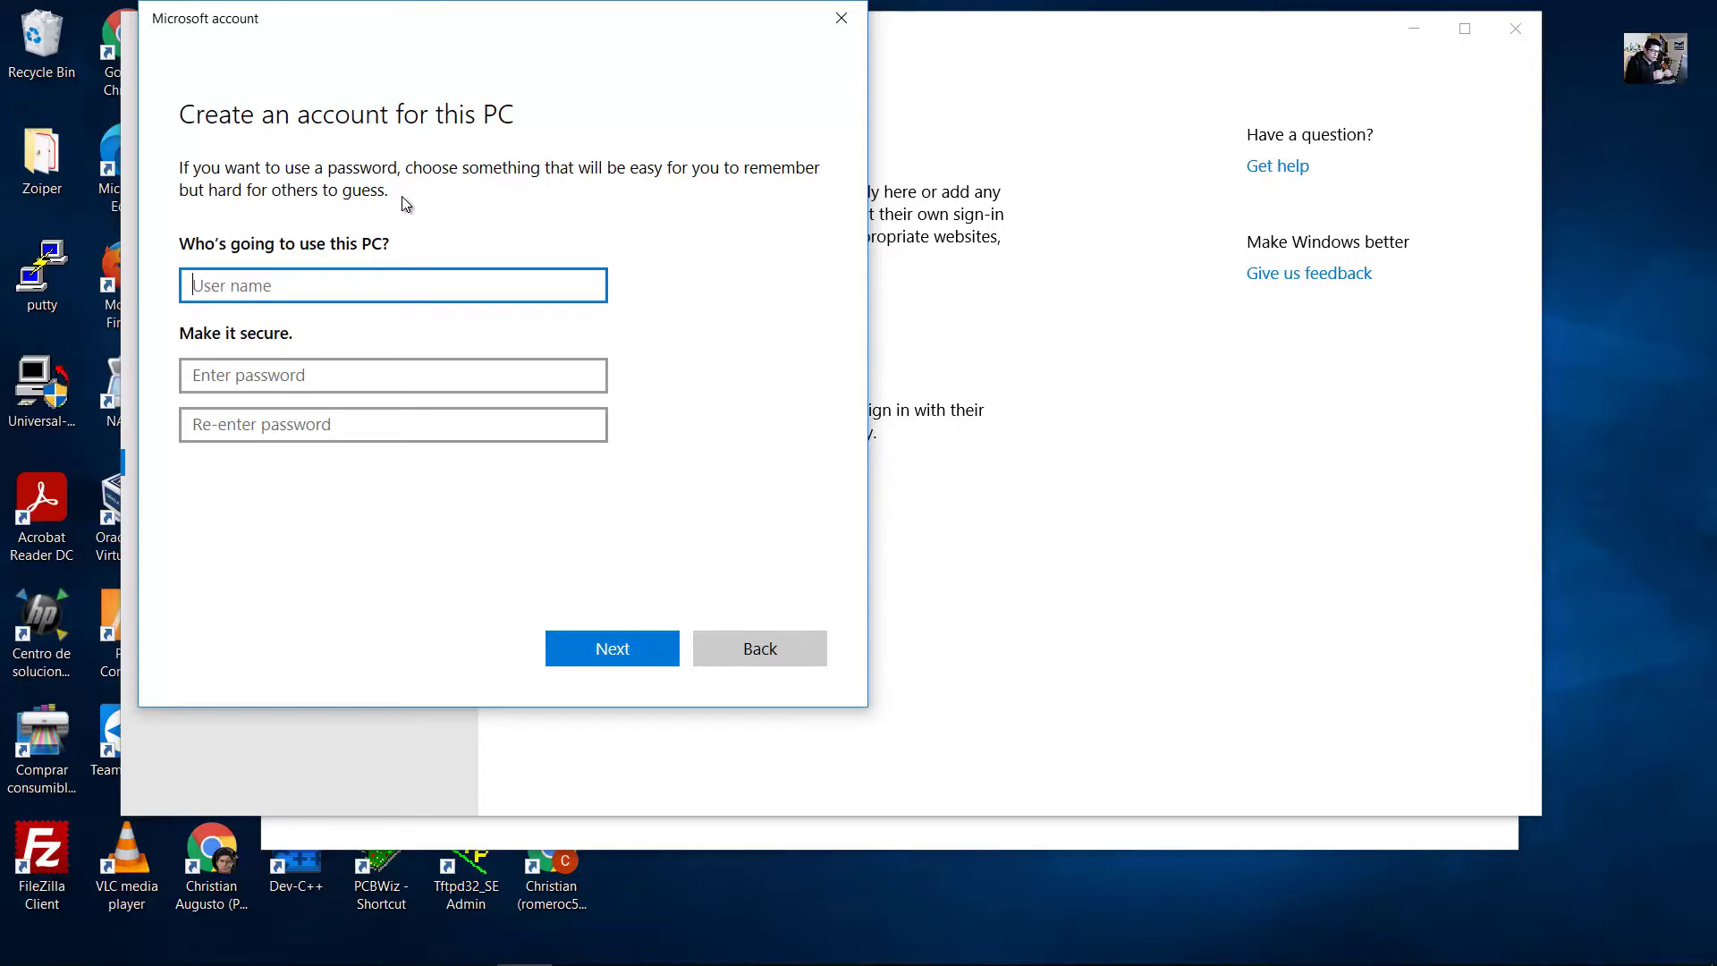
{"action": "type", "text": "bgoldberg"}
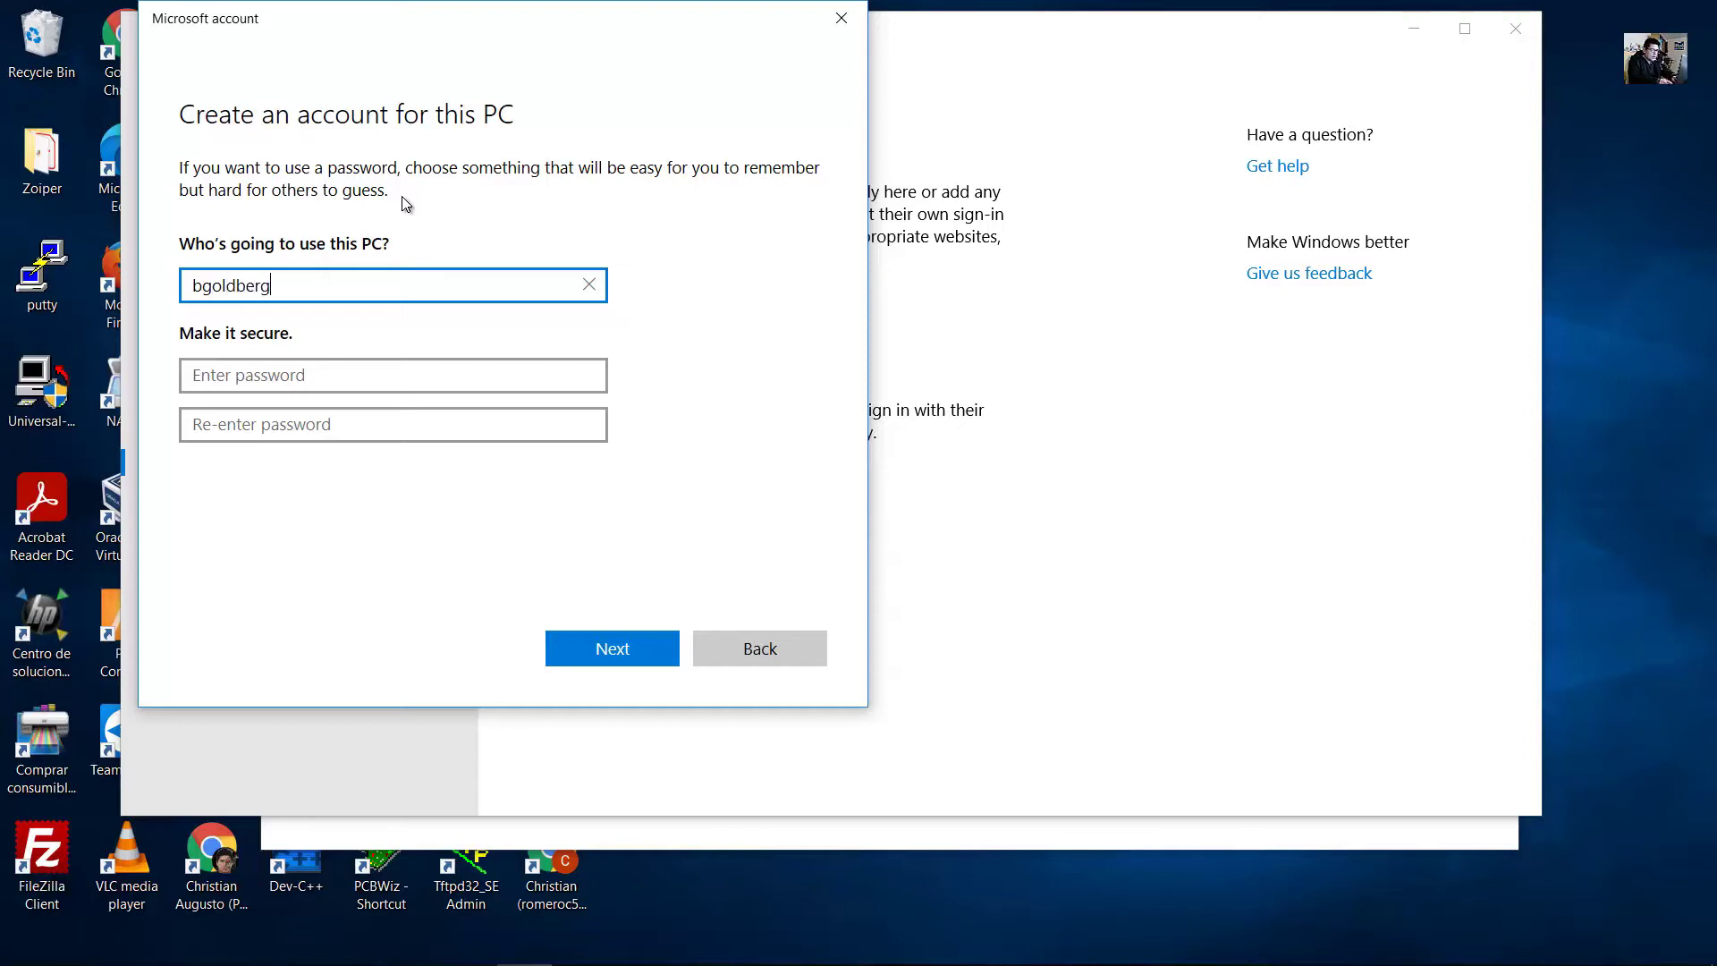
{"action": "key", "text": "BackSpace"}
{"action": "key", "text": "BackSpace"}
{"action": "key", "text": "BackSpace"}
{"action": "key", "text": "BackSpace"}
{"action": "key", "text": "BackSpace"}
{"action": "key", "text": "BackSpace"}
{"action": "key", "text": "BackSpace"}
{"action": "key", "text": "BackSpace"}
{"action": "type", "text": "j"}
{"action": "type", "text": "iguez"}
{"action": "key", "text": "BackSpace"}
{"action": "key", "text": "BackSpace"}
{"action": "key", "text": "BackSpace"}
{"action": "key", "text": "BackSpace"}
{"action": "key", "text": "BackSpace"}
{"action": "key", "text": "BackSpace"}
{"action": "key", "text": "BackSpace"}
{"action": "key", "text": "BackSpace"}
{"action": "key", "text": "BackSpace"}
{"action": "type", "text": "User1"}
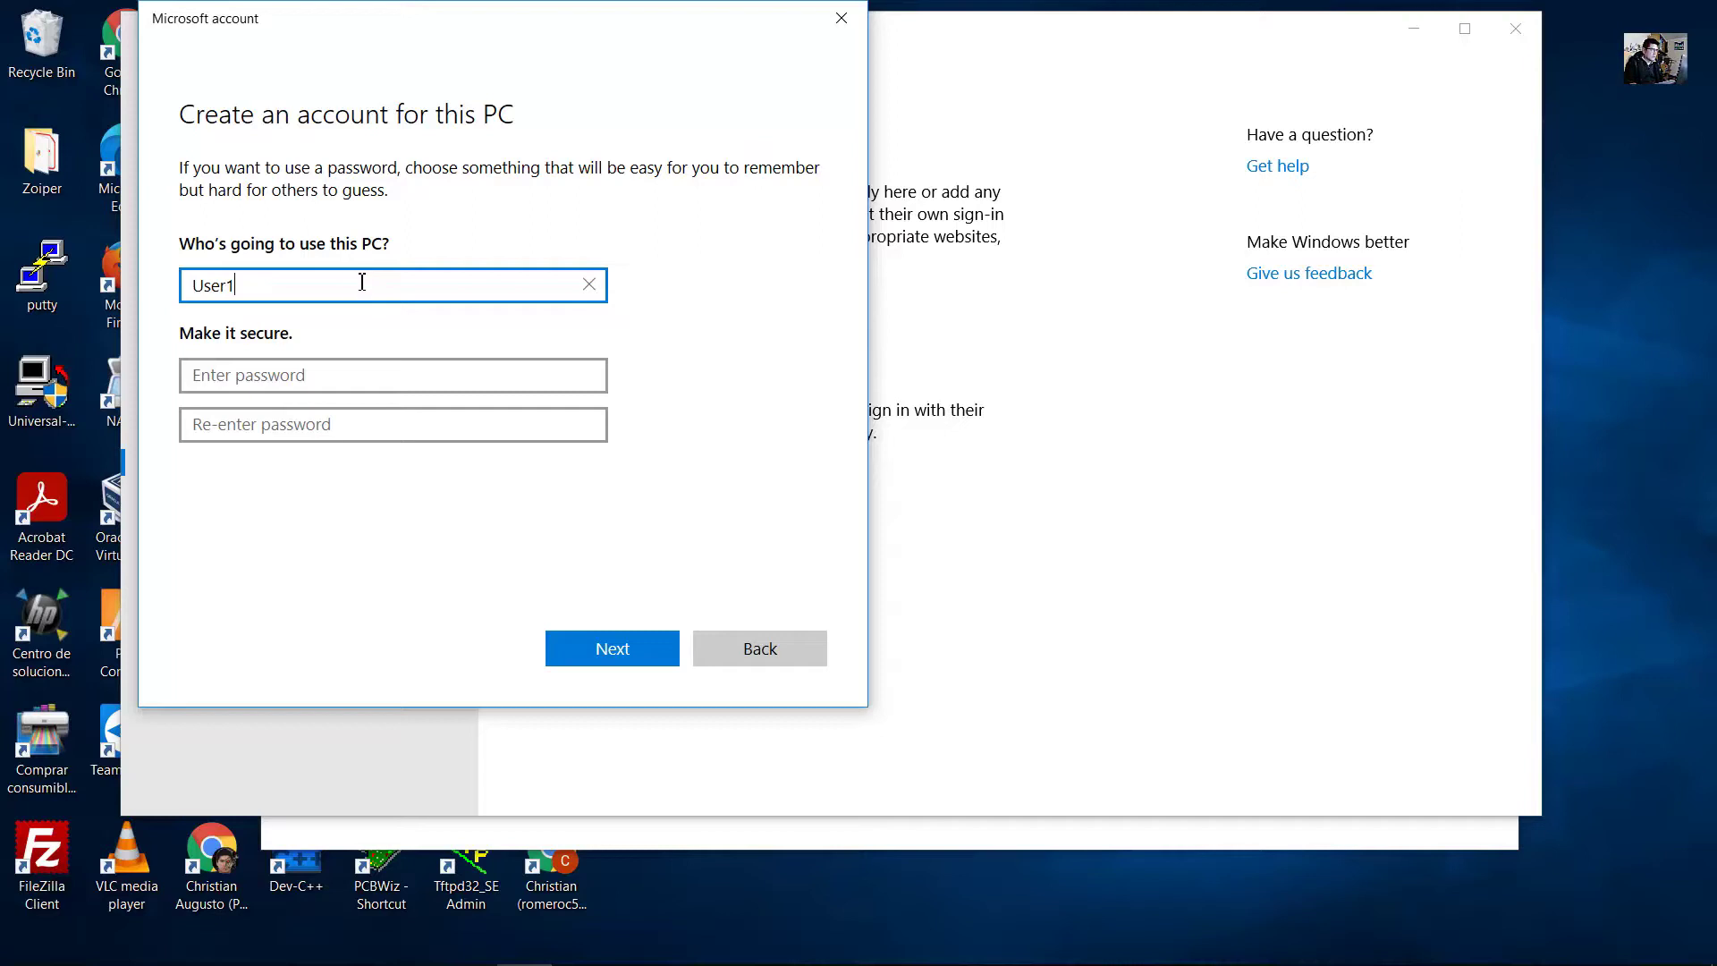
Step: Enter and confirm the account password, then submit with Next
{"action": "key", "text": "Tab"}
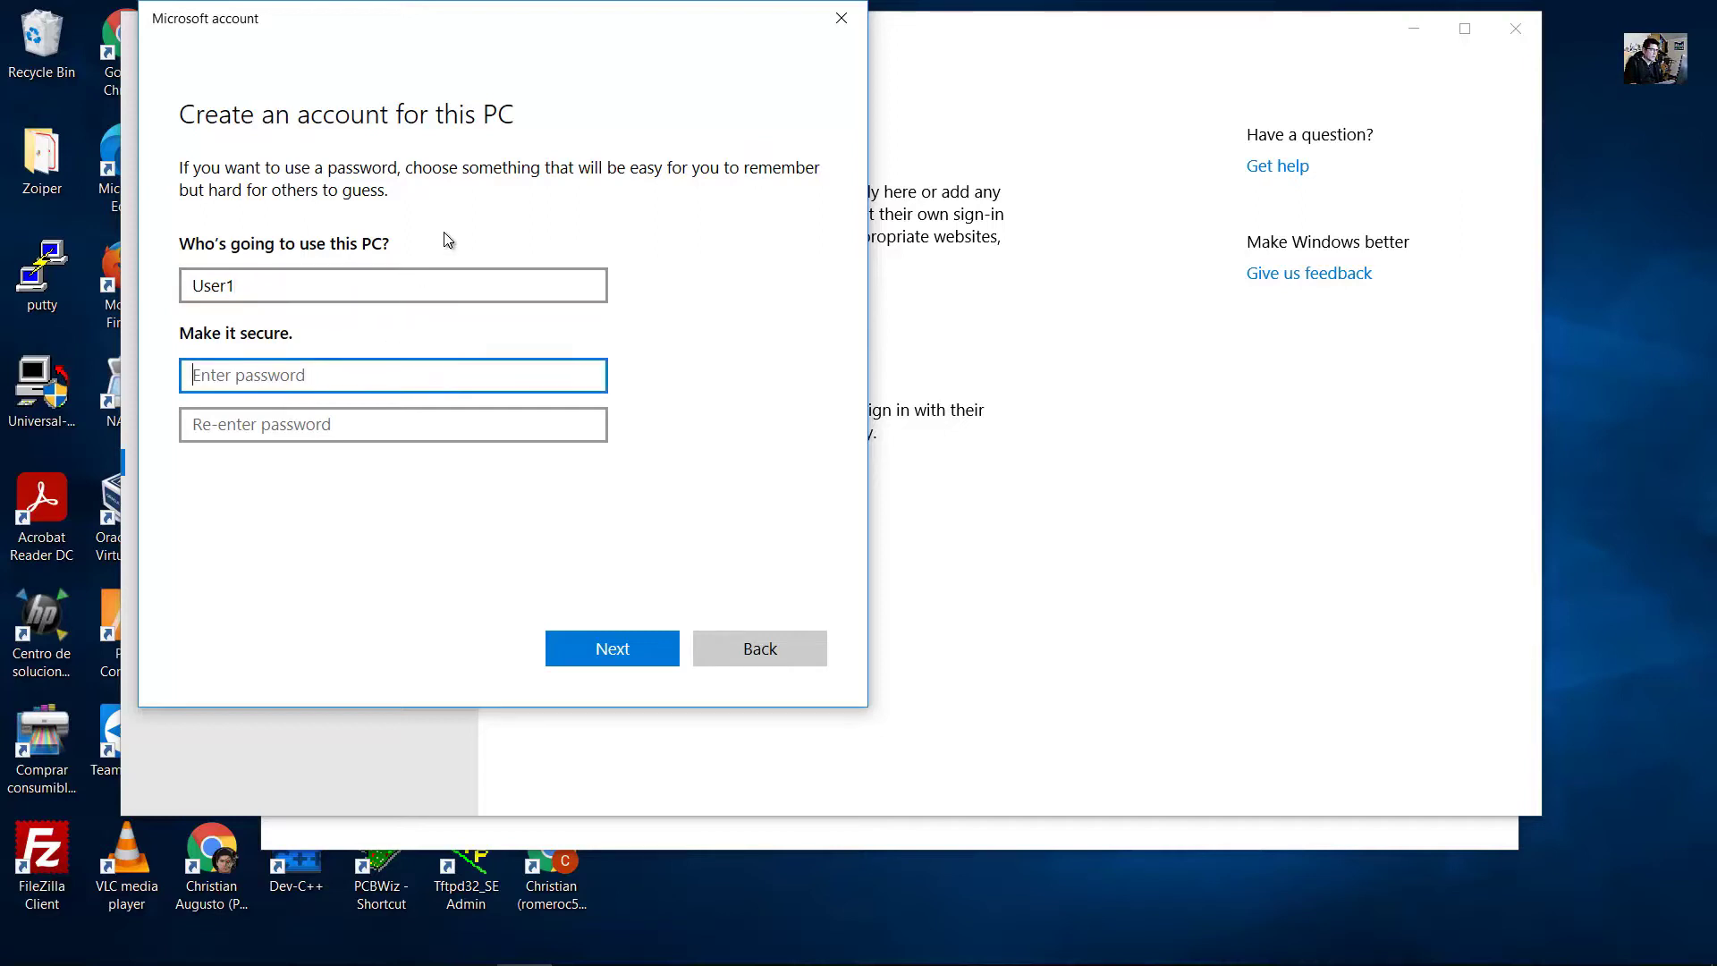
{"action": "type", "text": "•••••"}
{"action": "key", "text": "Tab"}
{"action": "type", "text": "•••"}
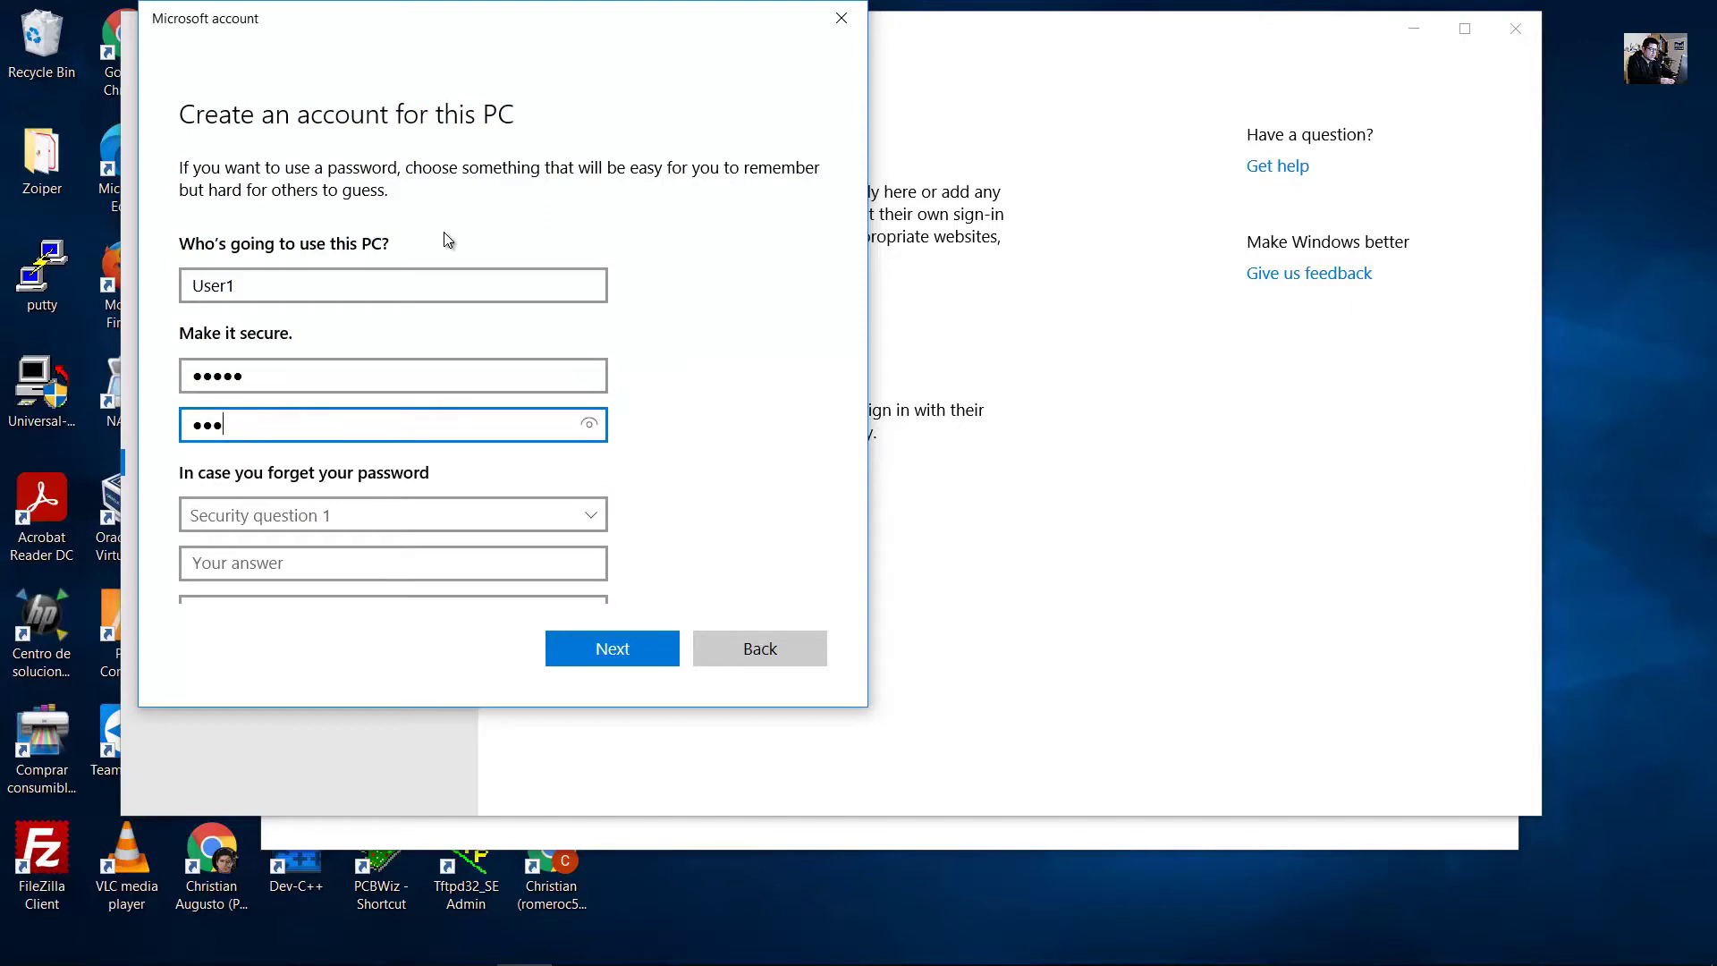
{"action": "left_click", "coordinate": [584, 427]}
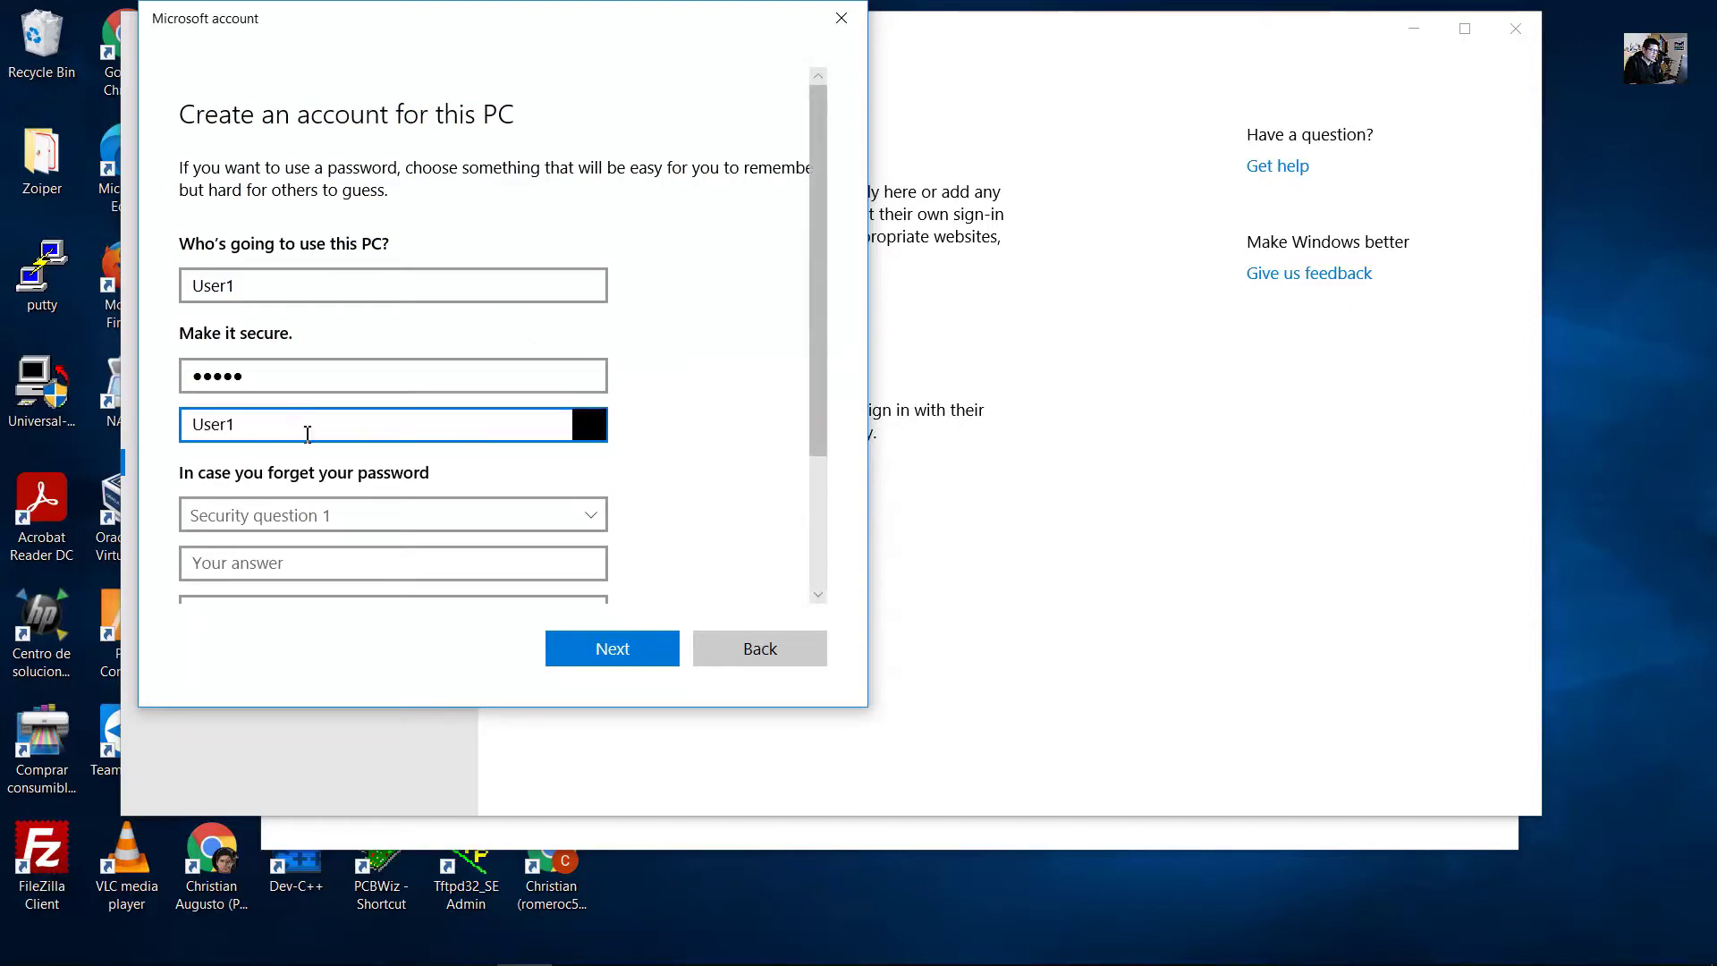
{"action": "left_click_drag", "start_coordinate": [581, 433], "coordinate": [636, 448]}
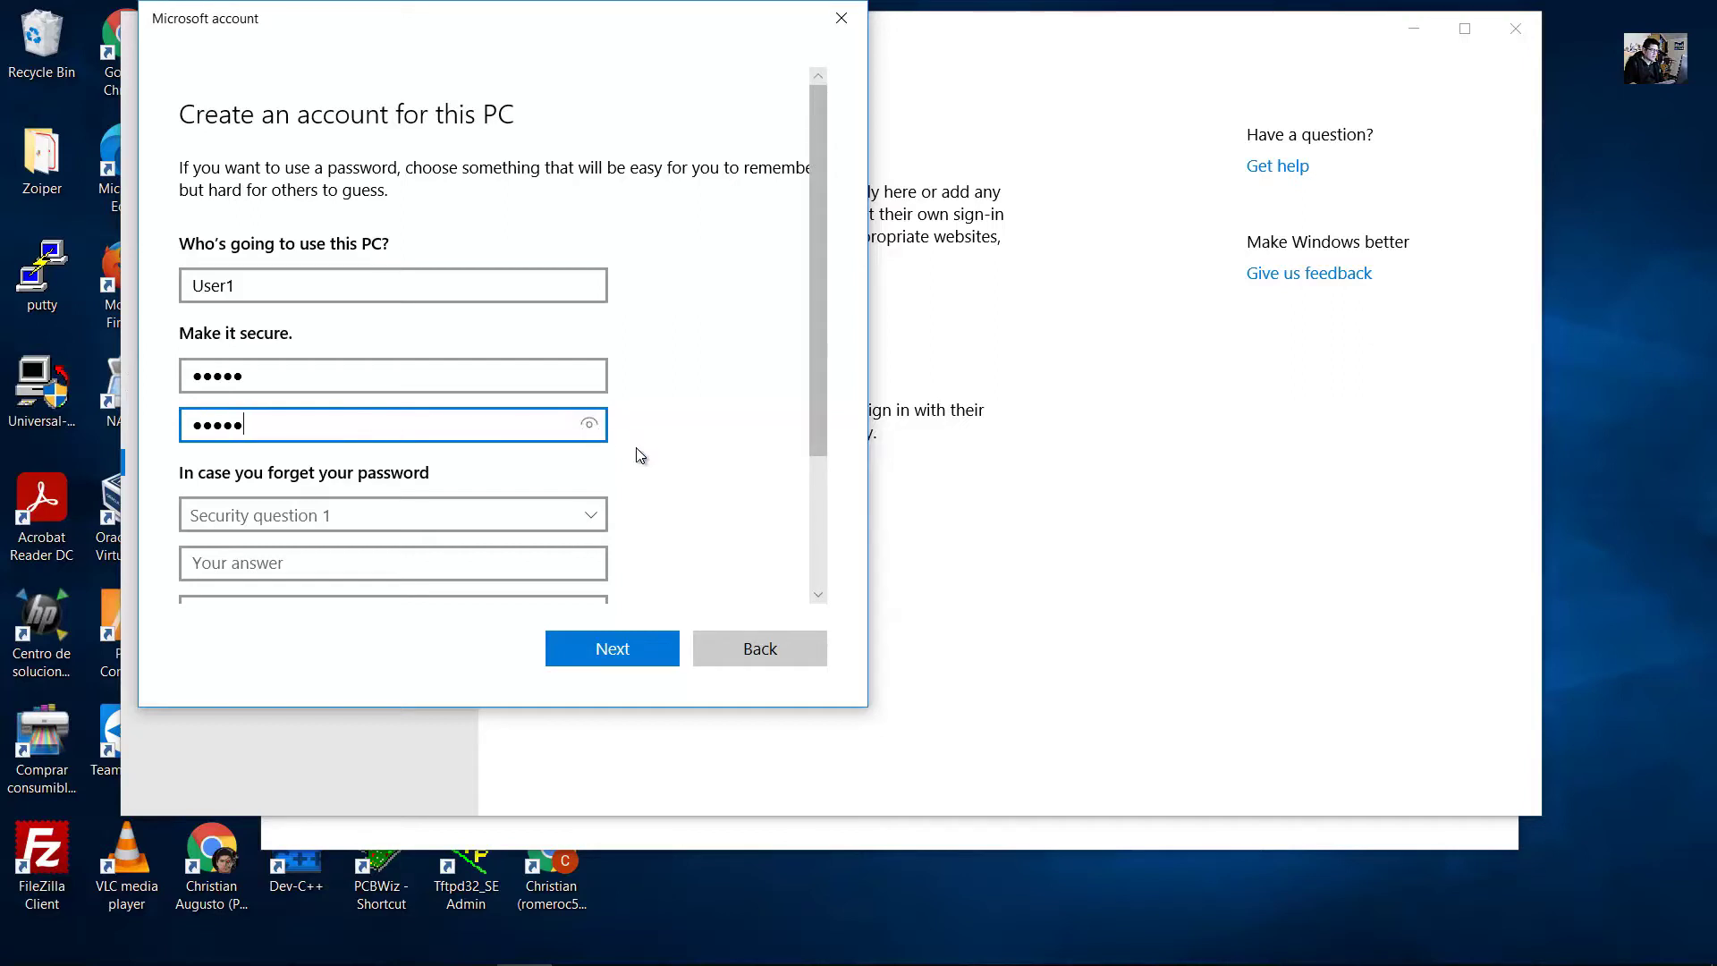
{"action": "scroll", "coordinate": [638, 450], "scroll_direction": "down", "scroll_amount": 3}
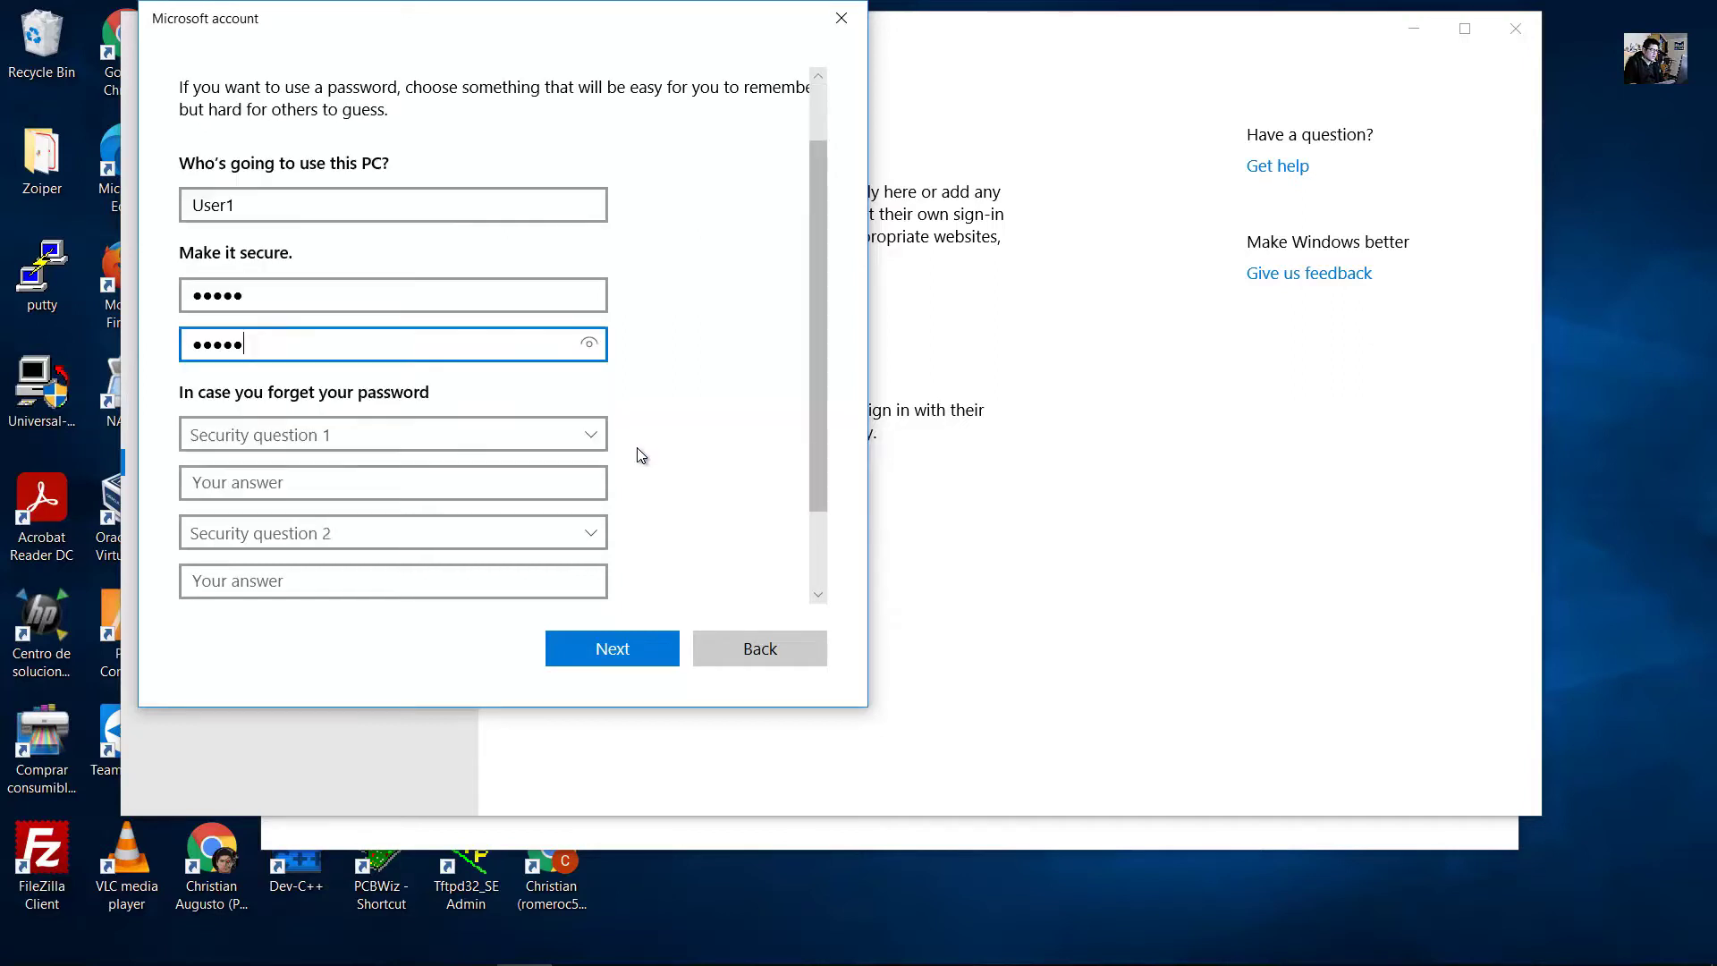
{"action": "scroll", "coordinate": [641, 455], "scroll_direction": "up", "scroll_amount": 3}
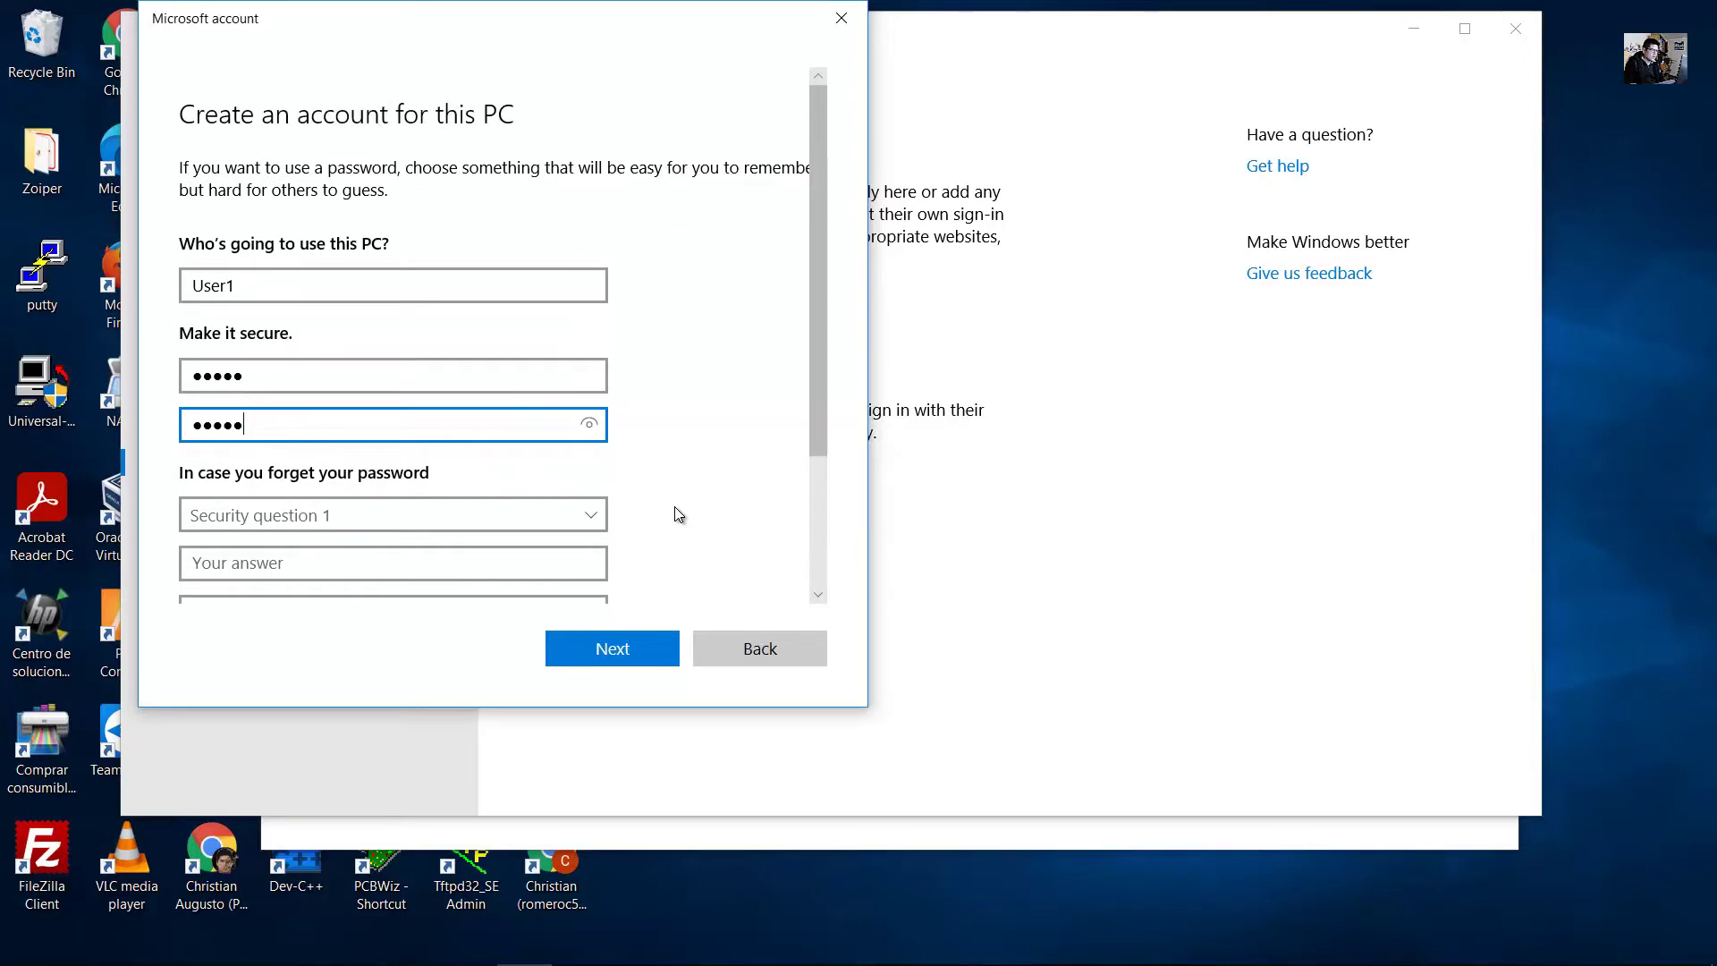
{"action": "left_click", "coordinate": [632, 651]}
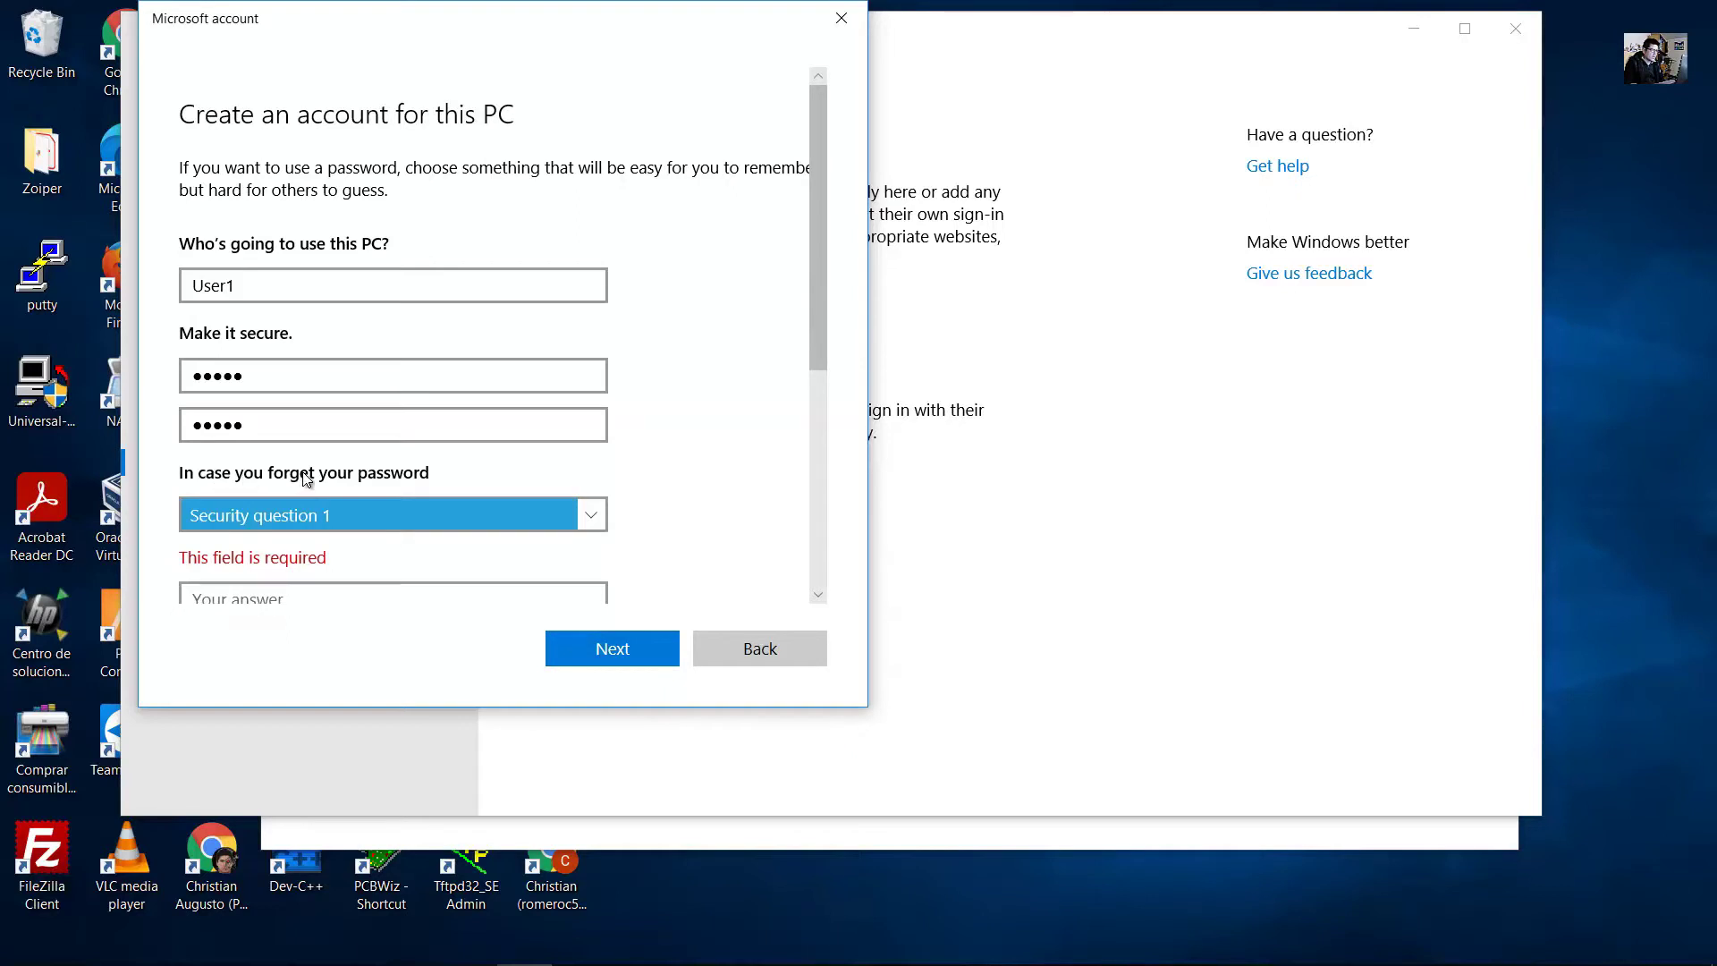
{"action": "scroll", "coordinate": [483, 484], "scroll_direction": "down", "scroll_amount": 1}
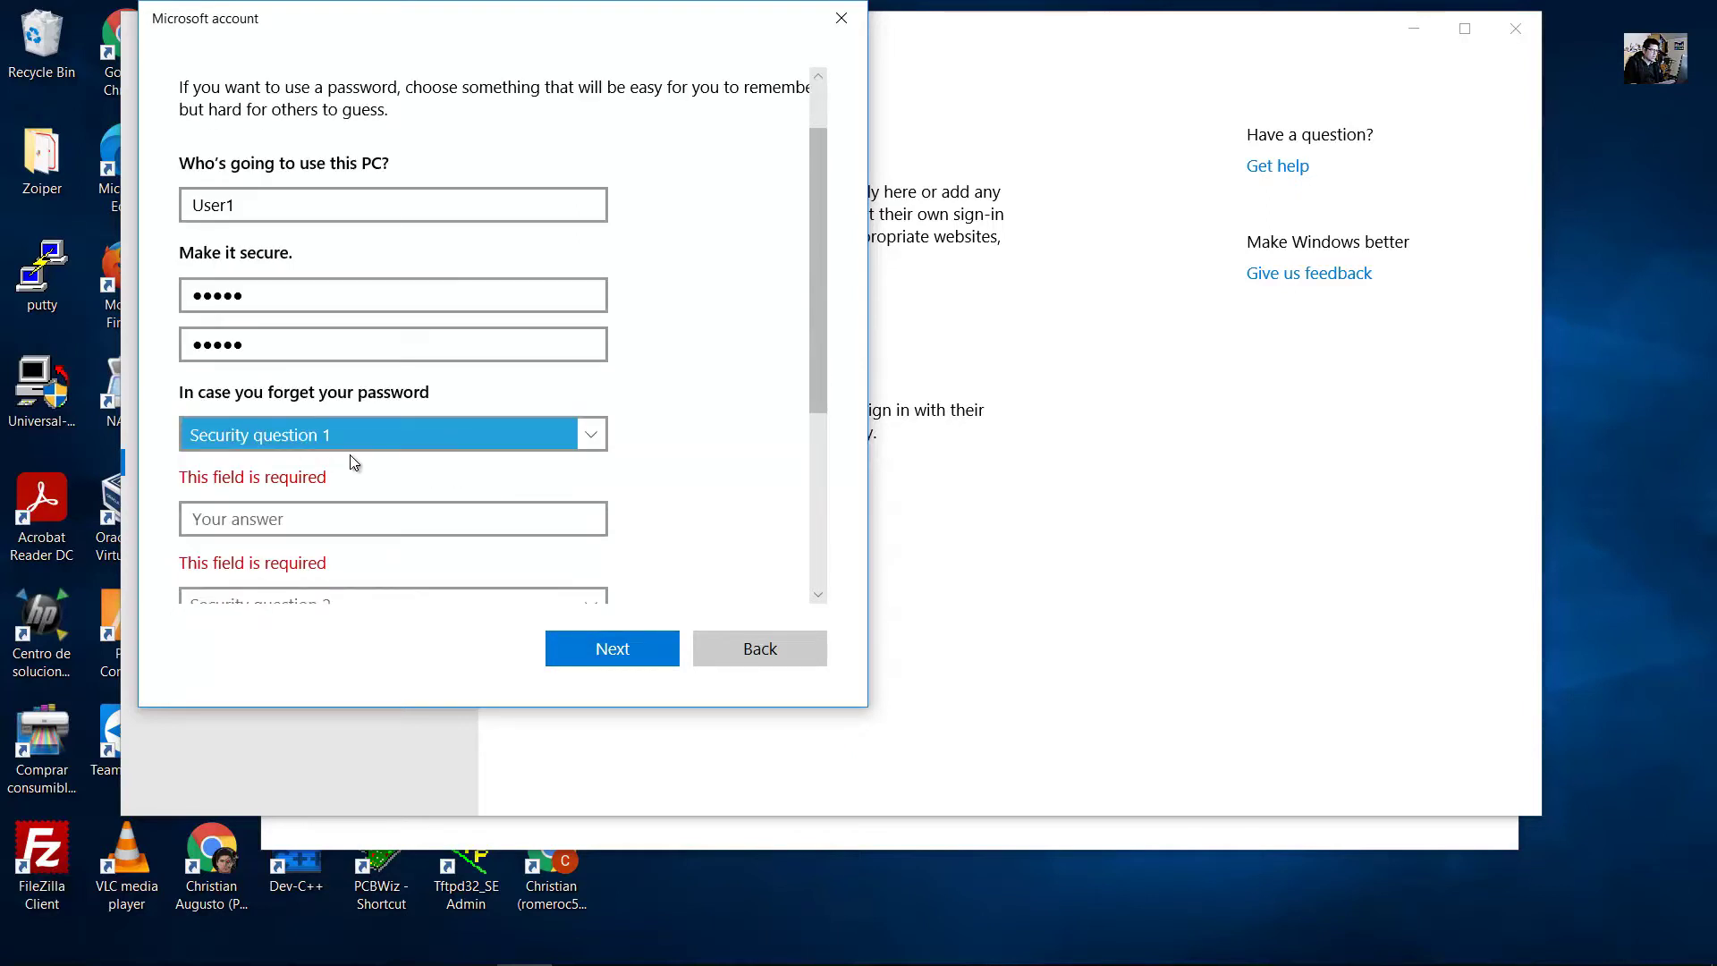
{"action": "scroll", "coordinate": [363, 460], "scroll_direction": "down", "scroll_amount": 1}
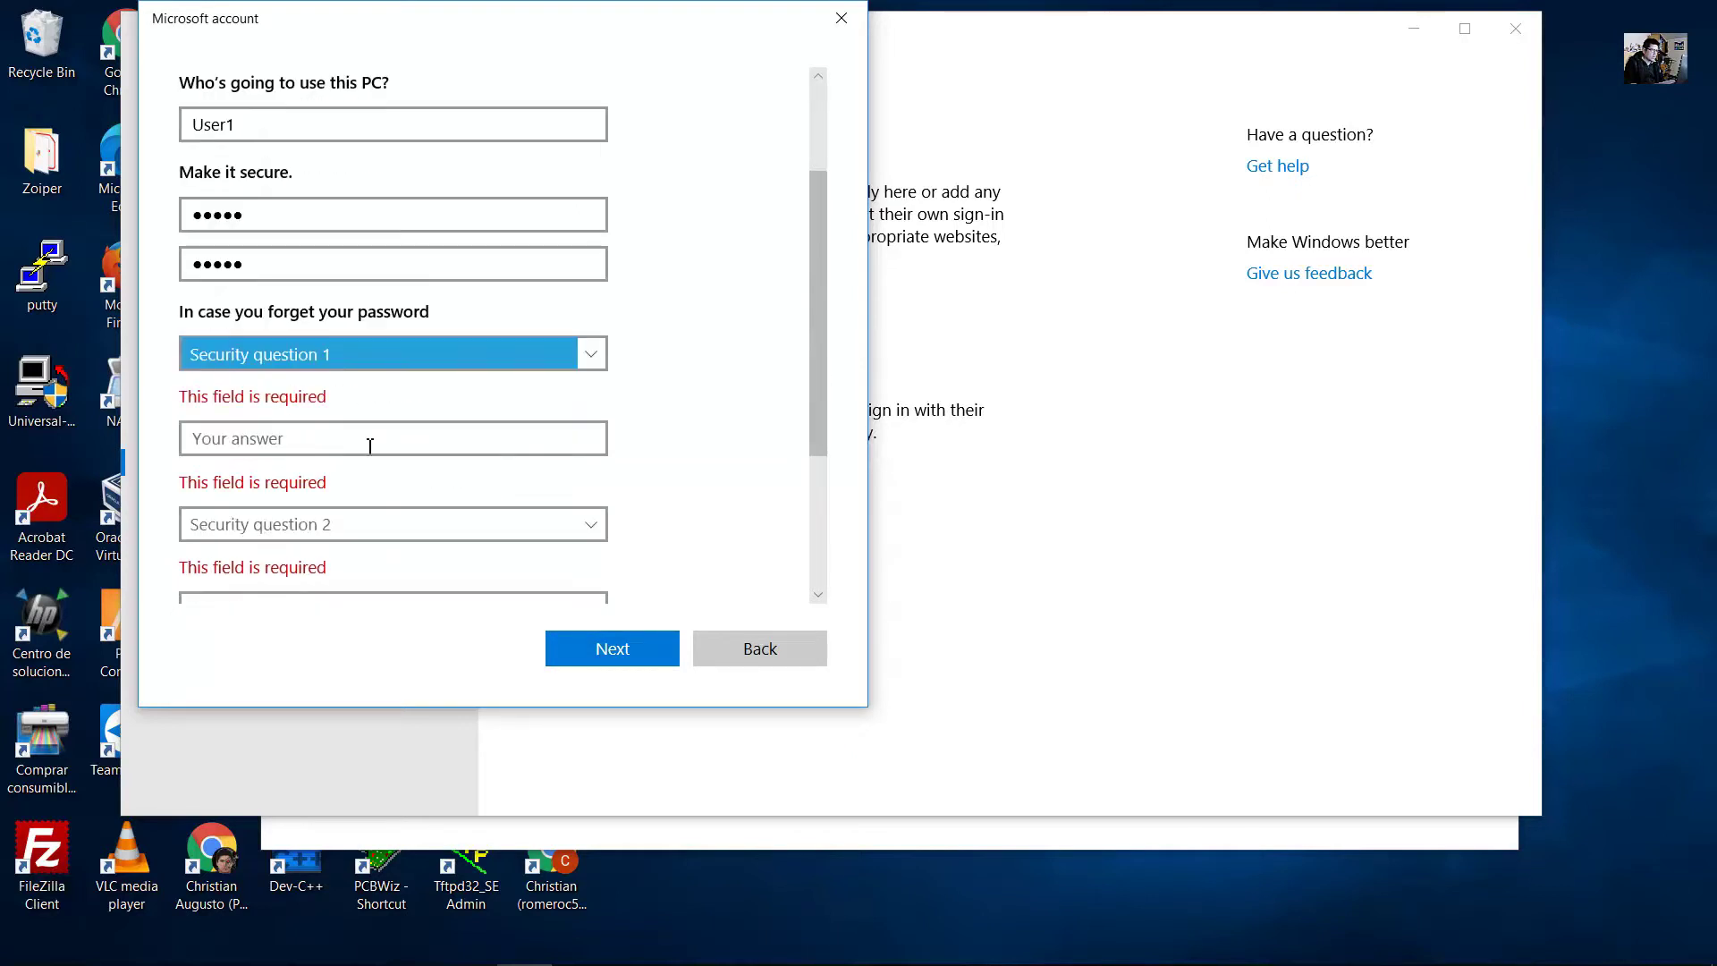
{"action": "left_click", "coordinate": [574, 357]}
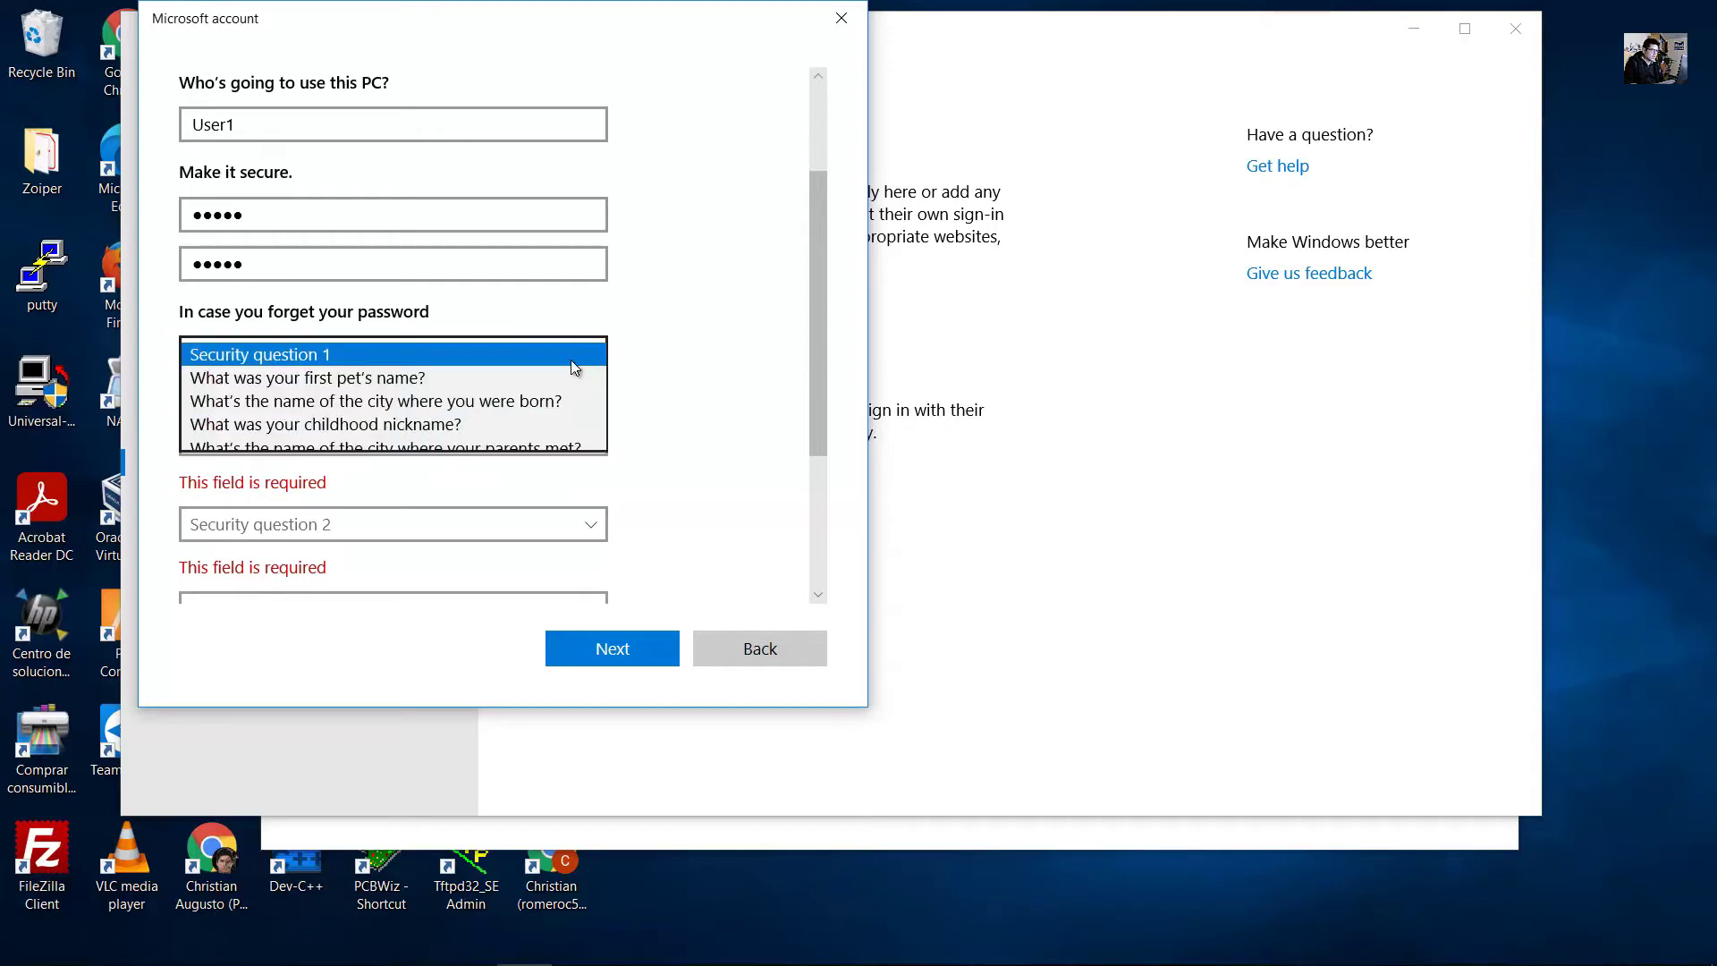
{"action": "left_click", "coordinate": [354, 378]}
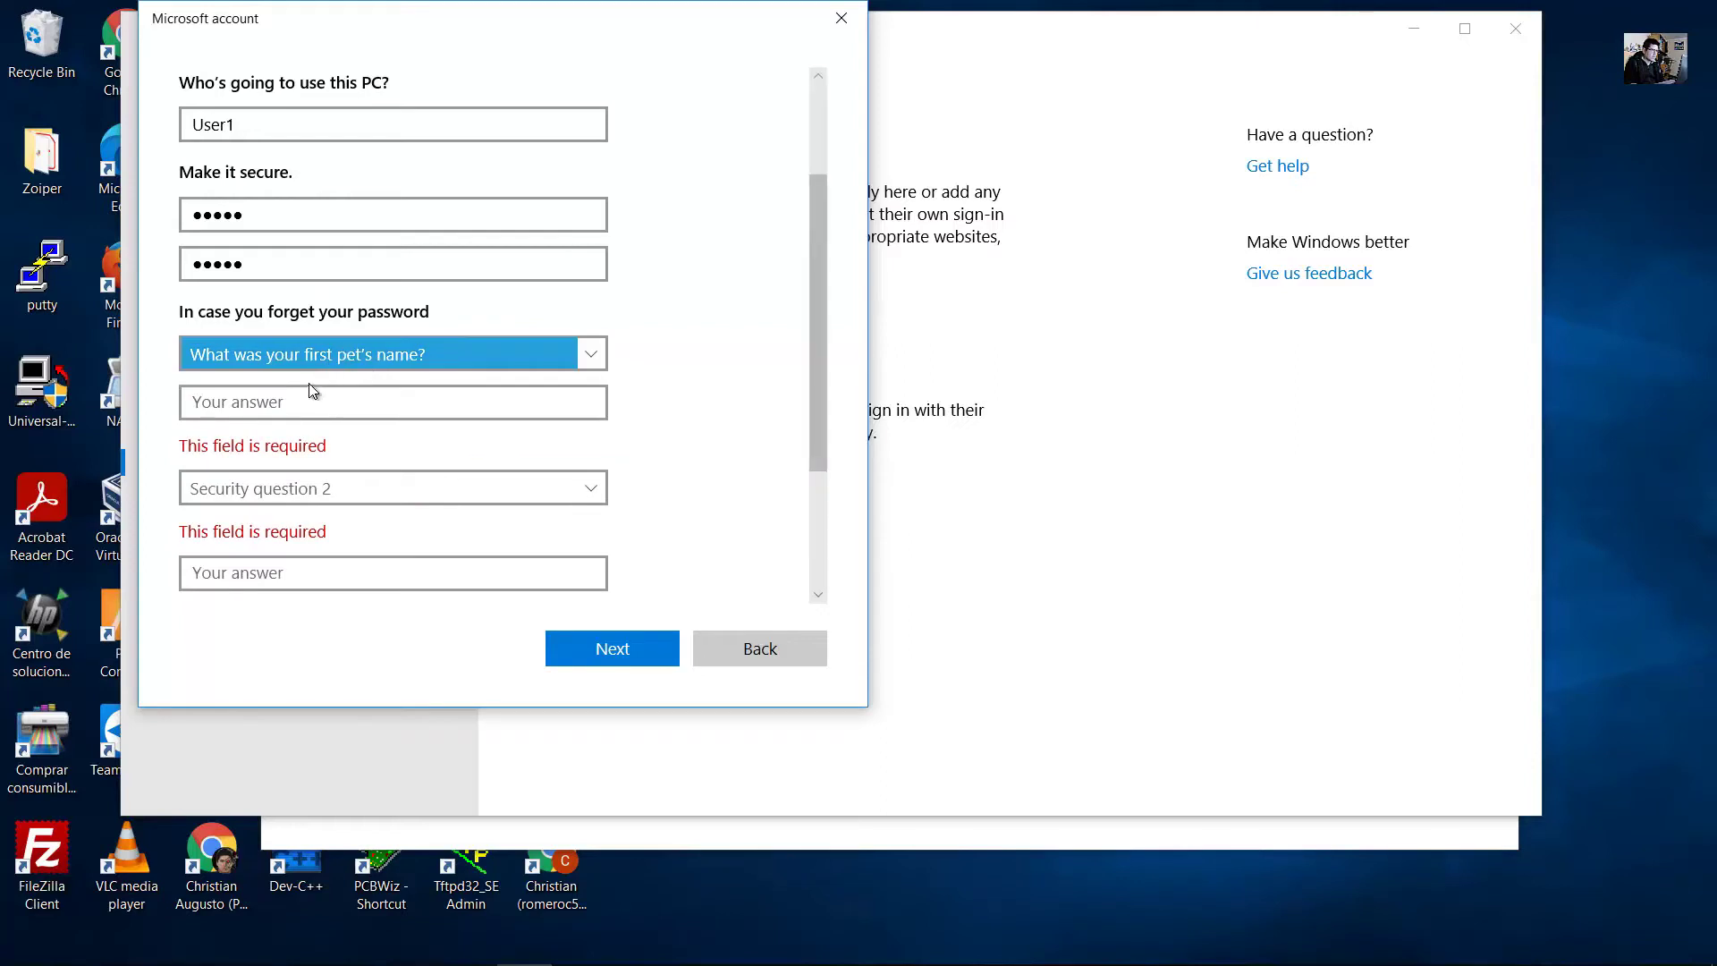
{"action": "left_click", "coordinate": [376, 398]}
{"action": "type", "text": "User1"}
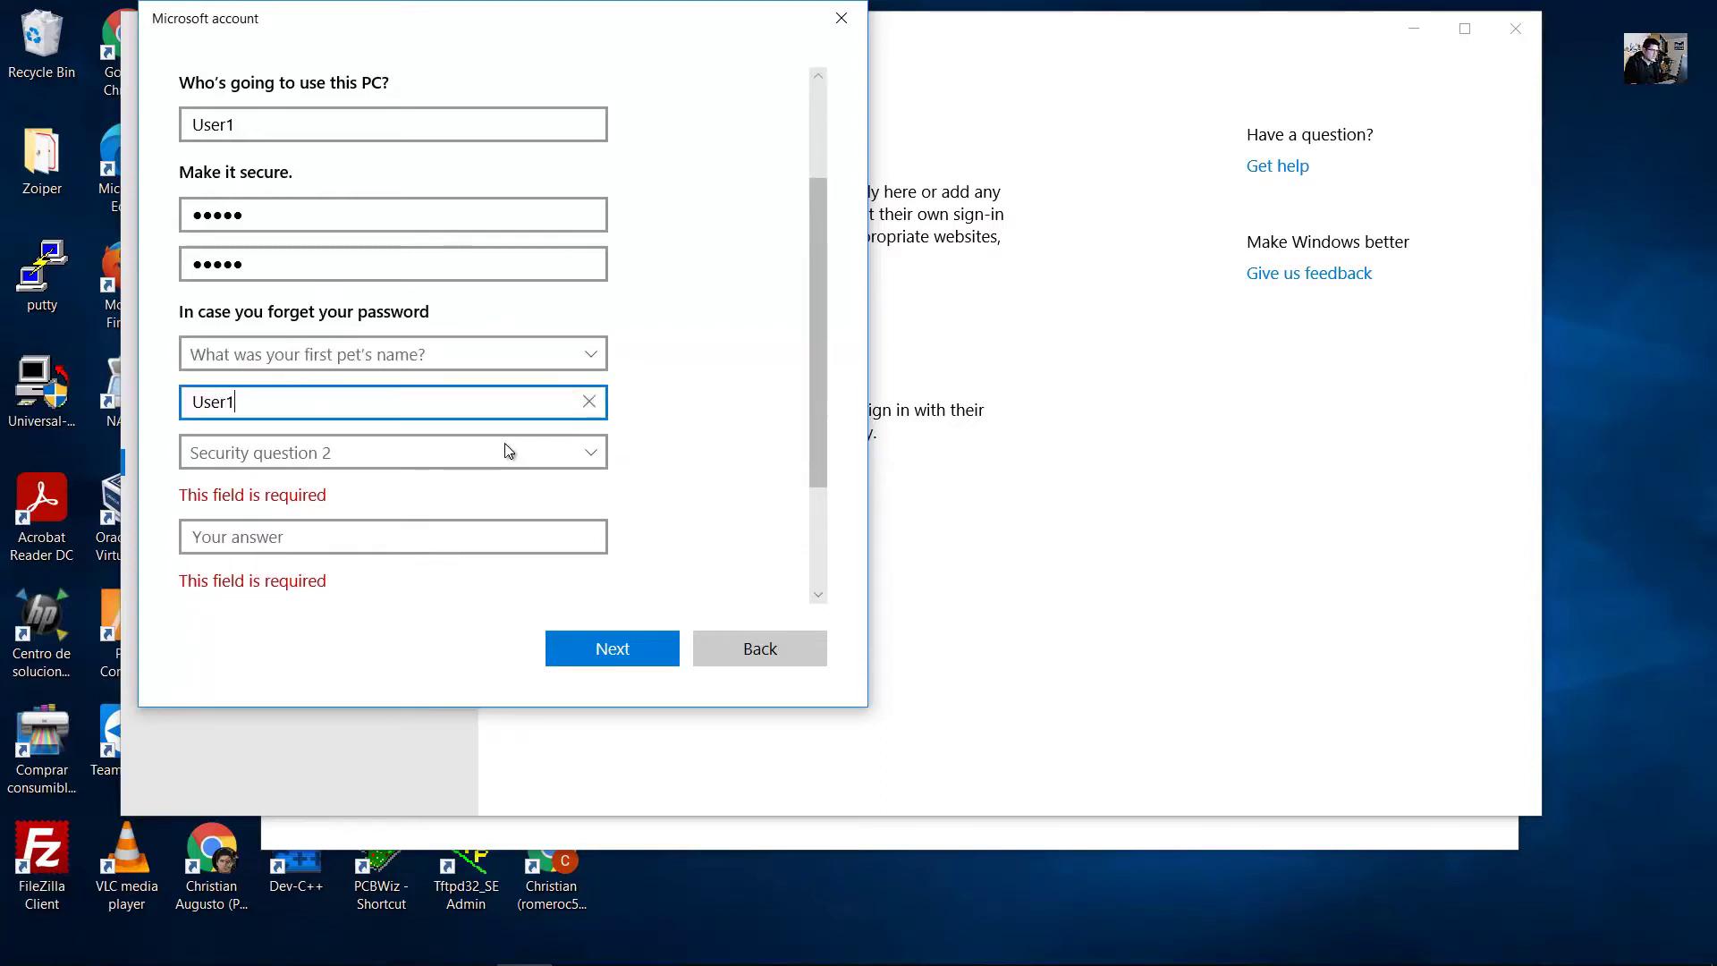
{"action": "left_click", "coordinate": [725, 449]}
{"action": "scroll", "coordinate": [724, 450], "scroll_direction": "down", "scroll_amount": 3}
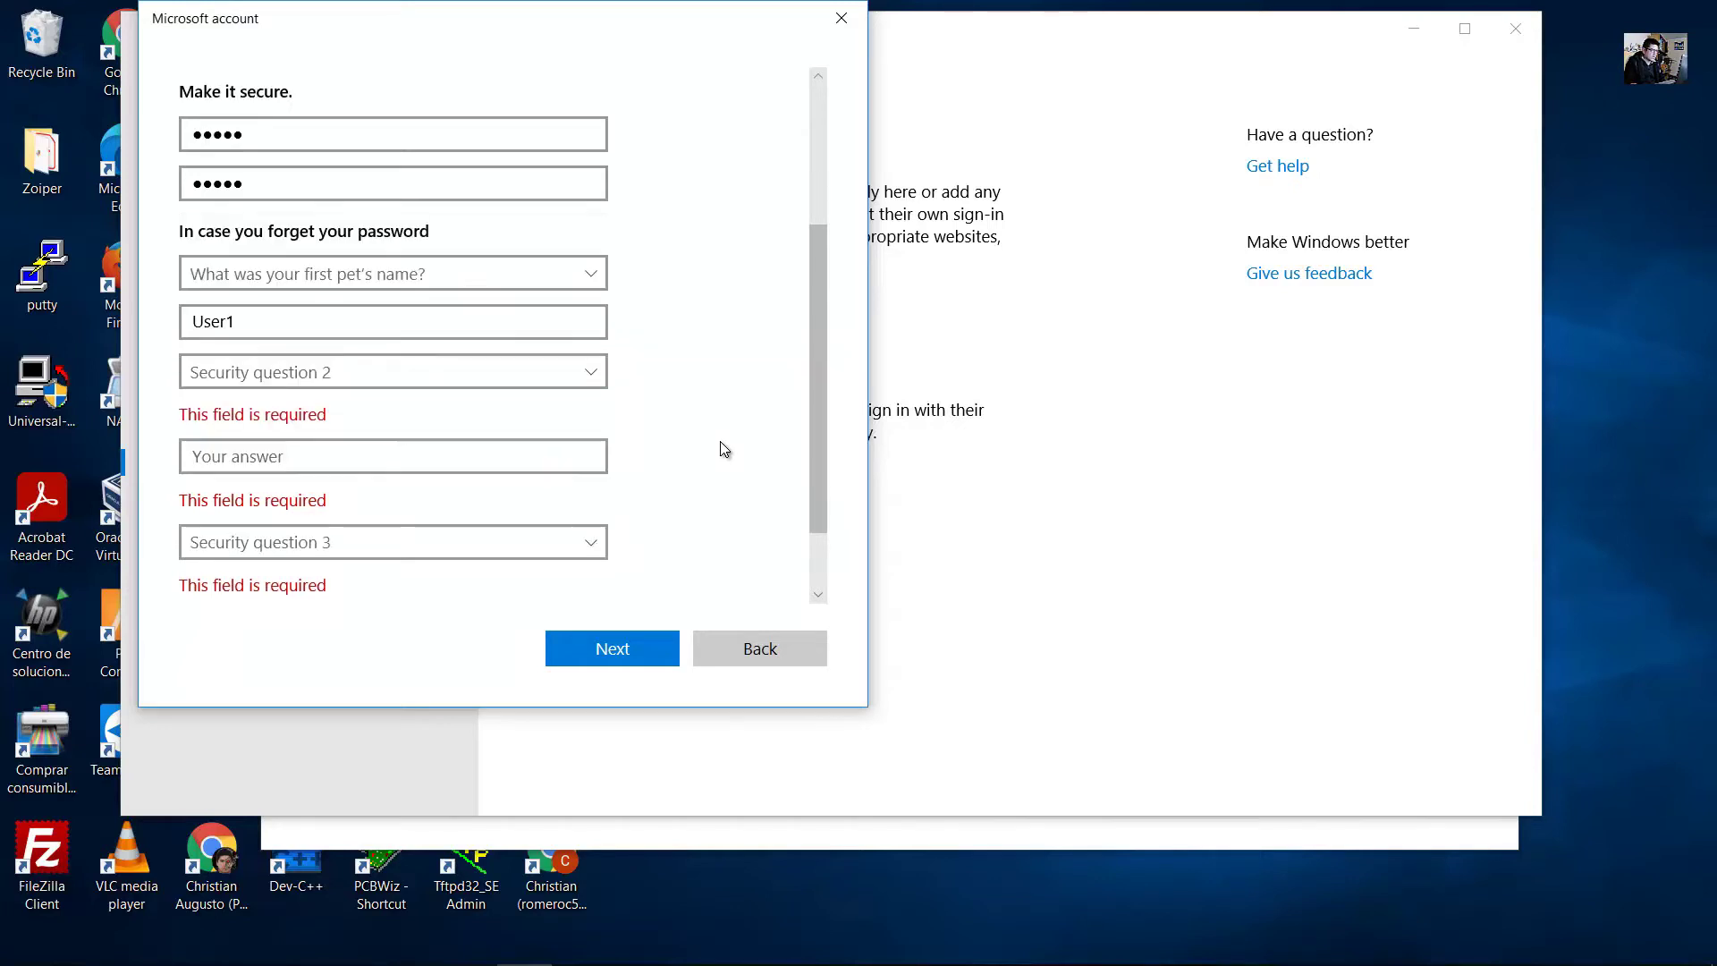
{"action": "scroll", "coordinate": [723, 449], "scroll_direction": "up", "scroll_amount": 5}
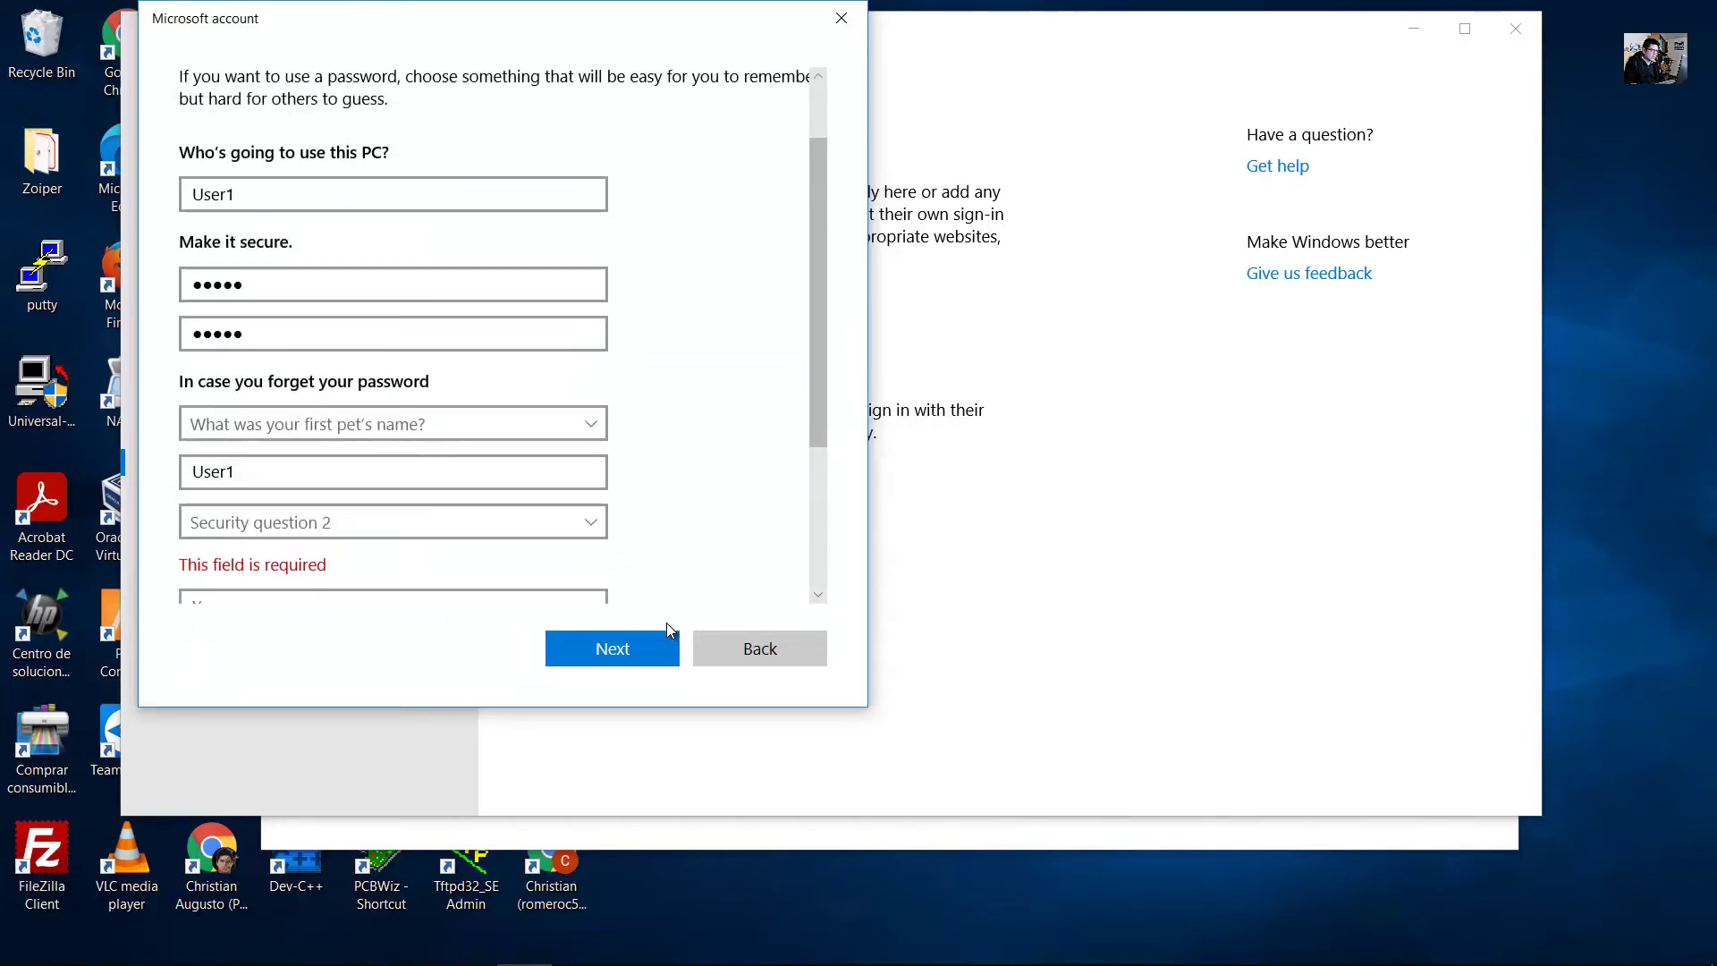
{"action": "scroll", "coordinate": [667, 583], "scroll_direction": "down", "scroll_amount": 2}
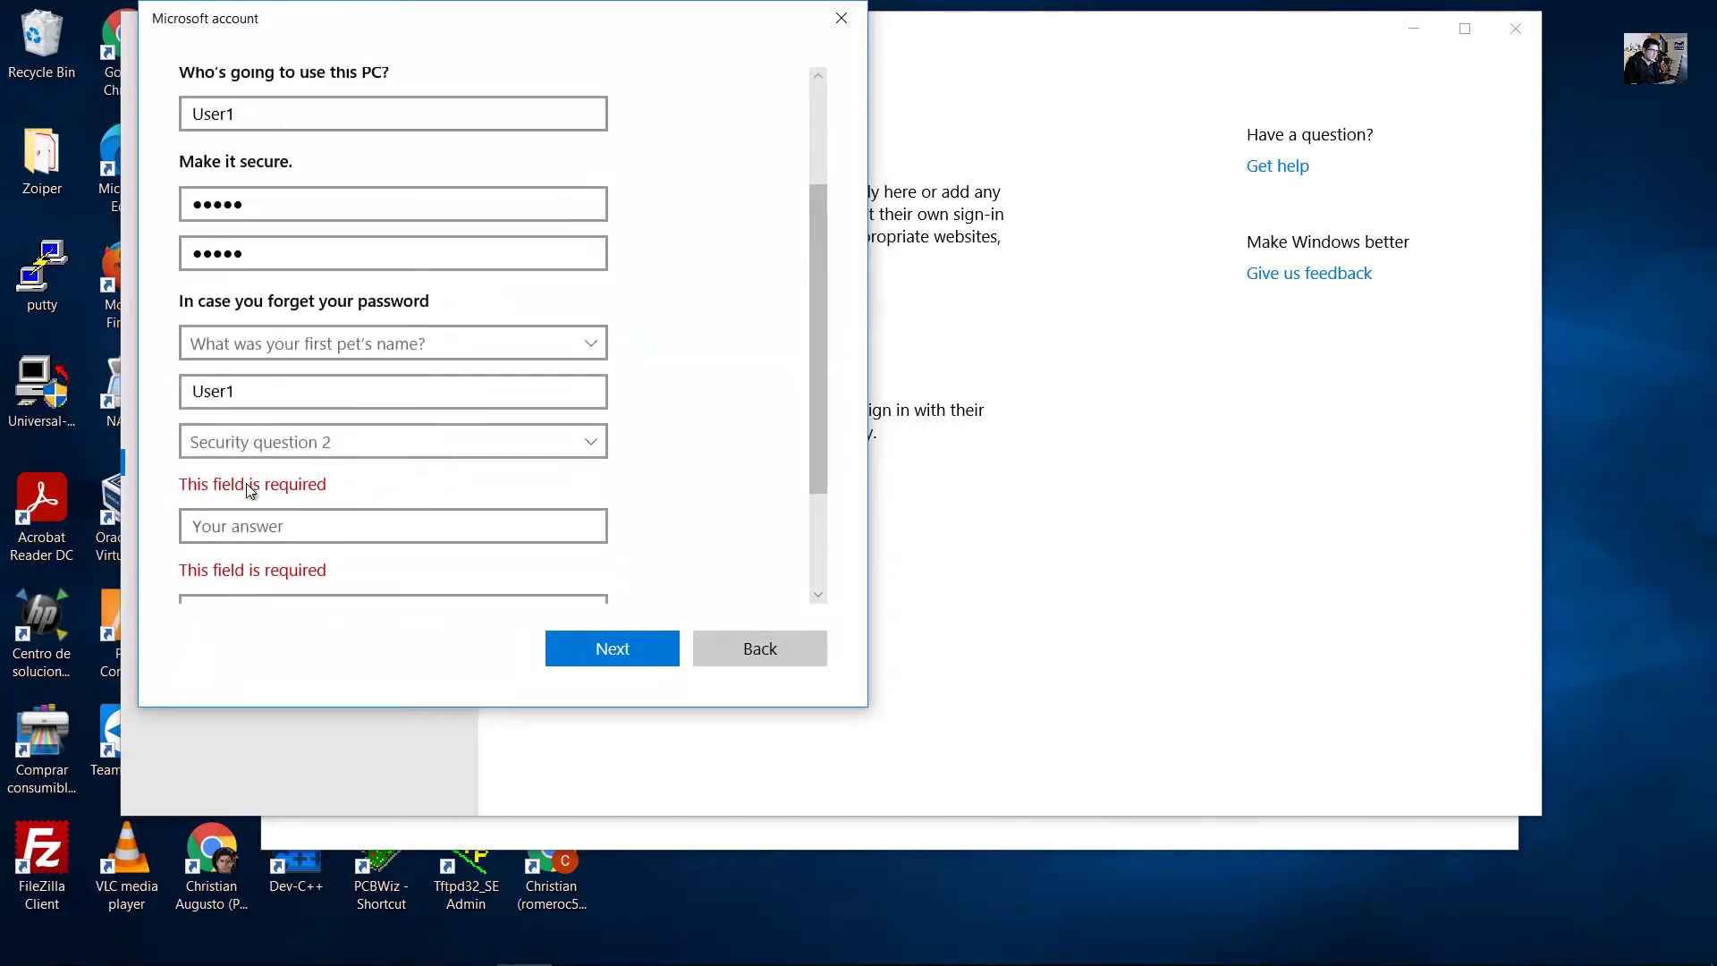
{"action": "scroll", "coordinate": [277, 474], "scroll_direction": "down", "scroll_amount": 2}
{"action": "left_click", "coordinate": [332, 361]}
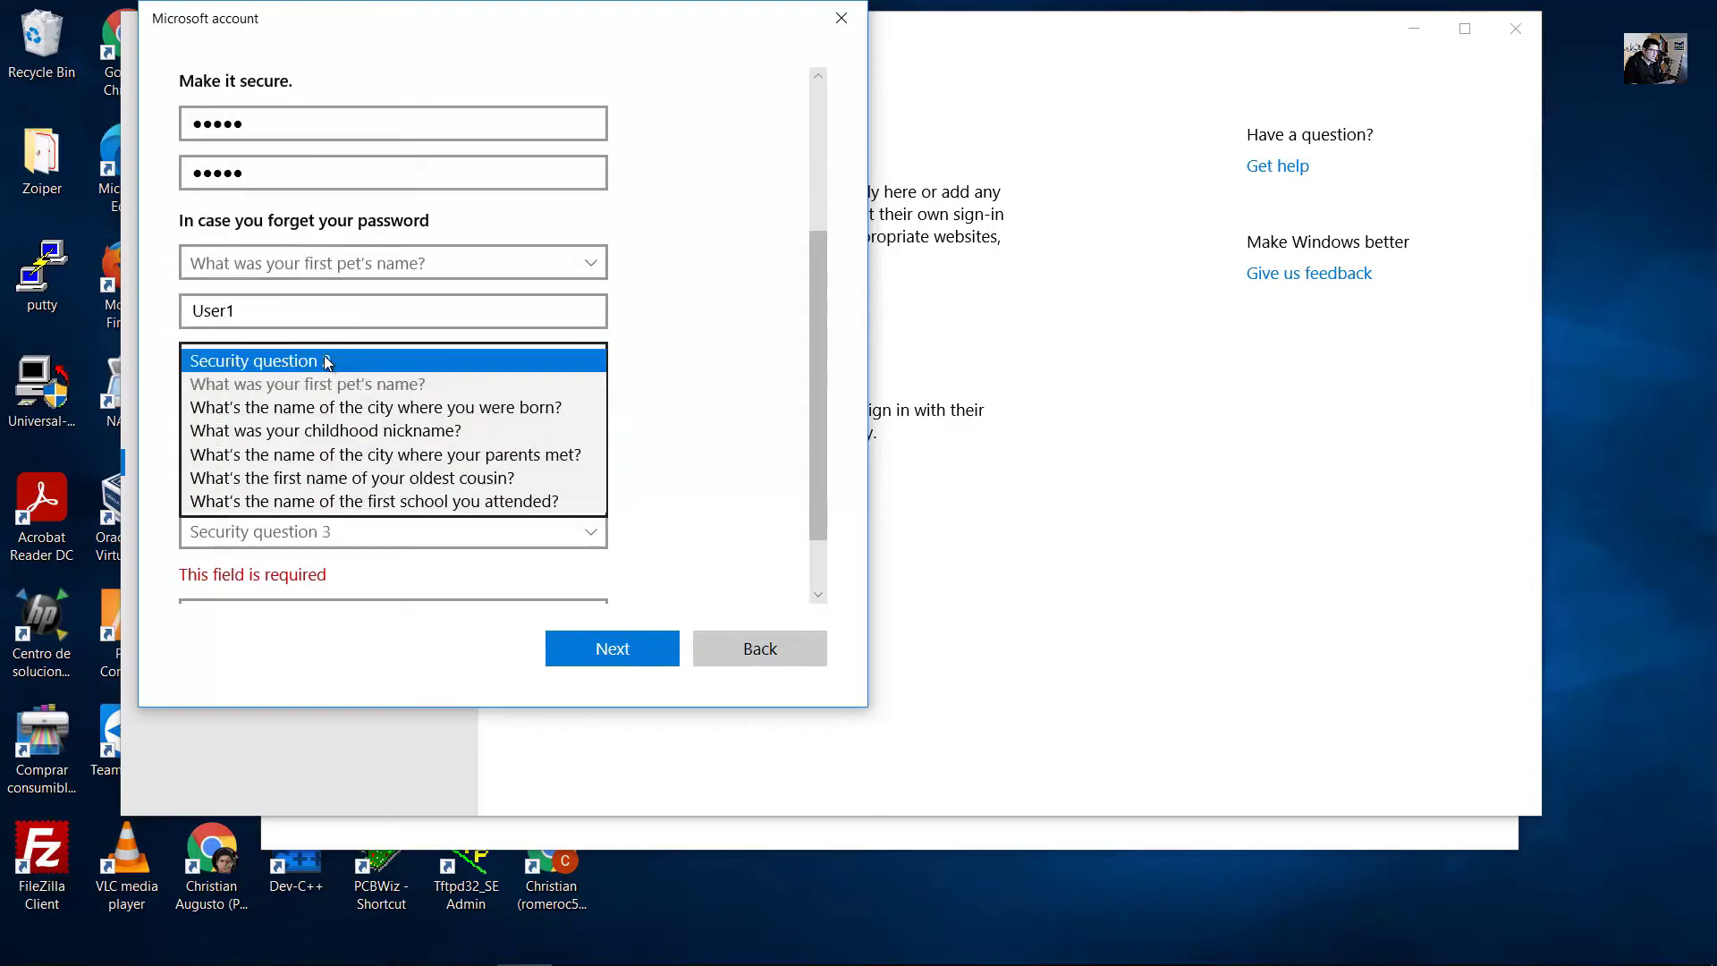
{"action": "left_click", "coordinate": [371, 409]}
{"action": "left_click", "coordinate": [339, 411]}
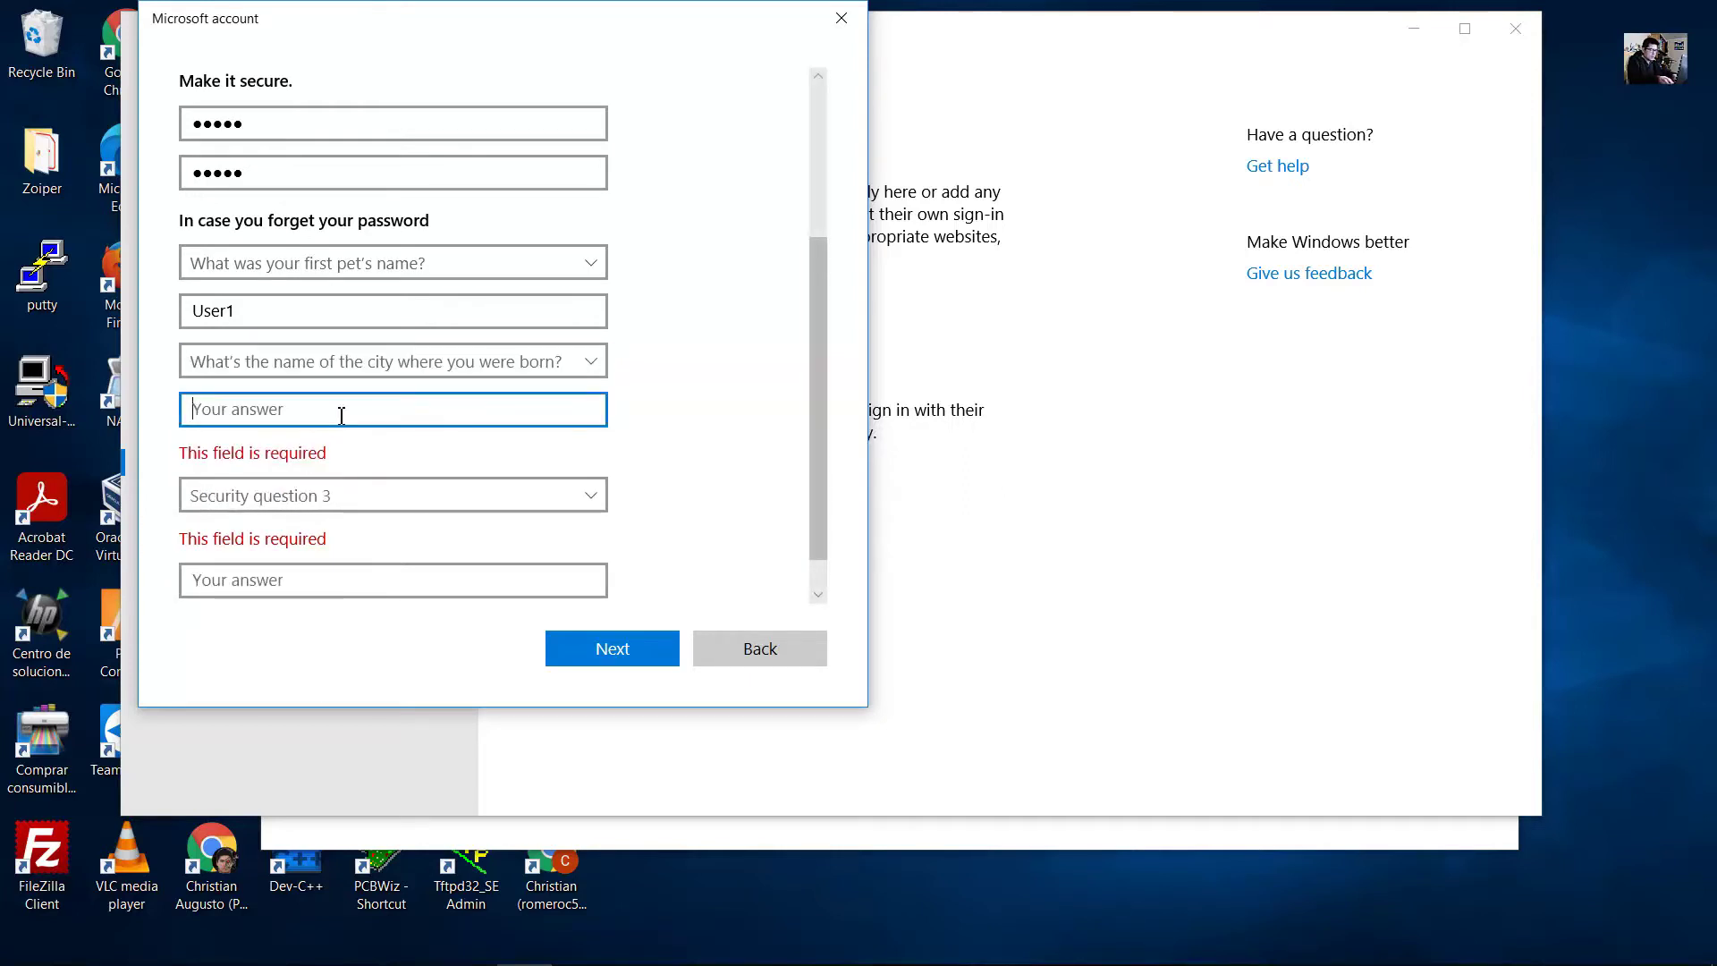
{"action": "type", "text": "User1"}
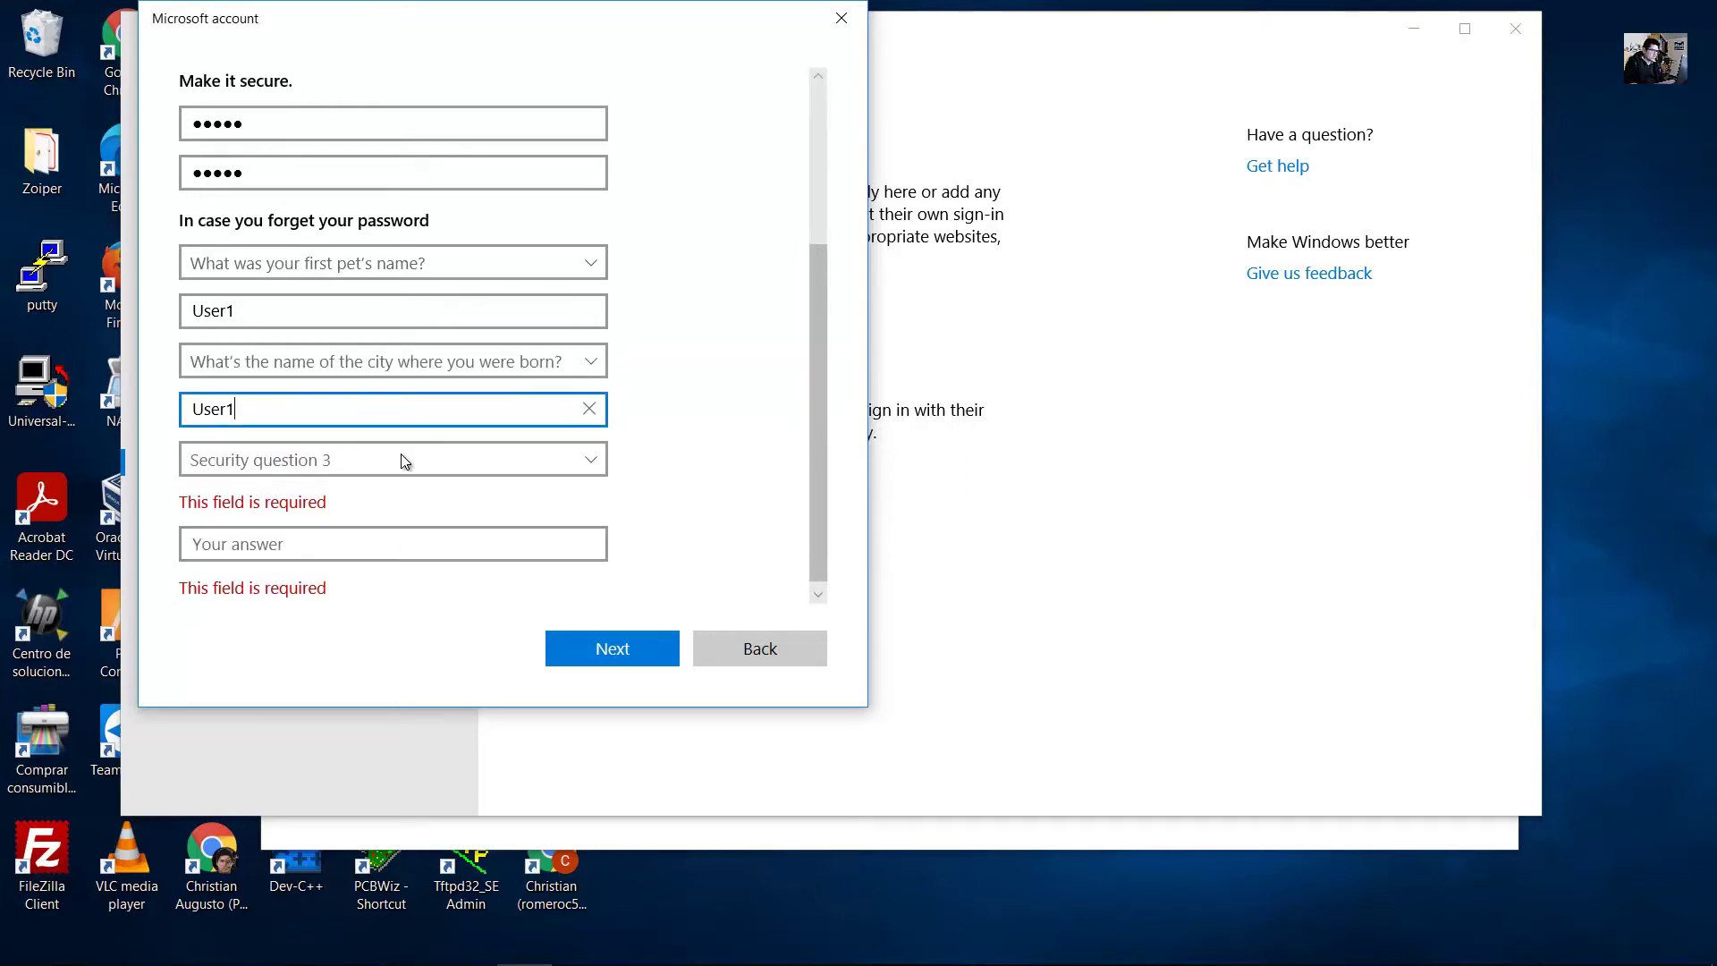
{"action": "left_click", "coordinate": [400, 460]}
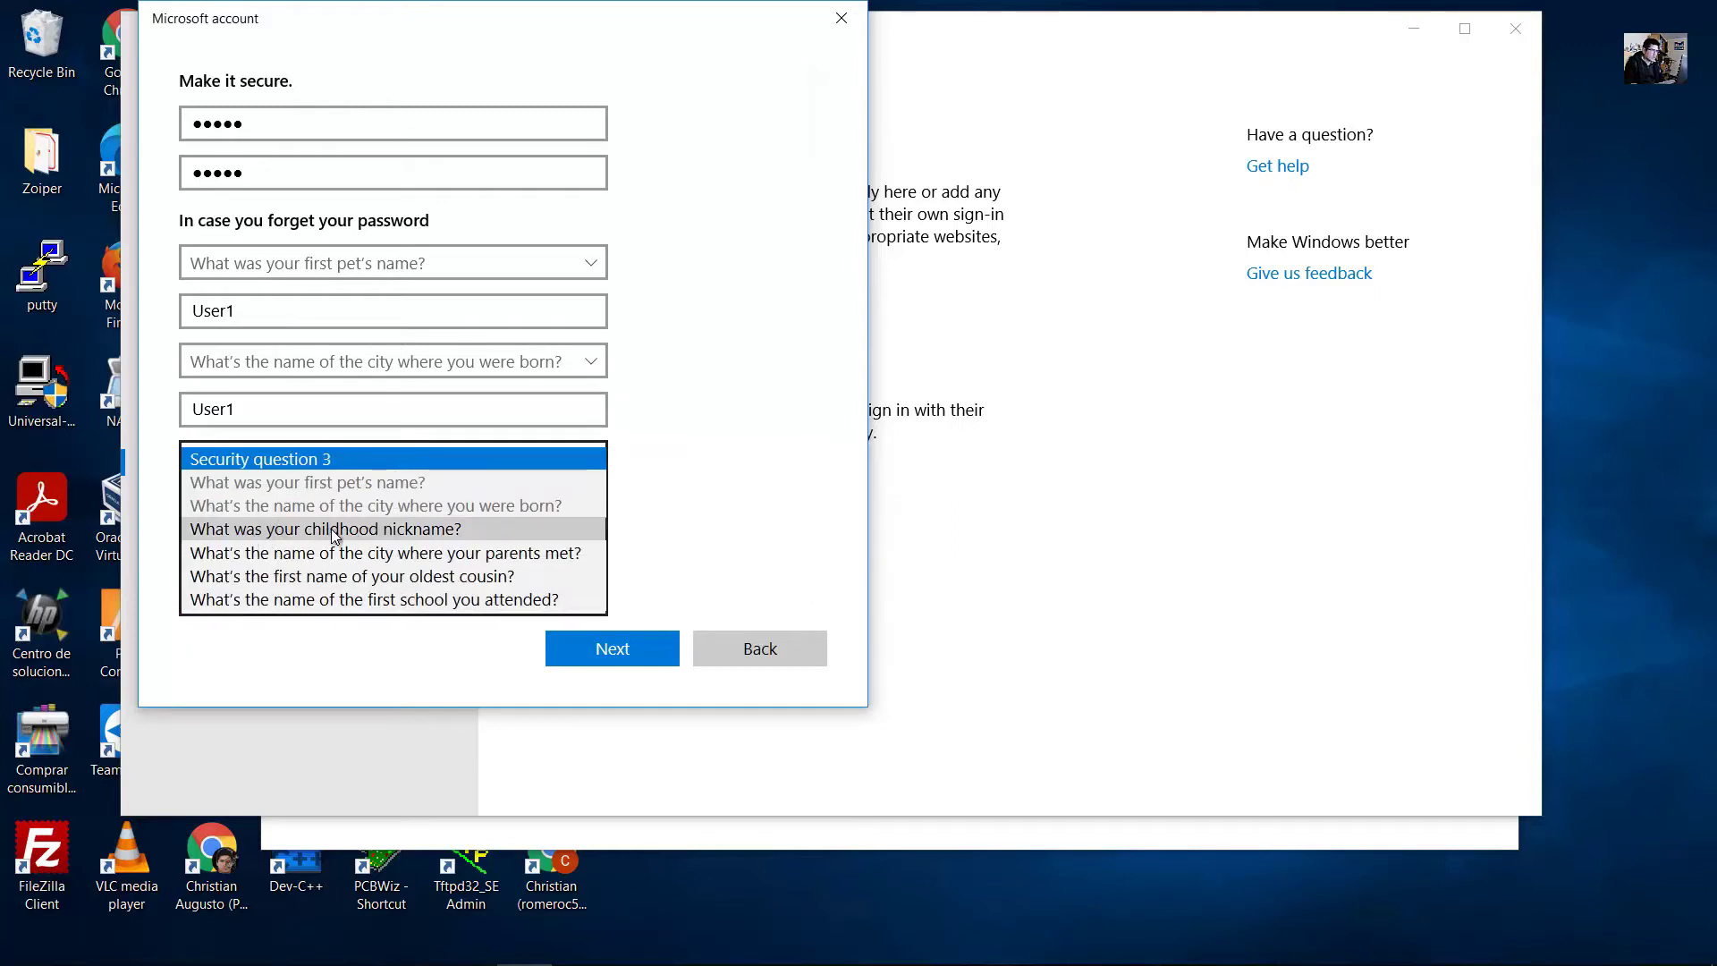
{"action": "left_click", "coordinate": [394, 533]}
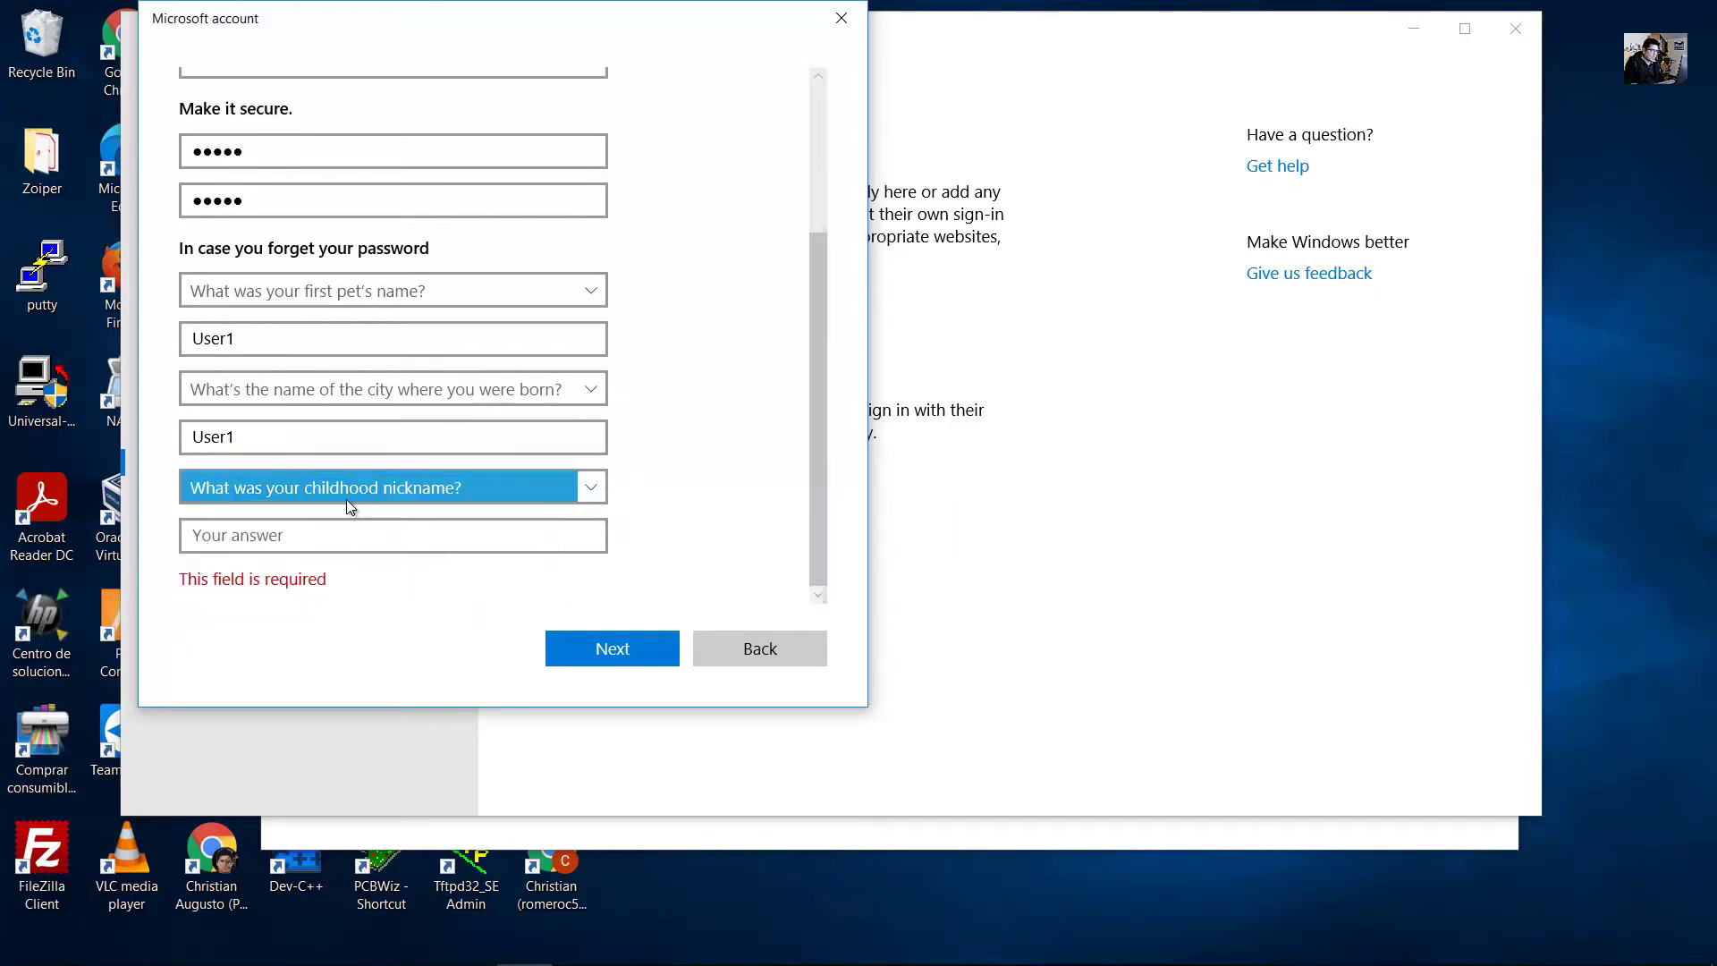
{"action": "left_click", "coordinate": [311, 534]}
{"action": "type", "text": "Usr"}
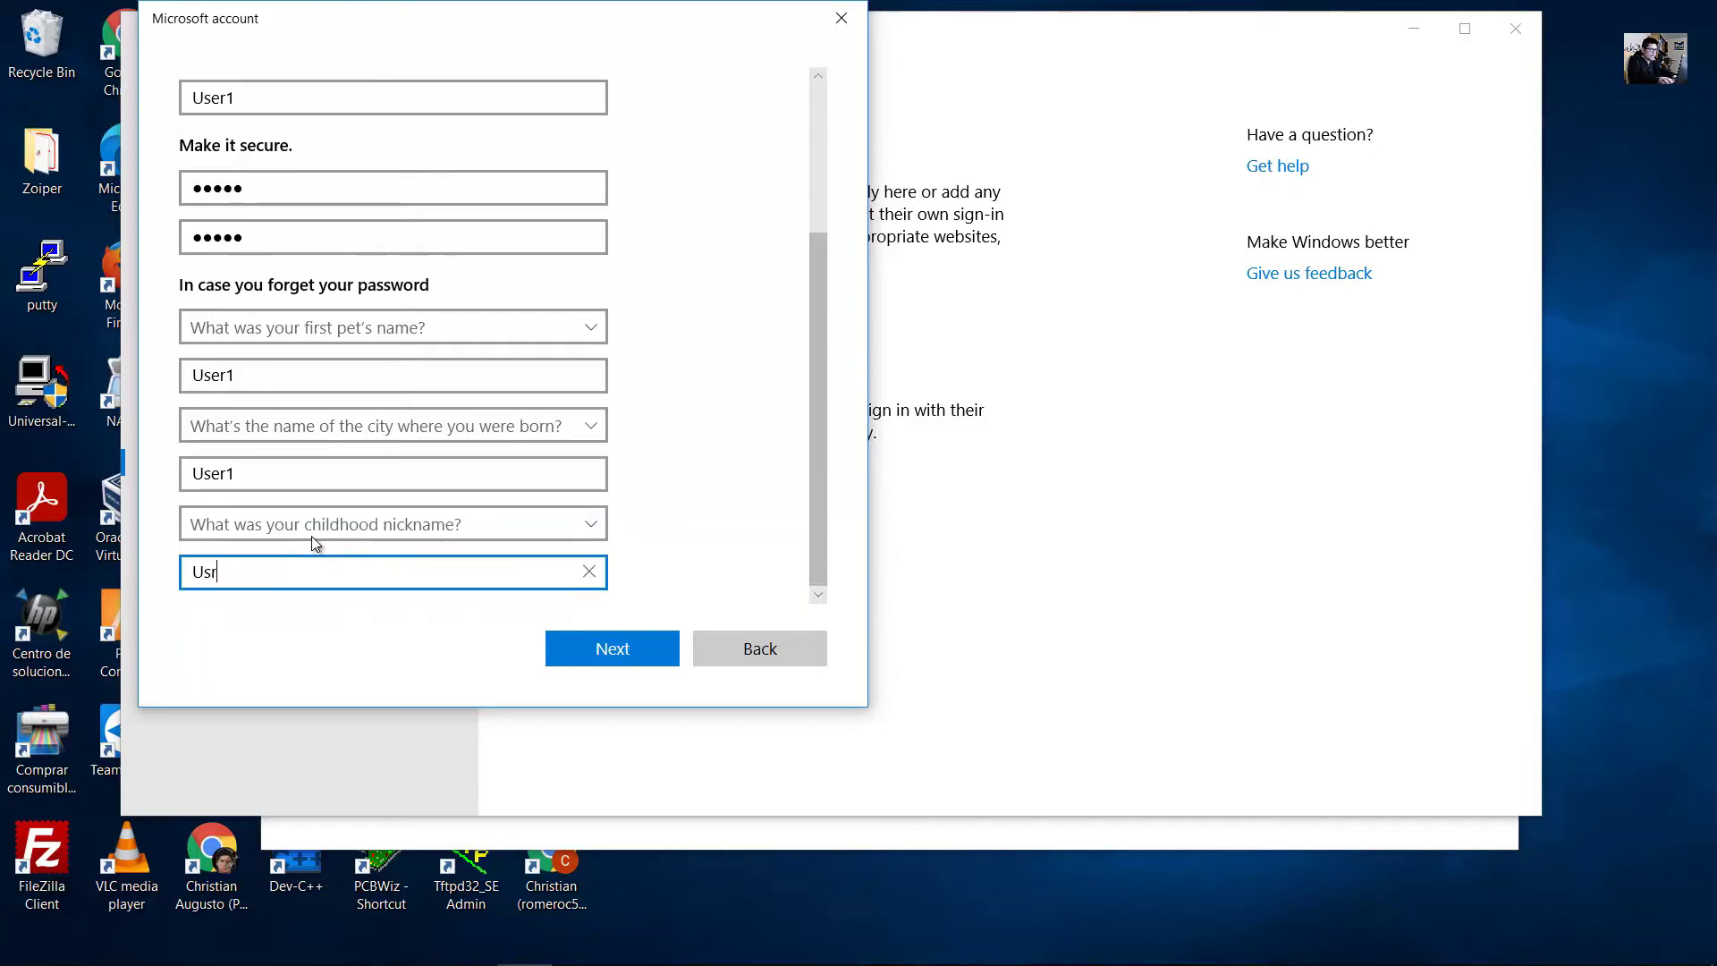
{"action": "key", "text": "BackSpace"}
{"action": "type", "text": "er1"}
{"action": "left_click", "coordinate": [727, 523]}
{"action": "scroll", "coordinate": [729, 519], "scroll_direction": "up", "scroll_amount": 5}
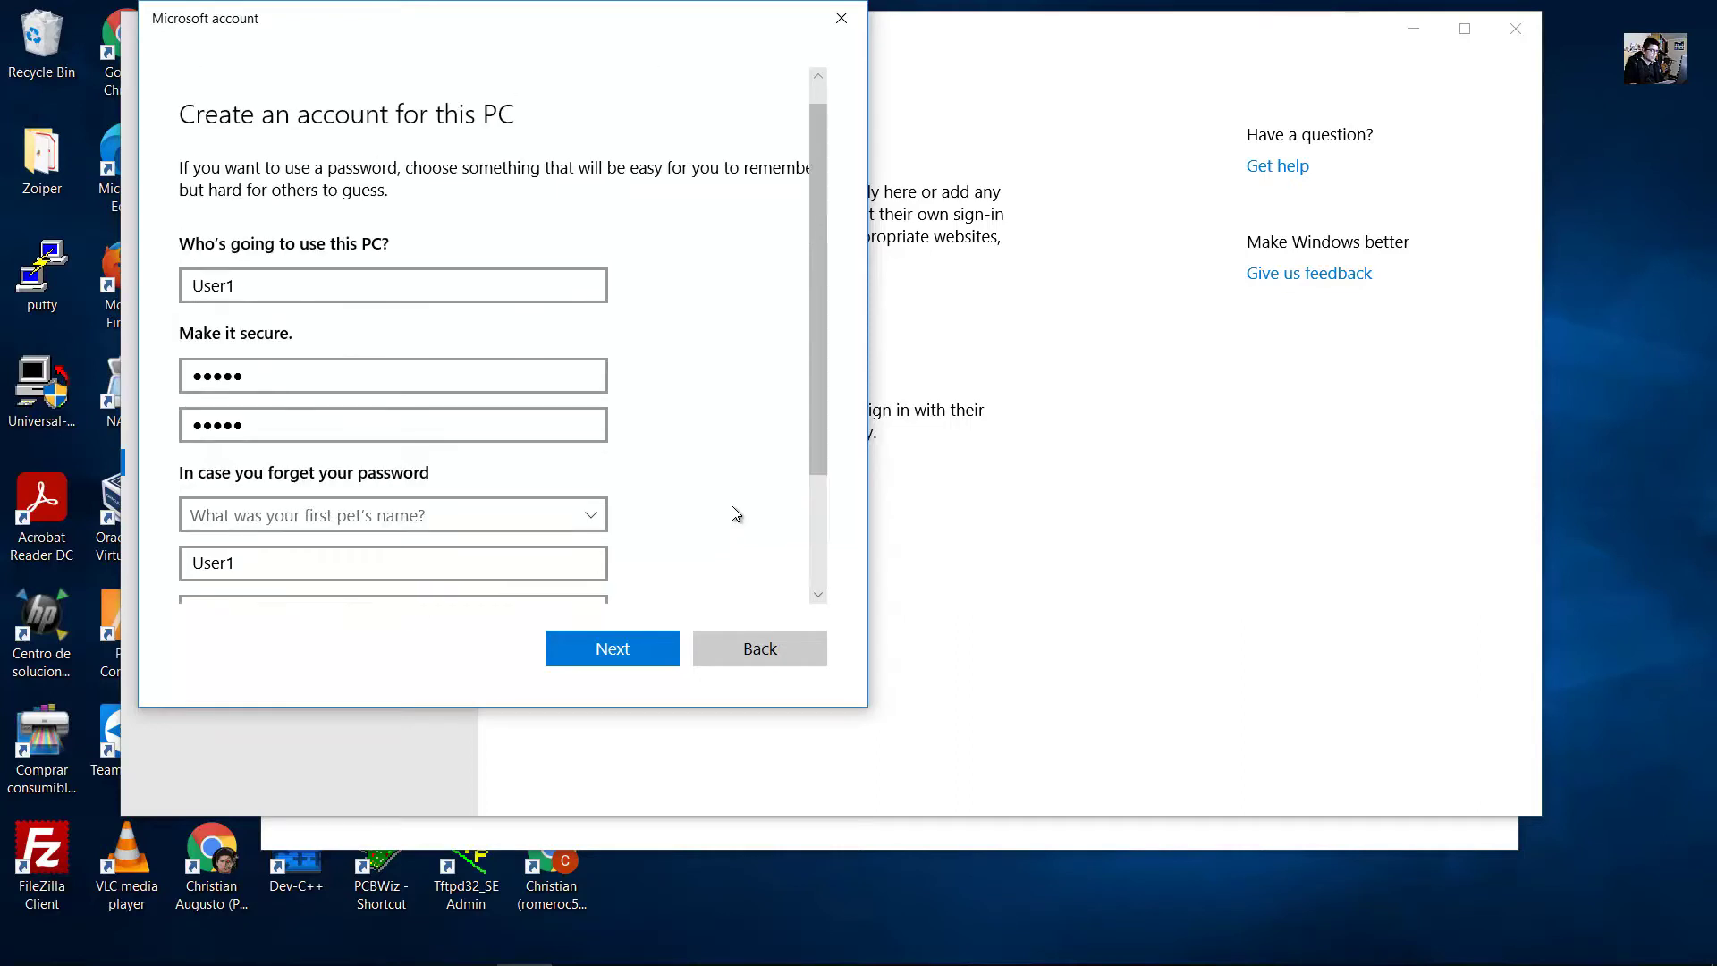
{"action": "double_click", "coordinate": [277, 288]}
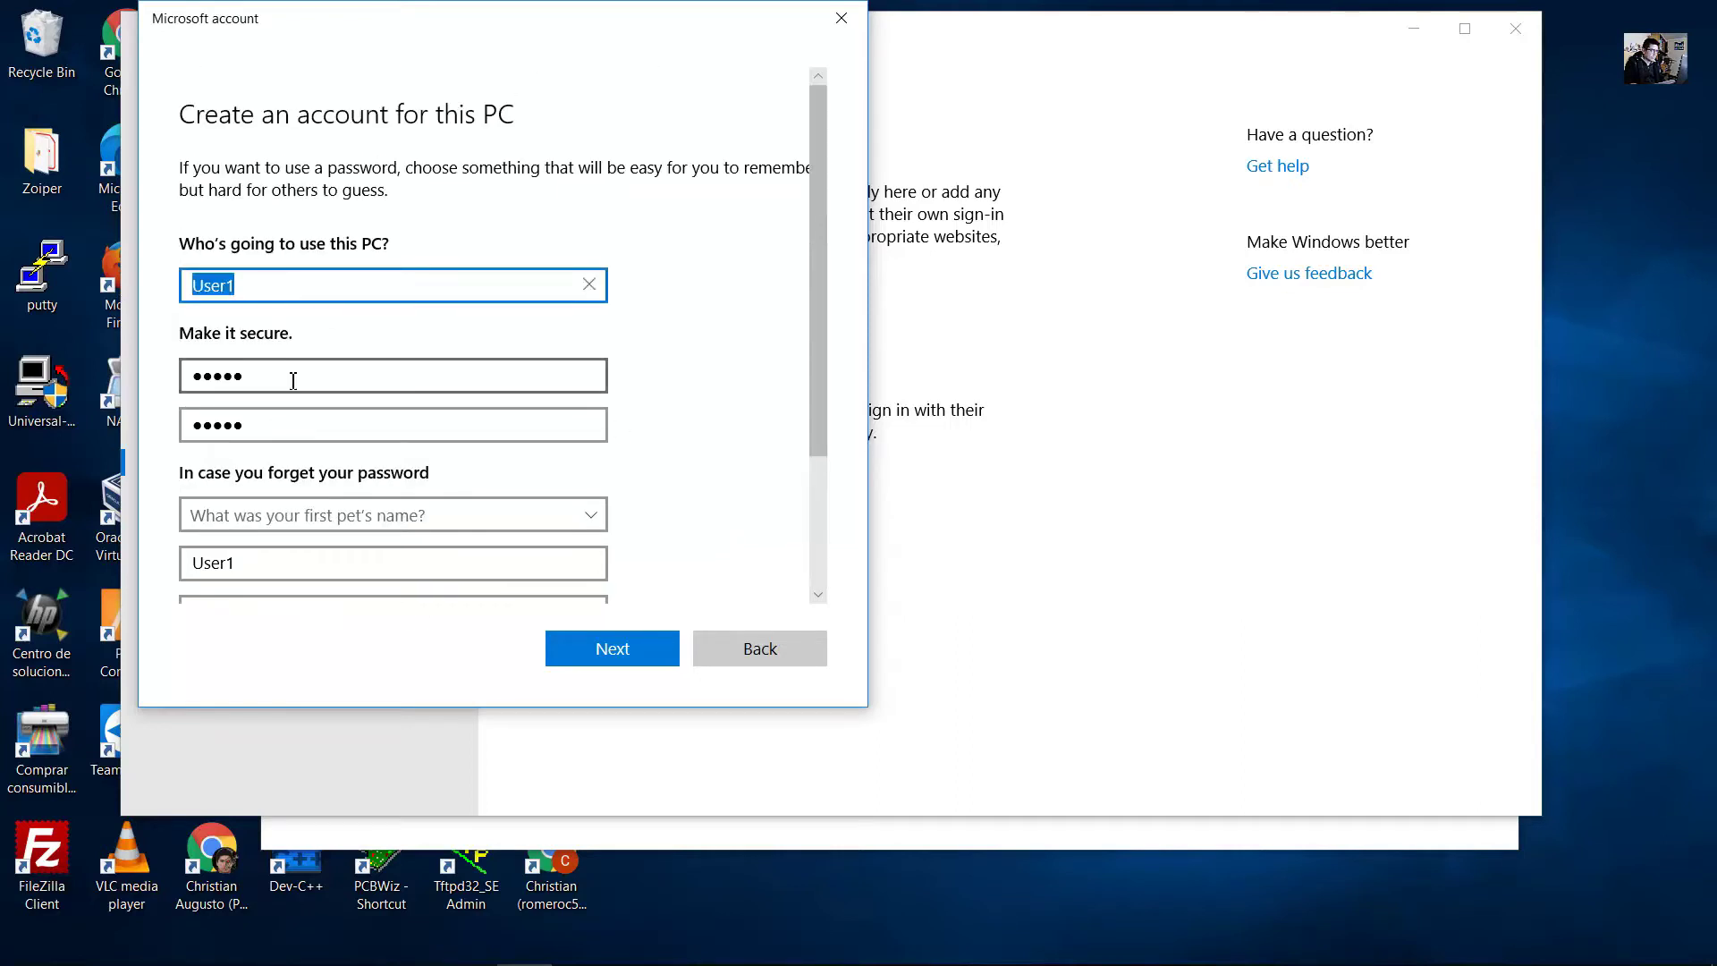
{"action": "scroll", "coordinate": [255, 407], "scroll_direction": "down", "scroll_amount": 3}
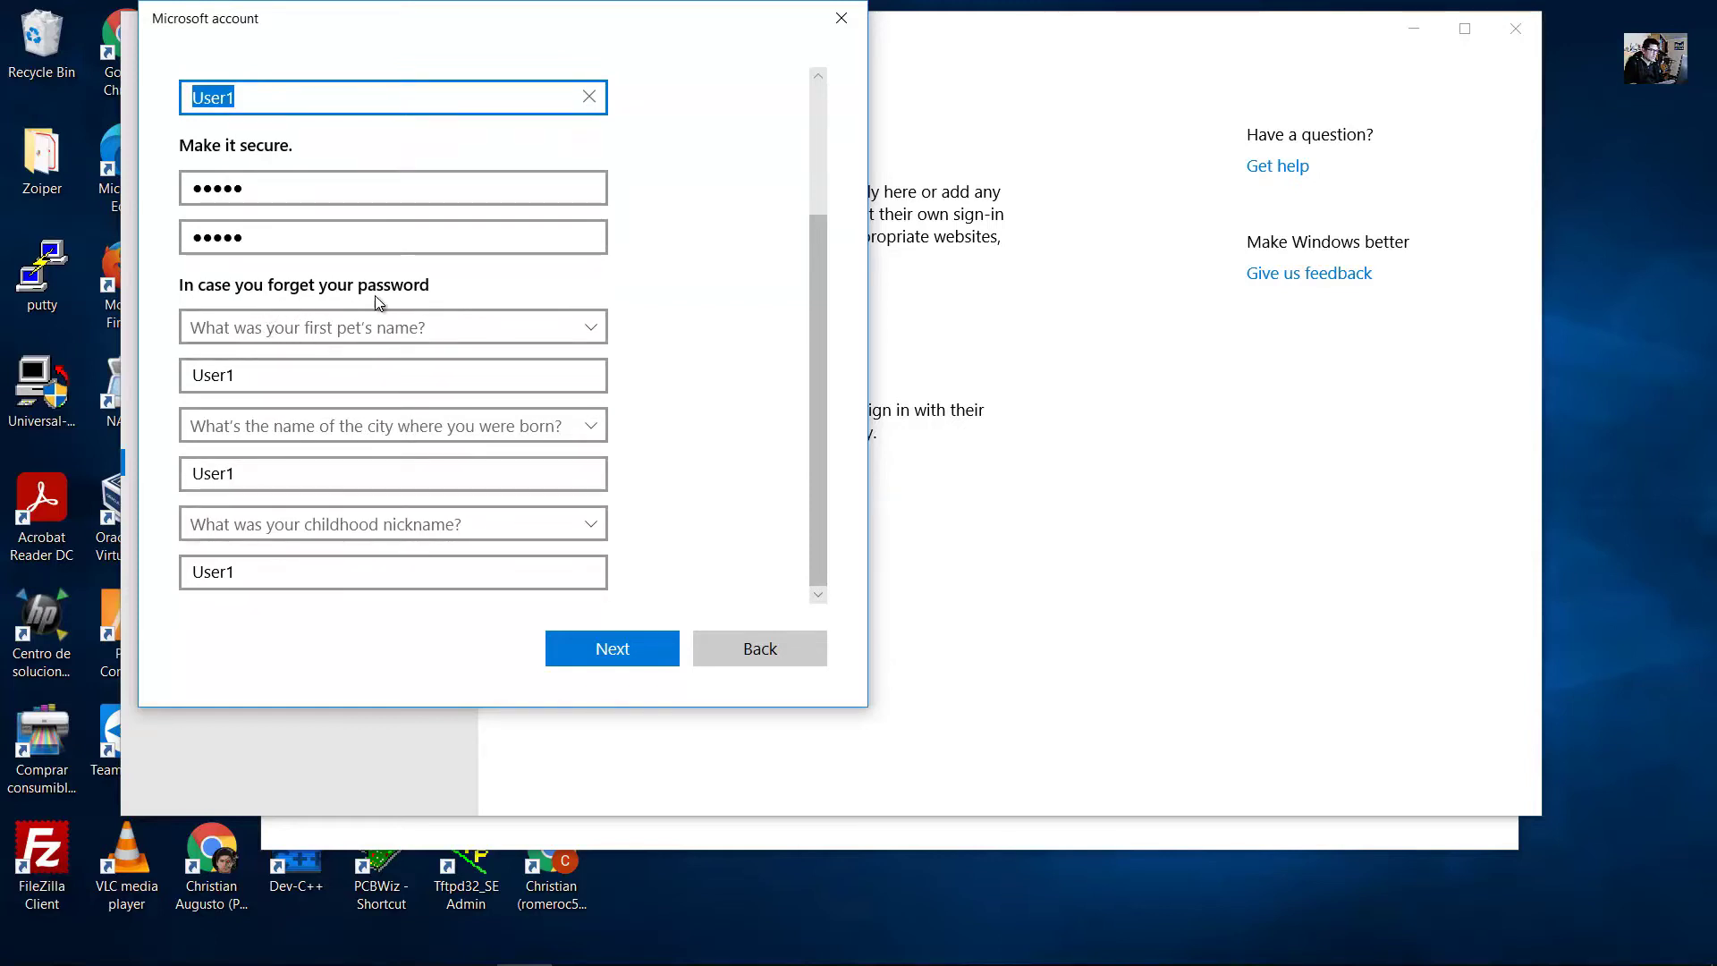
{"action": "left_click", "coordinate": [621, 638]}
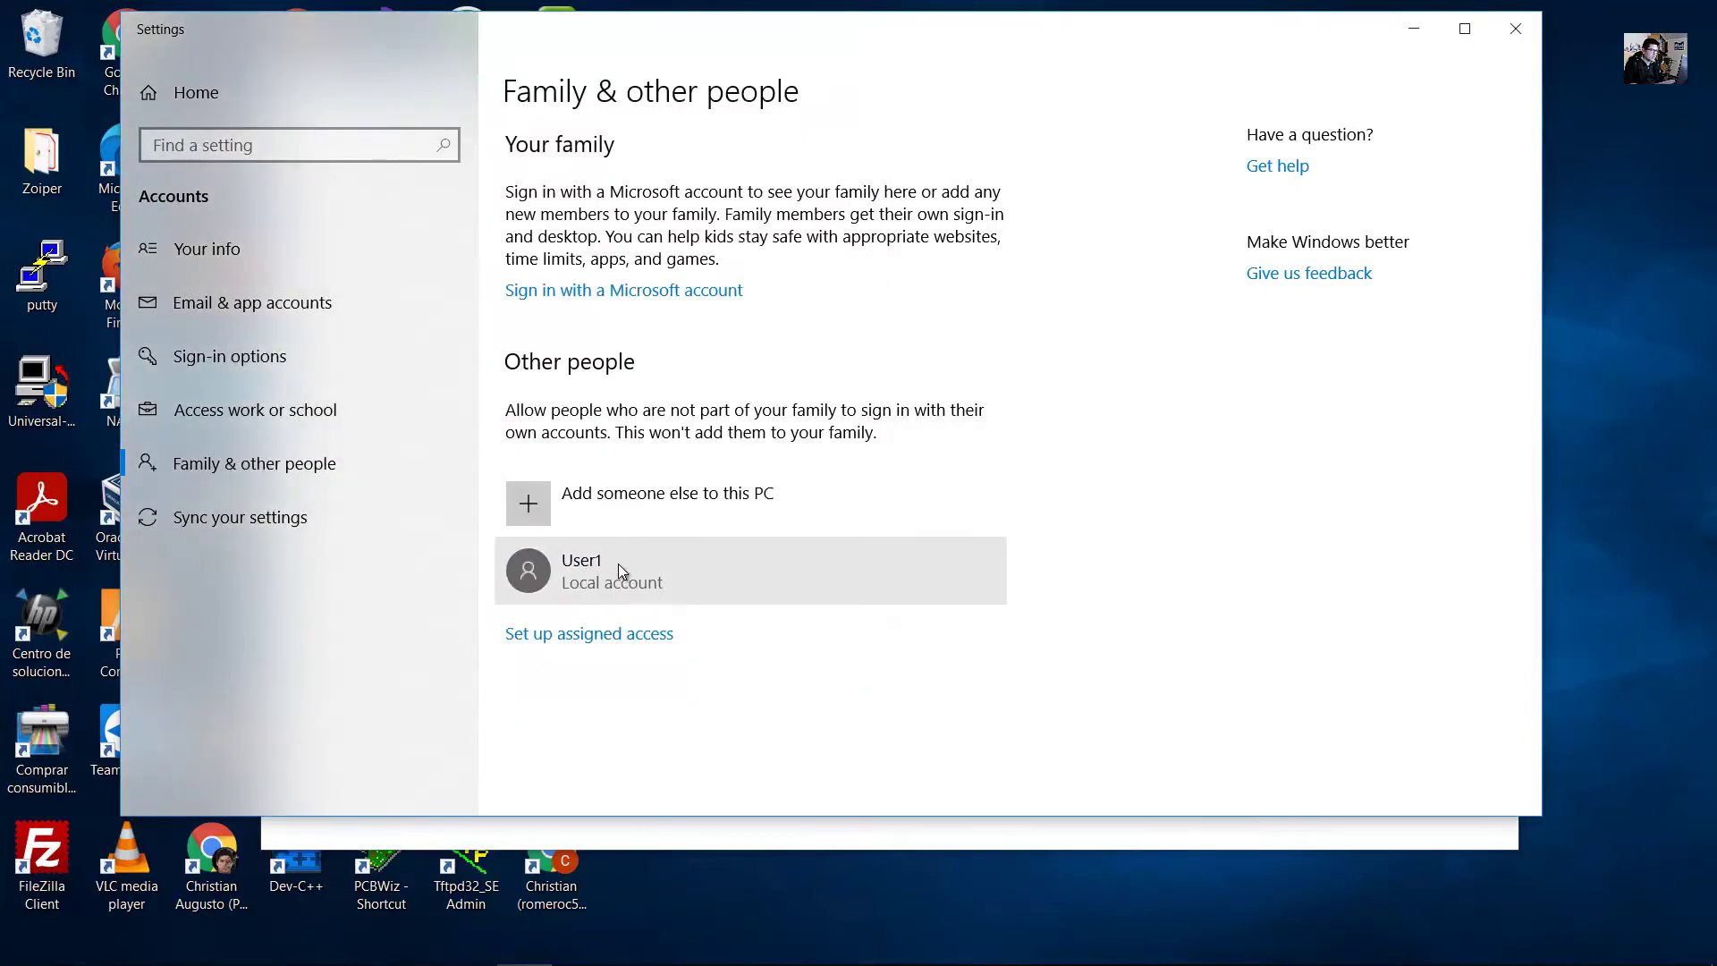
Step: Read lab question g, then select User1 to see Change account type and Remove
{"action": "key", "text": "alt+Tab"}
{"action": "left_click_drag", "start_coordinate": [553, 439], "coordinate": [846, 433]}
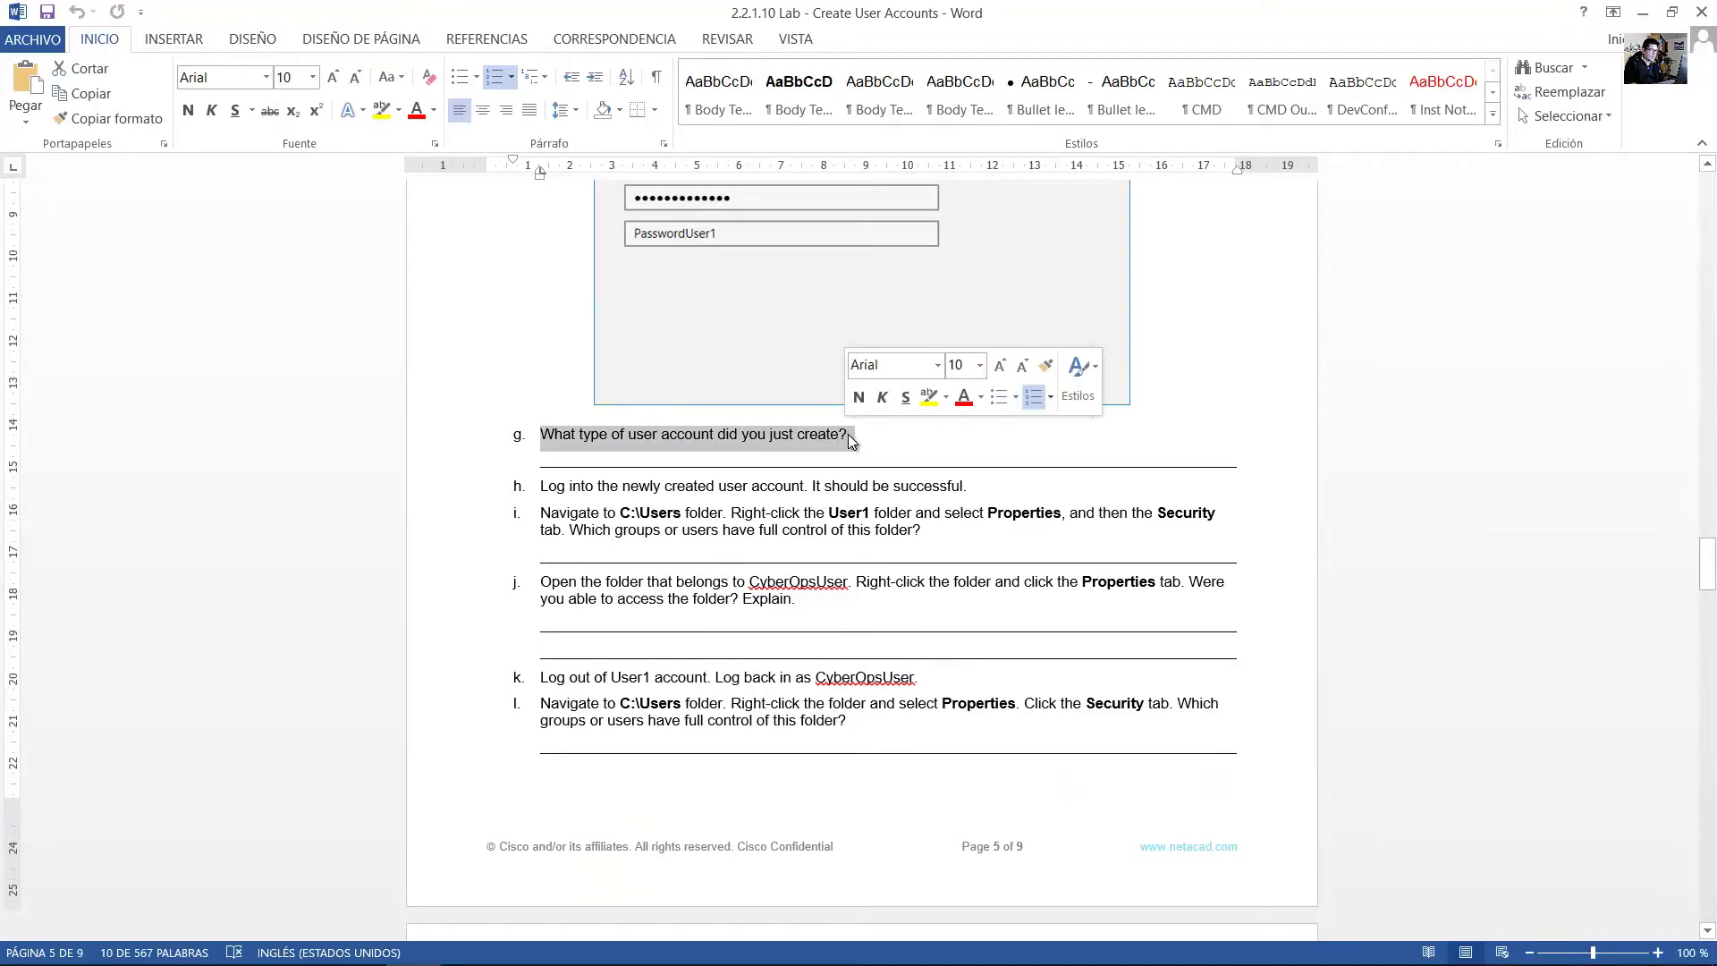
{"action": "key", "text": "alt+Tab"}
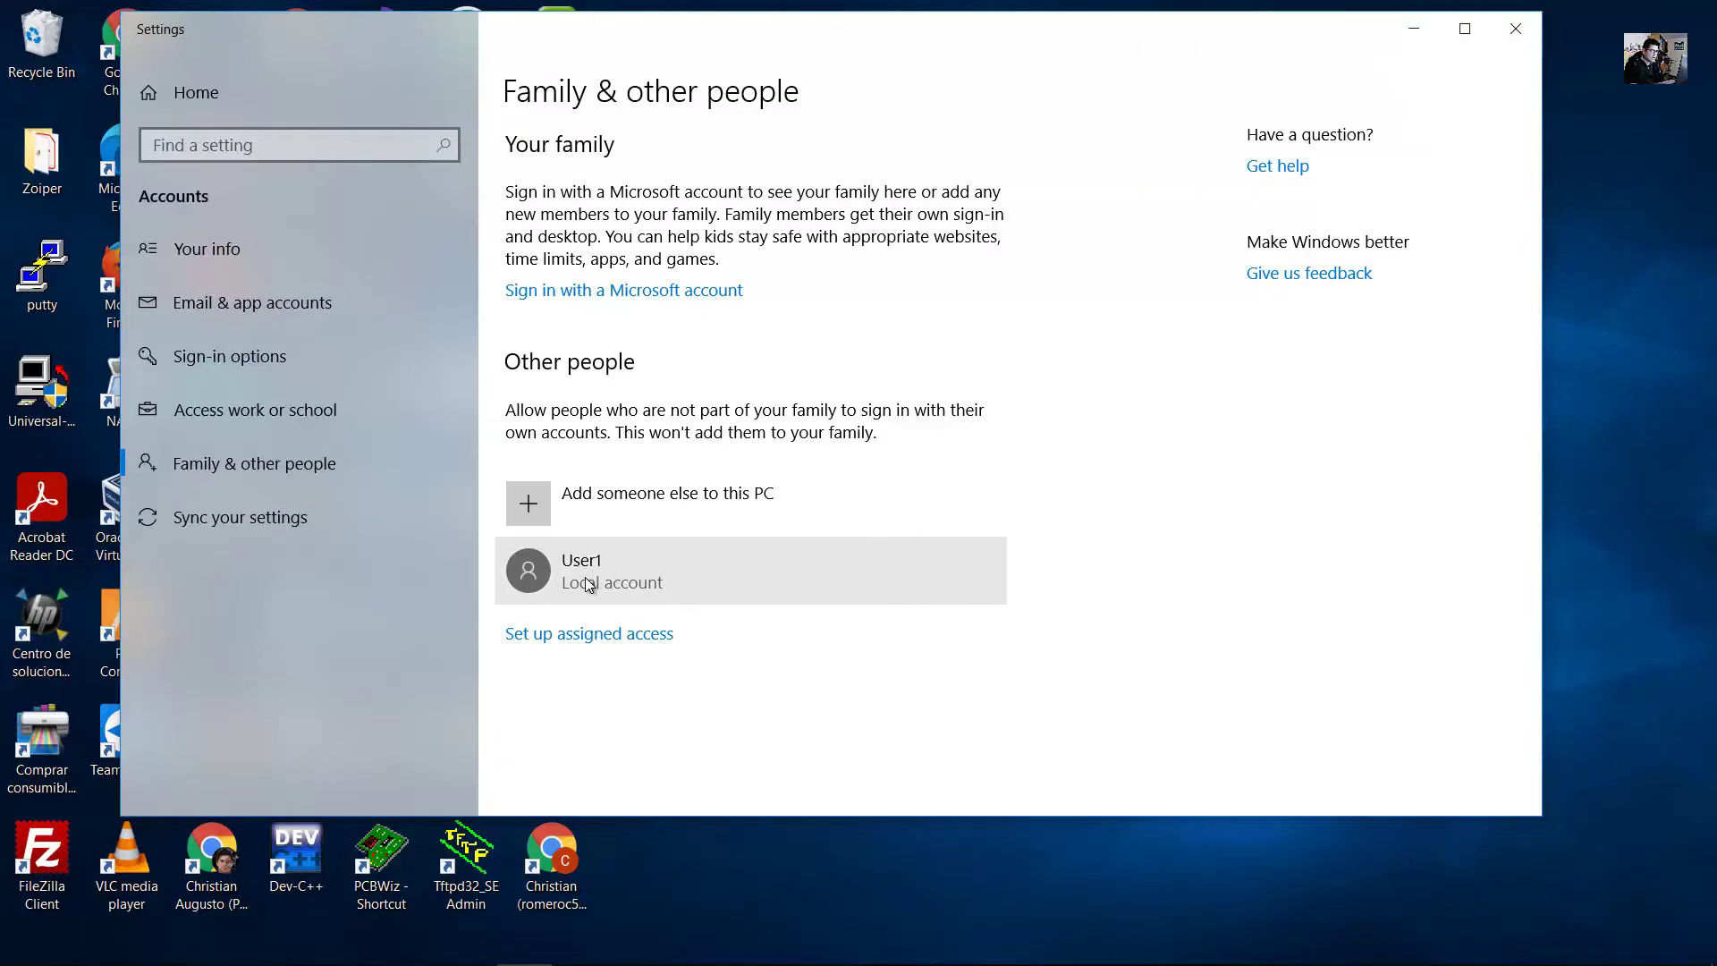
{"action": "left_click", "coordinate": [632, 597]}
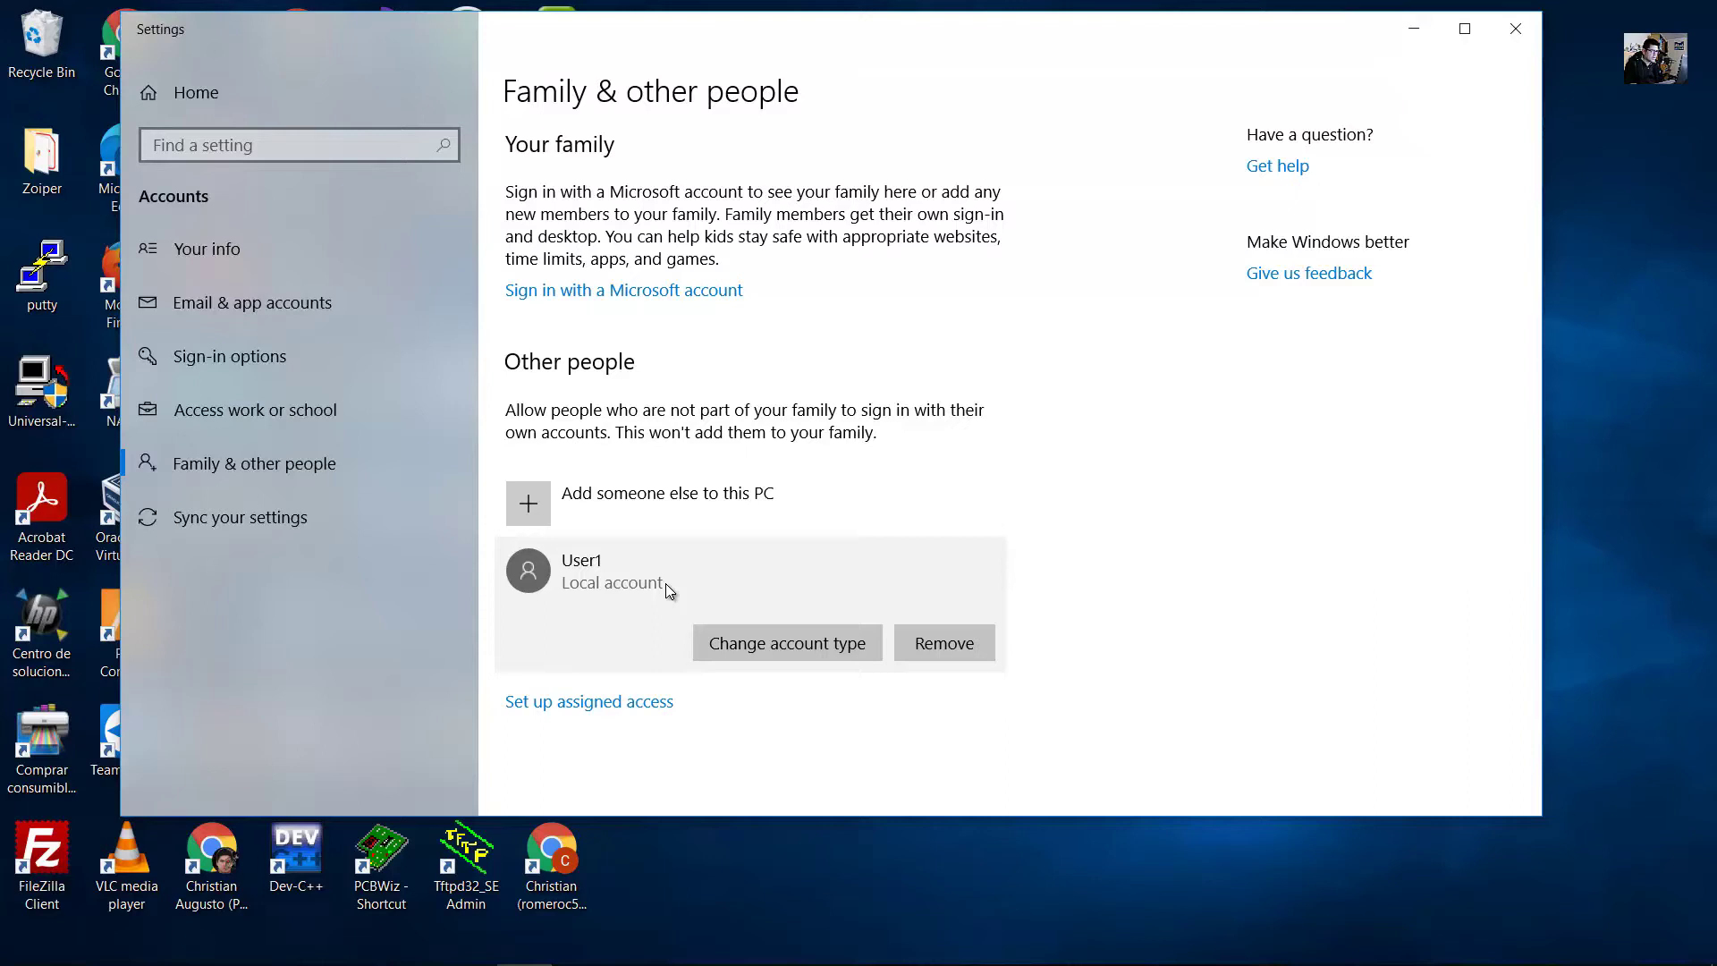
Step: Read step h about logging into the new account, then bring up the Start menu
{"action": "key", "text": "alt+Tab"}
{"action": "left_click_drag", "start_coordinate": [541, 485], "coordinate": [969, 486]}
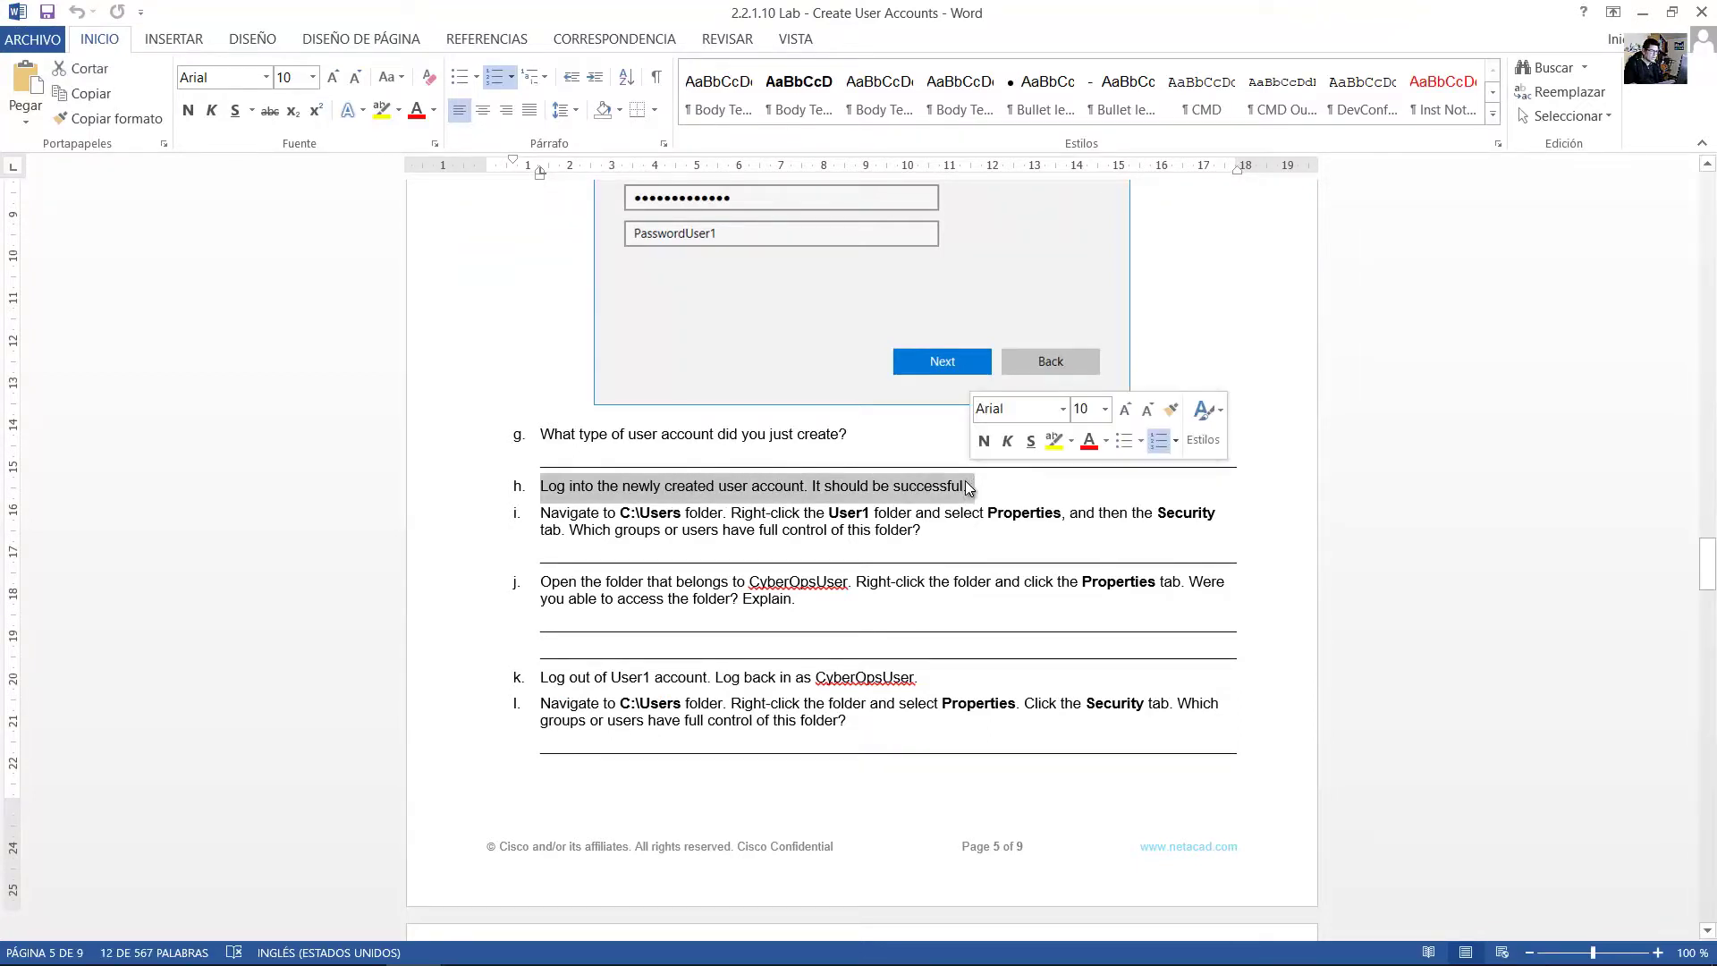
{"action": "key", "text": "super+d"}
{"action": "left_click", "coordinate": [27, 946]}
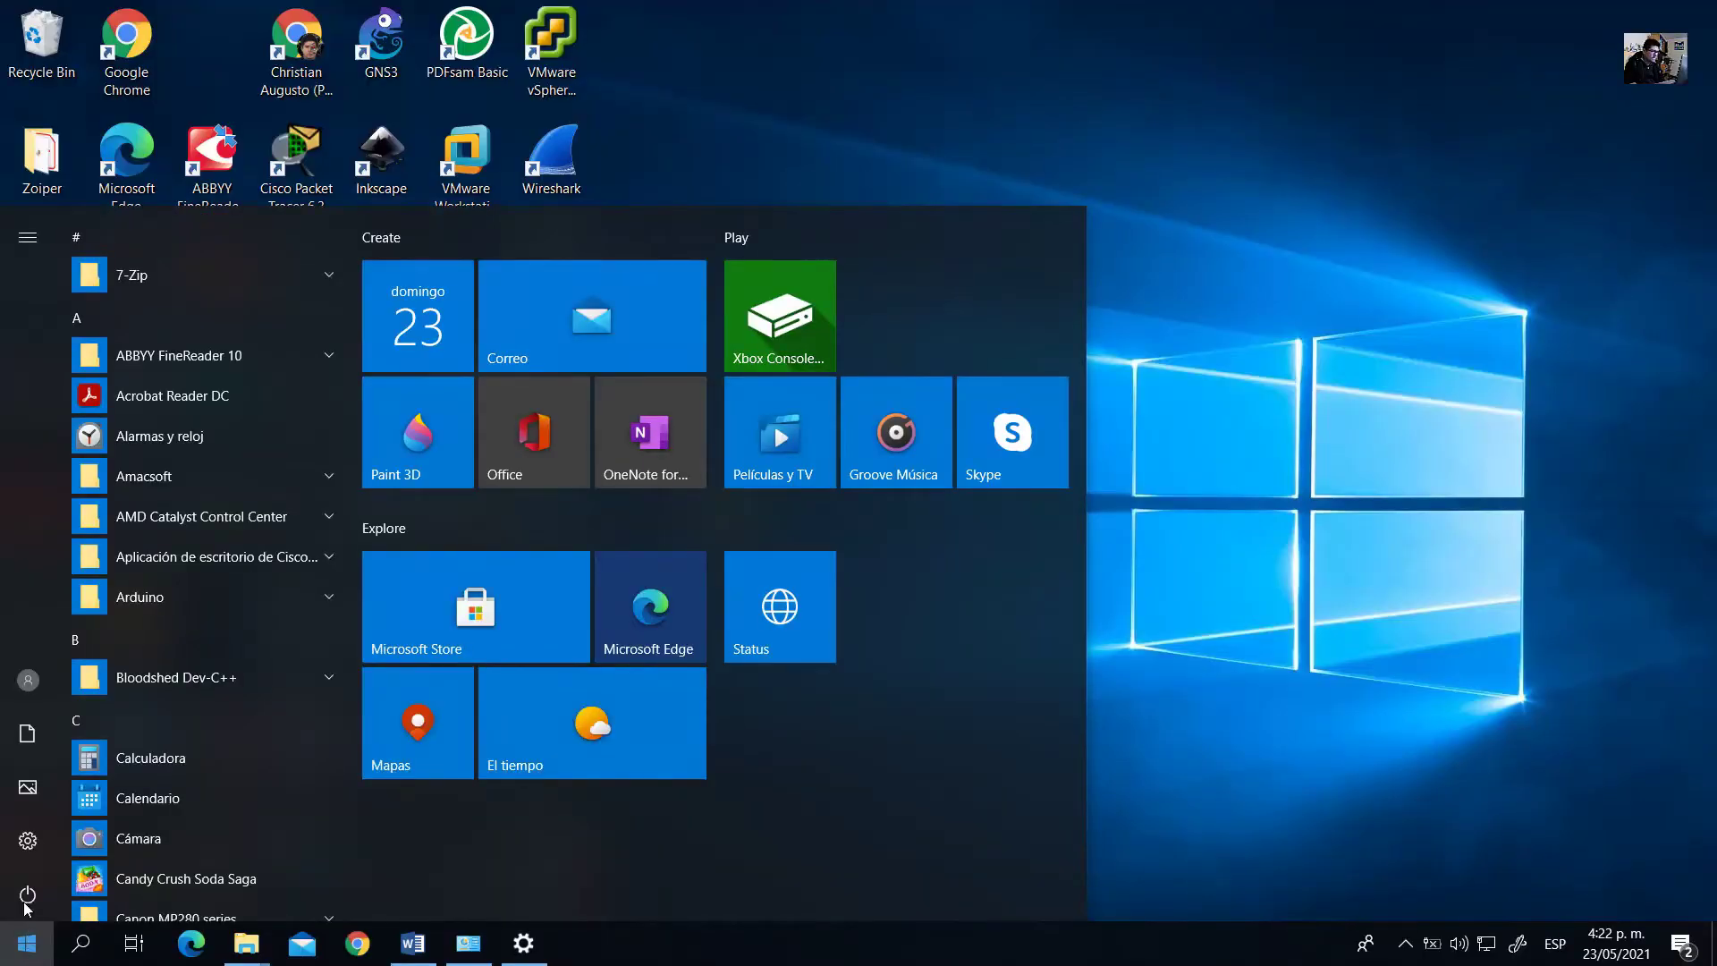
Step: Sign out of the current account from the Start menu's account icon
{"action": "left_click", "coordinate": [34, 685]}
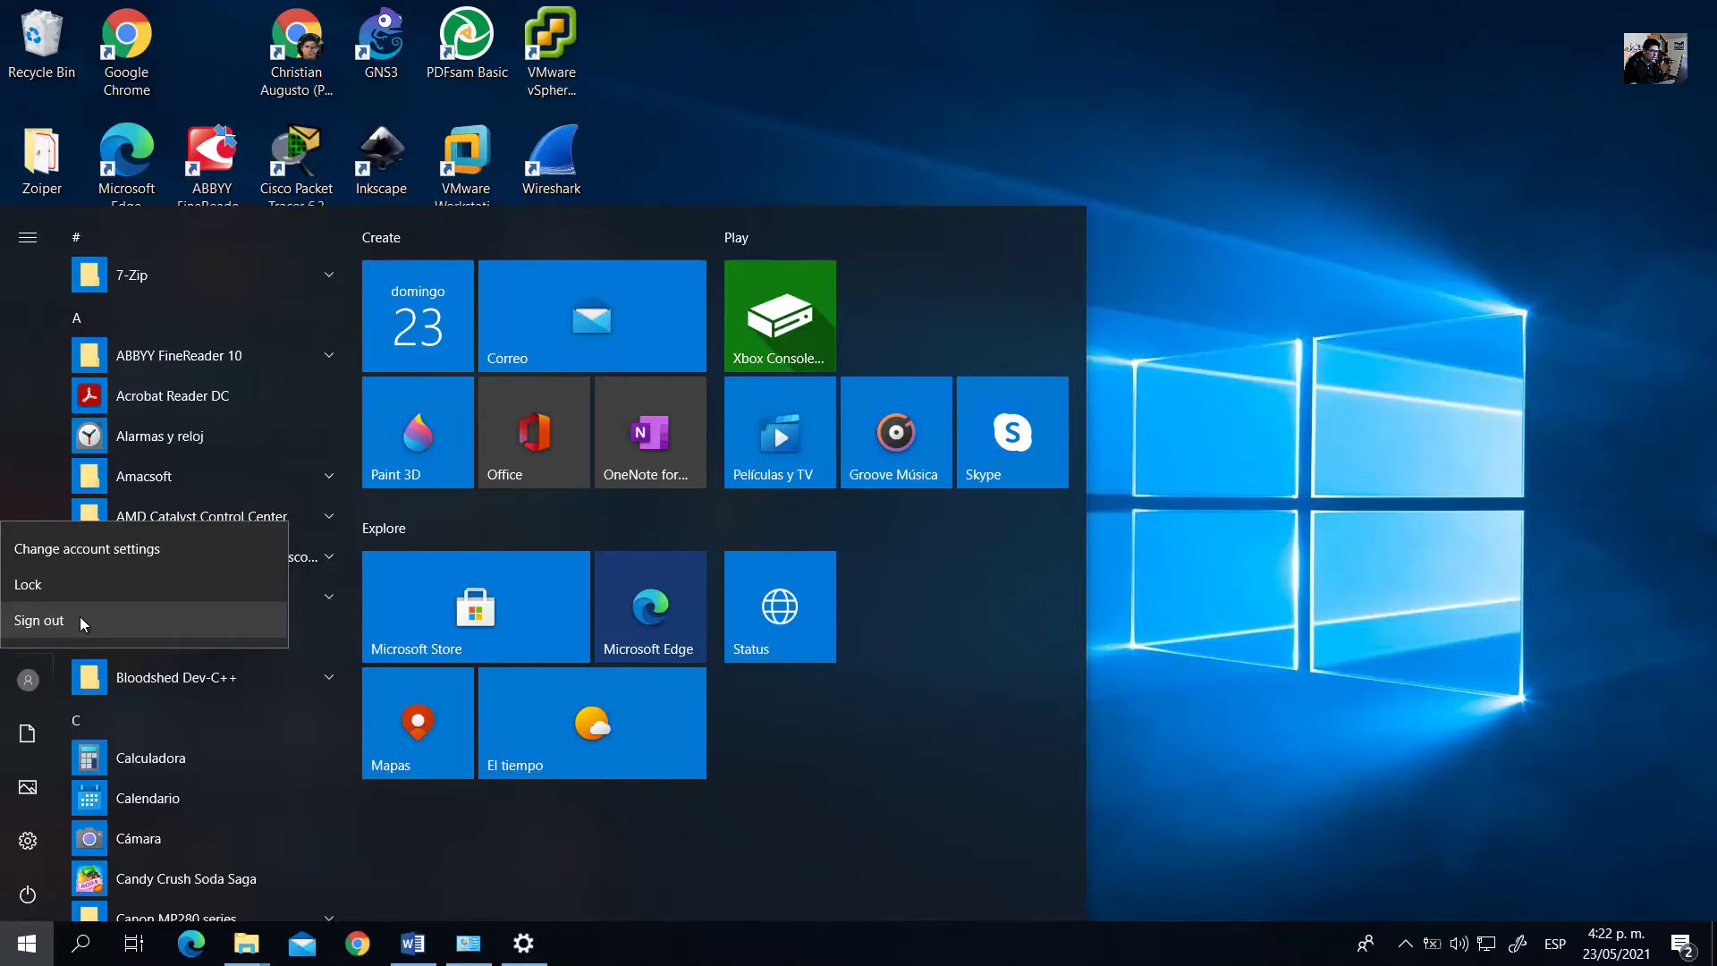
{"action": "left_click", "coordinate": [83, 617]}
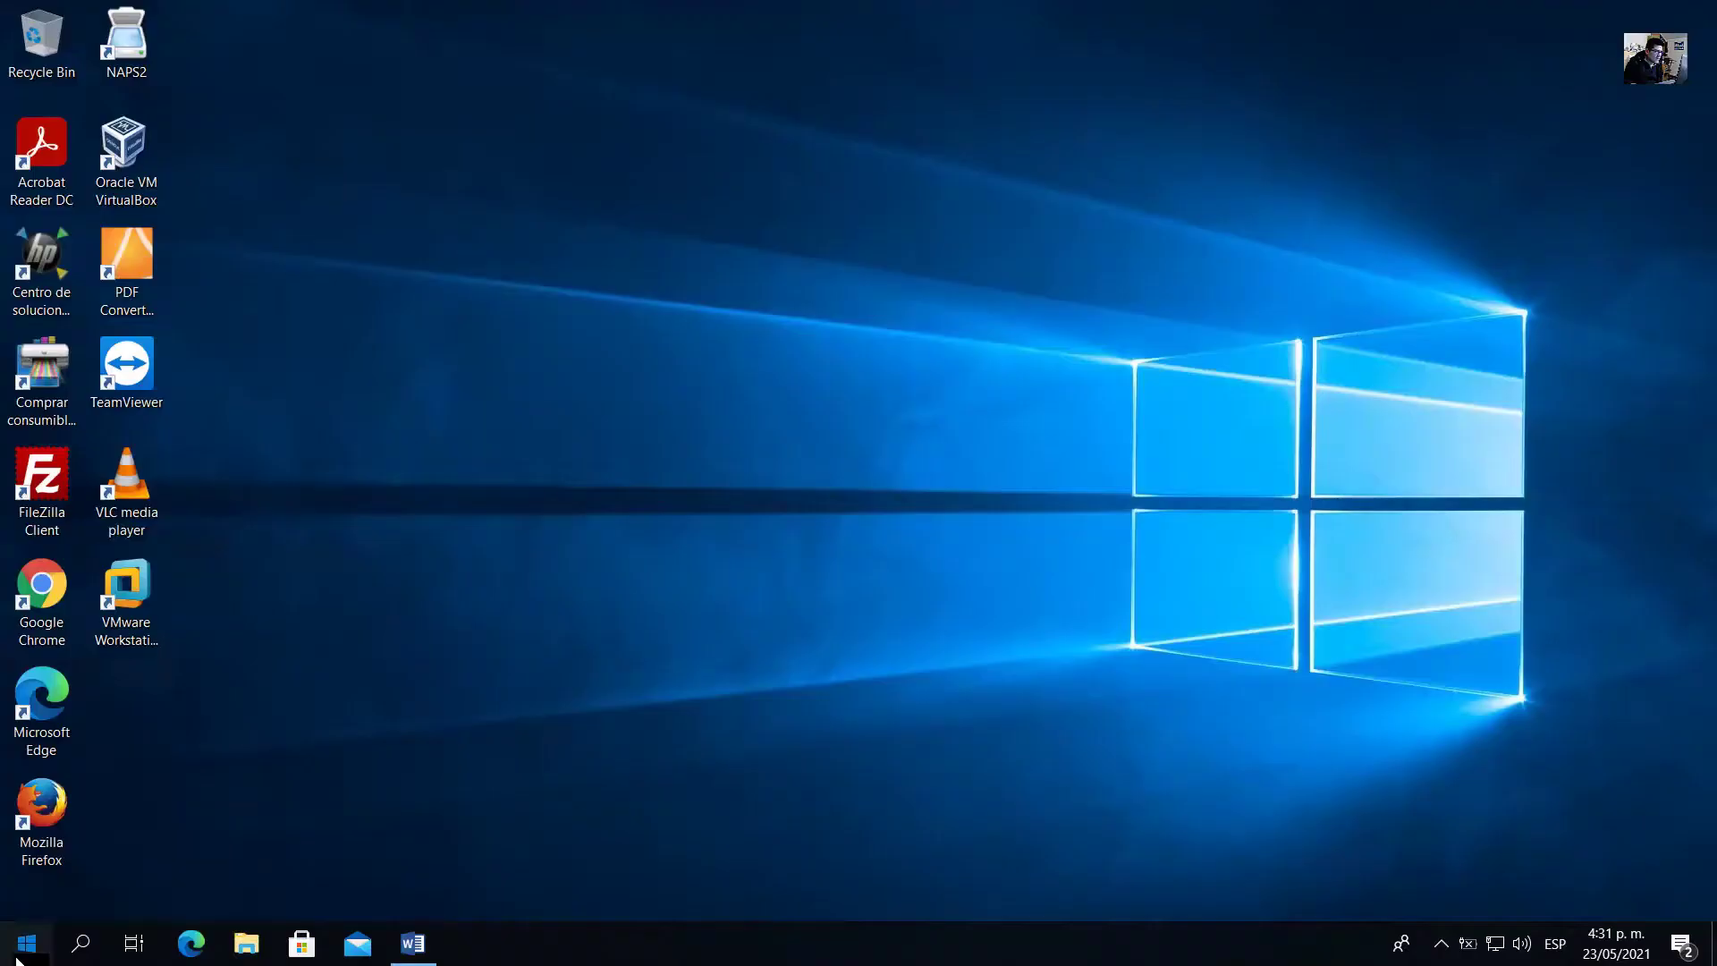
Step: Check the signed-in account (User1) from the Start menu
{"action": "left_click", "coordinate": [20, 957]}
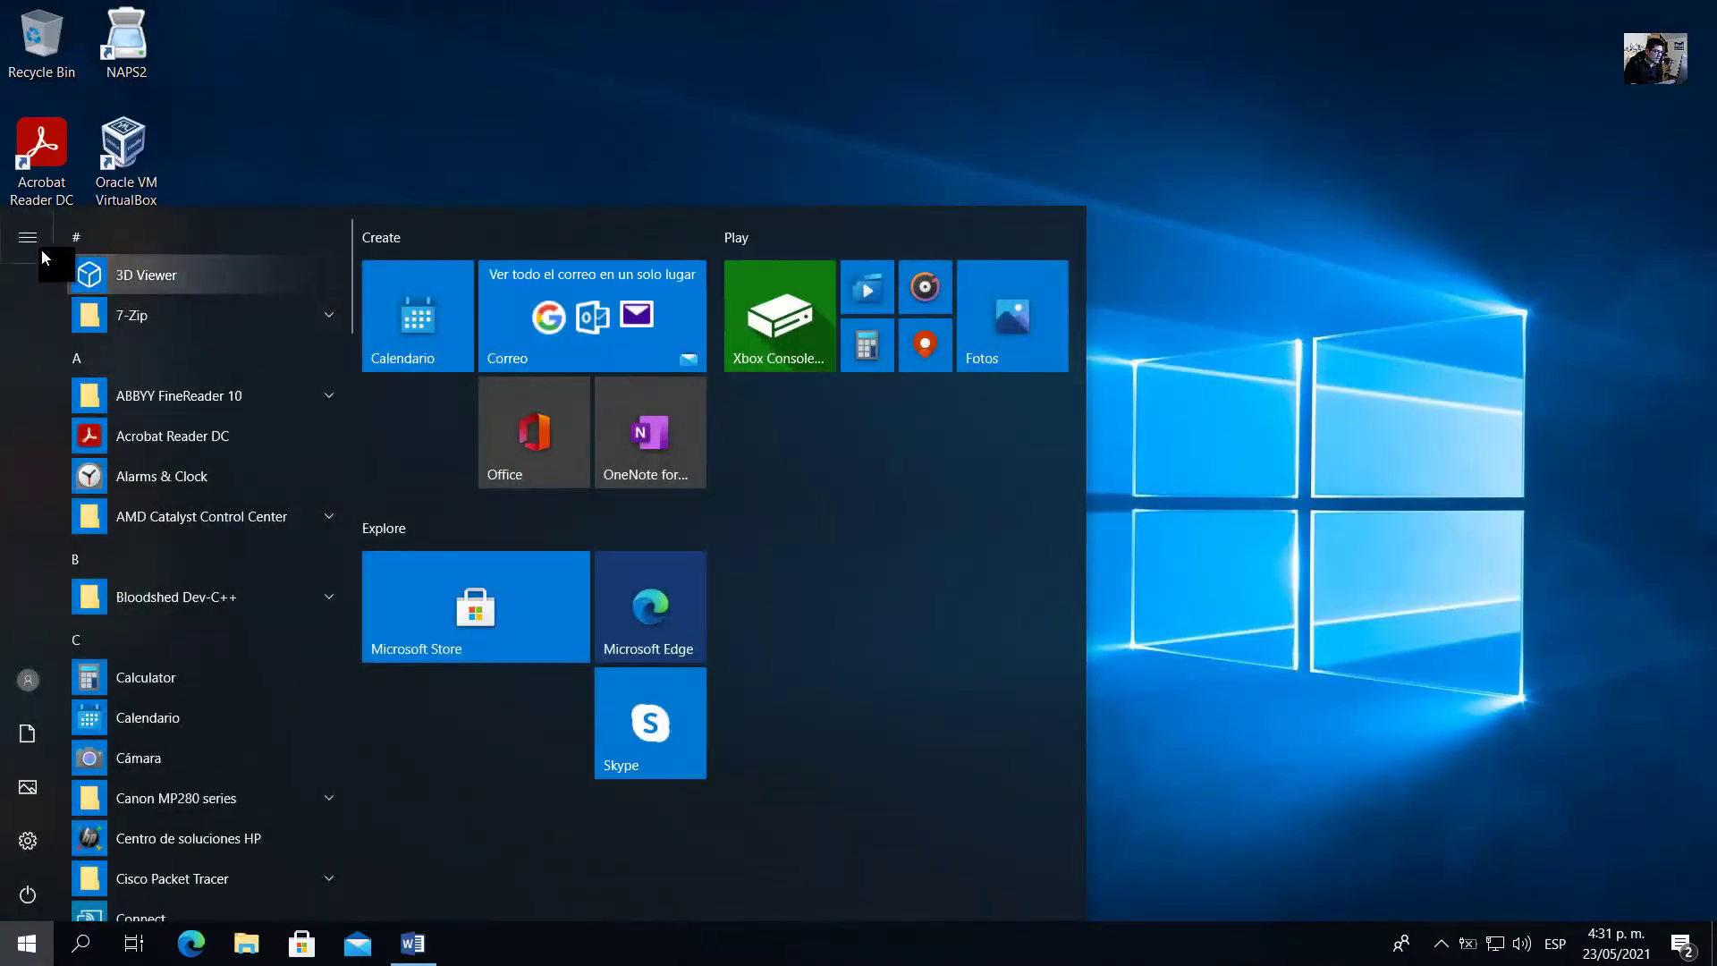
{"action": "left_click", "coordinate": [26, 678]}
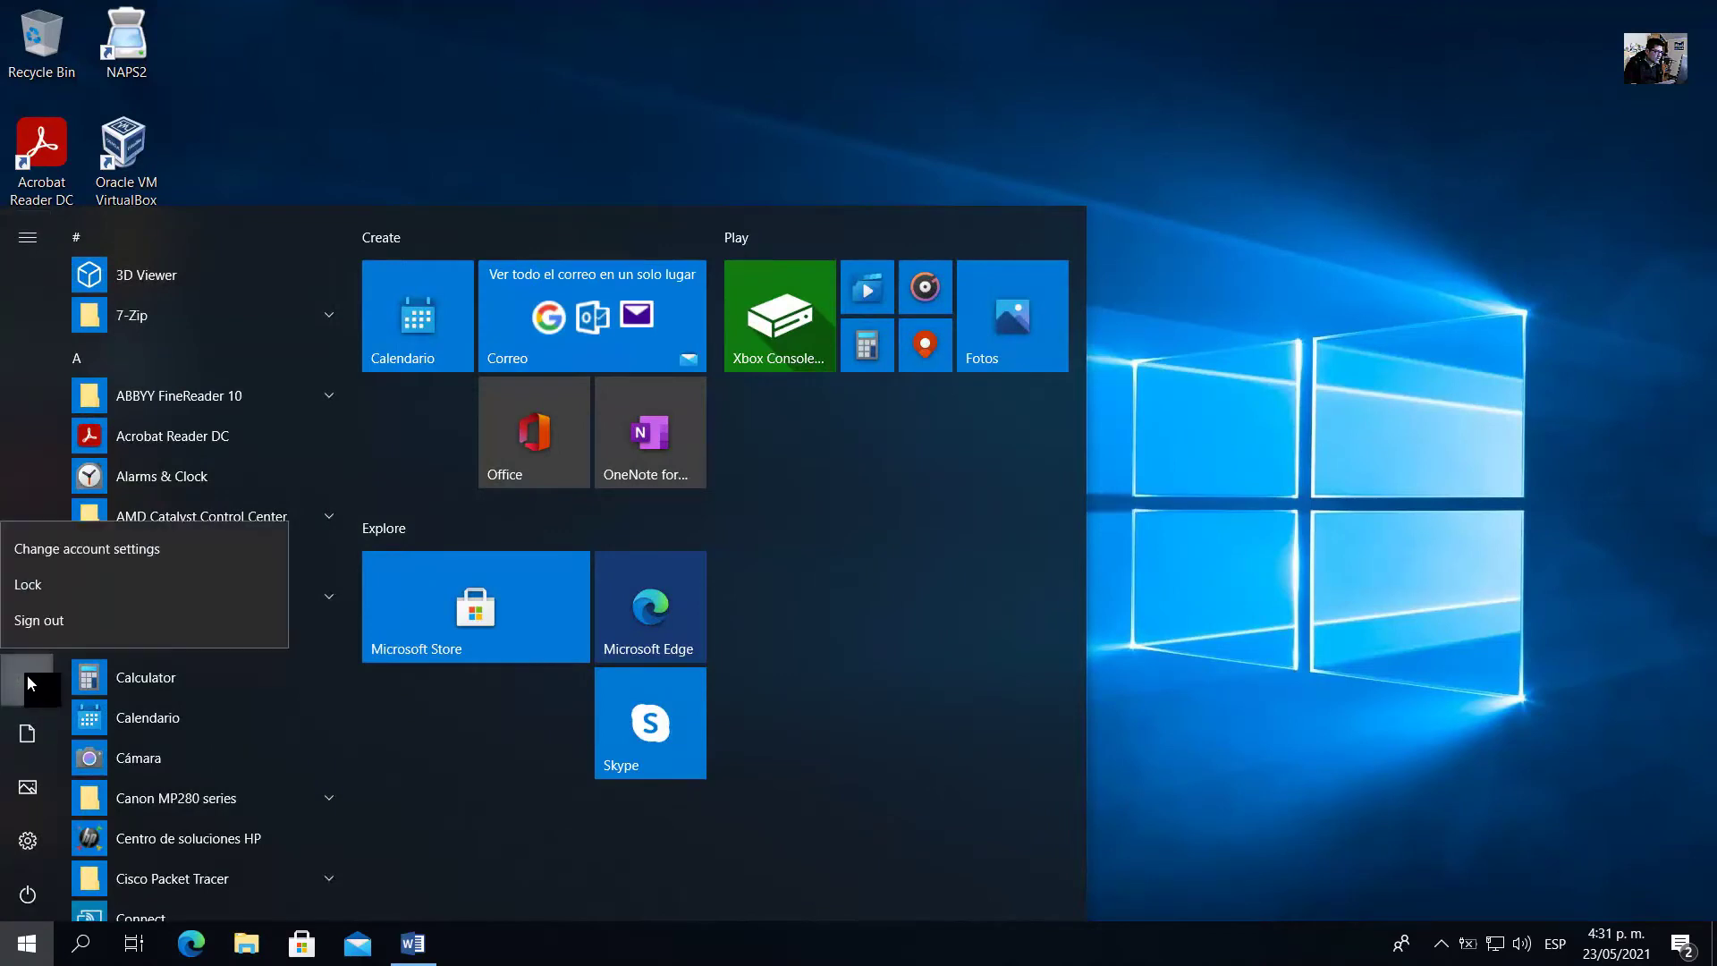
{"action": "left_click", "coordinate": [25, 947]}
{"action": "left_click", "coordinate": [25, 946]}
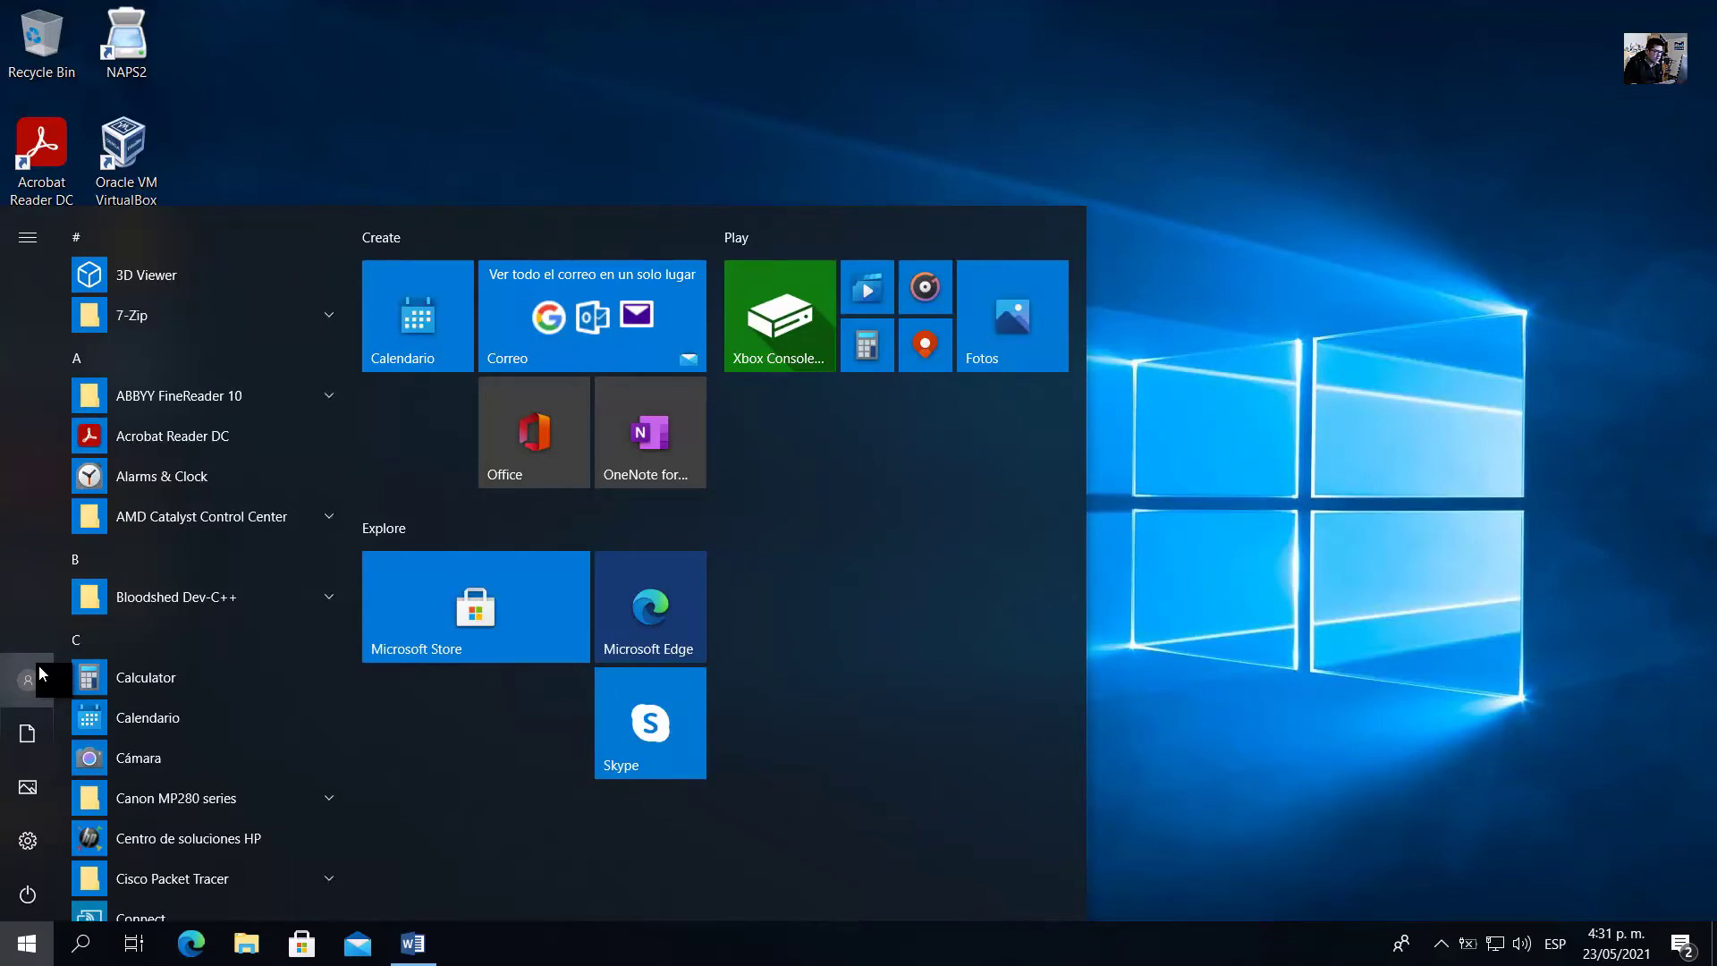
Step: Read step i of the Word lab about C:\Users permissions, then minimize Word
{"action": "left_click", "coordinate": [417, 944]}
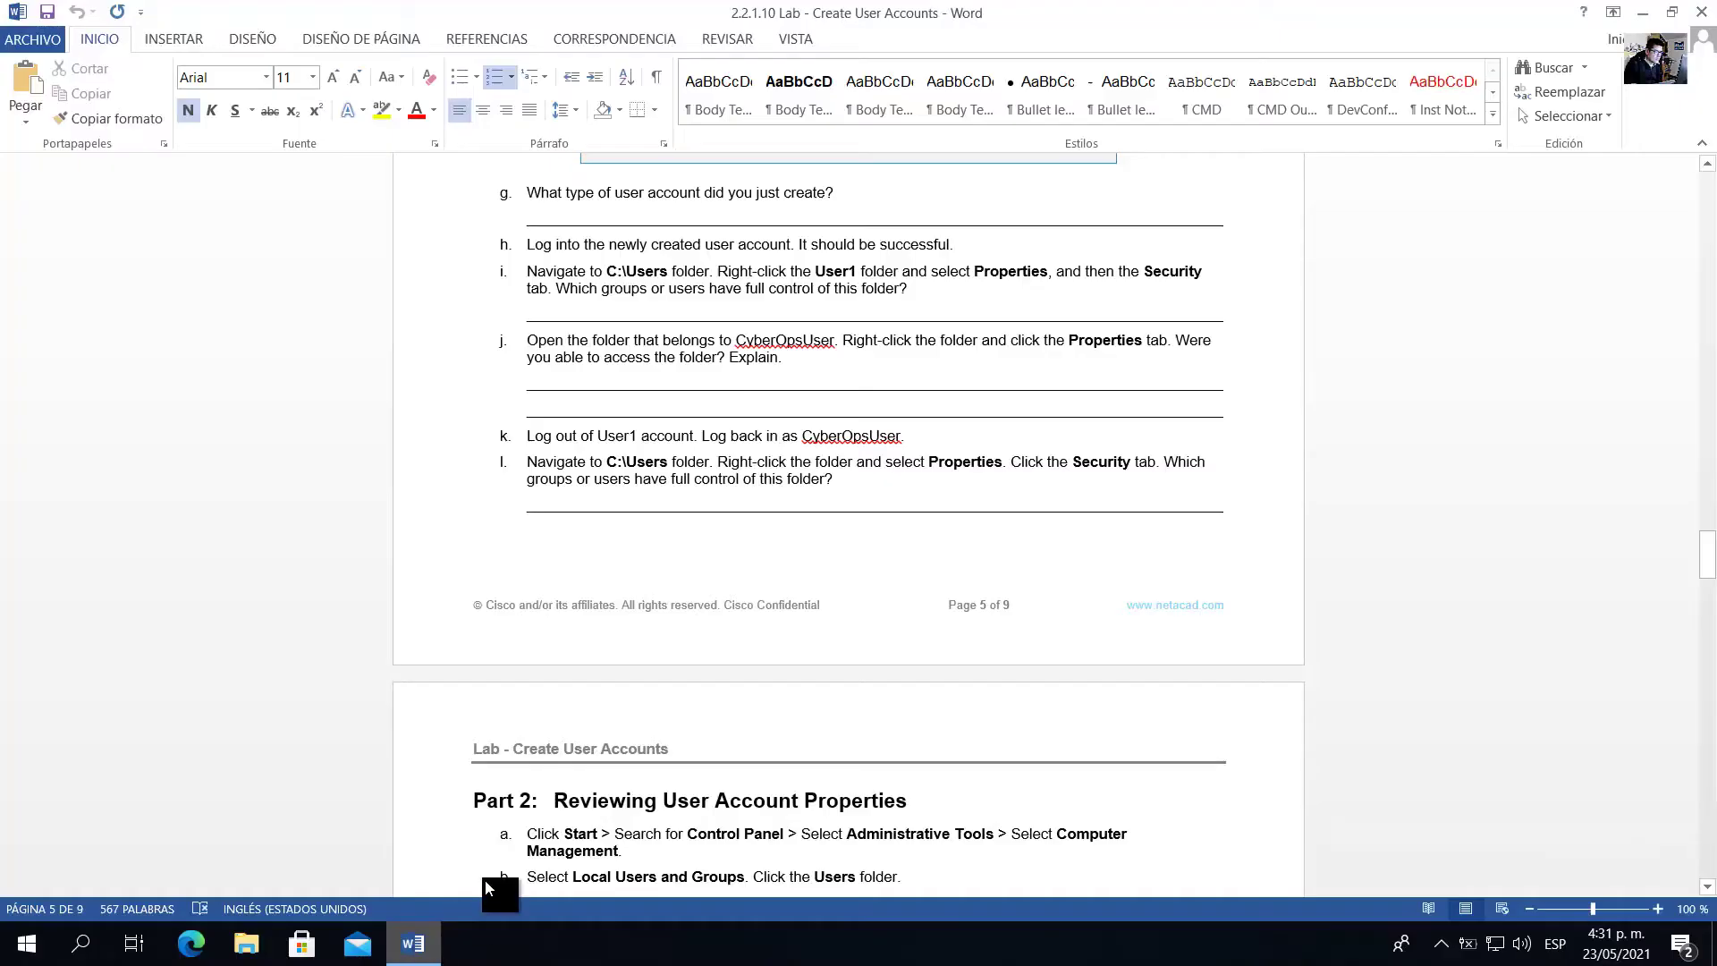
{"action": "mouse_move", "coordinate": [555, 278]}
{"action": "left_mouse_down"}
{"action": "mouse_move", "coordinate": [1199, 271]}
{"action": "mouse_move", "coordinate": [540, 260]}
{"action": "mouse_move", "coordinate": [548, 288]}
{"action": "left_mouse_up"}
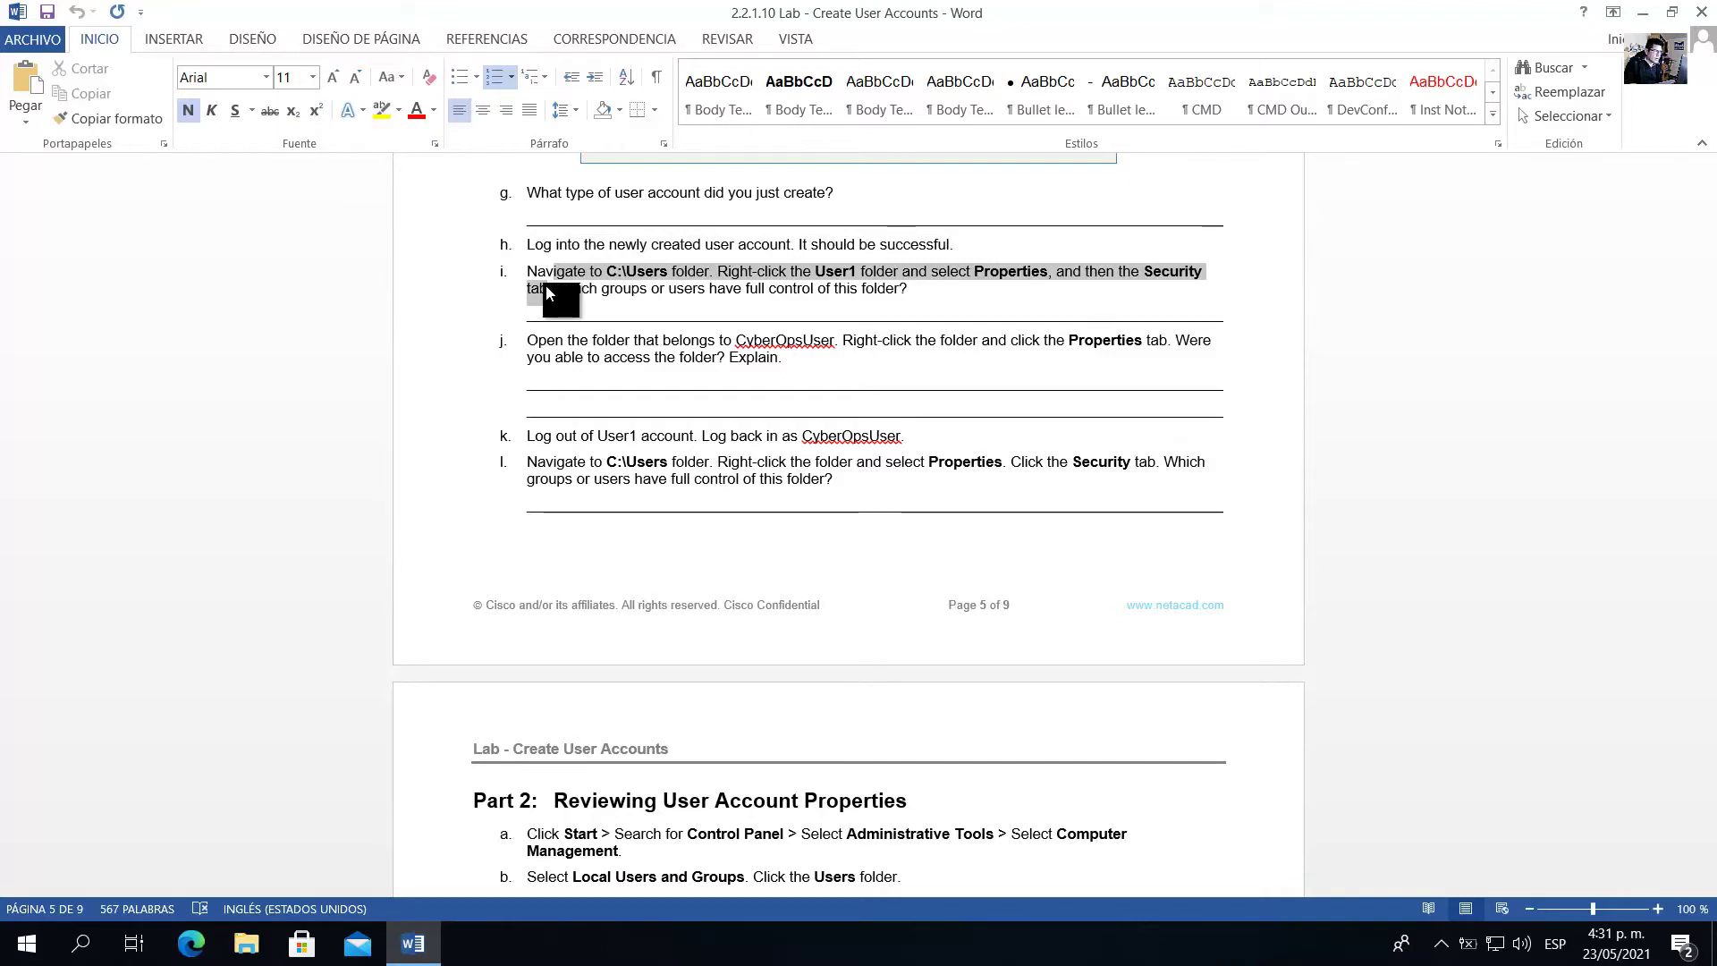
{"action": "left_click", "coordinate": [674, 291]}
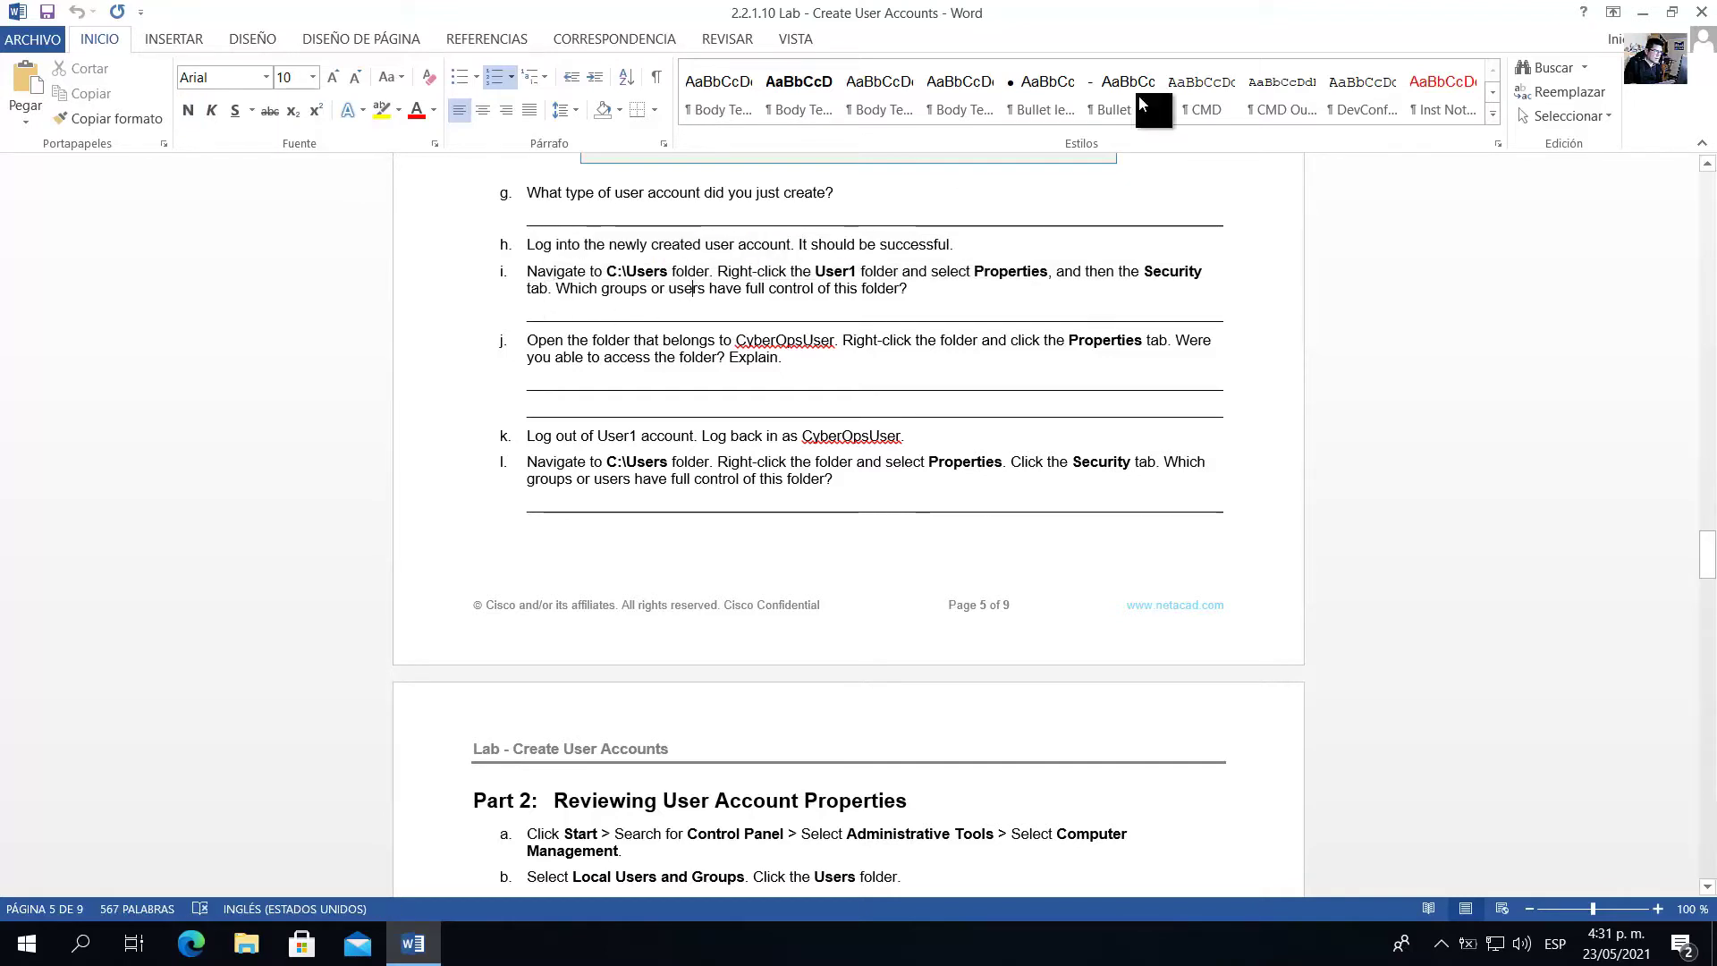
{"action": "key", "text": "super+d"}
{"action": "left_click", "coordinate": [244, 940]}
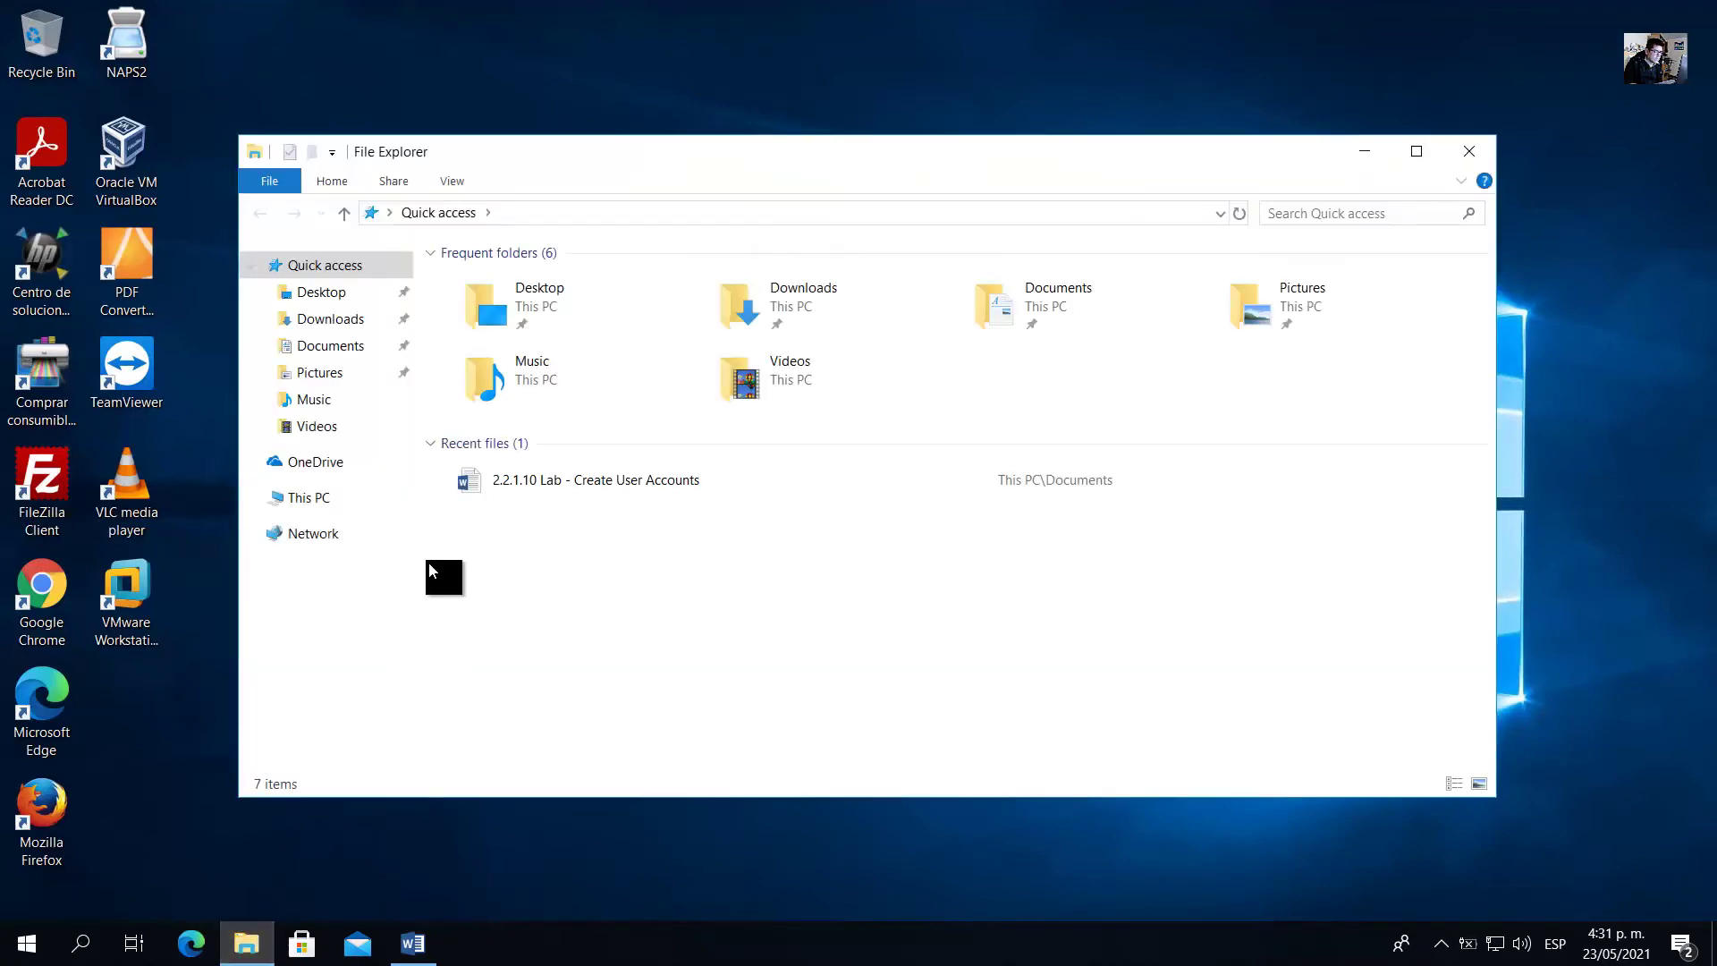
Step: Go to This PC > Local Disk (C:) > Users and select the User1 folder
{"action": "left_click", "coordinate": [307, 501]}
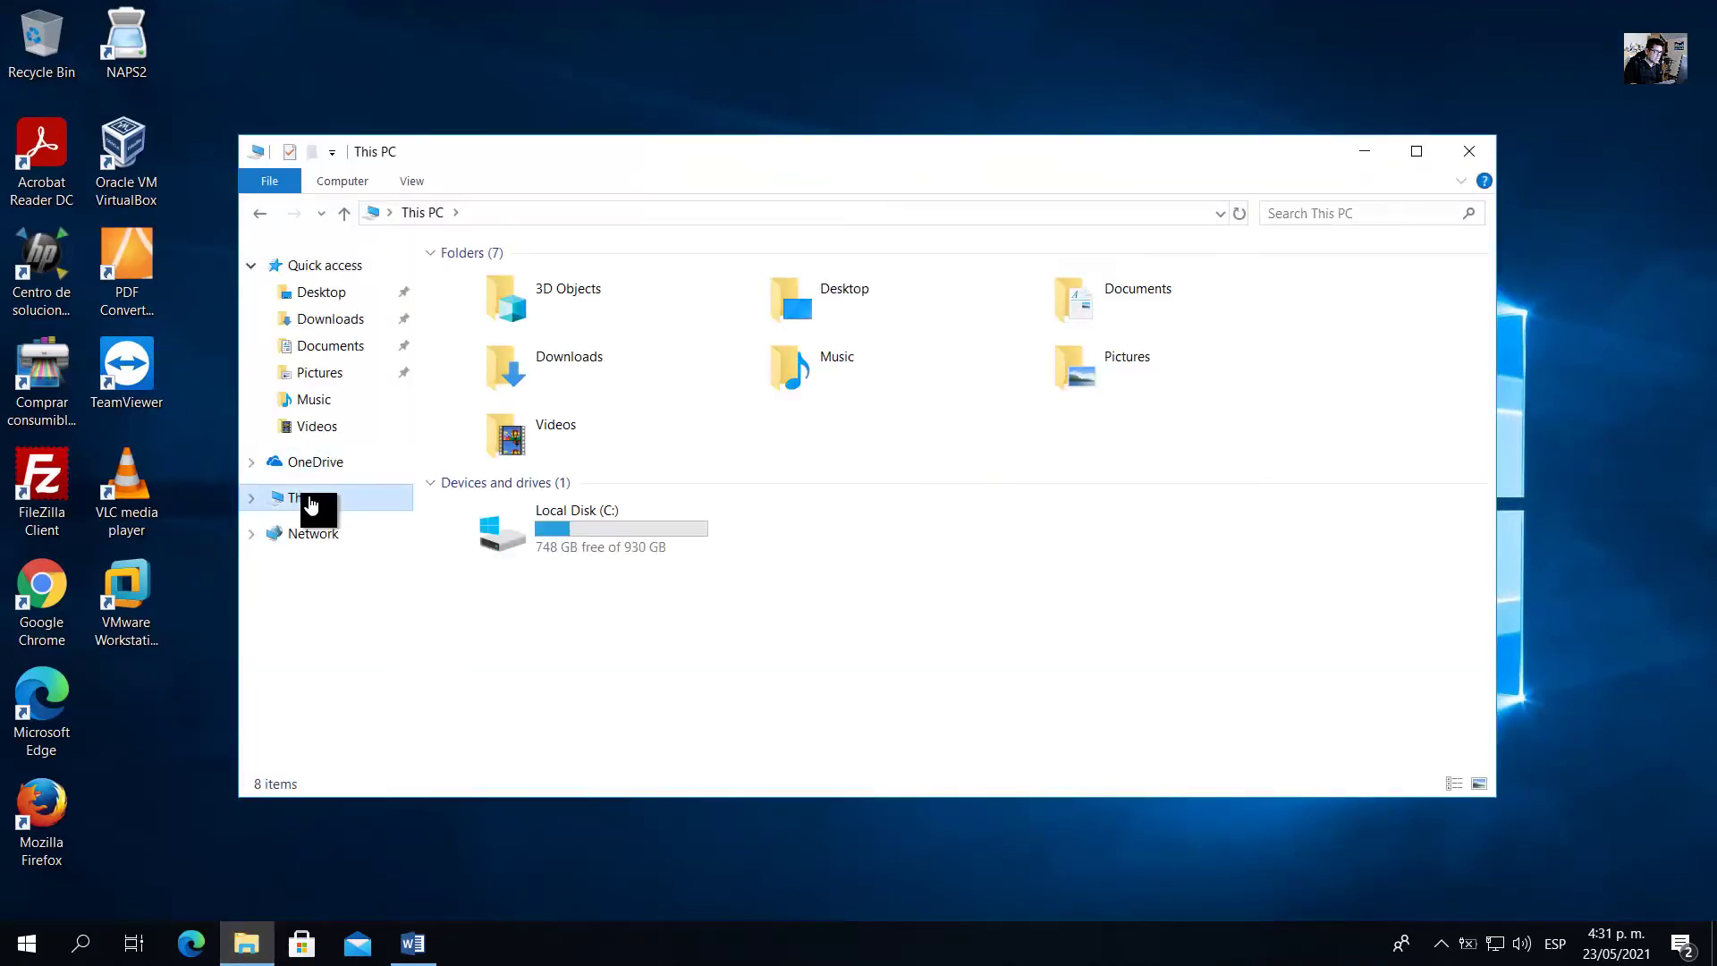
{"action": "left_click", "coordinate": [564, 535]}
{"action": "double_click", "coordinate": [565, 535]}
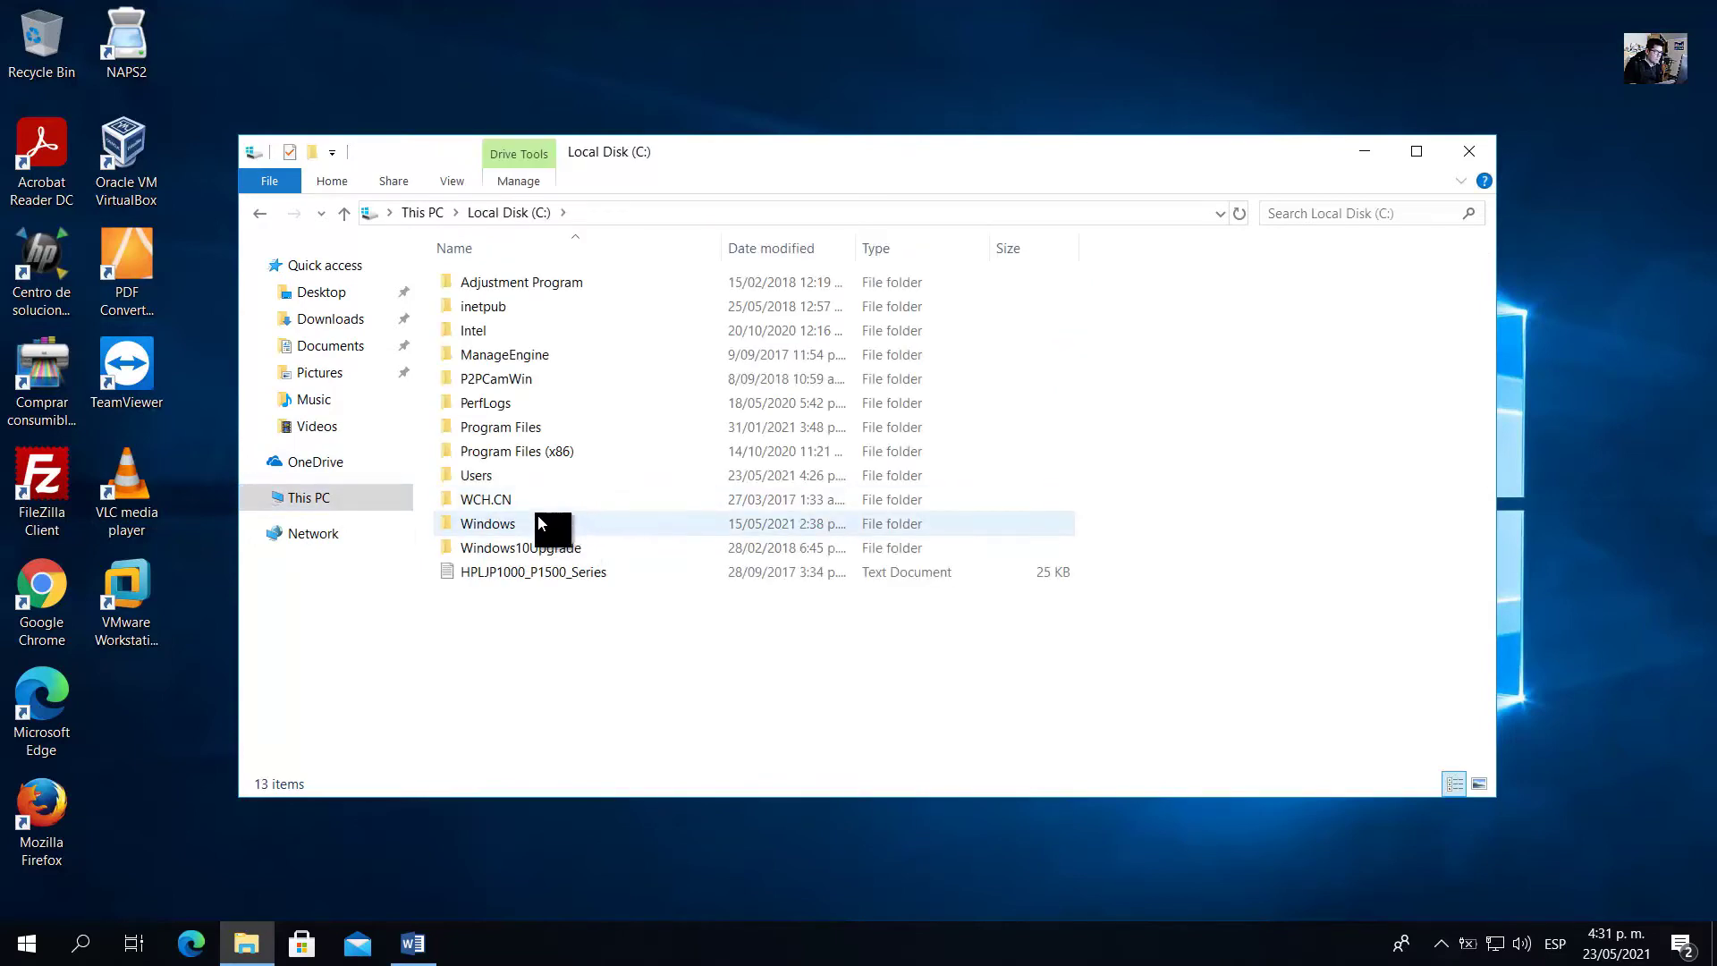
{"action": "double_click", "coordinate": [487, 484]}
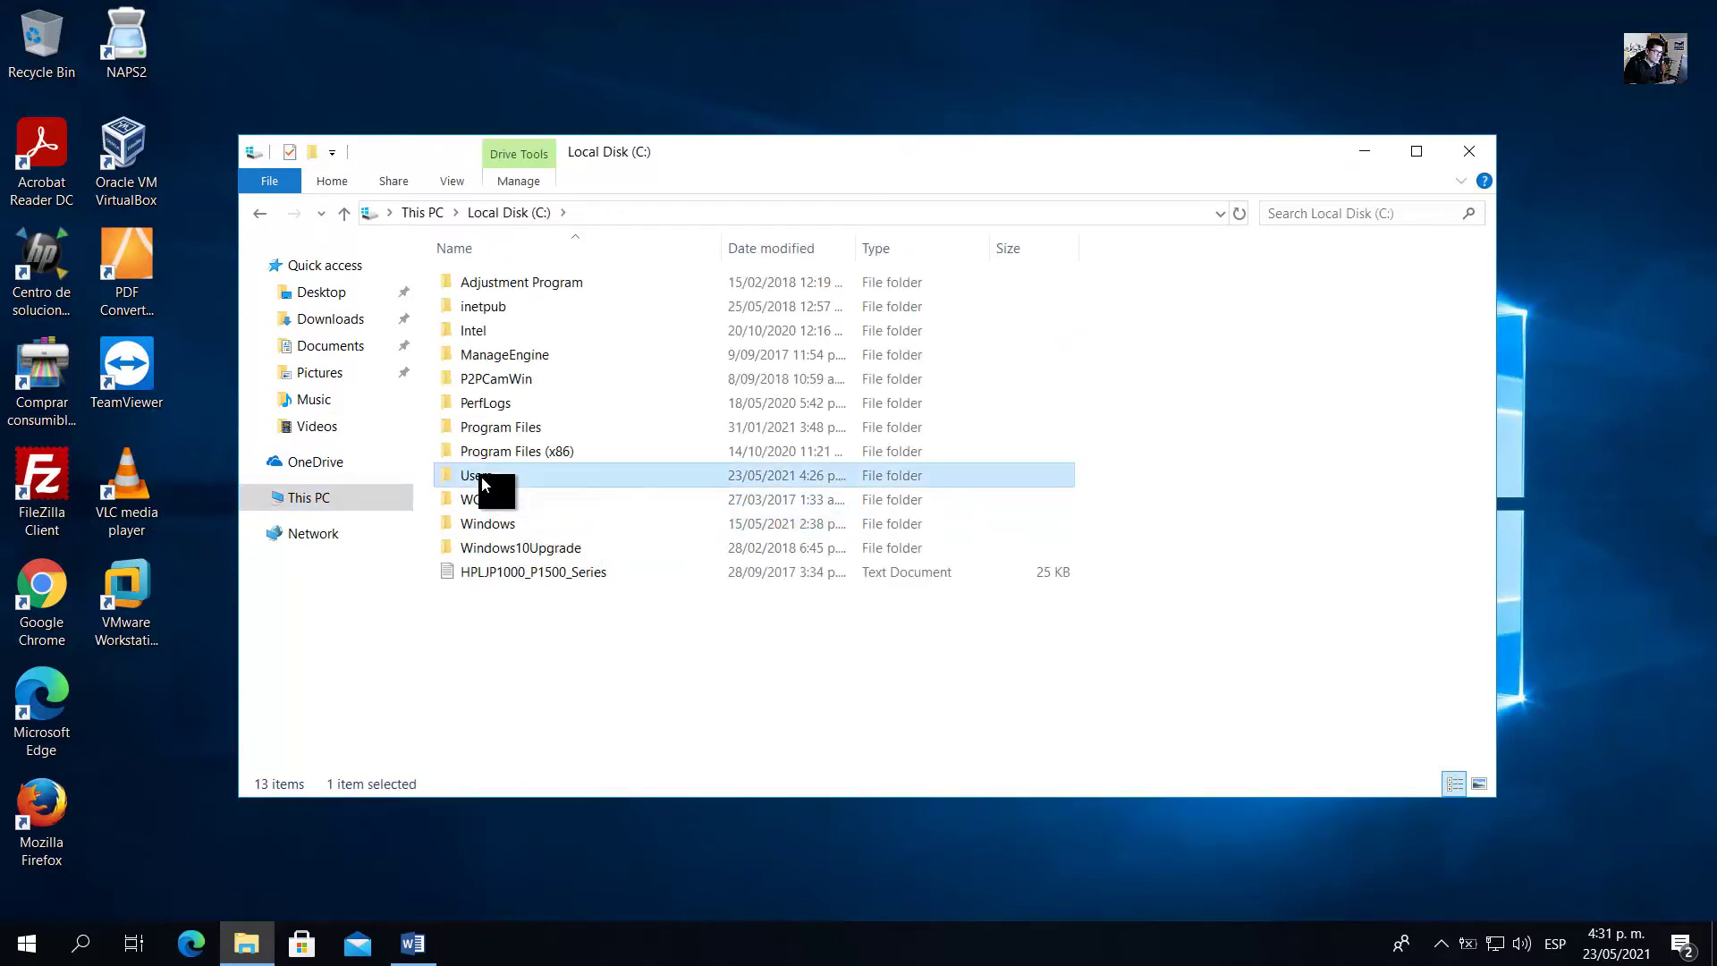
{"action": "left_click_drag", "start_coordinate": [514, 371], "coordinate": [566, 405]}
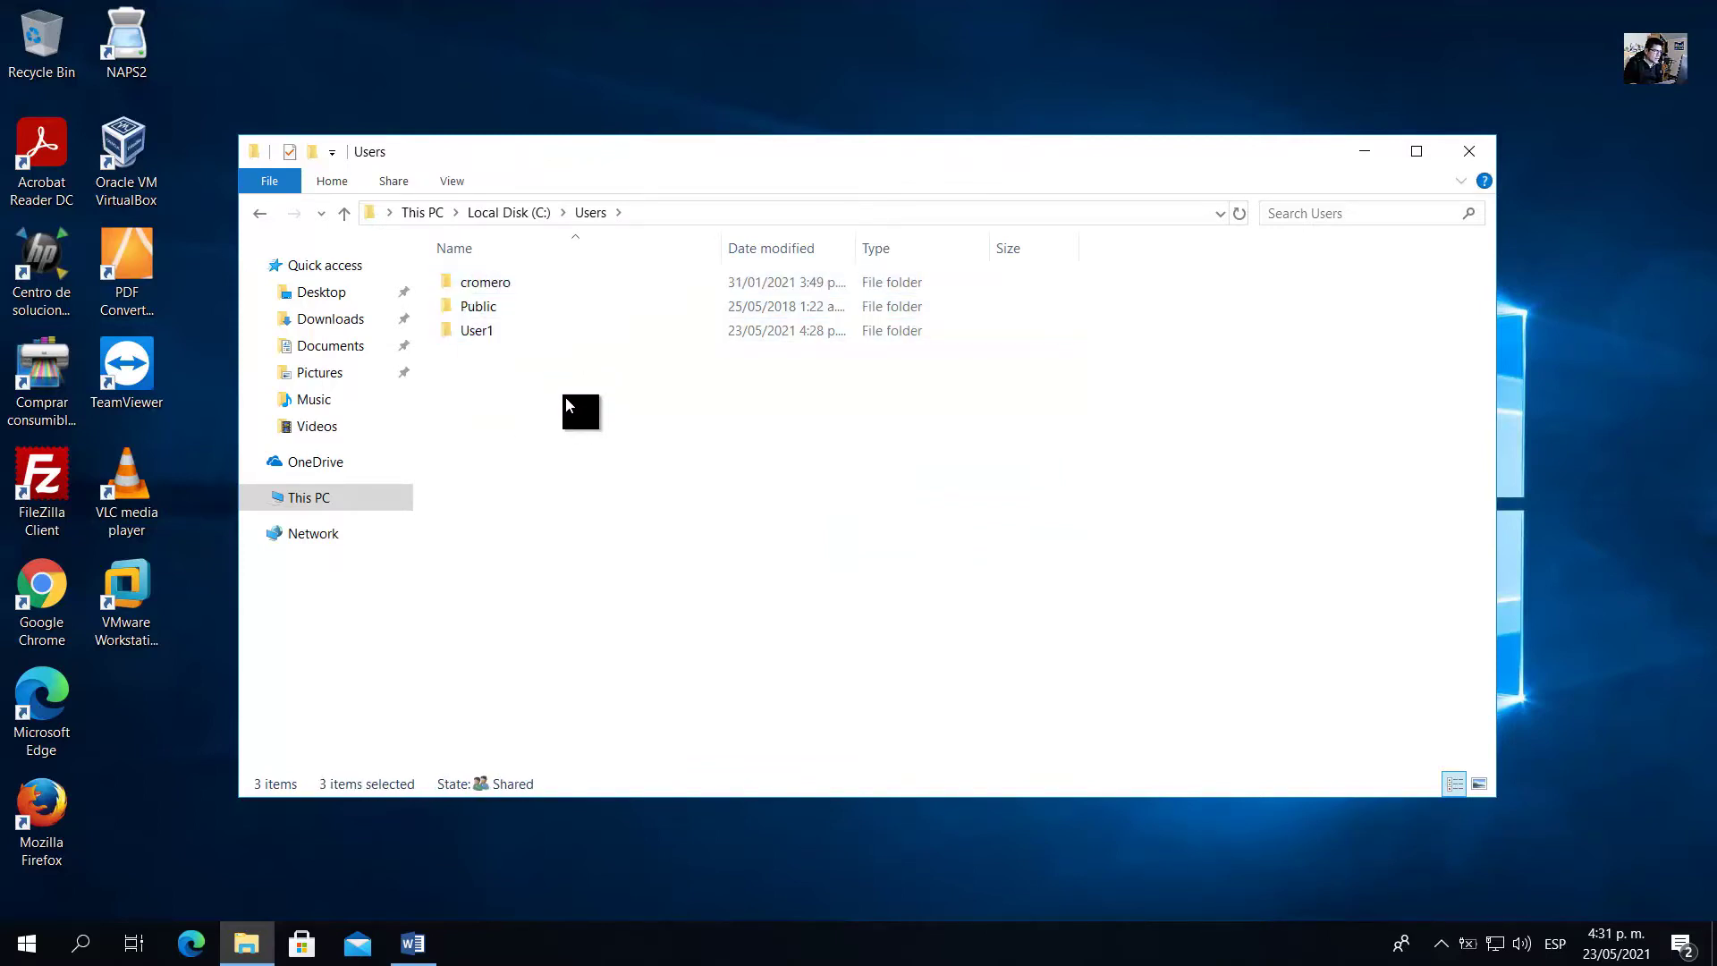
{"action": "left_click", "coordinate": [503, 288]}
{"action": "left_click", "coordinate": [494, 304]}
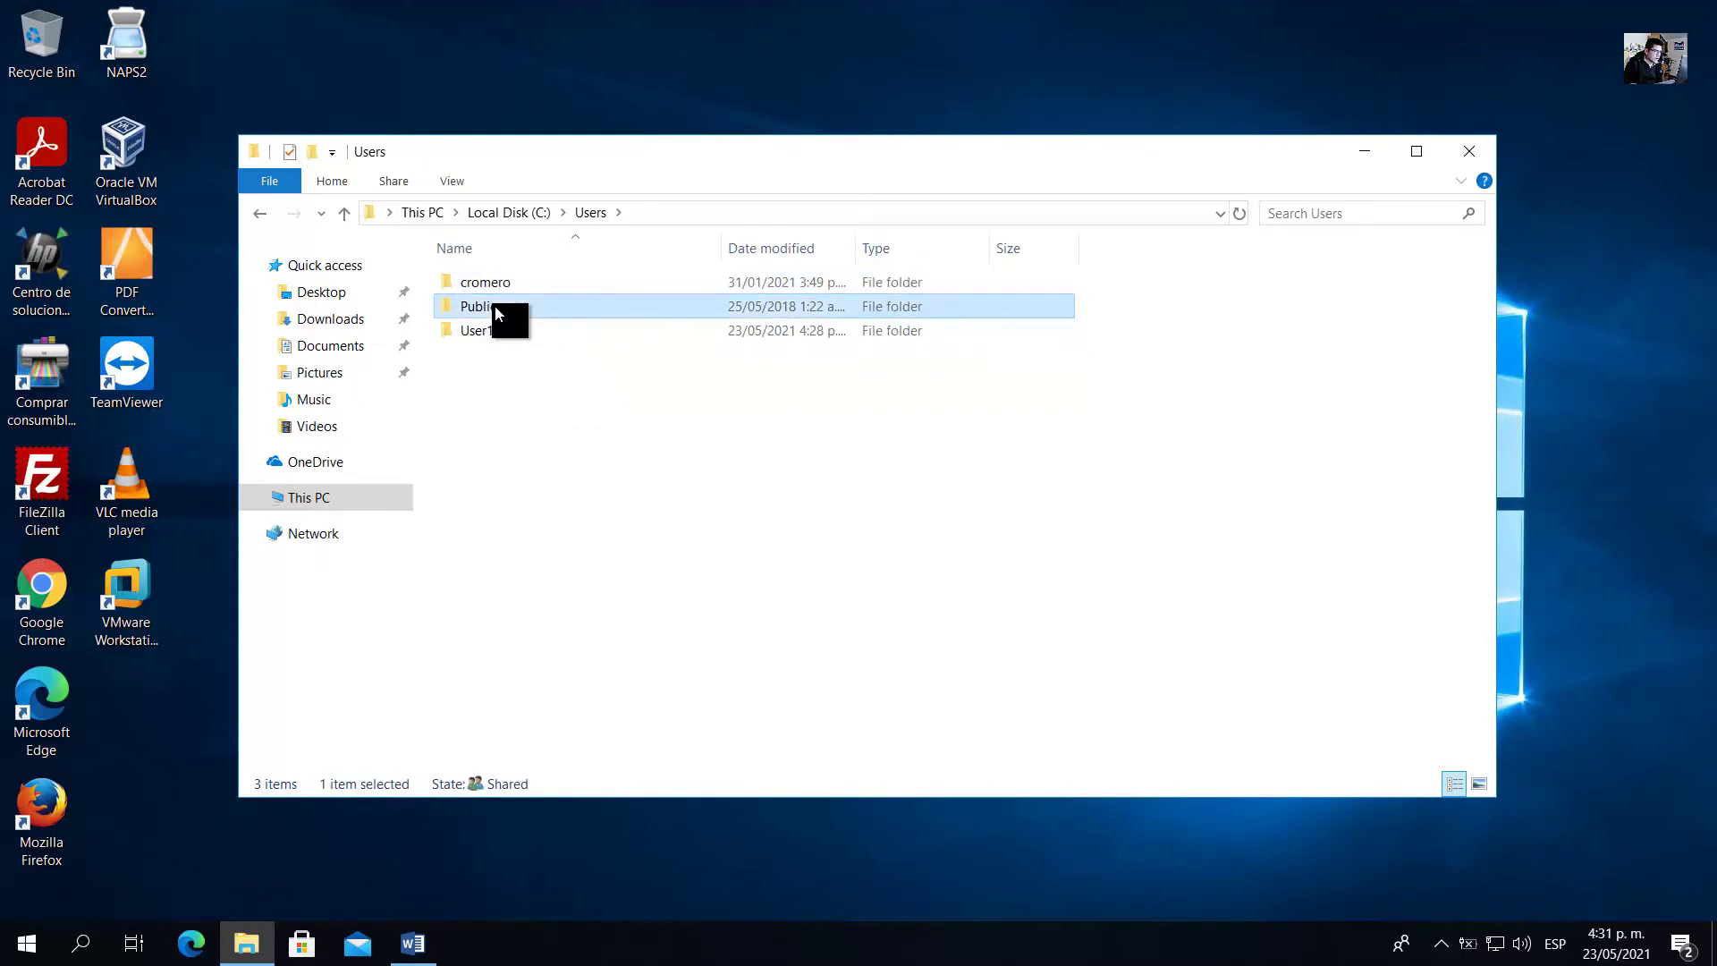
{"action": "left_click", "coordinate": [484, 333]}
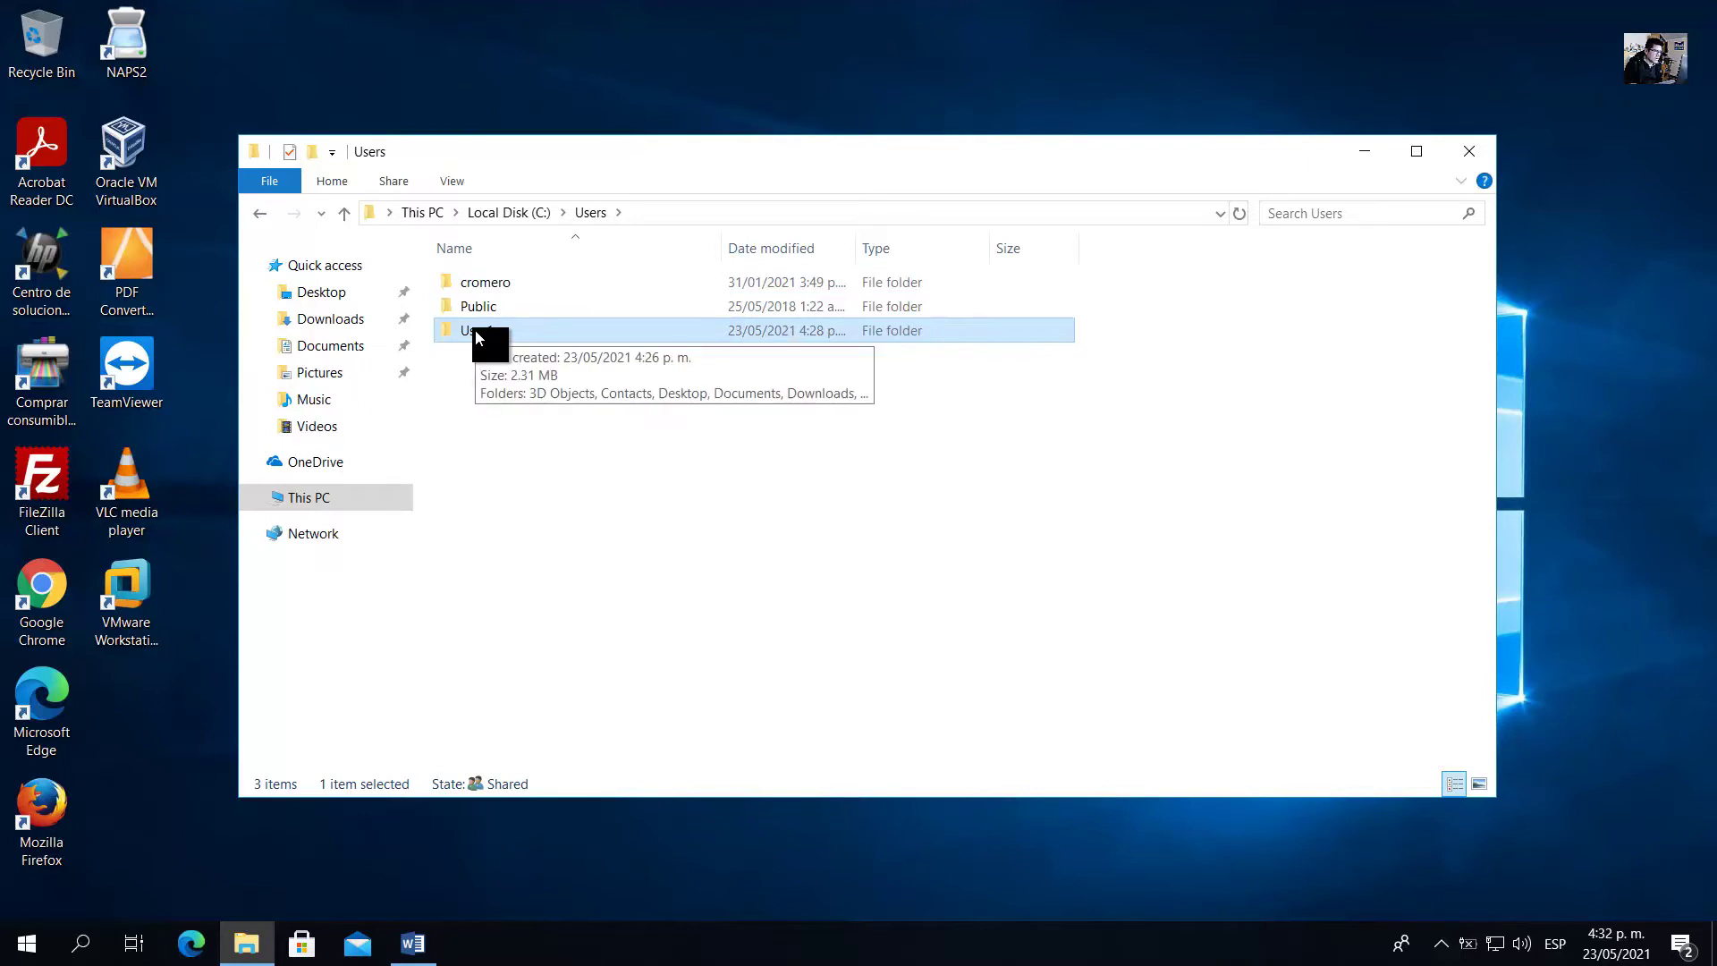
Step: Open the User1 folder's Security properties and highlight step i's full-control question in Word
{"action": "right_click", "coordinate": [475, 330]}
{"action": "left_click", "coordinate": [619, 905]}
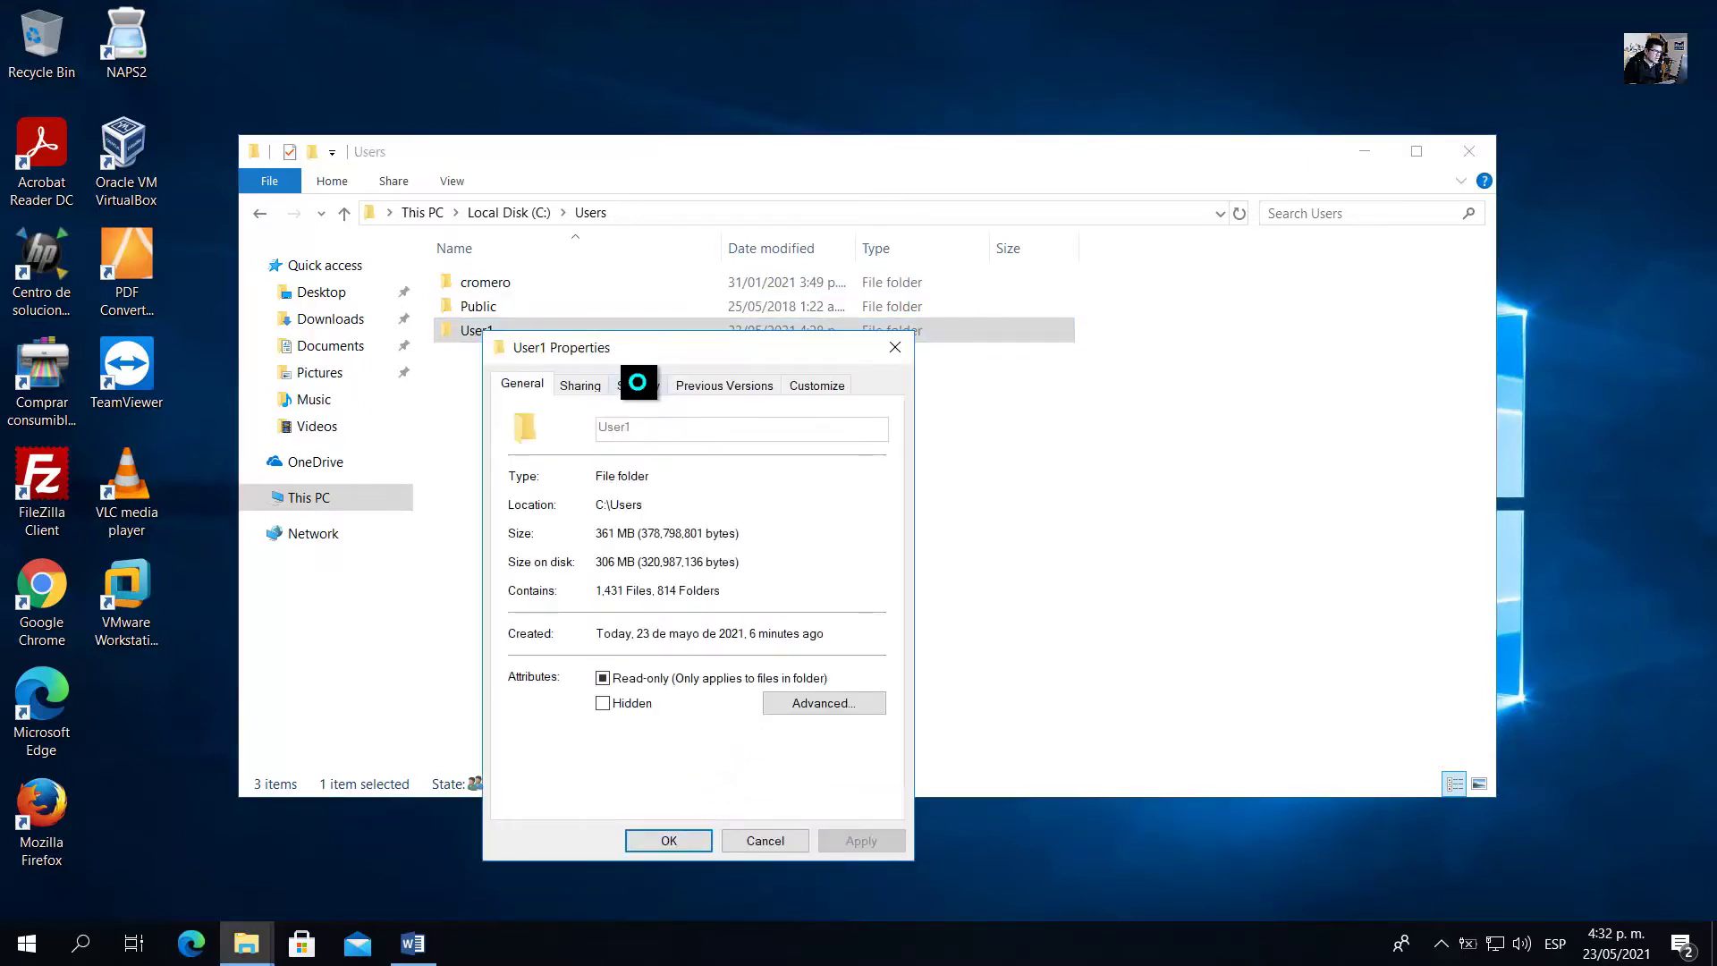
{"action": "left_click", "coordinate": [638, 383]}
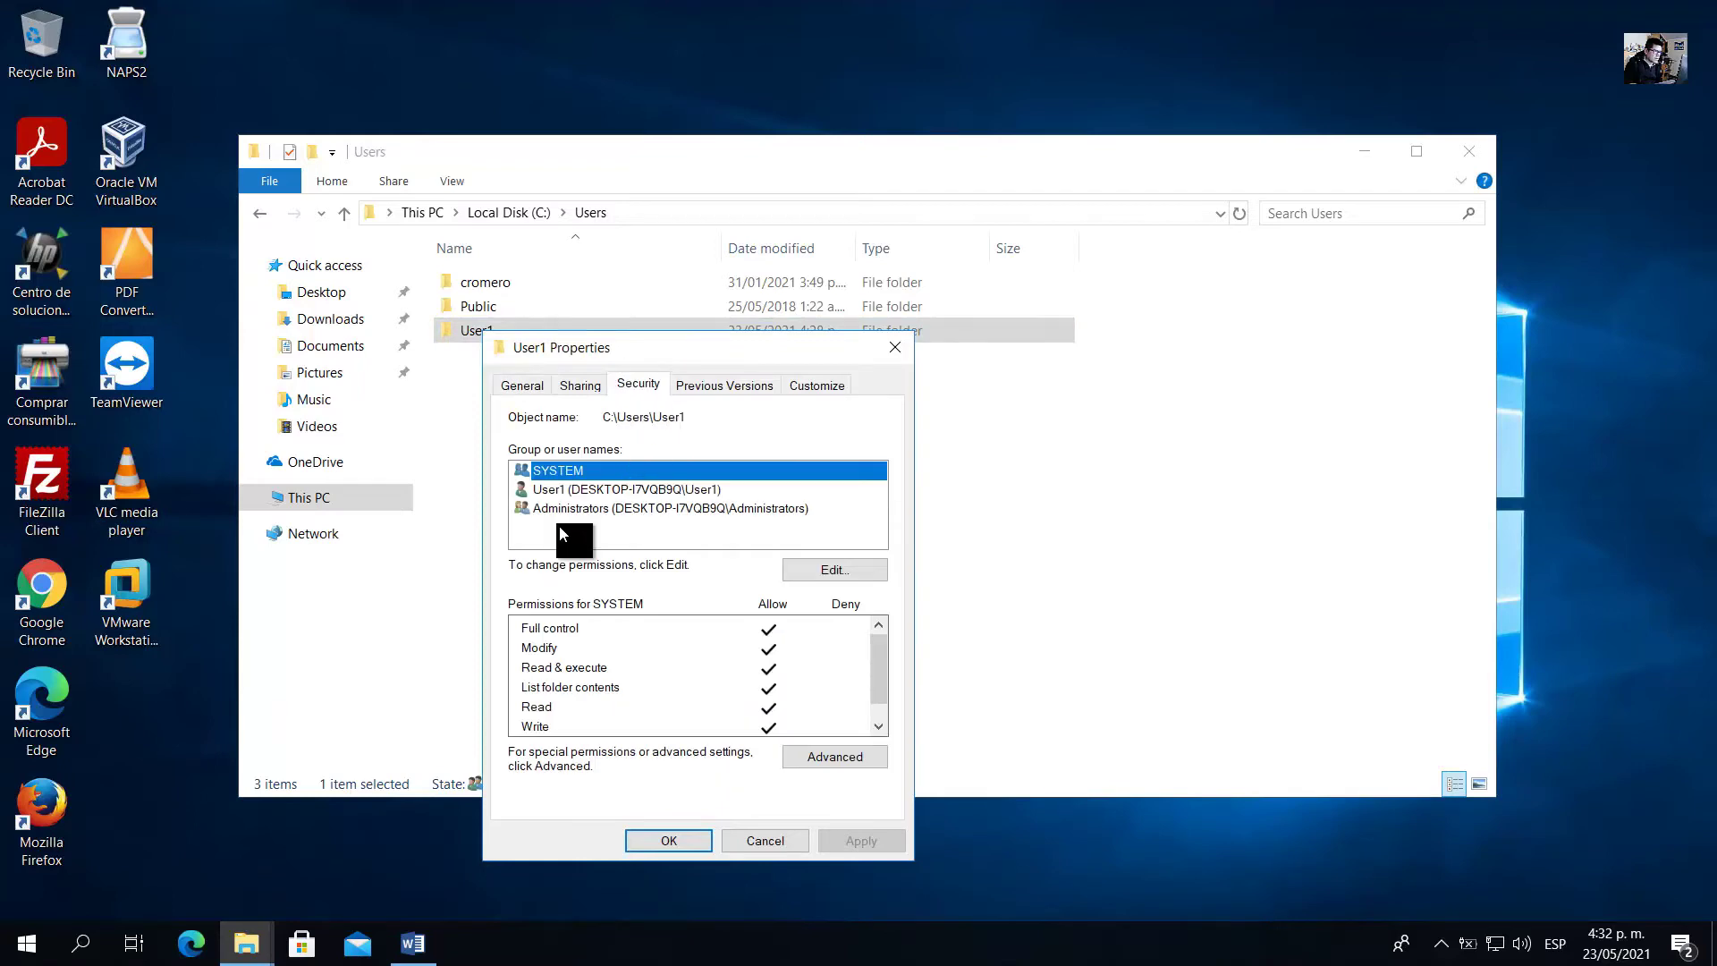
{"action": "left_click", "coordinate": [413, 944]}
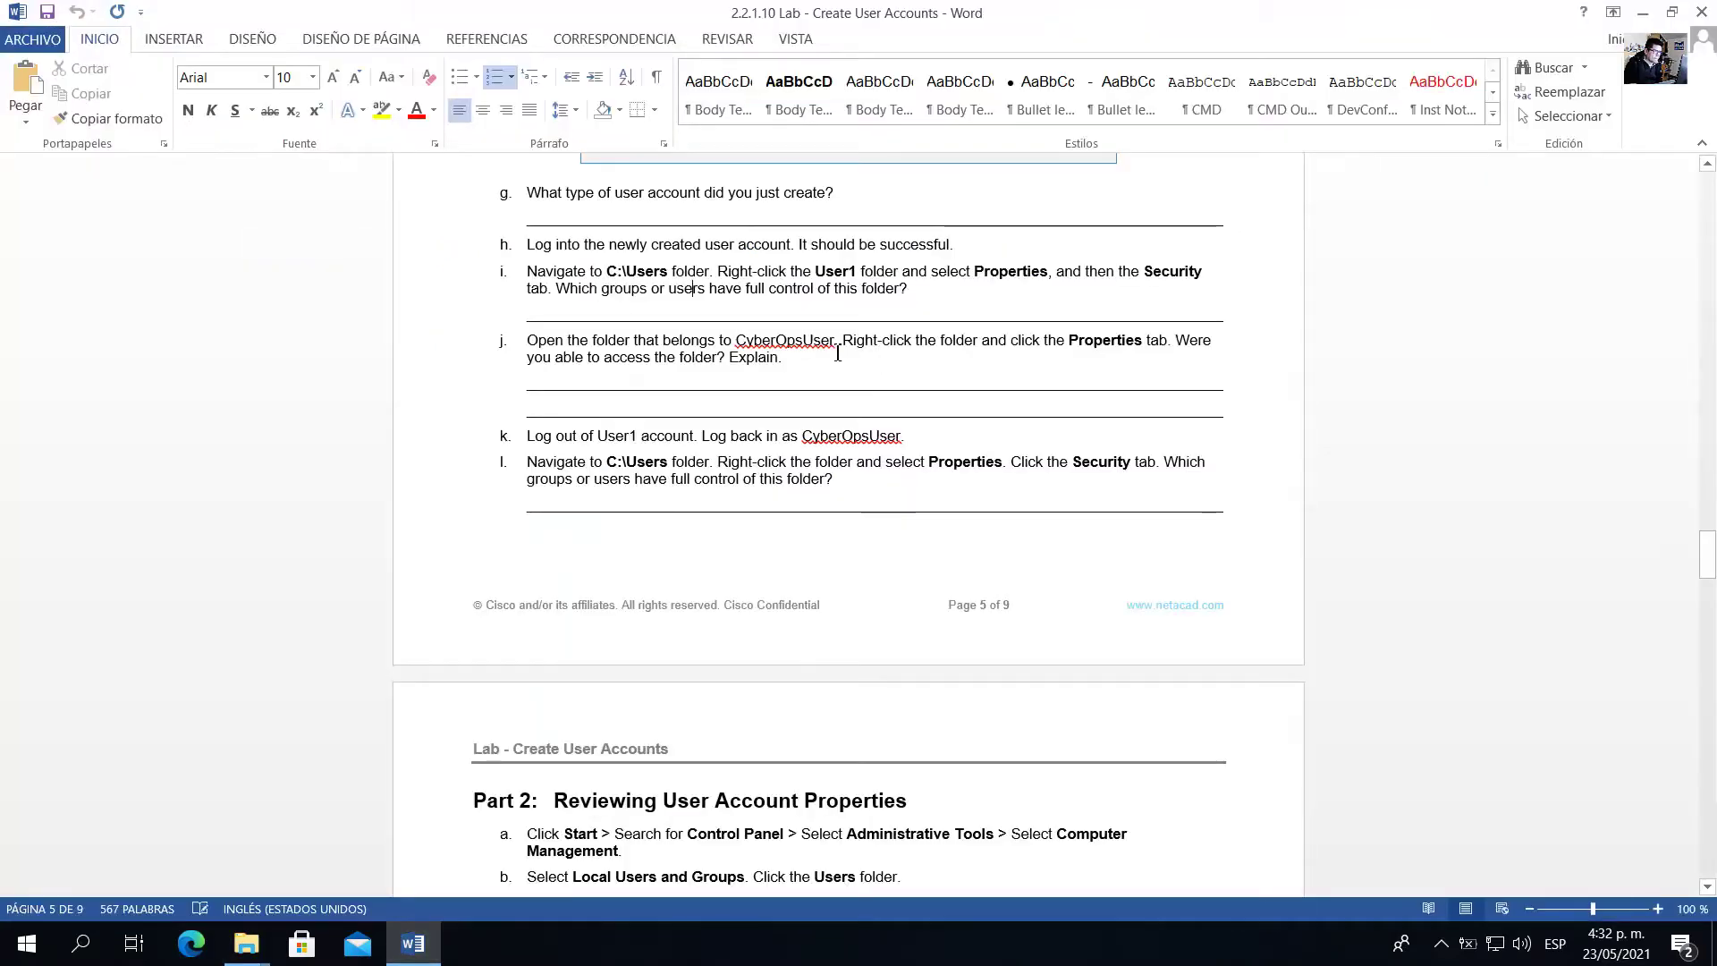
{"action": "left_click_drag", "start_coordinate": [557, 288], "coordinate": [905, 289]}
Step: Confirm SYSTEM, User1 and Administrators each have Full control on the User1 folder
{"action": "key", "text": "alt+Tab"}
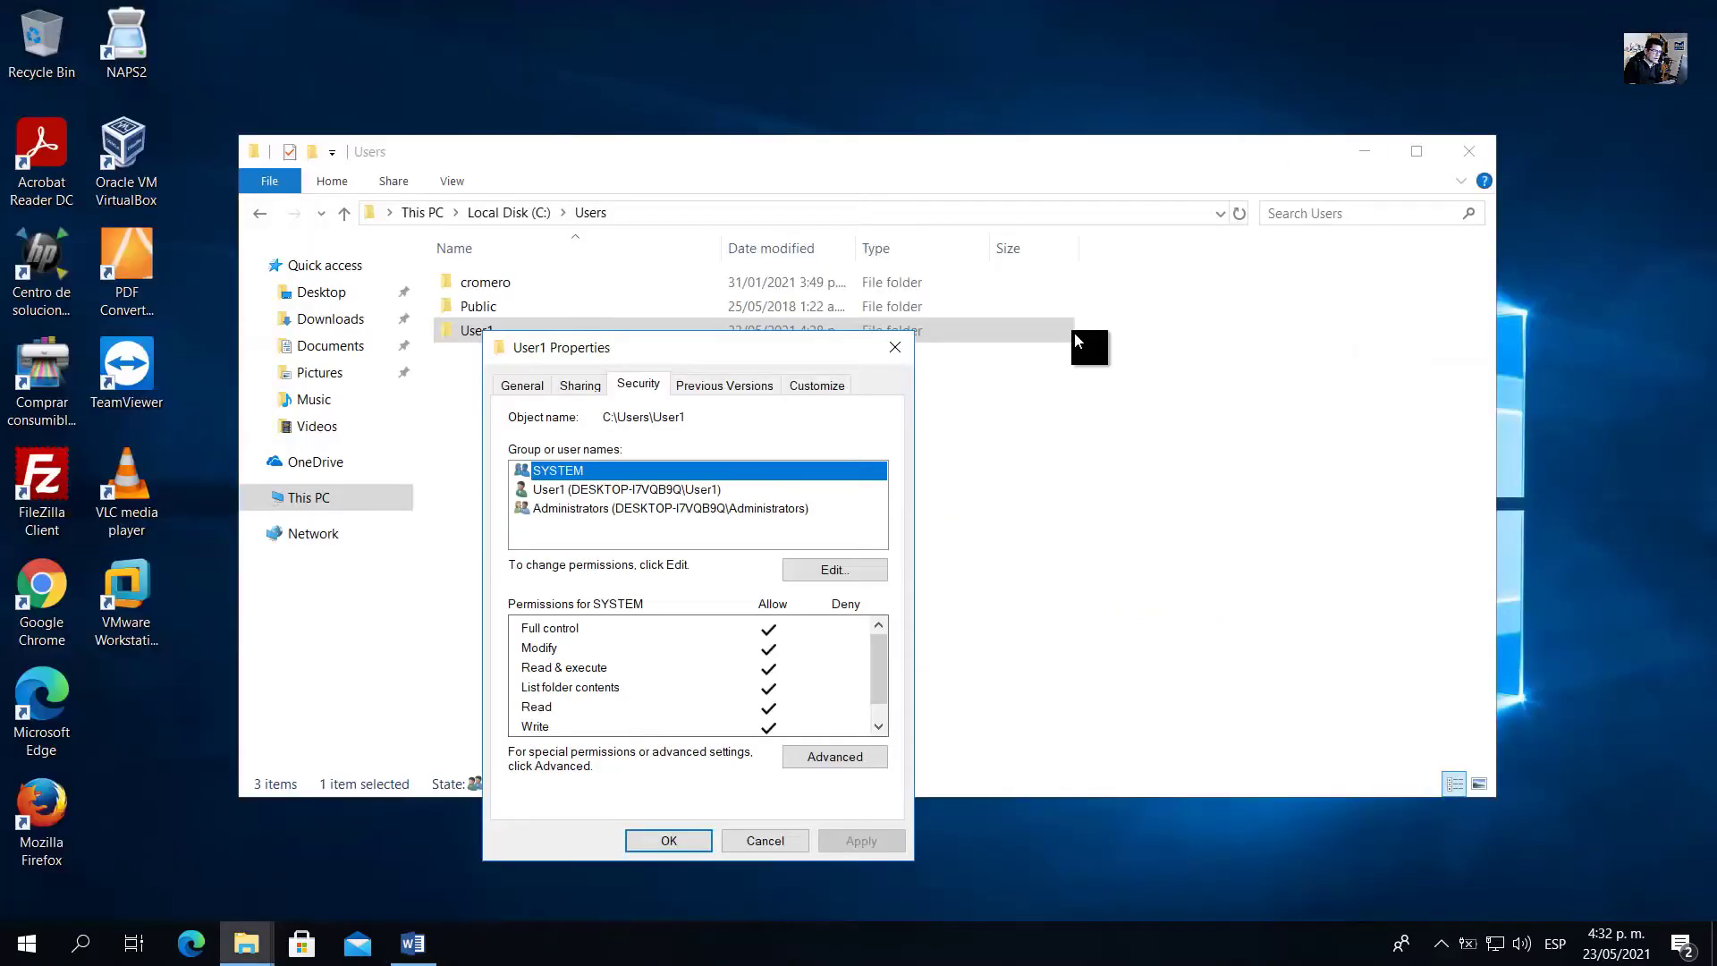
{"action": "left_click", "coordinate": [867, 673]}
{"action": "left_click", "coordinate": [557, 470]}
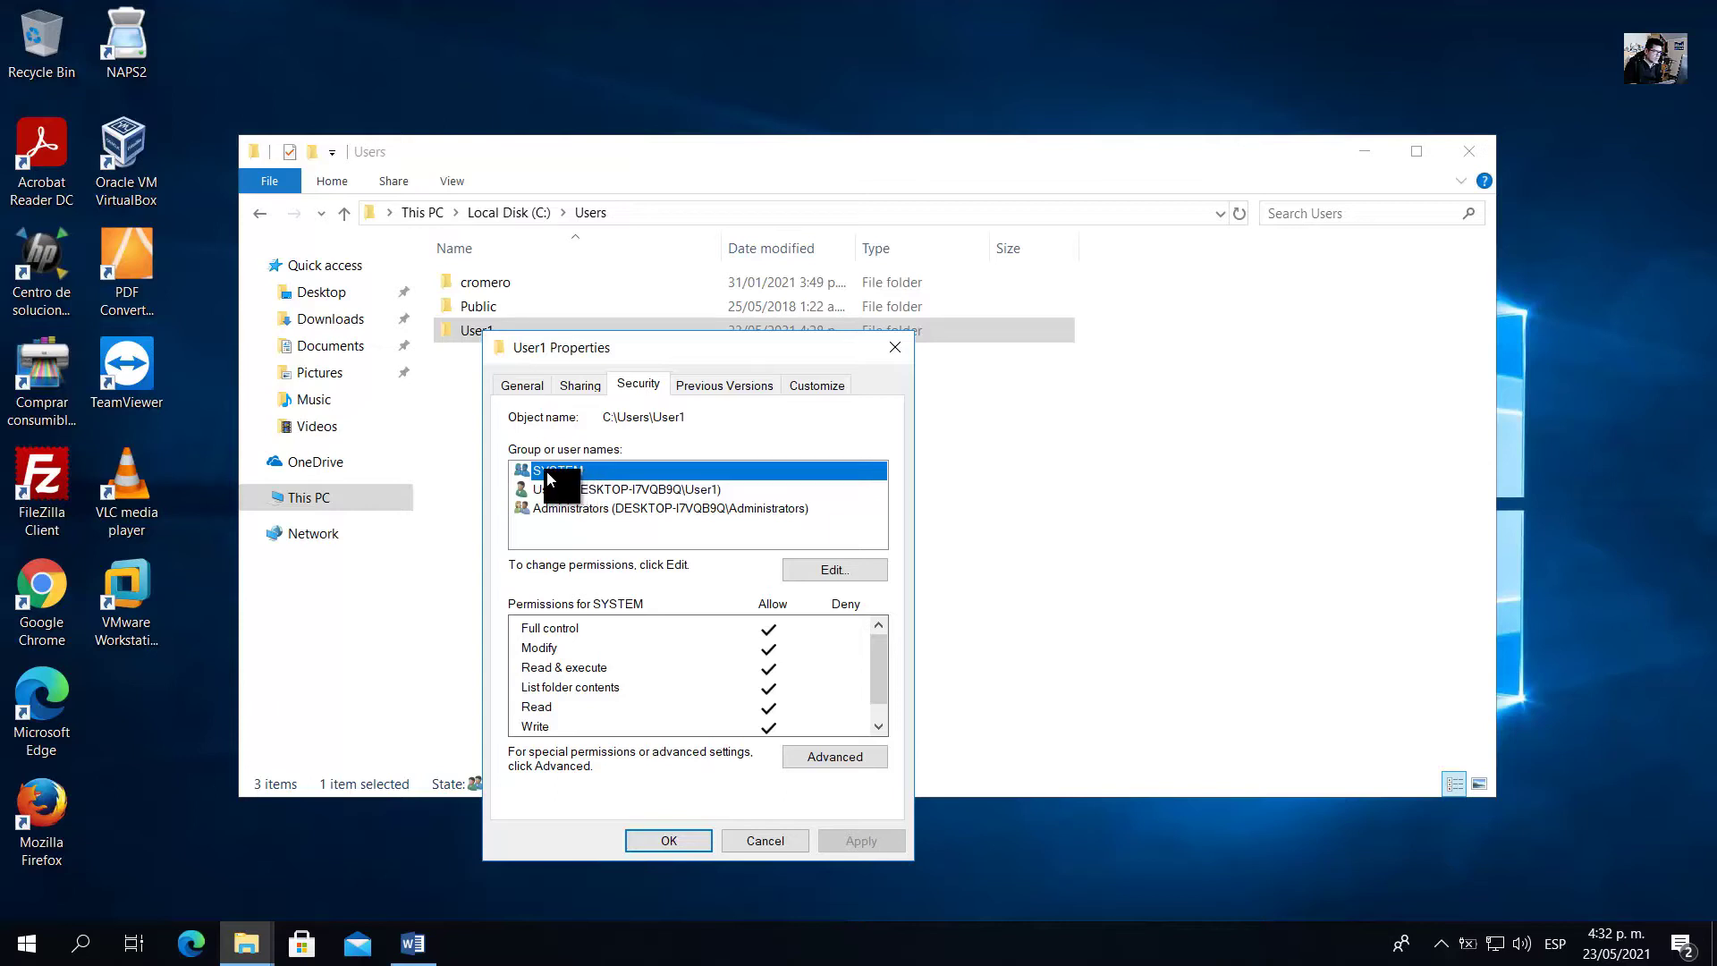
{"action": "left_click", "coordinate": [554, 628]}
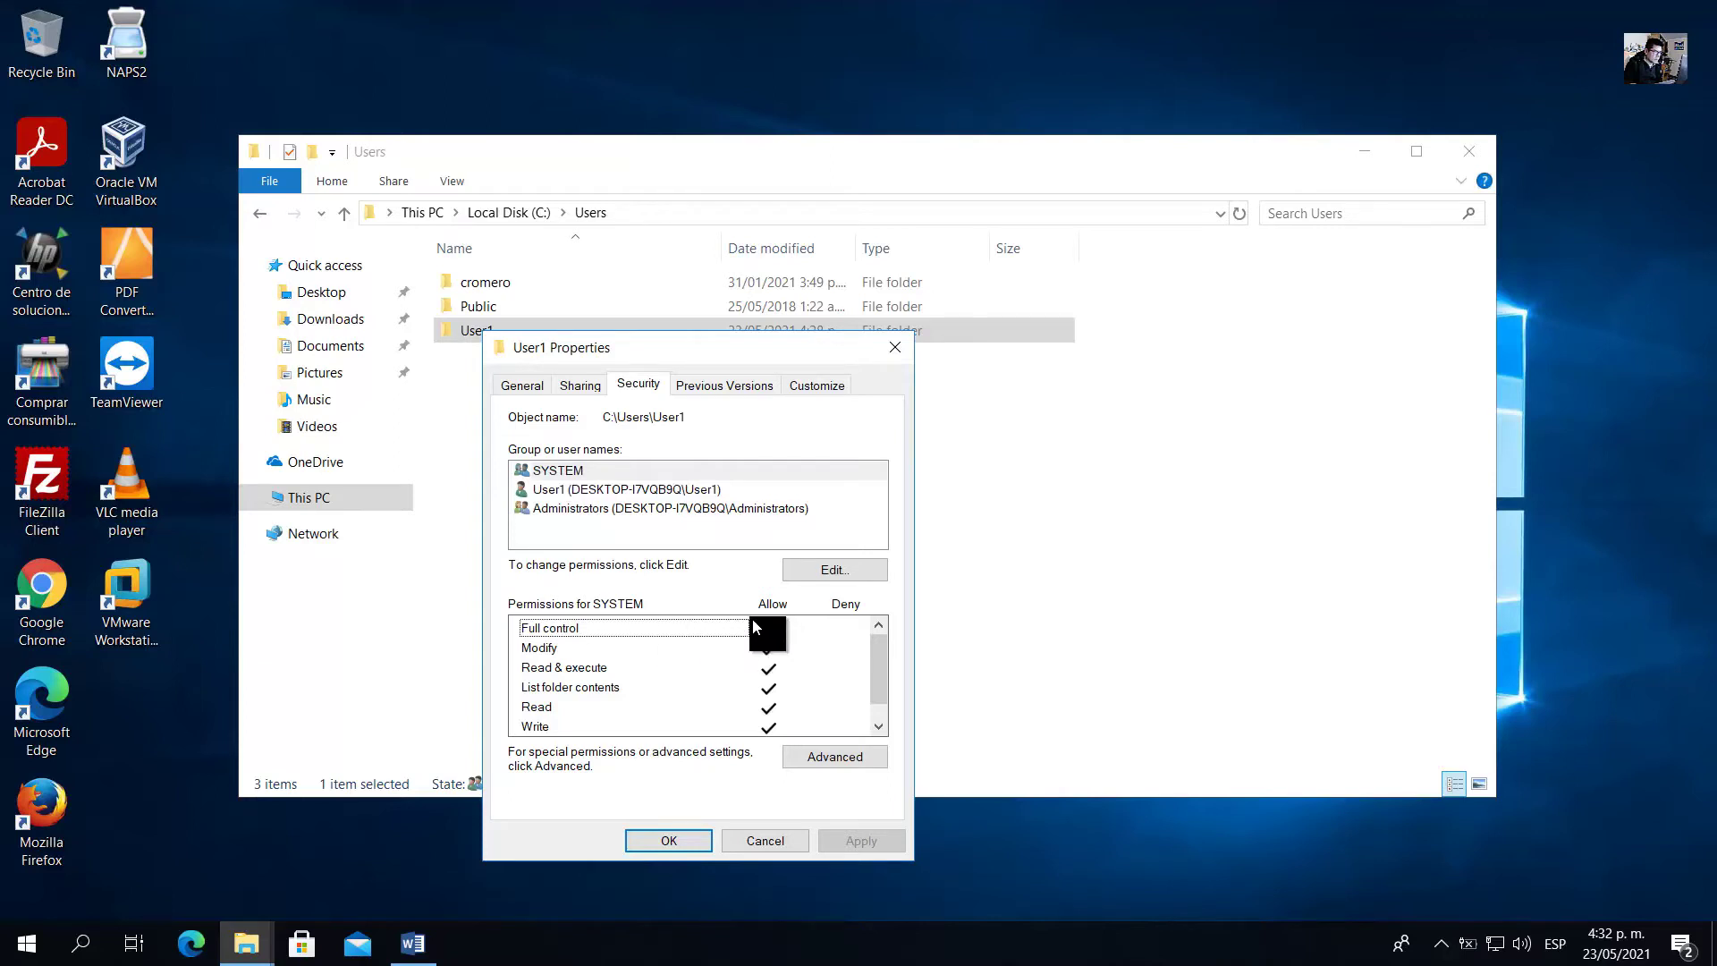
{"action": "left_click", "coordinate": [569, 490]}
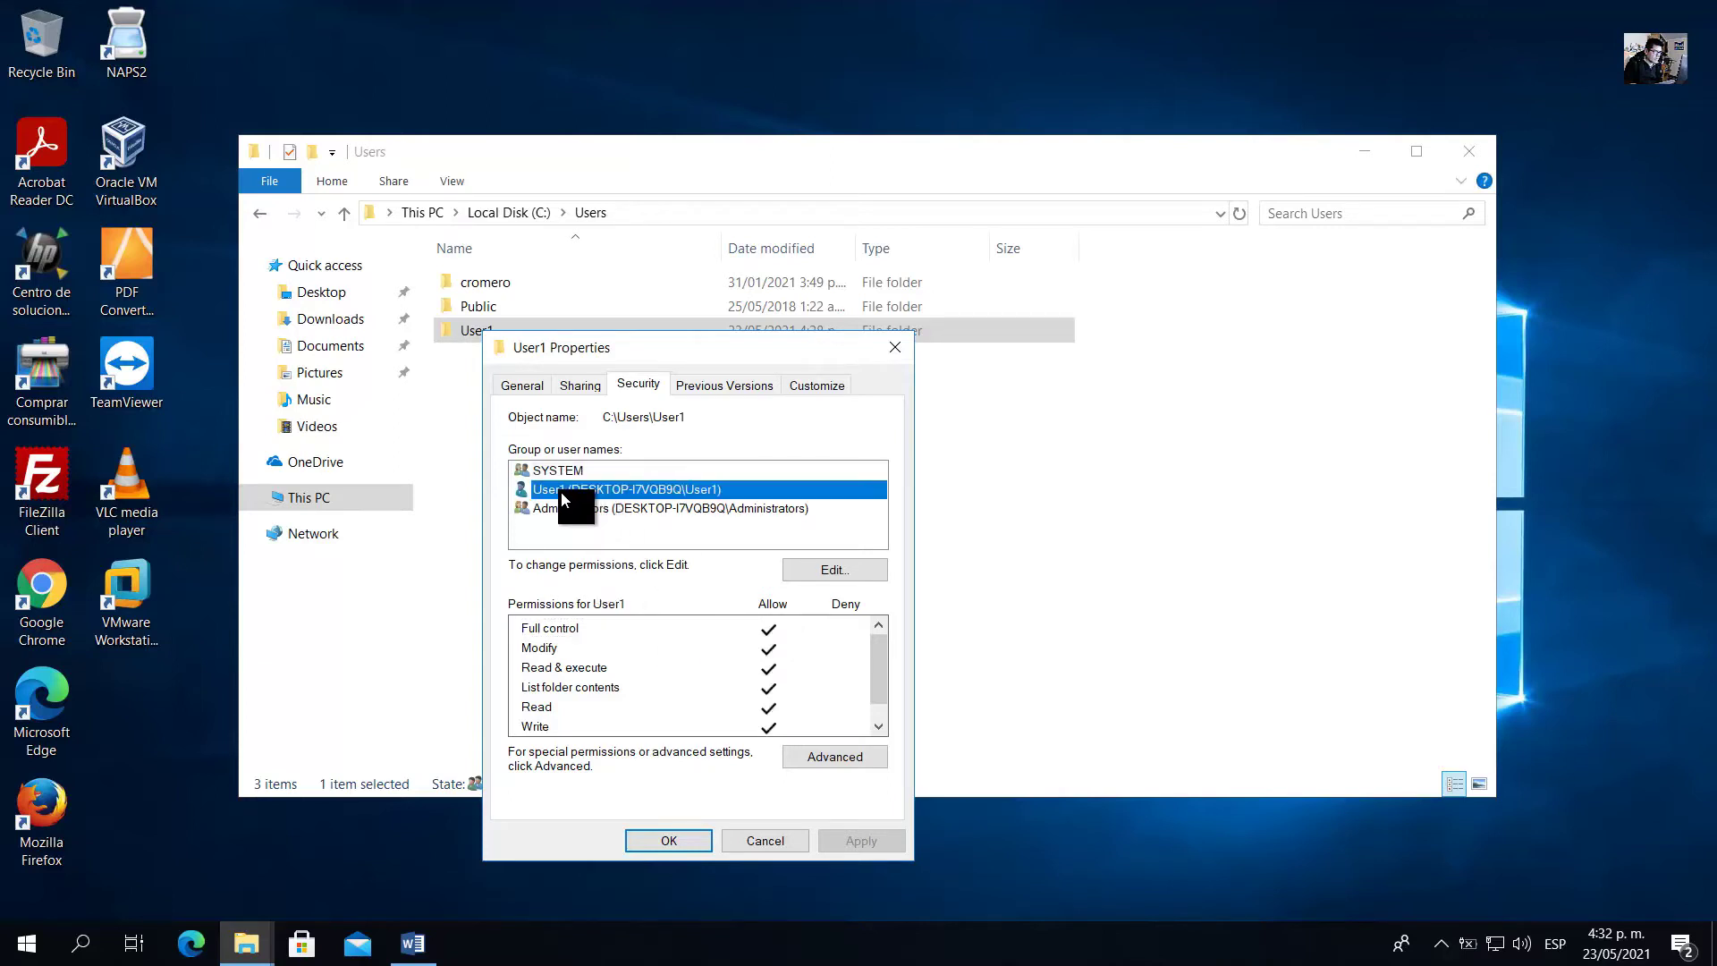
{"action": "left_click", "coordinate": [606, 630]}
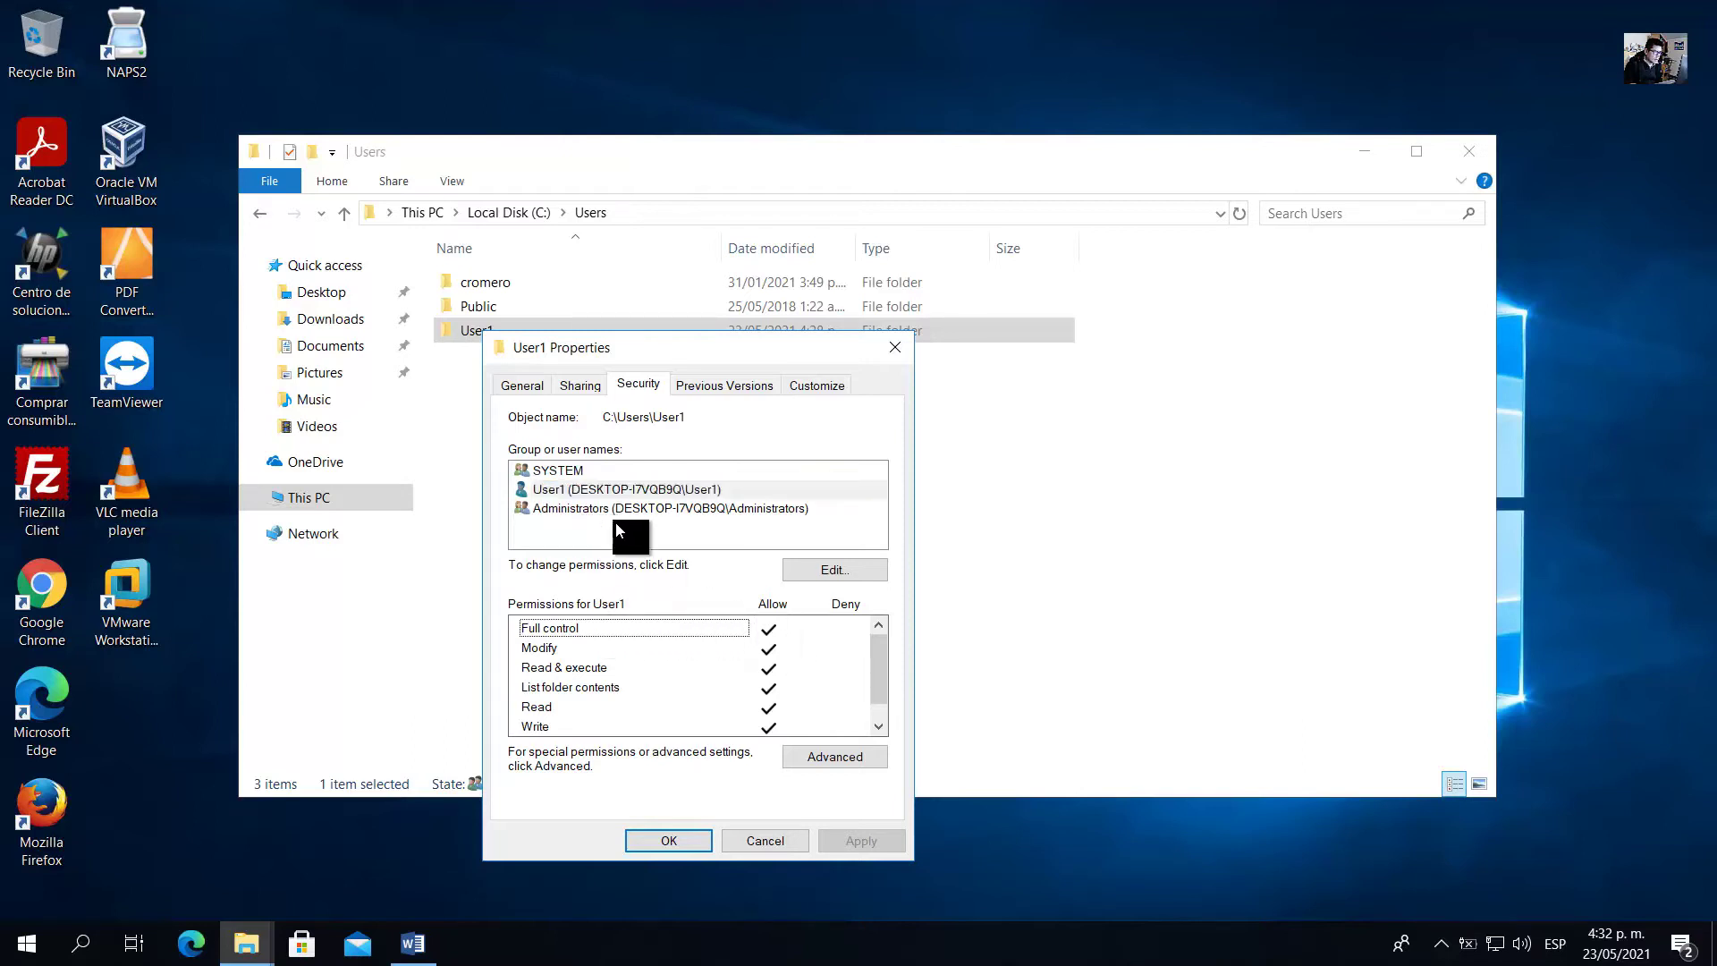
{"action": "left_click", "coordinate": [586, 510]}
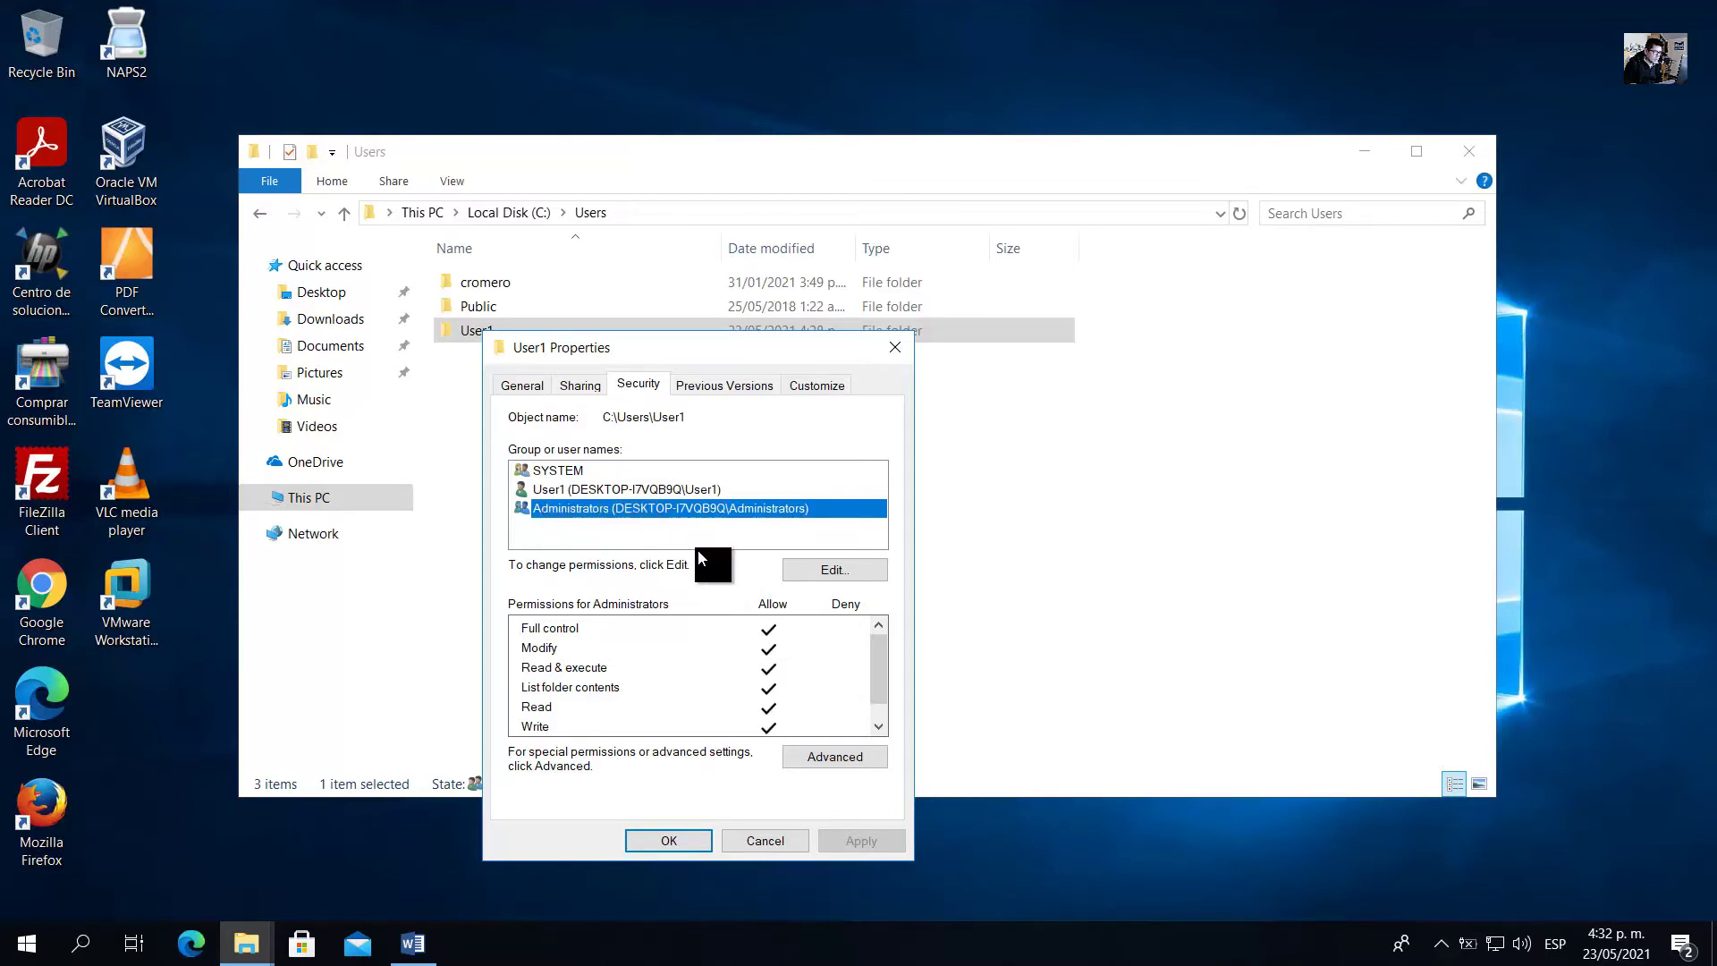
{"action": "left_click", "coordinate": [716, 630]}
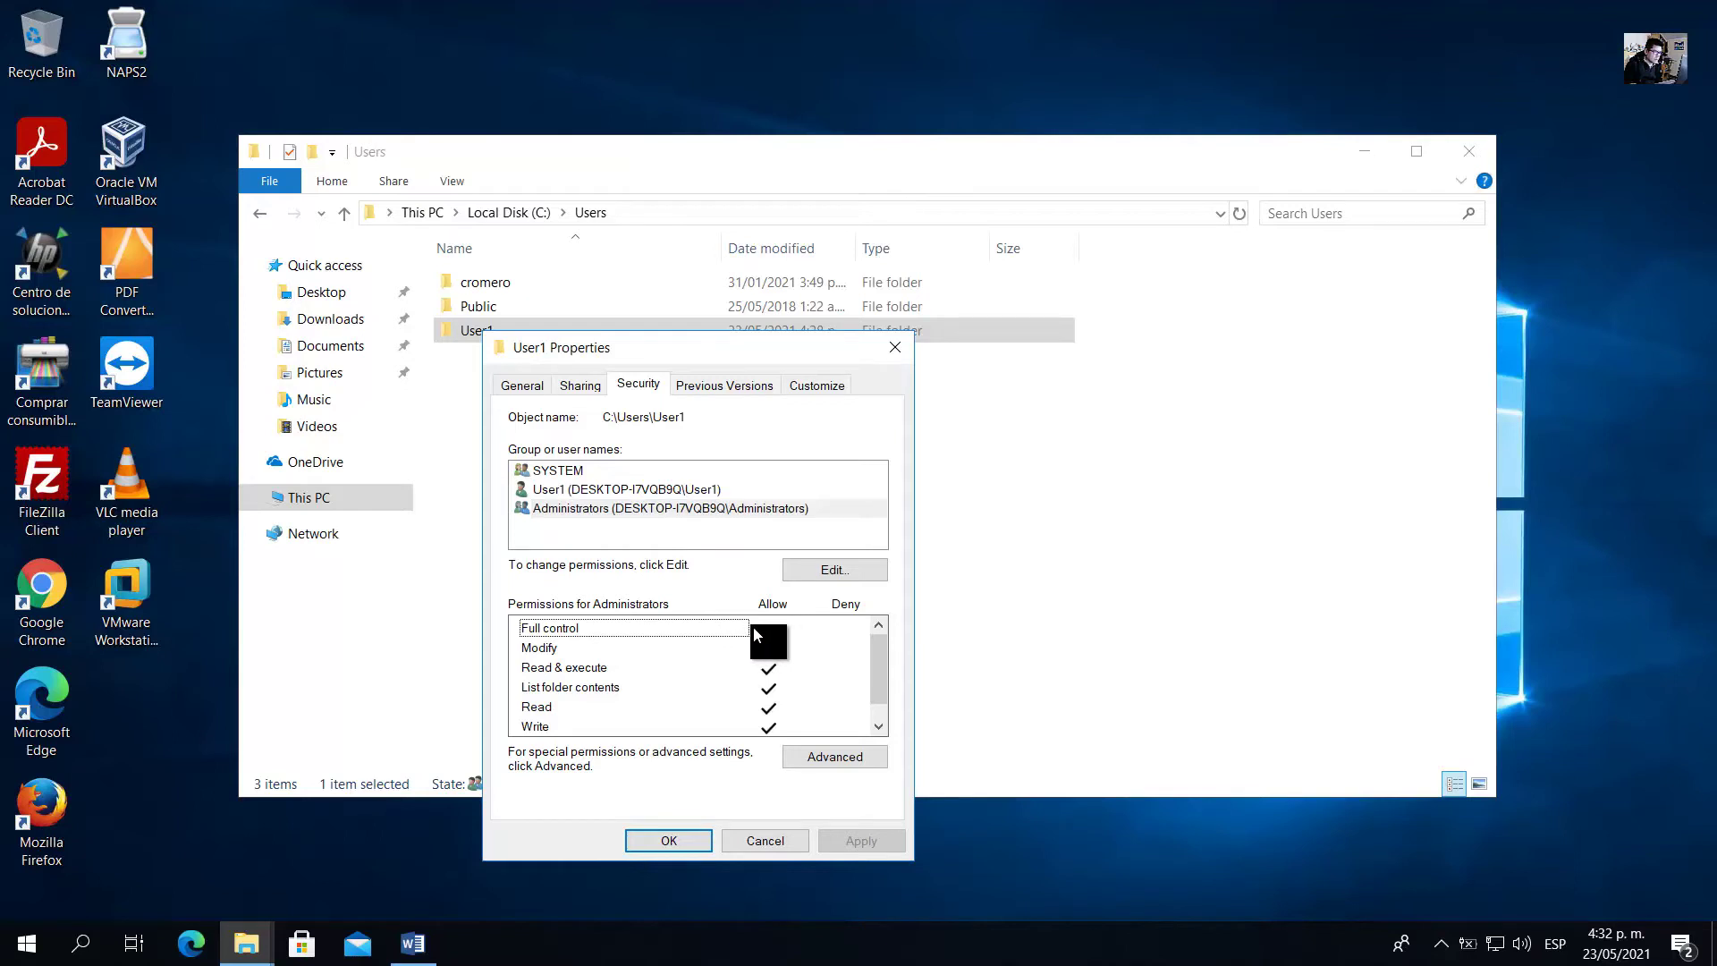
Step: Recheck SYSTEM, User1 and Administrators permissions, confirming Administrators' Full control
{"action": "left_click", "coordinate": [555, 471]}
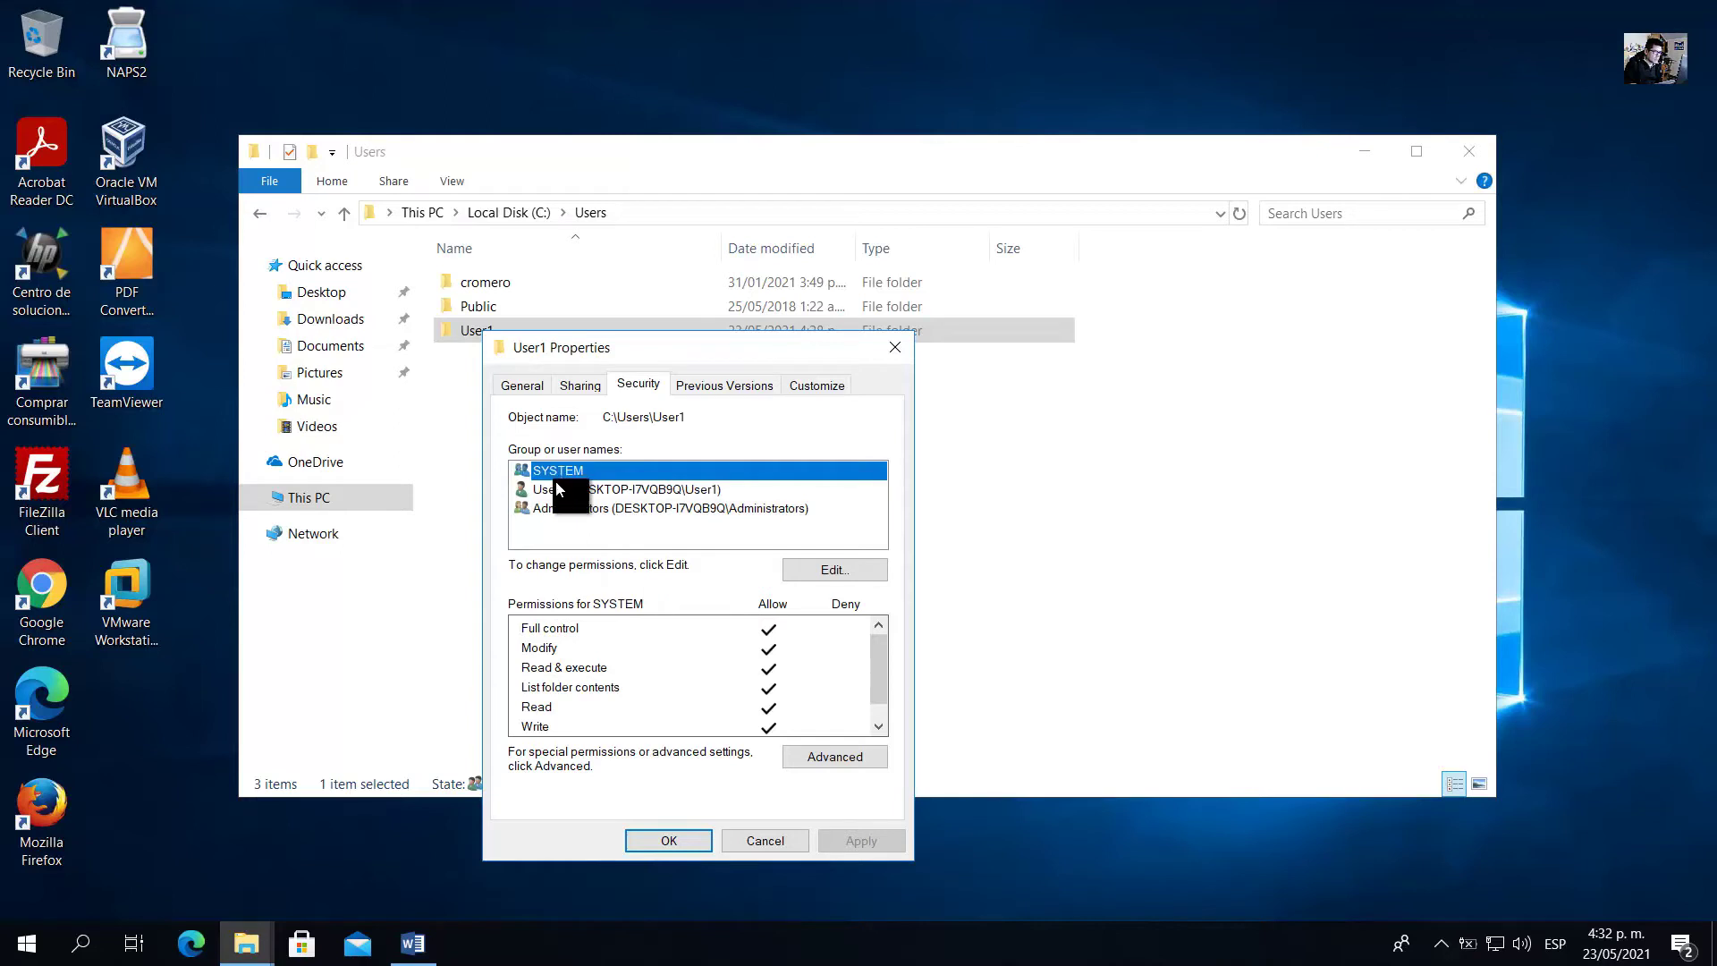
{"action": "left_click", "coordinate": [553, 490]}
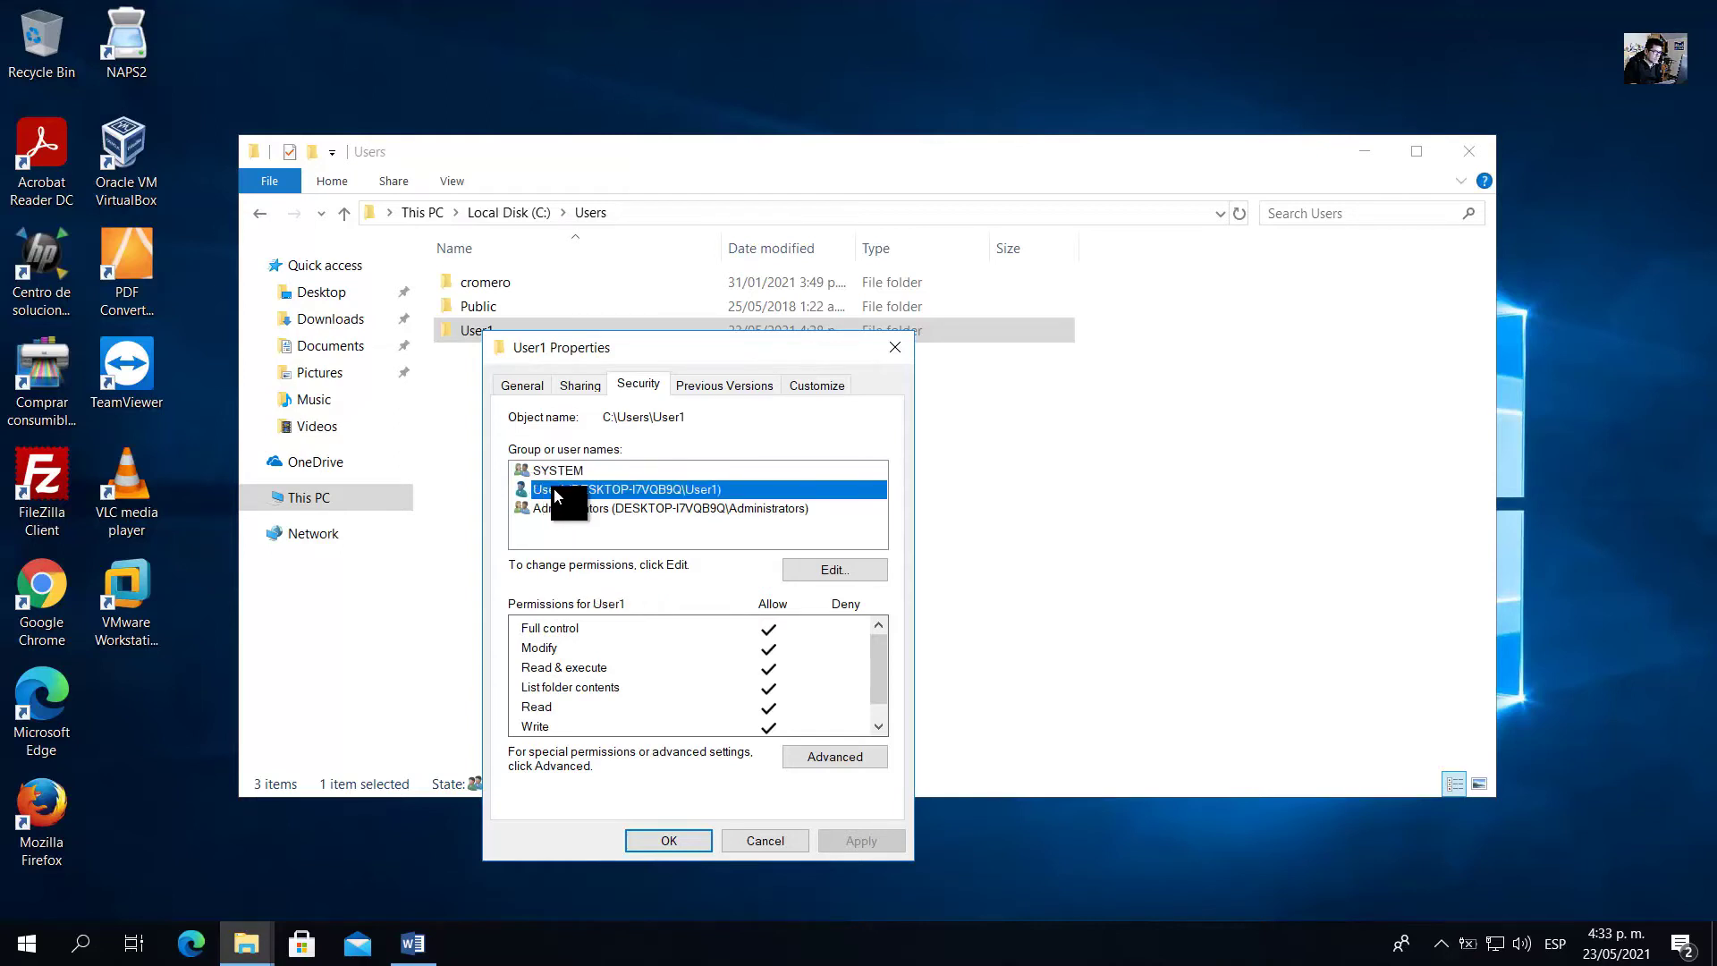
{"action": "left_click", "coordinate": [556, 508]}
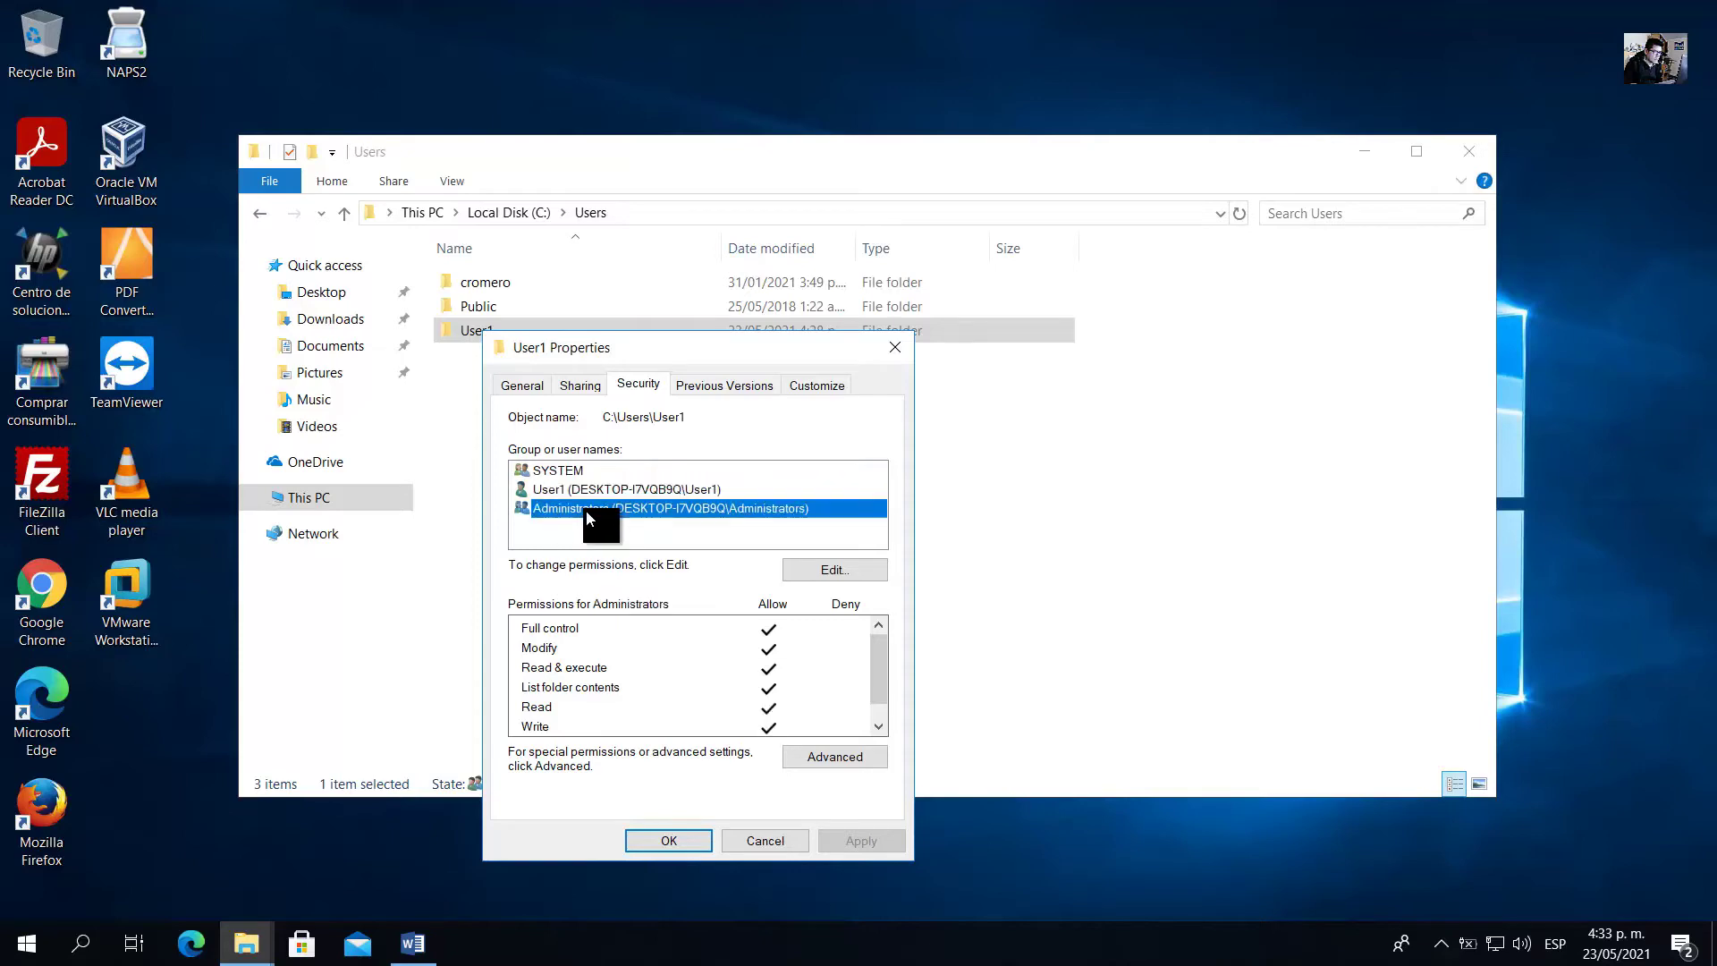
{"action": "left_click", "coordinate": [727, 628]}
Step: Reread step i's full-control question and bring back the User1 Properties dialog
{"action": "key", "text": "alt+Tab"}
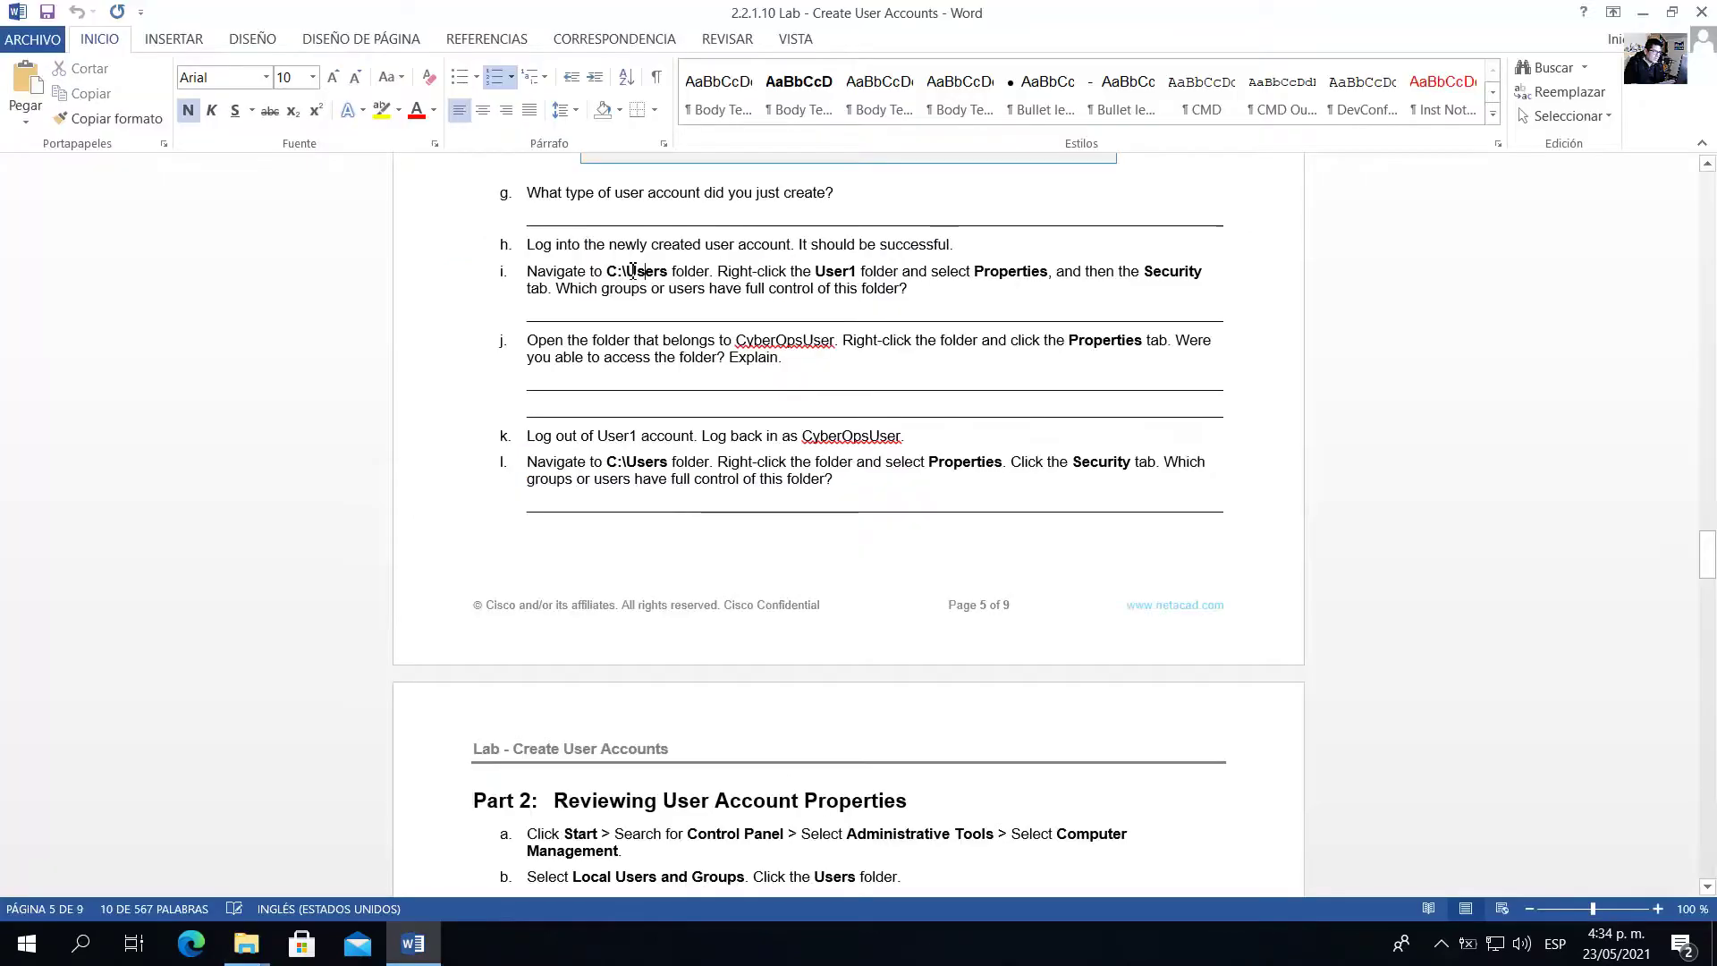
{"action": "left_click_drag", "start_coordinate": [555, 288], "coordinate": [902, 288]}
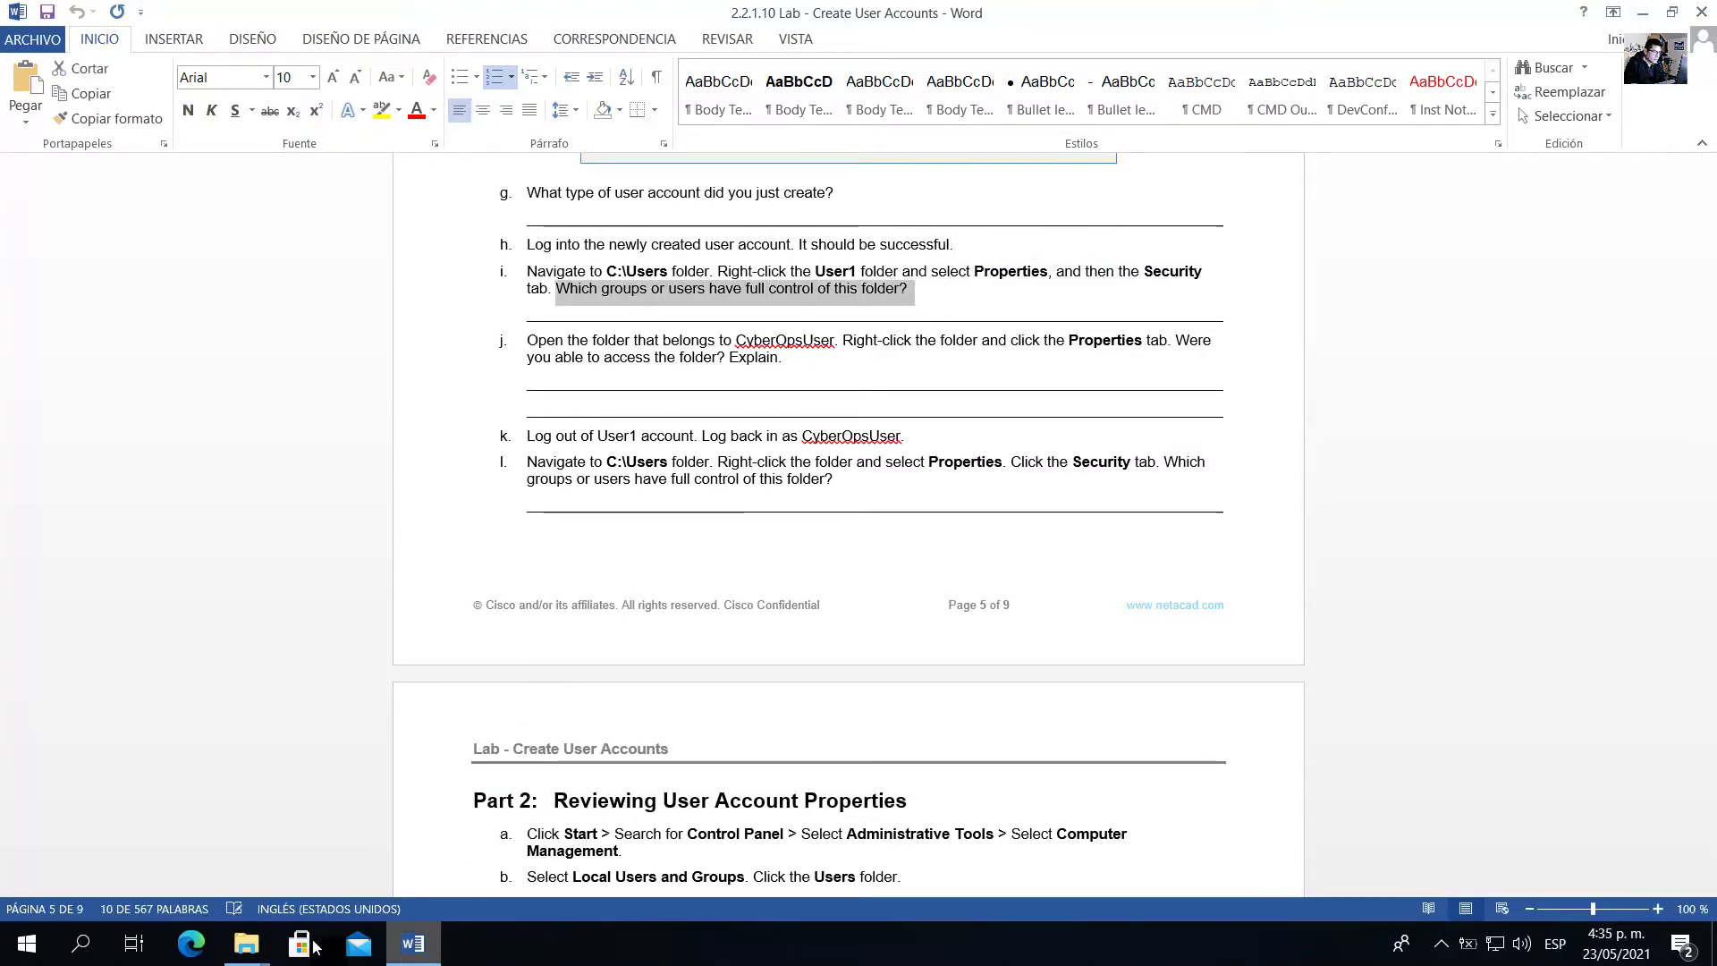
{"action": "left_click", "coordinate": [246, 943]}
{"action": "left_click", "coordinate": [399, 856]}
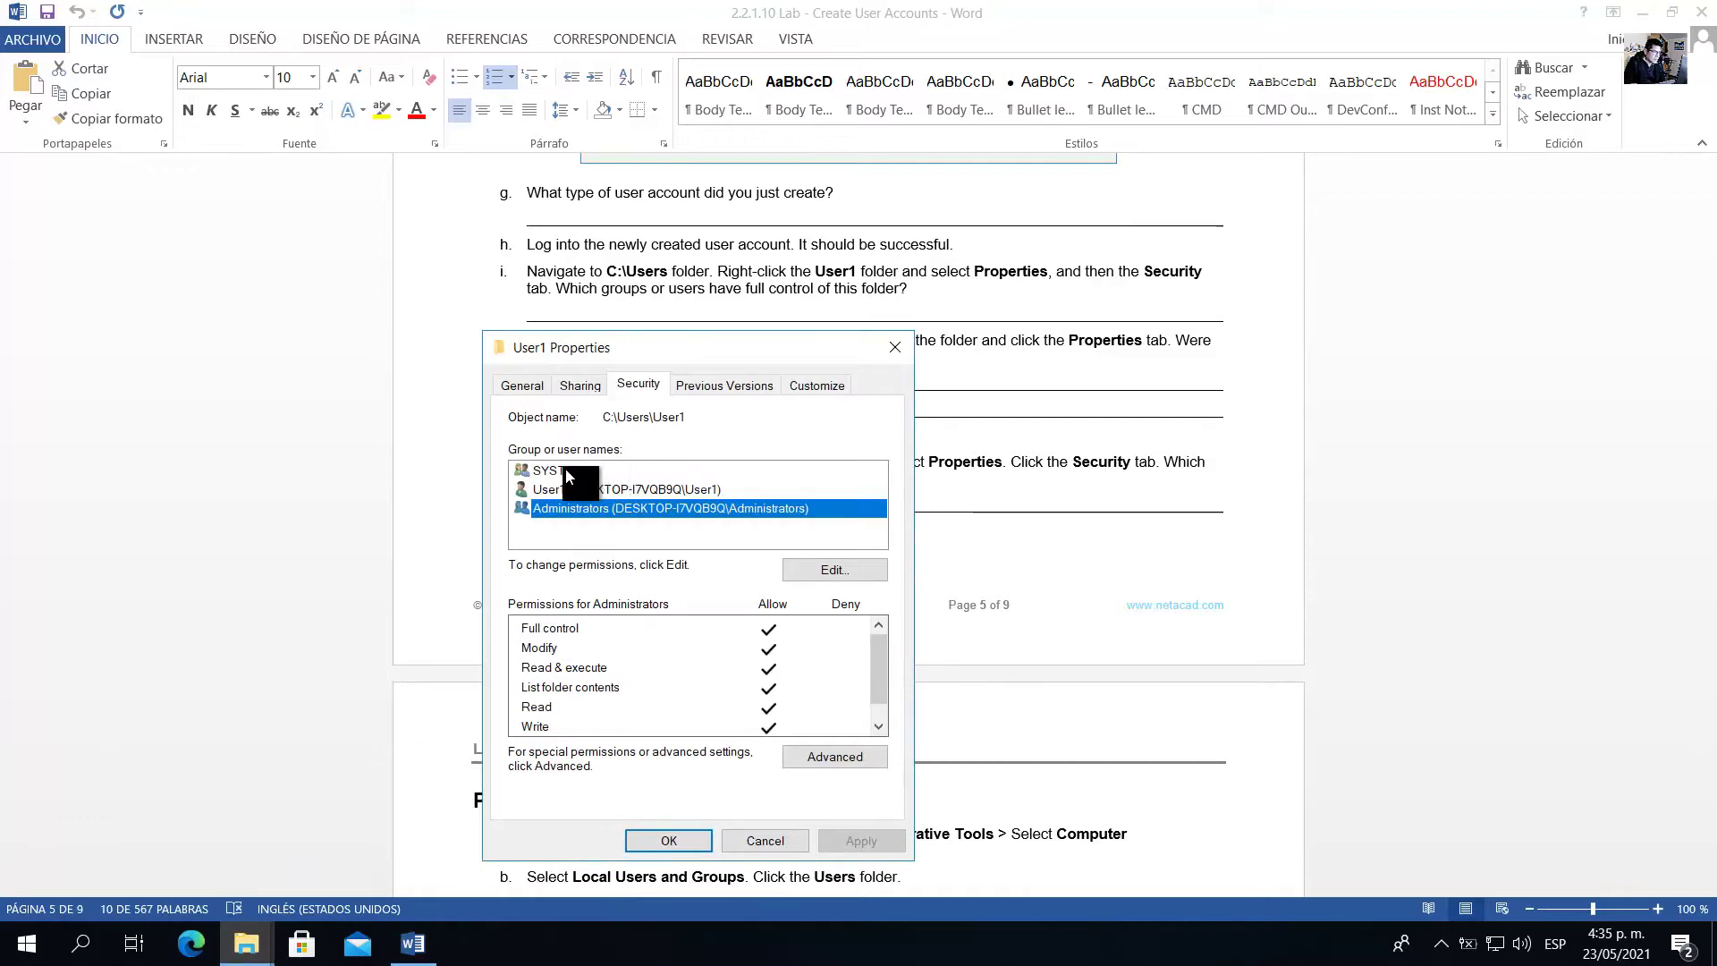
Step: Recheck SYSTEM, User1 and Administrators permissions, then highlight step j in Word
{"action": "left_click", "coordinate": [617, 470]}
{"action": "left_click", "coordinate": [577, 490]}
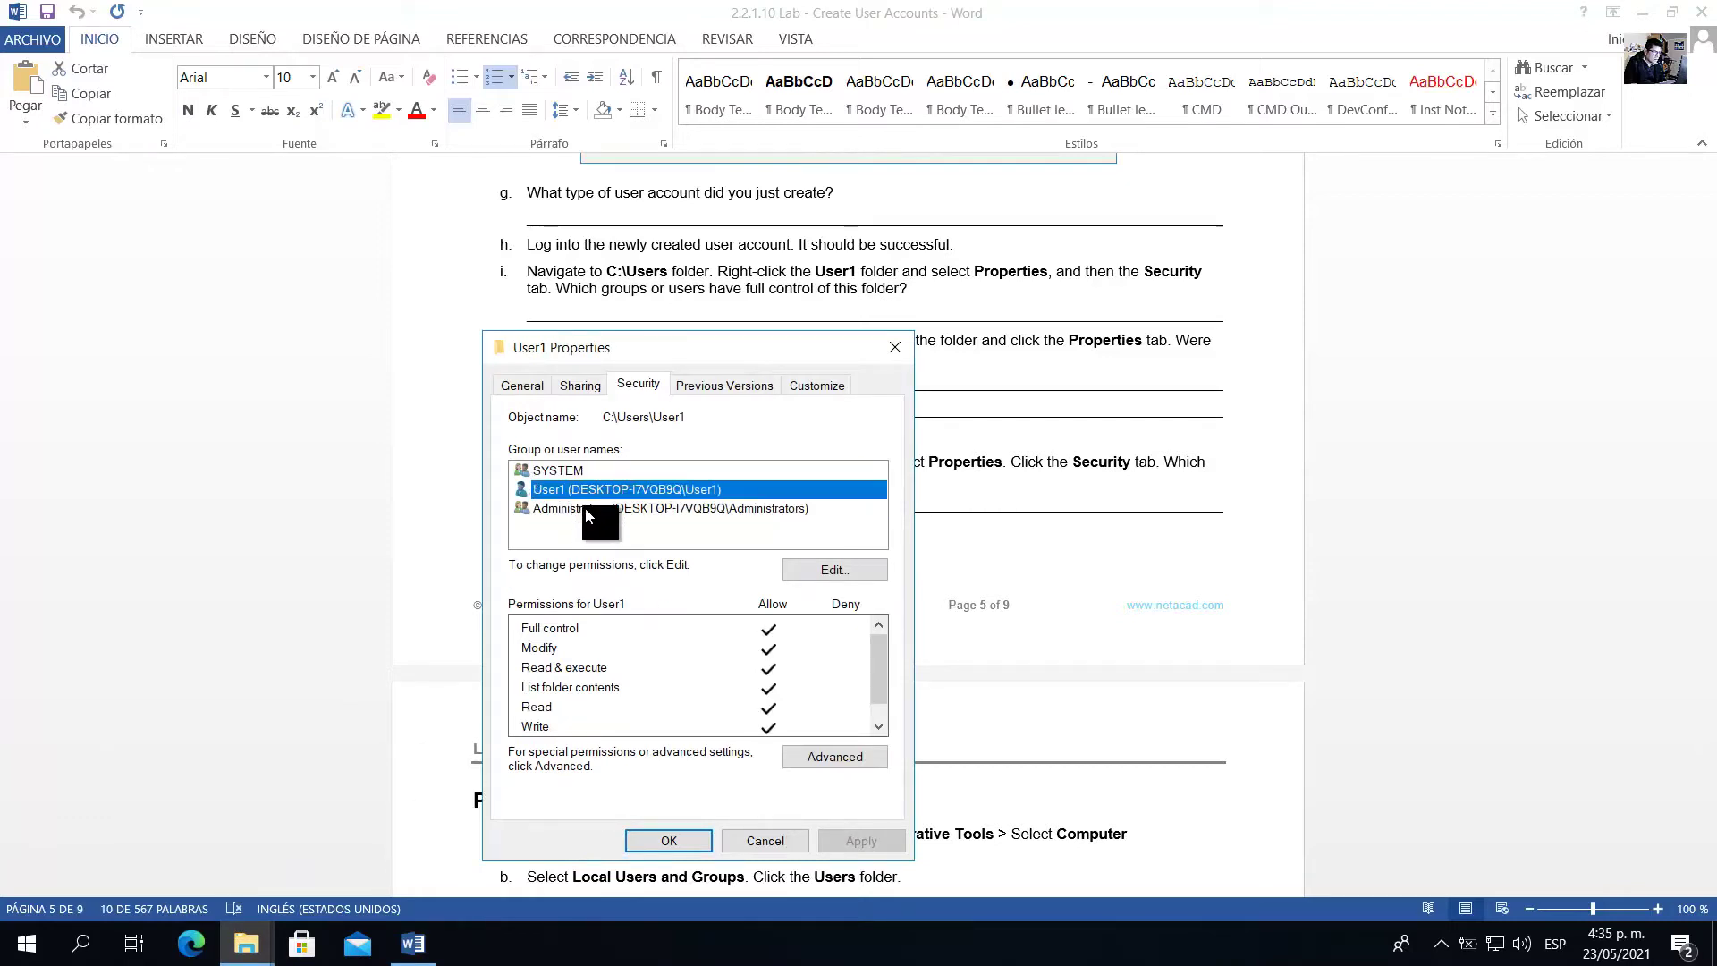
{"action": "left_click", "coordinate": [577, 508]}
{"action": "left_click", "coordinate": [1033, 355]}
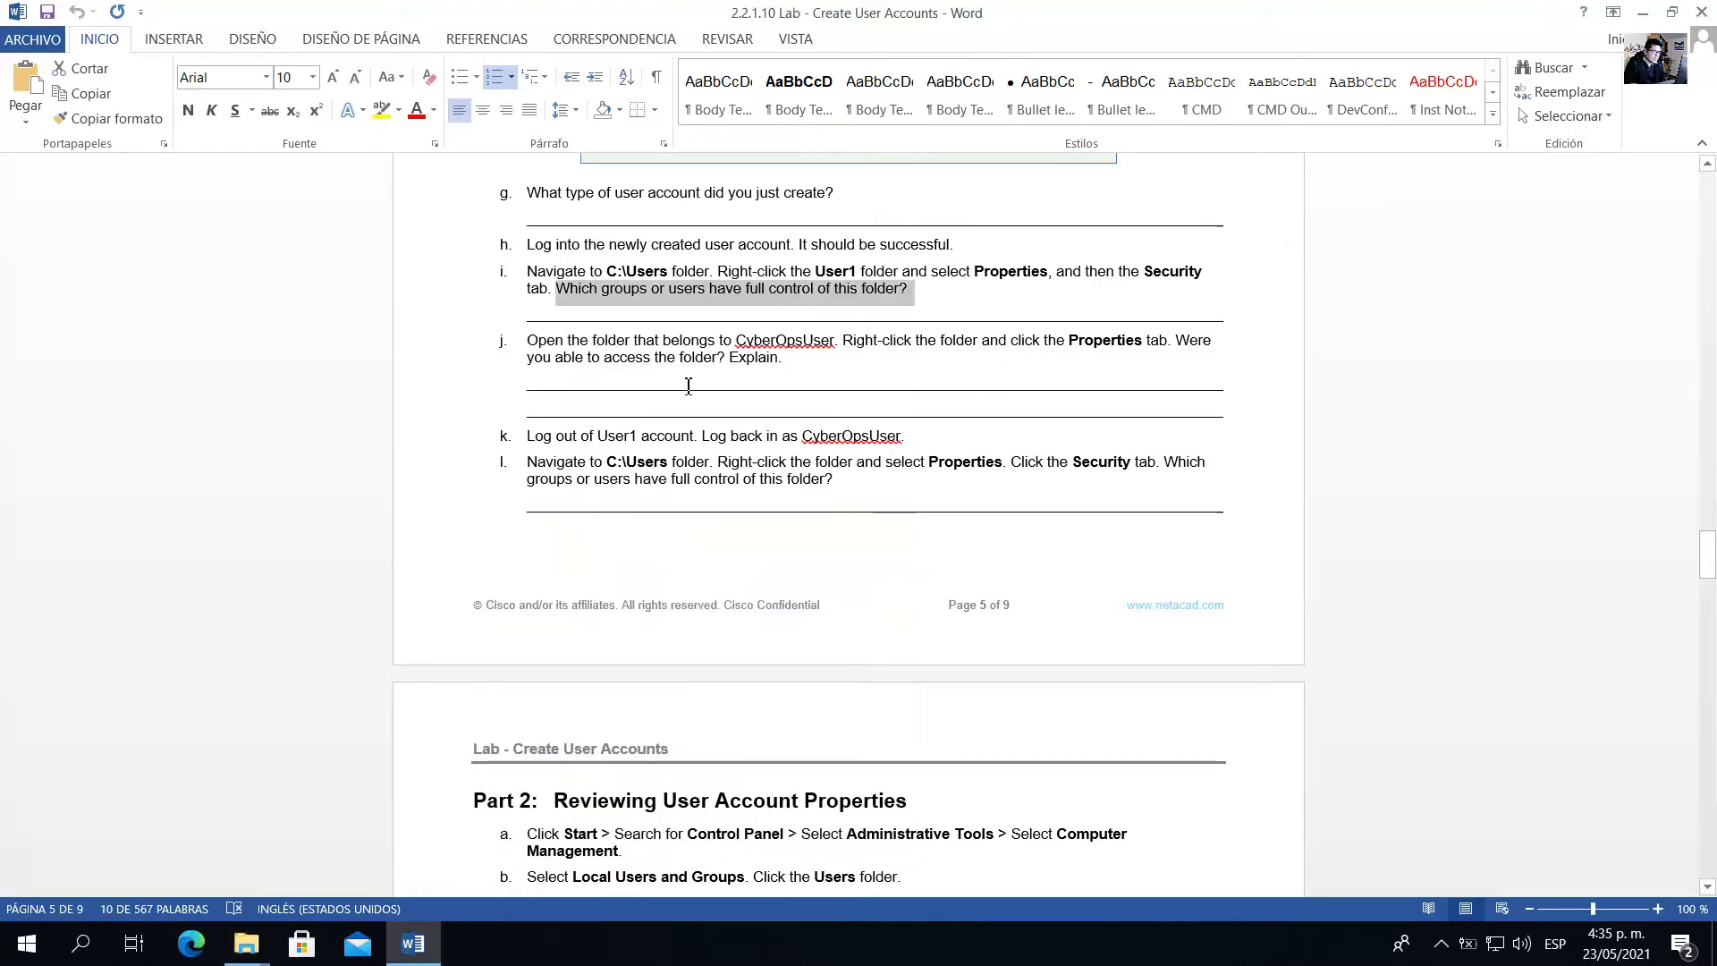
{"action": "left_click_drag", "start_coordinate": [542, 341], "coordinate": [1093, 360]}
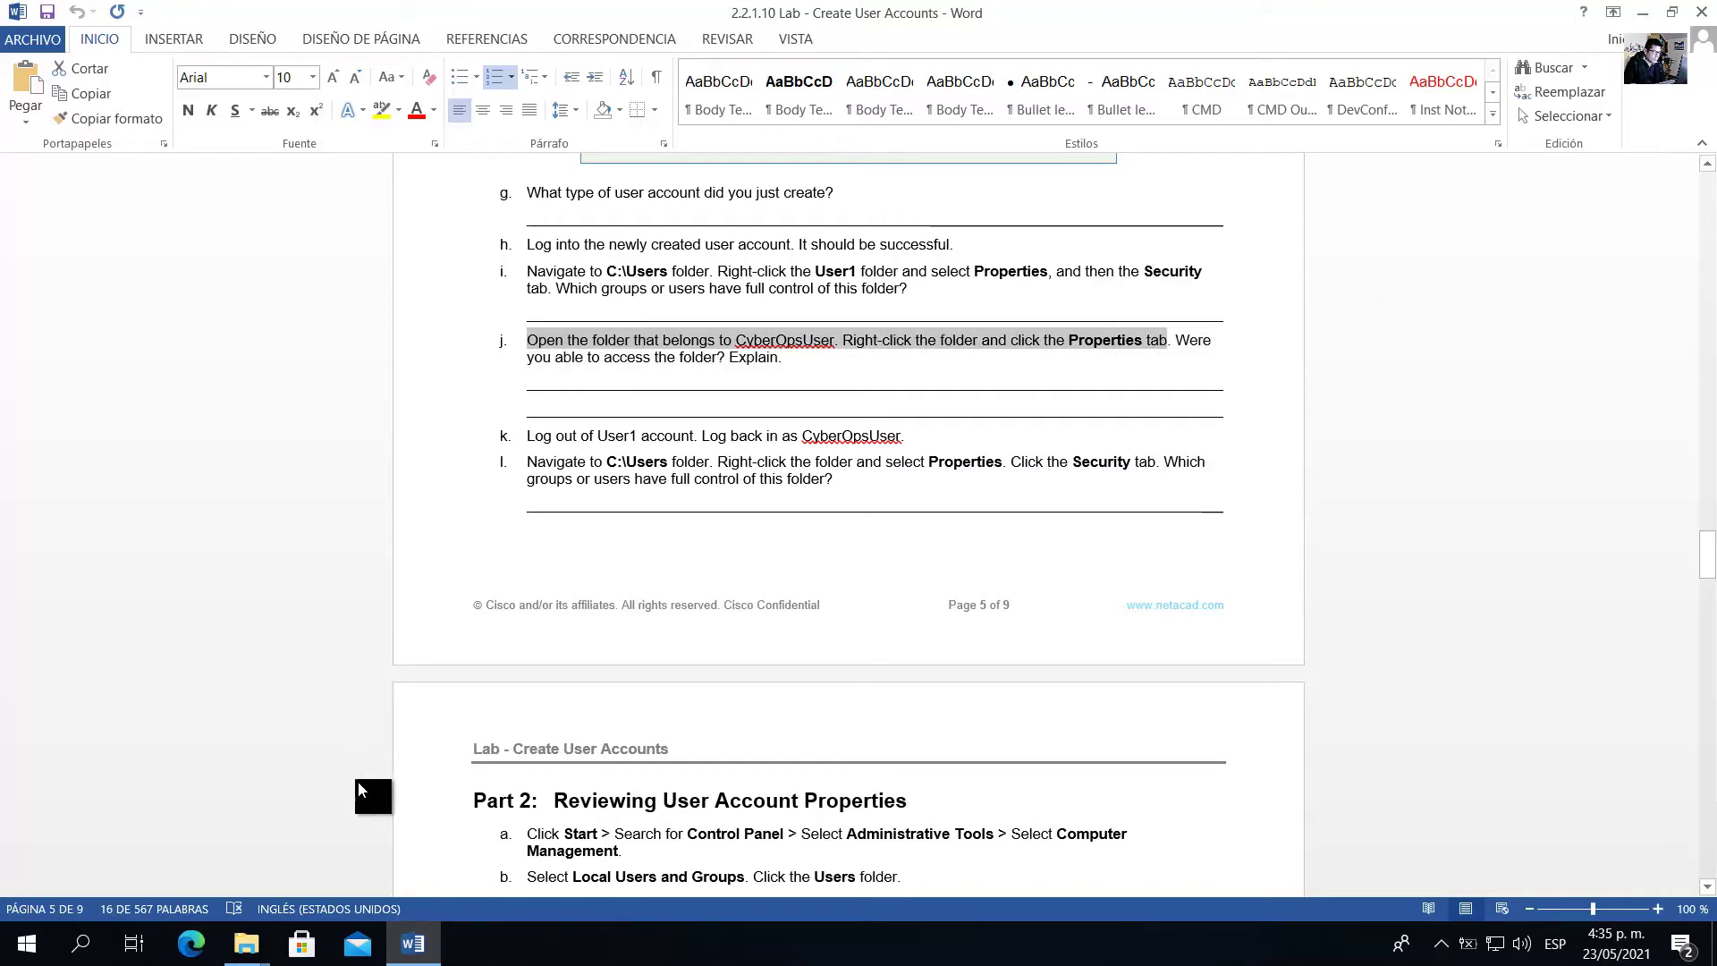
Step: Close User1 Properties, attempt the other user's folder, and answer No at the UAC prompt
{"action": "left_click", "coordinate": [1644, 13]}
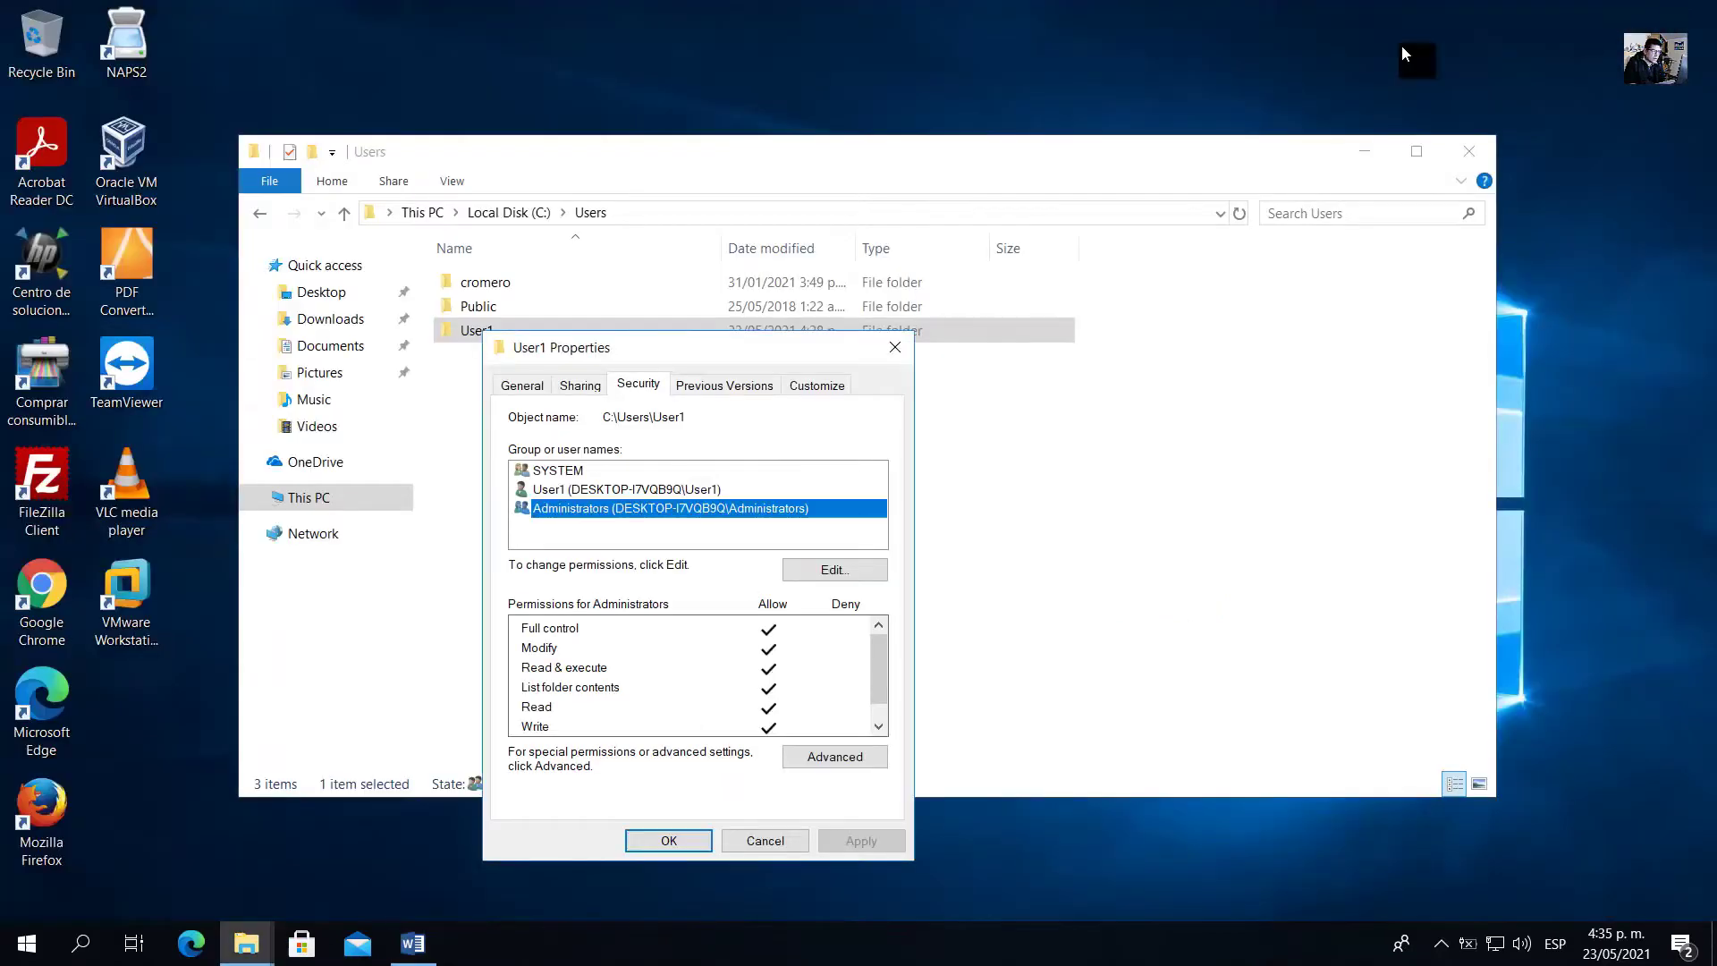
{"action": "left_click", "coordinate": [894, 356]}
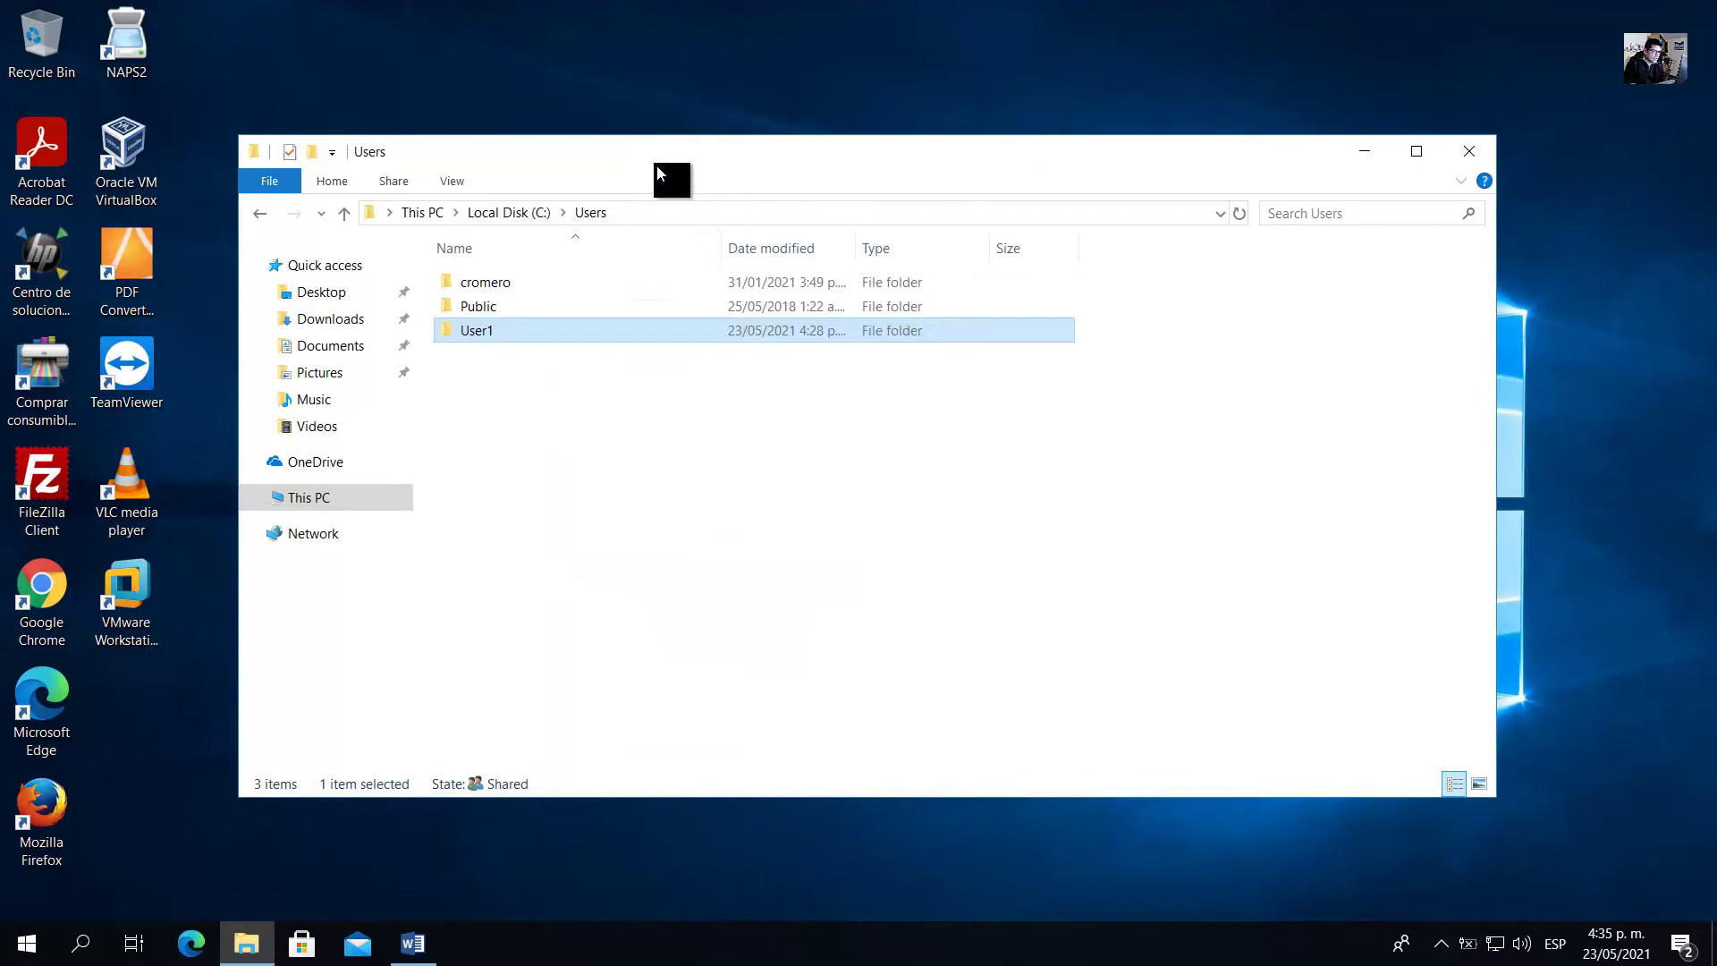
{"action": "left_click", "coordinate": [508, 279]}
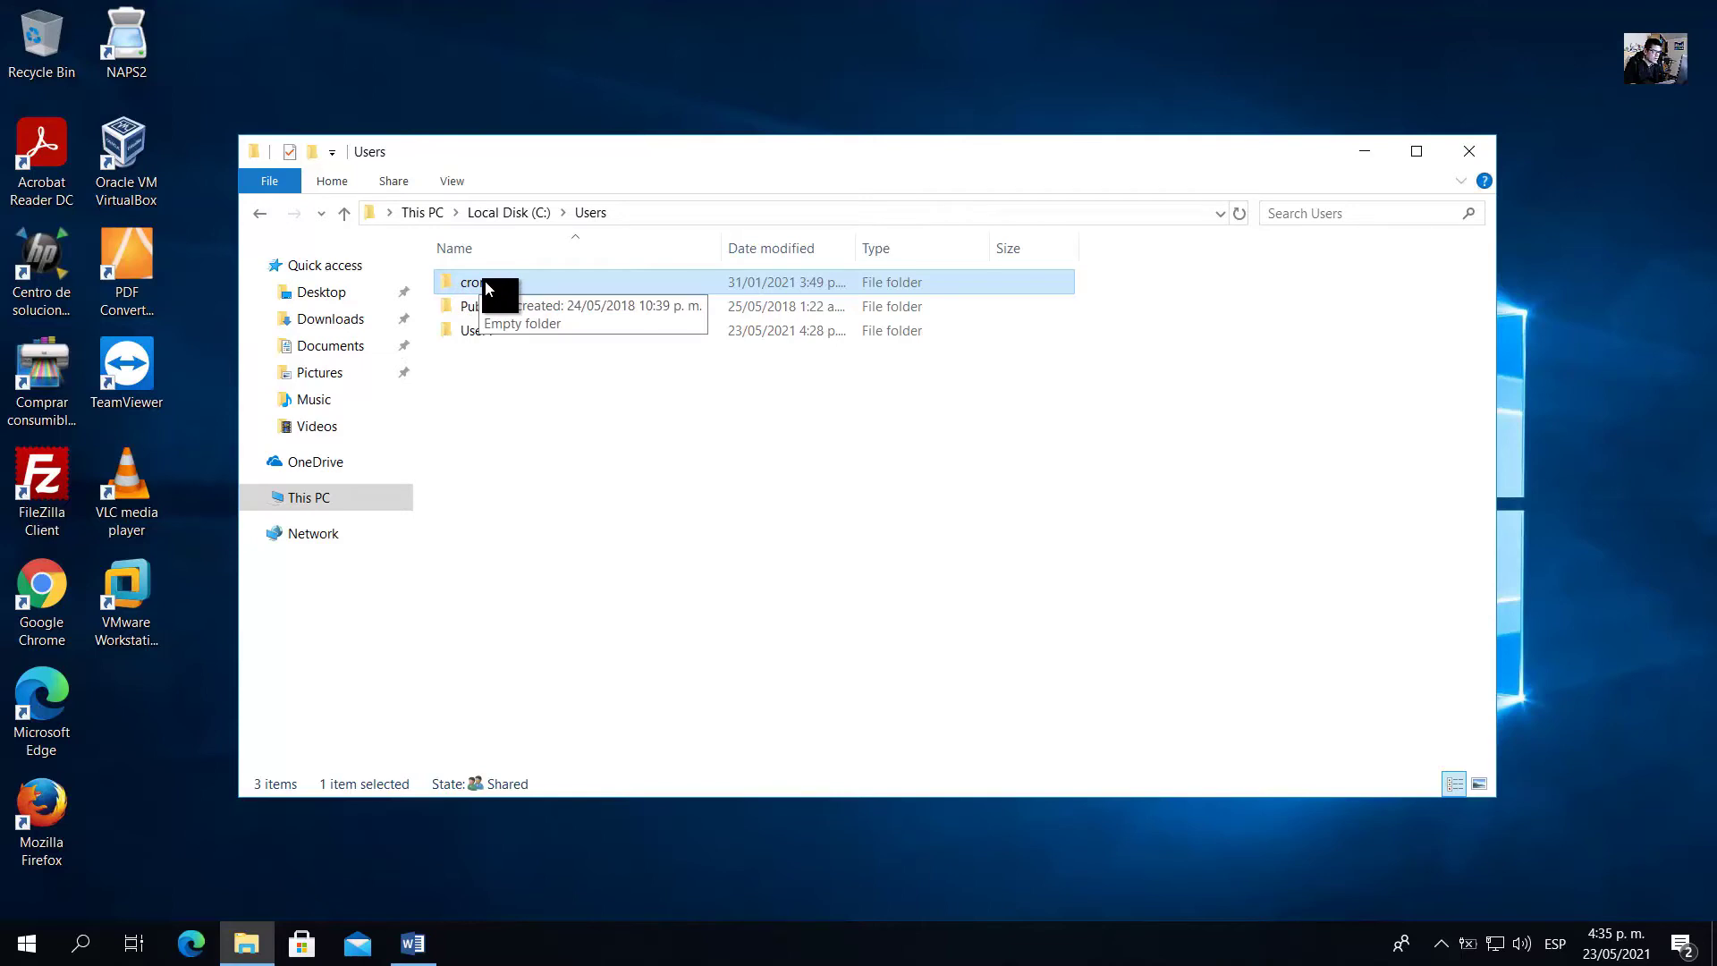
{"action": "double_click", "coordinate": [485, 281]}
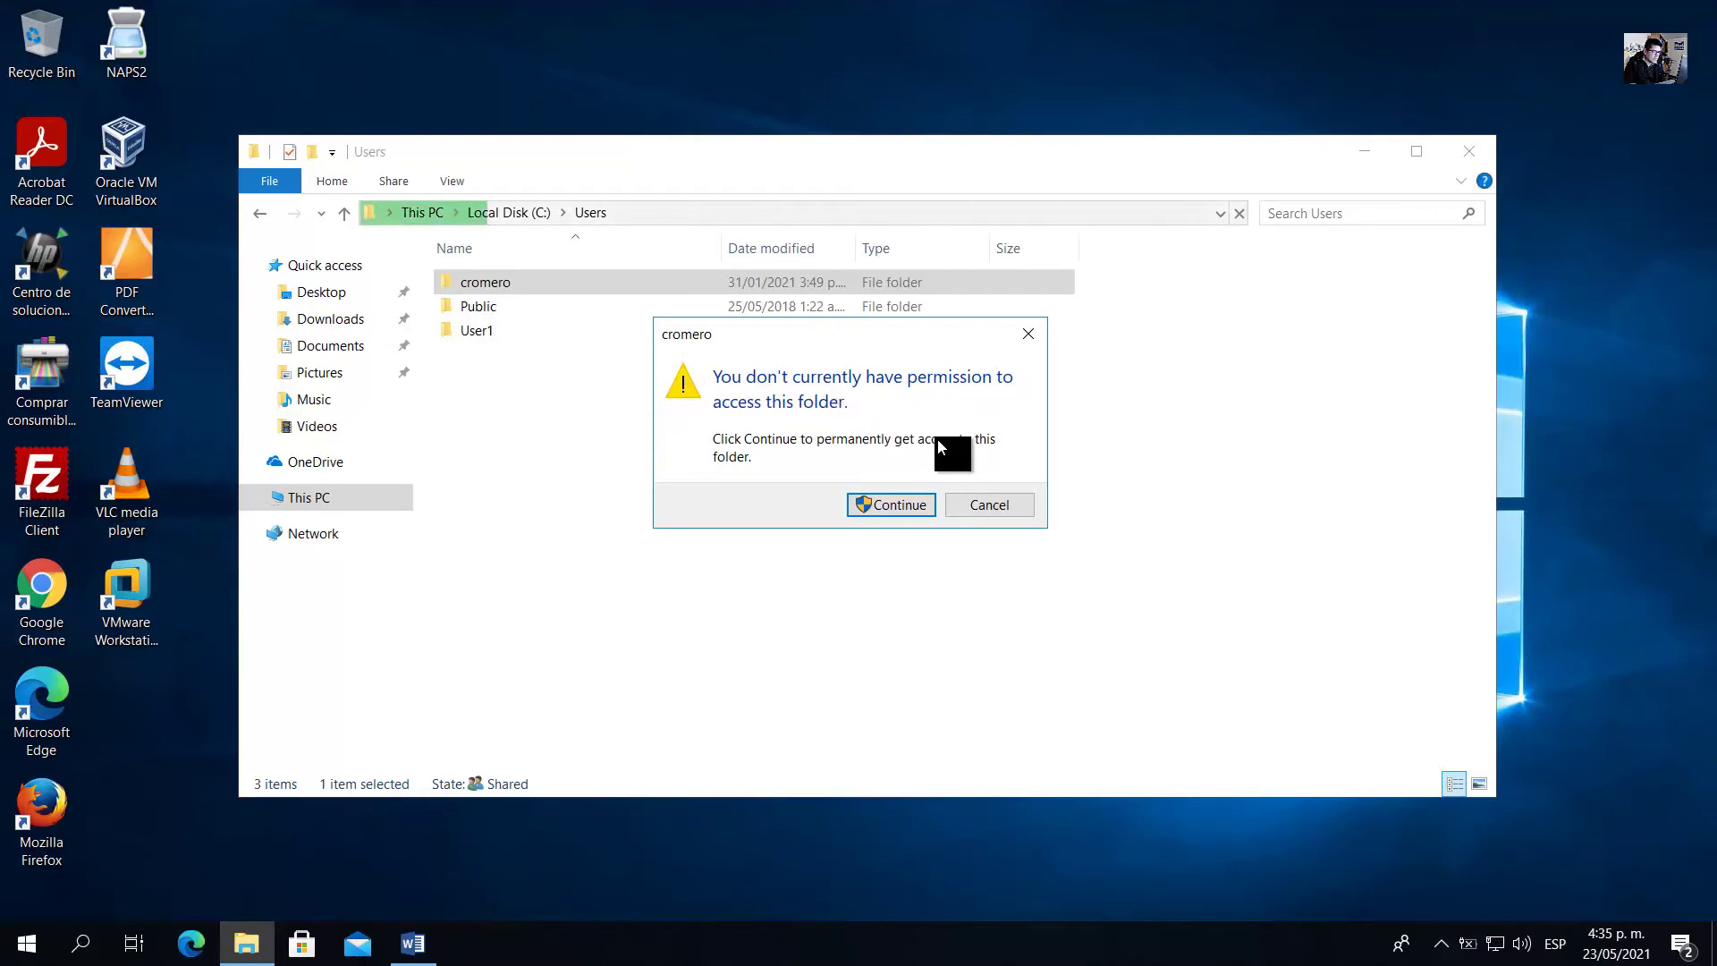
{"action": "left_click", "coordinate": [920, 500]}
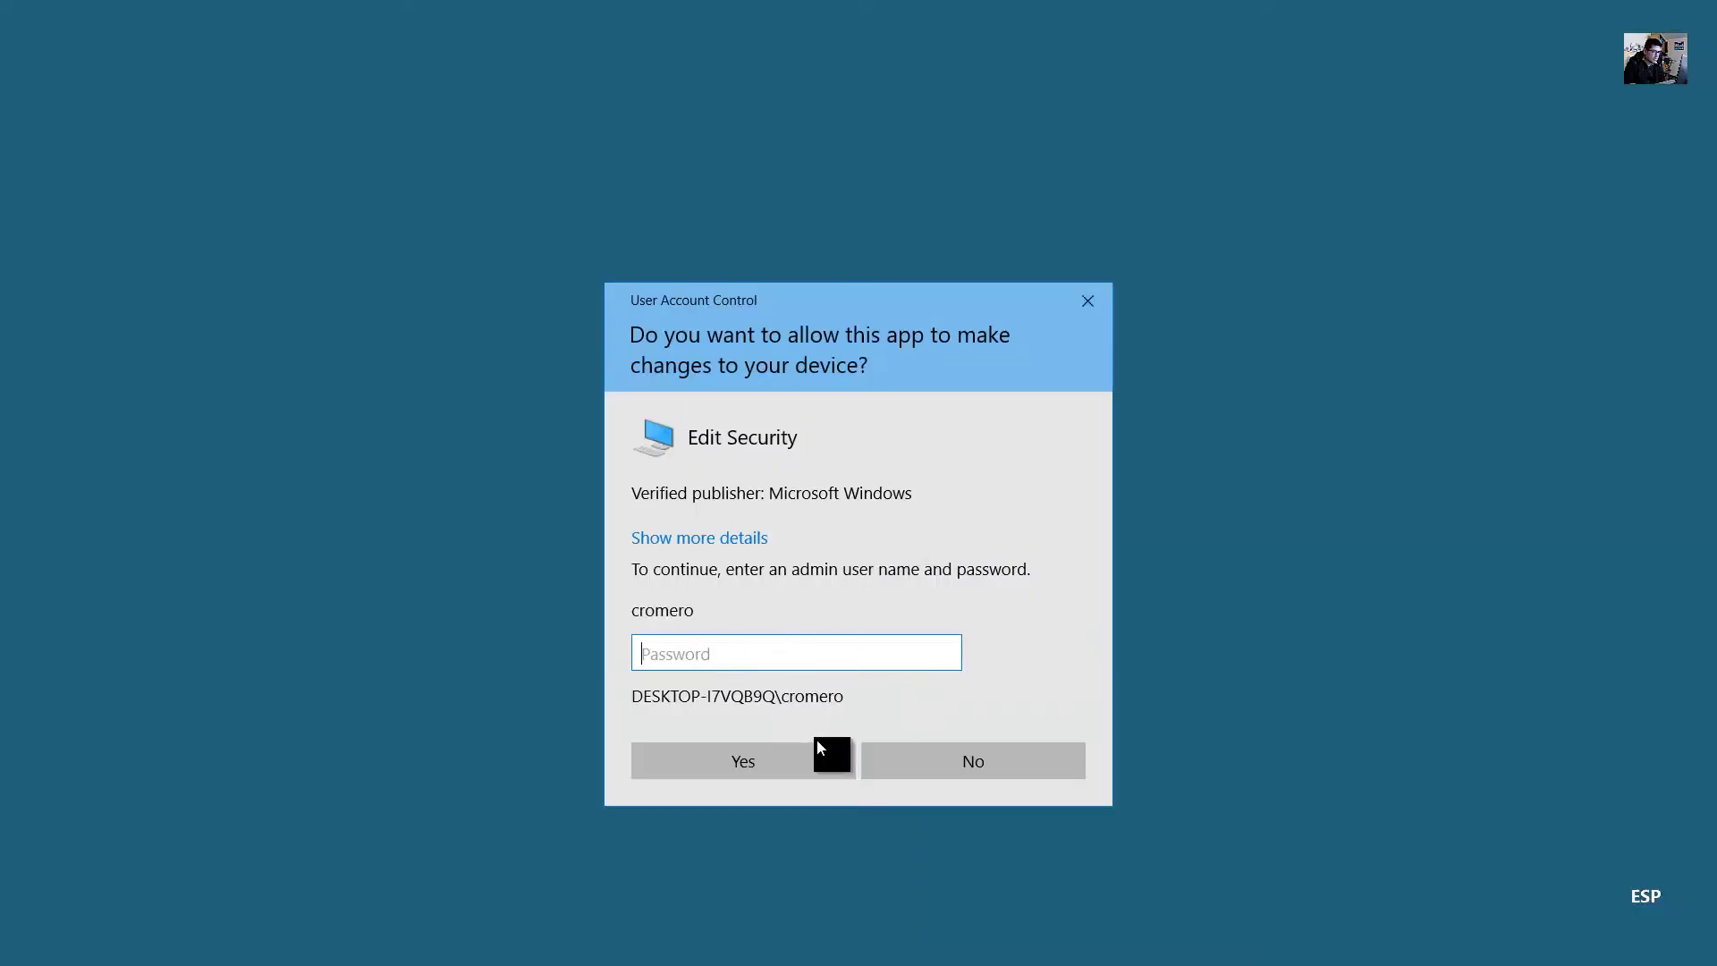
{"action": "left_click", "coordinate": [987, 775]}
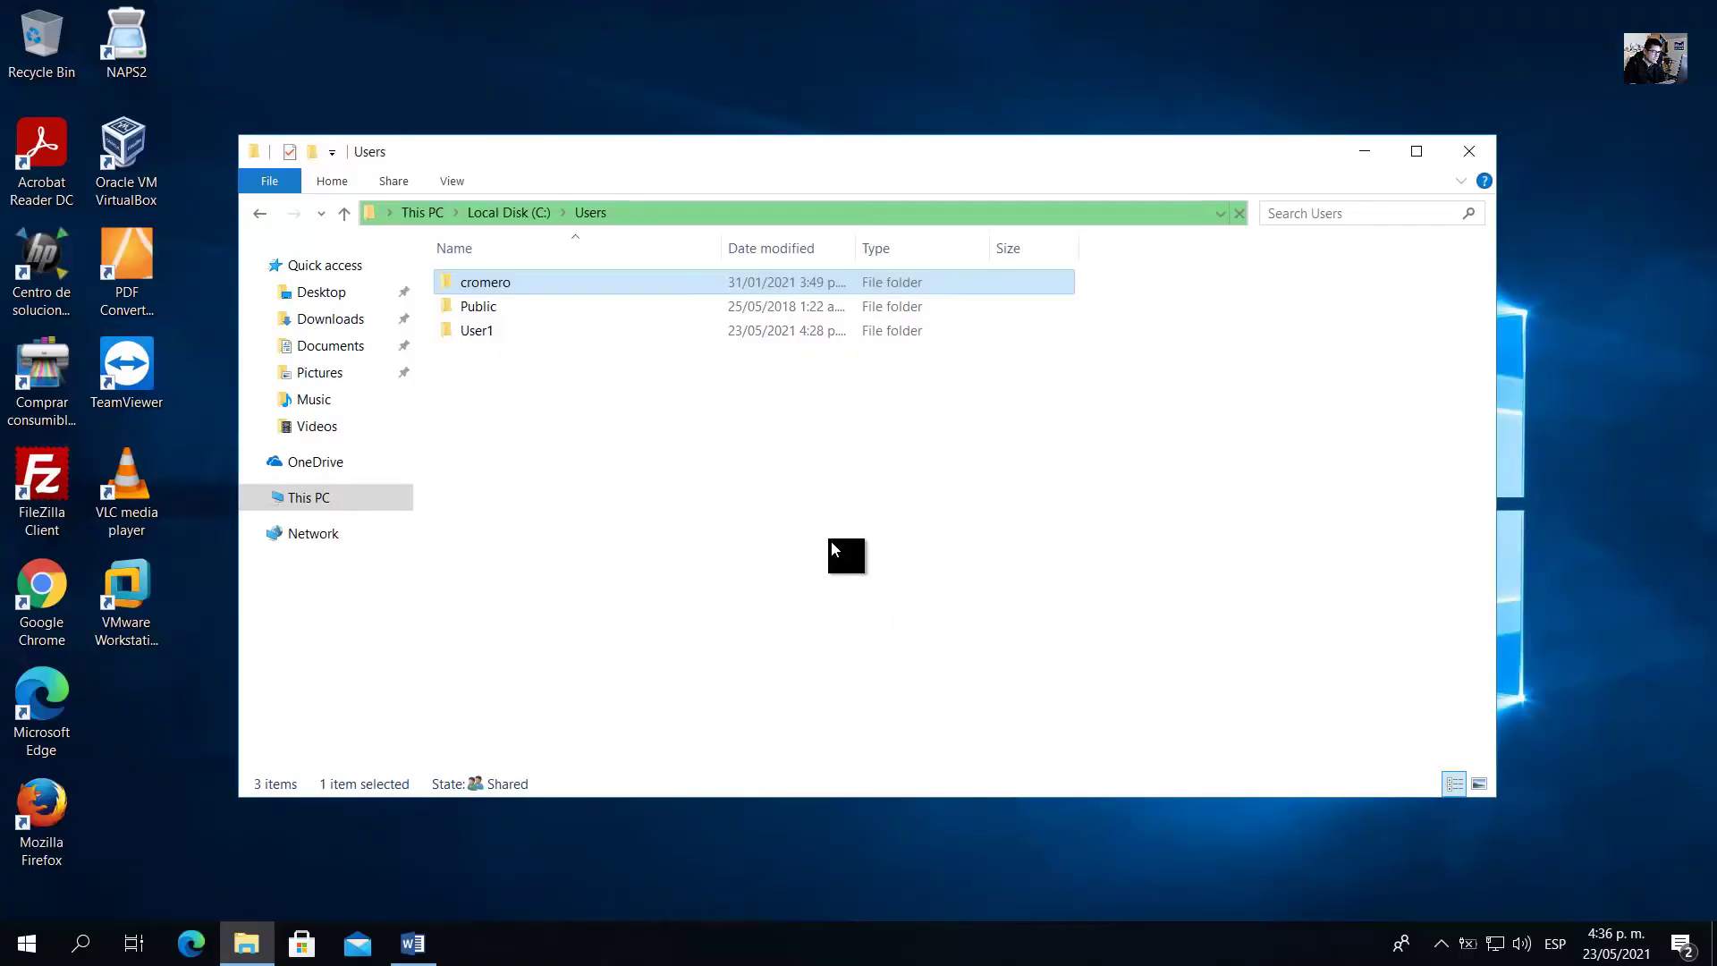
Step: View the other user's folder Security tab, which requires Read permission, then return to Word
{"action": "right_click", "coordinate": [476, 283]}
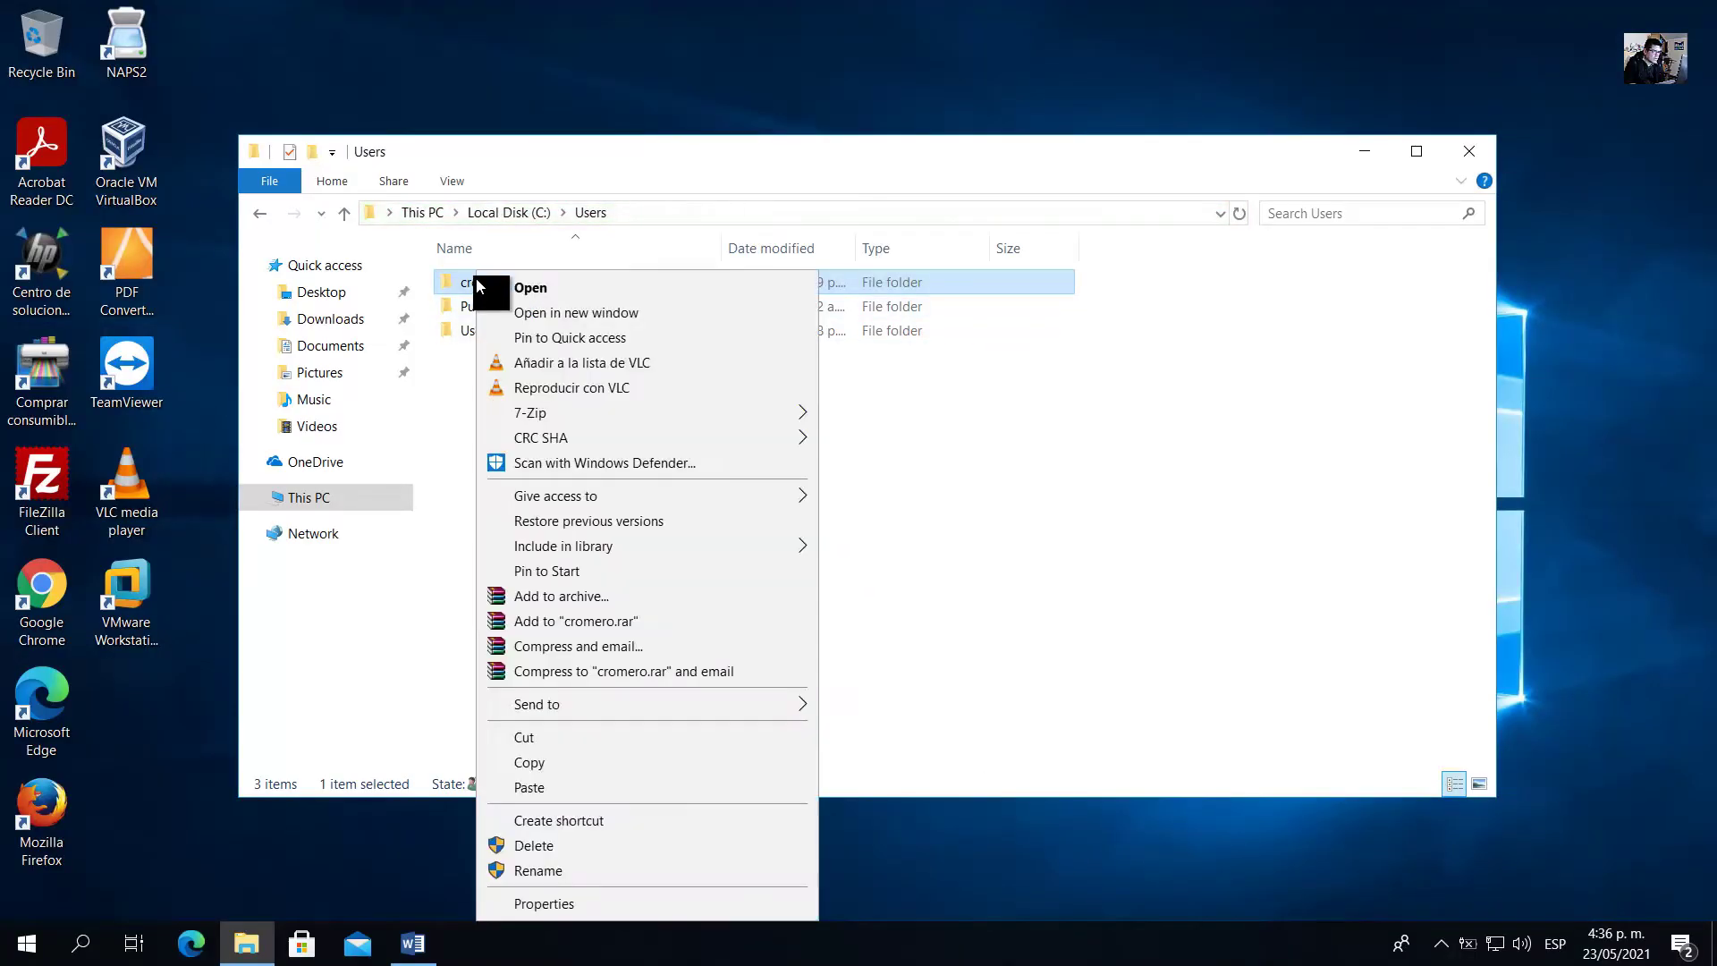
{"action": "left_click", "coordinate": [593, 902]}
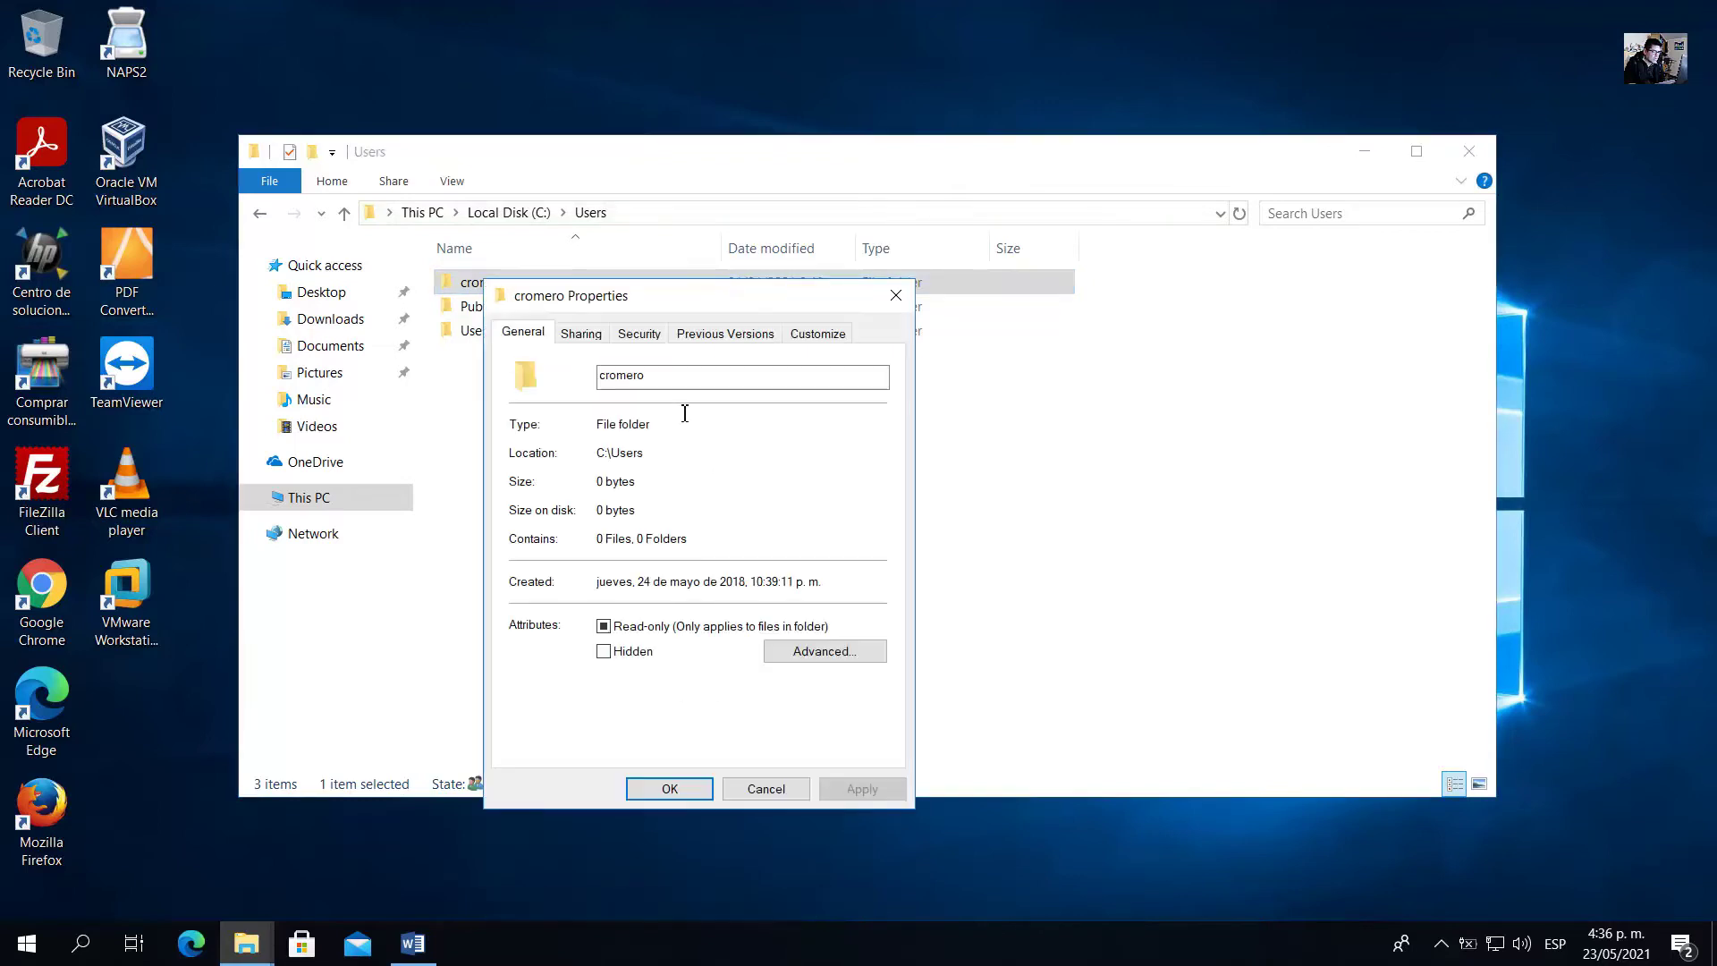
{"action": "left_click", "coordinate": [644, 336]}
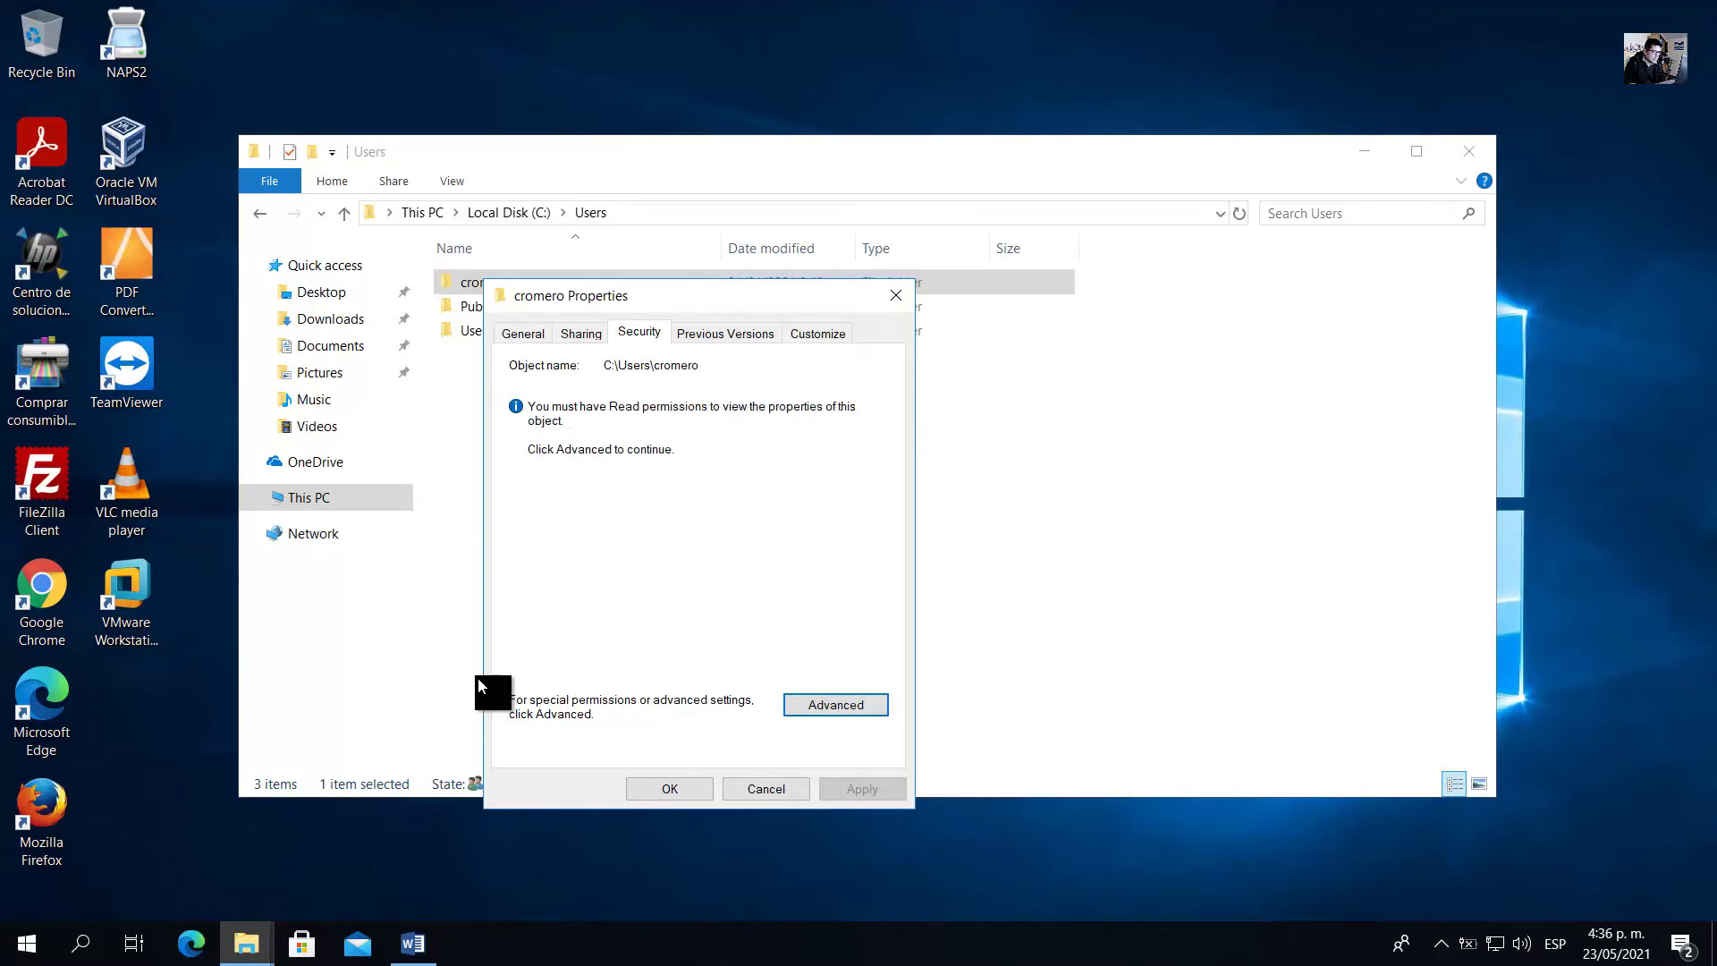
{"action": "left_click", "coordinate": [412, 943]}
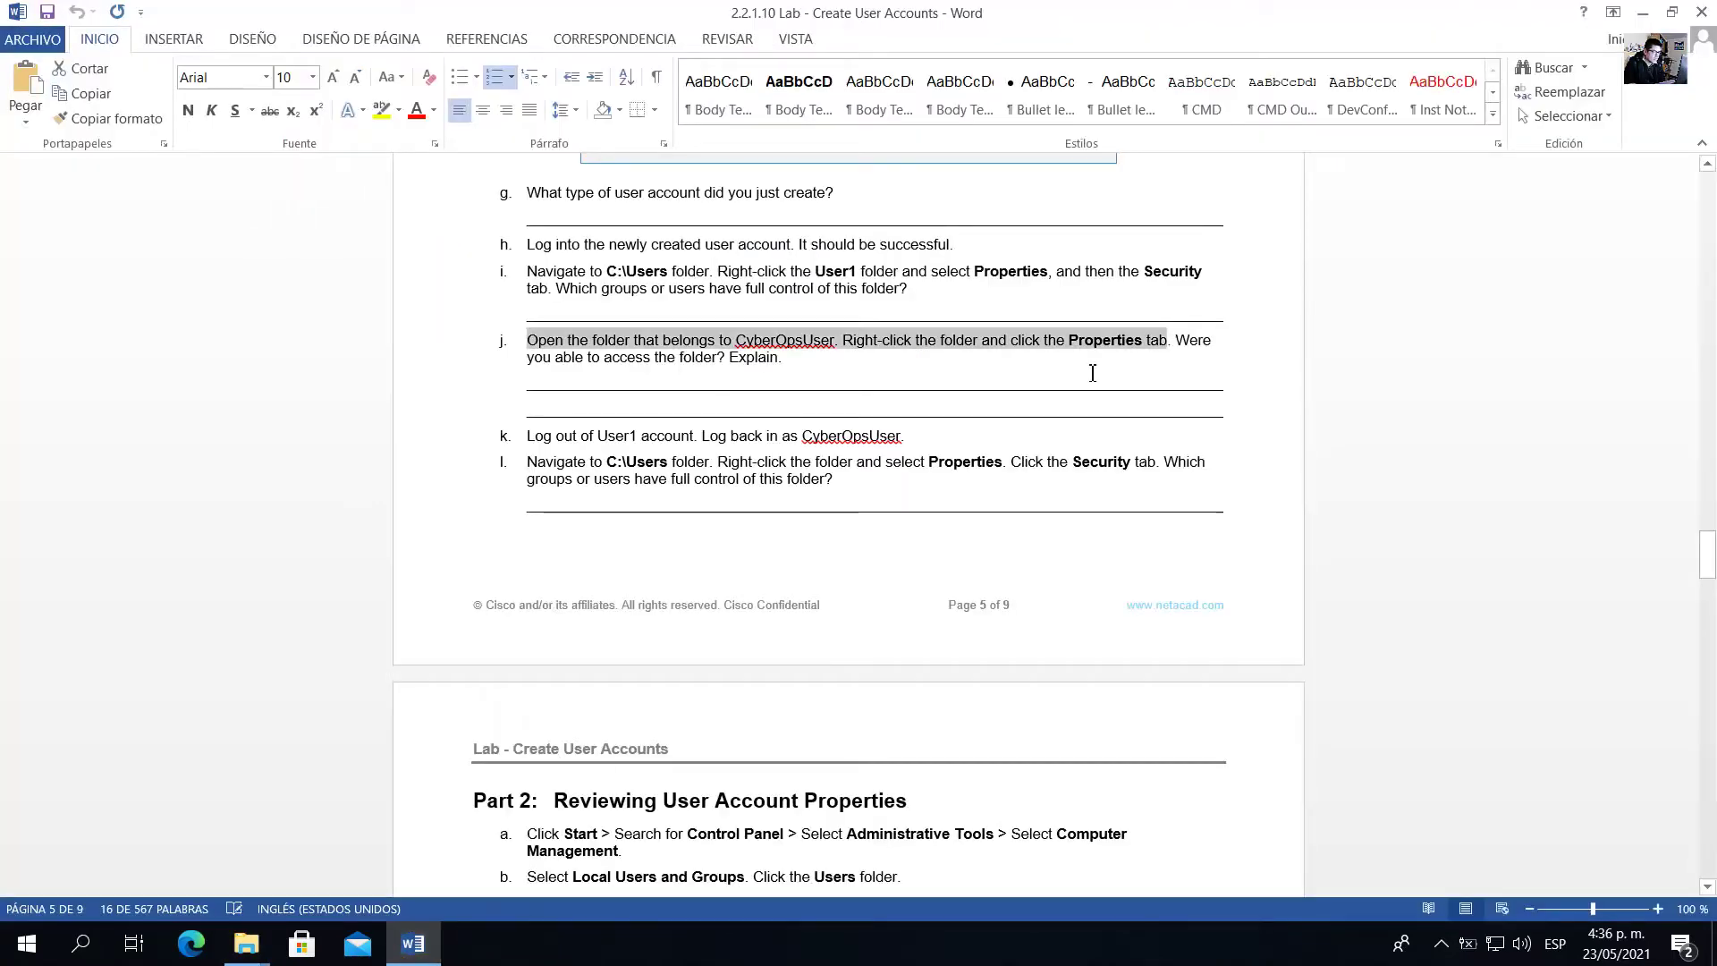
{"action": "left_click_drag", "start_coordinate": [1175, 344], "coordinate": [930, 413]}
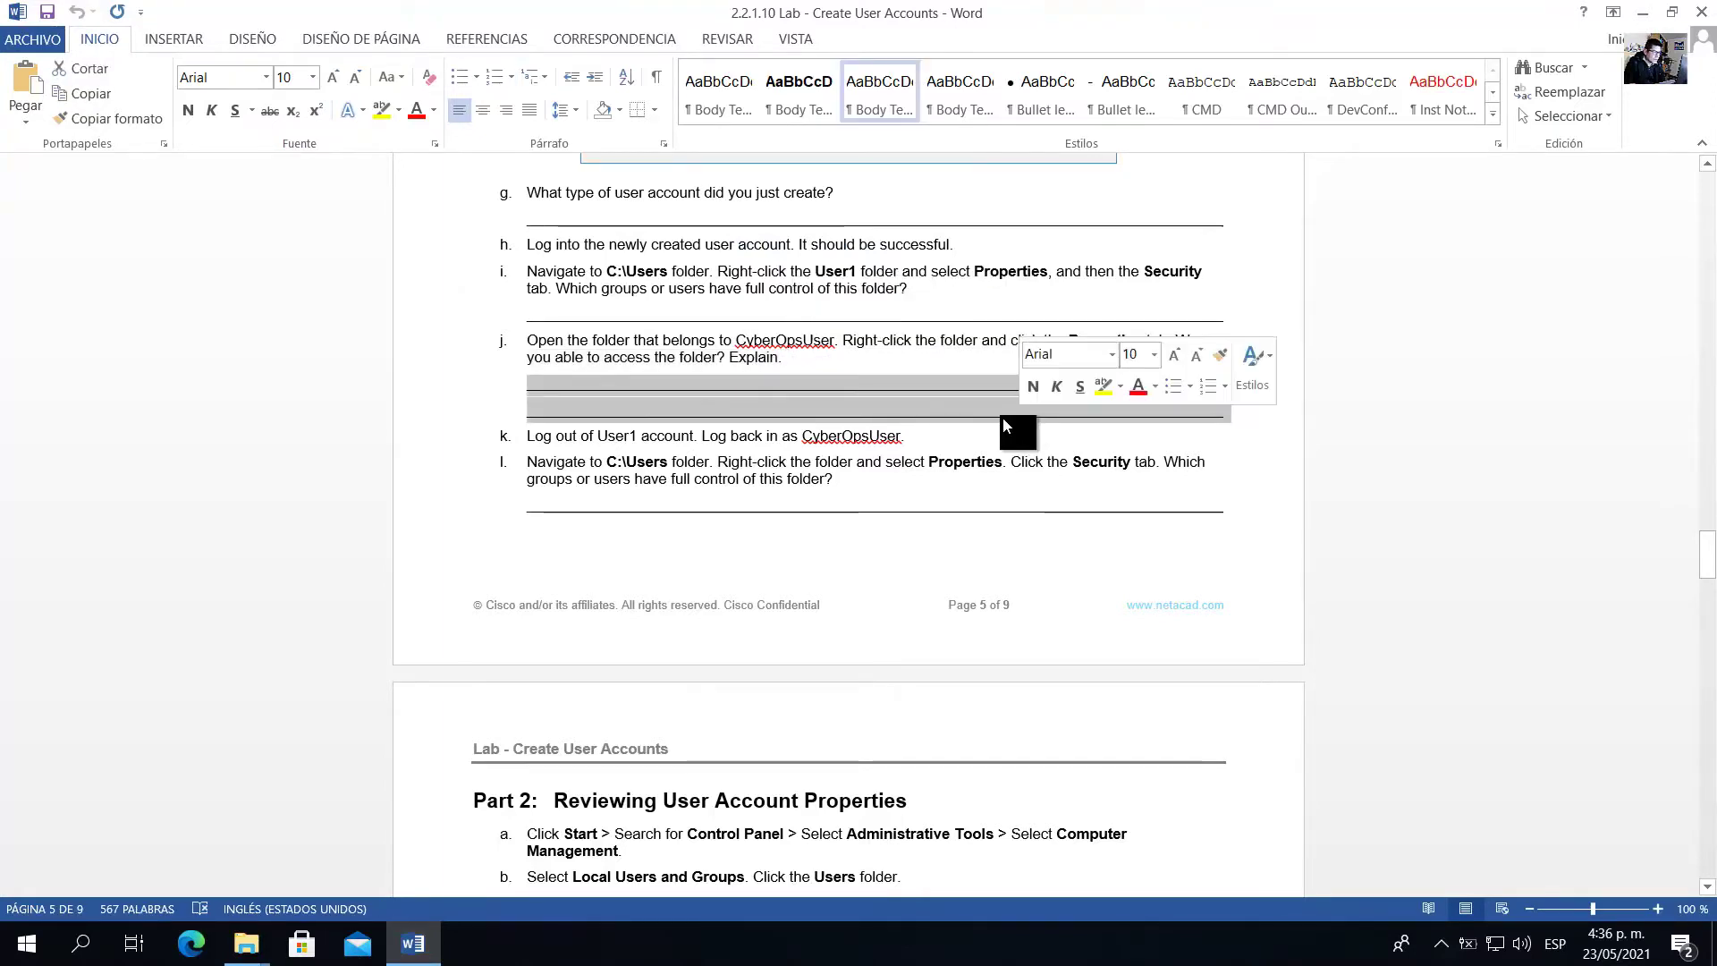
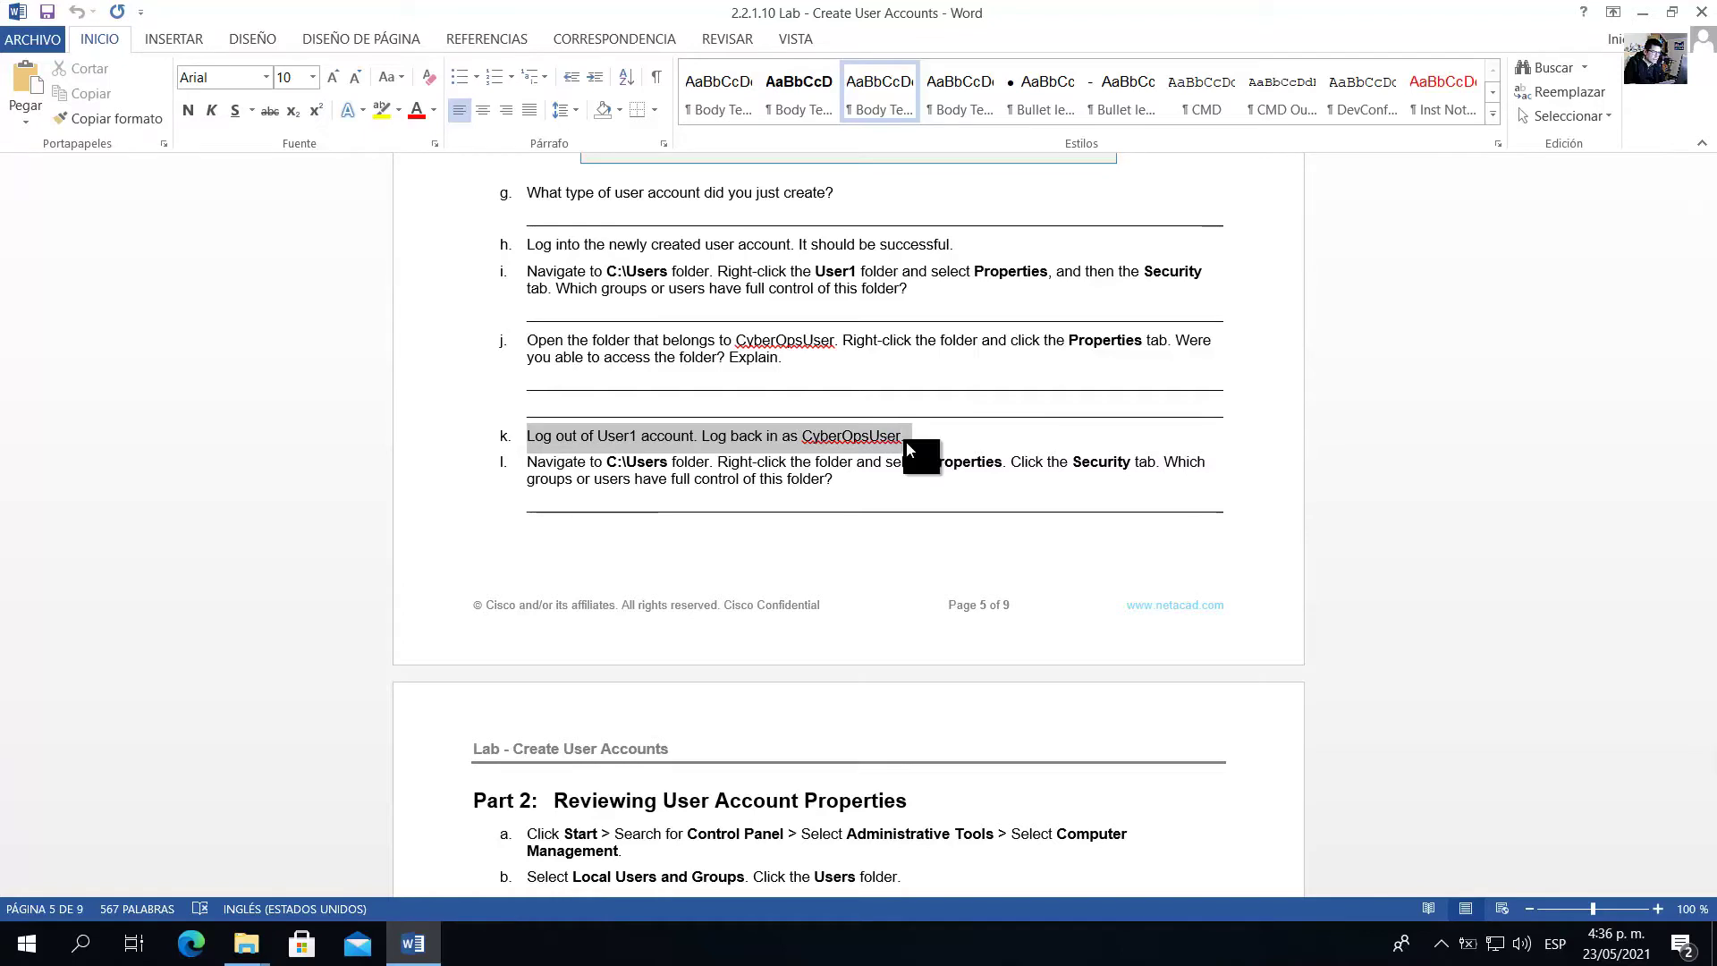
Step: Close the cromero folder properties, minimize File Explorer, and sign out of the lab account
{"action": "left_click_drag", "start_coordinate": [905, 442], "coordinate": [902, 441]}
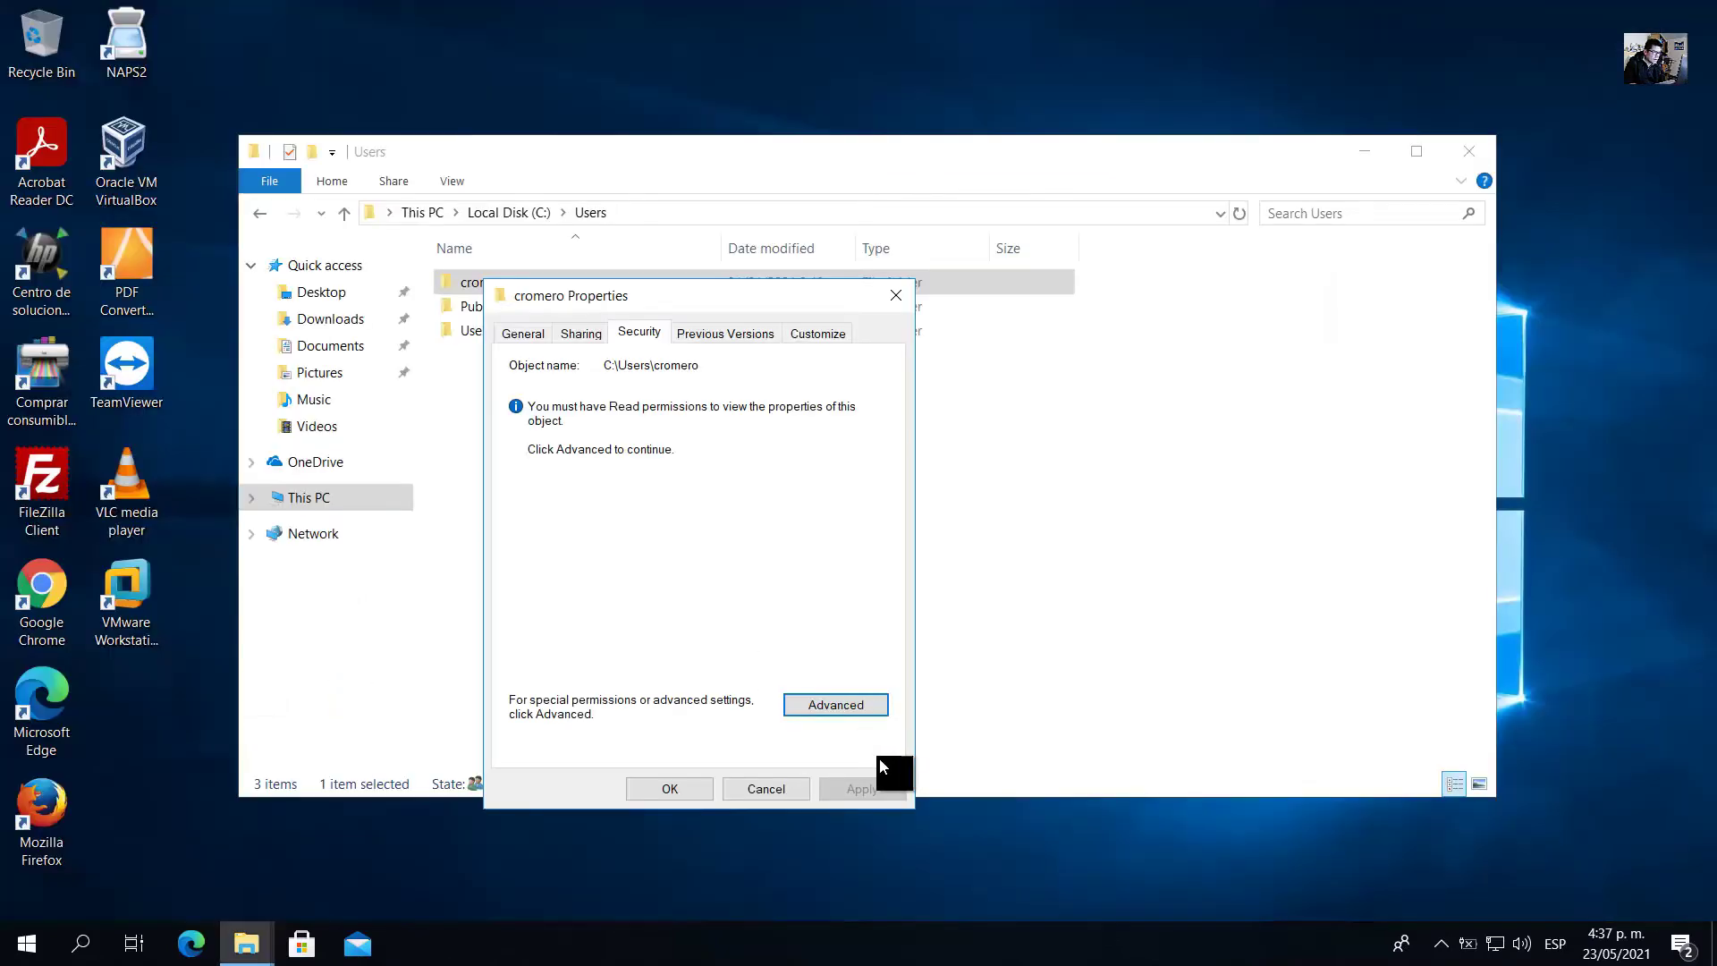
{"action": "left_click", "coordinate": [895, 295]}
{"action": "left_click", "coordinate": [1365, 152]}
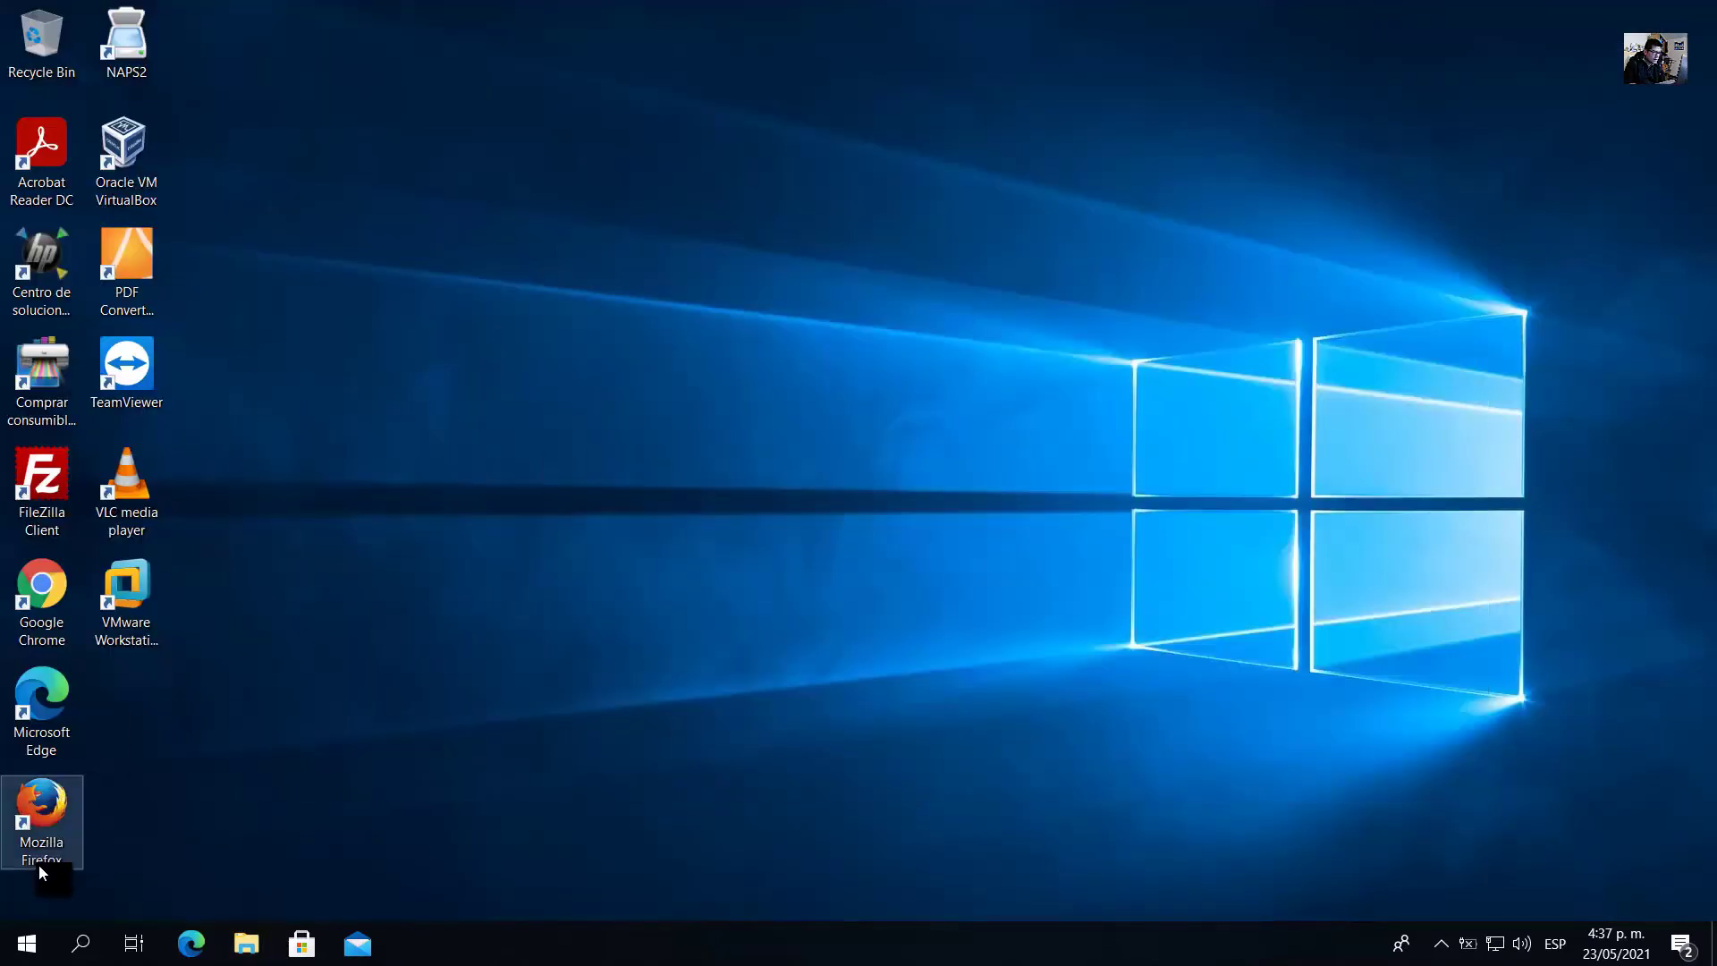
{"action": "left_click", "coordinate": [36, 946]}
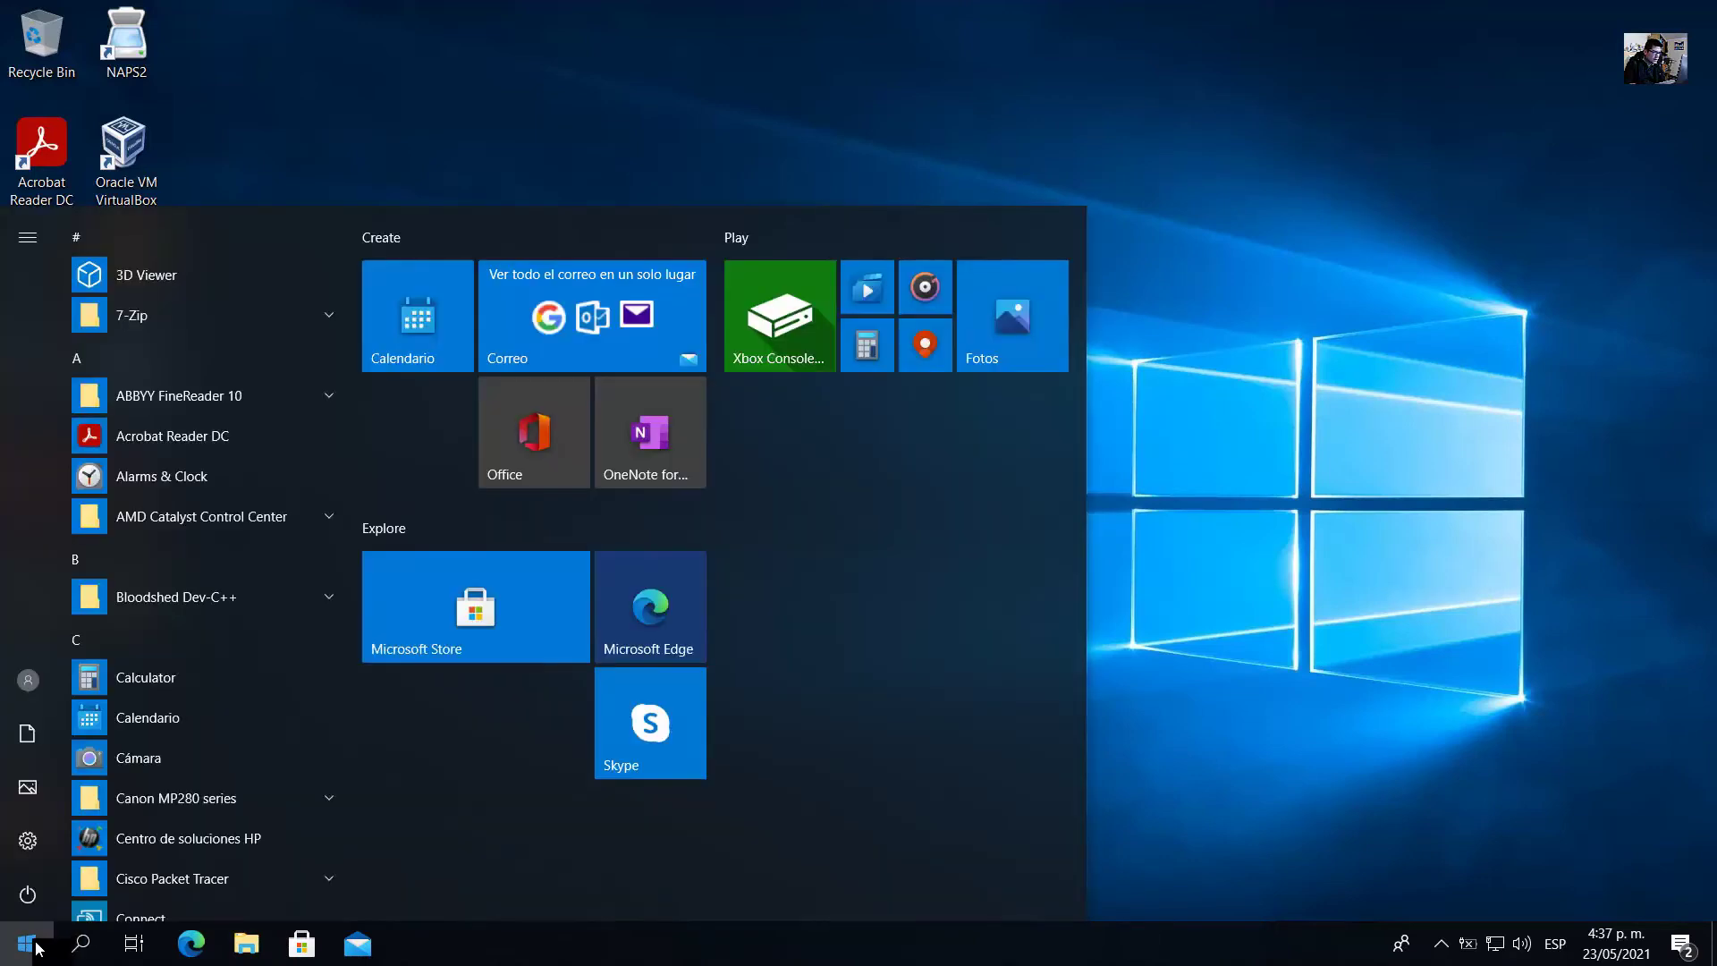
{"action": "left_click", "coordinate": [29, 694]}
{"action": "left_click", "coordinate": [61, 619]}
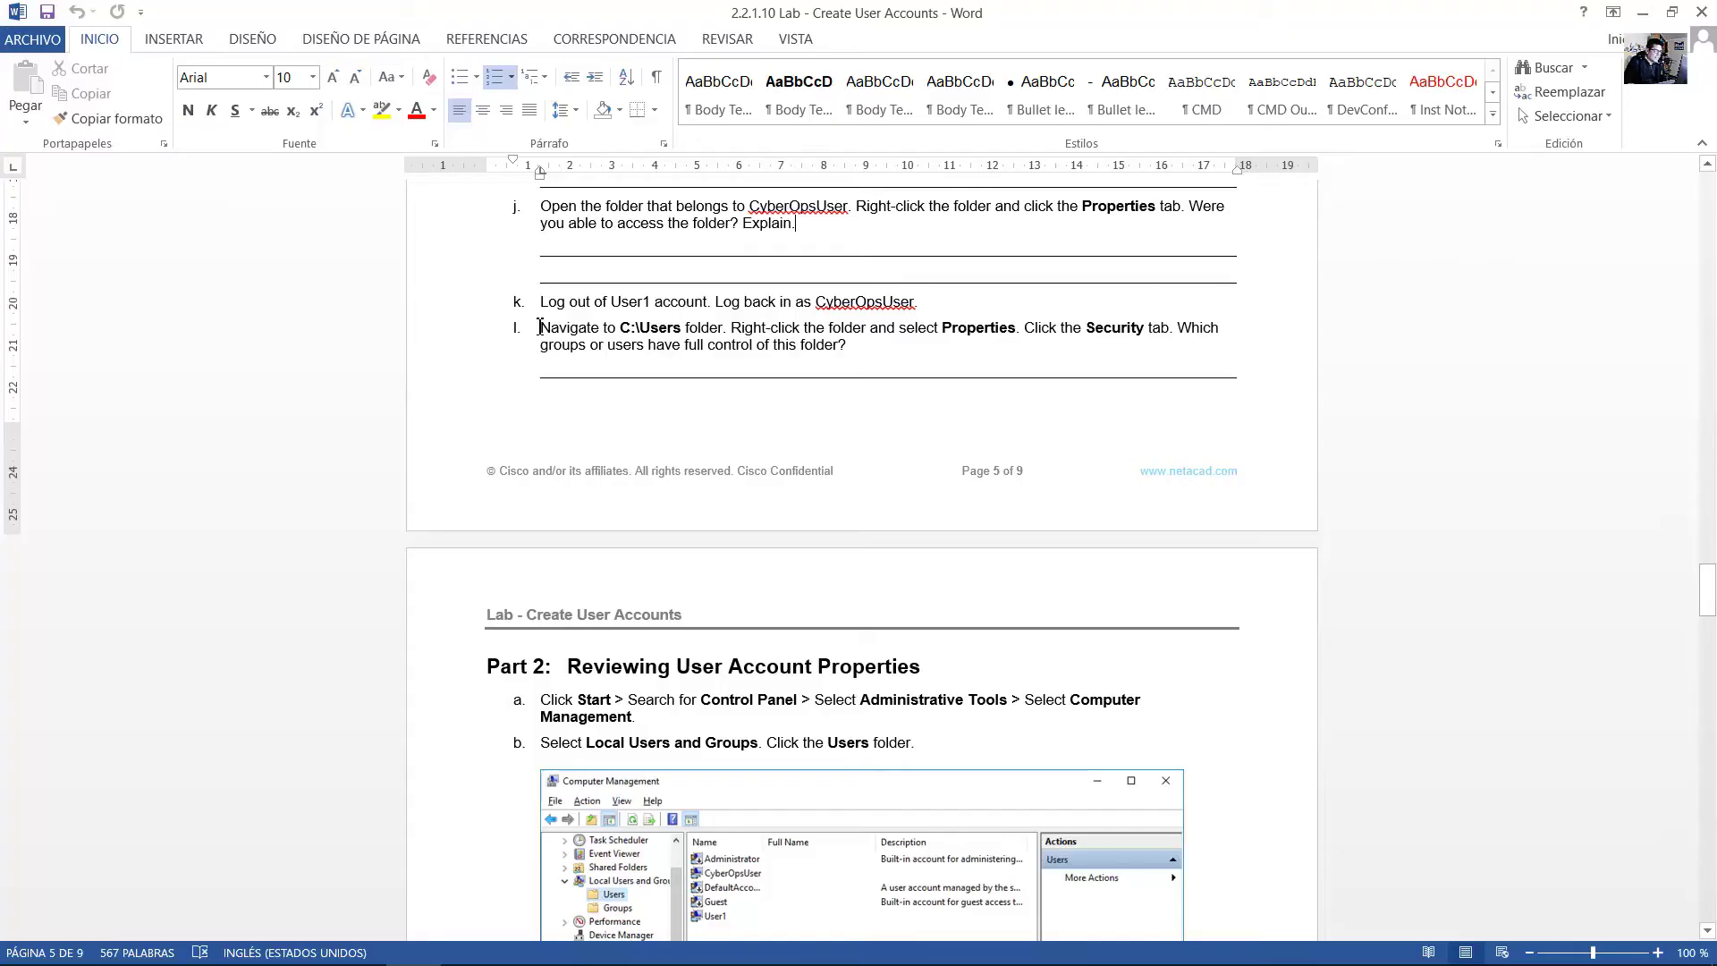
Step: Highlight step l's sentences about right-clicking the C:\Users folder in the lab sheet
{"action": "left_click_drag", "start_coordinate": [552, 331], "coordinate": [726, 322]}
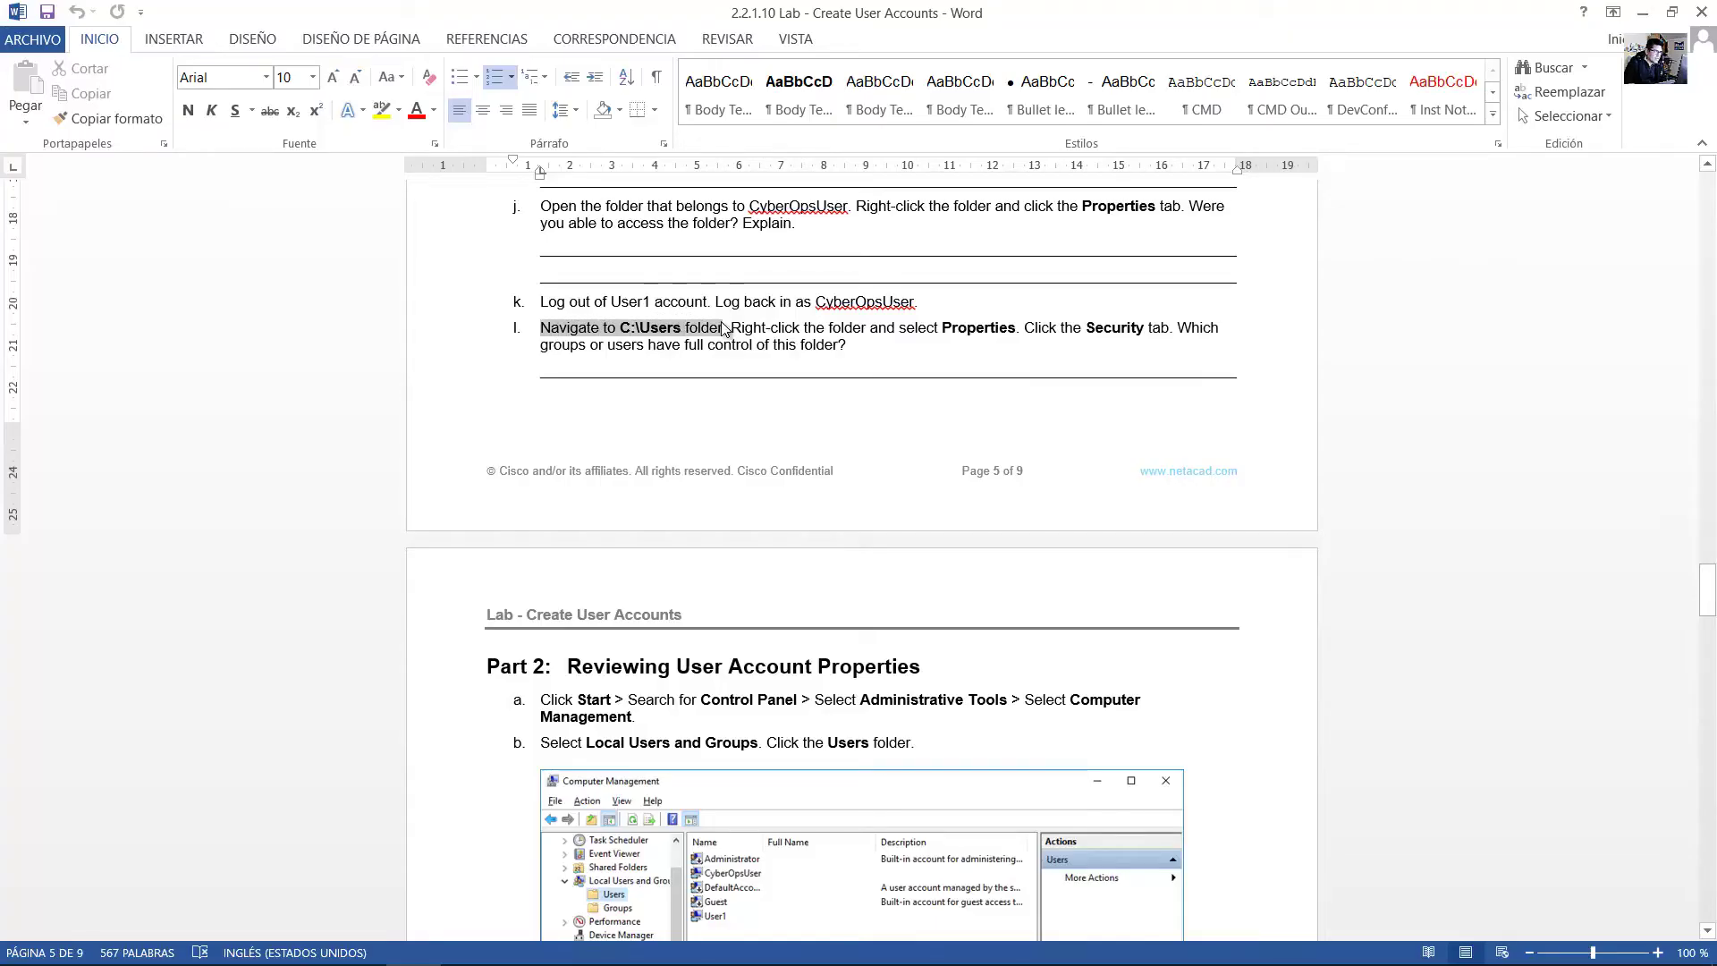
{"action": "scroll", "coordinate": [747, 349], "scroll_direction": "up", "scroll_amount": 4}
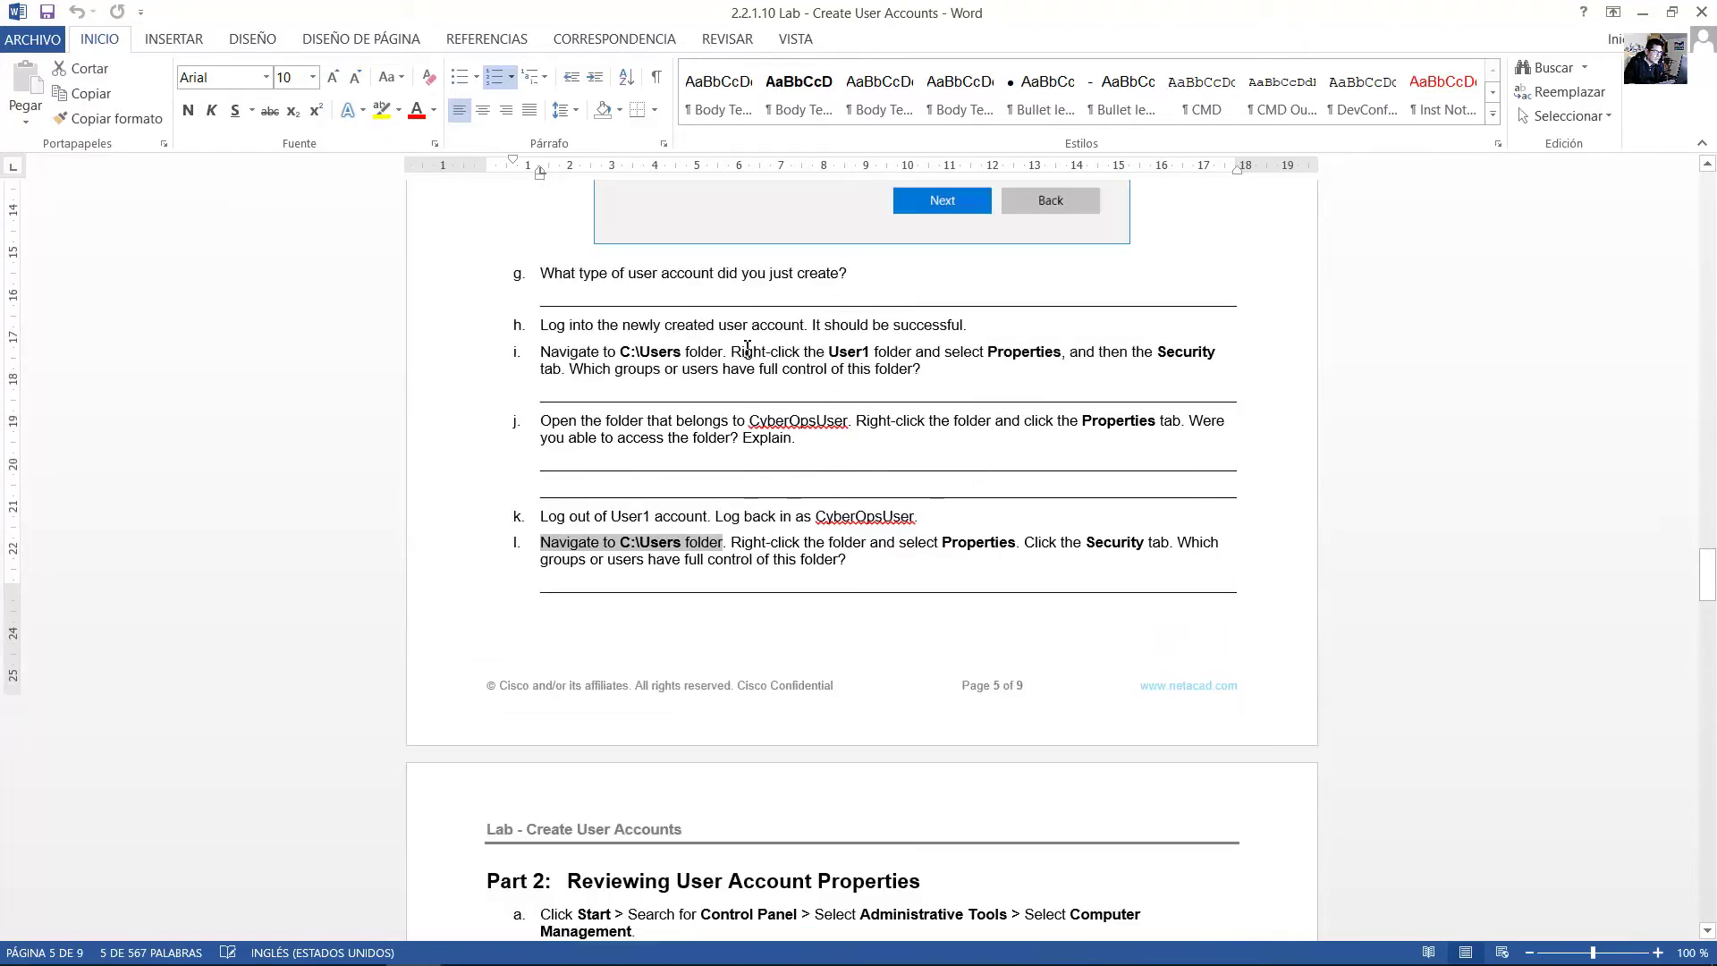
{"action": "scroll", "coordinate": [747, 349], "scroll_direction": "down", "scroll_amount": 4}
{"action": "left_click", "coordinate": [735, 337]}
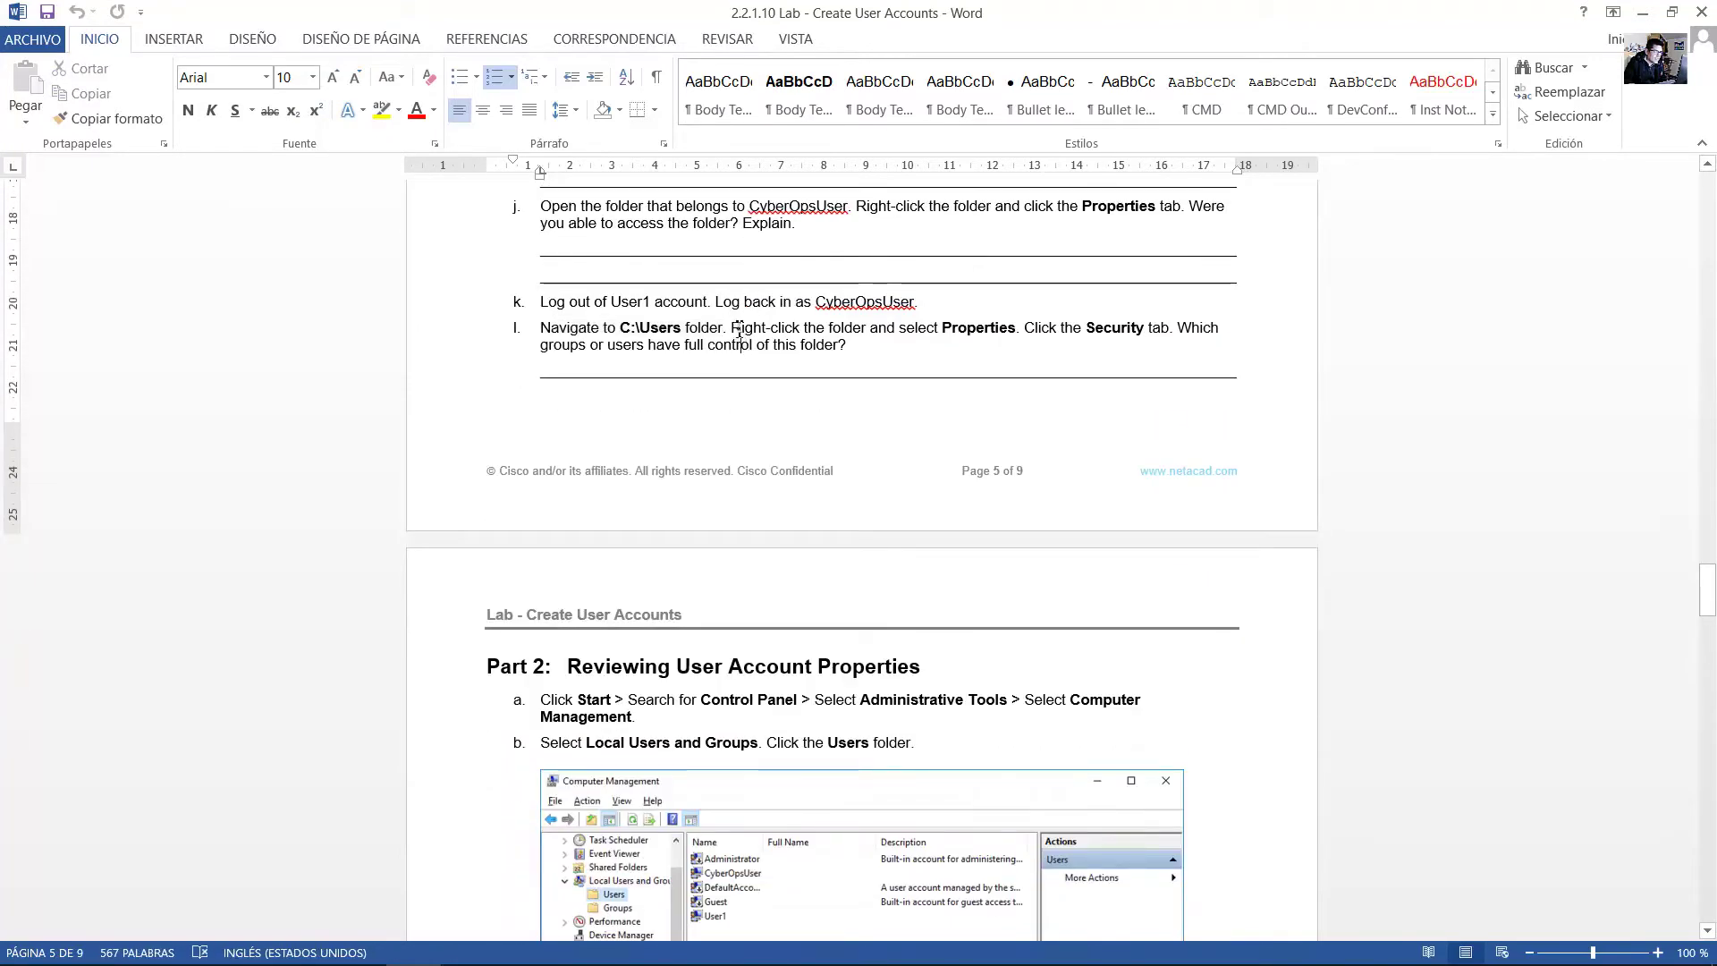
{"action": "left_click_drag", "start_coordinate": [739, 337], "coordinate": [827, 339]}
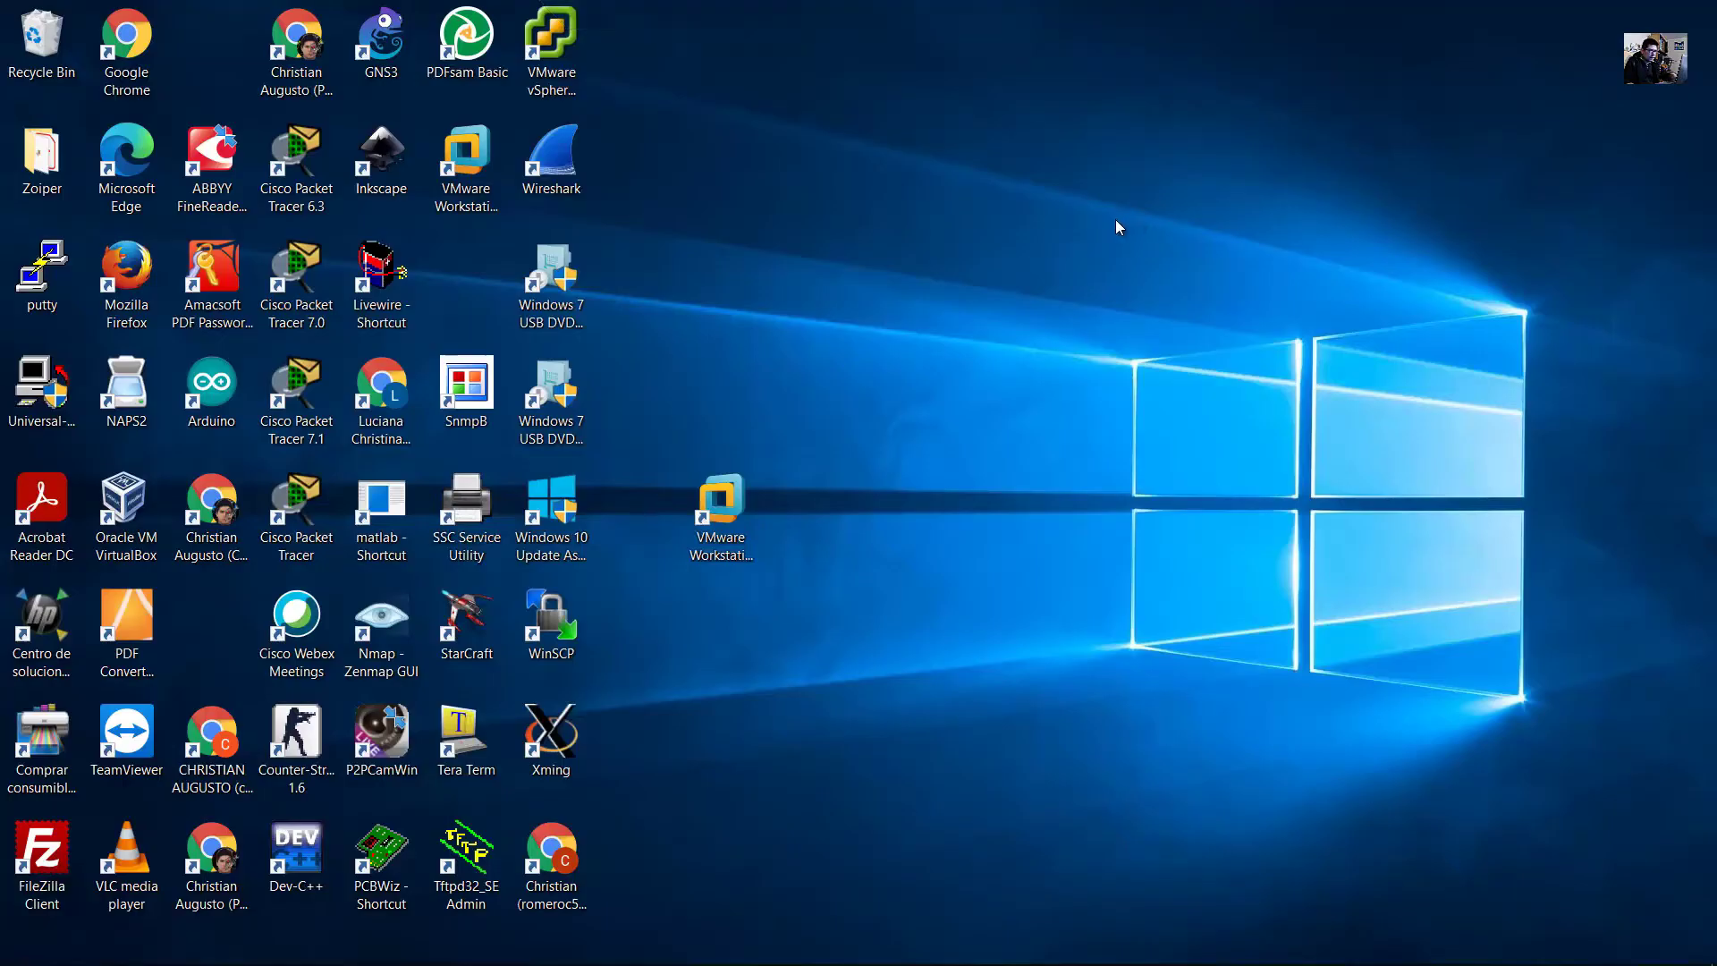
Step: Browse File Explorer through This PC and Local Disk (C:) to the Users folder
{"action": "key", "text": "super+e"}
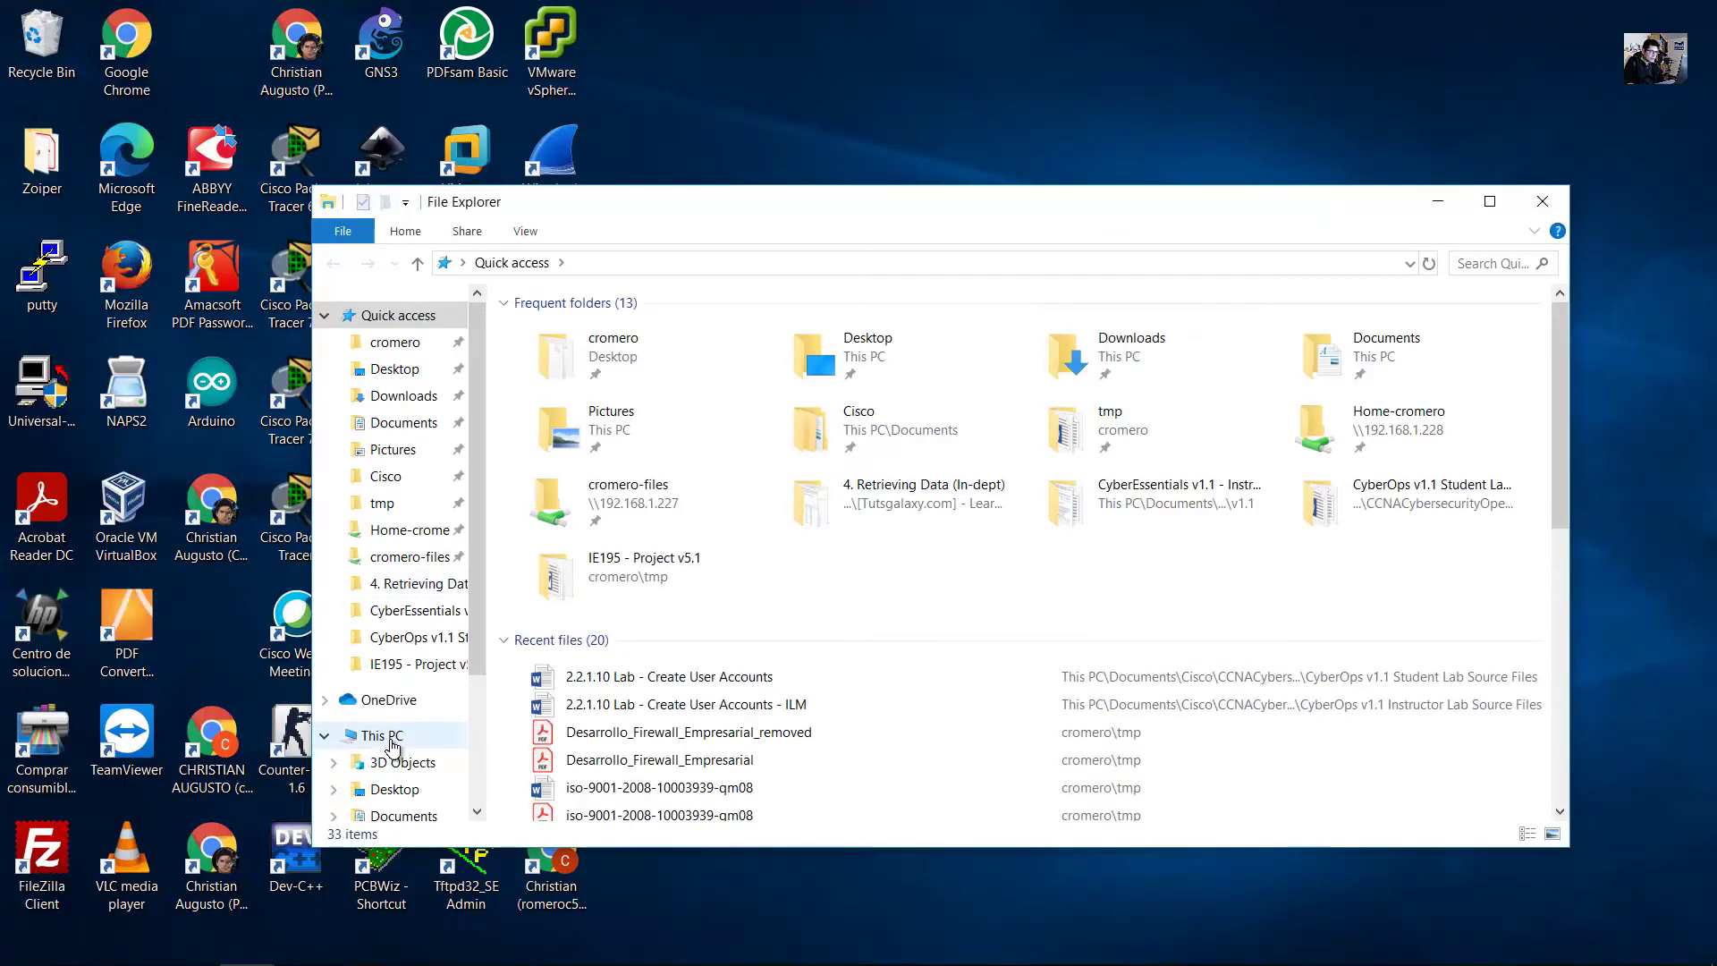
{"action": "left_click", "coordinate": [382, 735]}
{"action": "double_click", "coordinate": [573, 577]}
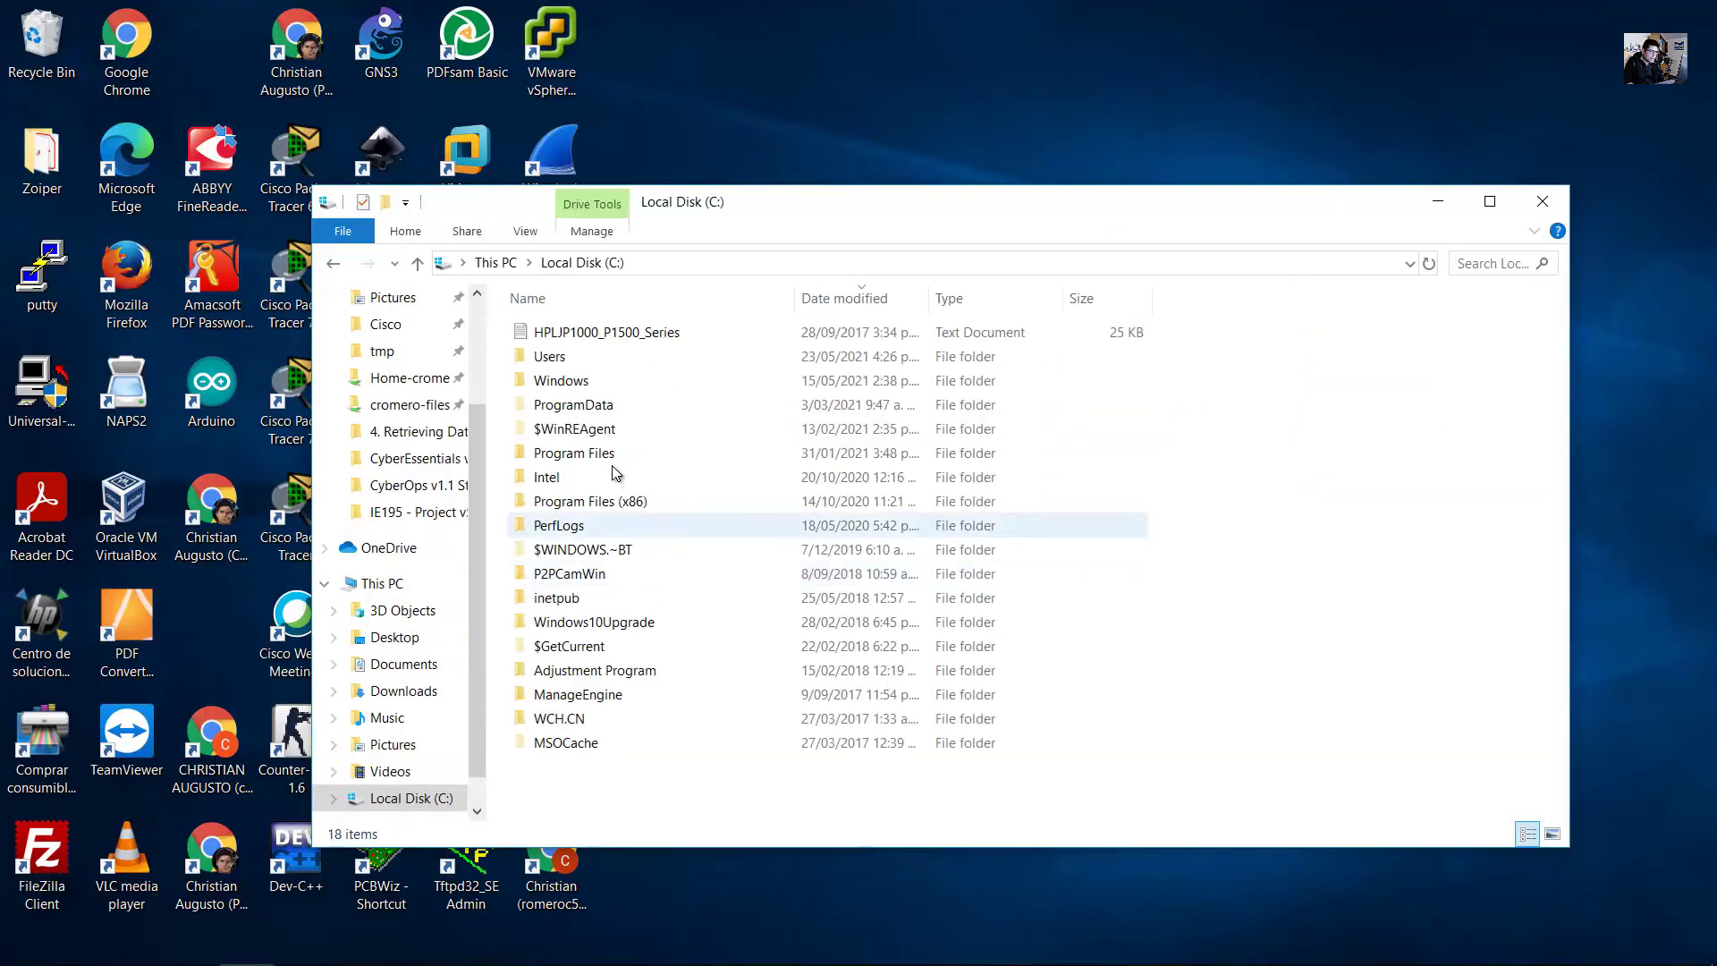
{"action": "left_click", "coordinate": [562, 359]}
{"action": "double_click", "coordinate": [557, 359]}
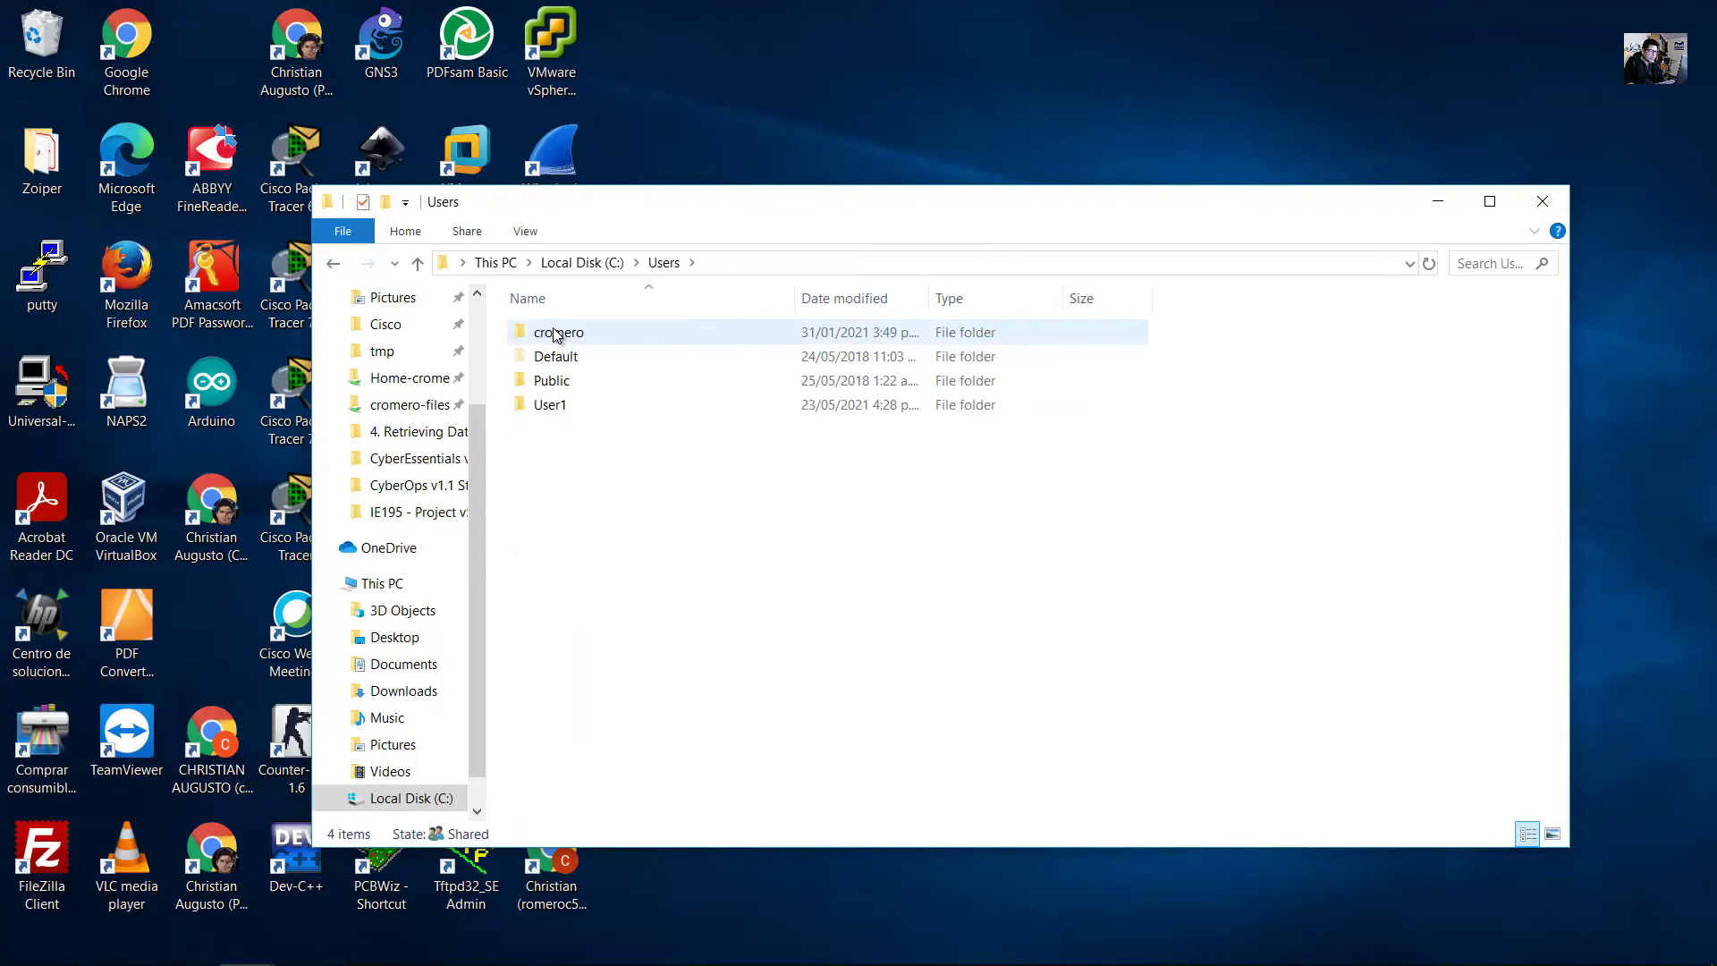
Step: Open the Security tab of the cromero folder's properties
{"action": "right_click", "coordinate": [557, 335]}
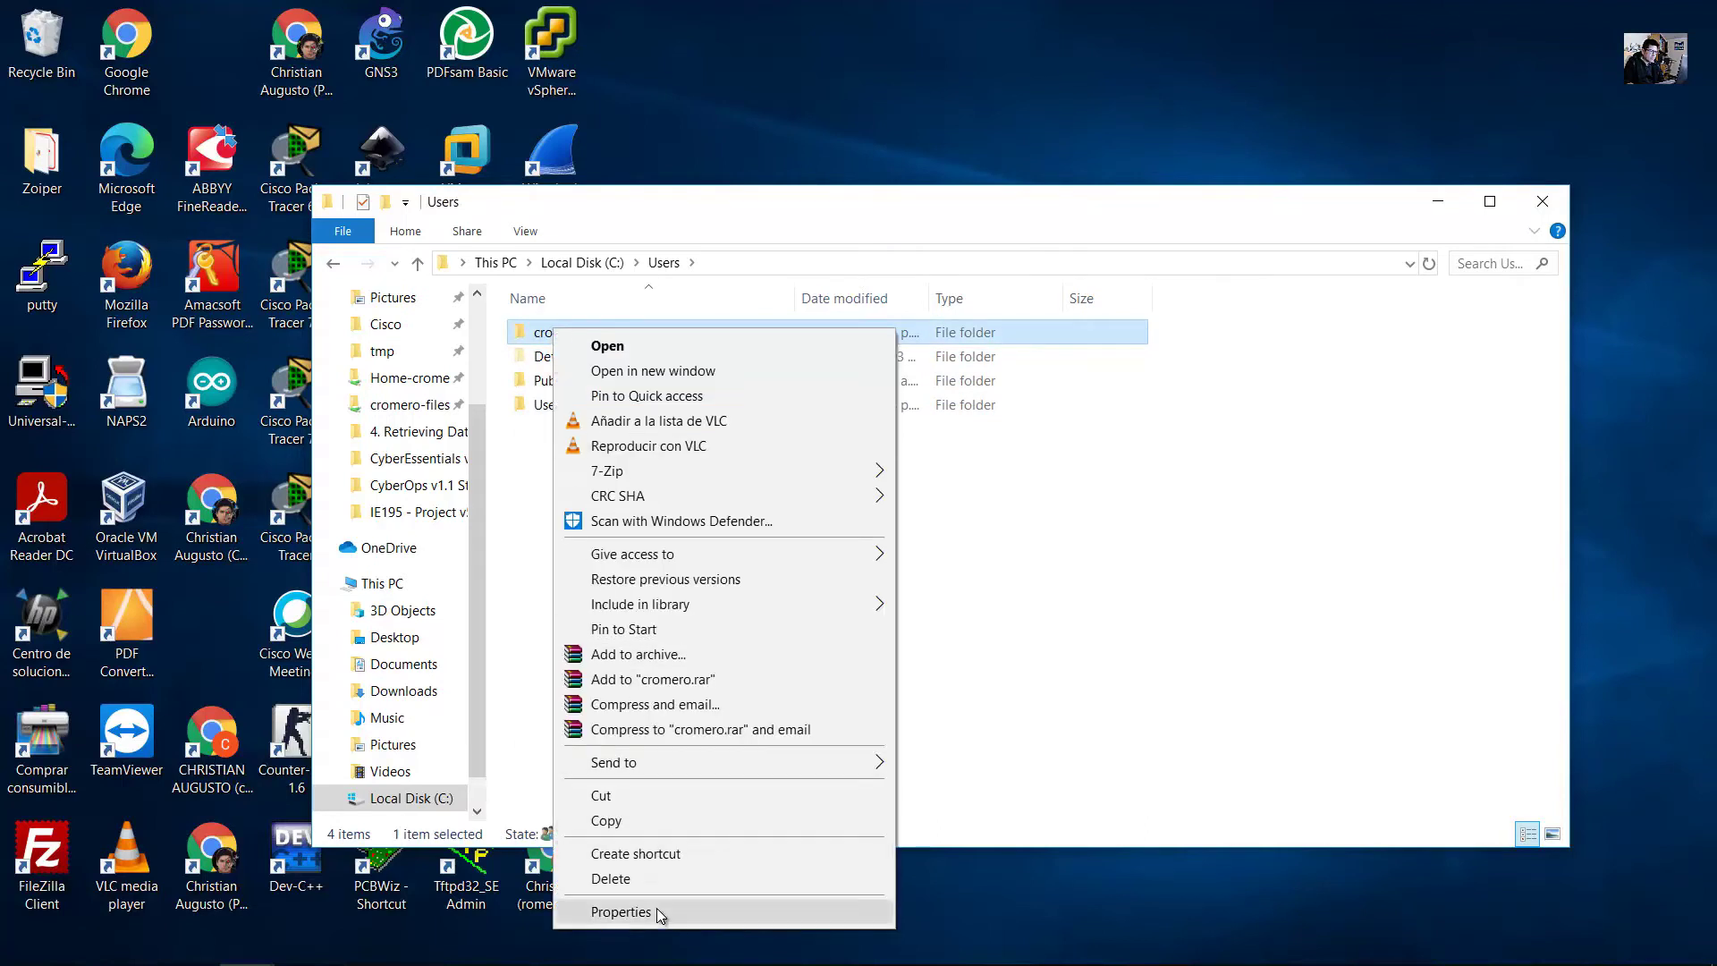
{"action": "left_click", "coordinate": [657, 910]}
{"action": "left_click", "coordinate": [734, 383]}
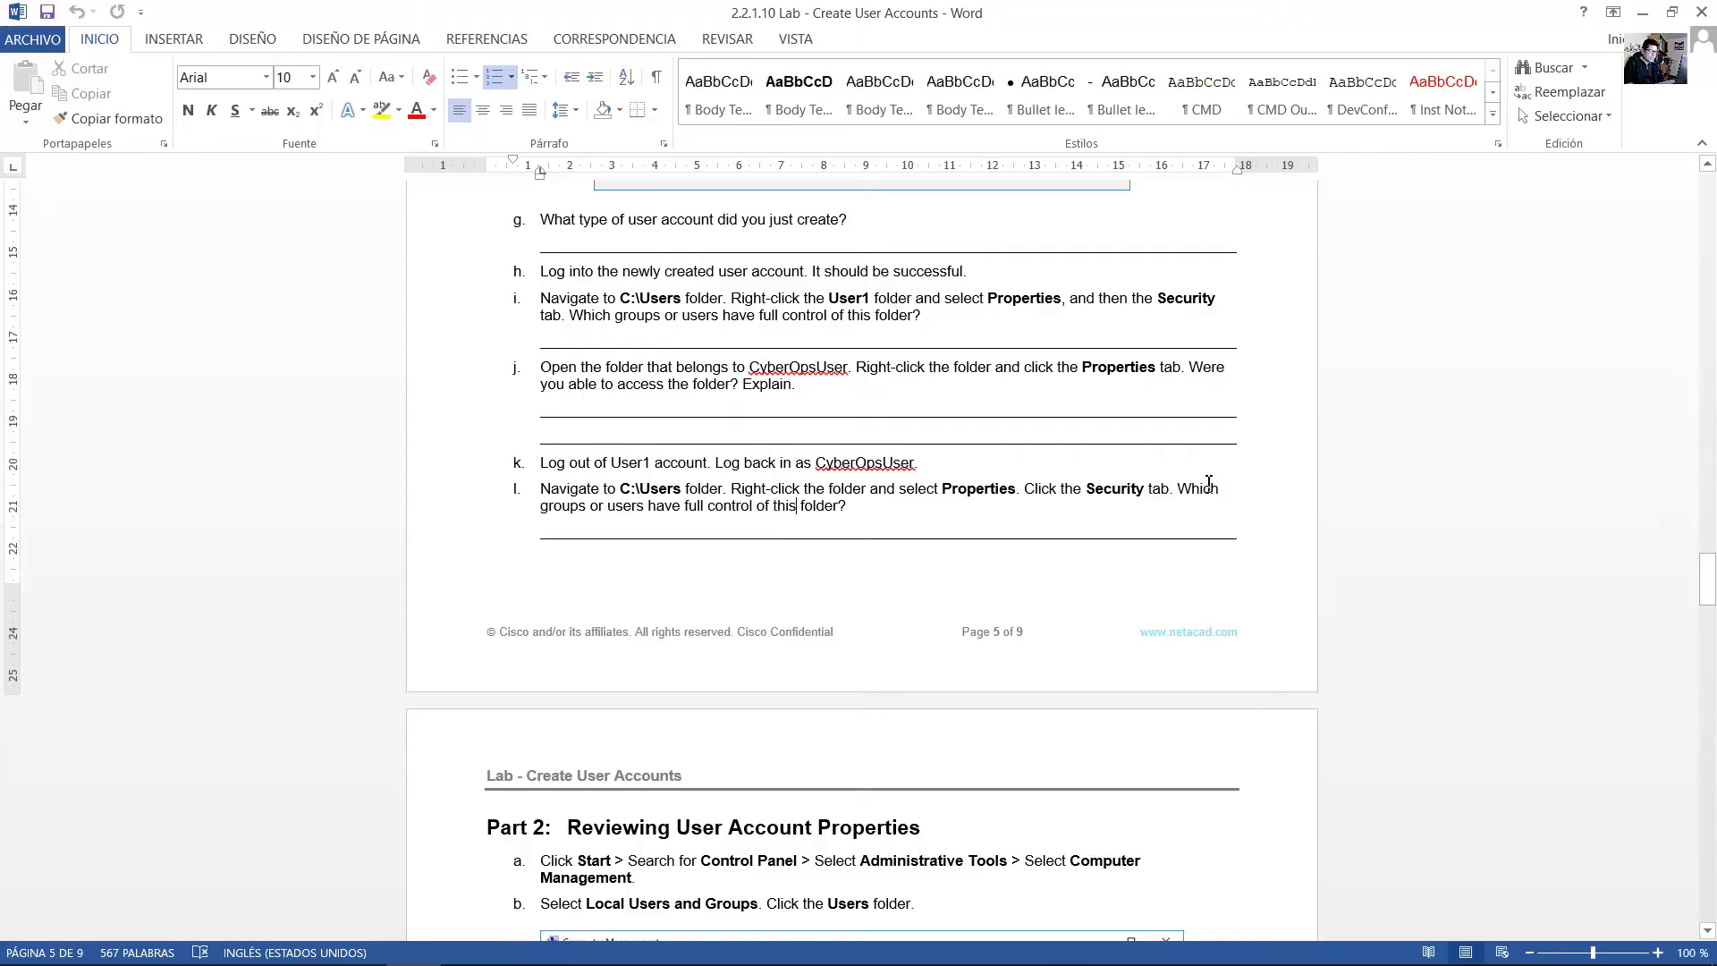
{"action": "left_click_drag", "start_coordinate": [1197, 488], "coordinate": [847, 519]}
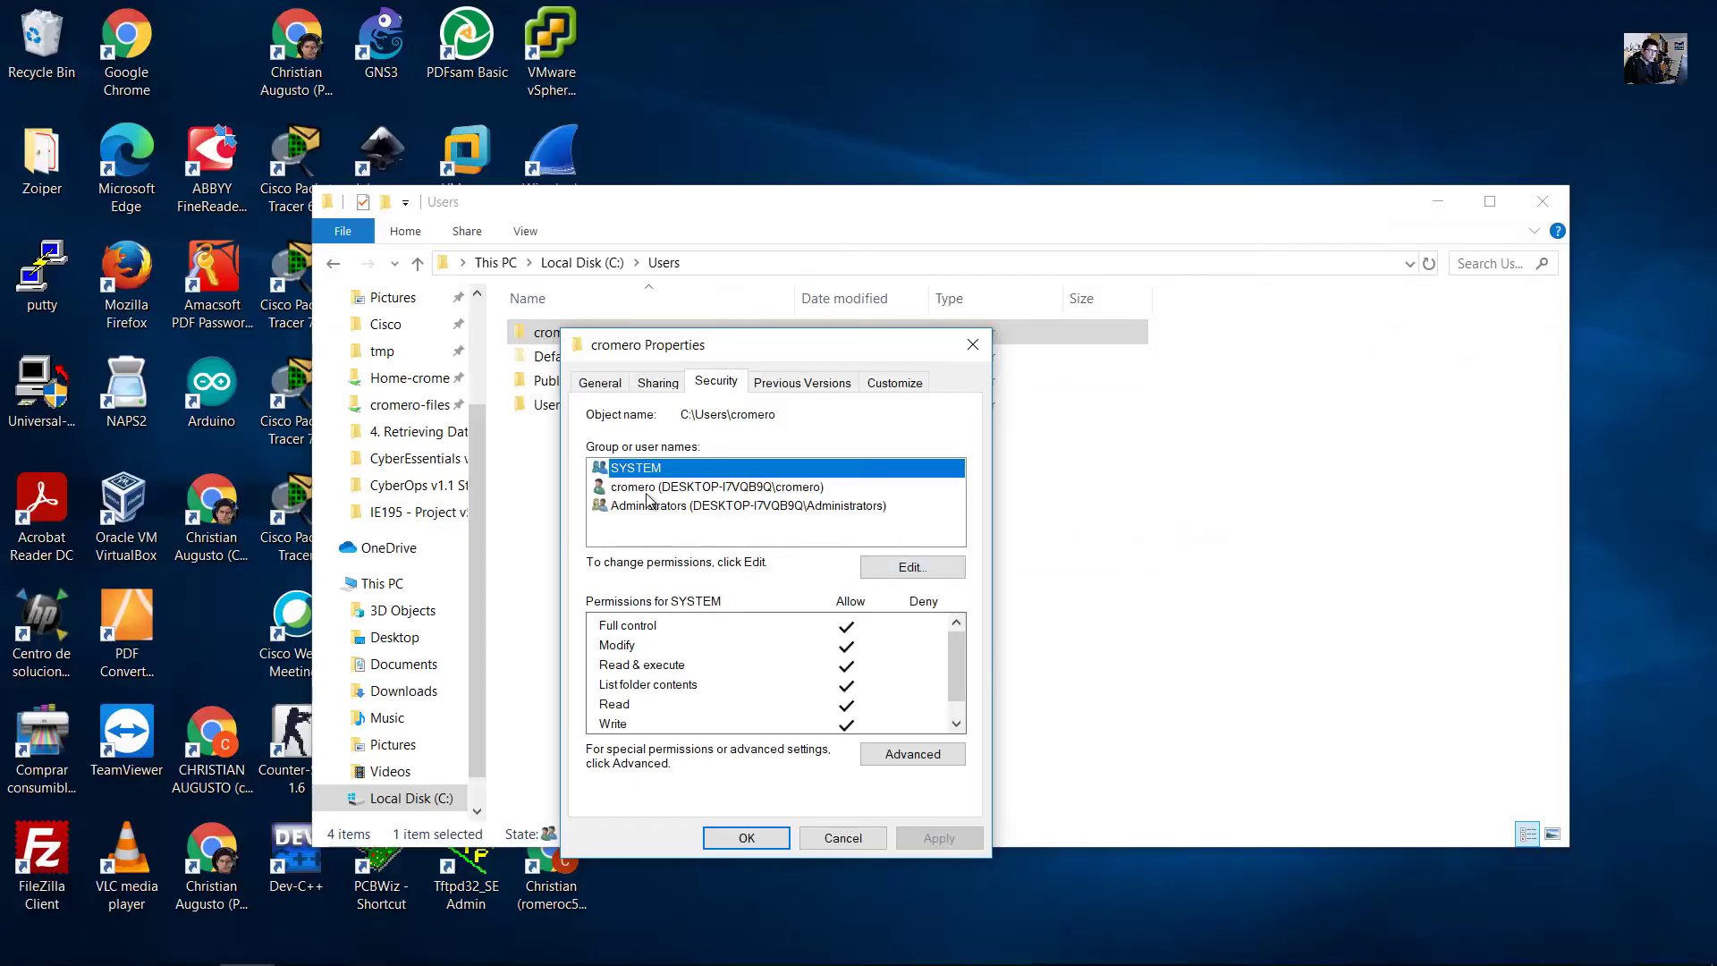
{"action": "left_click", "coordinate": [814, 644]}
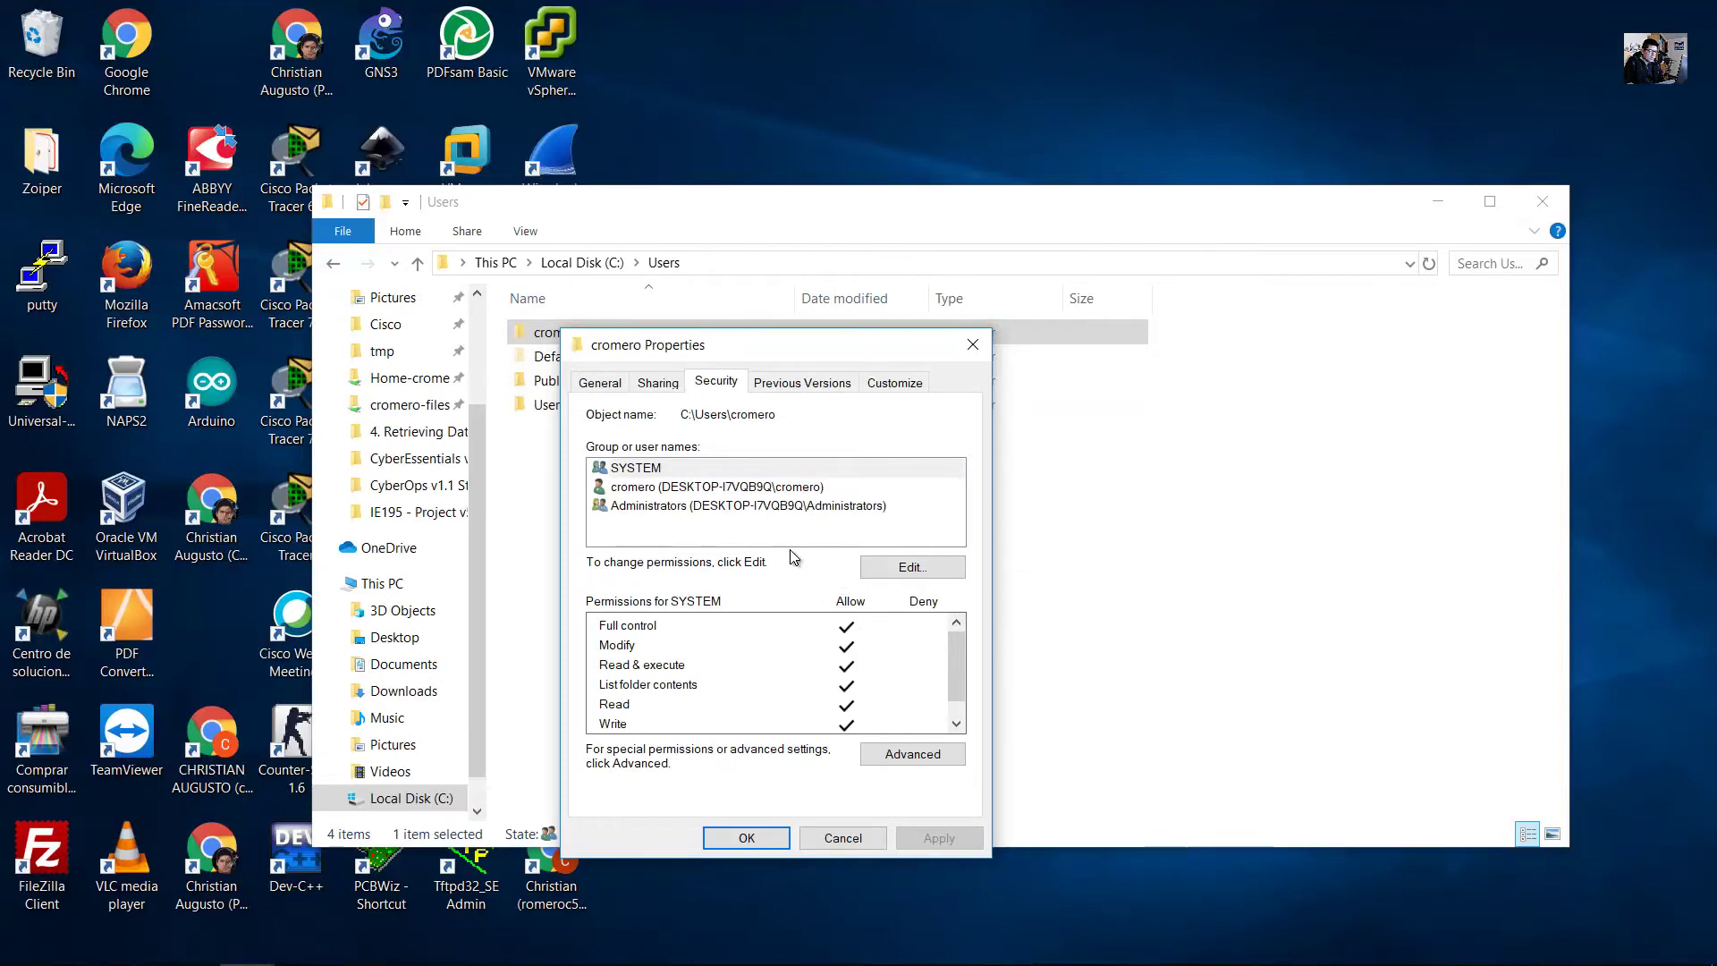
Step: Check the permissions of SYSTEM, cromero and Administrators, noting Administrators' Full control
{"action": "left_click", "coordinate": [685, 488]}
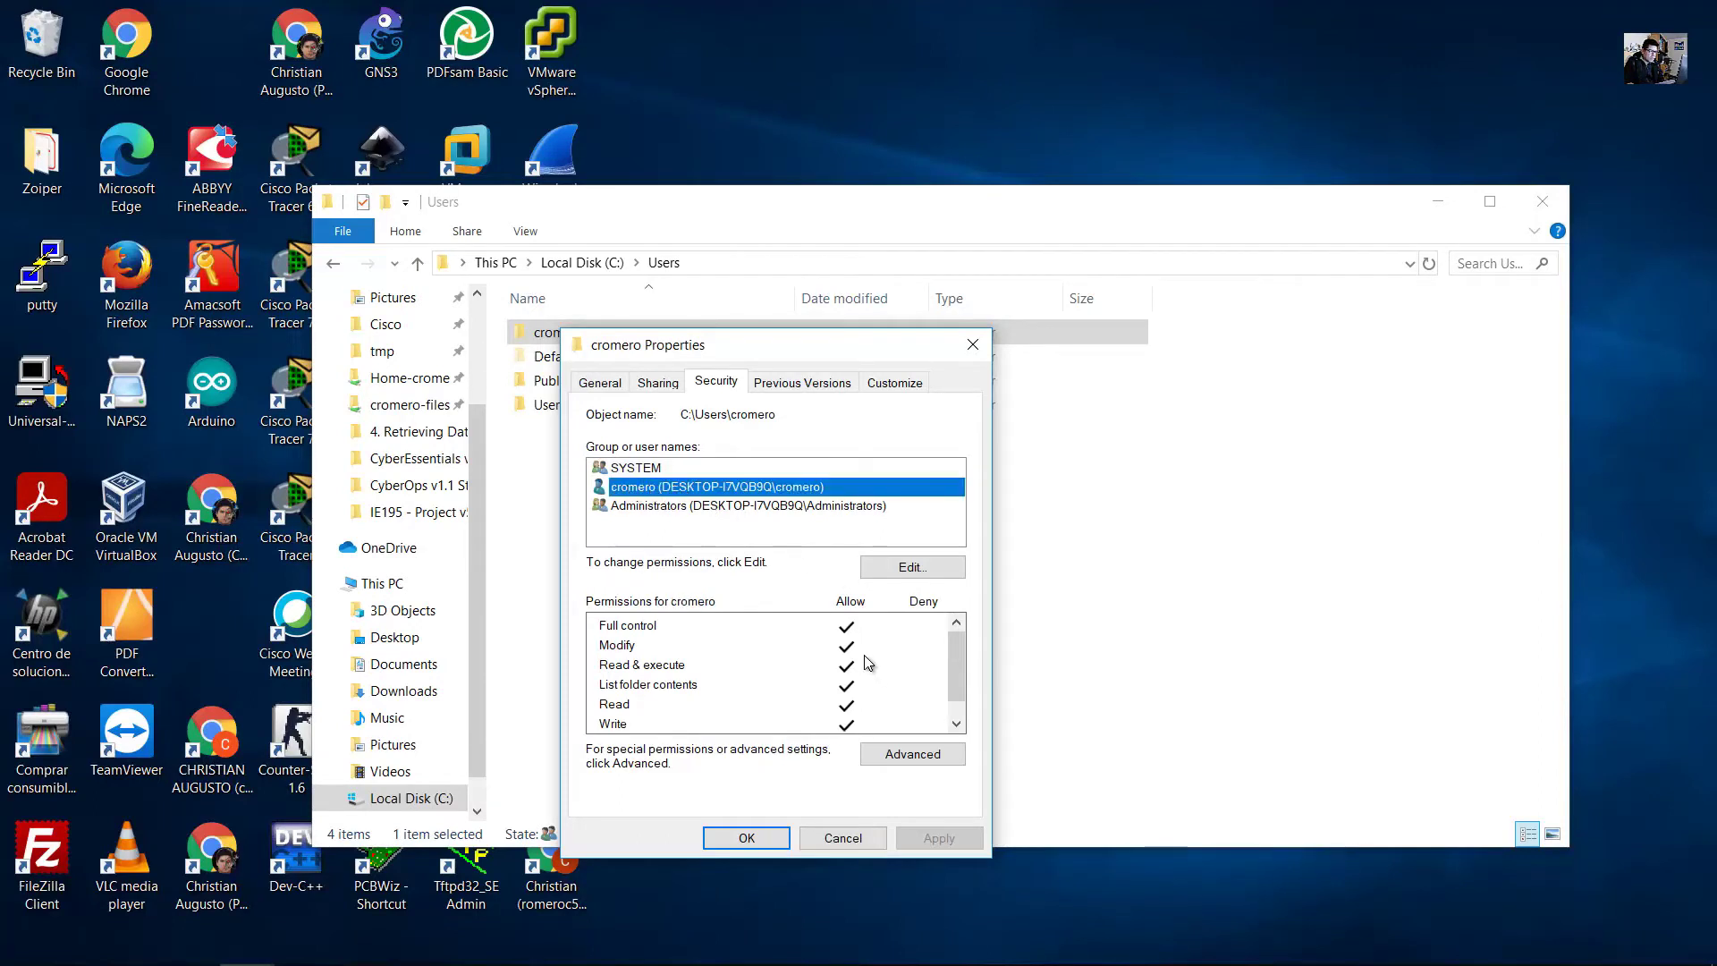
{"action": "left_click", "coordinate": [652, 507]}
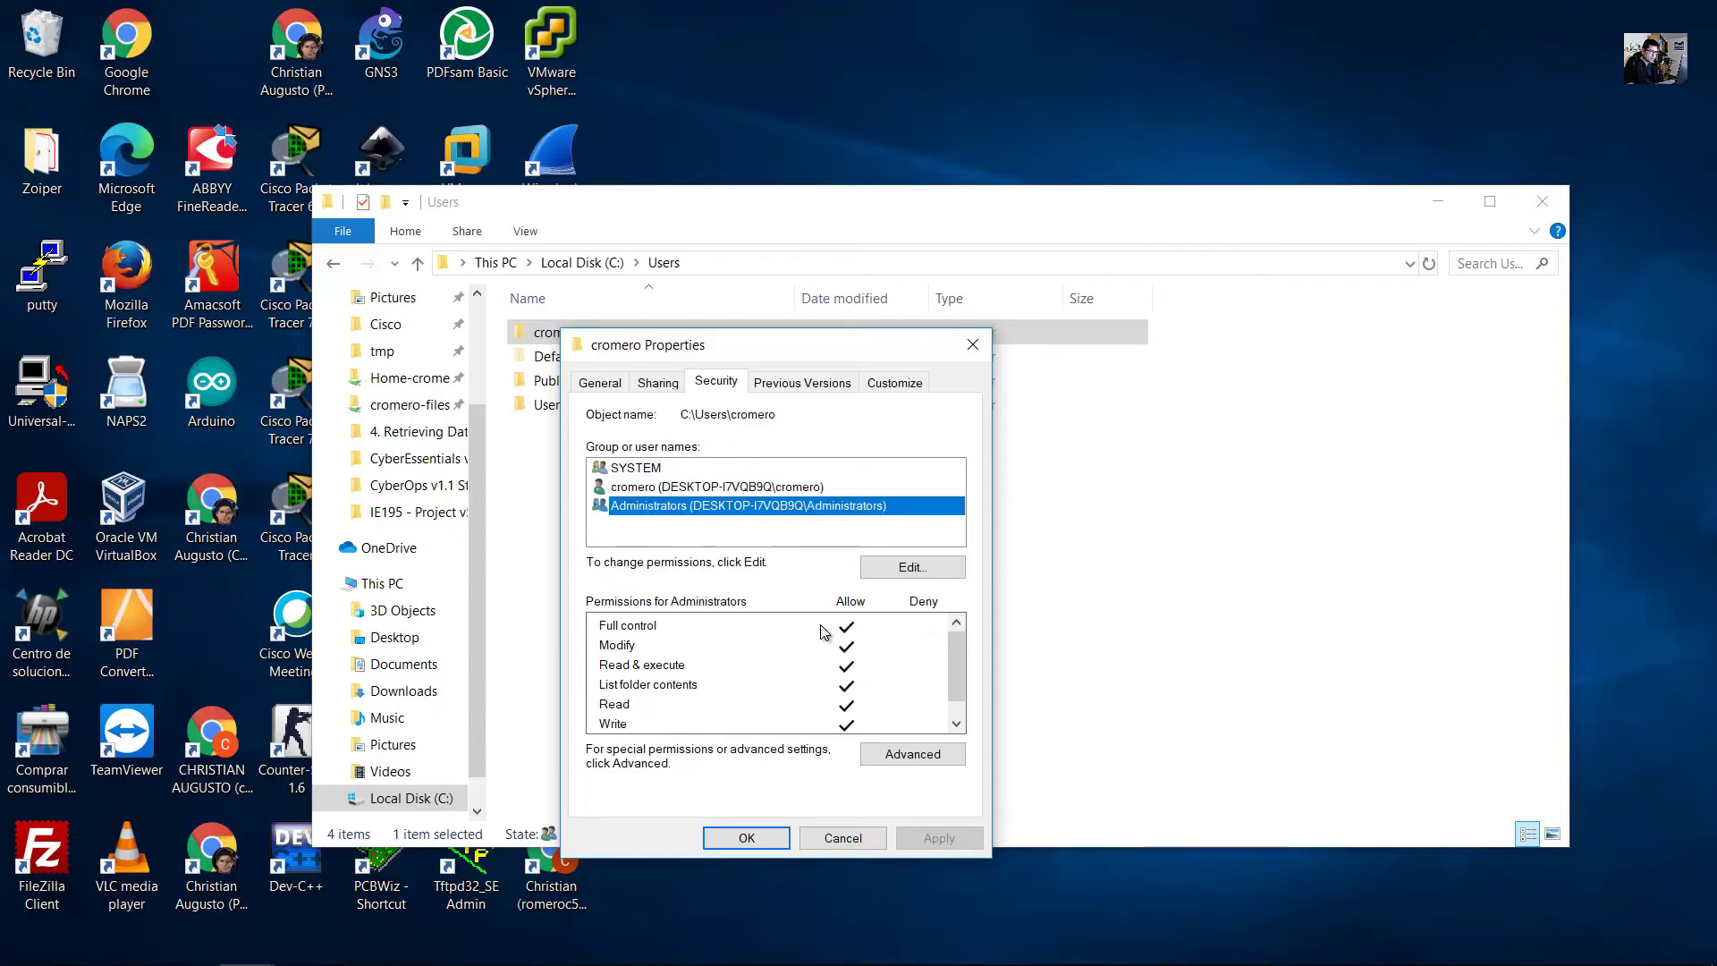
{"action": "left_click", "coordinate": [664, 626]}
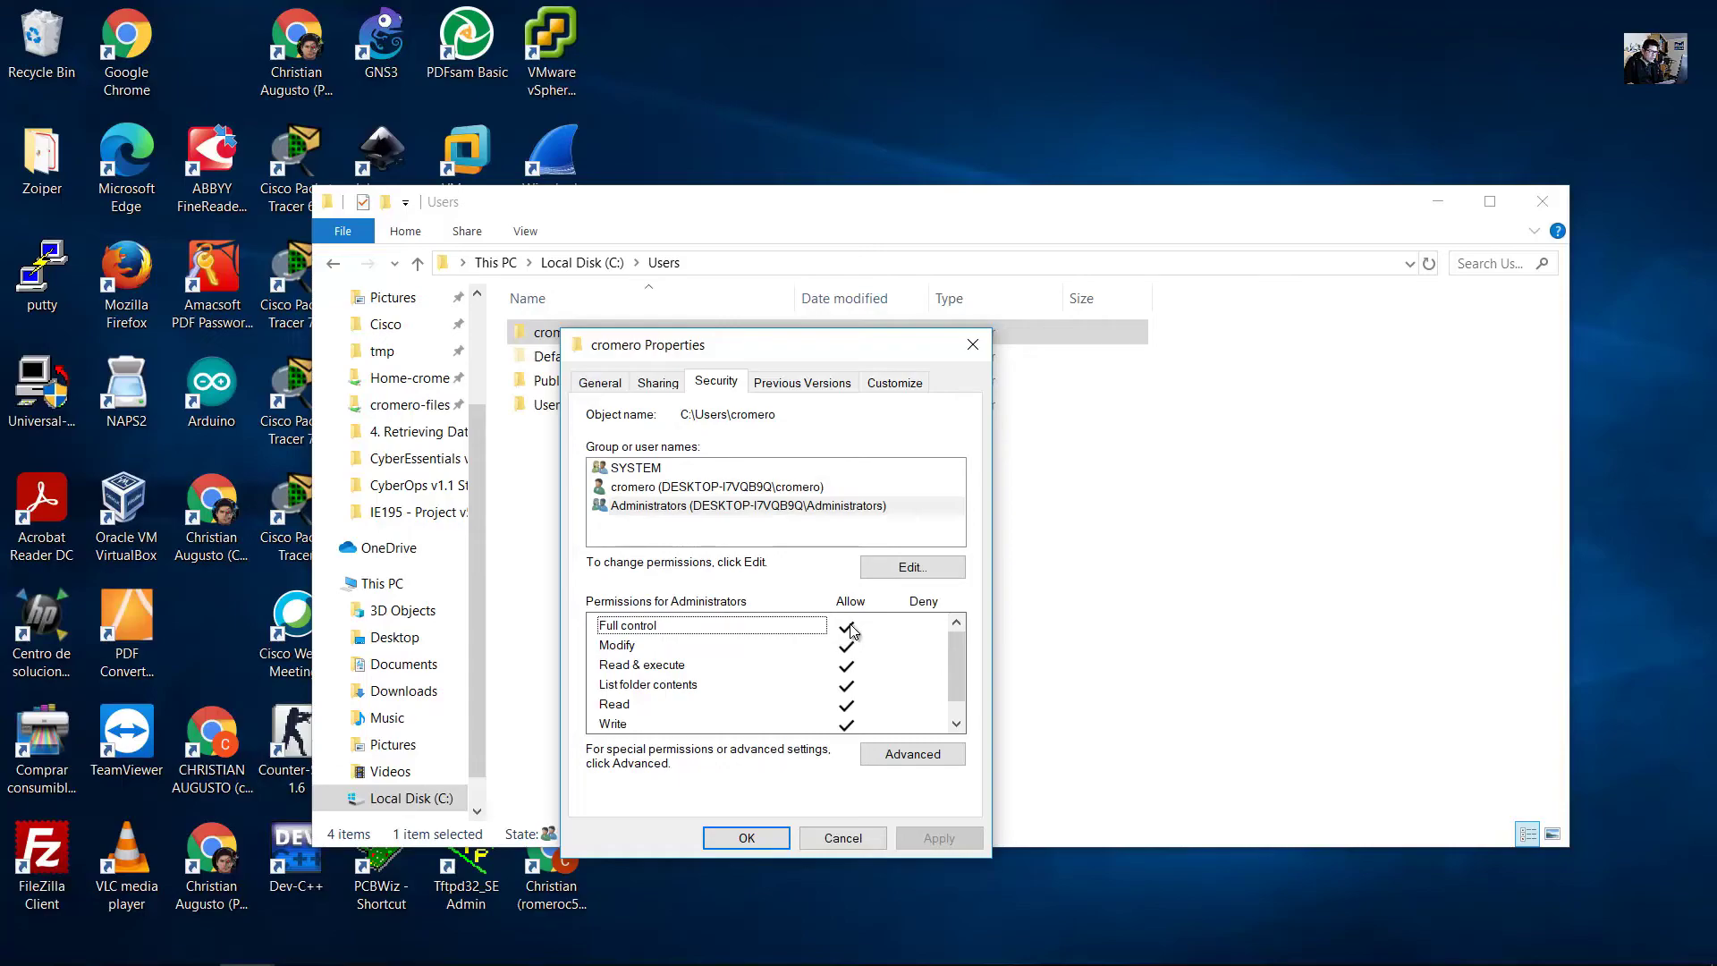
{"action": "key", "text": "alt+Tab"}
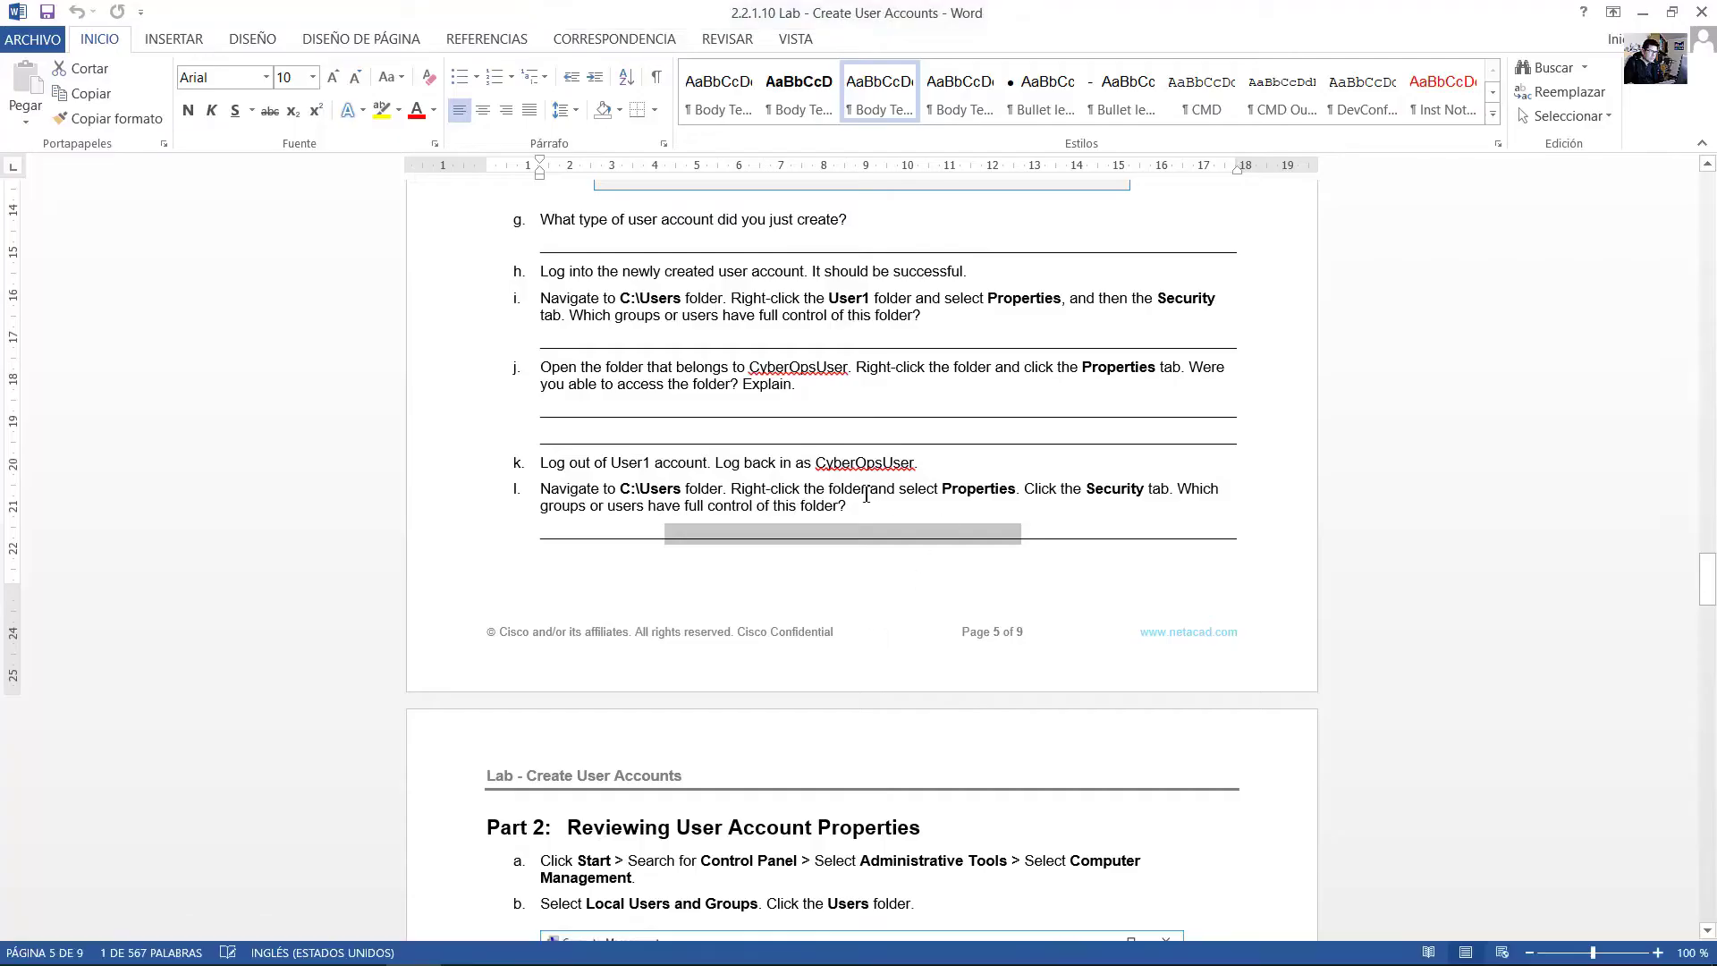
{"action": "left_click", "coordinate": [1644, 11]}
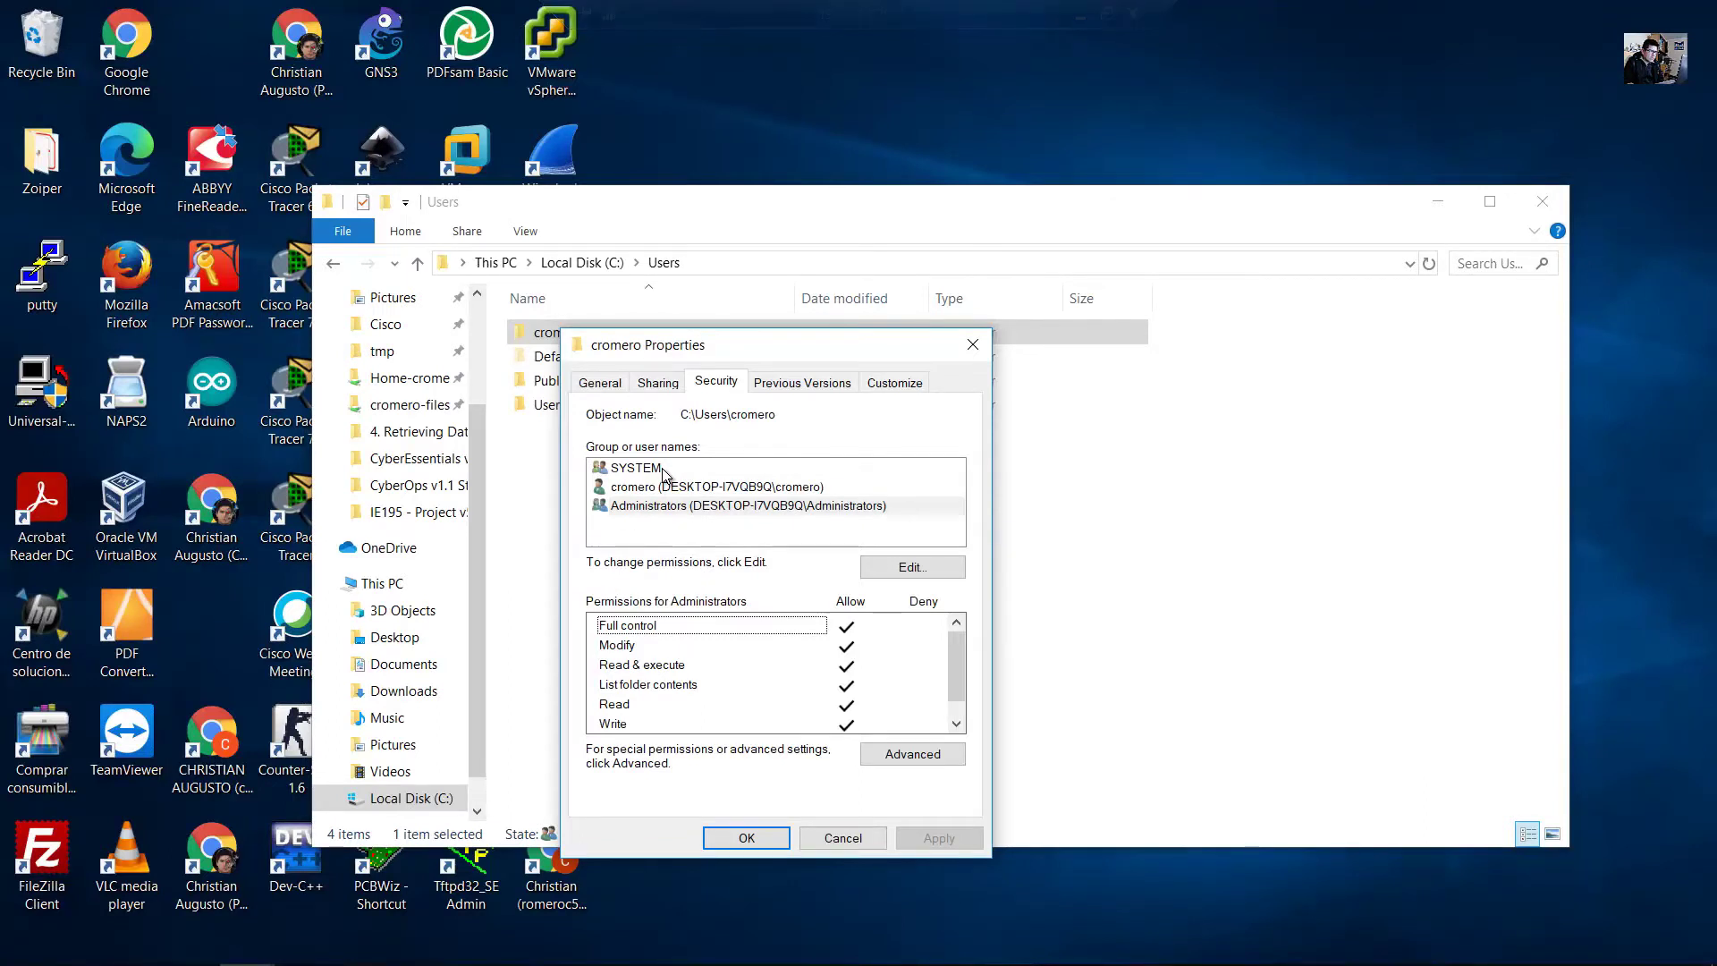
{"action": "left_click", "coordinate": [653, 471]}
{"action": "left_click", "coordinate": [693, 493]}
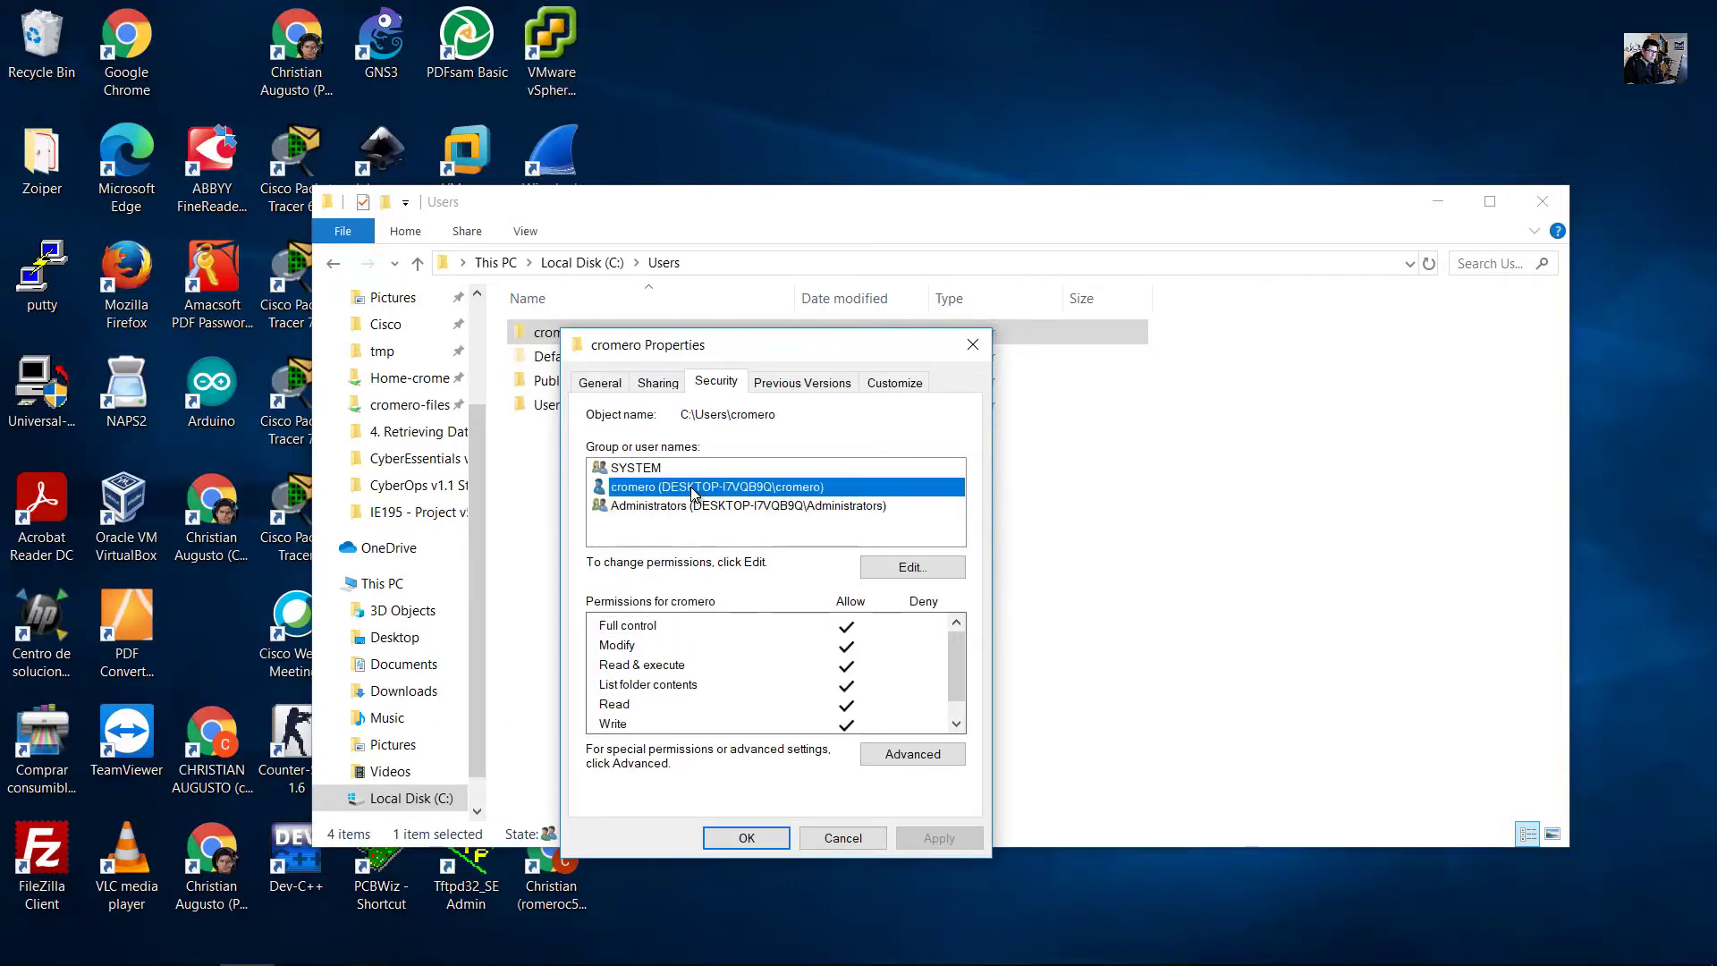
{"action": "left_click", "coordinate": [680, 508]}
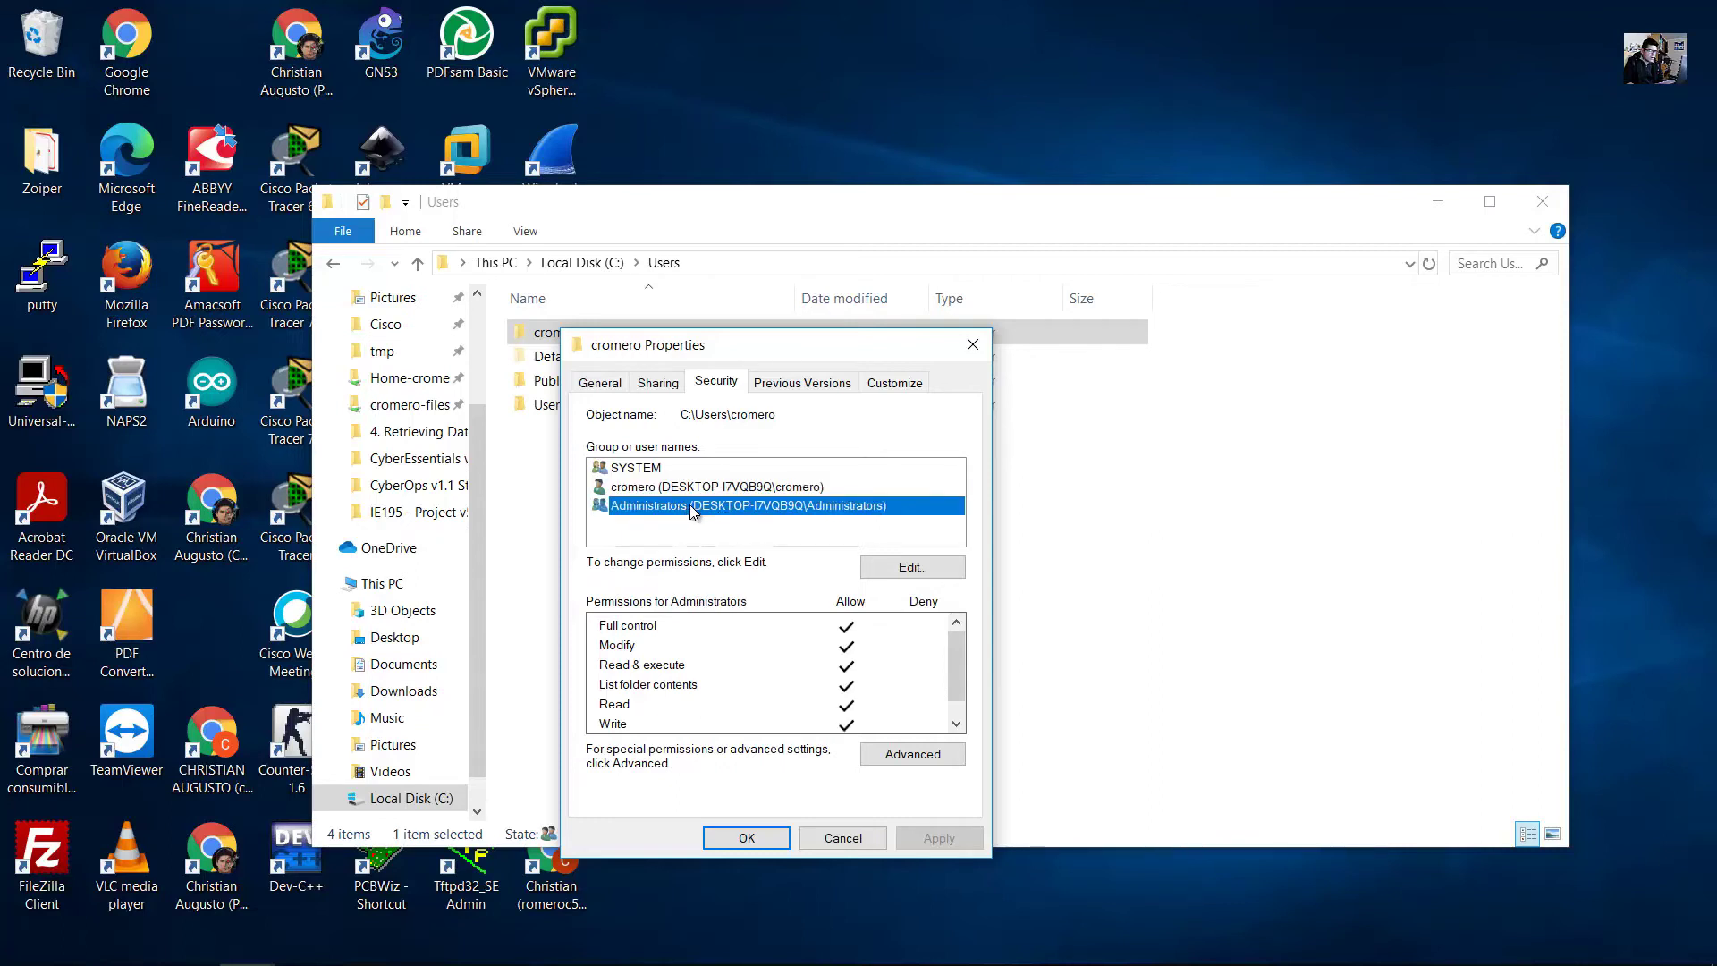
Step: Close the cromero properties and return to the Word lab sheet
{"action": "left_click", "coordinate": [973, 344]}
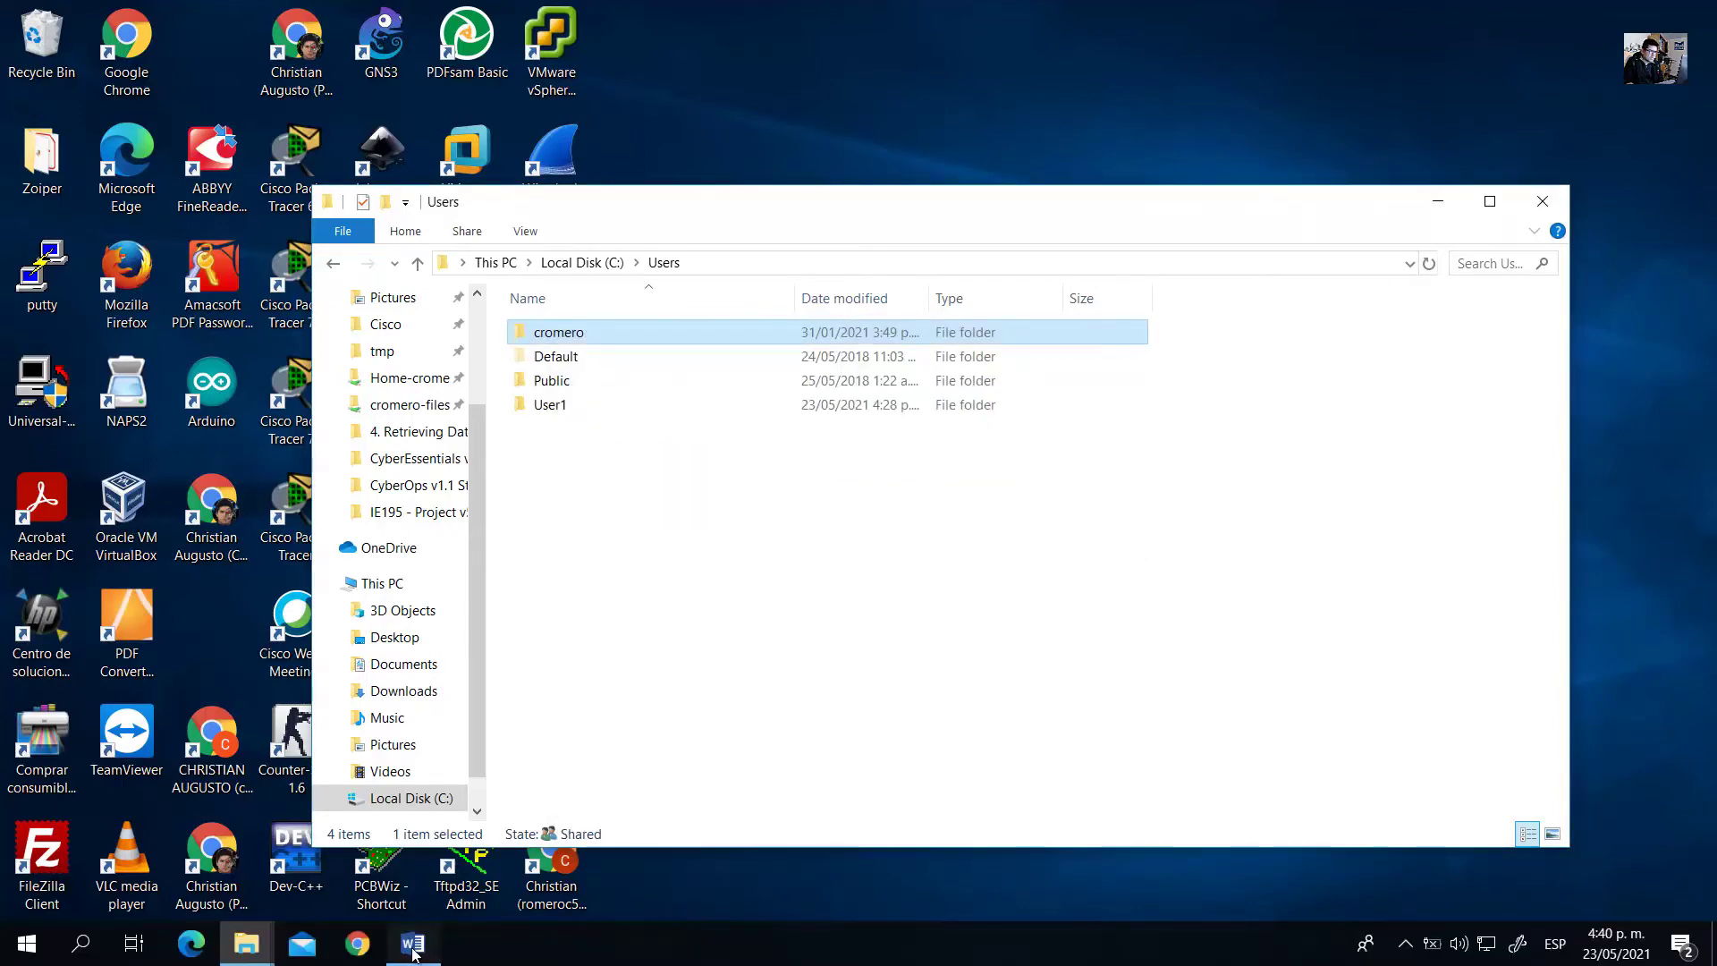
{"action": "left_click", "coordinate": [414, 946]}
{"action": "scroll", "coordinate": [893, 611], "scroll_direction": "down", "scroll_amount": 10}
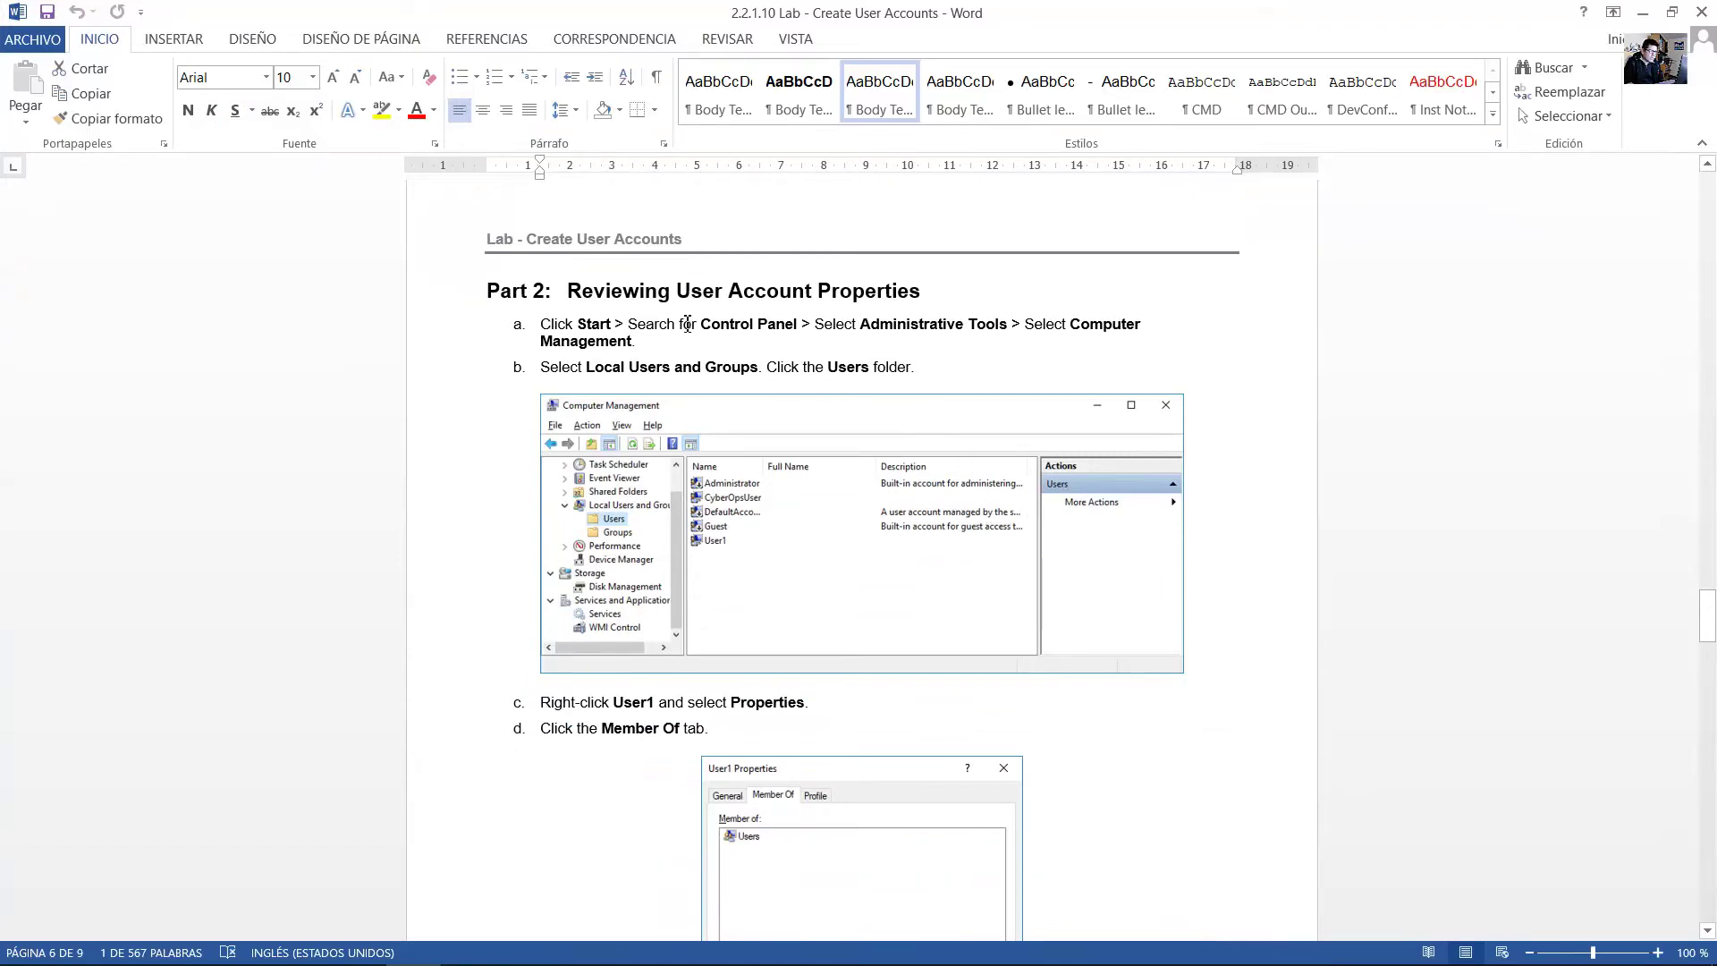
Step: Highlight the Part 2 heading and step a's path to Computer Management
{"action": "left_click_drag", "start_coordinate": [610, 298], "coordinate": [748, 297]}
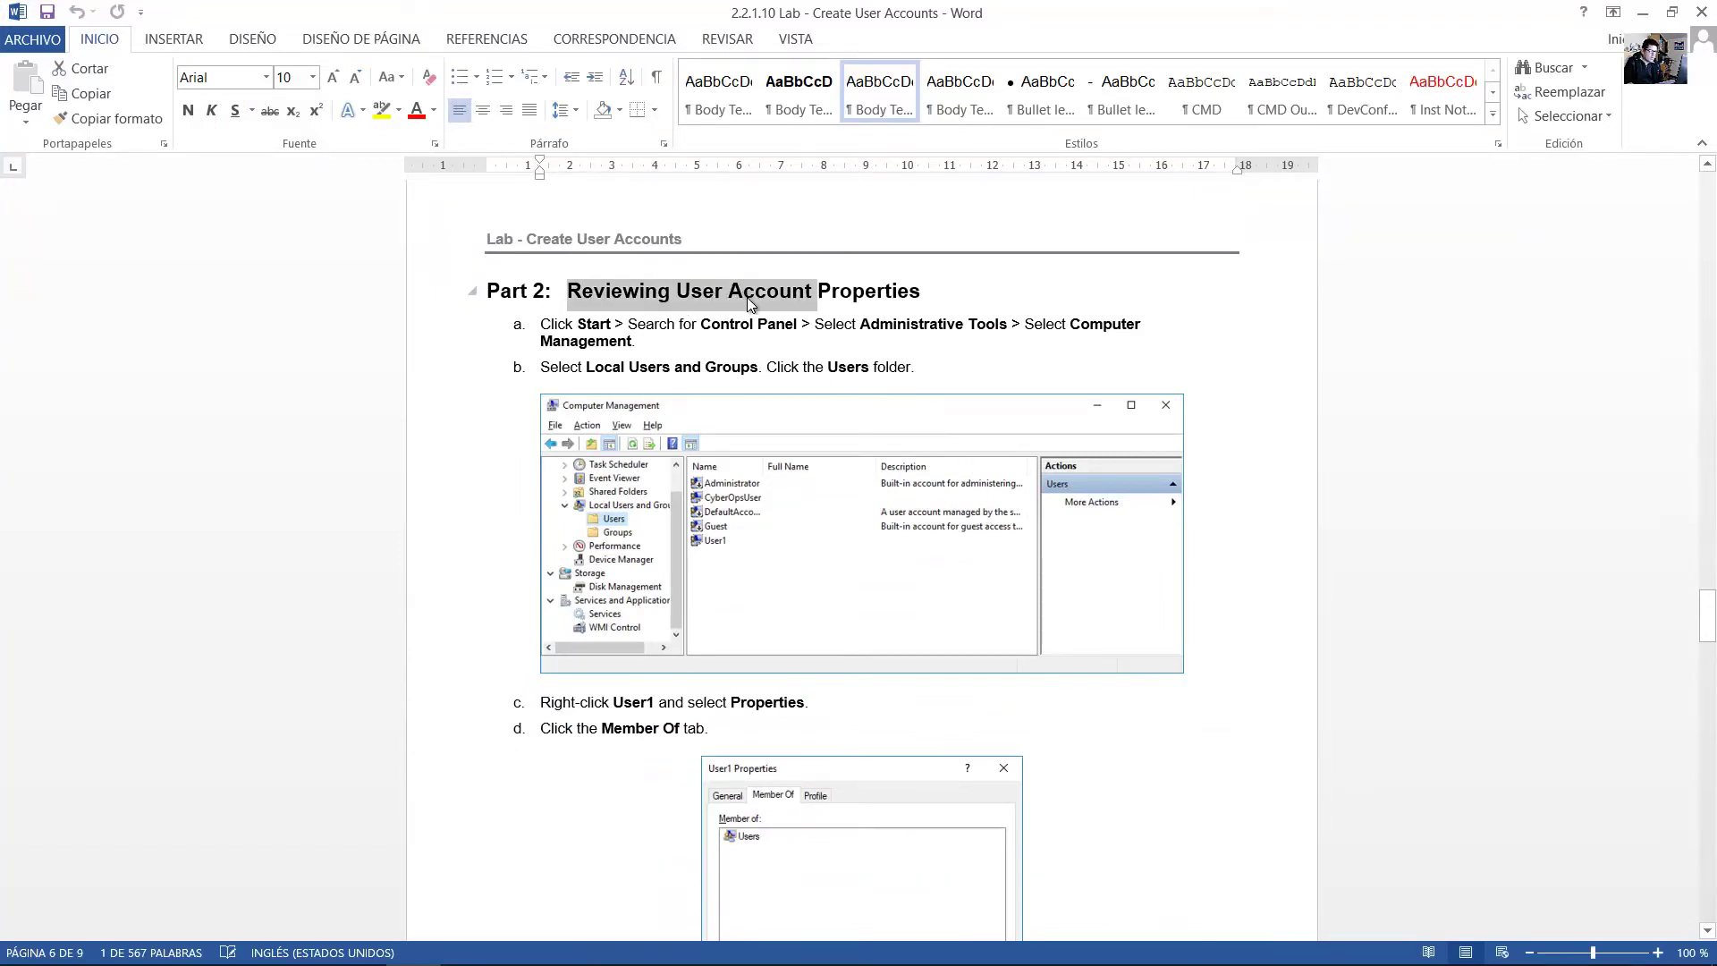
{"action": "left_click", "coordinate": [730, 297]}
{"action": "left_click_drag", "start_coordinate": [585, 299], "coordinate": [895, 295]}
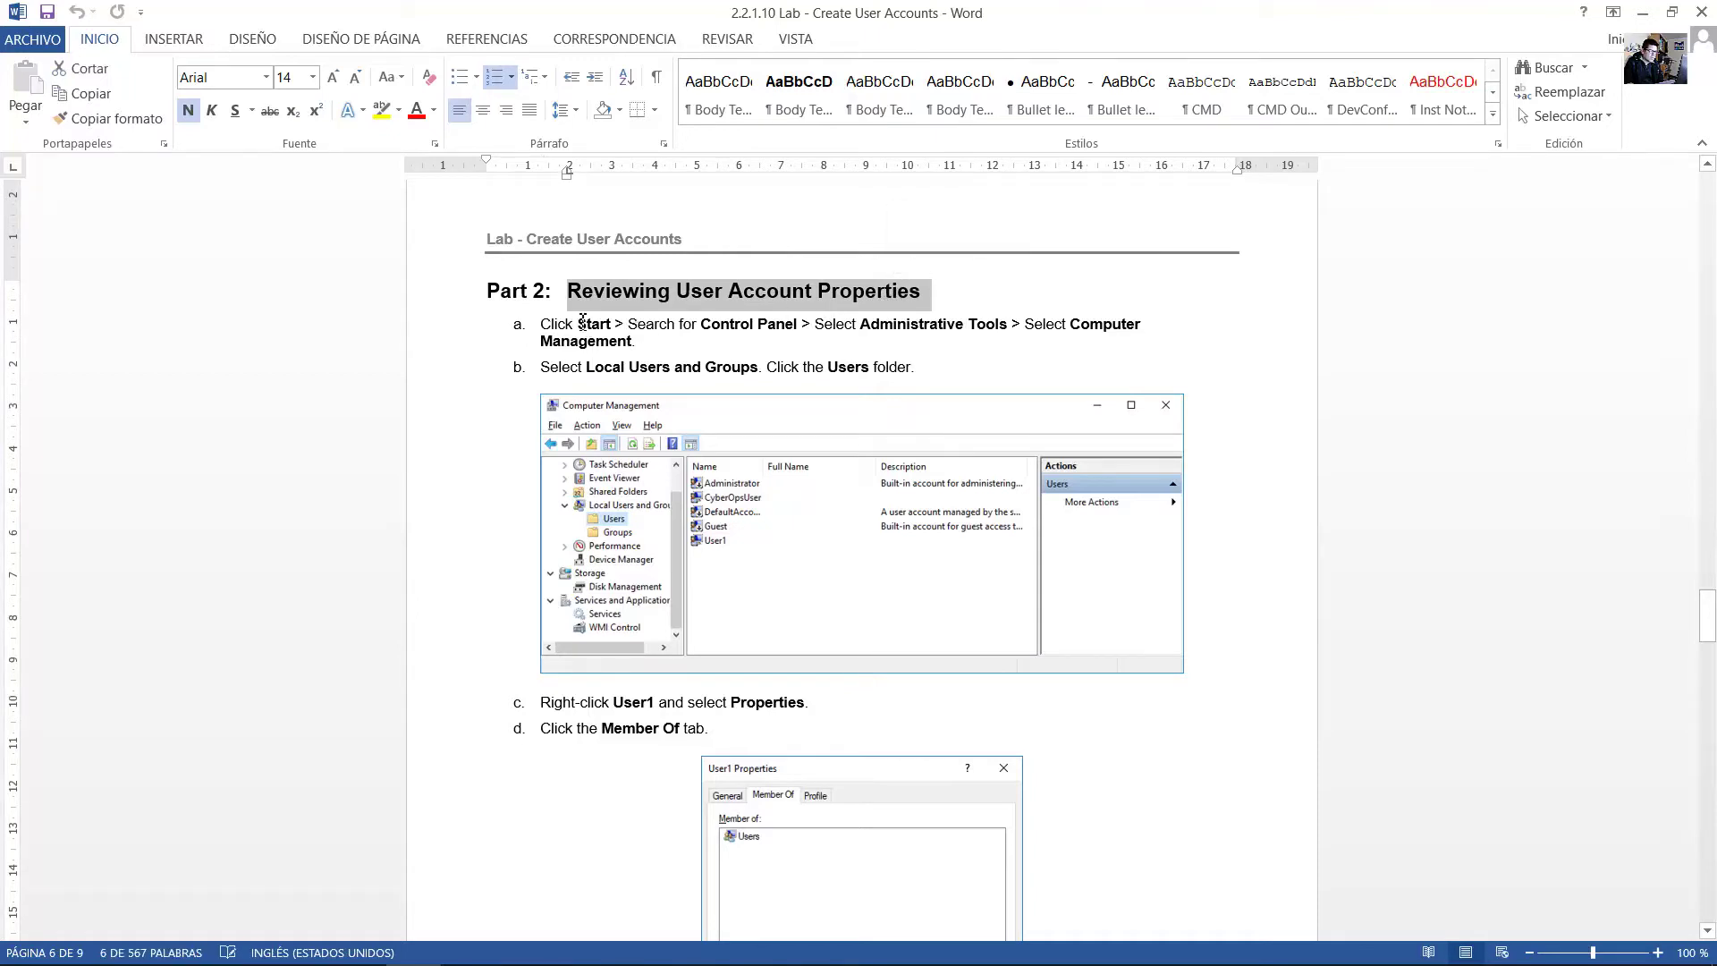
{"action": "mouse_move", "coordinate": [669, 329]}
{"action": "left_mouse_down"}
{"action": "mouse_move", "coordinate": [1110, 327]}
{"action": "mouse_move", "coordinate": [627, 328]}
{"action": "mouse_move", "coordinate": [641, 341]}
{"action": "left_mouse_up"}
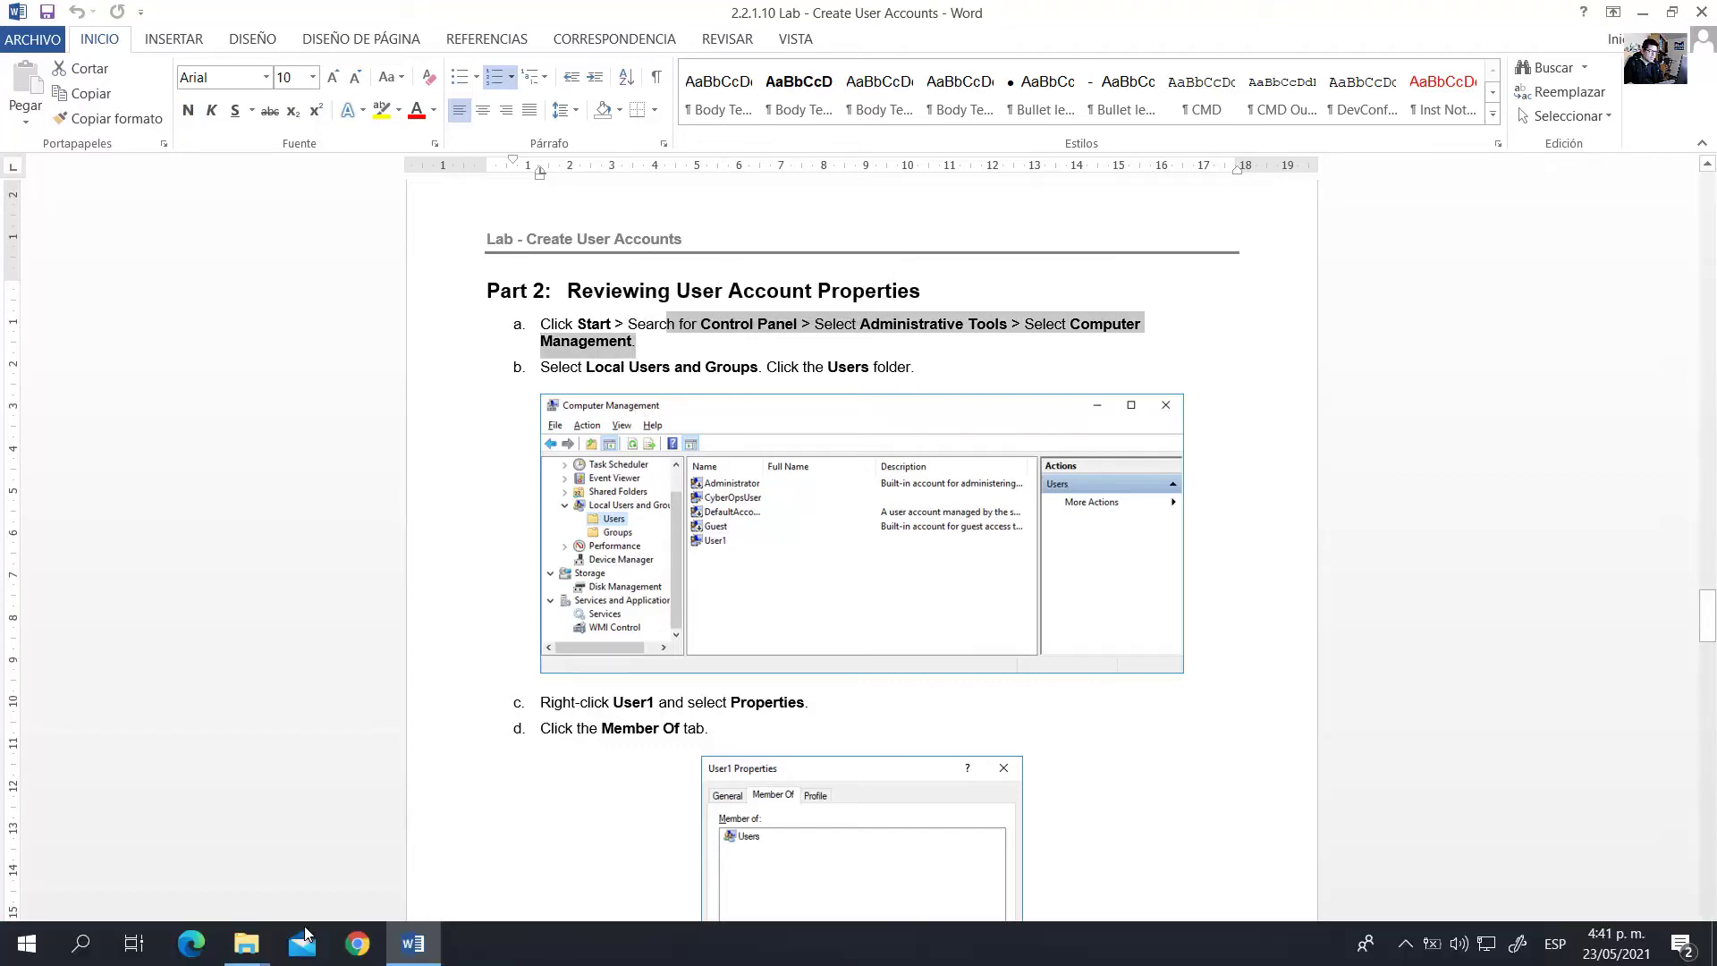
Step: Search Start for 'control panel' and open the Control Panel result
{"action": "left_click", "coordinate": [3, 944]}
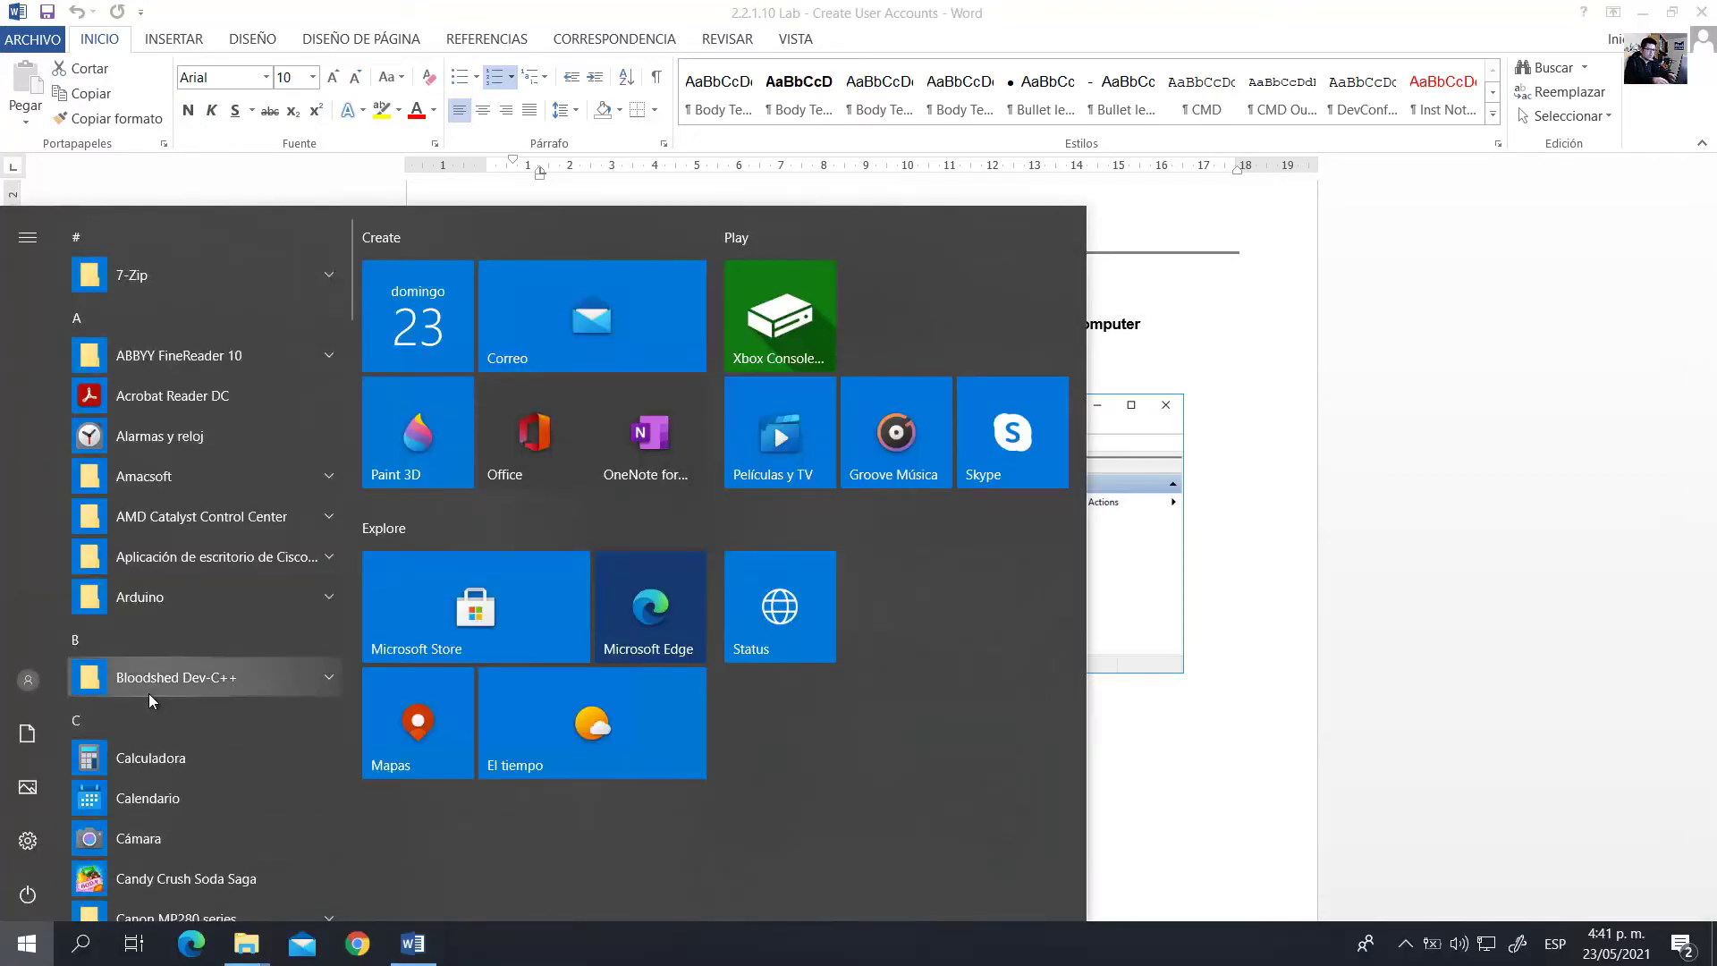
{"action": "type", "text": "control panel"}
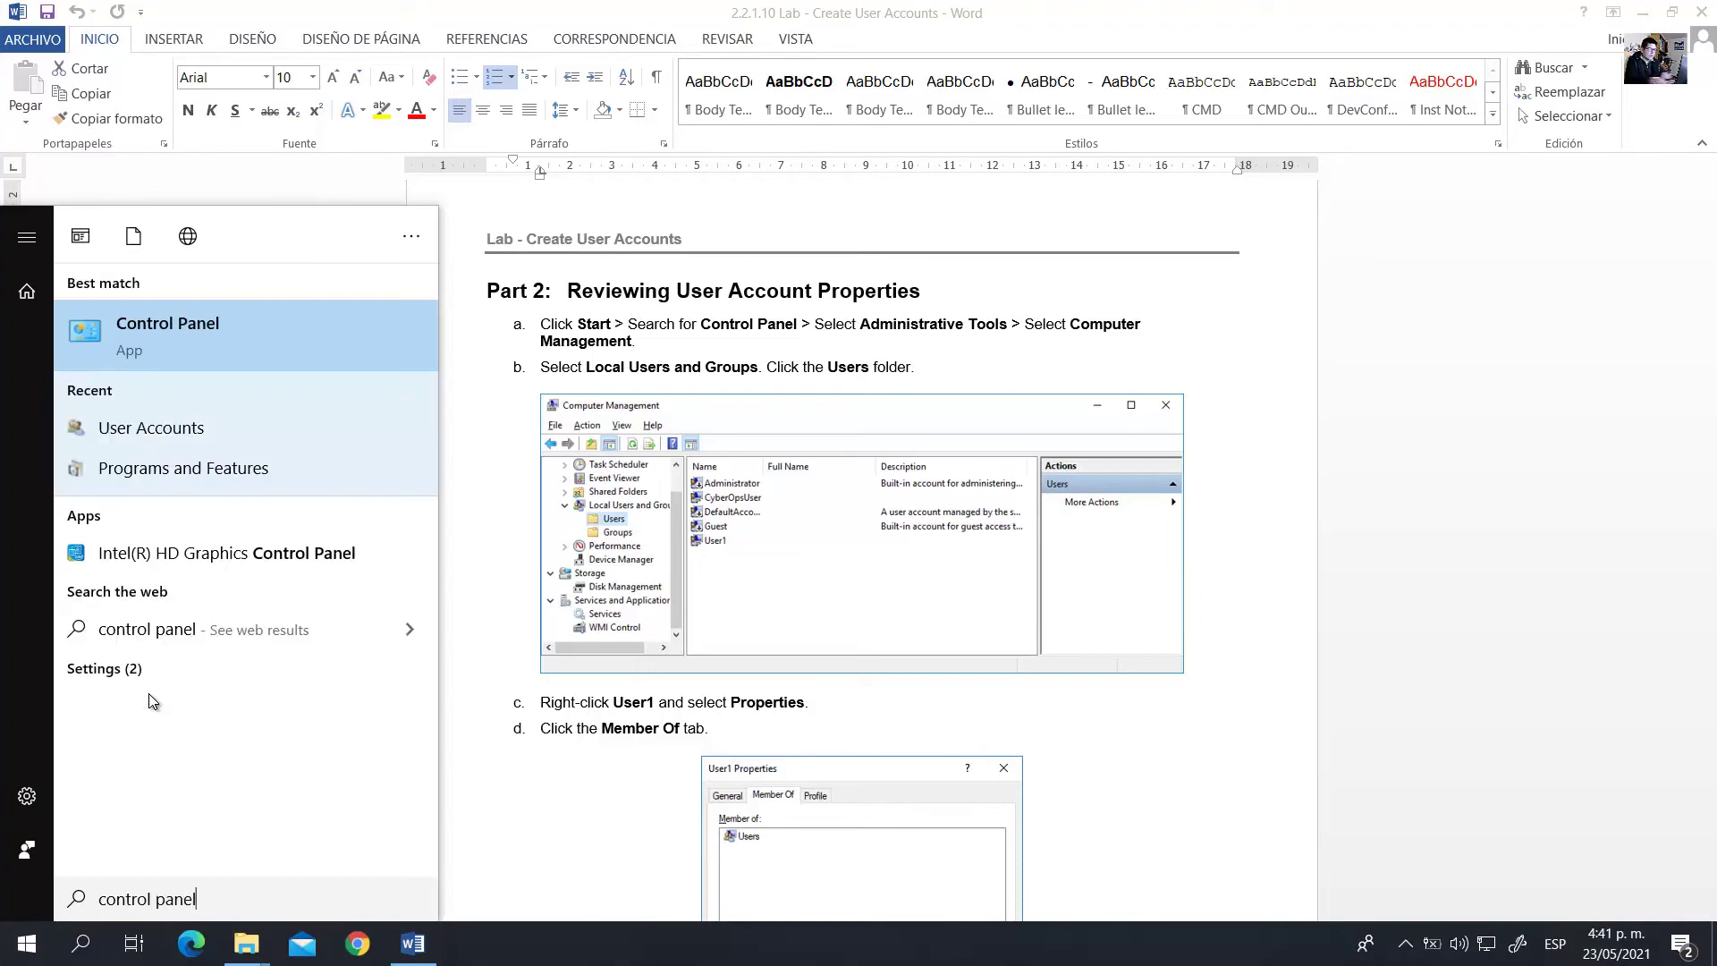
{"action": "left_click", "coordinate": [229, 336]}
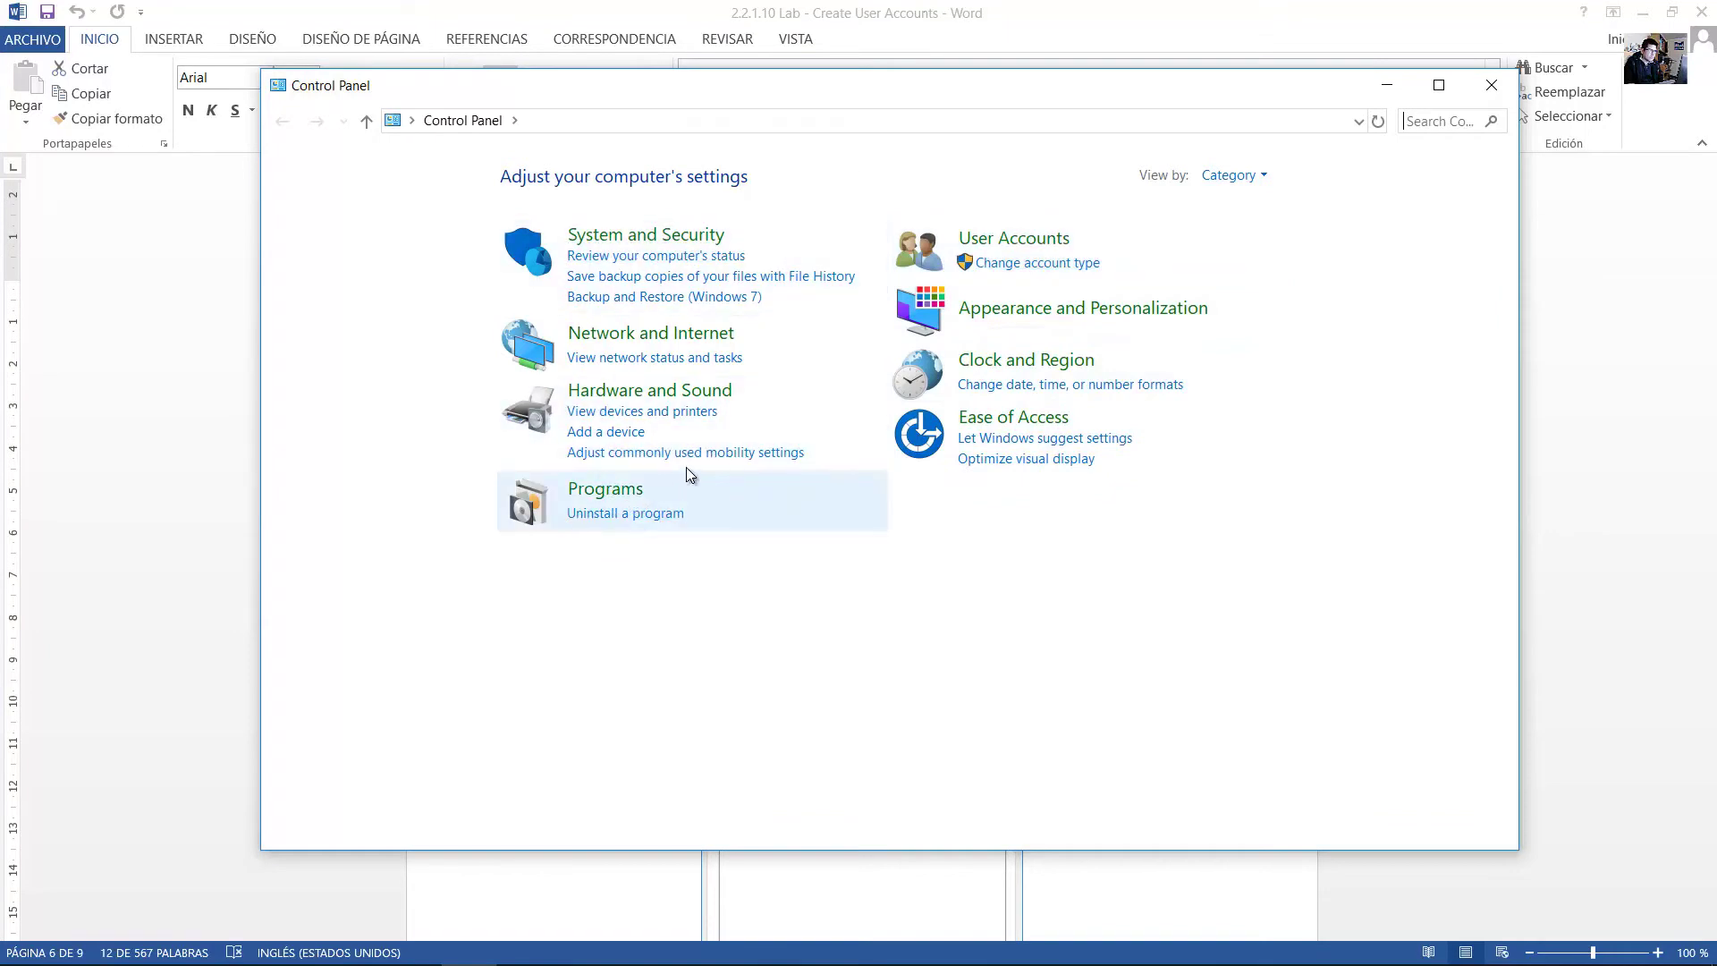
Step: Launch Computer Management via System and Security > Administrative Tools, then highlight step b's Local Users and Groups
{"action": "left_click", "coordinate": [678, 237]}
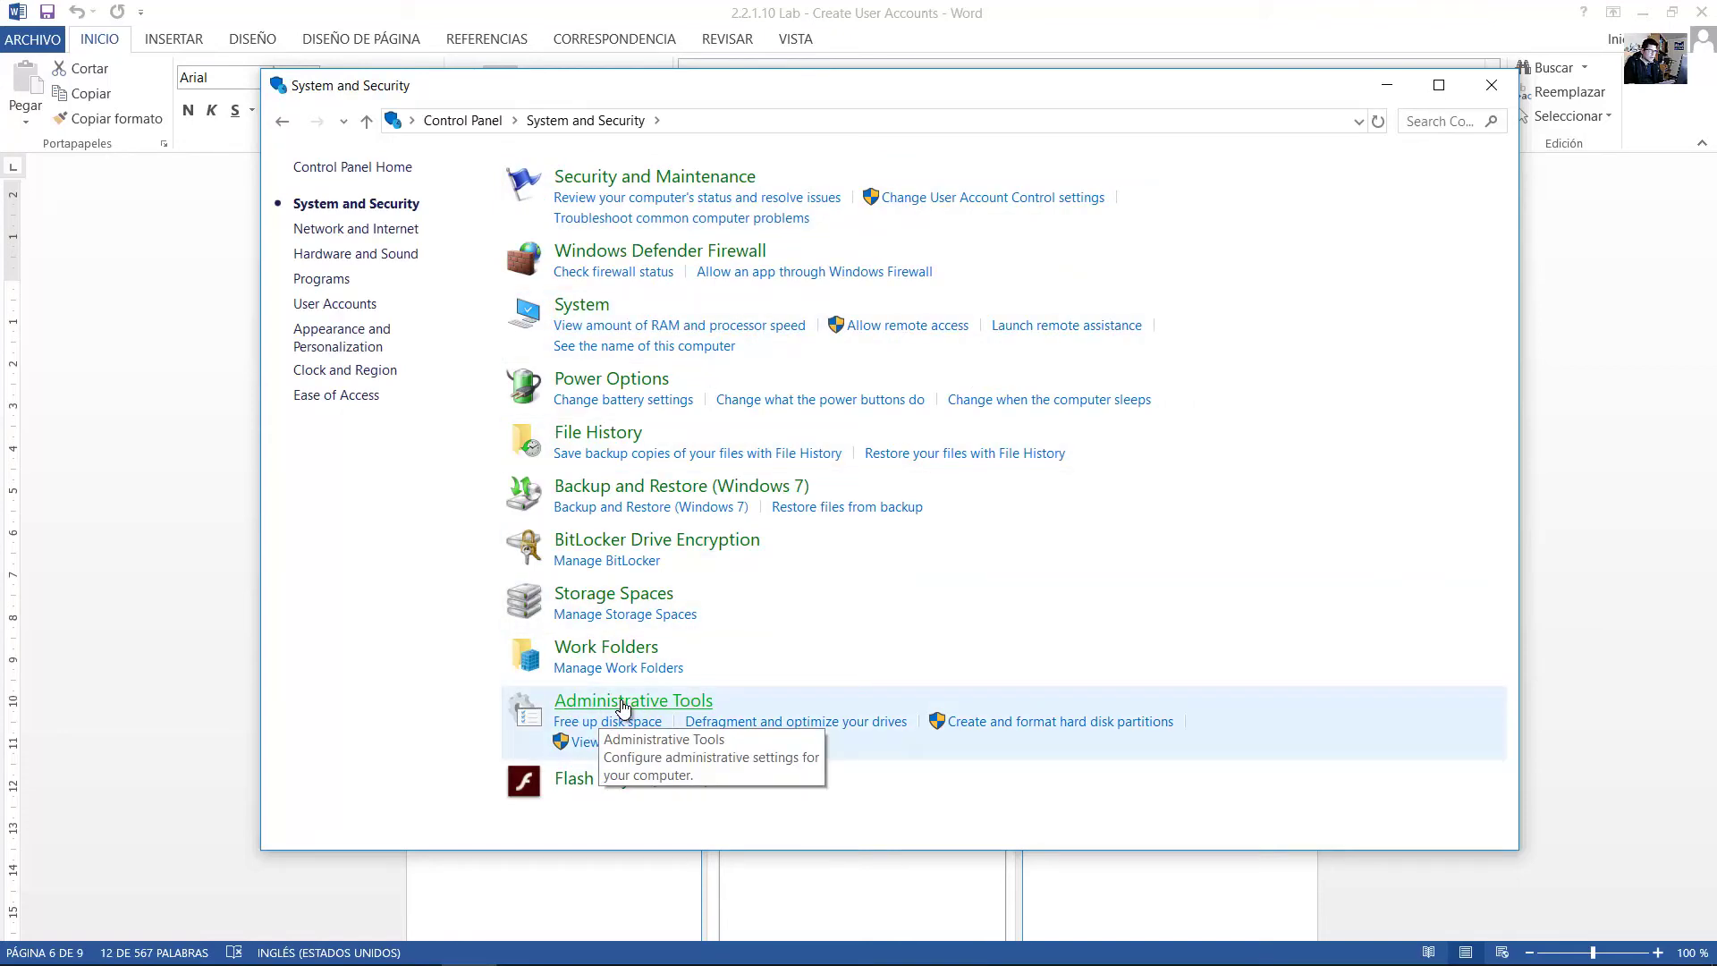
{"action": "left_click", "coordinate": [624, 704]}
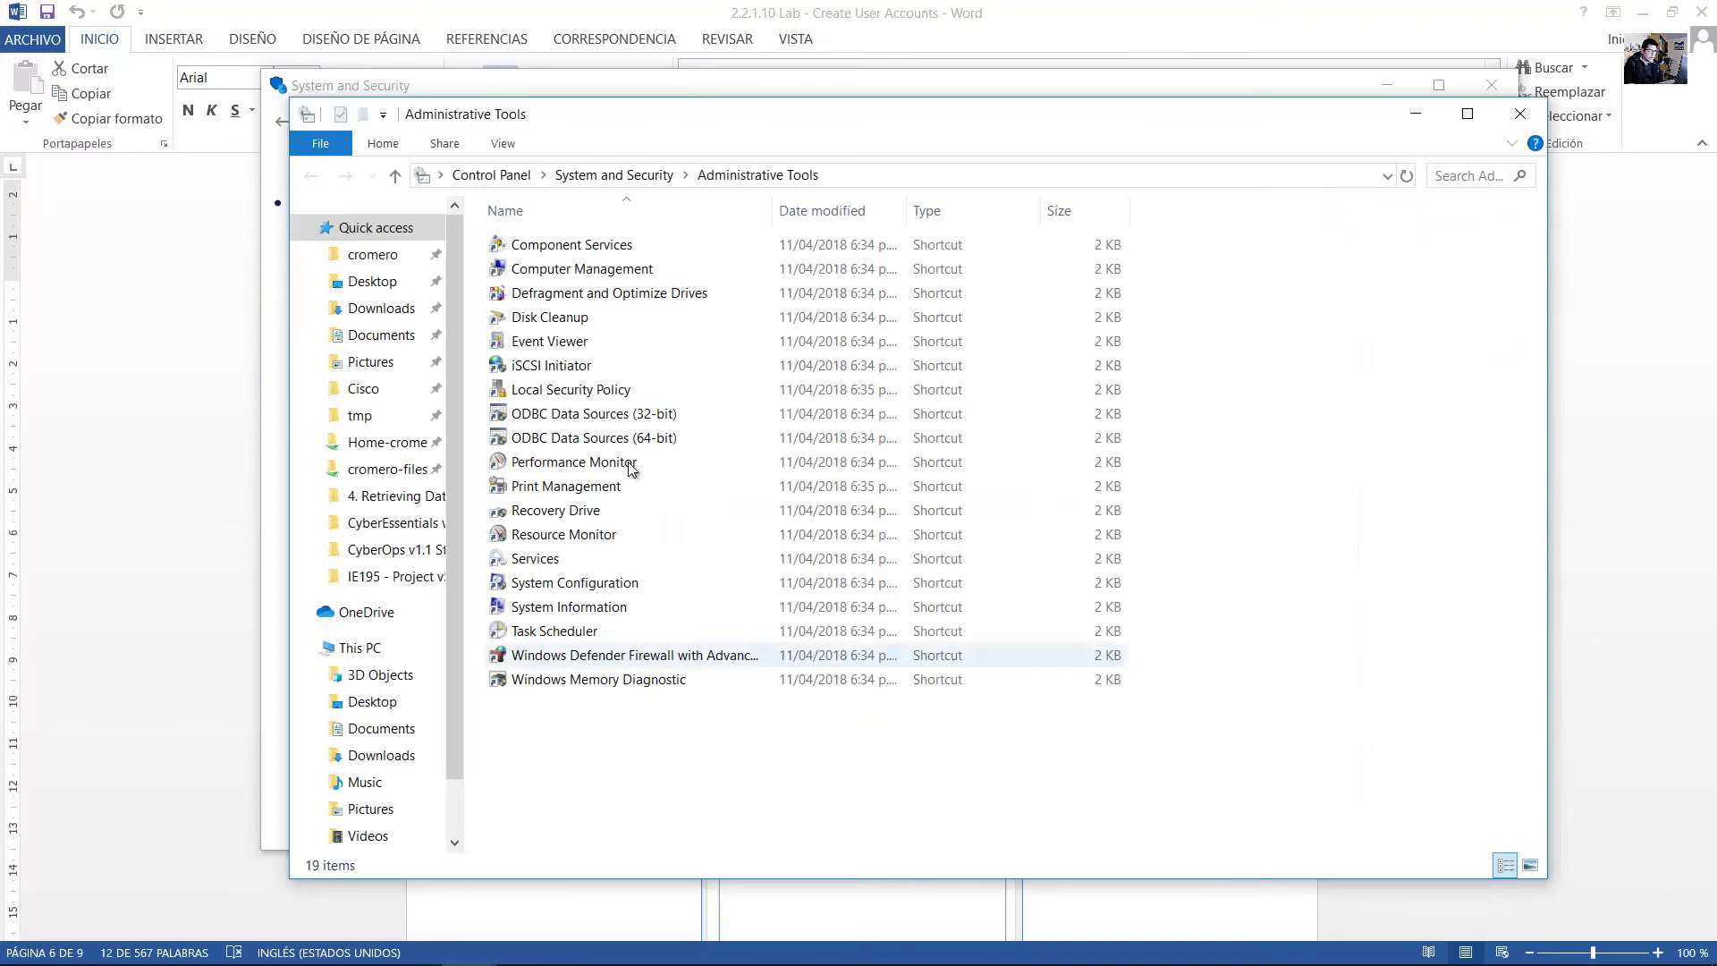
{"action": "left_click", "coordinate": [567, 271]}
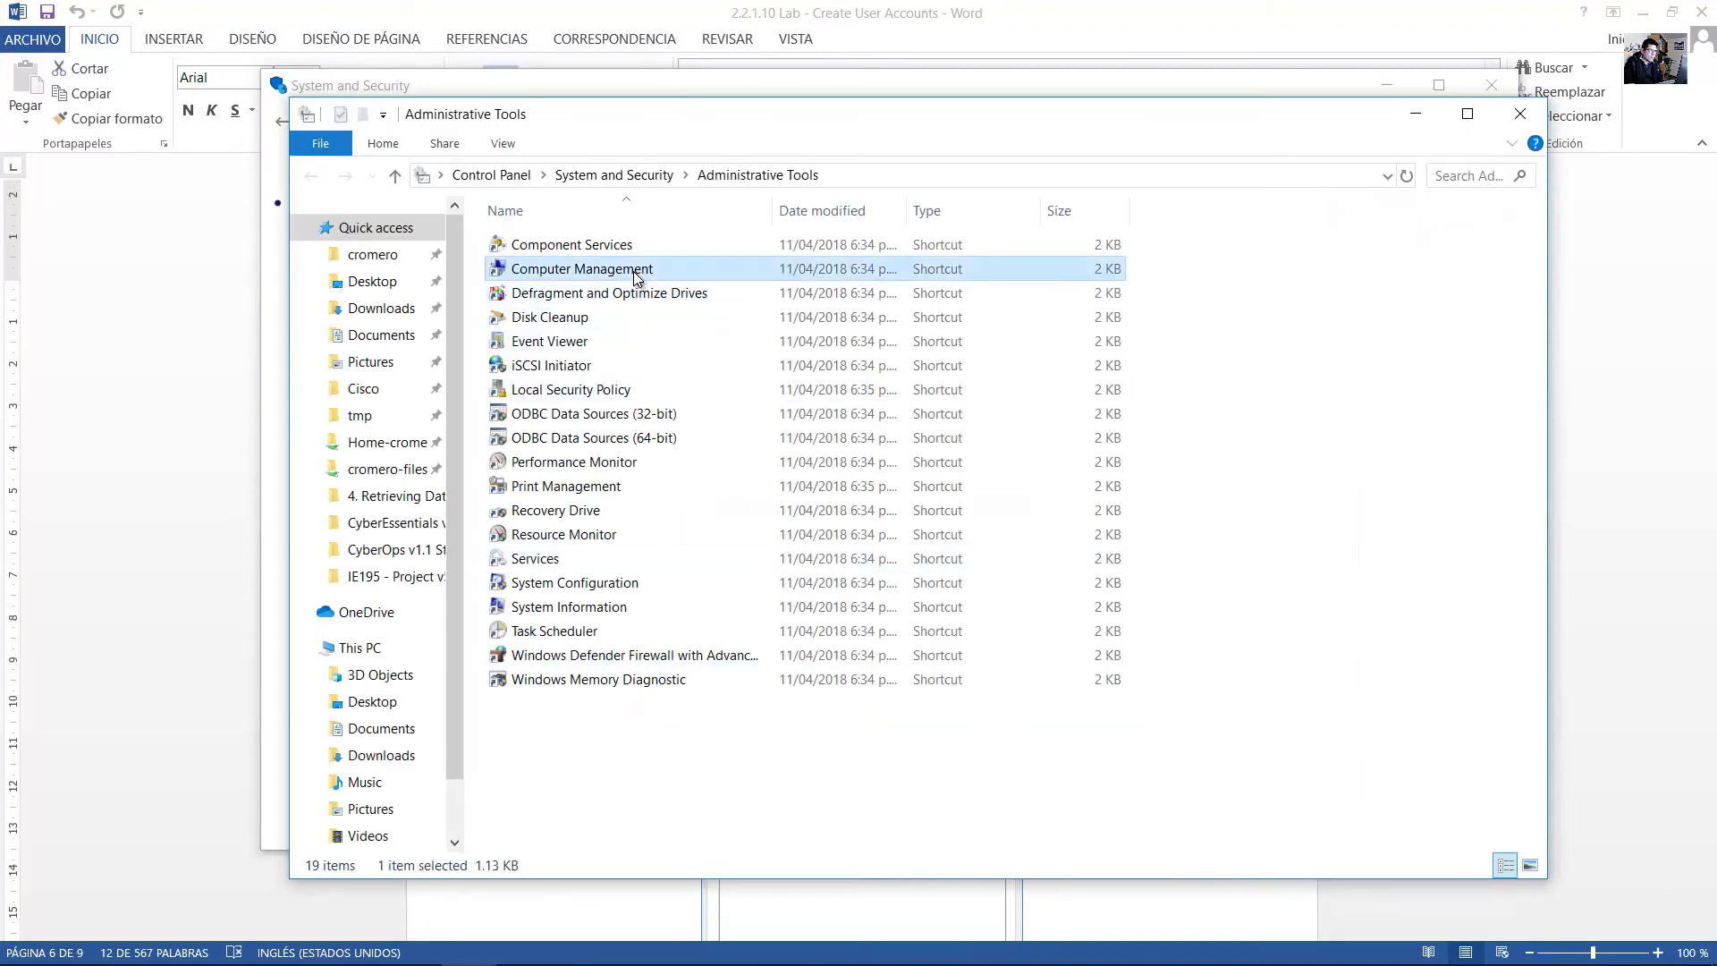
{"action": "double_click", "coordinate": [566, 271]}
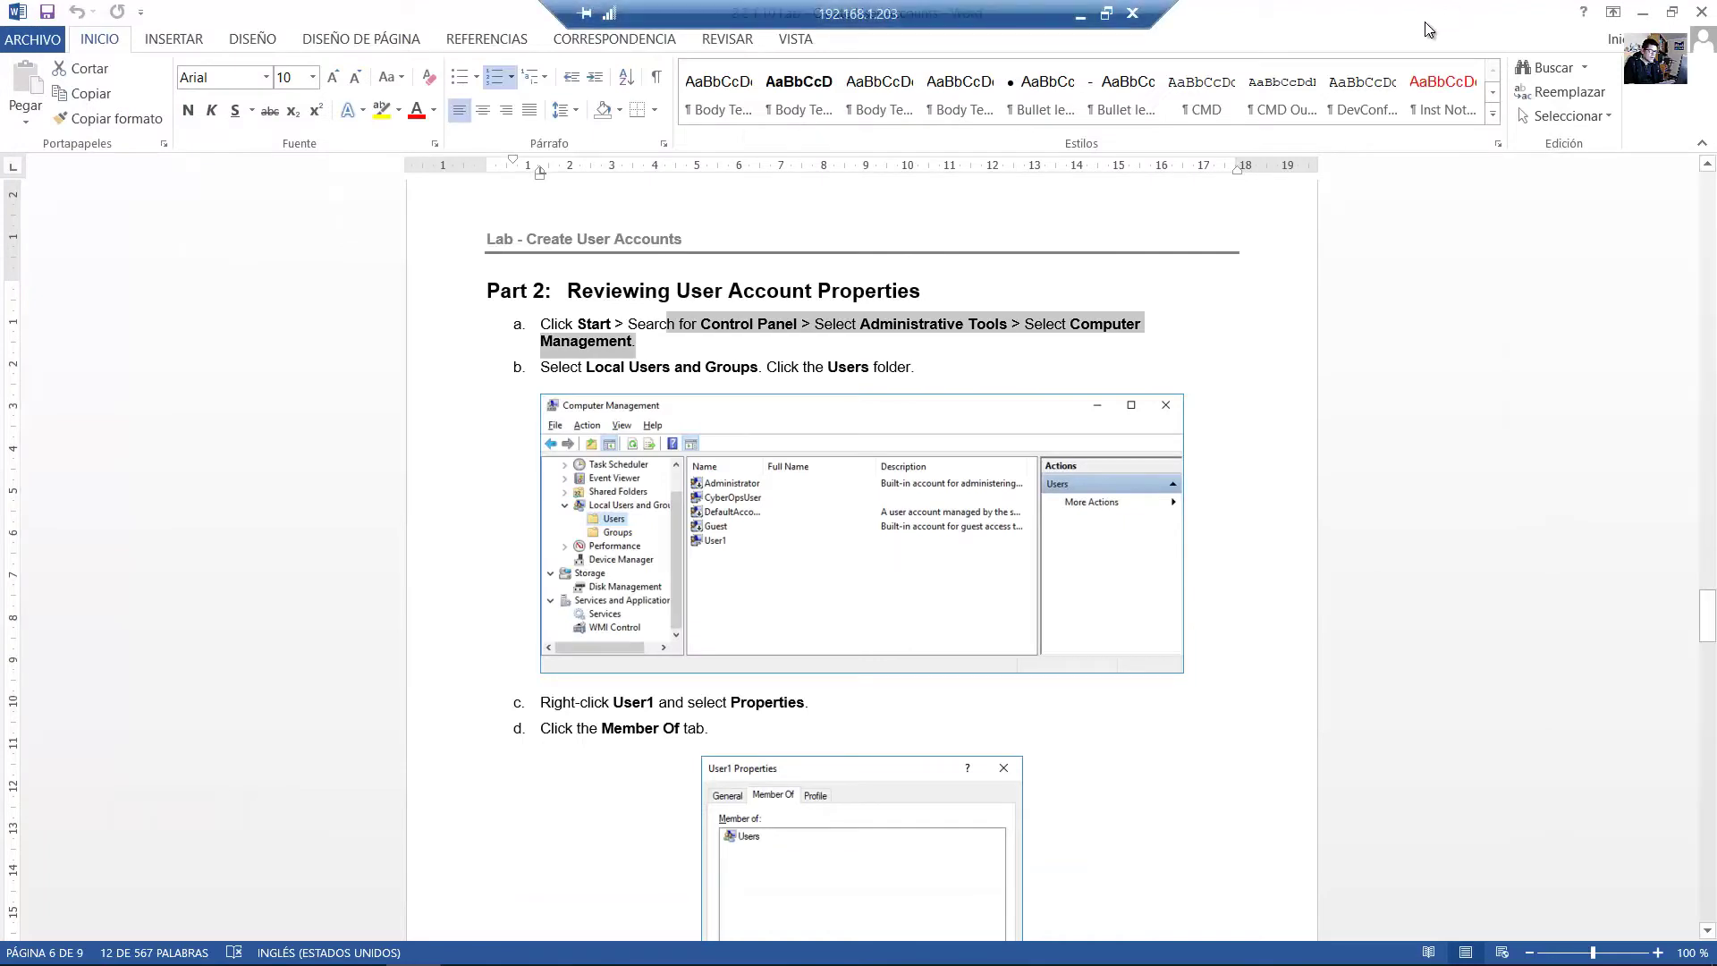
{"action": "left_click", "coordinate": [713, 396]}
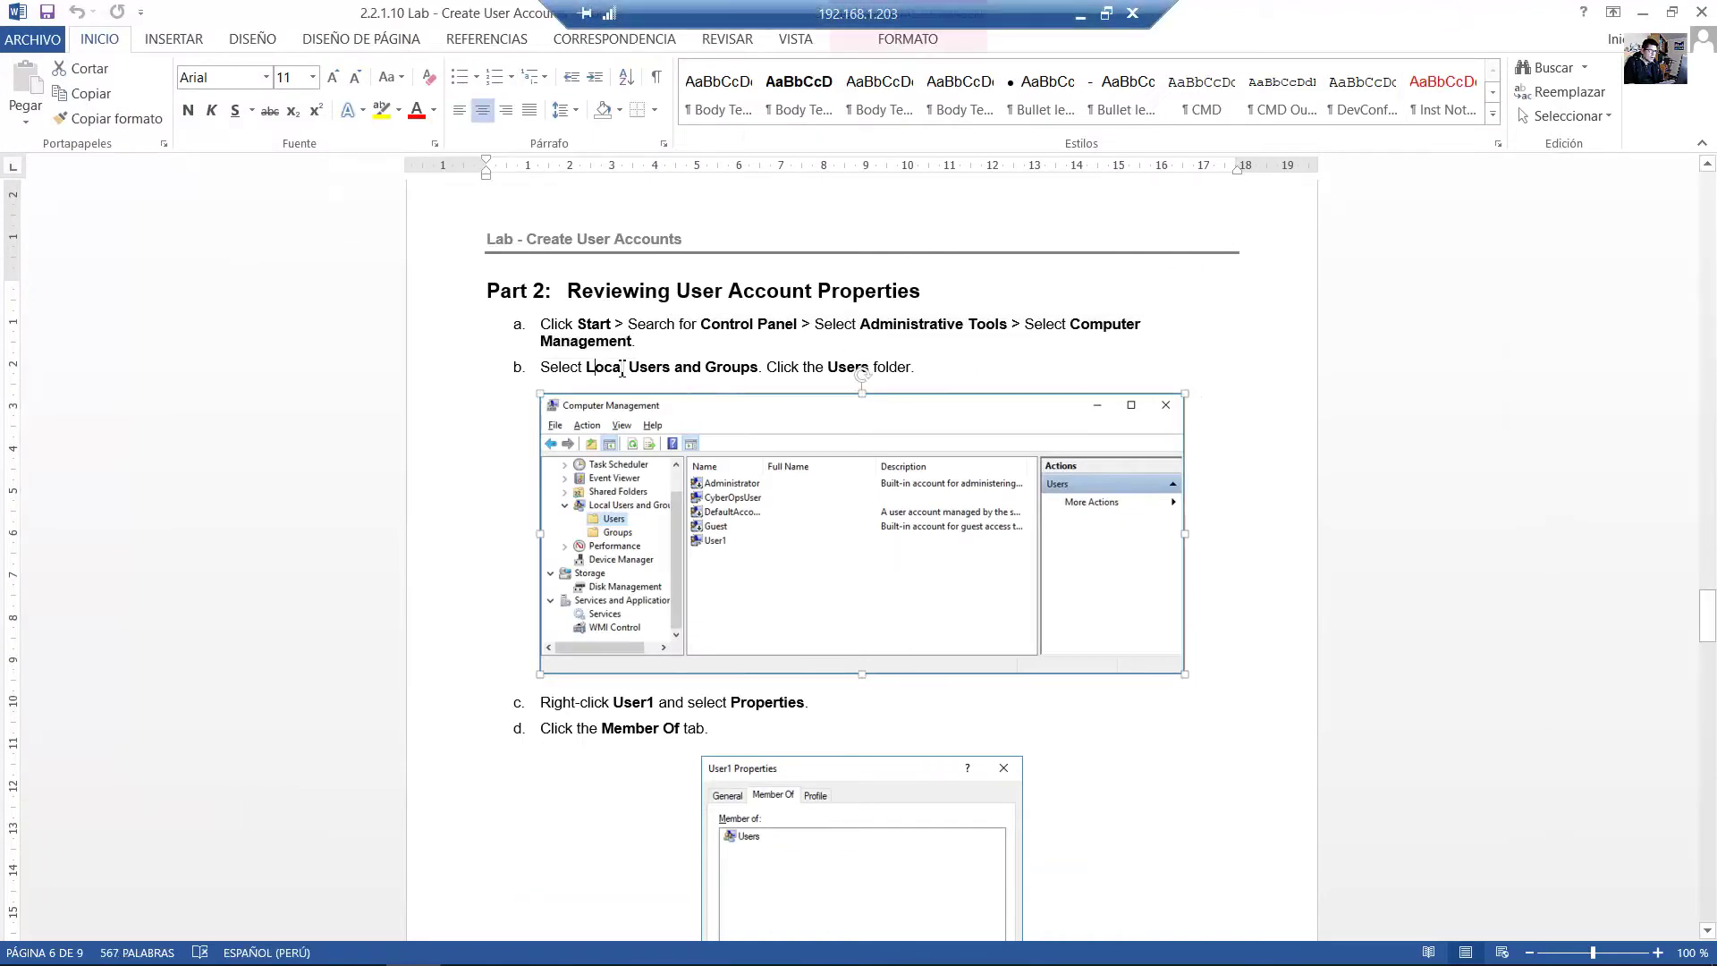
{"action": "left_click_drag", "start_coordinate": [587, 368], "coordinate": [907, 367]}
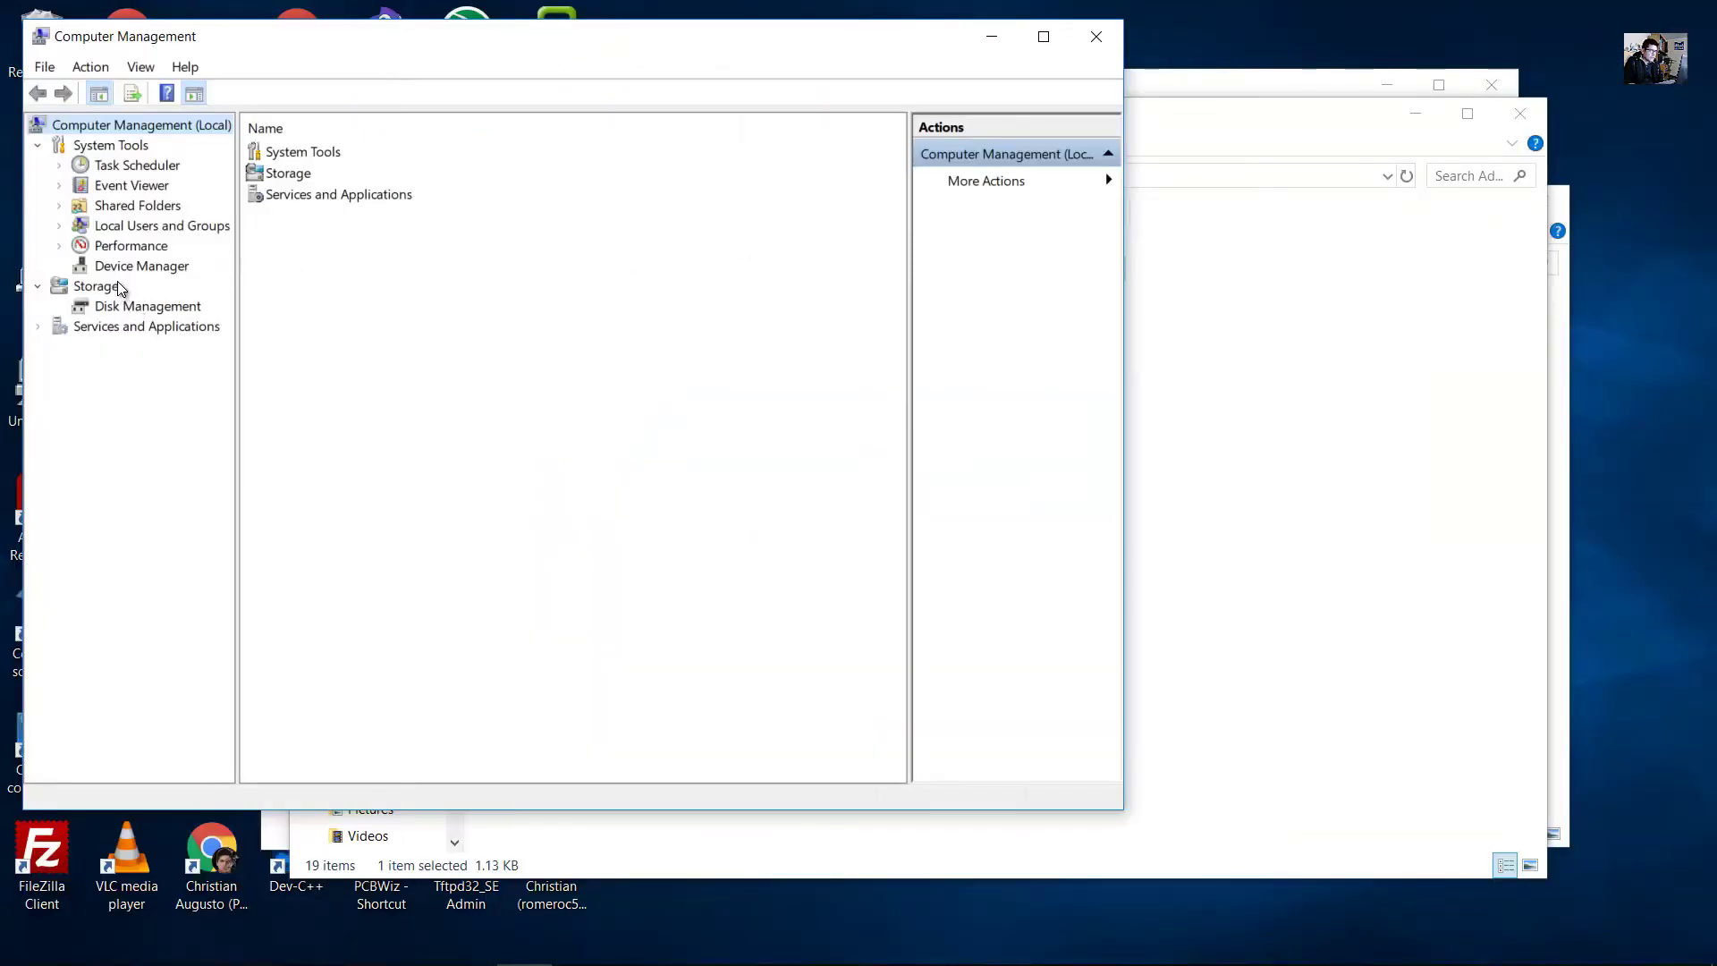
Step: Expand Local Users and Groups to the Users folder and highlight the User1 properties step
{"action": "left_click", "coordinate": [111, 231]}
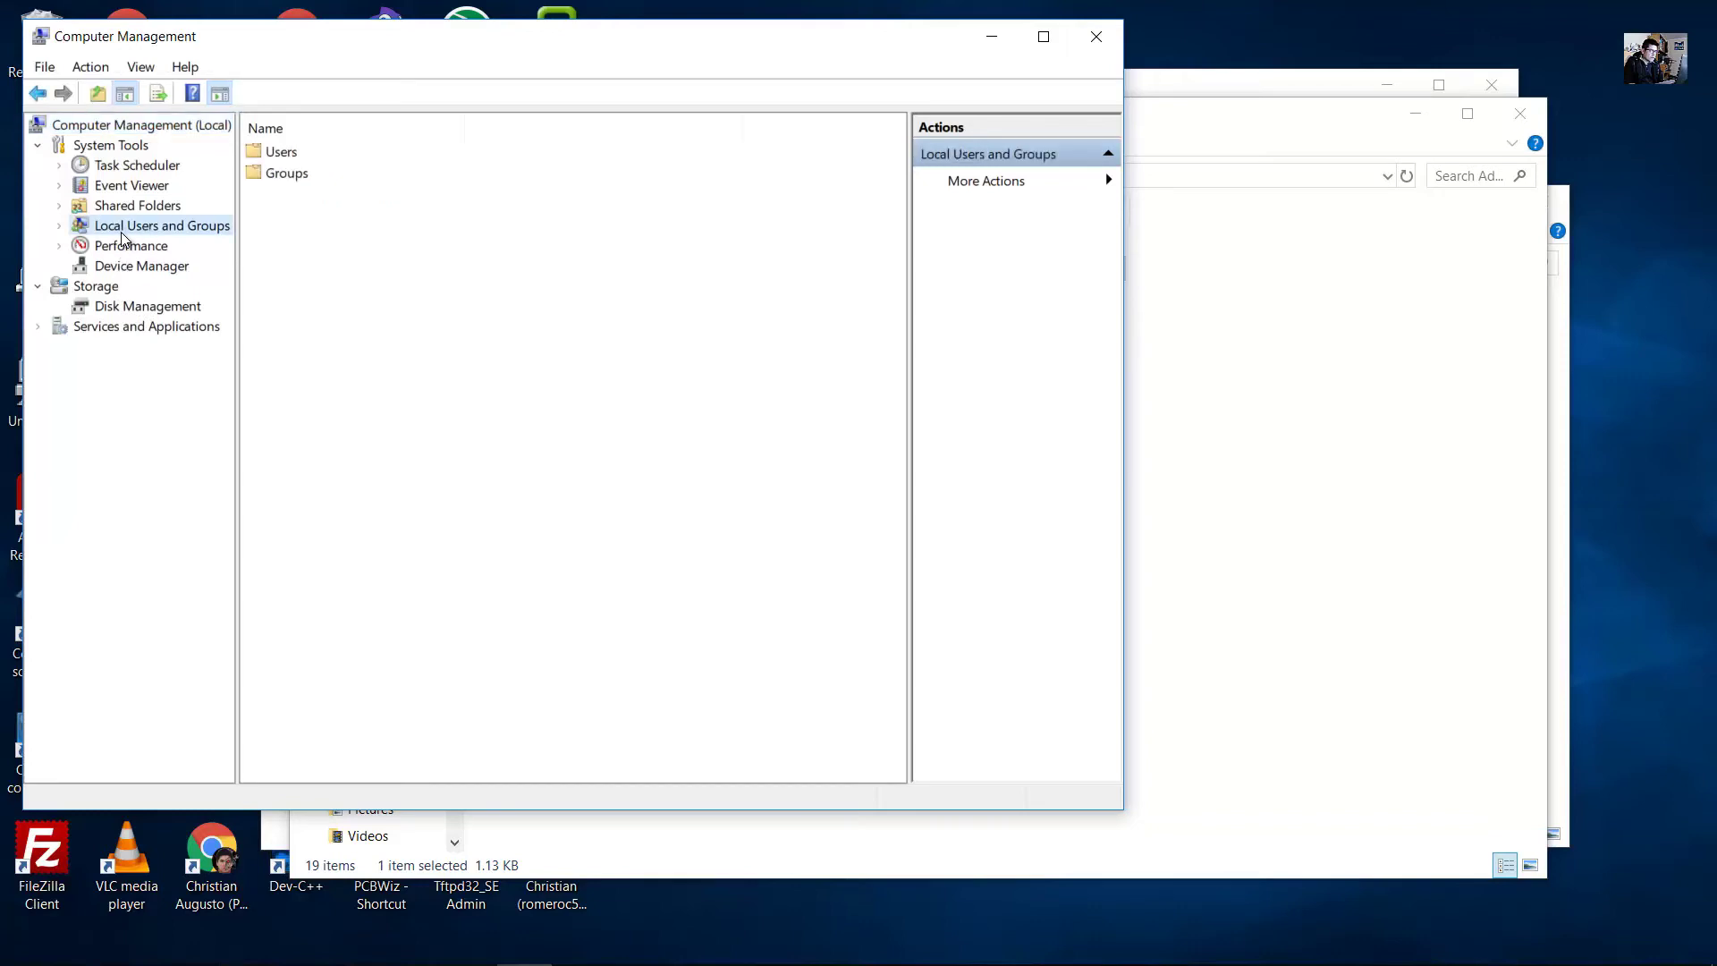
{"action": "left_click", "coordinate": [283, 153]}
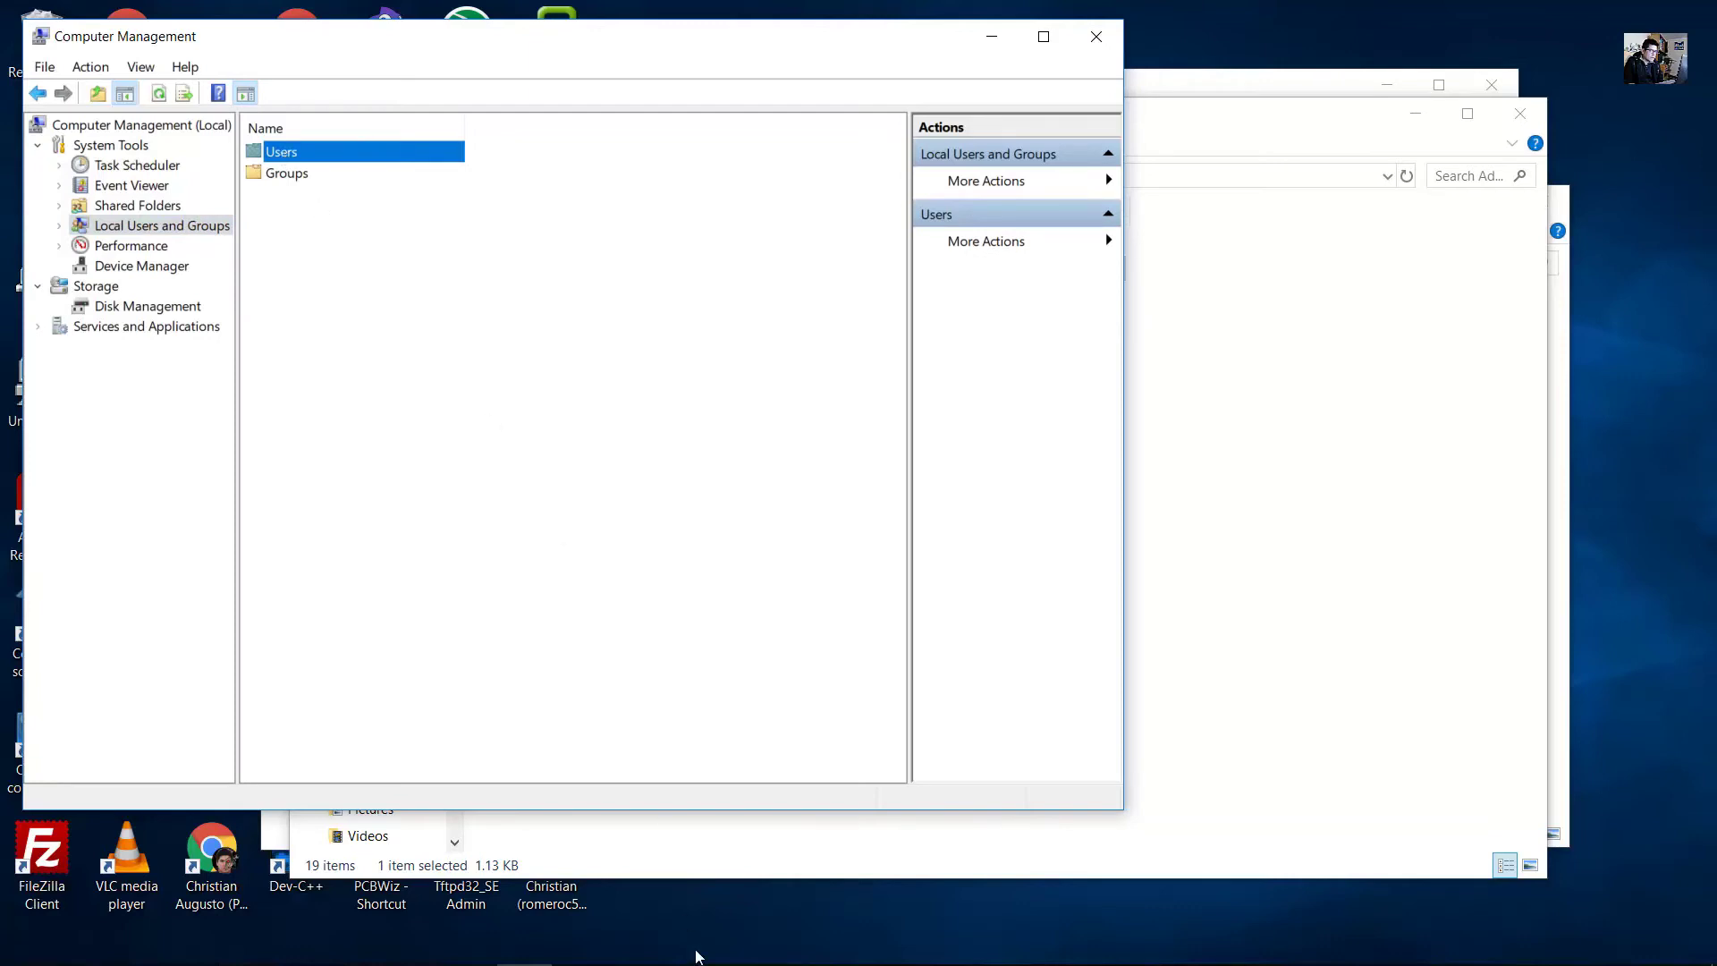
{"action": "left_click", "coordinate": [526, 944]}
{"action": "left_click_drag", "start_coordinate": [575, 497], "coordinate": [760, 494]}
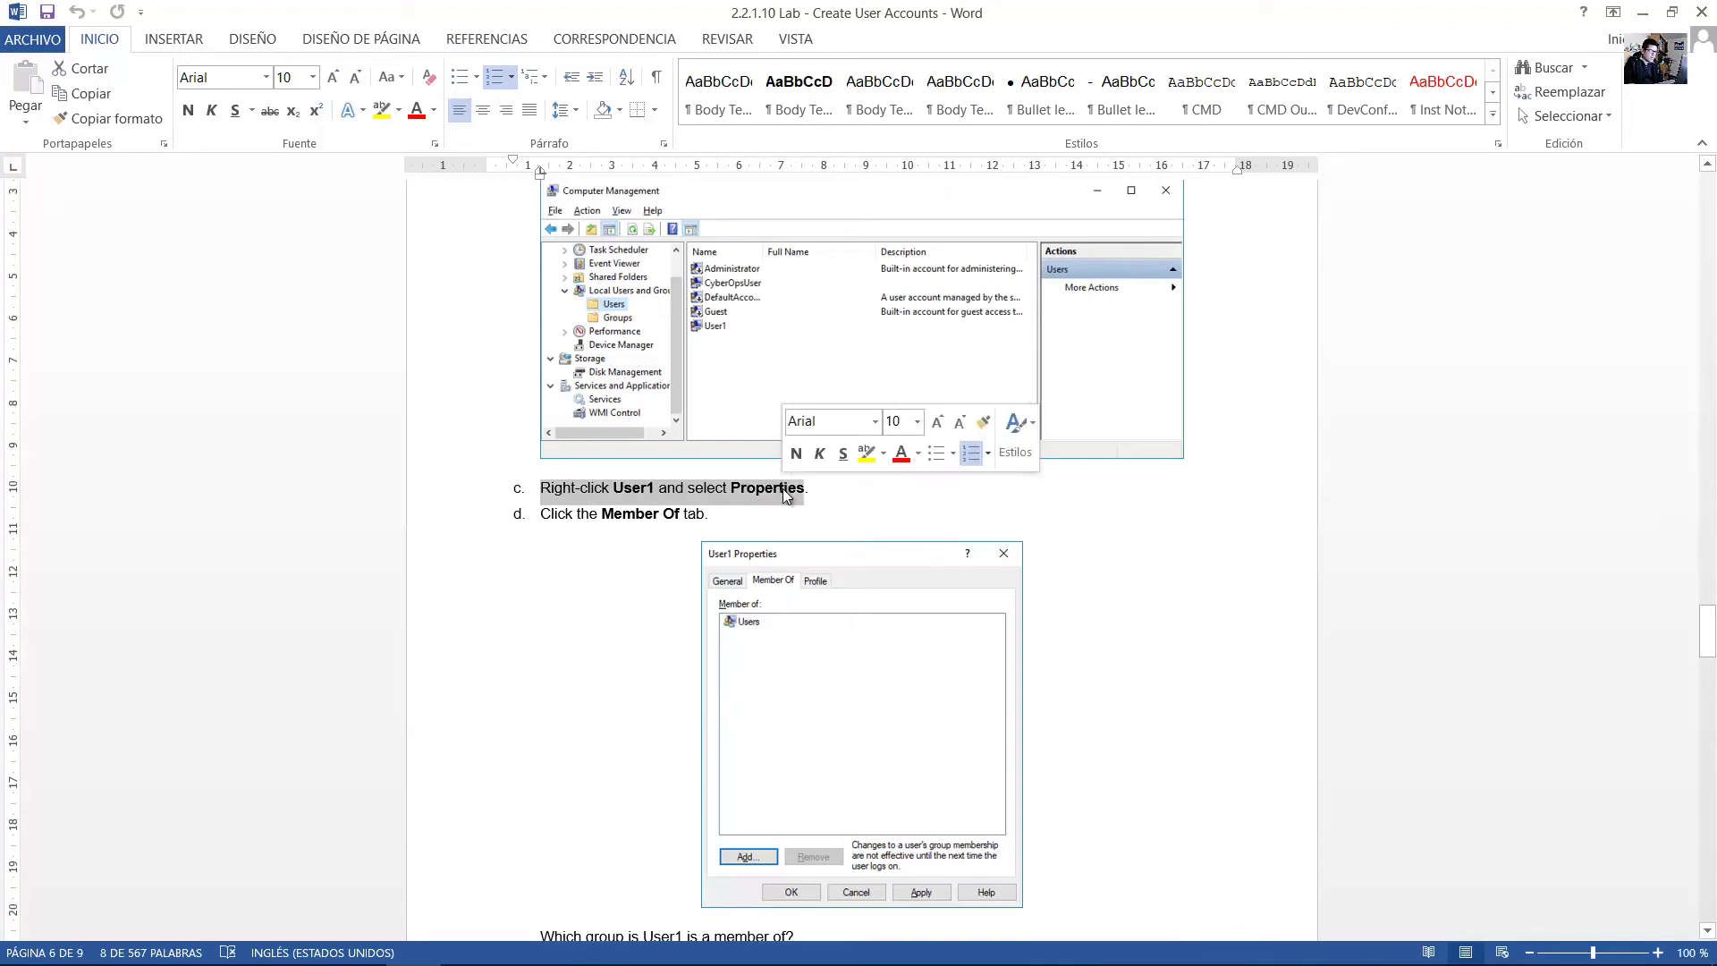
{"action": "scroll", "coordinate": [785, 496], "scroll_direction": "down", "scroll_amount": 4}
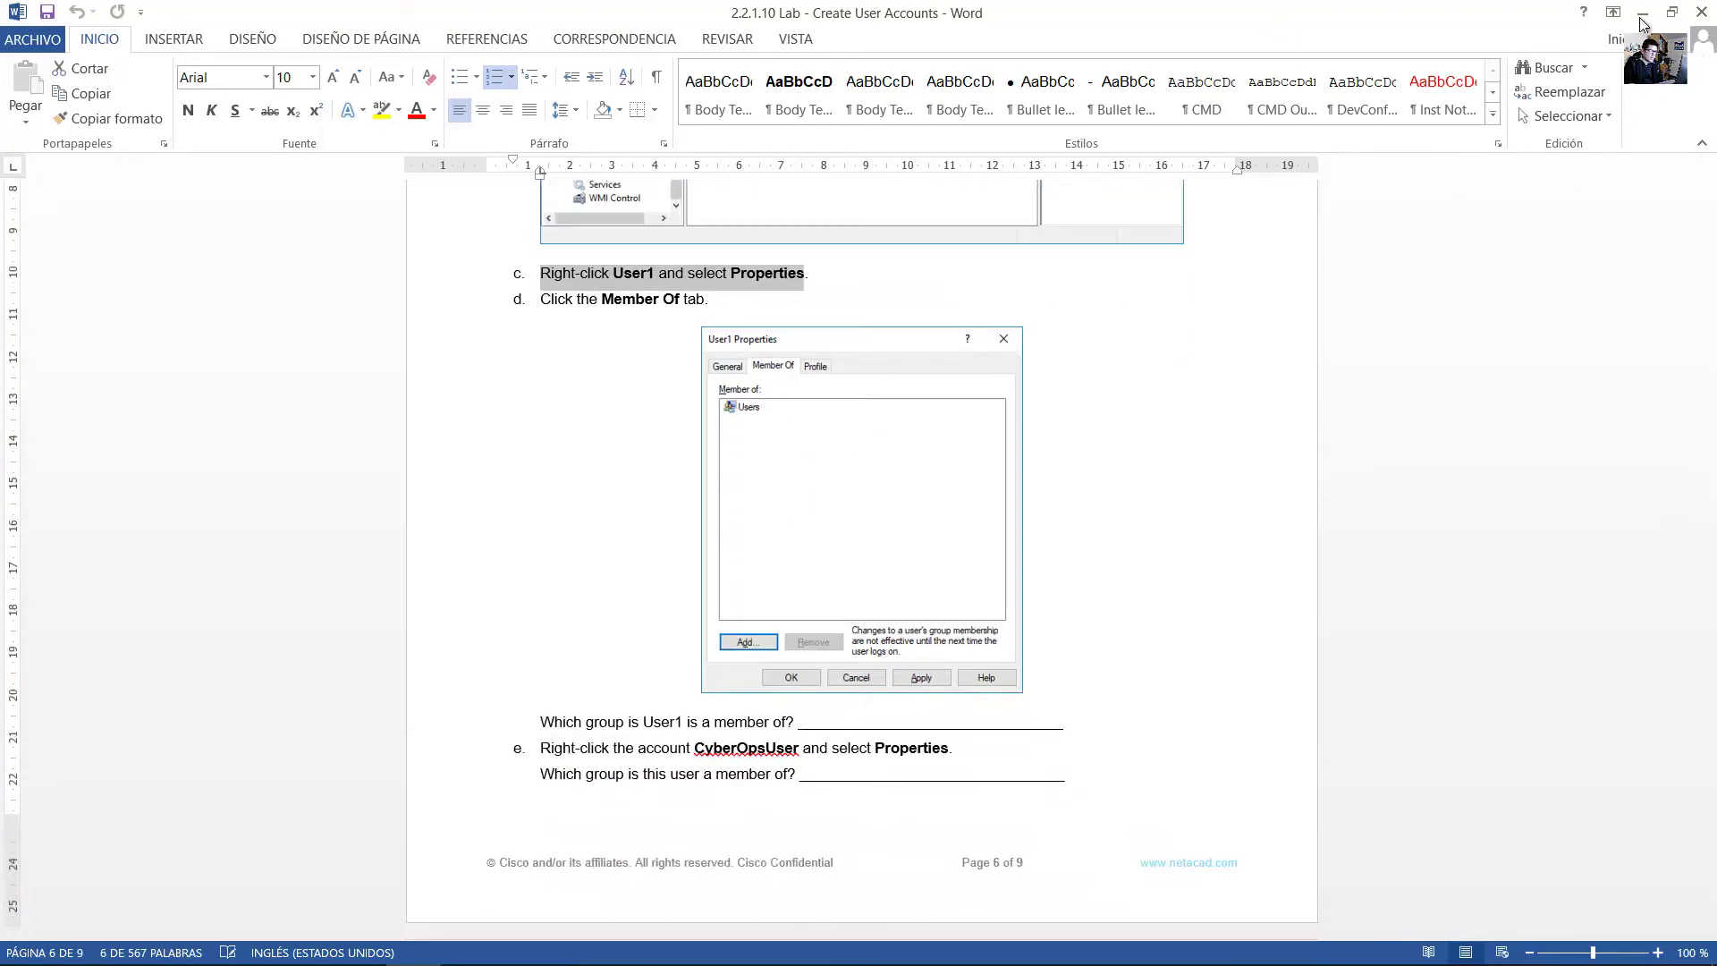
{"action": "key", "text": "alt+Tab"}
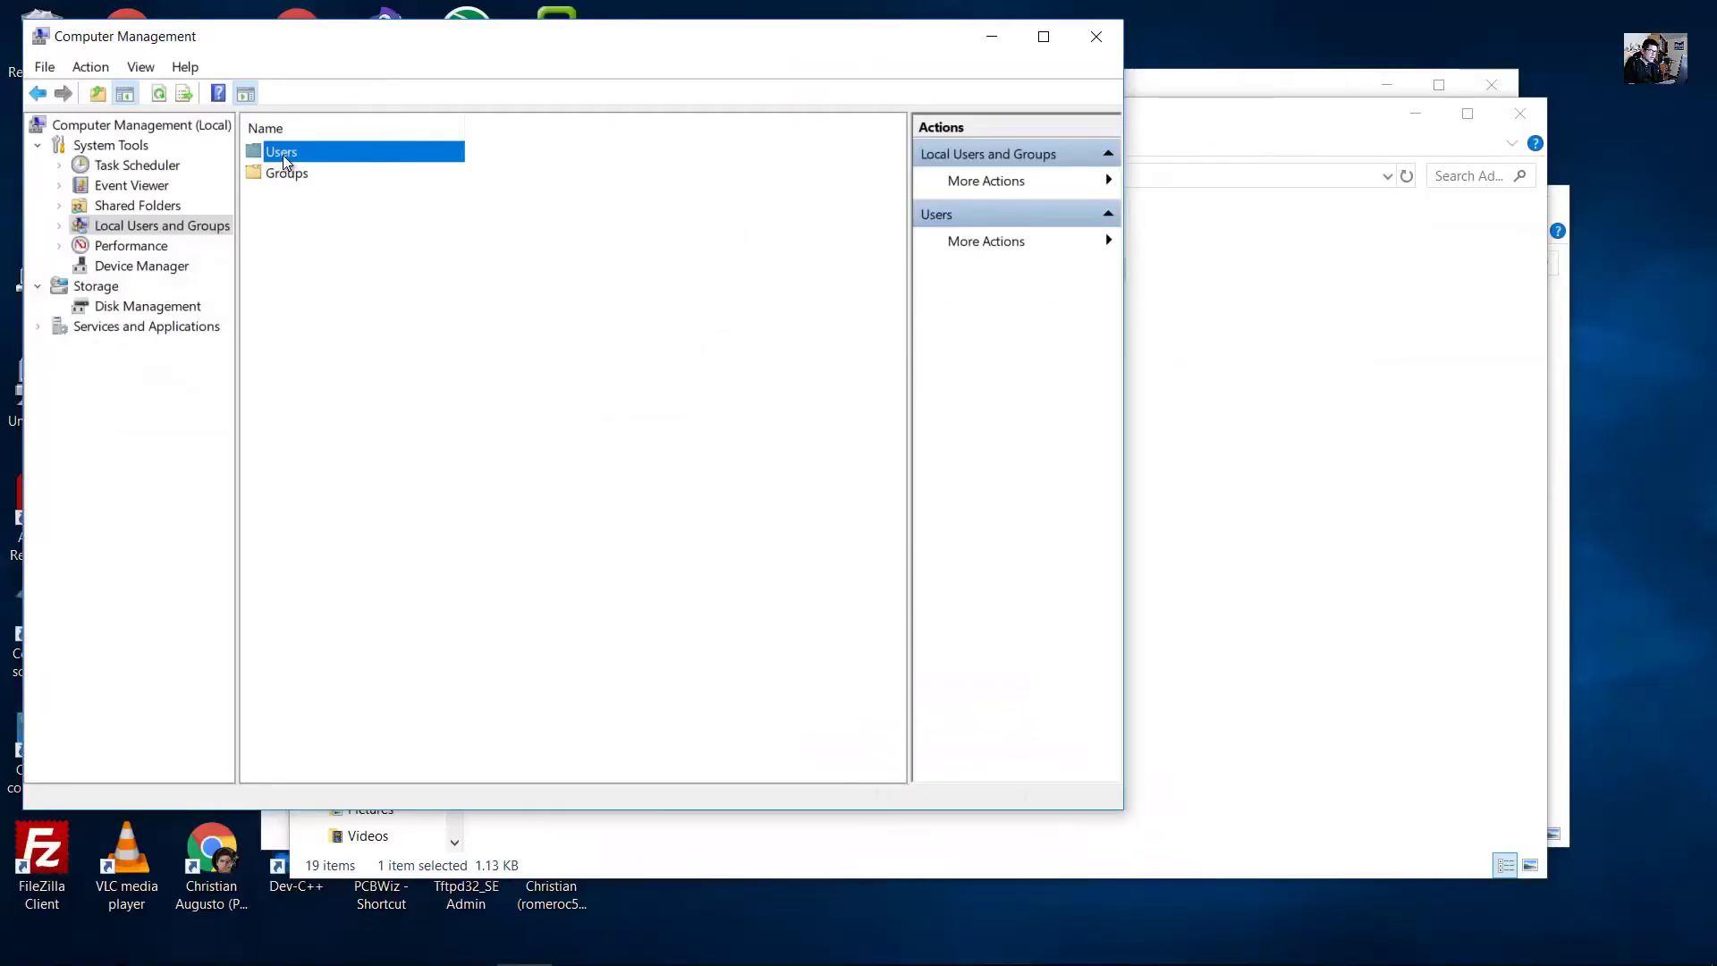
Step: Open User1's Properties from the Users list and mark the group-membership step in the lab
{"action": "double_click", "coordinate": [282, 148]}
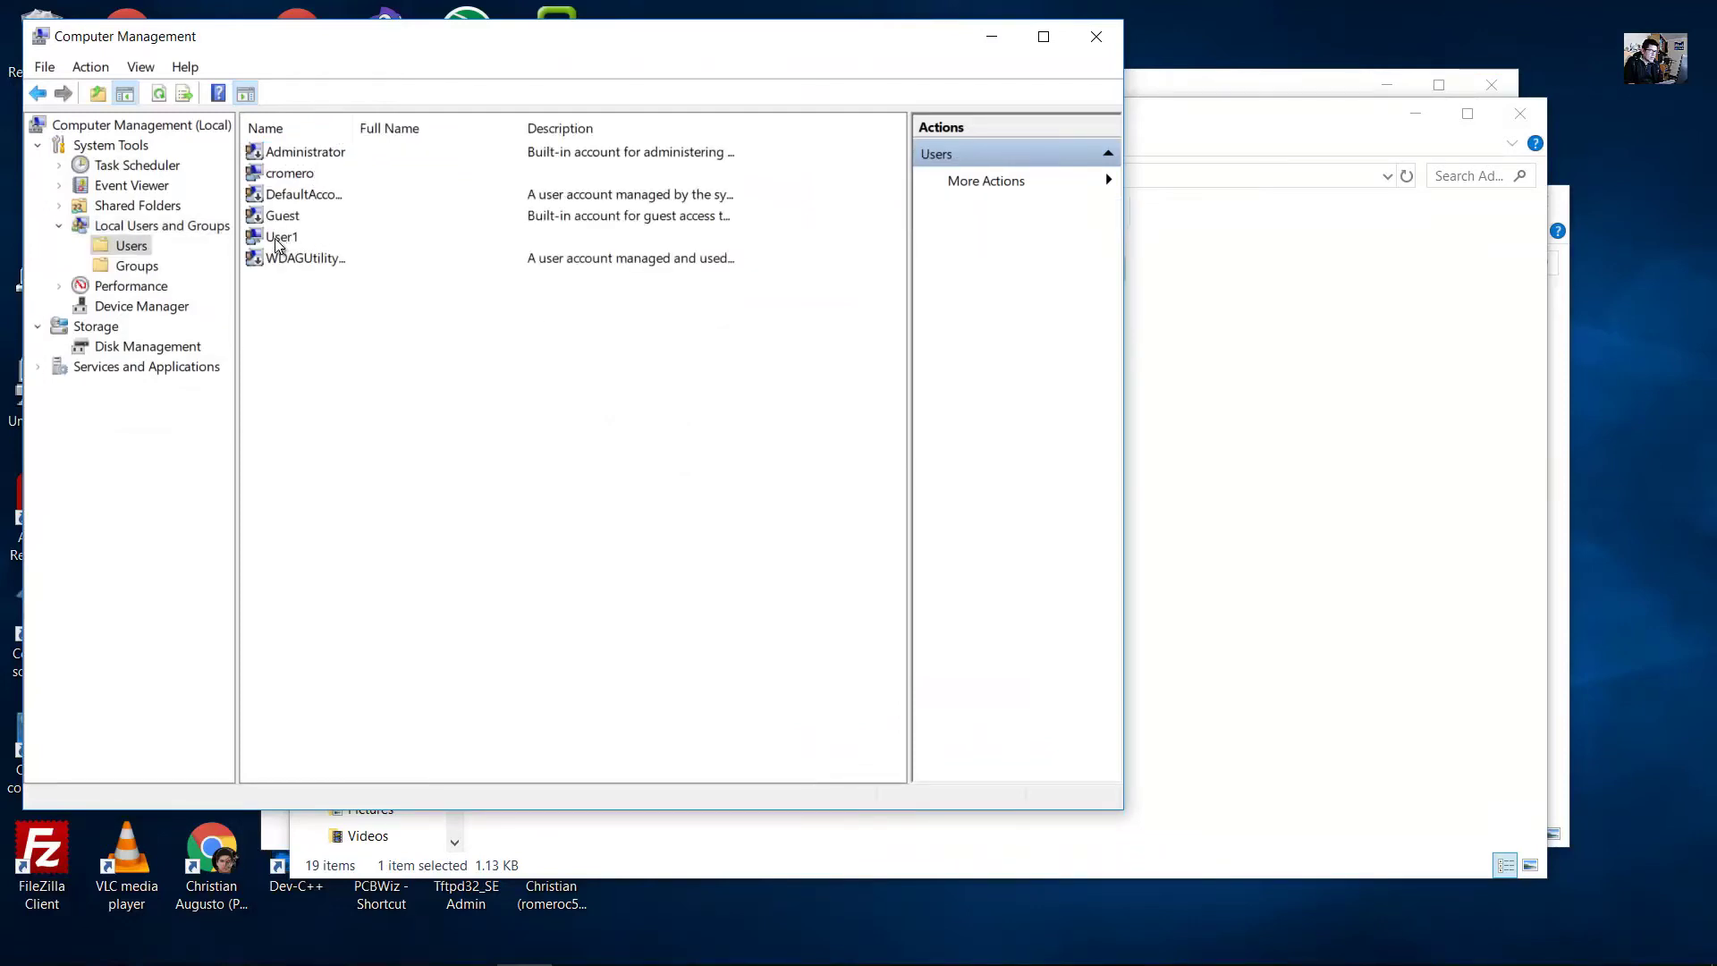
{"action": "left_click", "coordinate": [285, 238]}
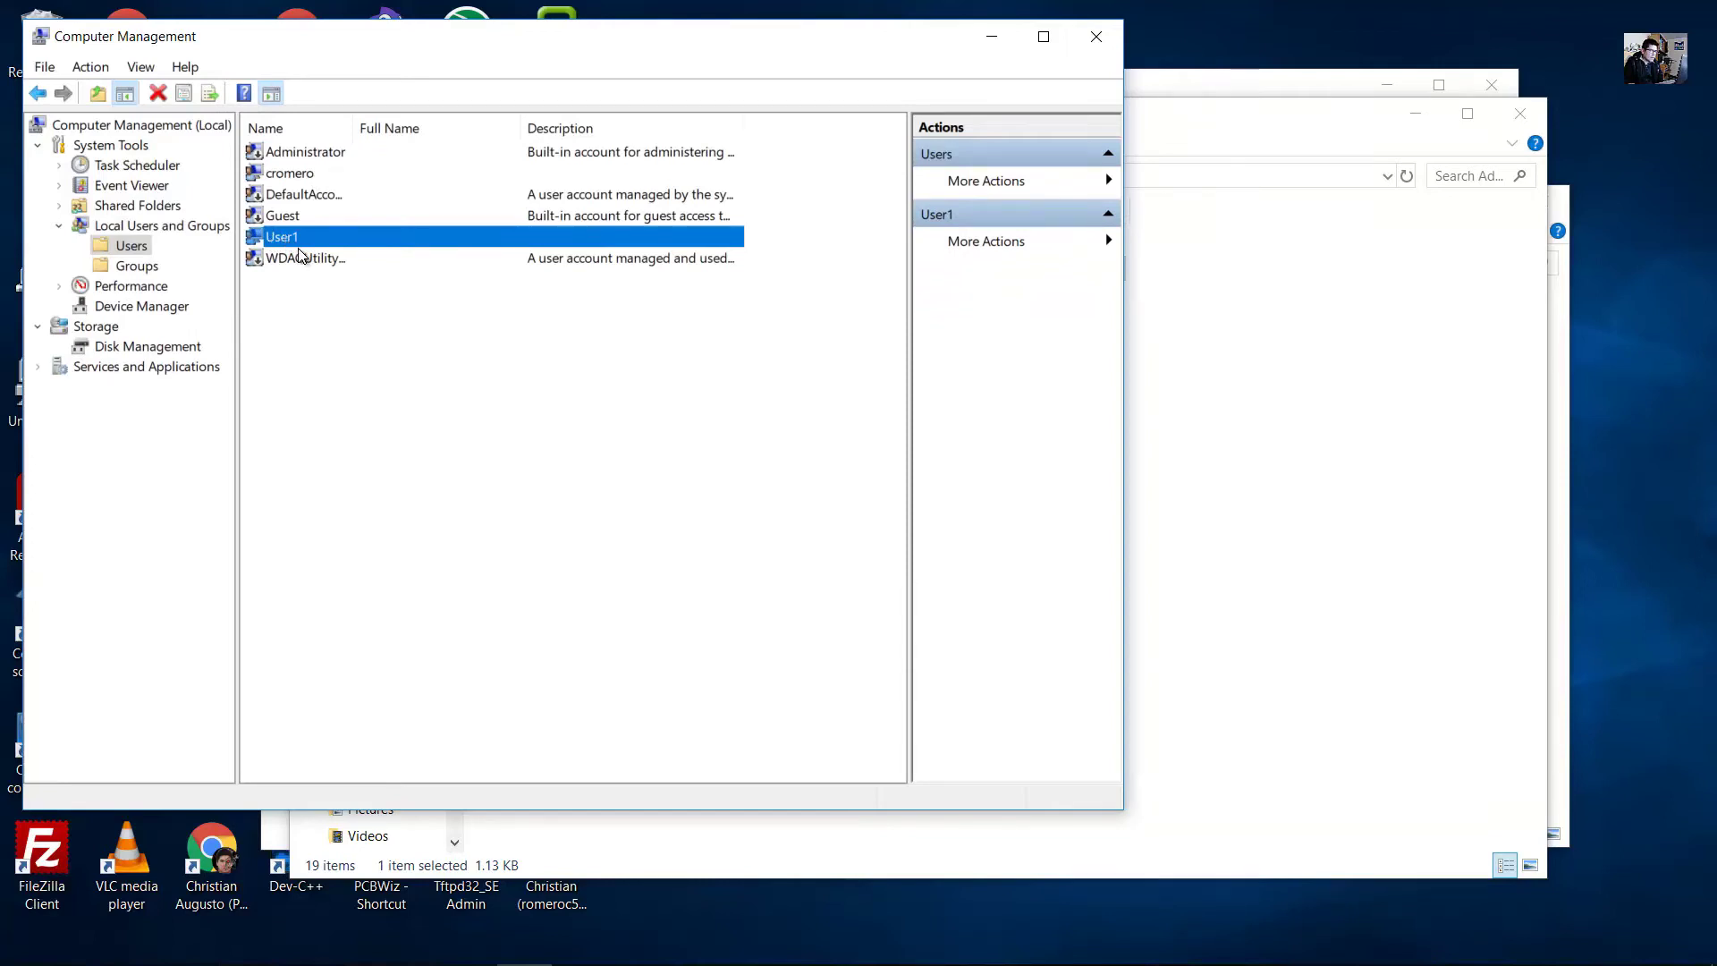
{"action": "right_click", "coordinate": [284, 234]}
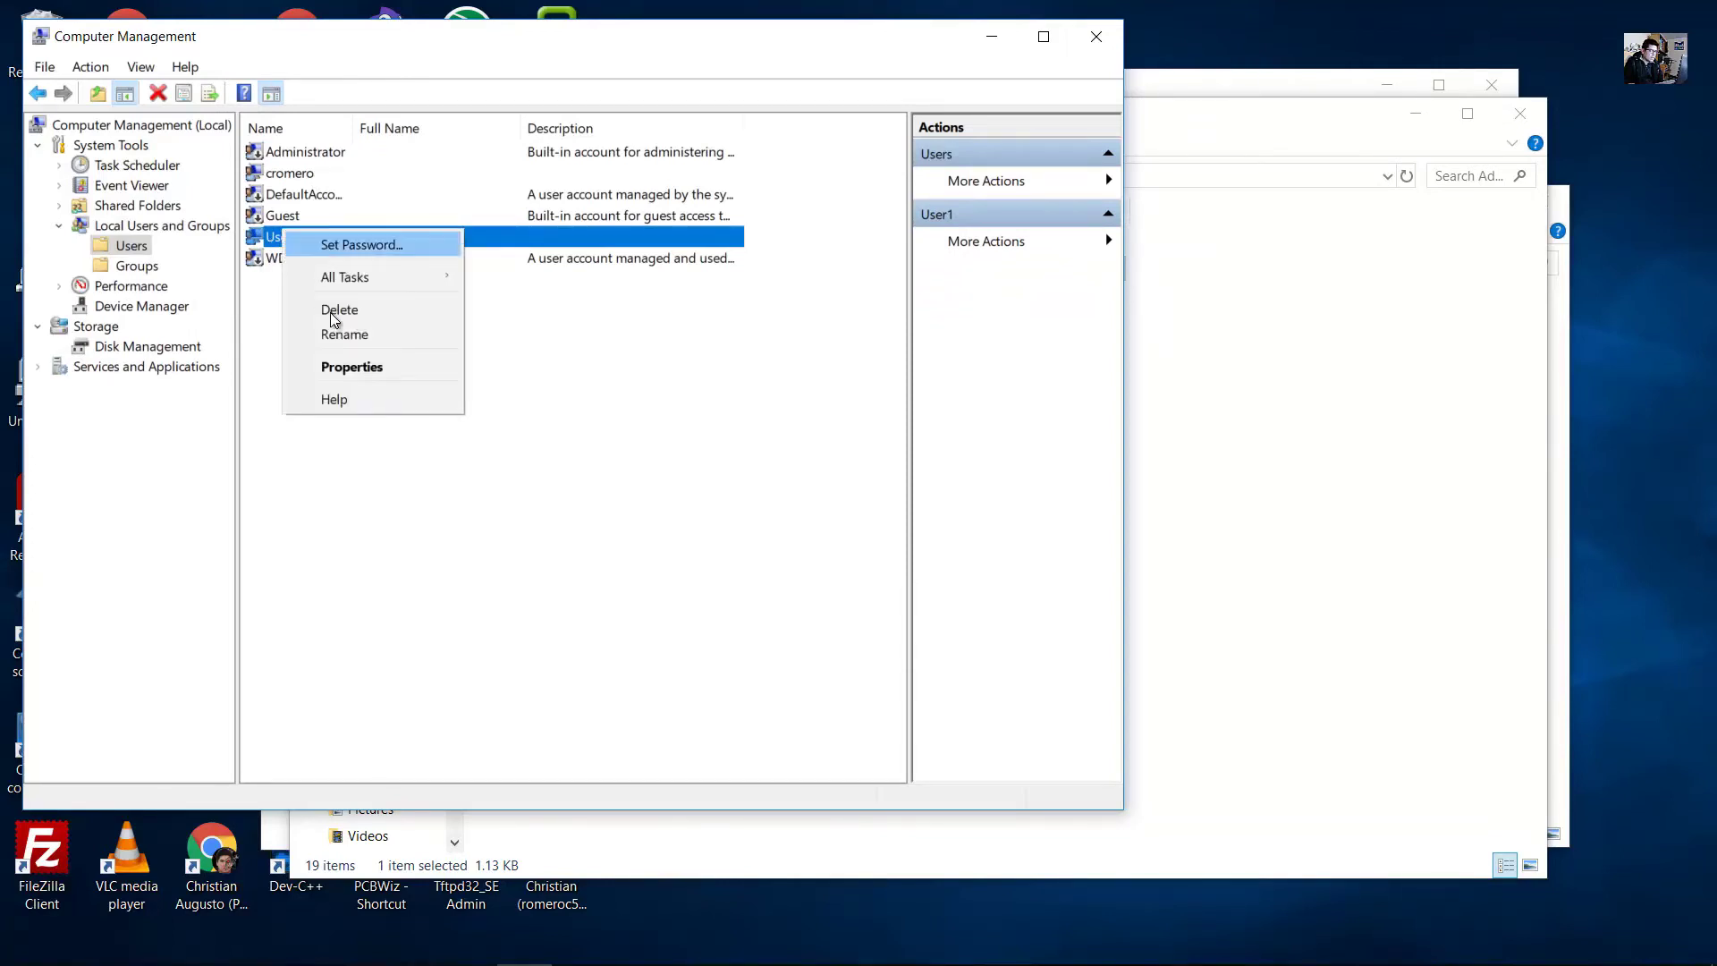
{"action": "left_click", "coordinate": [393, 369]}
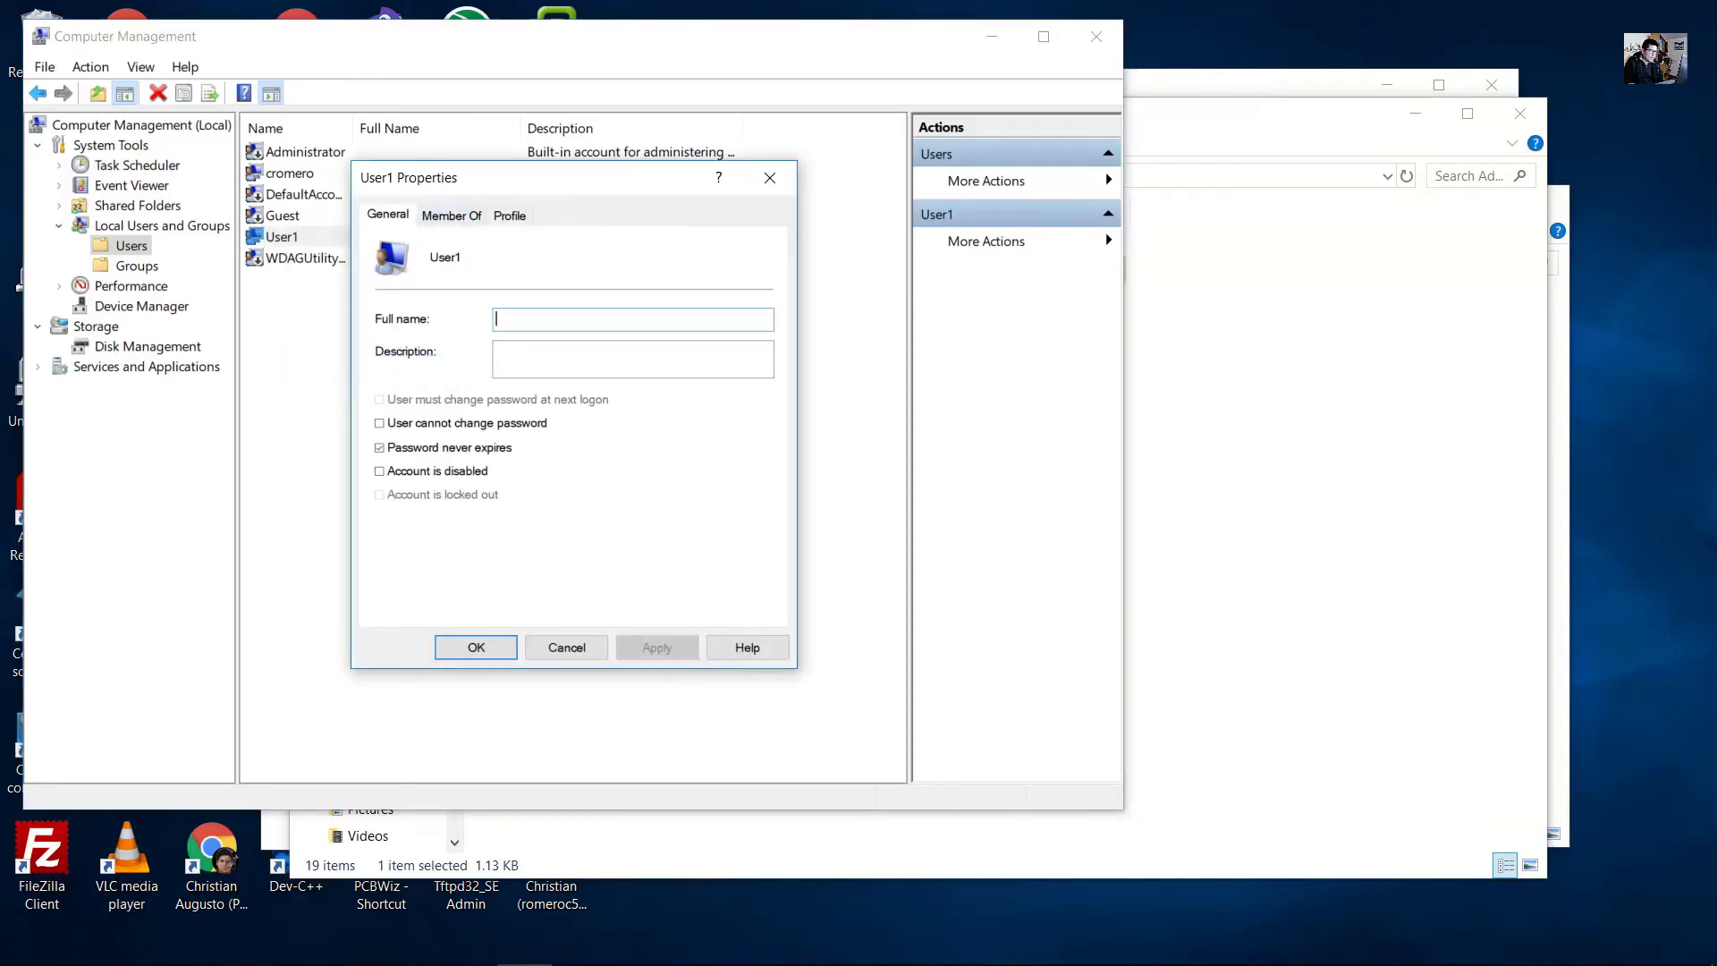
{"action": "left_click", "coordinate": [470, 944]}
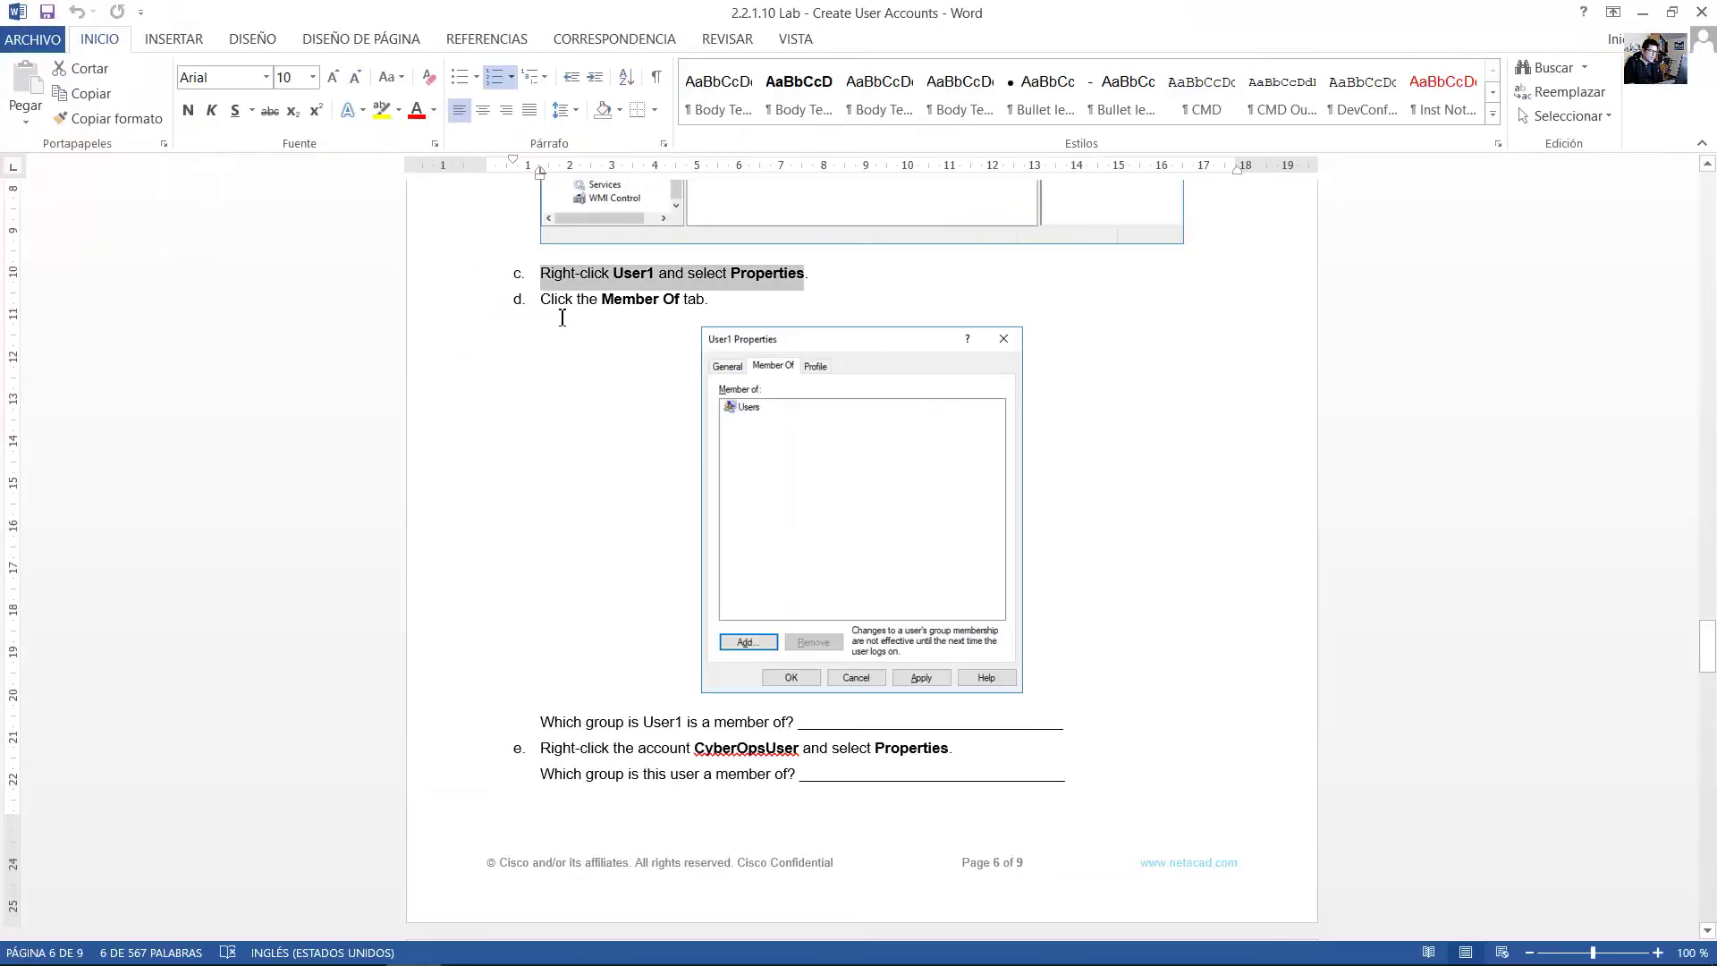
{"action": "left_click_drag", "start_coordinate": [548, 305], "coordinate": [713, 304]}
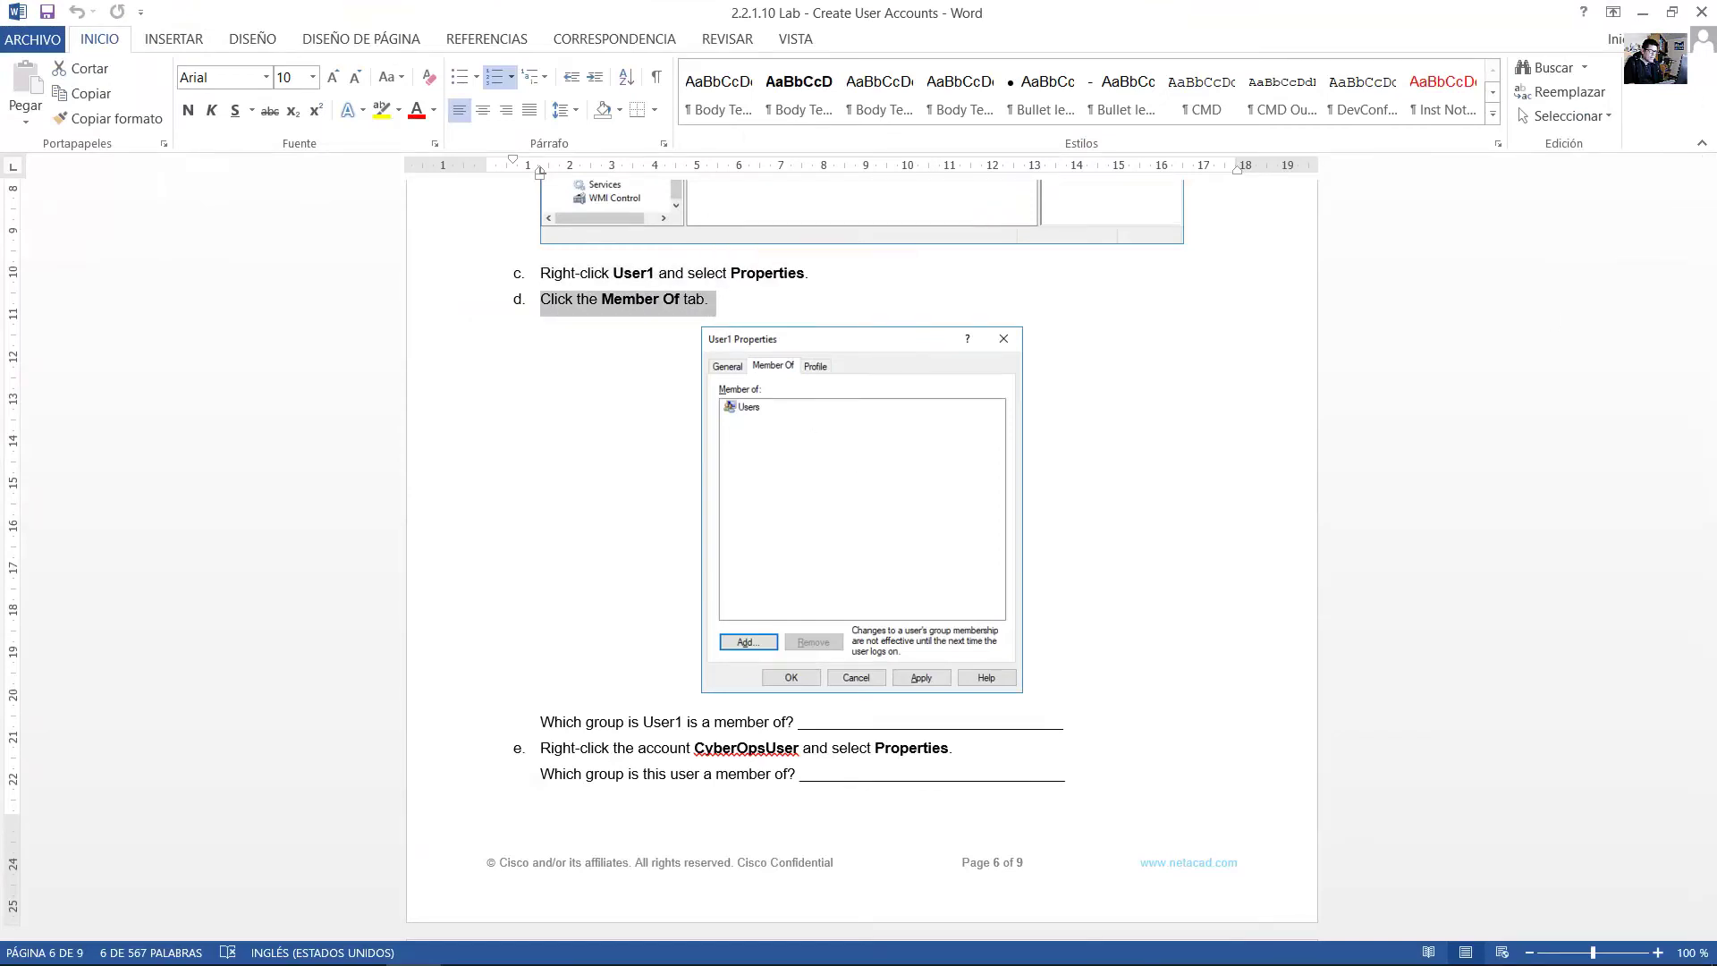
Step: View User1's Member Of tab and highlight the question about User1's groups
{"action": "left_click", "coordinate": [1643, 13]}
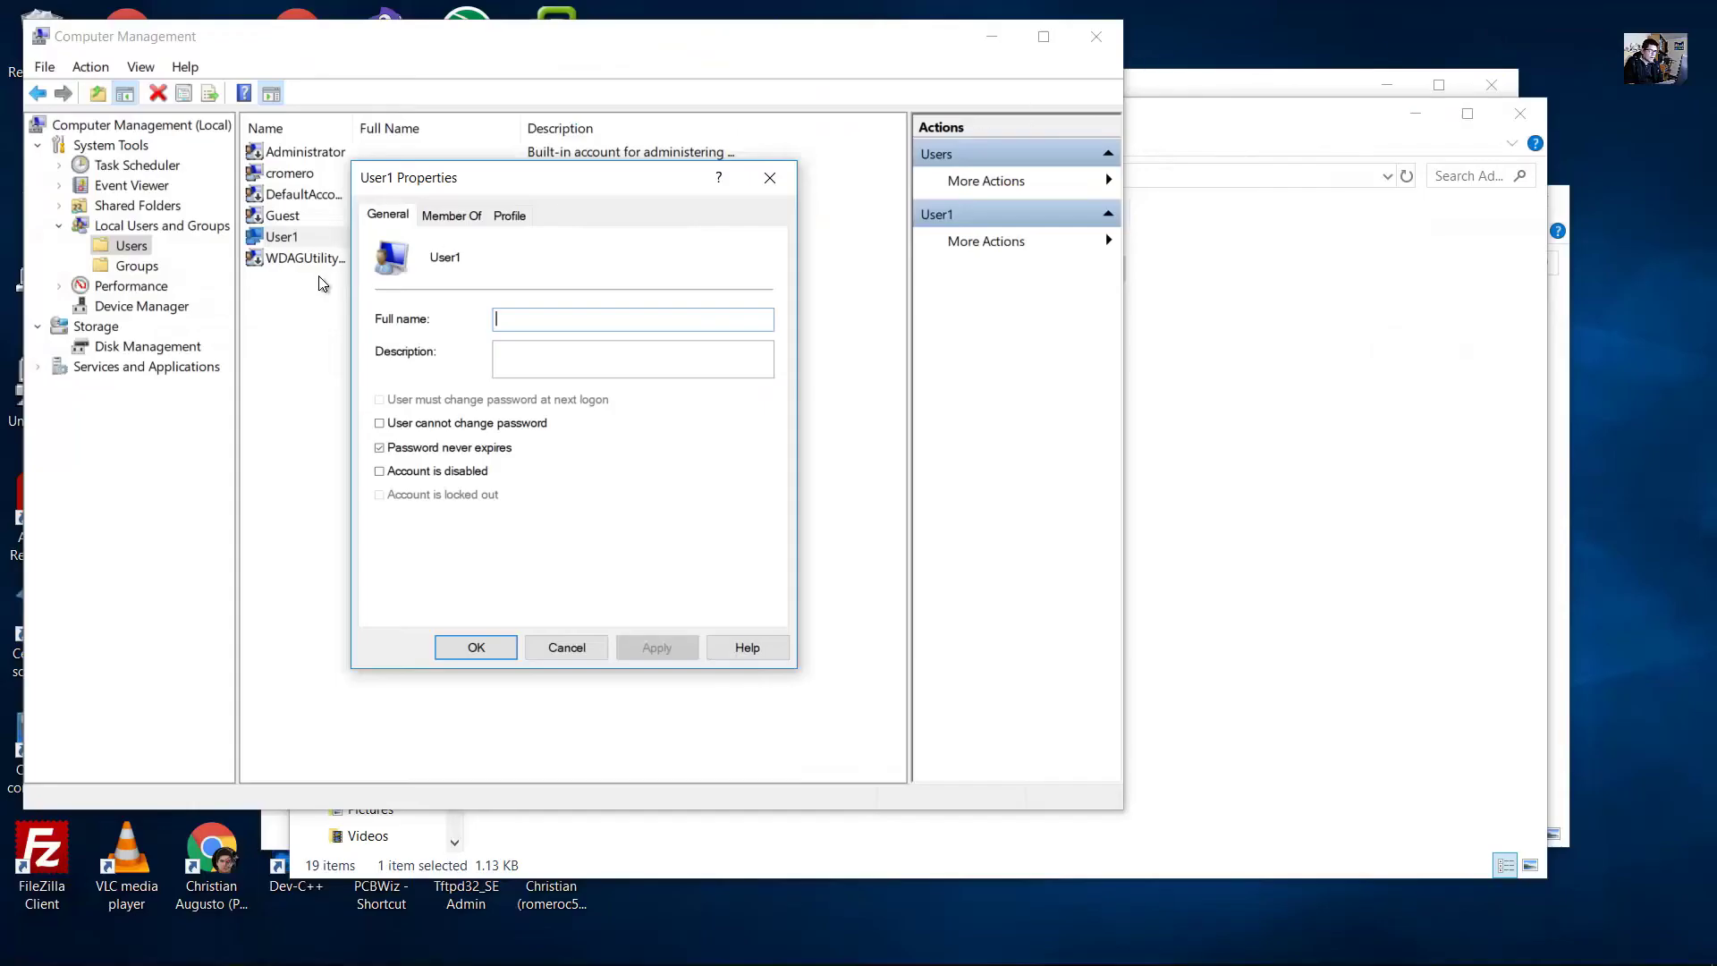
{"action": "left_click", "coordinate": [462, 219]}
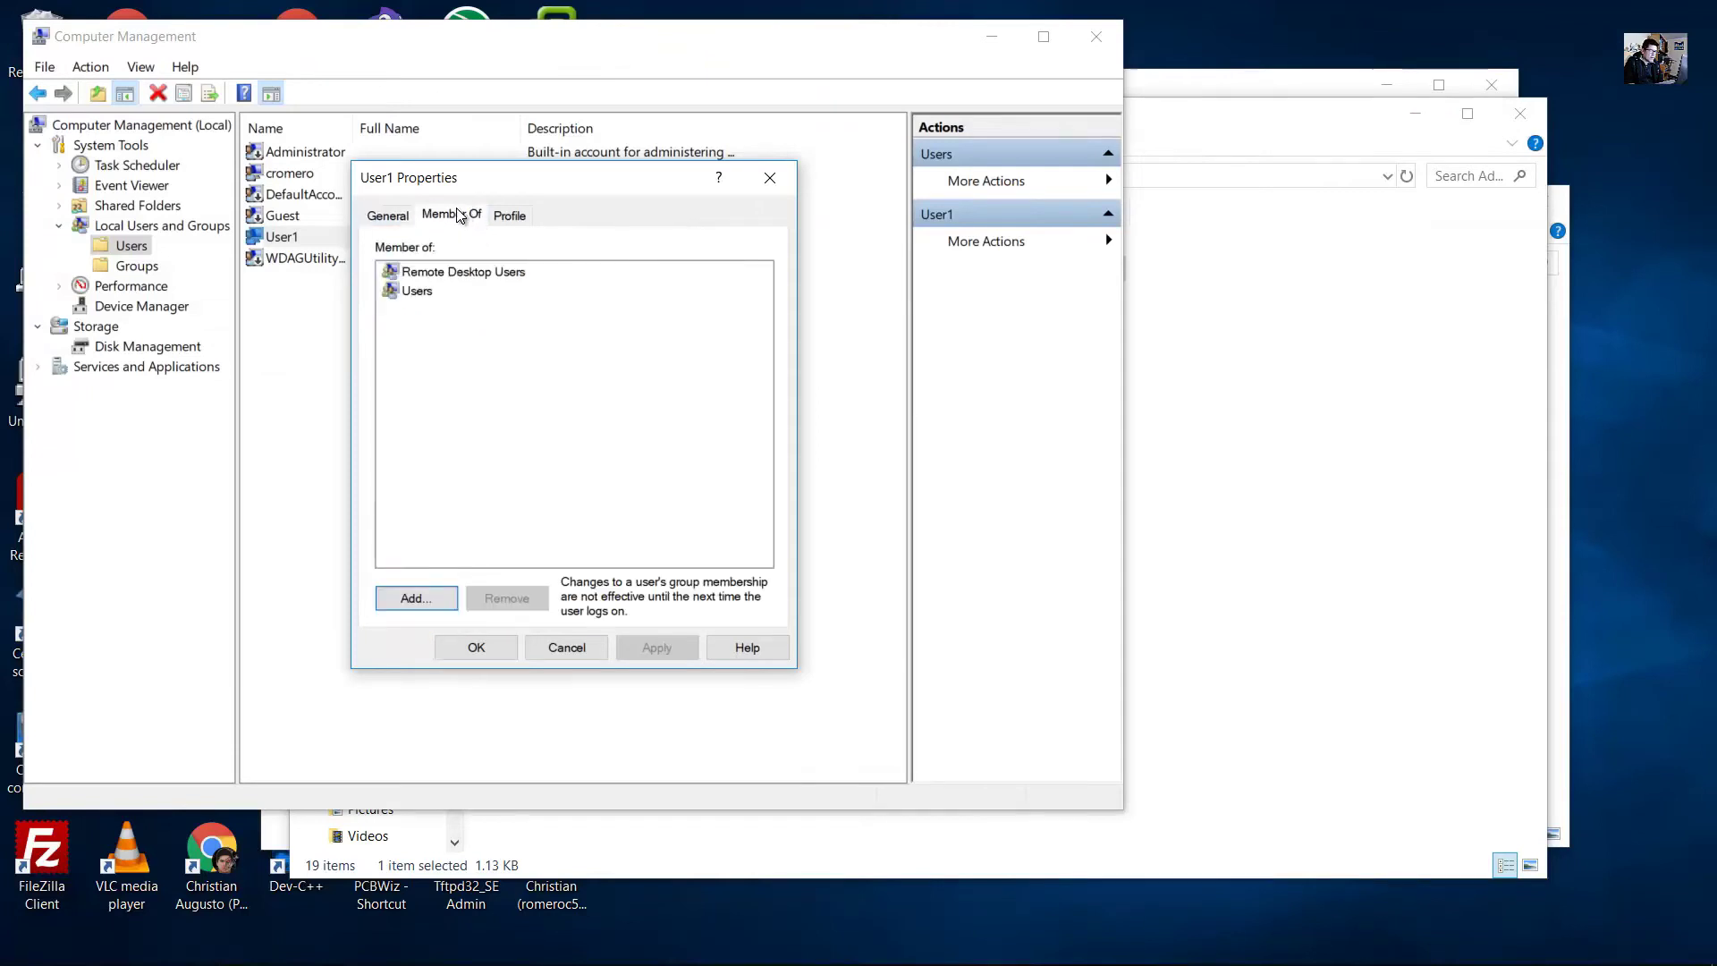
{"action": "left_click", "coordinate": [413, 943]}
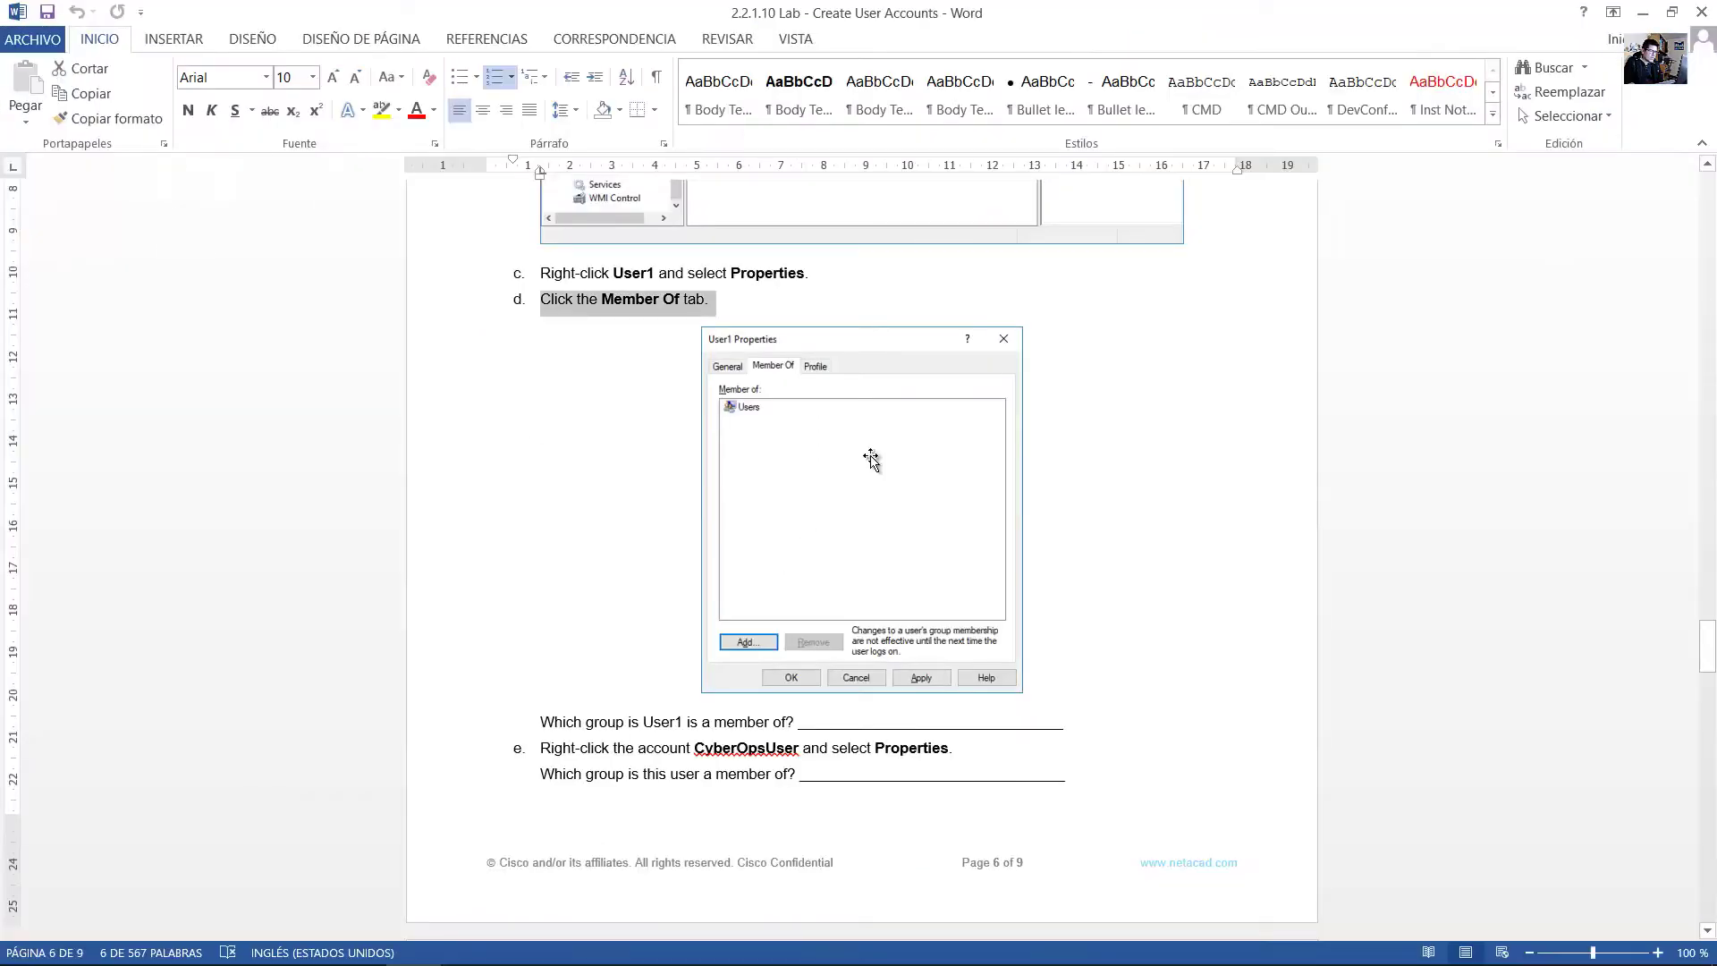
{"action": "scroll", "coordinate": [660, 658], "scroll_direction": "down", "scroll_amount": 2}
{"action": "left_click_drag", "start_coordinate": [543, 616], "coordinate": [737, 619]}
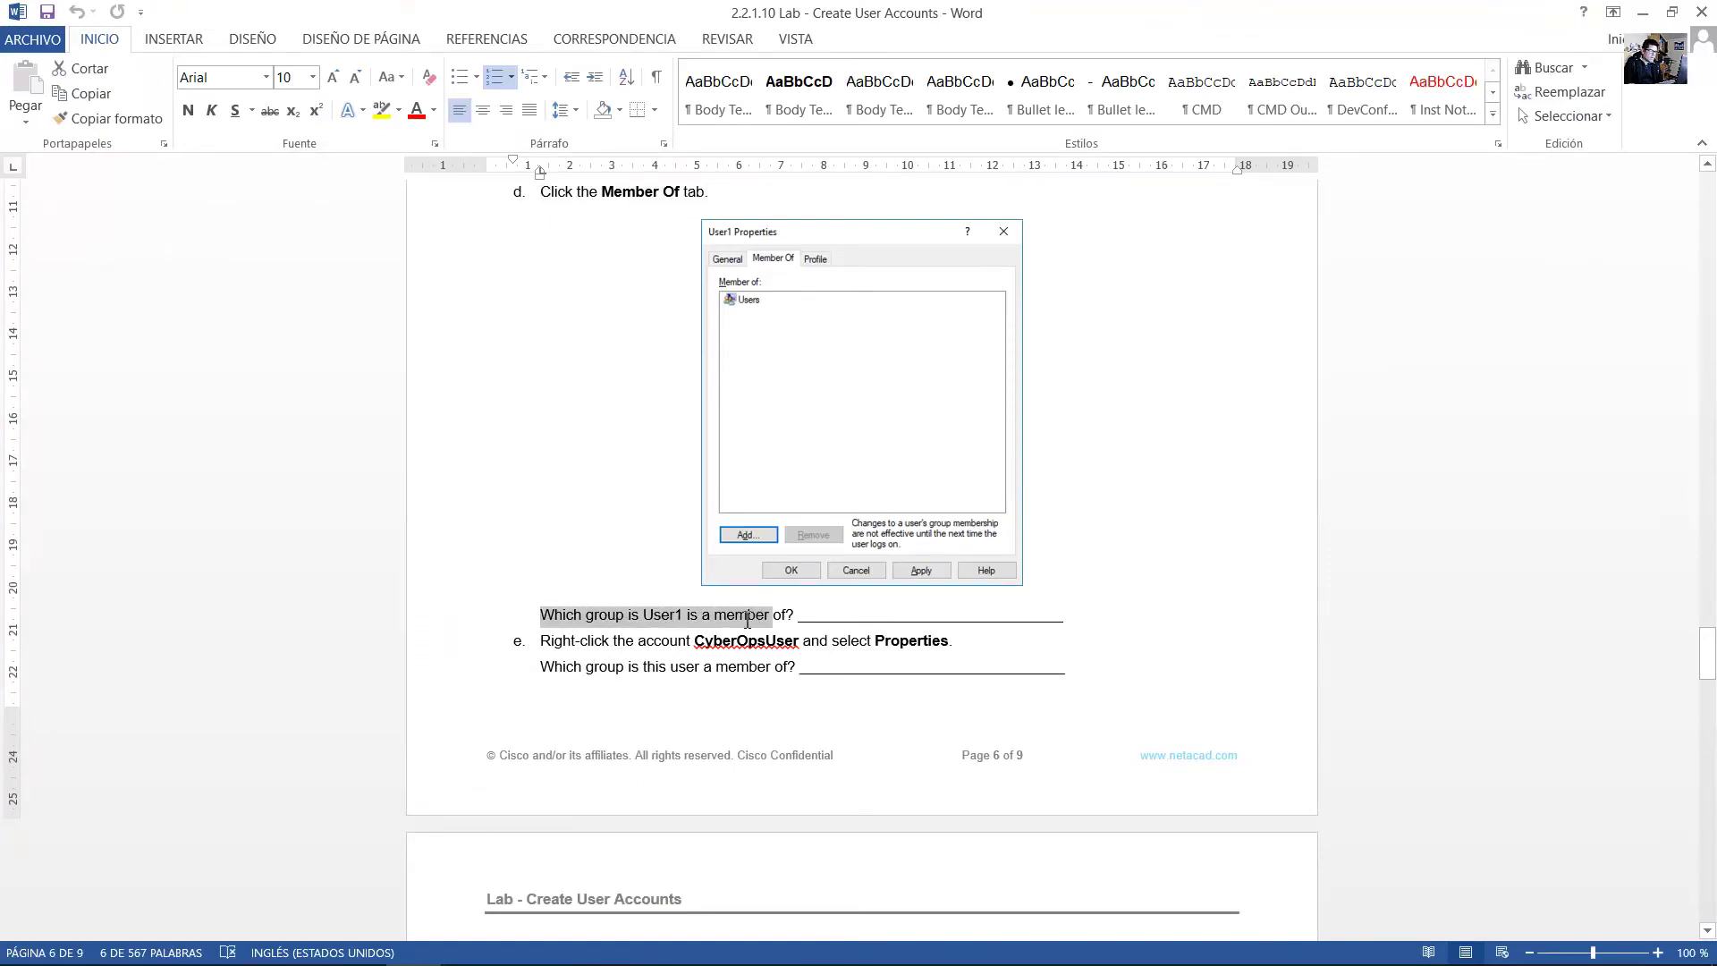
{"action": "left_click_drag", "start_coordinate": [748, 619], "coordinate": [795, 619]}
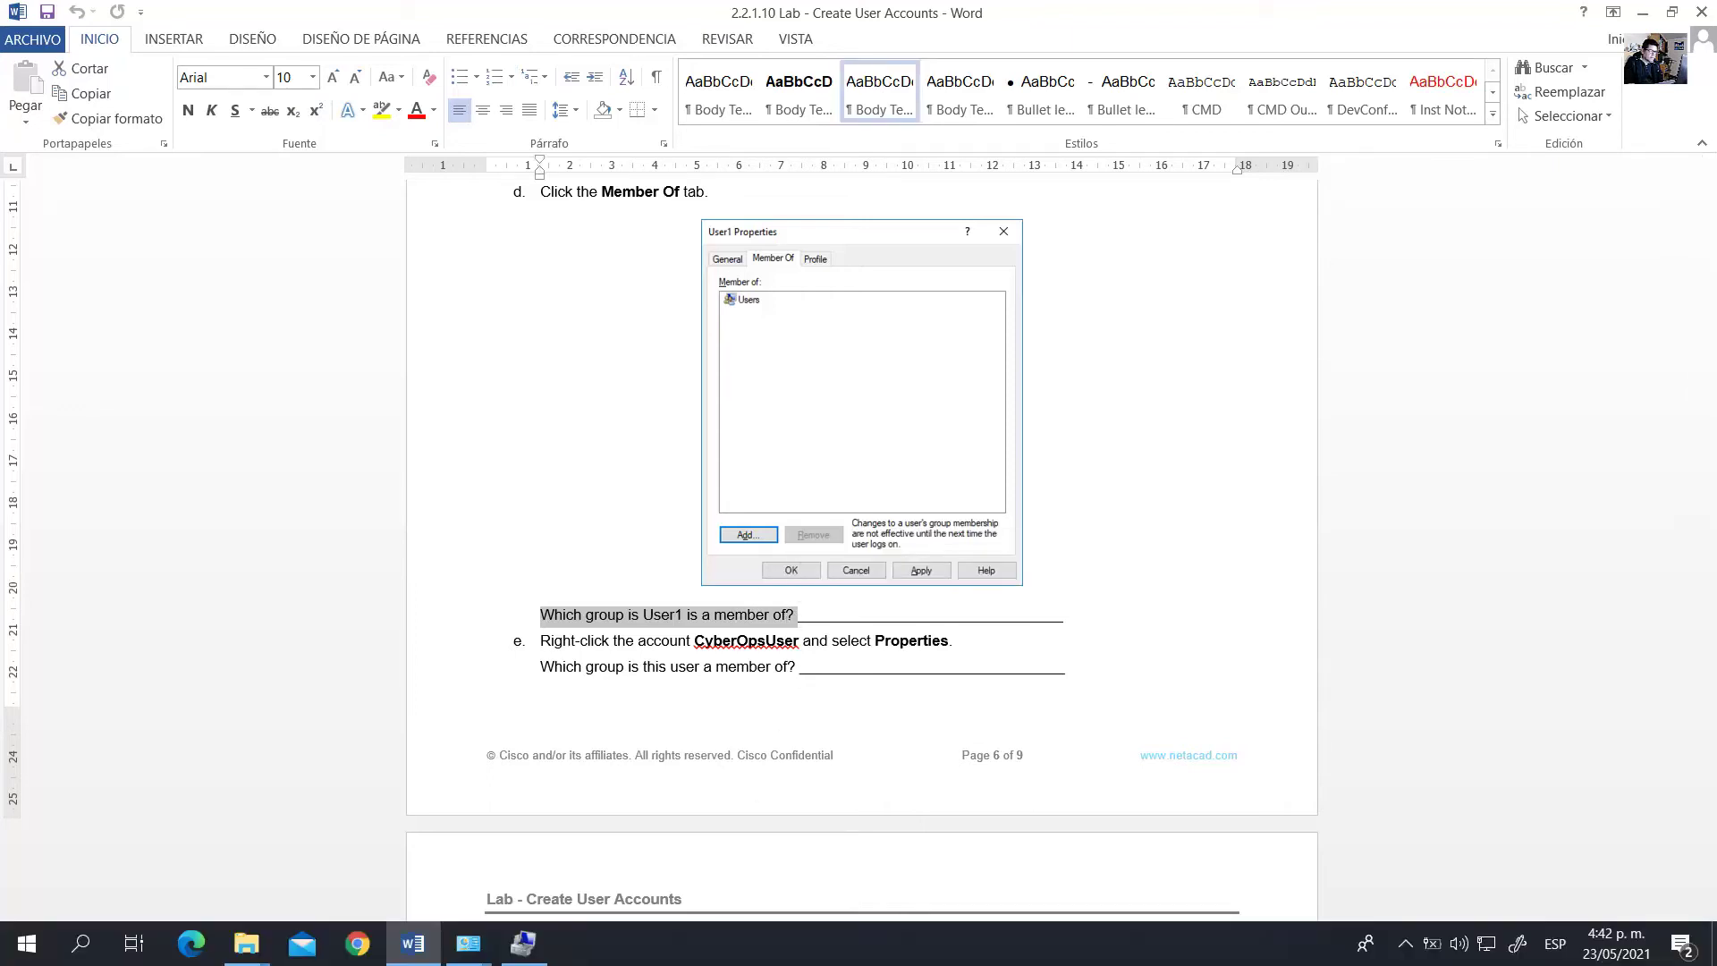
Step: Reopen User1's properties and inspect its Remote Desktop Users and Users memberships
{"action": "left_click", "coordinate": [540, 942]}
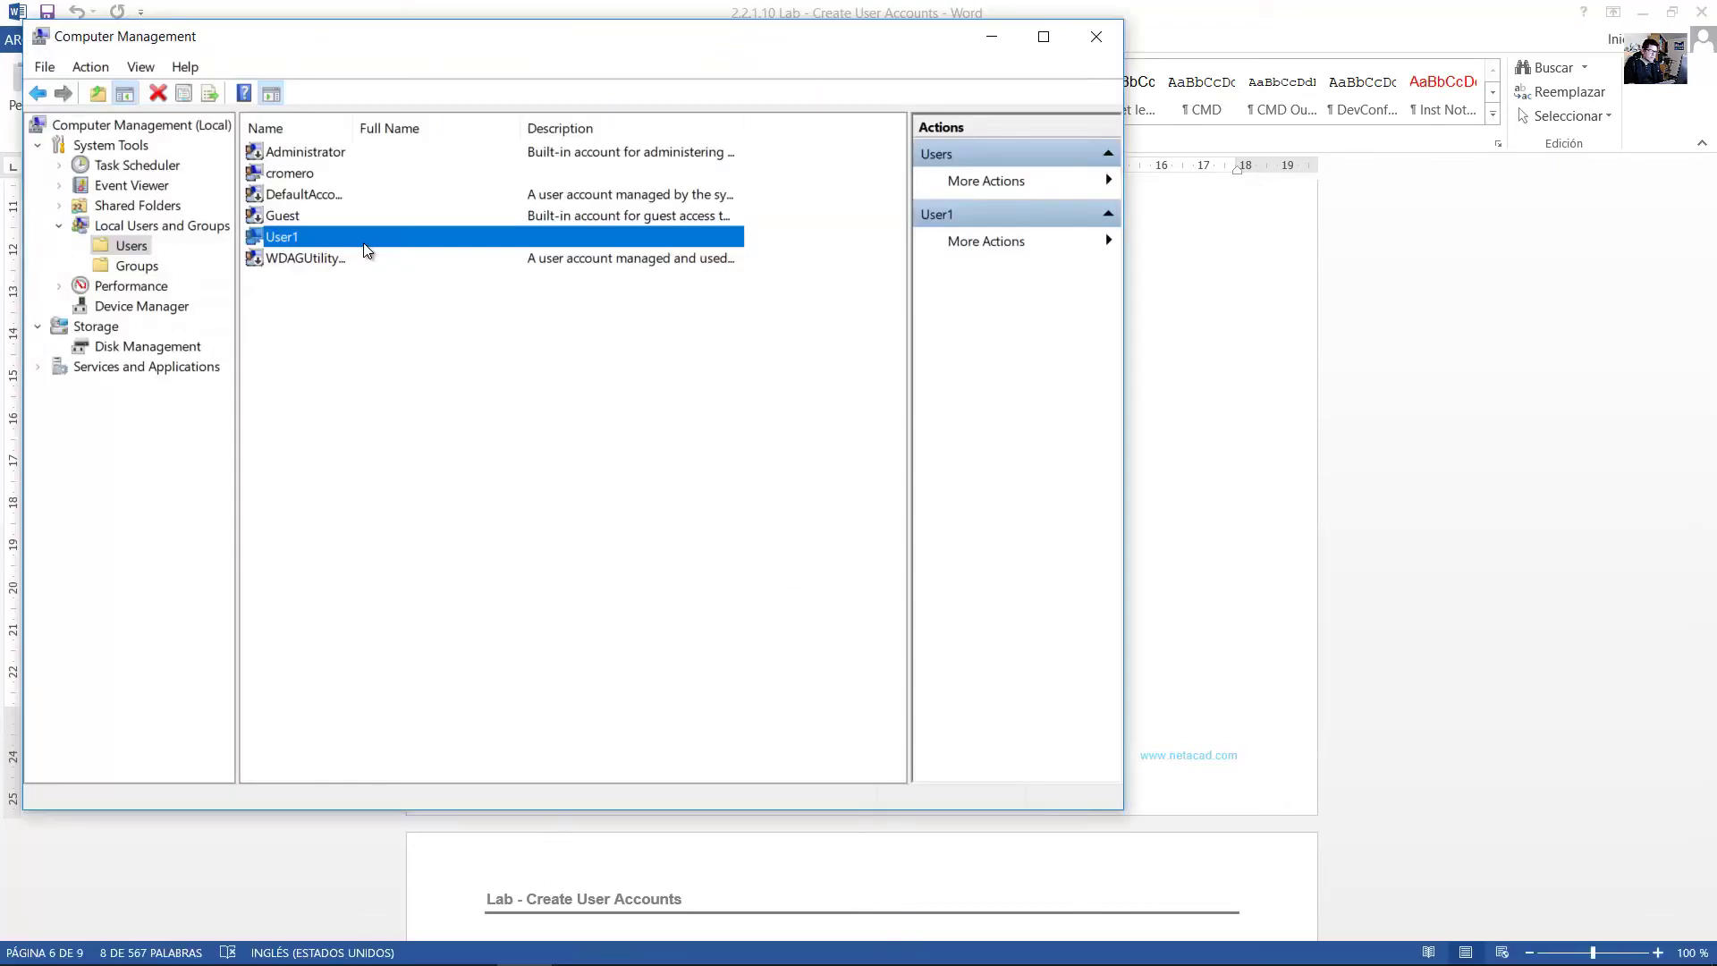
{"action": "left_click", "coordinate": [1643, 13]}
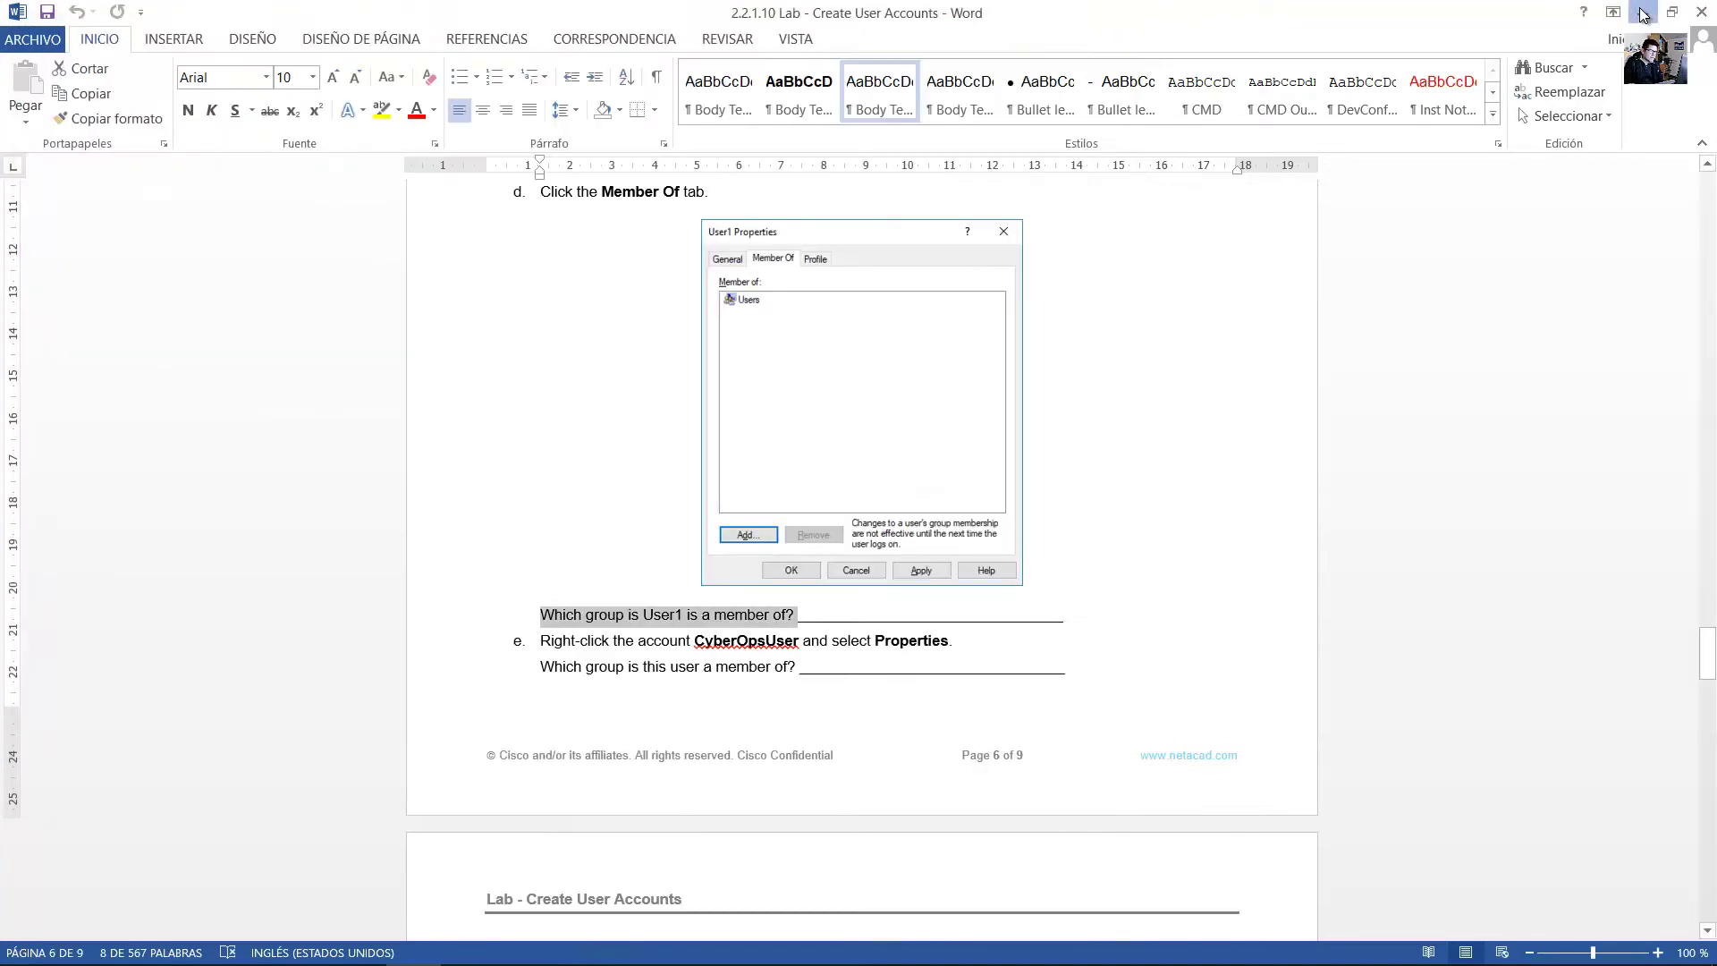
{"action": "right_click", "coordinate": [285, 234]}
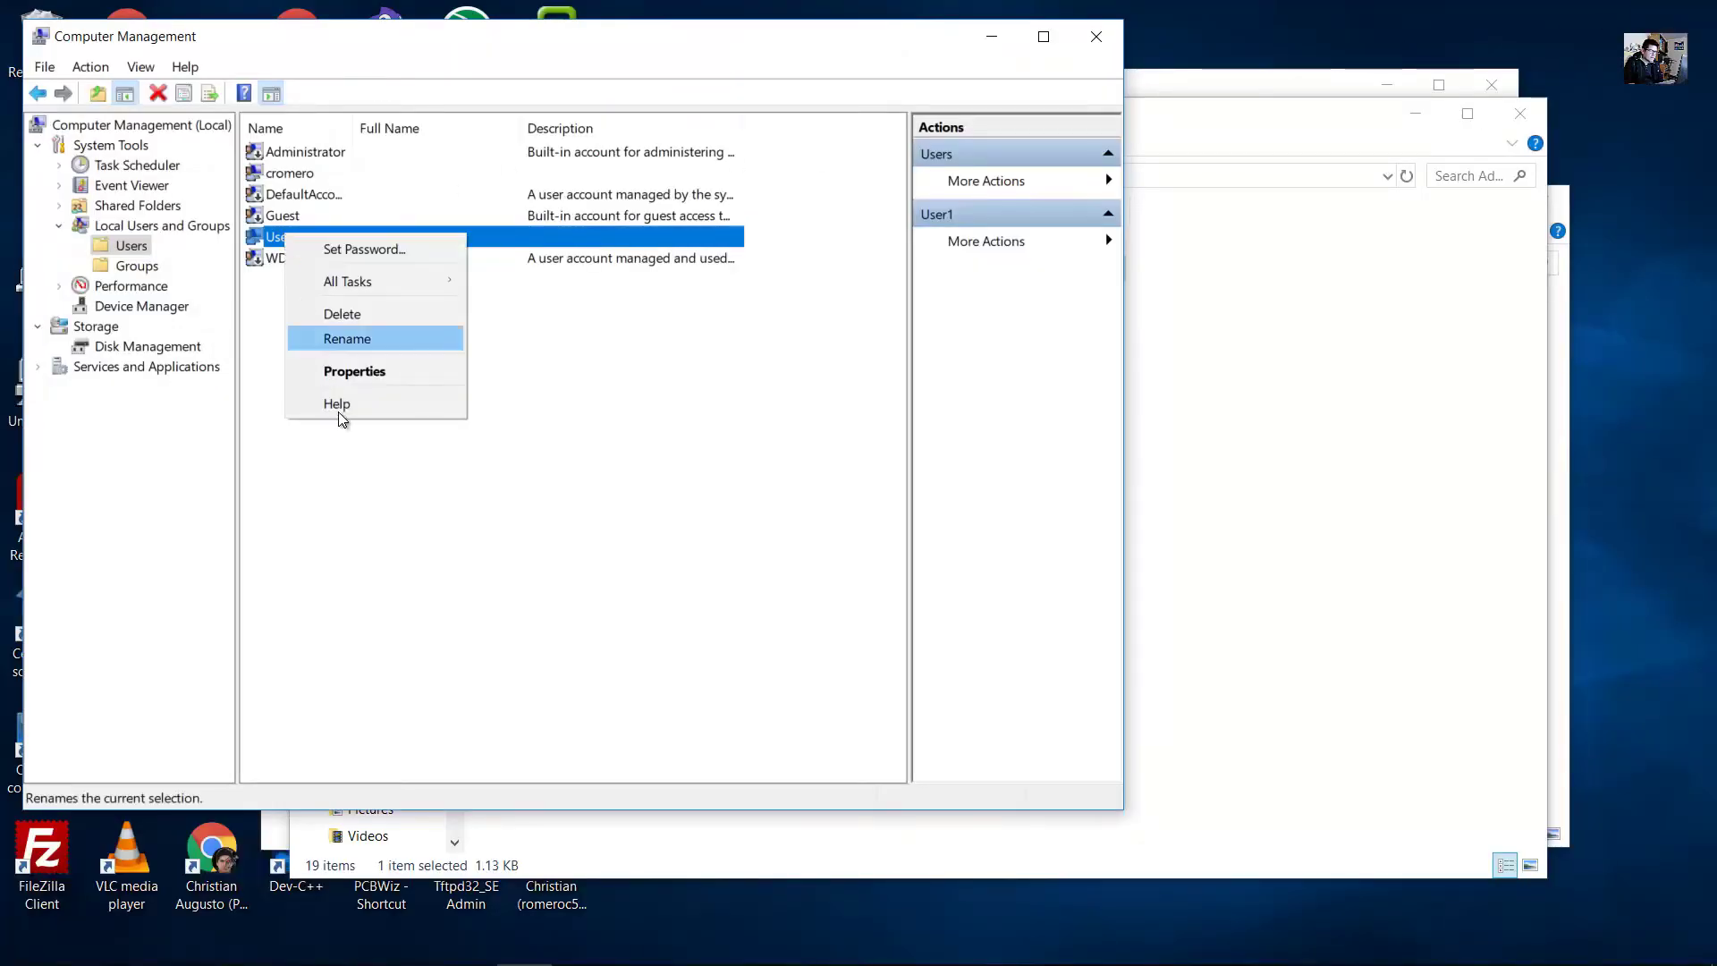
{"action": "left_click", "coordinate": [374, 370]}
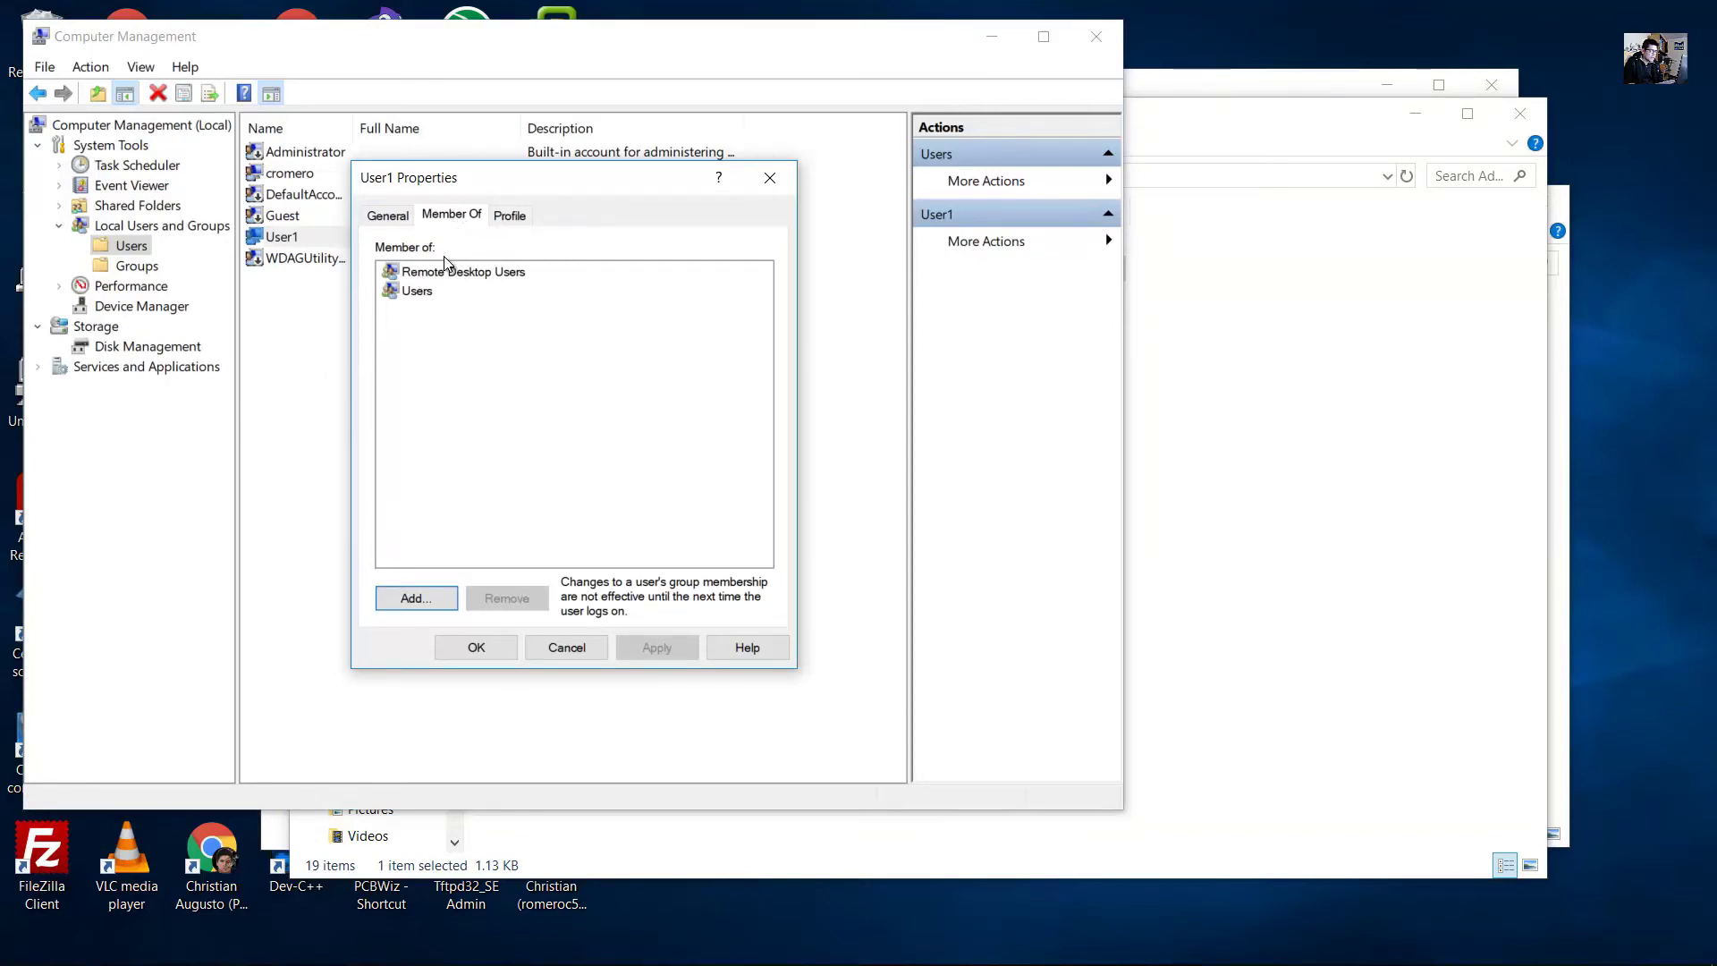
{"action": "left_click", "coordinate": [421, 296]}
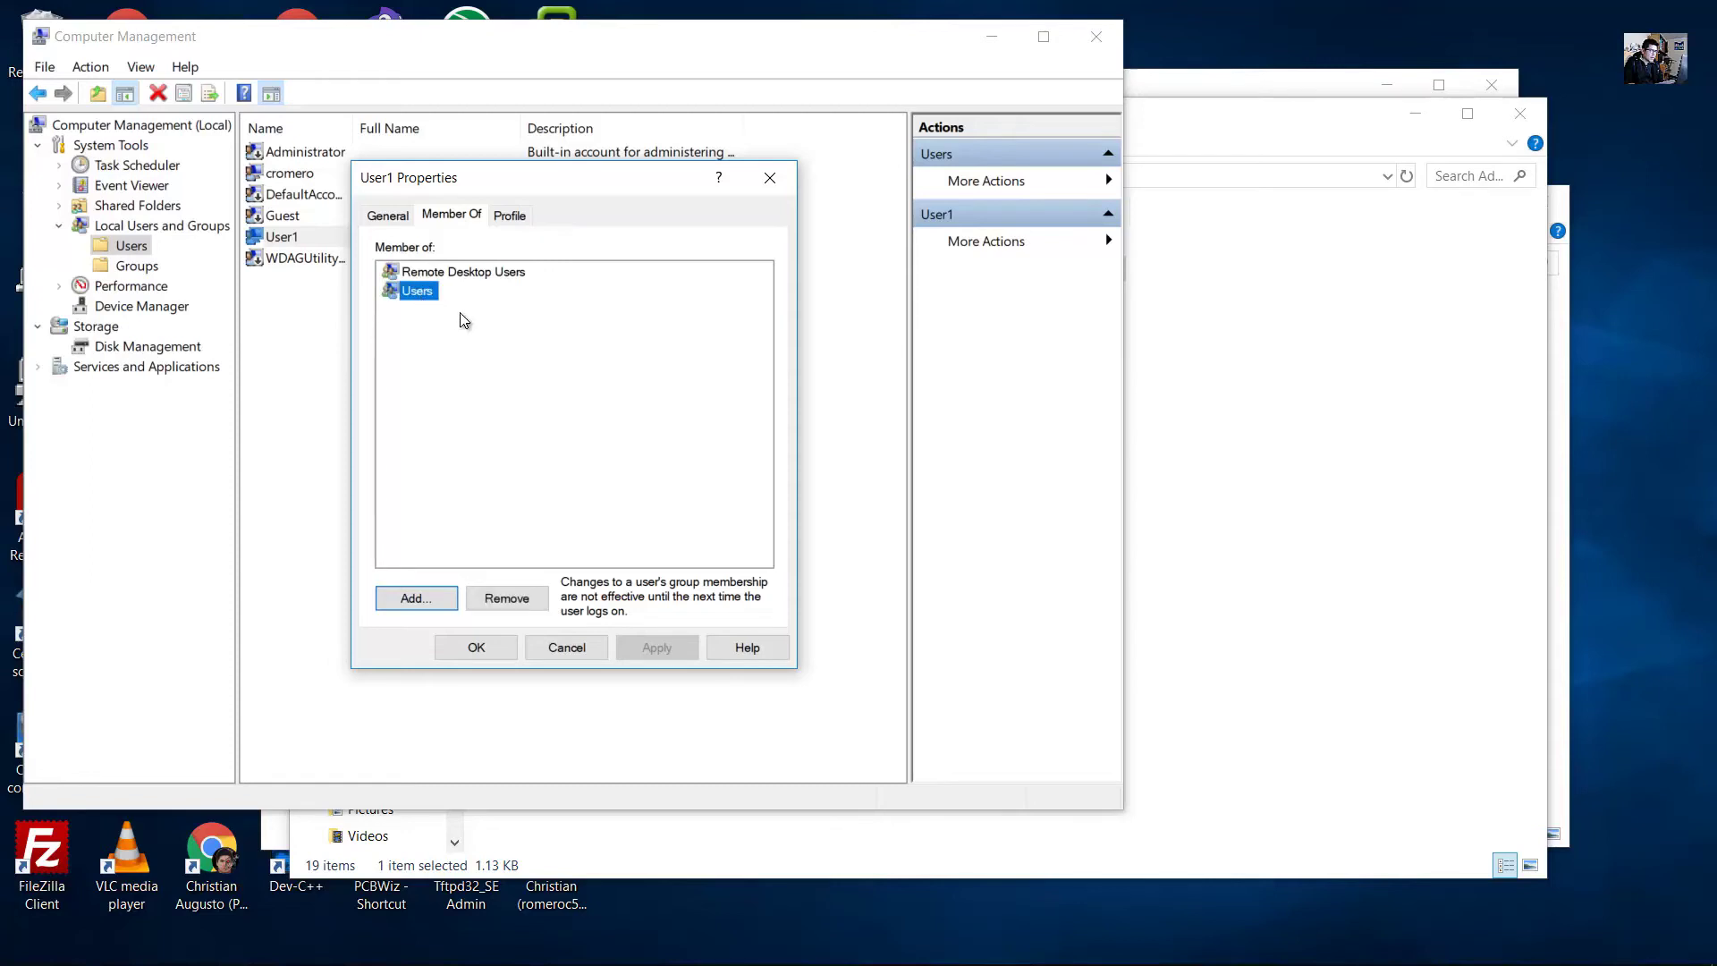
{"action": "left_click", "coordinate": [434, 271]}
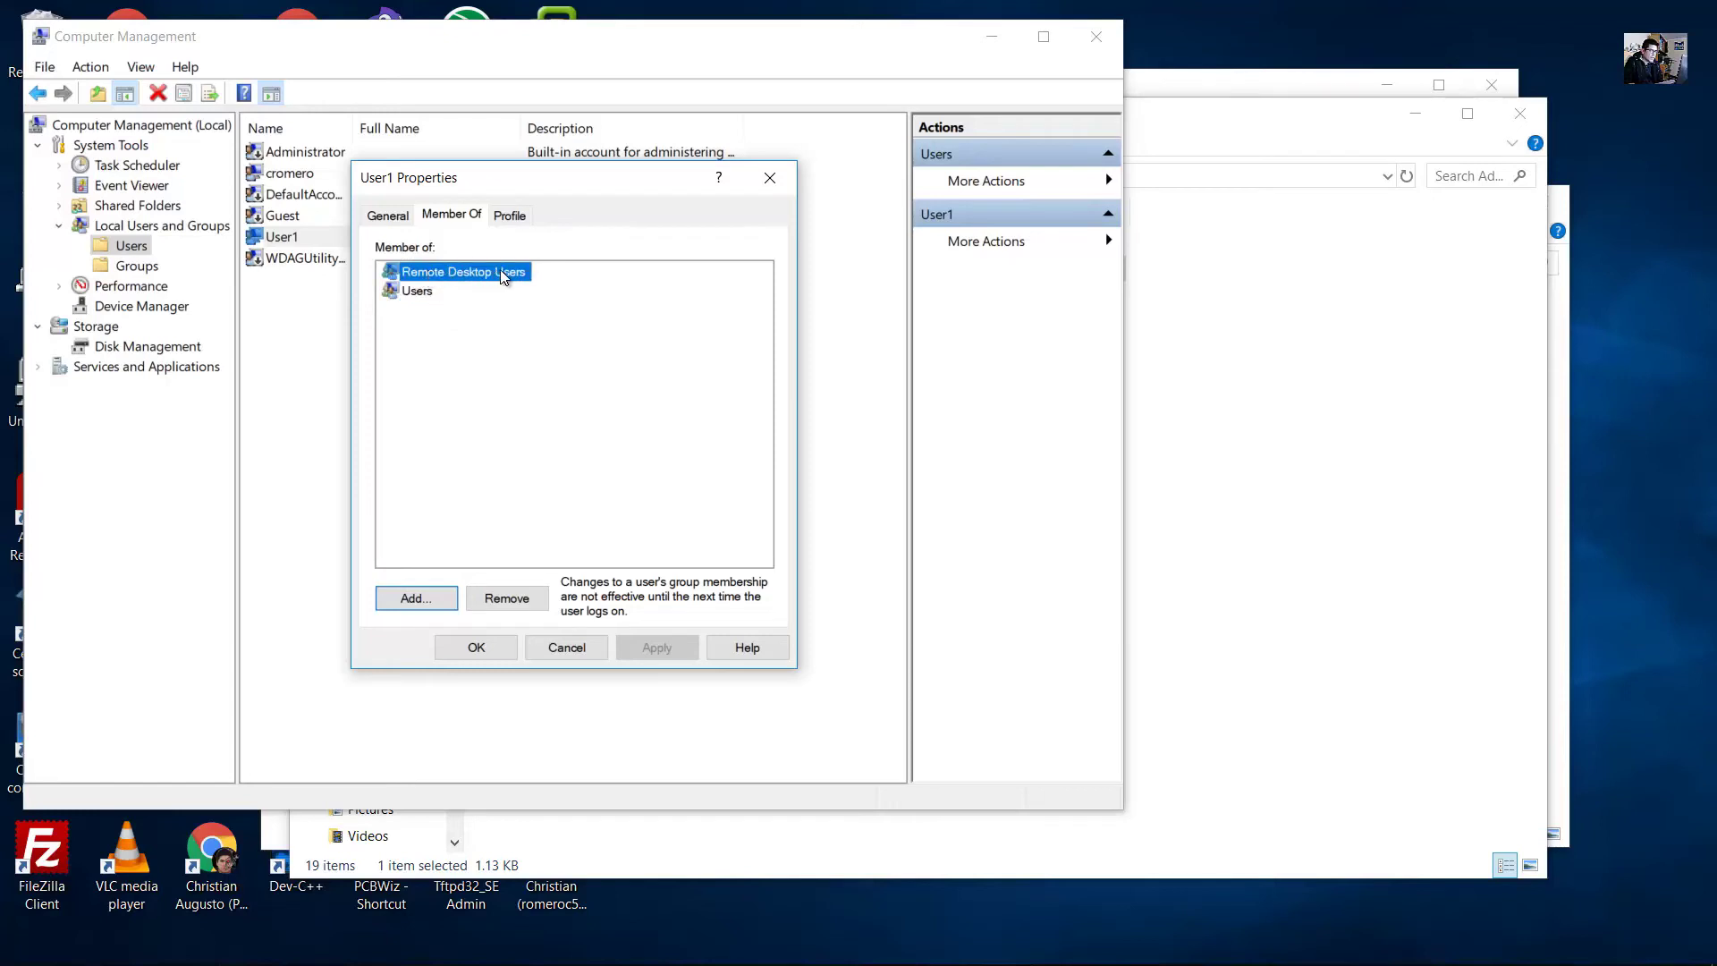
{"action": "left_click", "coordinate": [421, 290]}
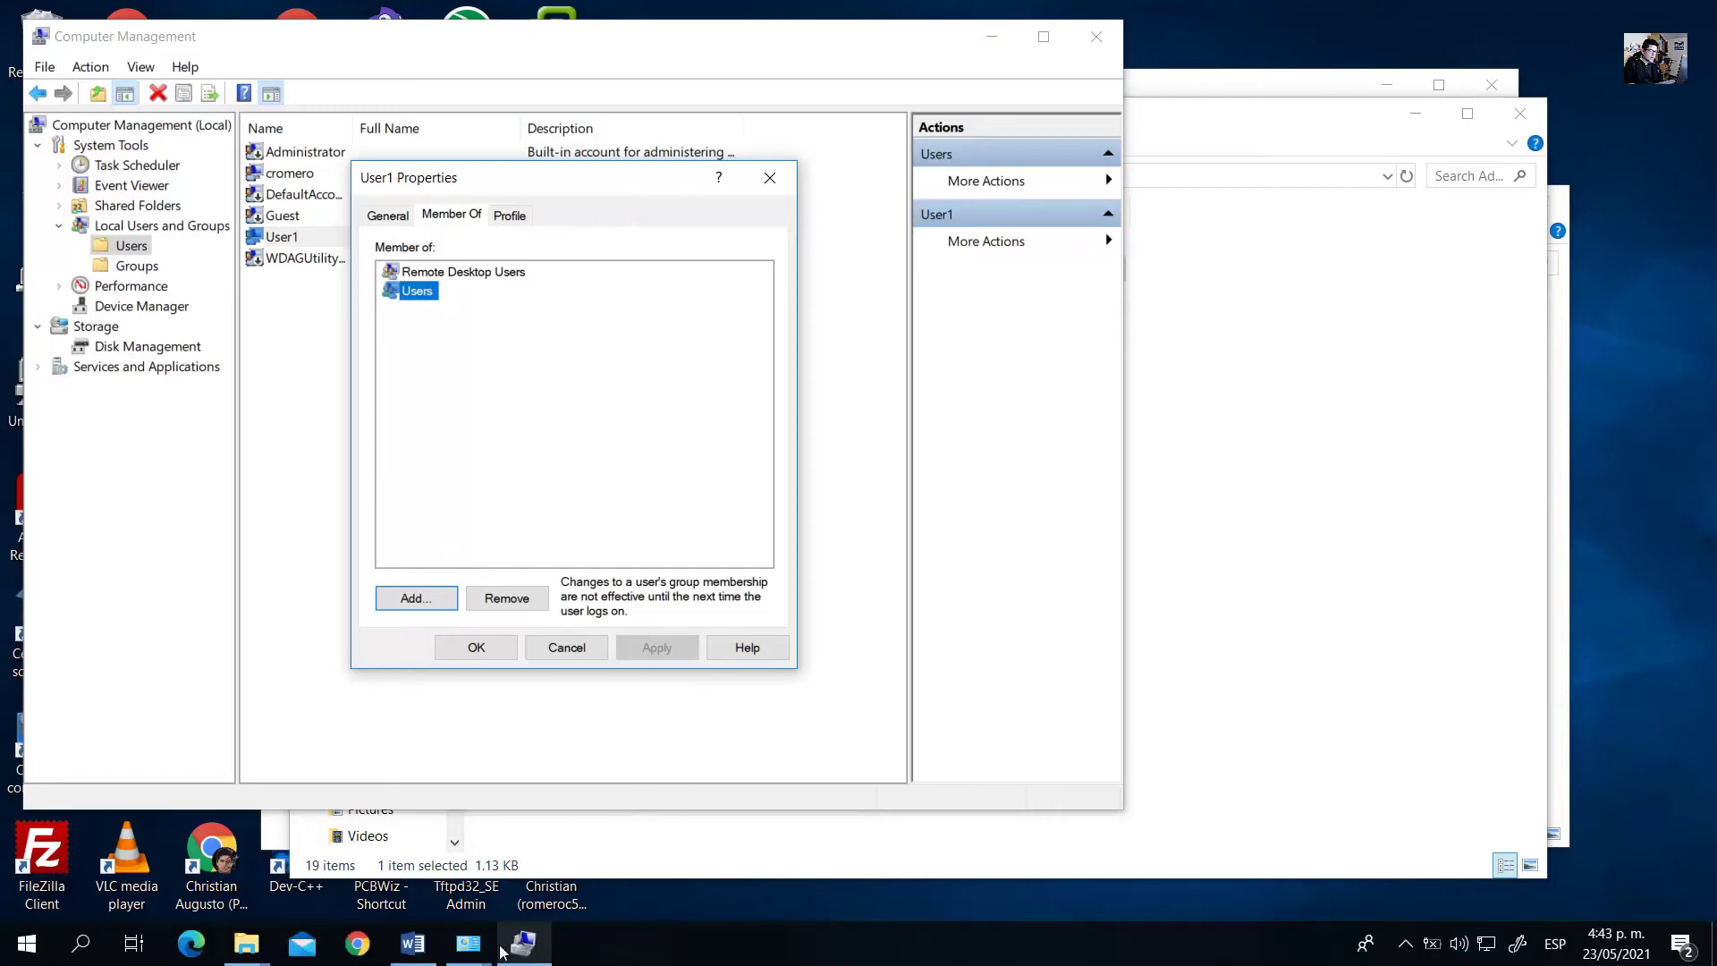
{"action": "left_click", "coordinate": [412, 944]}
{"action": "scroll", "coordinate": [1003, 458], "scroll_direction": "down", "scroll_amount": 3}
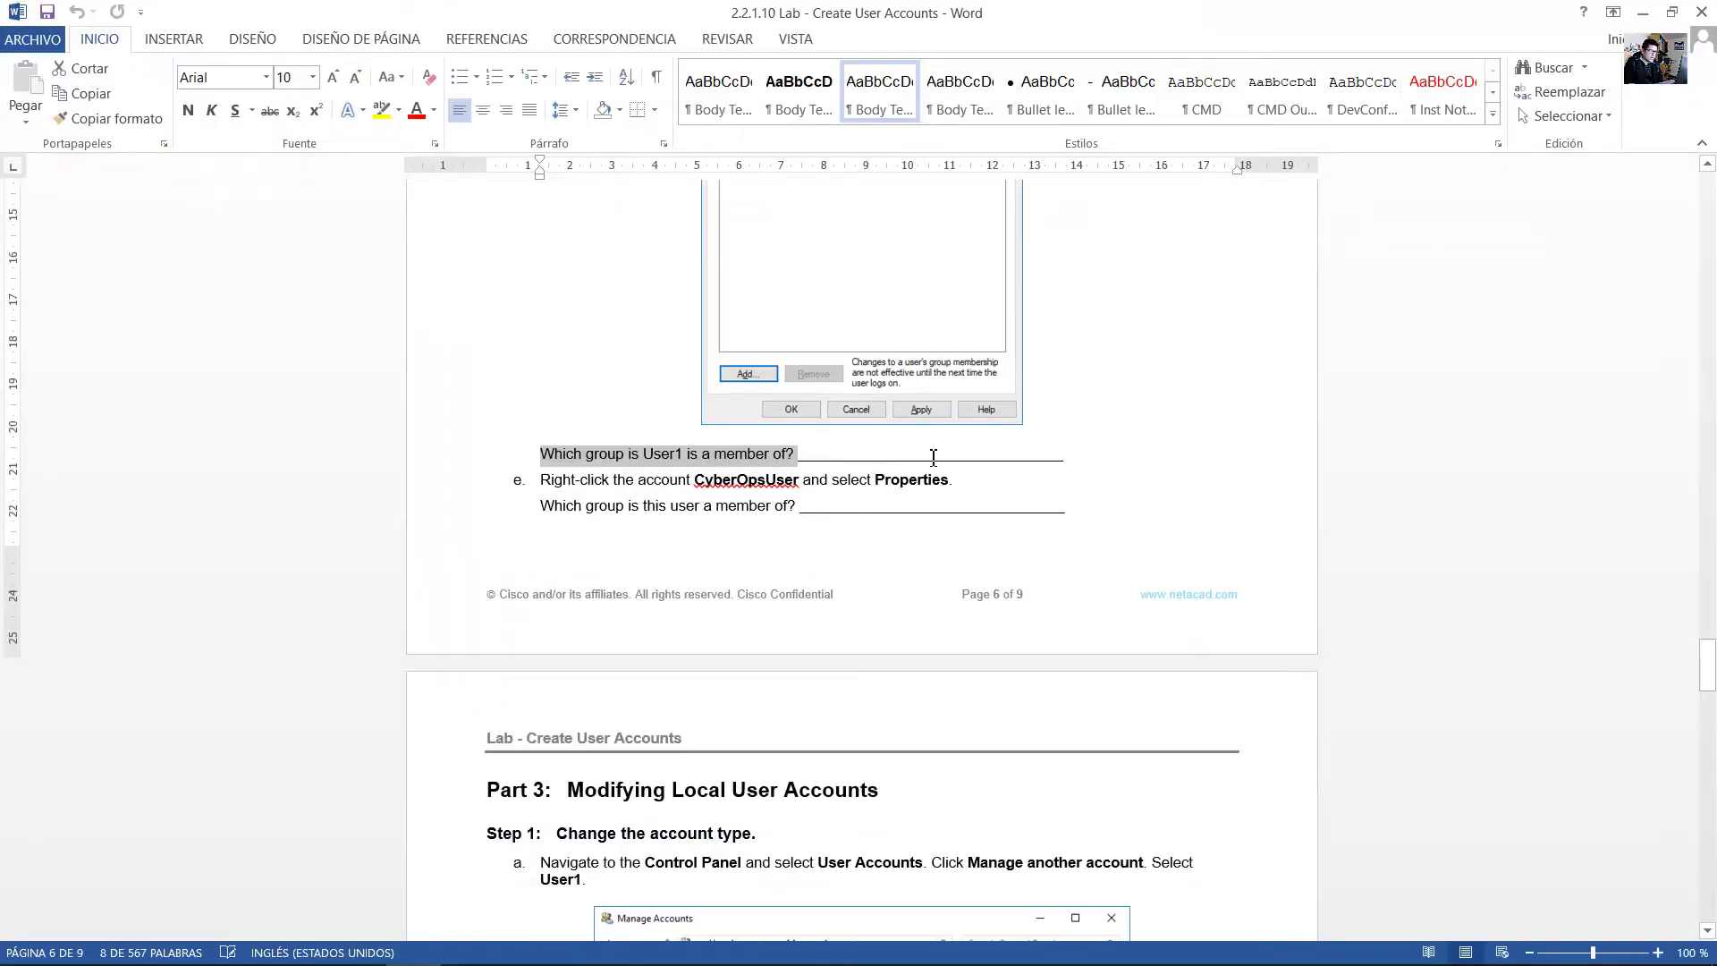
Step: Highlight step e's CyberOpsUser instruction and its group-membership question in Word
{"action": "left_click_drag", "start_coordinate": [800, 454], "coordinate": [905, 457]}
{"action": "scroll", "coordinate": [680, 479], "scroll_direction": "down", "scroll_amount": 2}
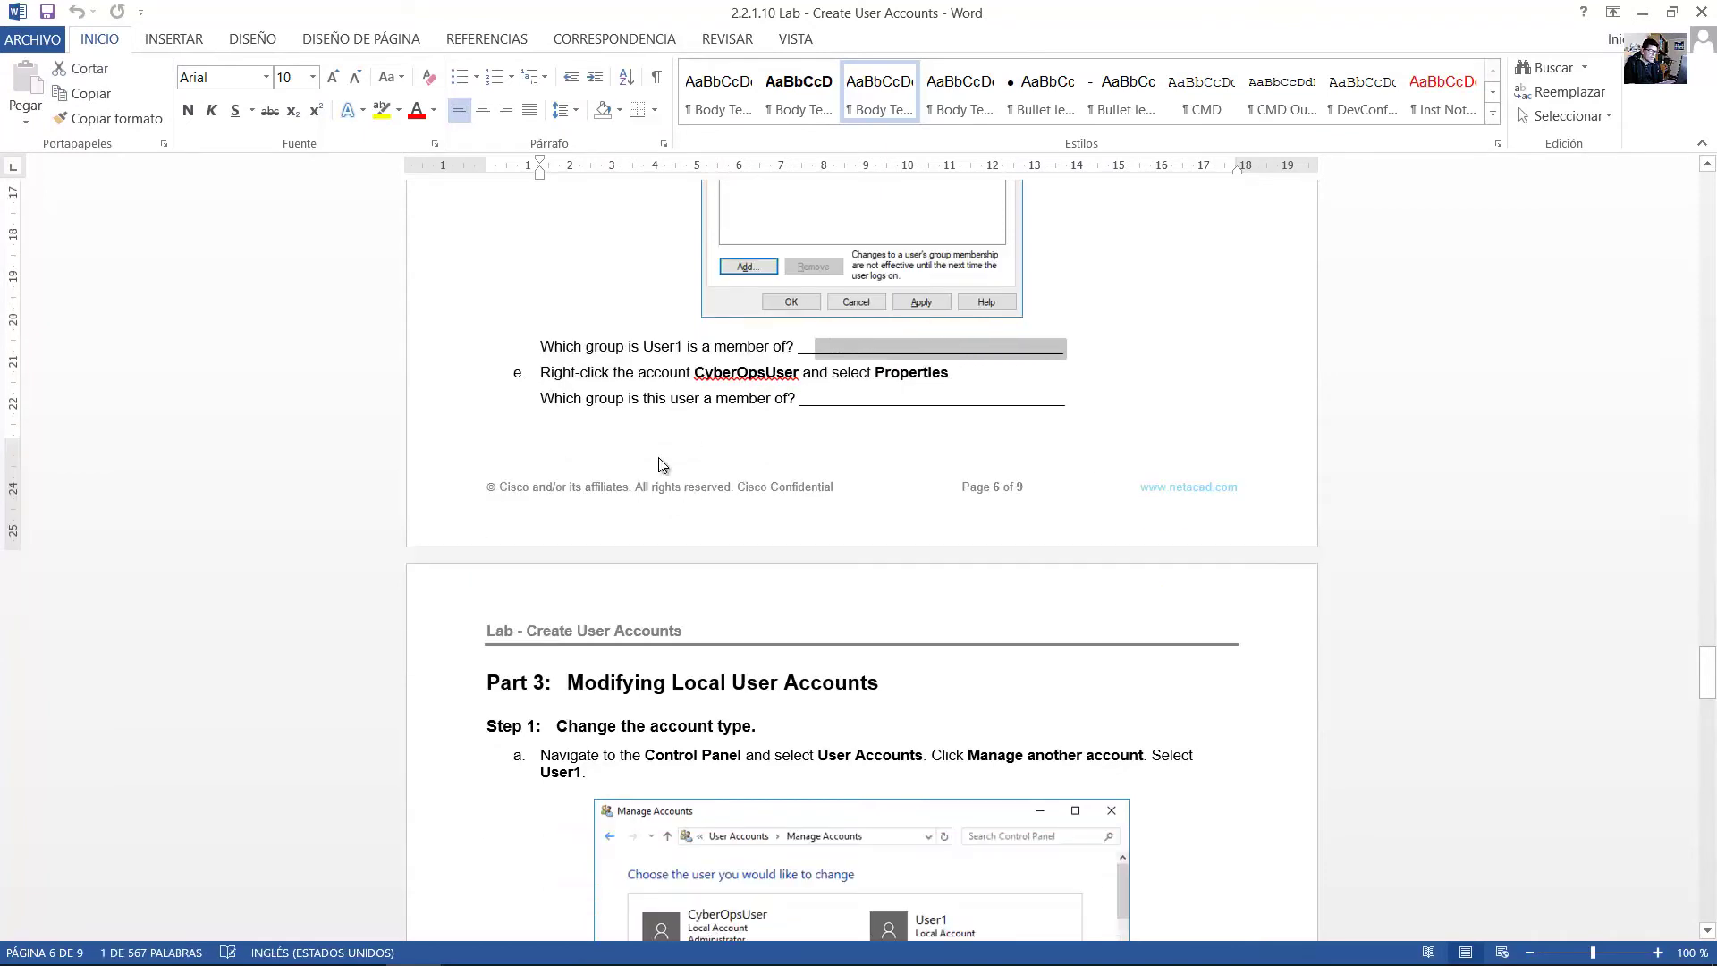
{"action": "left_click_drag", "start_coordinate": [573, 380], "coordinate": [936, 375]}
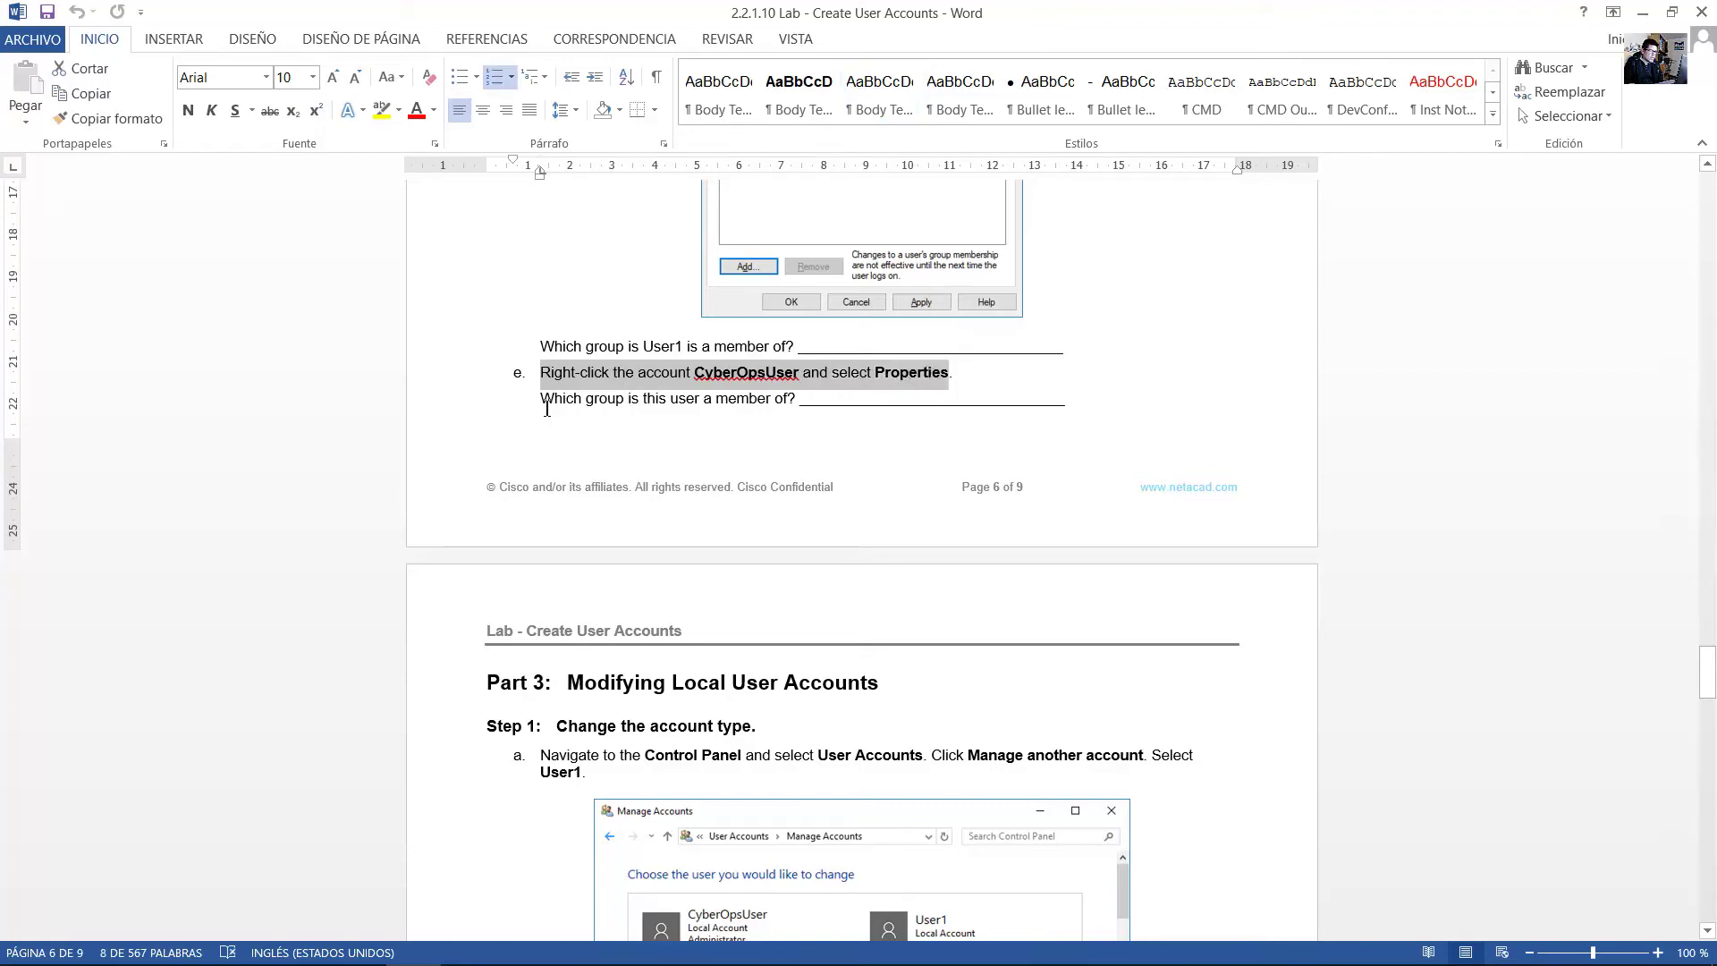
{"action": "left_click_drag", "start_coordinate": [546, 407], "coordinate": [793, 399]}
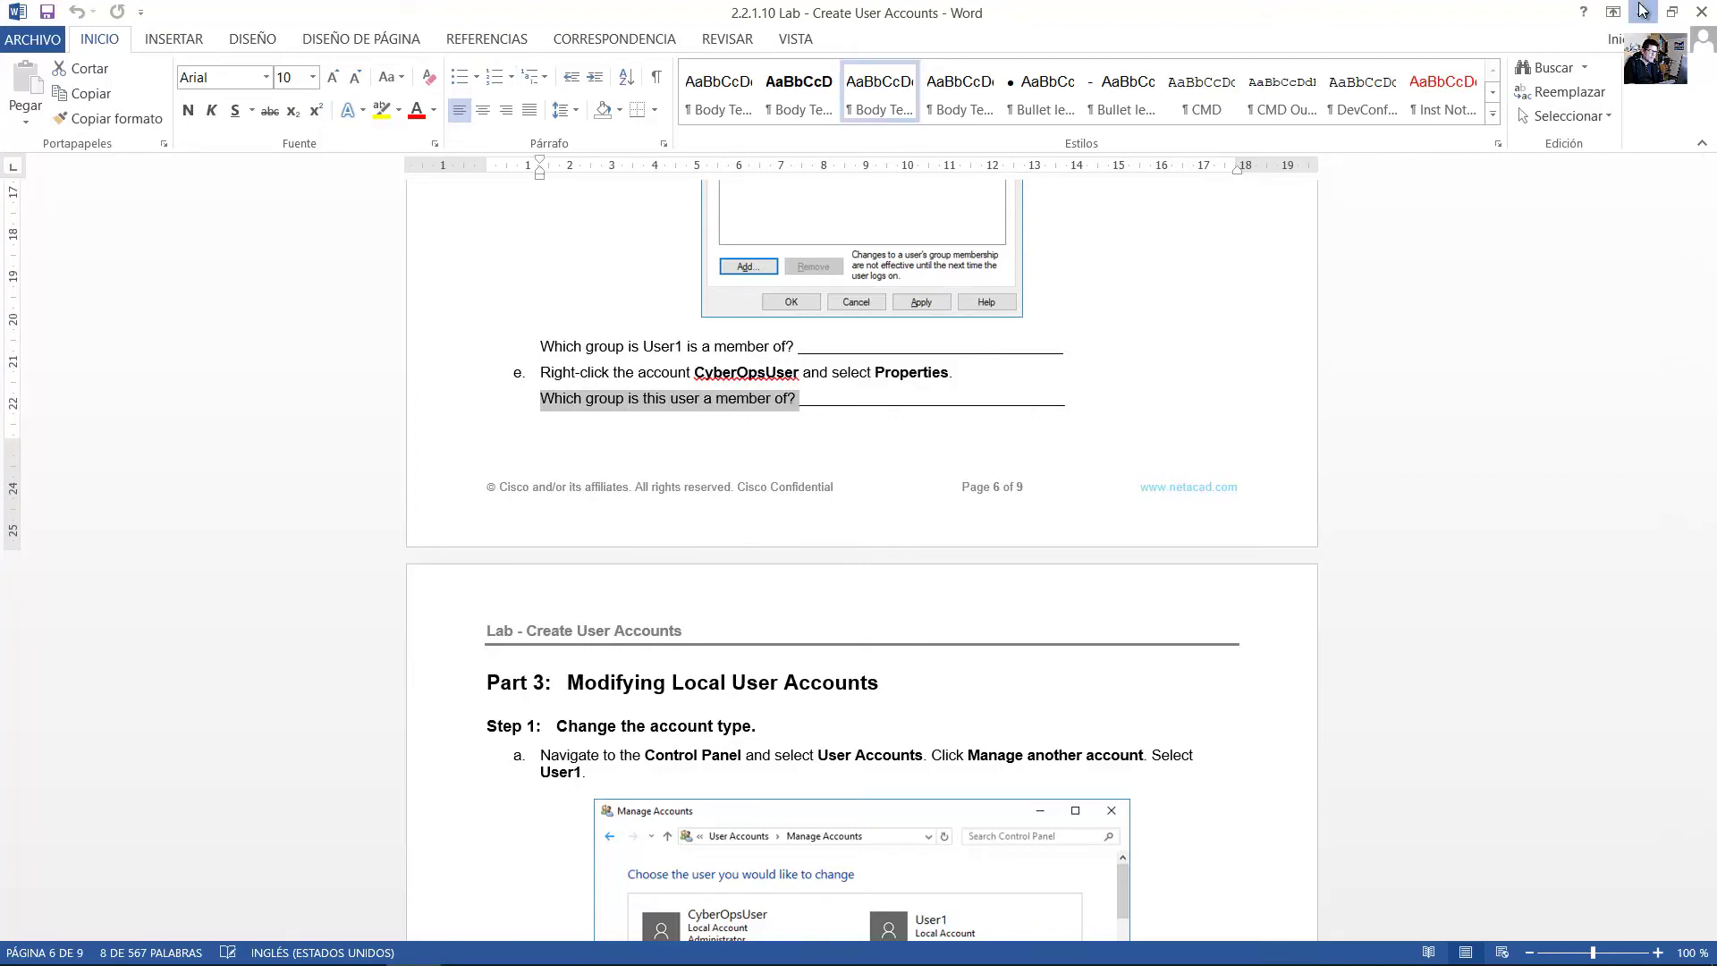
{"action": "key", "text": "alt+Tab"}
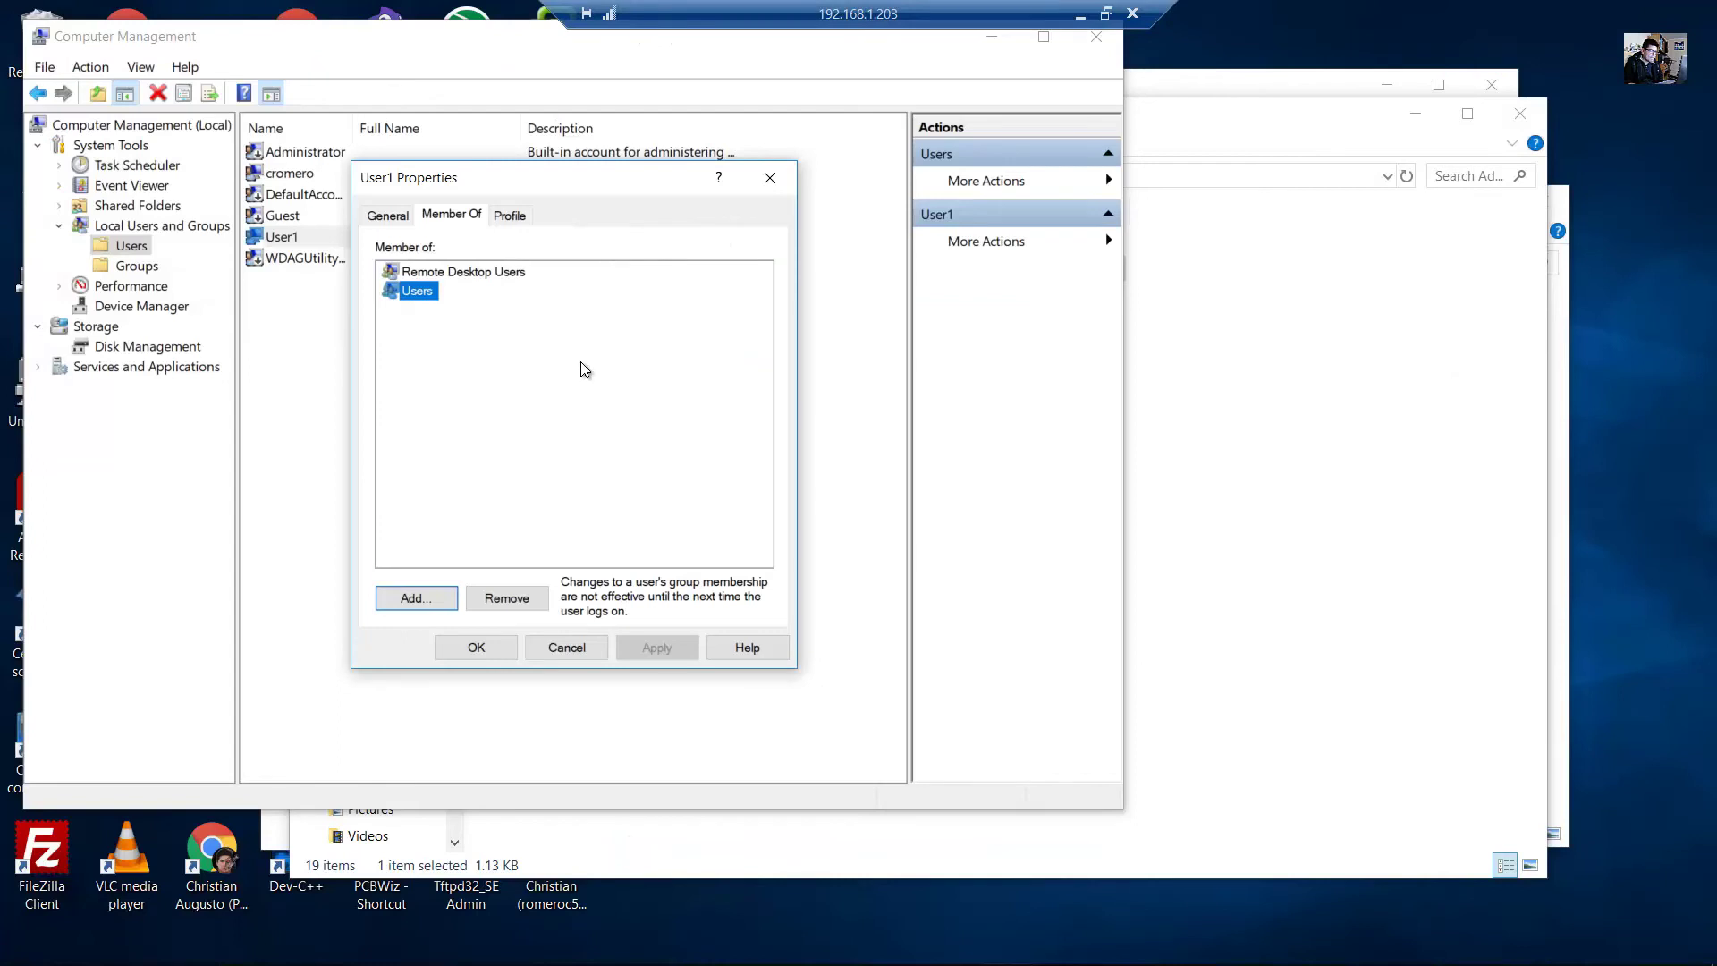
{"action": "left_click", "coordinate": [769, 177]}
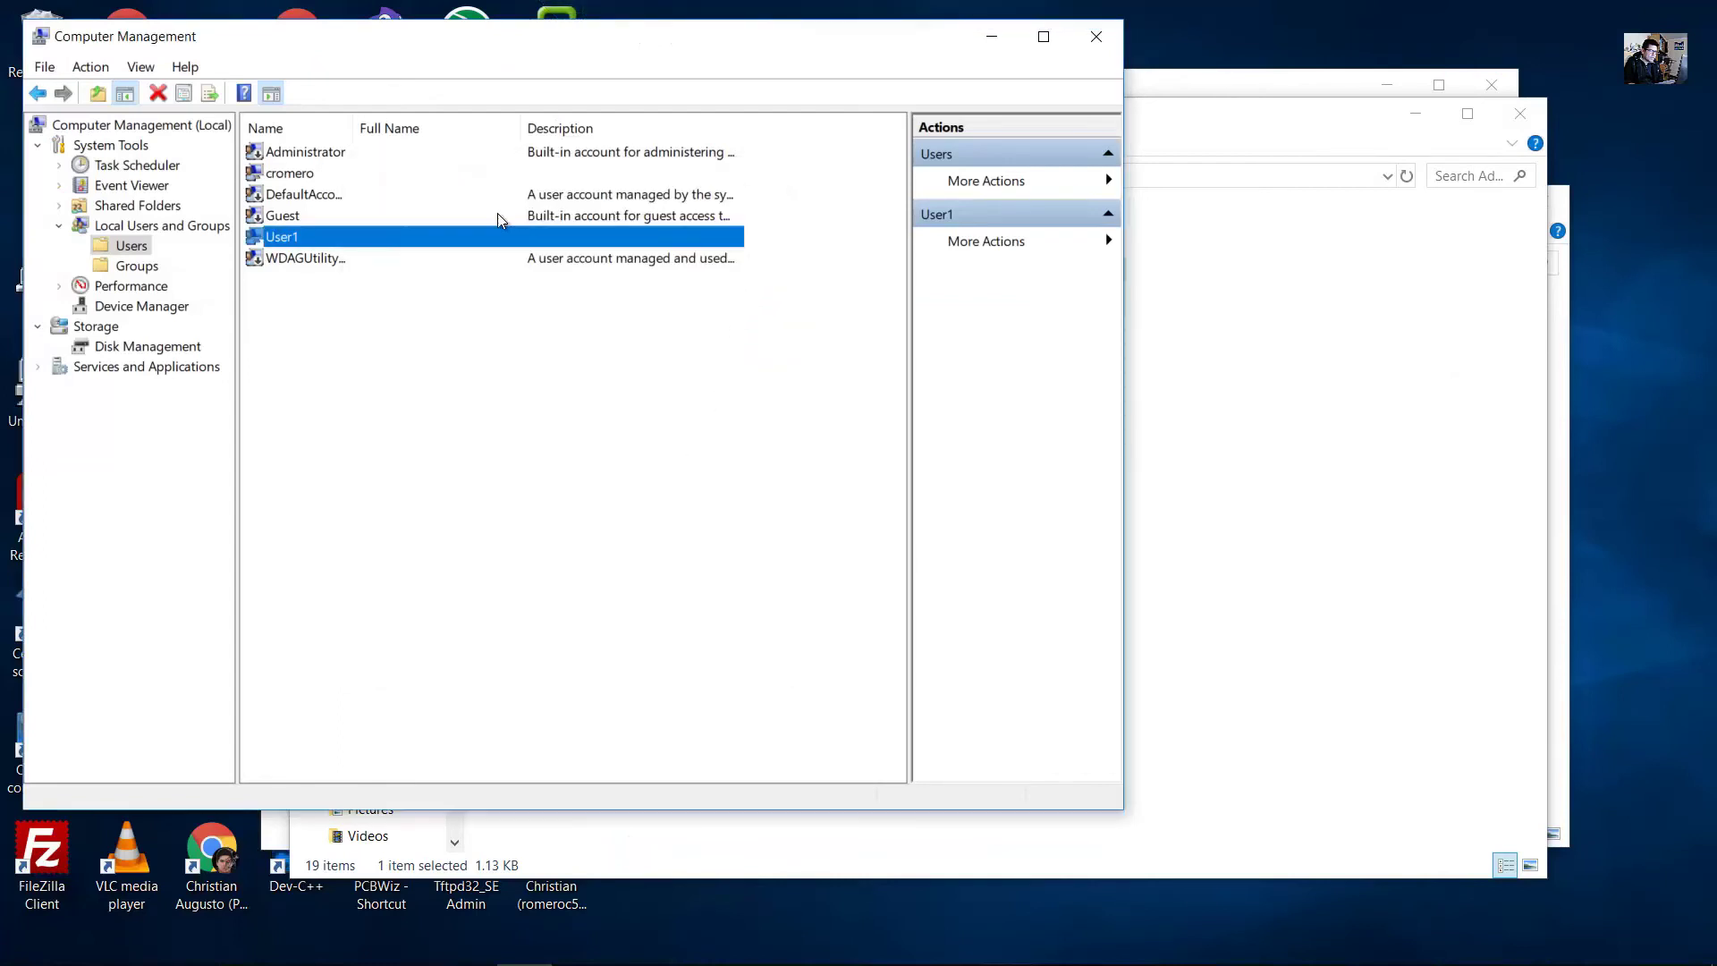
{"action": "left_click", "coordinate": [287, 175]}
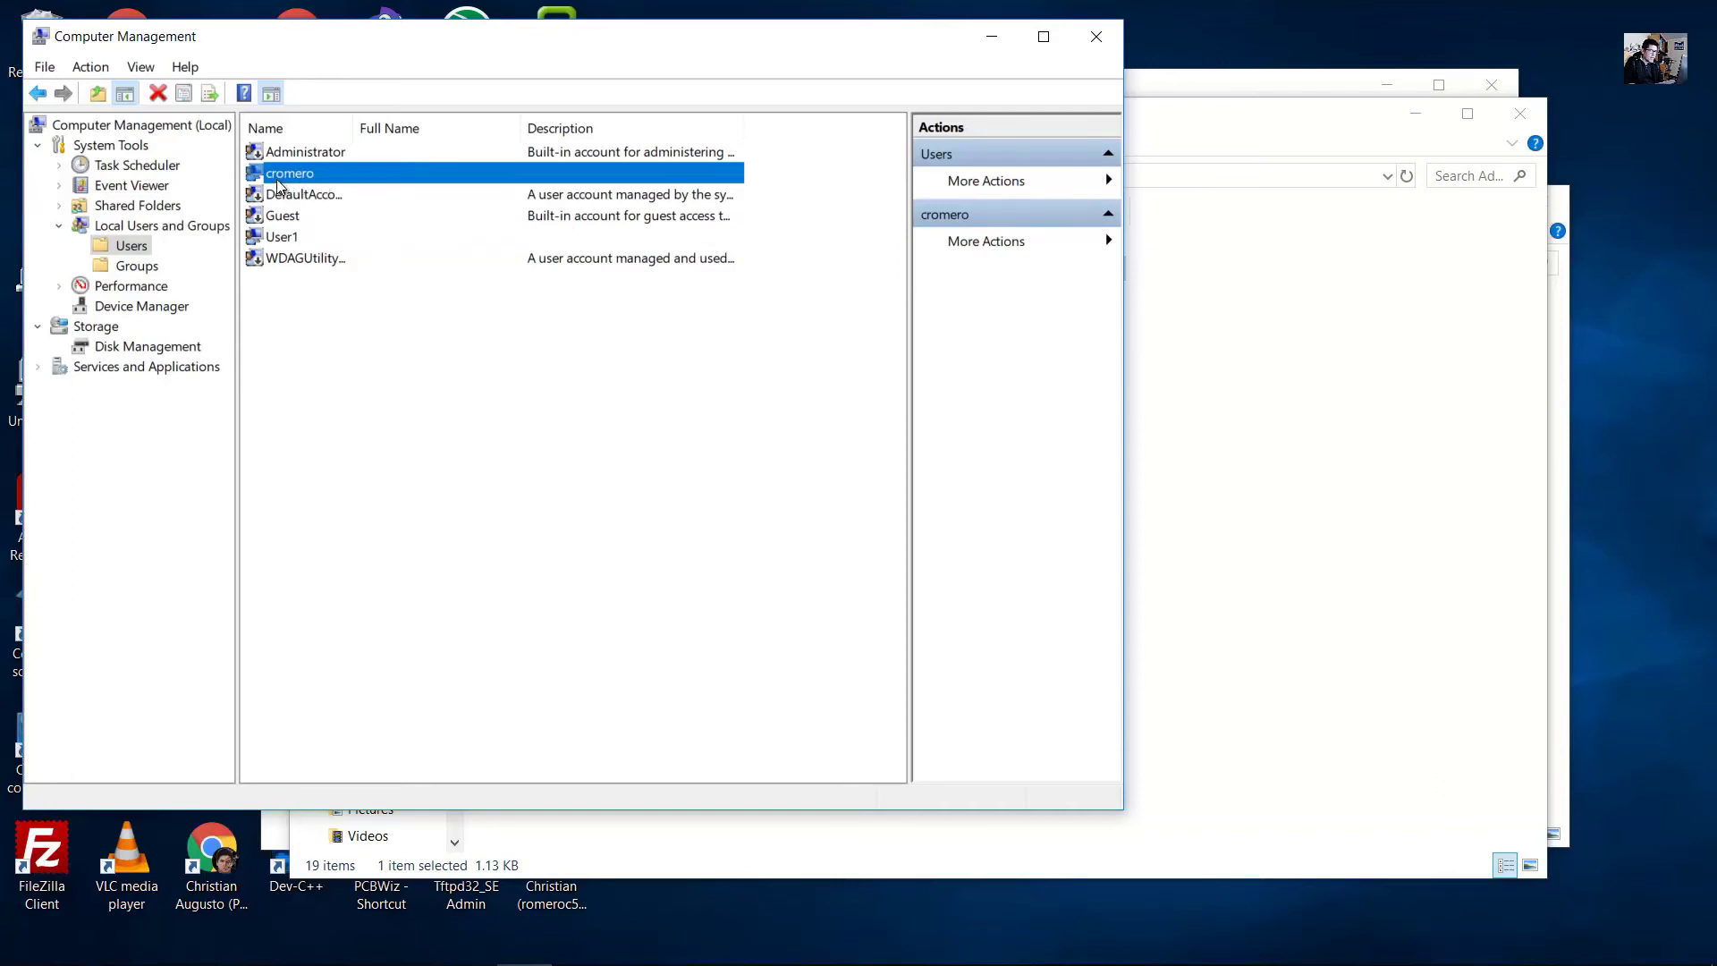
{"action": "right_click", "coordinate": [298, 182]}
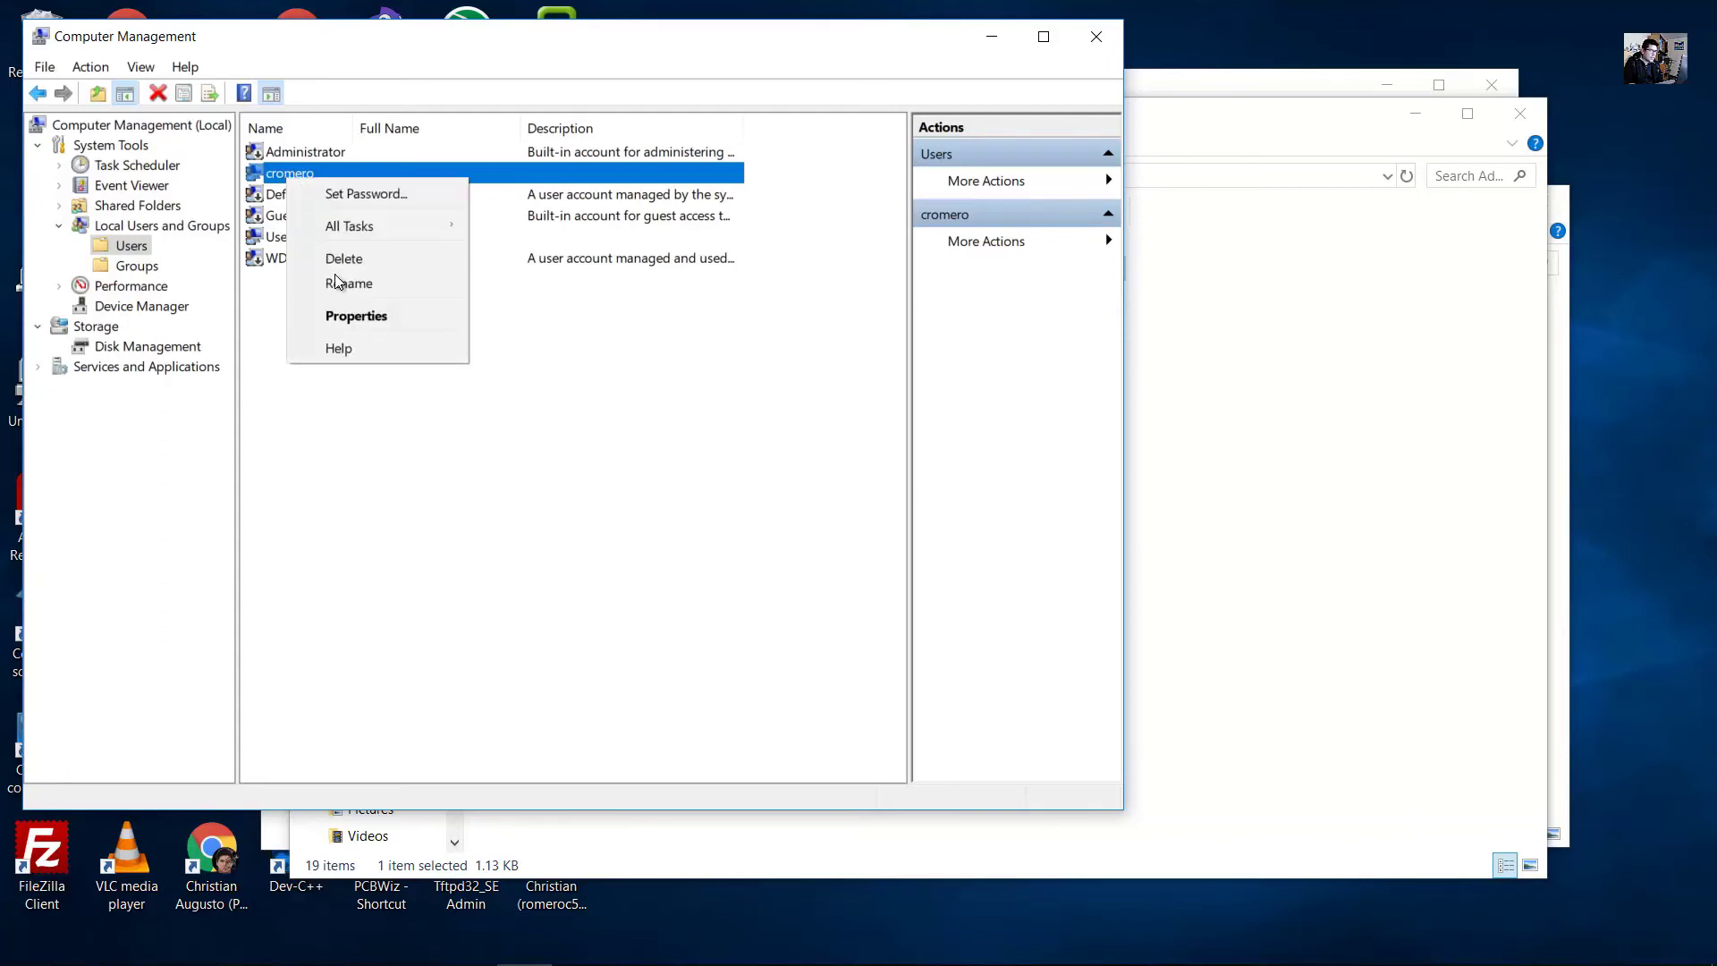
{"action": "left_click", "coordinate": [355, 315]}
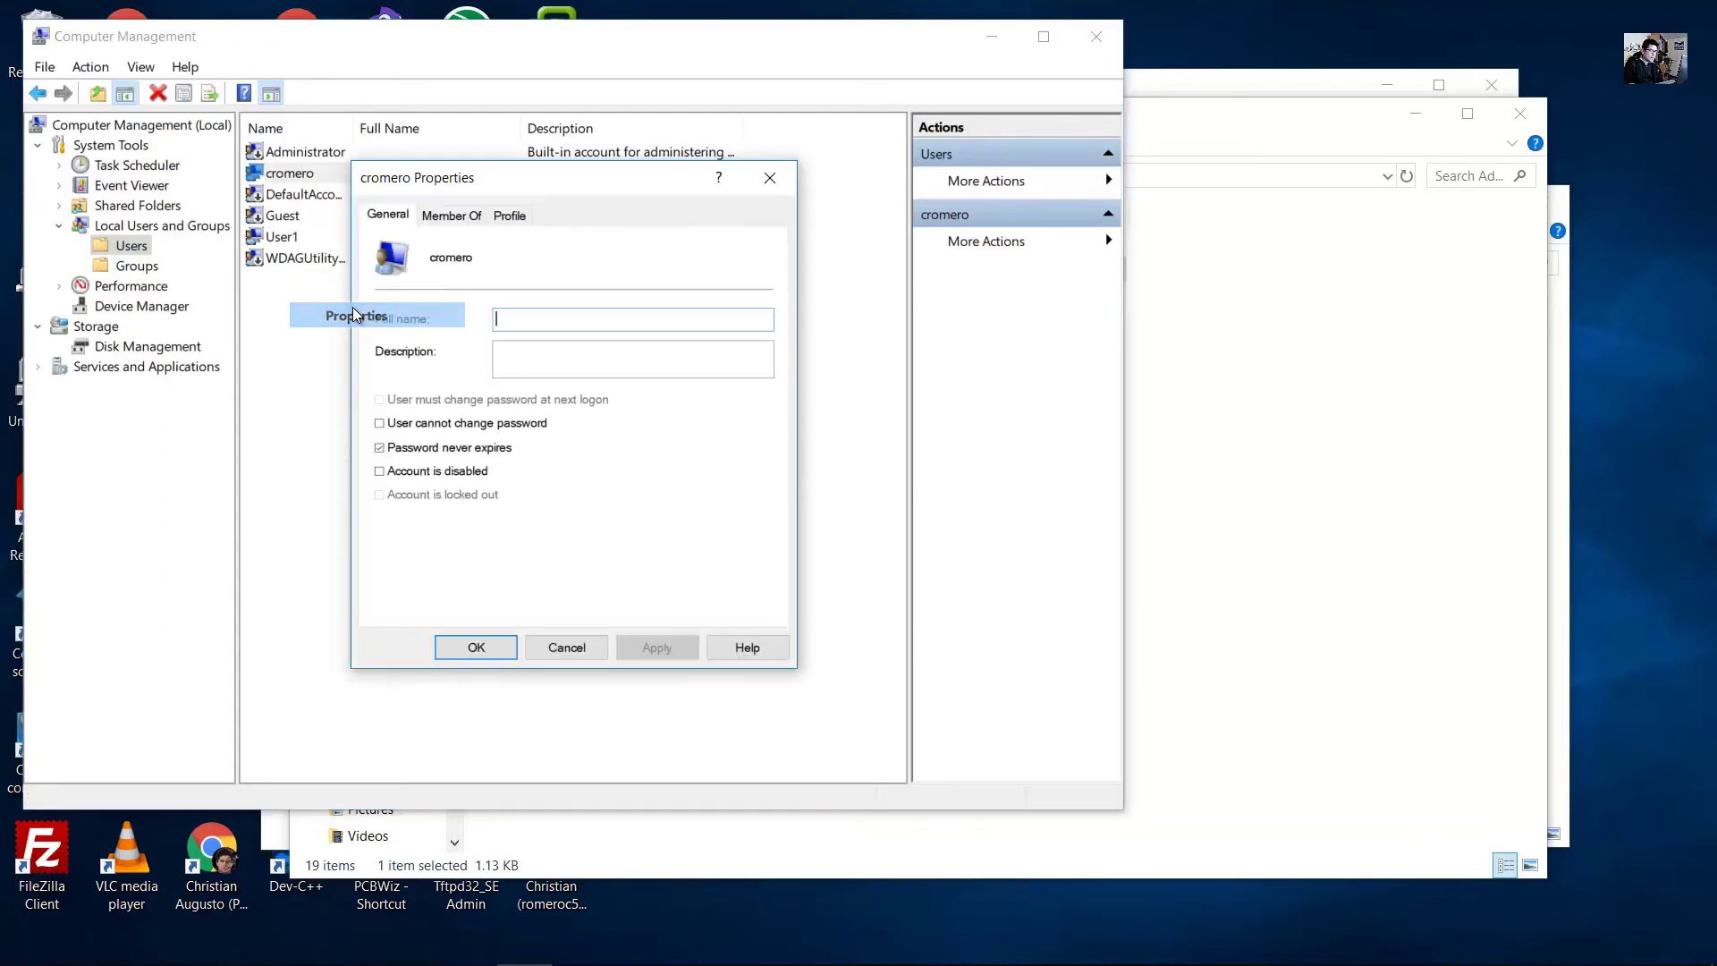
{"action": "left_click", "coordinate": [463, 218]}
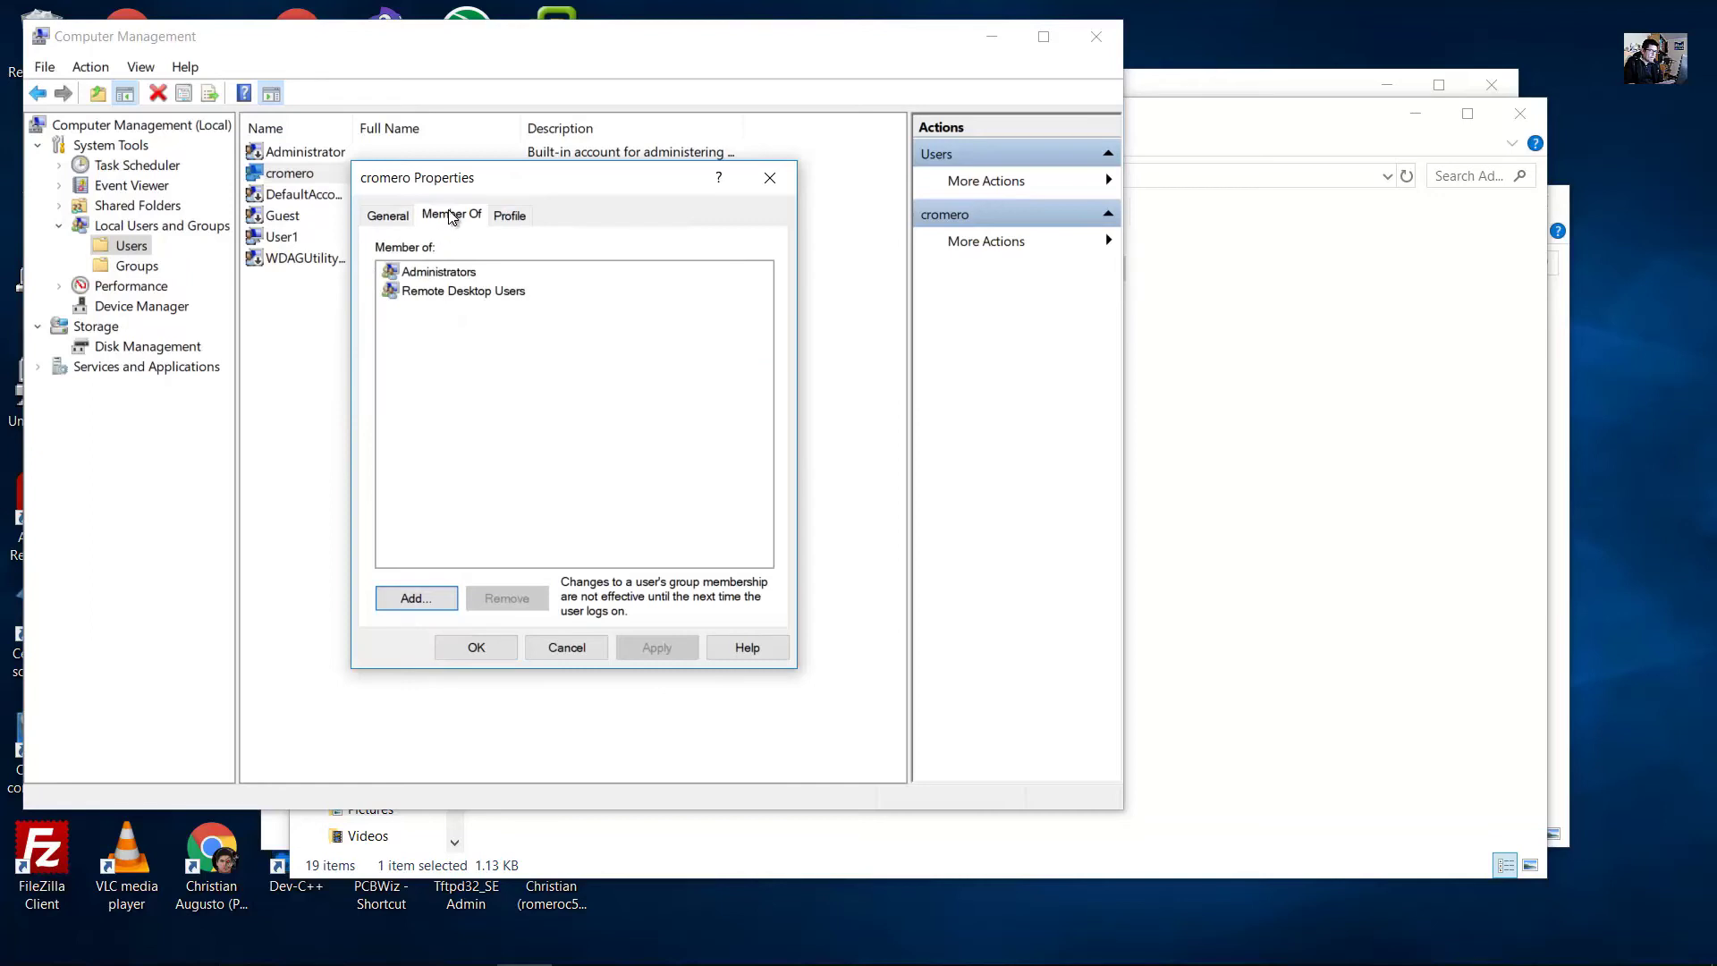
{"action": "left_click", "coordinate": [463, 273]}
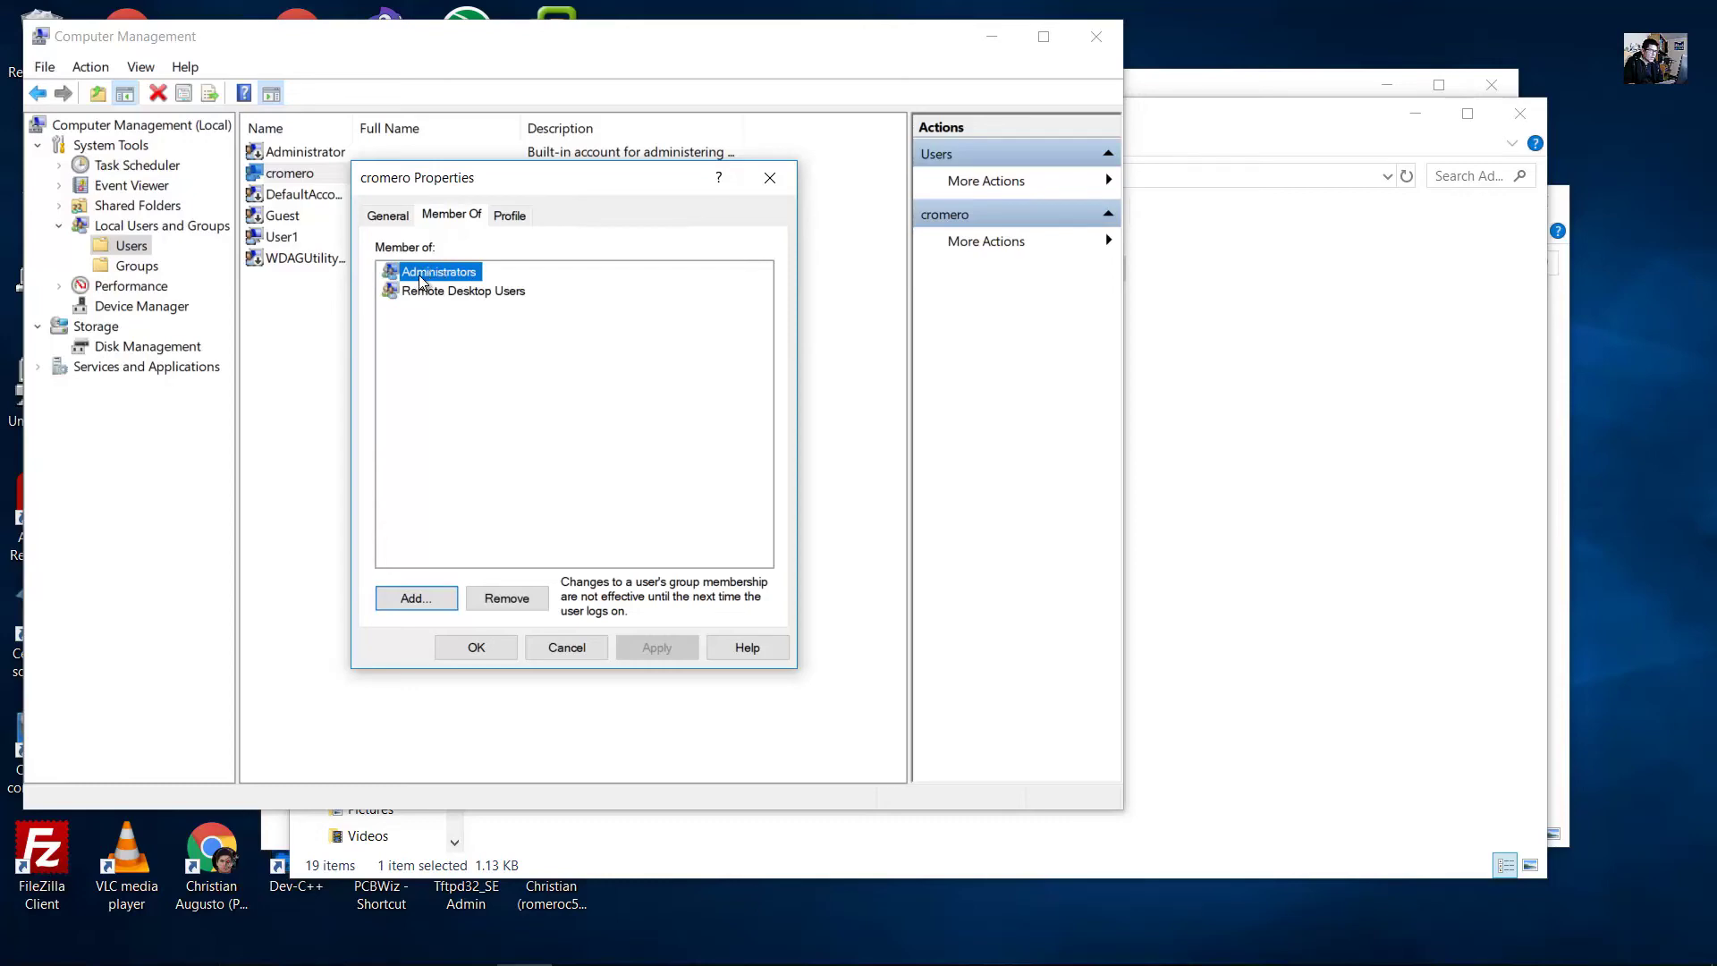
Step: Mark the answer line, Part 3 'Modifying Local User Accounts' heading and Step 1 title in the lab
{"action": "mouse_move", "coordinate": [814, 913]}
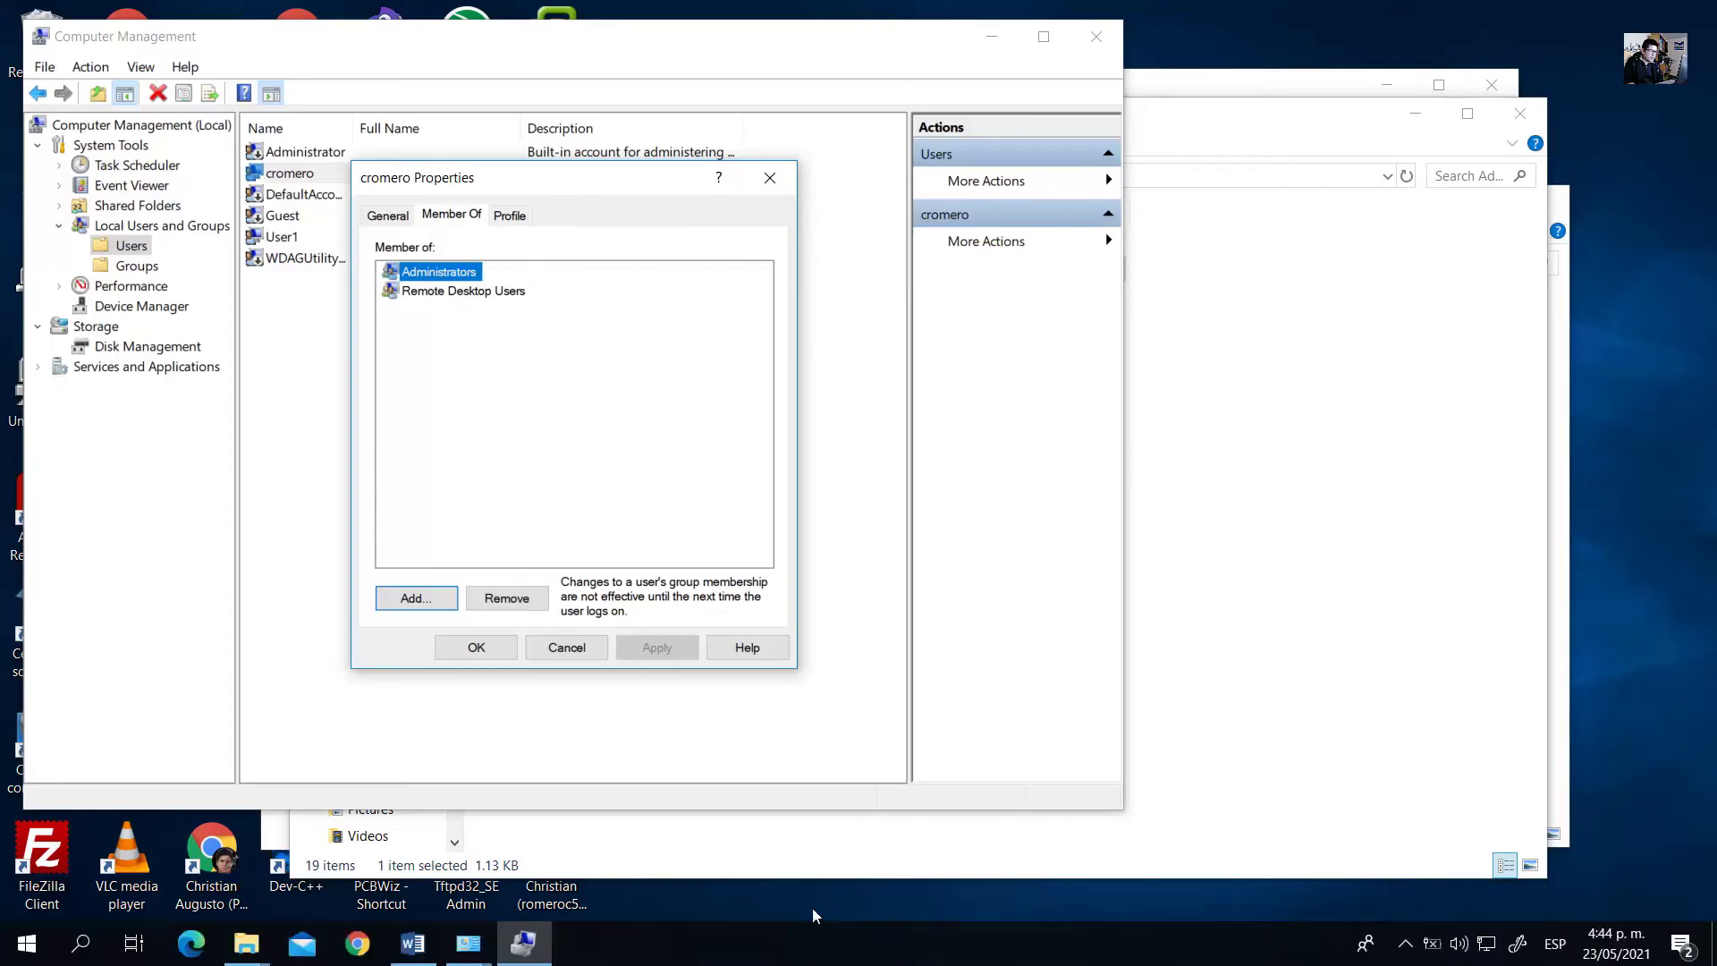
{"action": "left_click", "coordinate": [413, 943]}
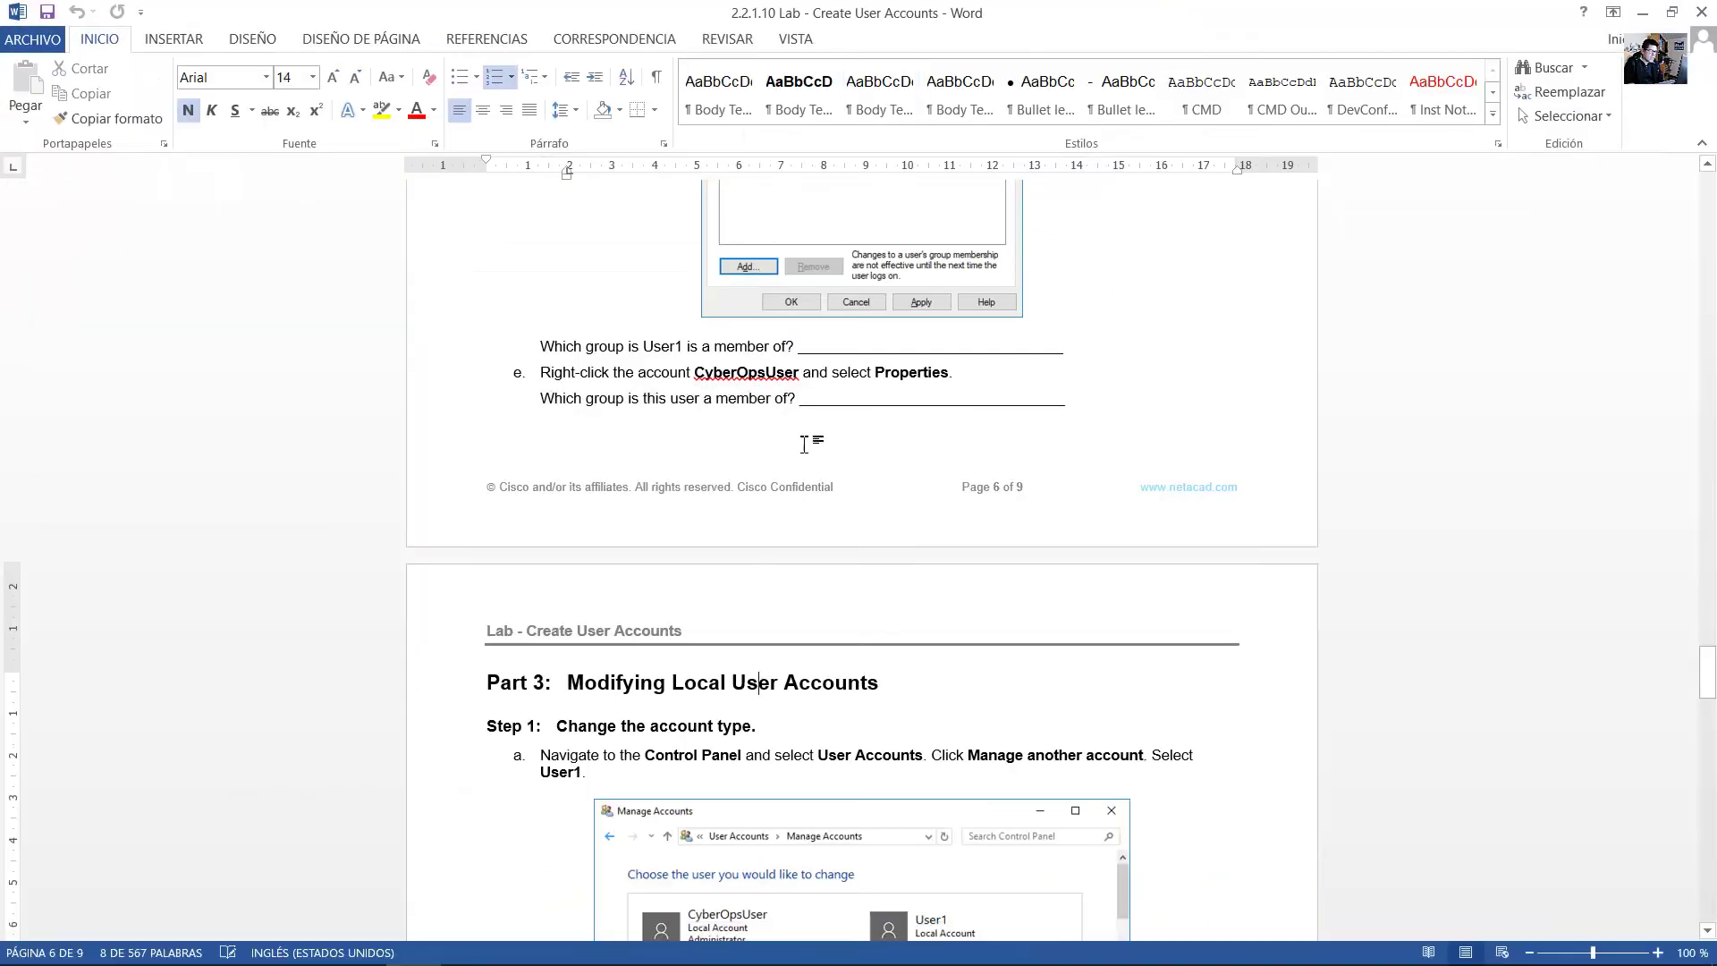
{"action": "left_click_drag", "start_coordinate": [816, 398], "coordinate": [1058, 407]}
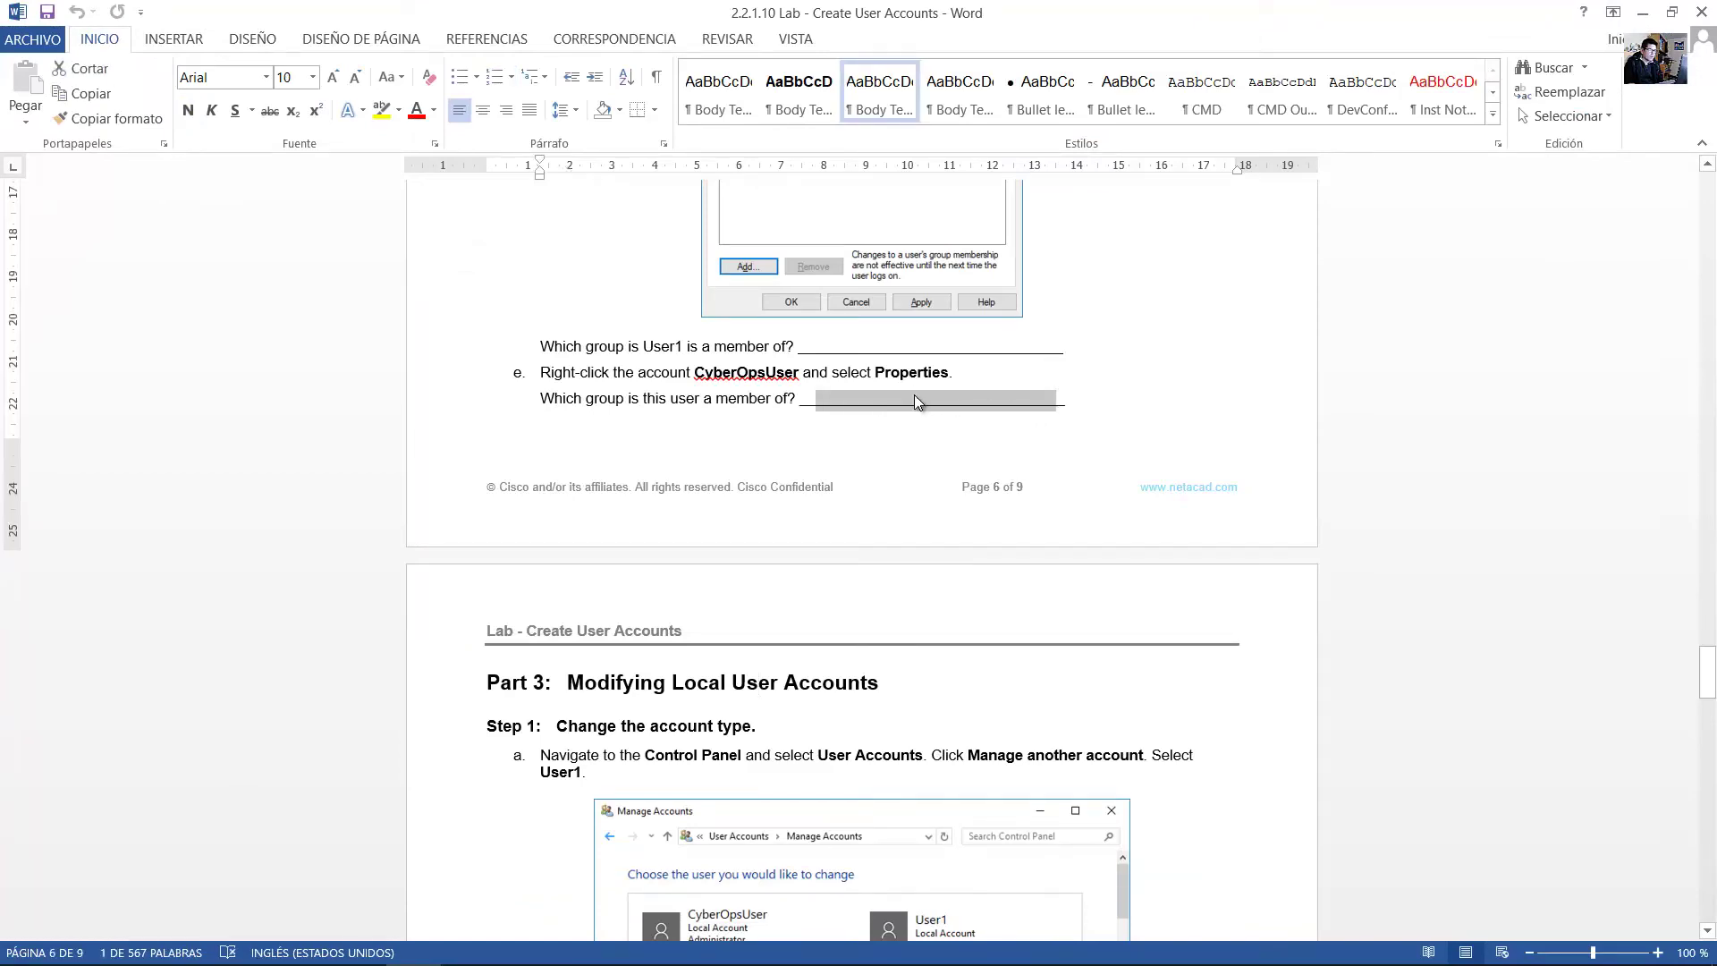
{"action": "scroll", "coordinate": [914, 394], "scroll_direction": "down", "scroll_amount": 5}
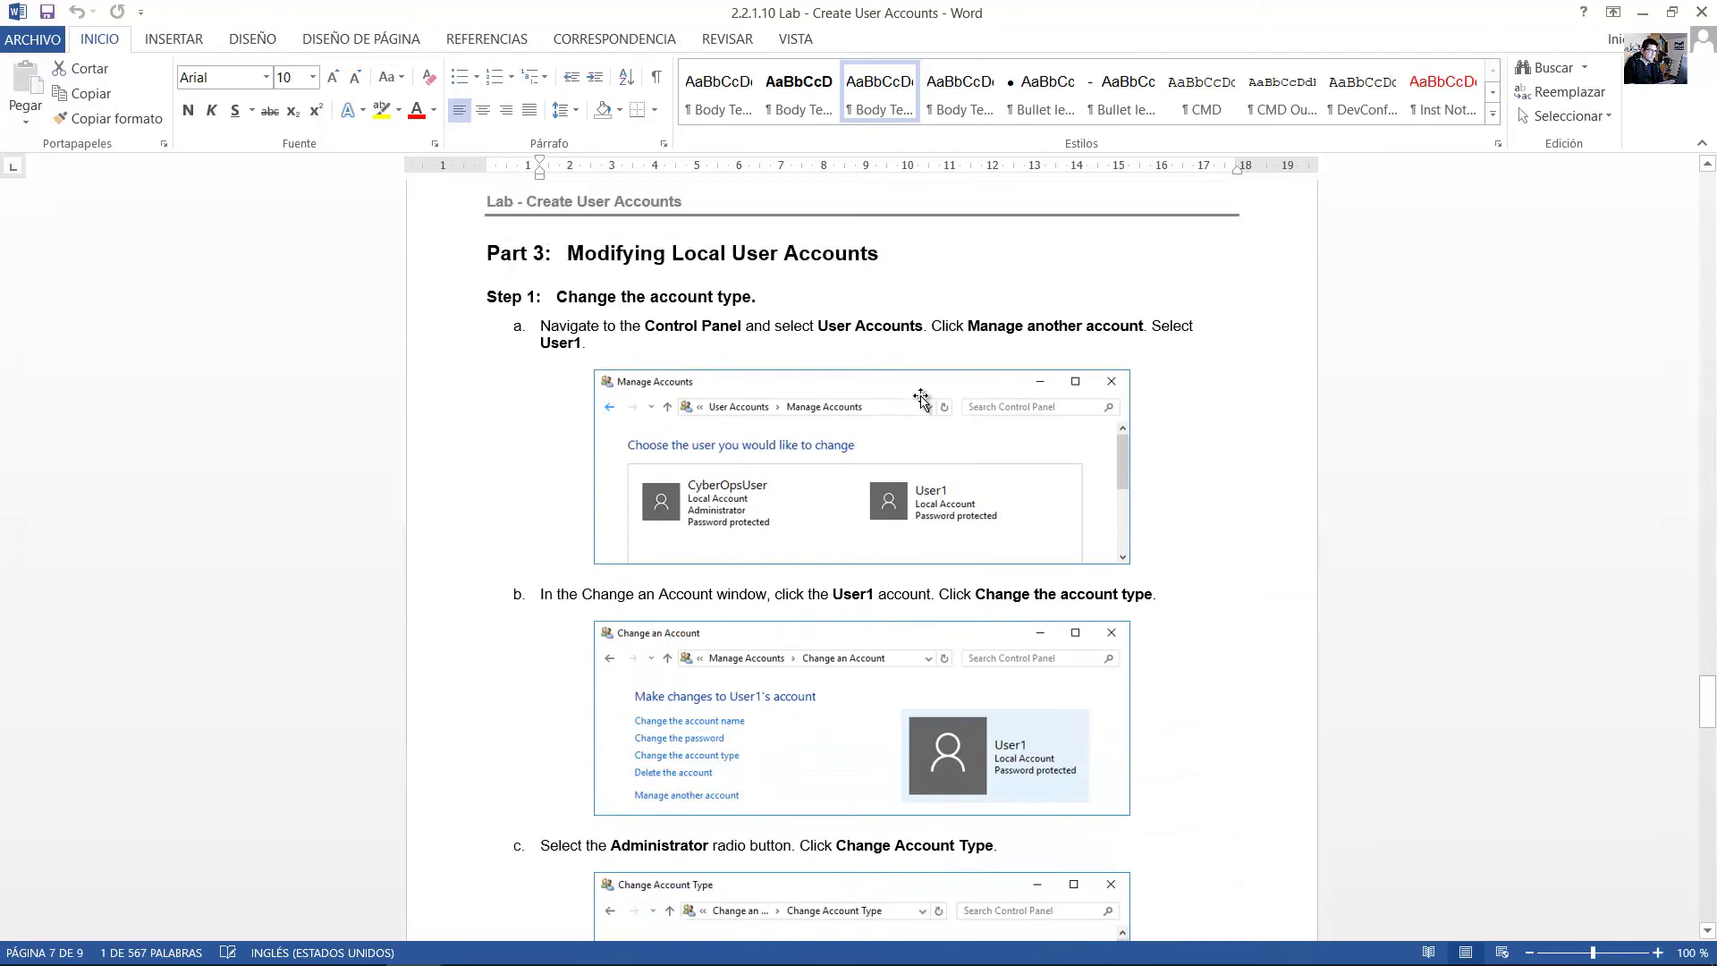
{"action": "left_click_drag", "start_coordinate": [577, 254], "coordinate": [837, 268]}
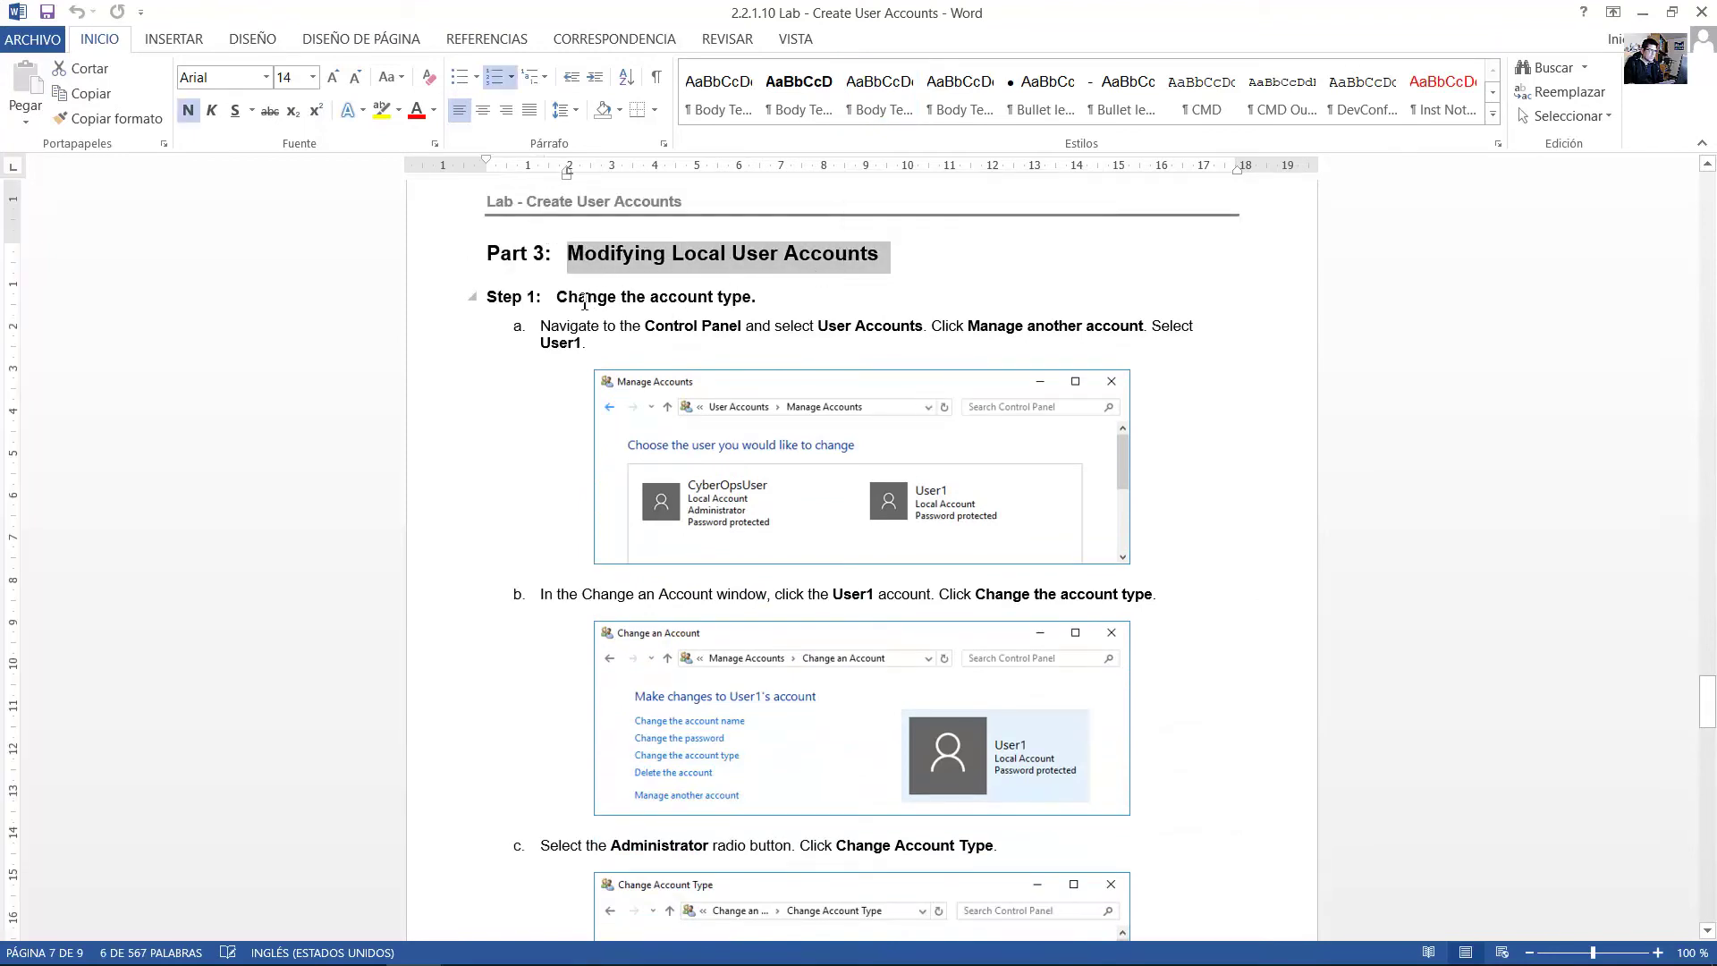
{"action": "left_click_drag", "start_coordinate": [561, 298], "coordinate": [598, 299]}
{"action": "scroll", "coordinate": [685, 269], "scroll_direction": "down", "scroll_amount": 1}
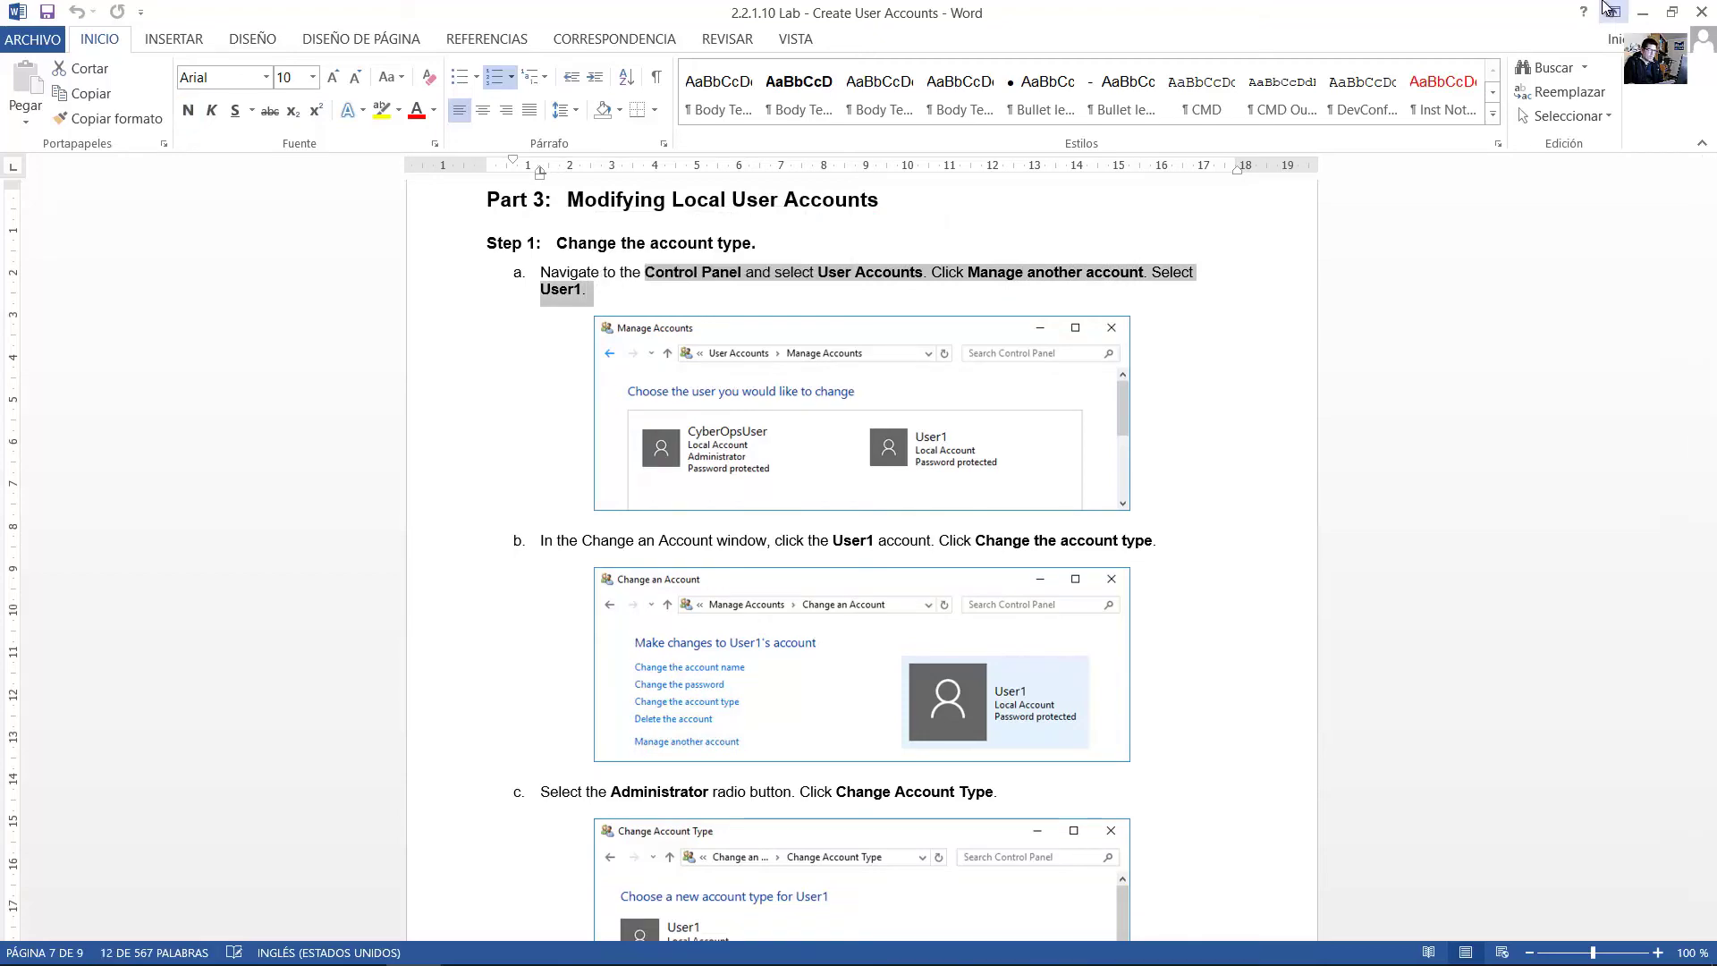
{"action": "left_click", "coordinate": [1643, 12]}
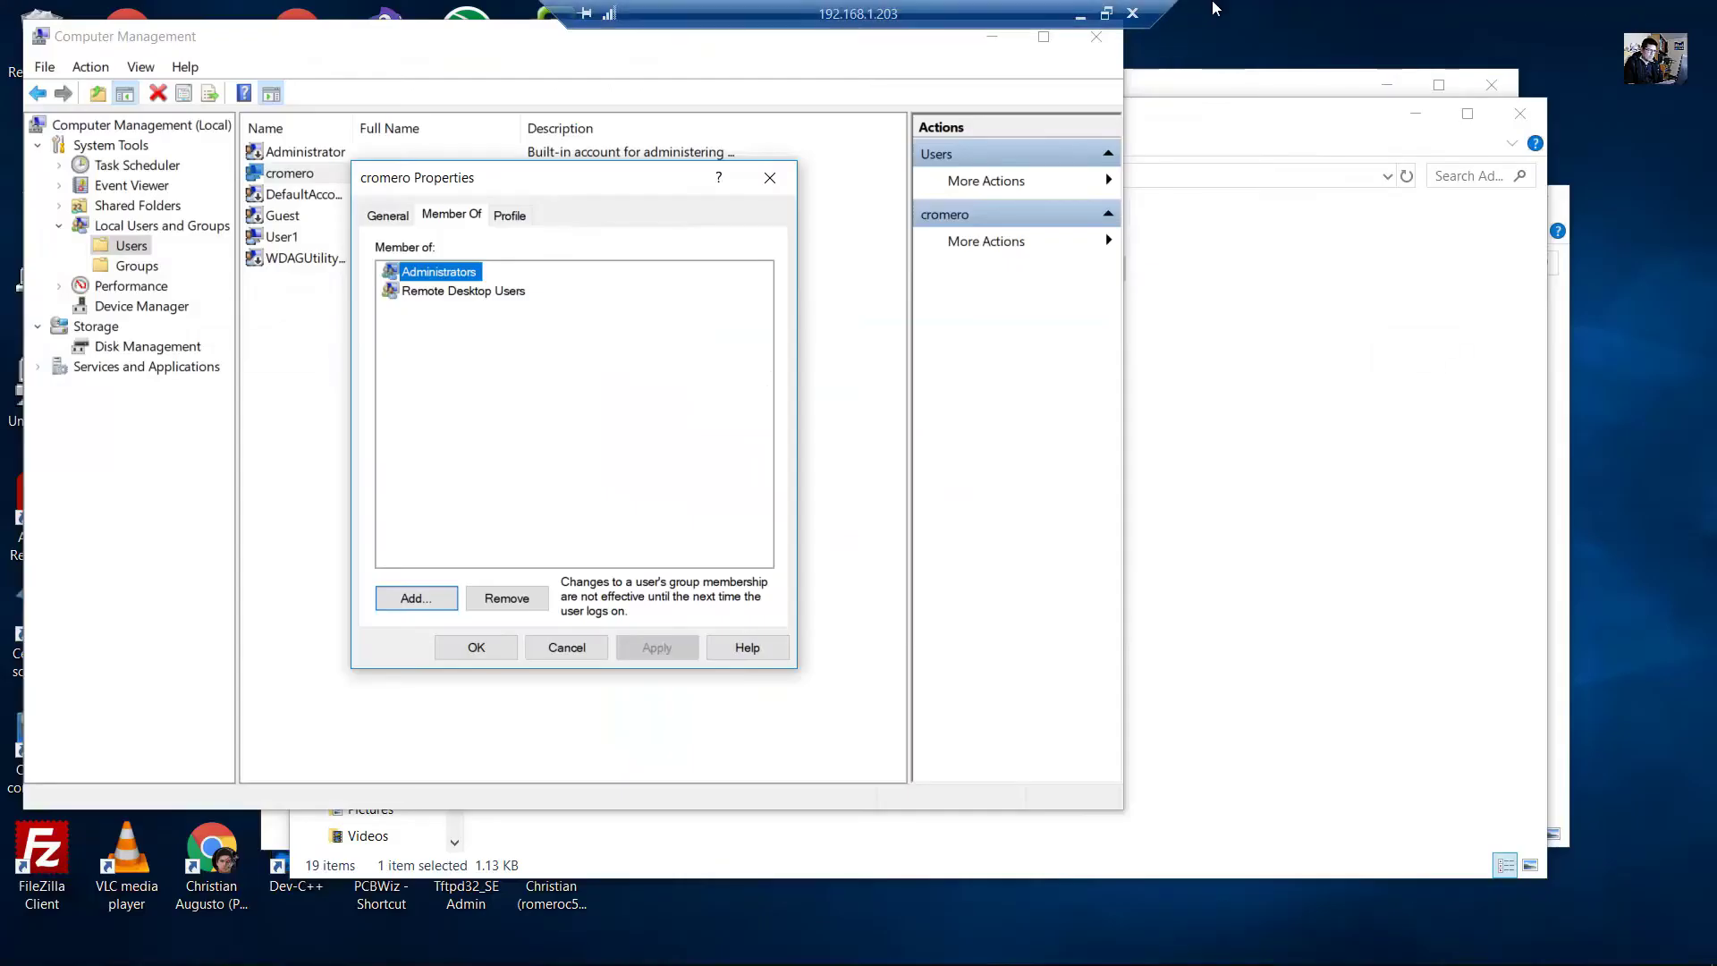
Step: Close cromero's properties and Computer Management, returning to the Control Panel home
{"action": "left_click", "coordinate": [771, 177]}
{"action": "left_click", "coordinate": [1113, 36]}
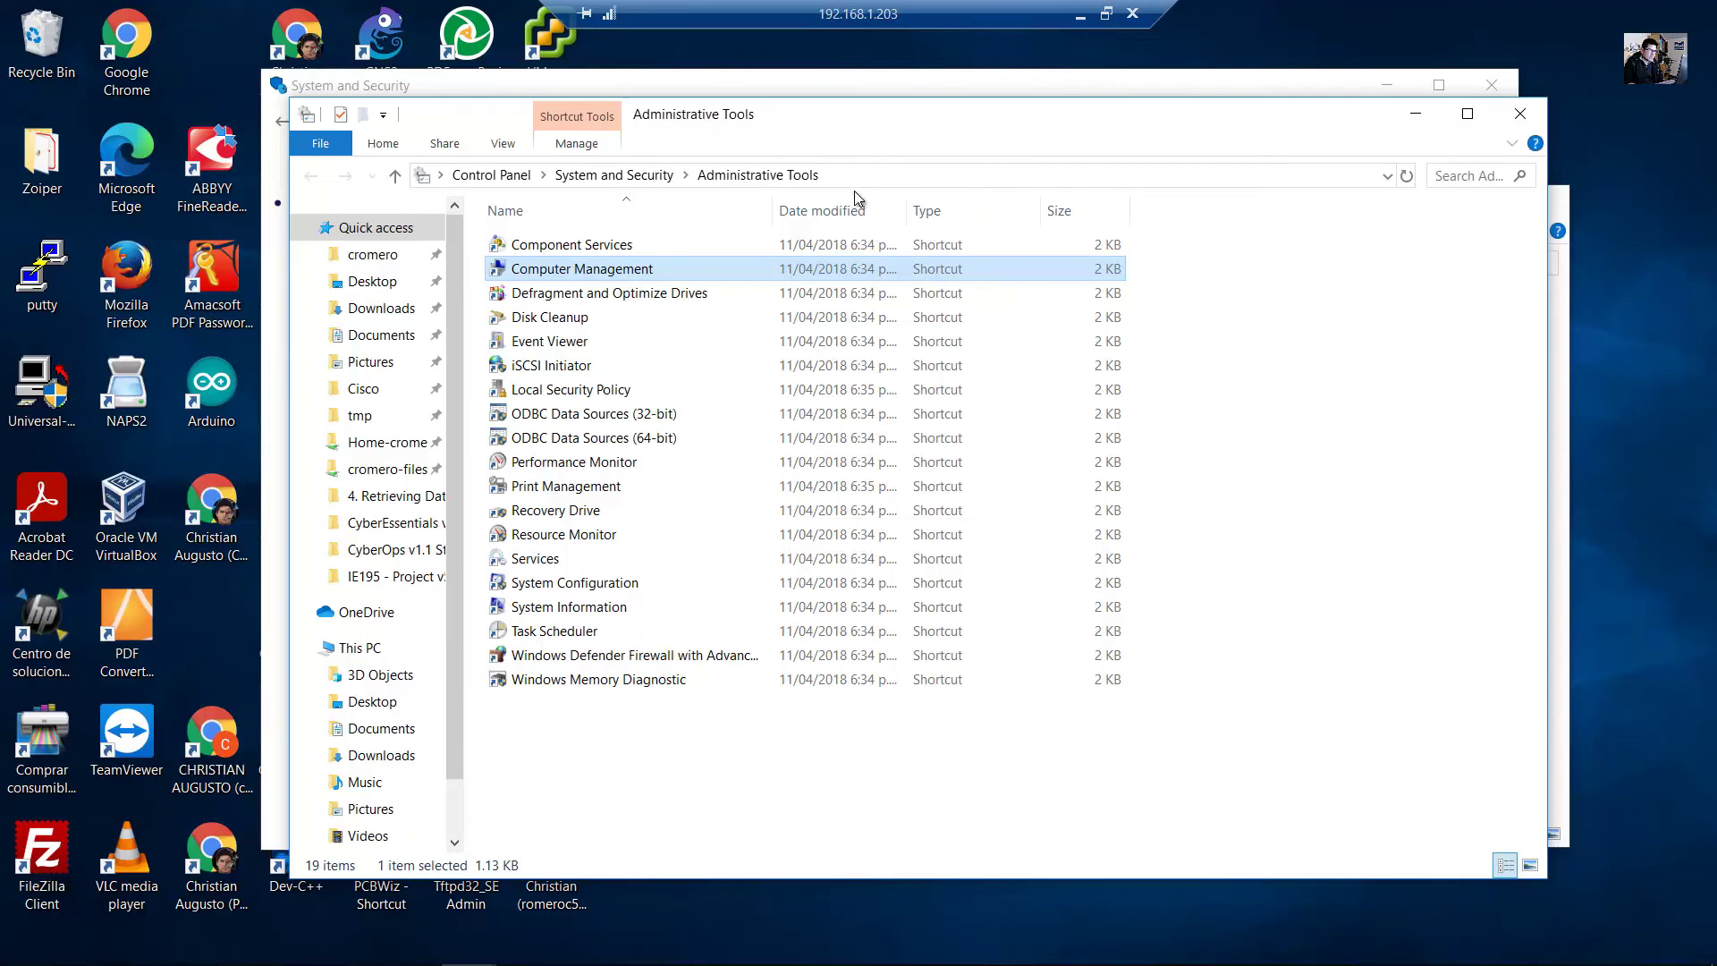
{"action": "left_click", "coordinate": [500, 179]}
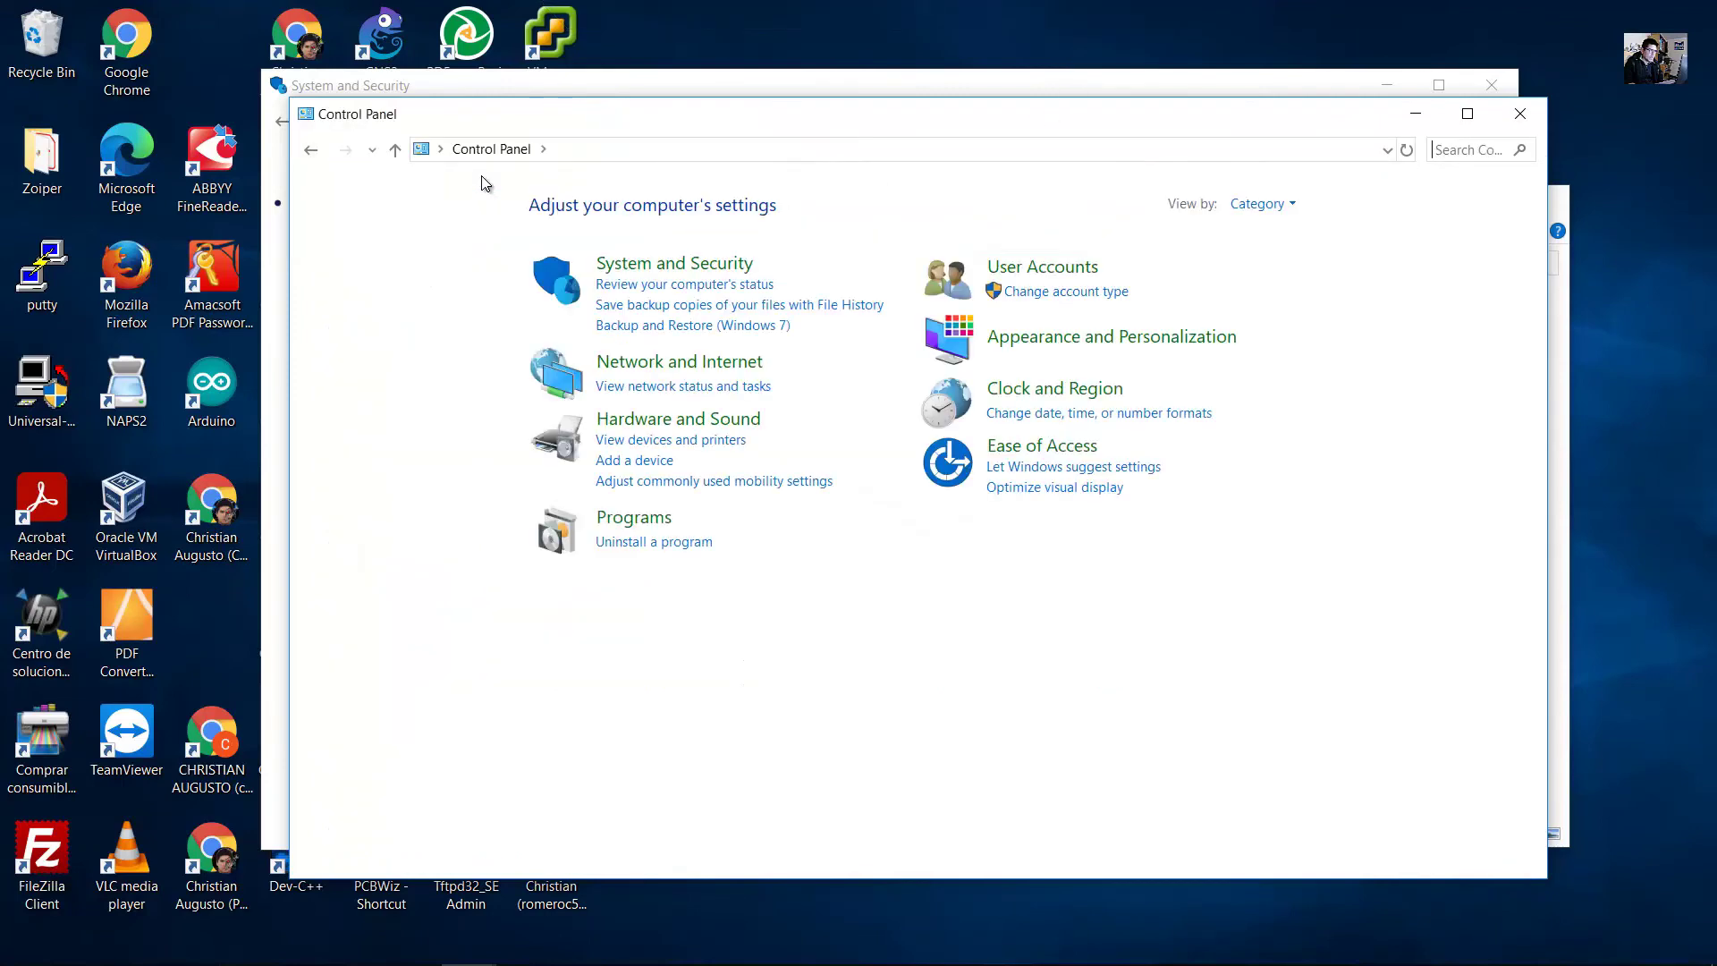
{"action": "left_click", "coordinate": [1502, 96]}
Step: Open User1's Change the account type page through User Accounts > Manage another account
{"action": "left_click", "coordinate": [1070, 274]}
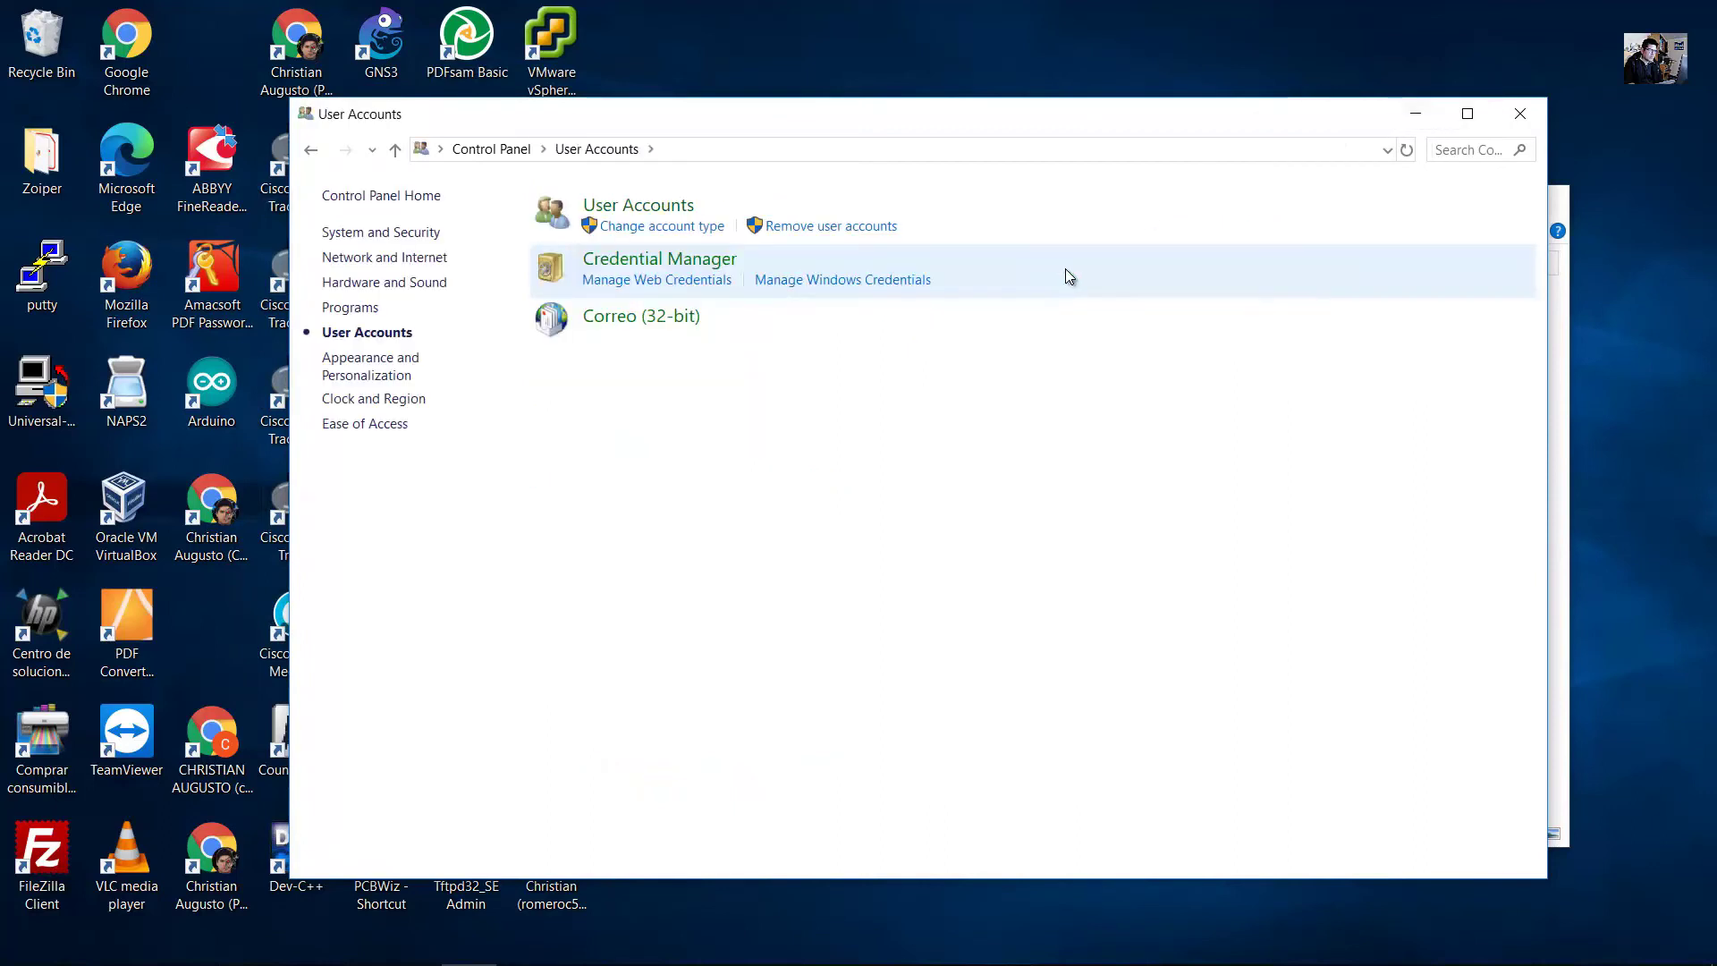
{"action": "left_click", "coordinate": [638, 207]}
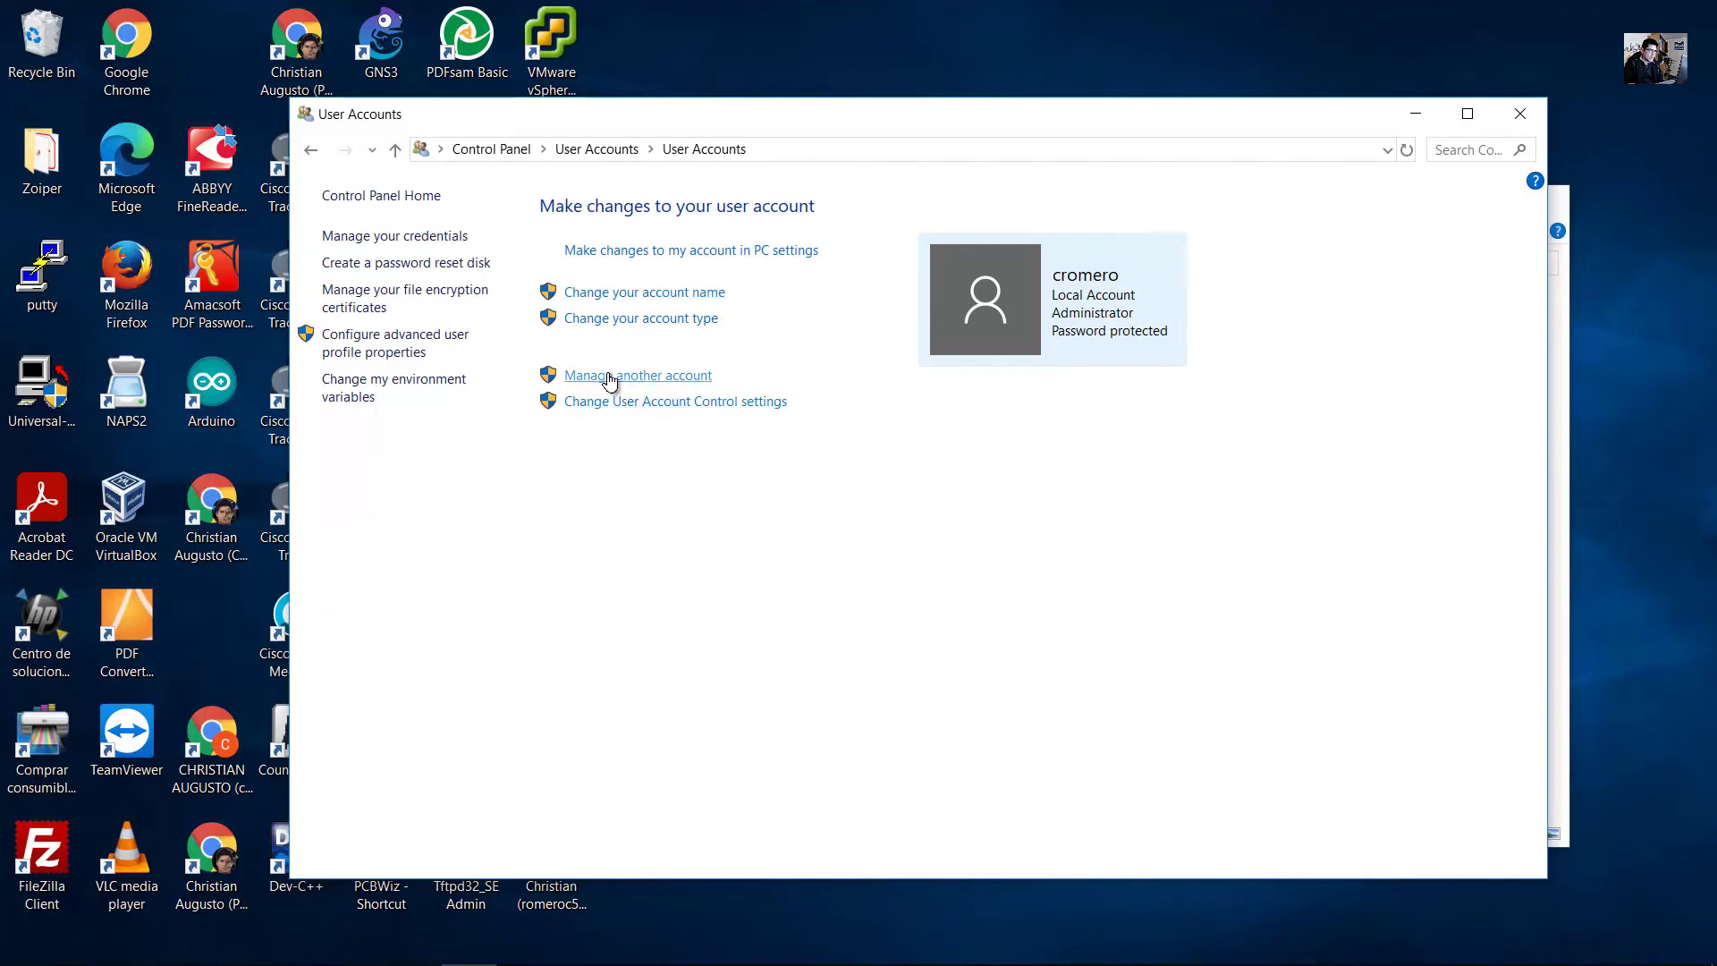
{"action": "left_click", "coordinate": [609, 378]}
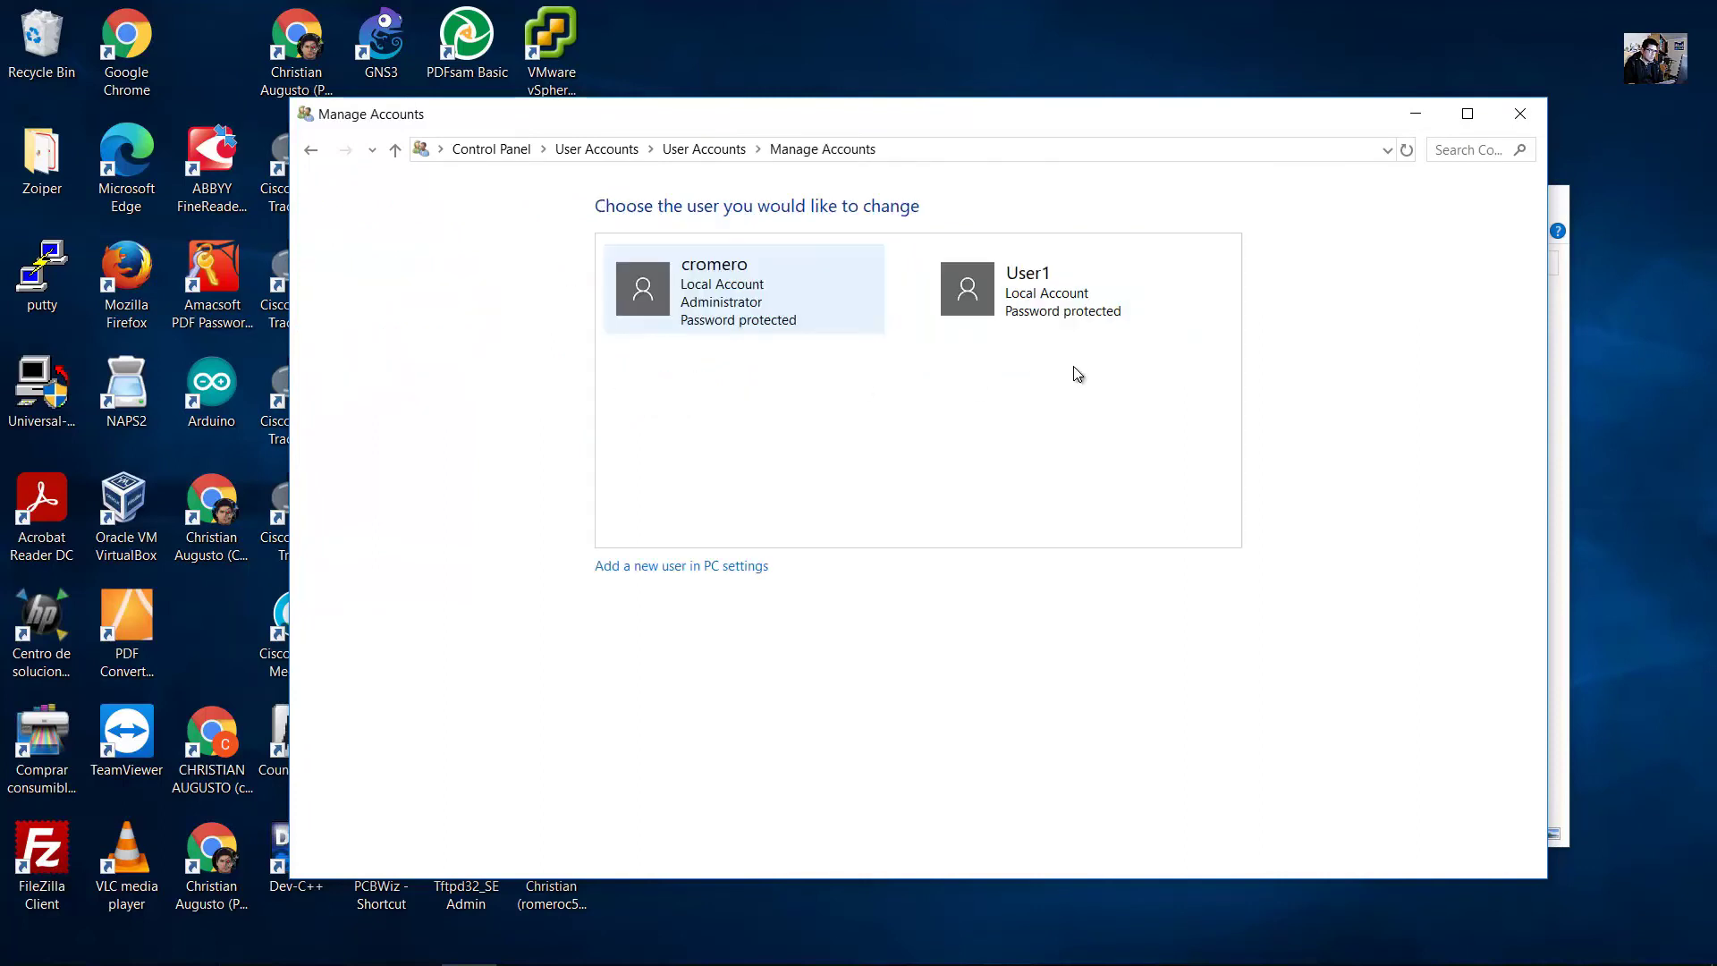
{"action": "left_click", "coordinate": [1029, 293]}
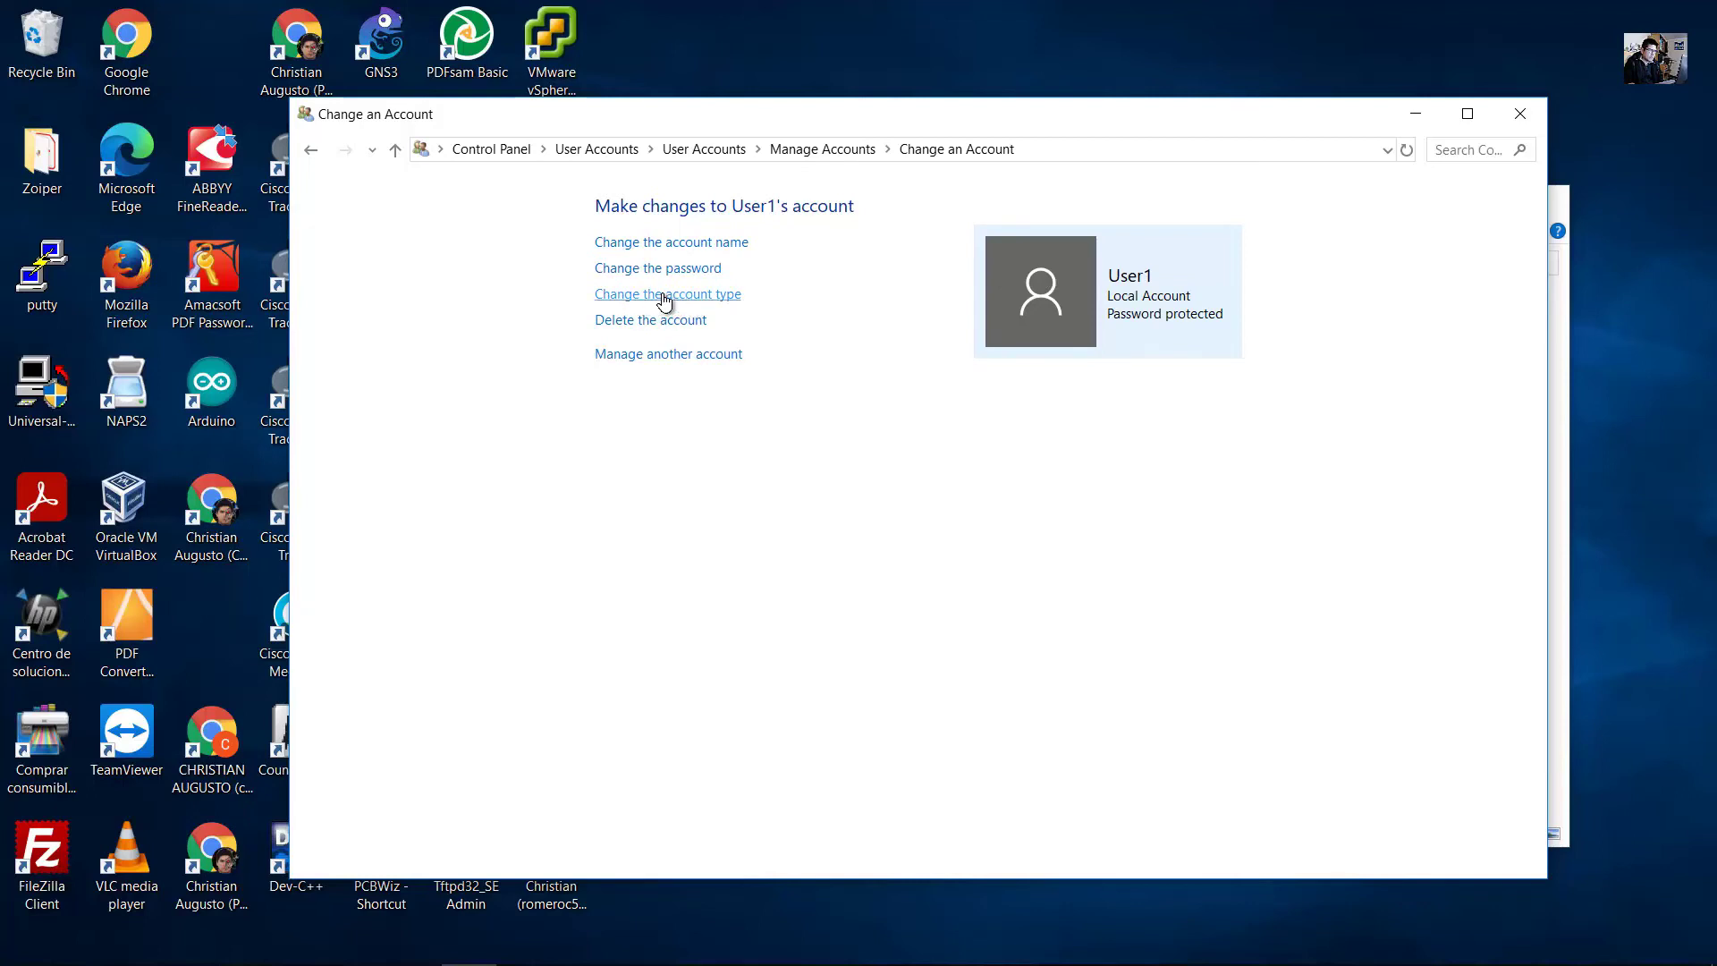
{"action": "left_click", "coordinate": [663, 295]}
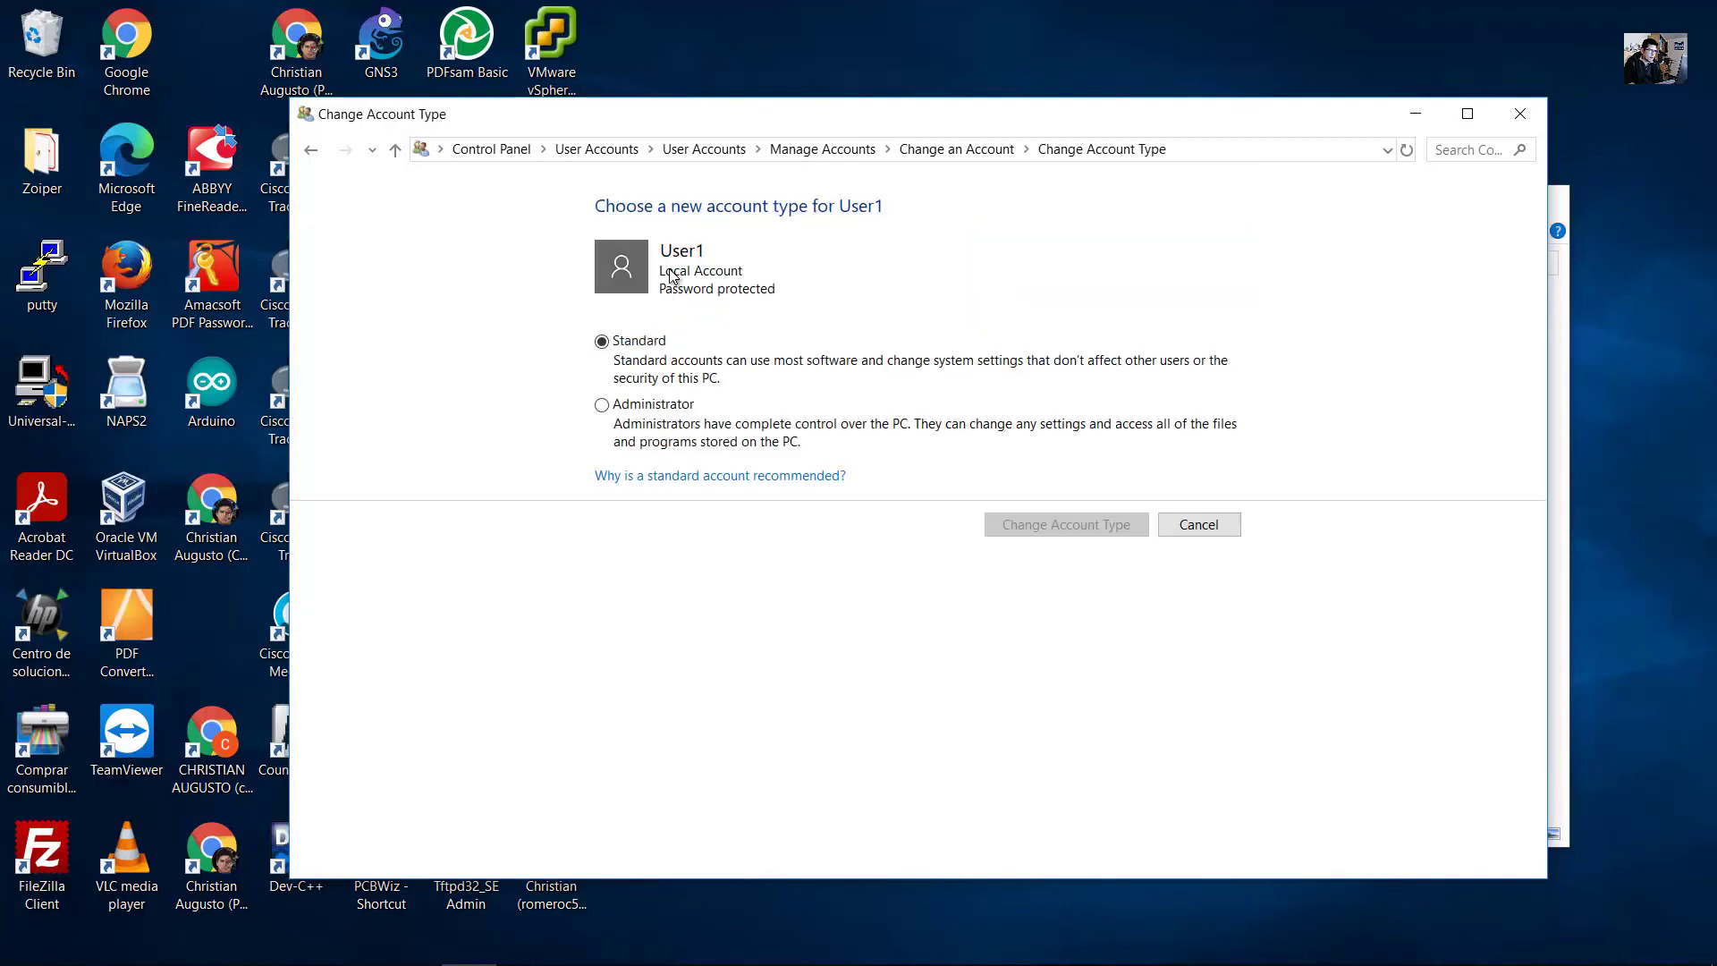
{"action": "left_click", "coordinate": [415, 945]}
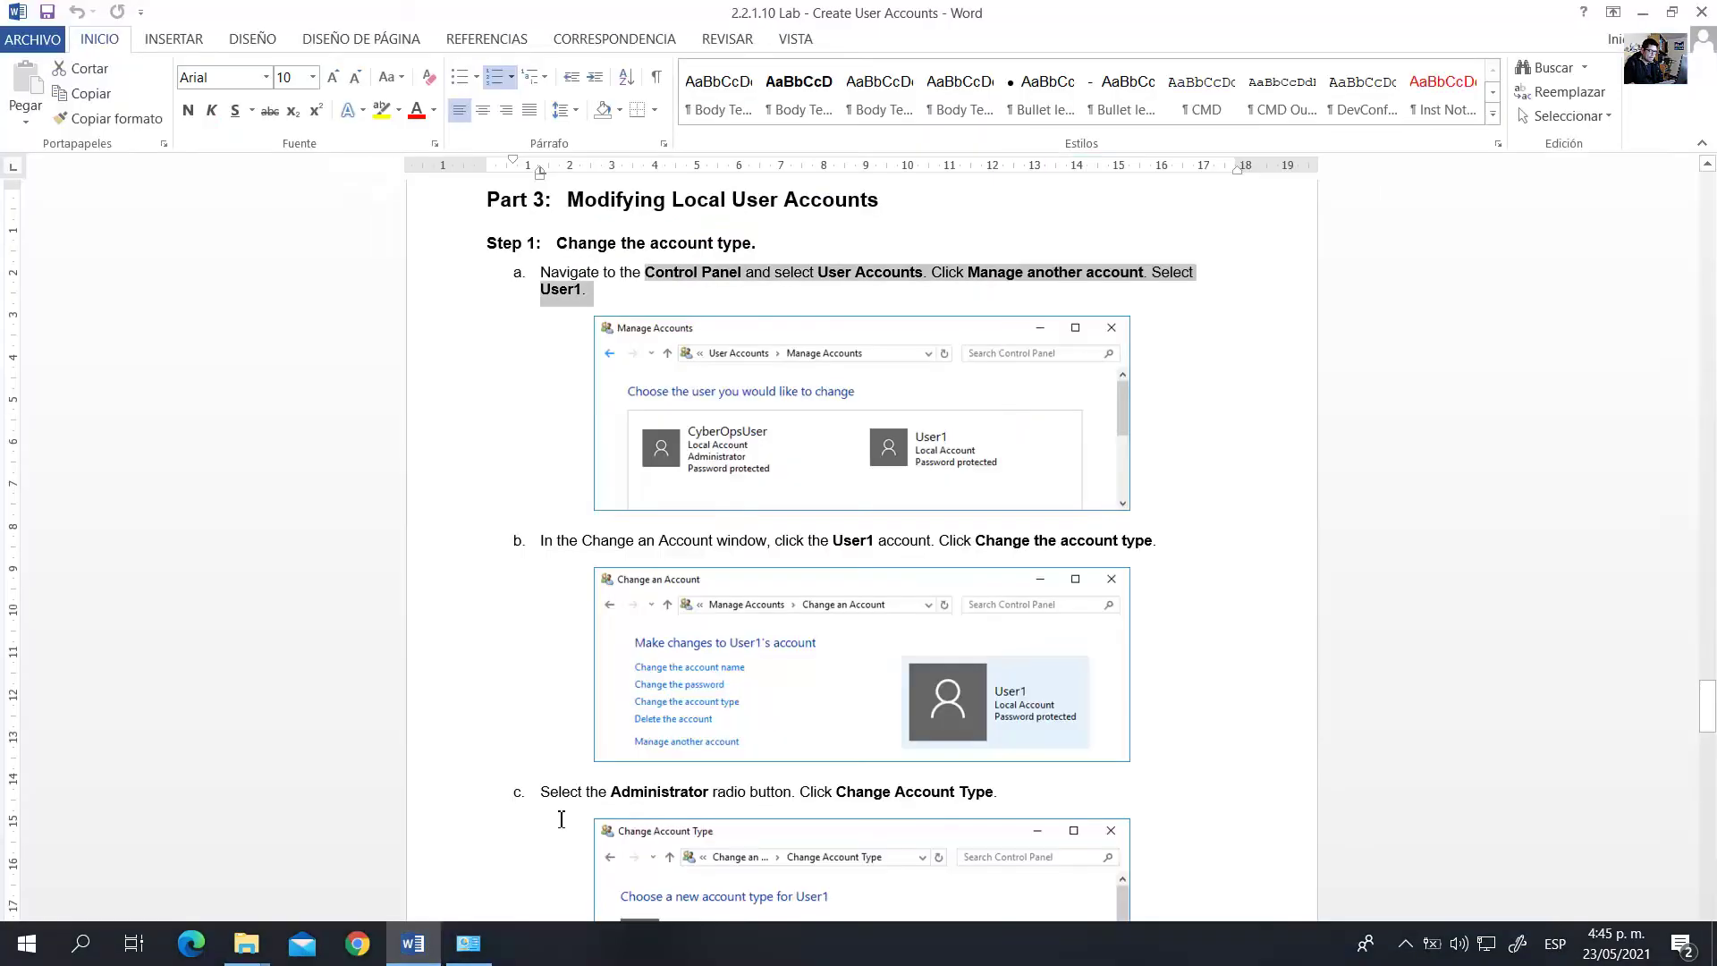
Step: Highlight lab steps b–d on changing User1's account type to Administrator
{"action": "scroll", "coordinate": [1237, 461], "scroll_direction": "down", "scroll_amount": 4}
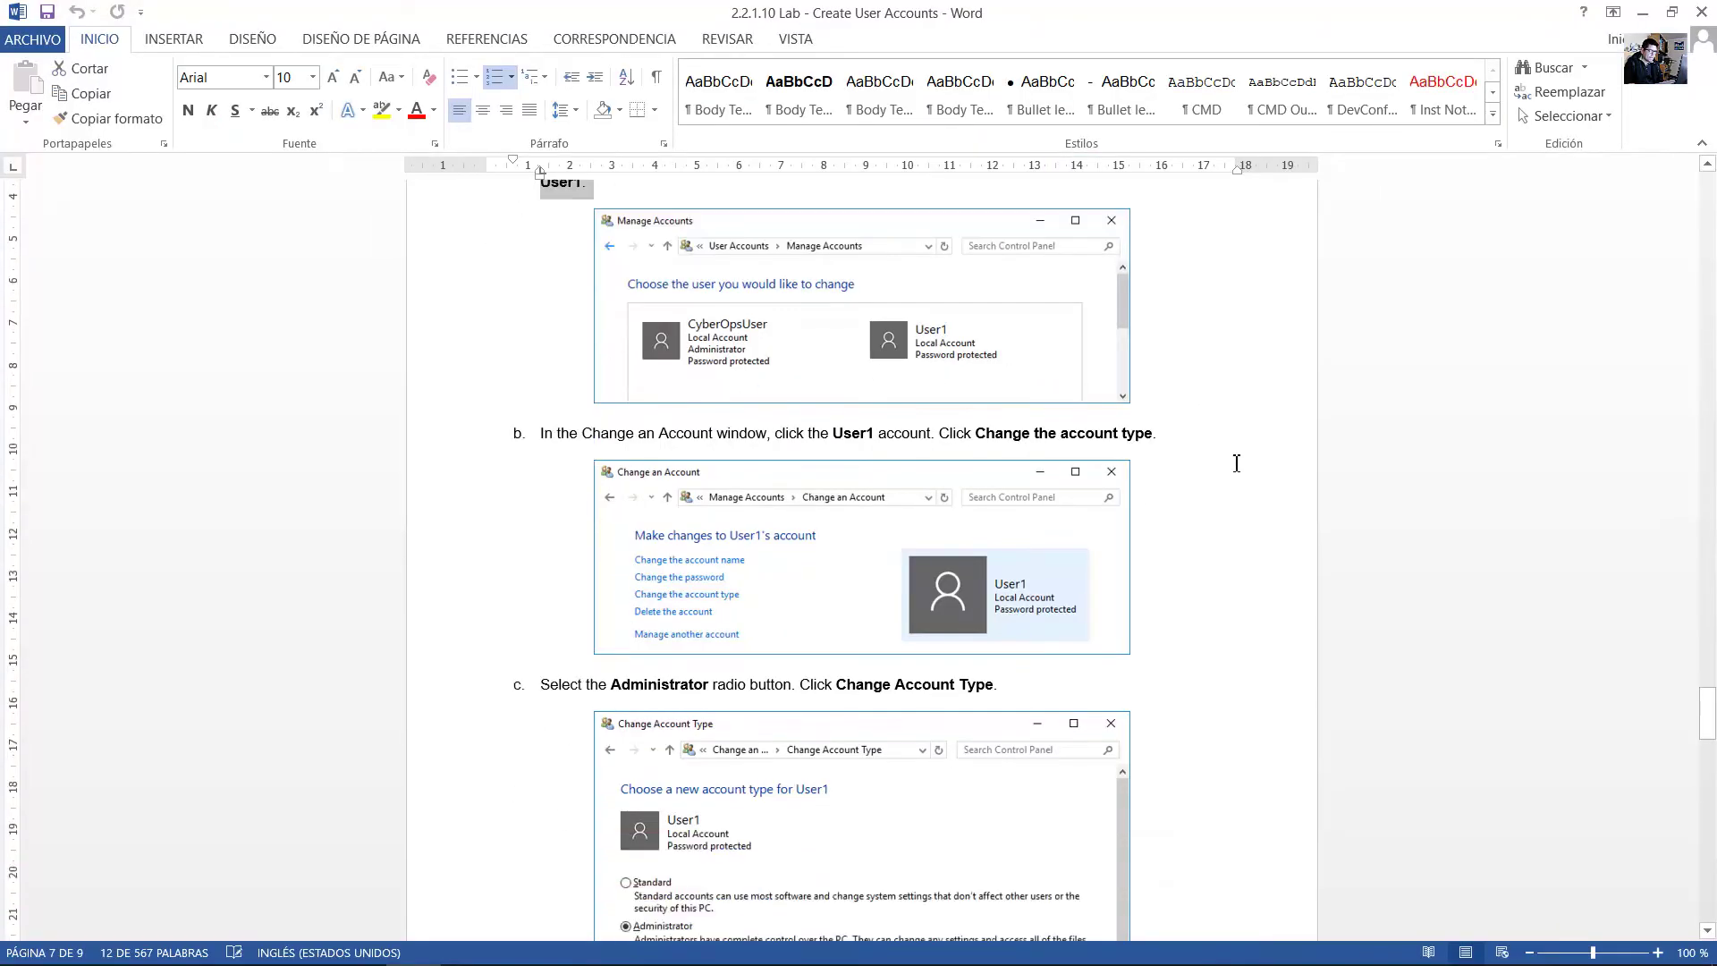
{"action": "scroll", "coordinate": [1237, 465], "scroll_direction": "down", "scroll_amount": 1}
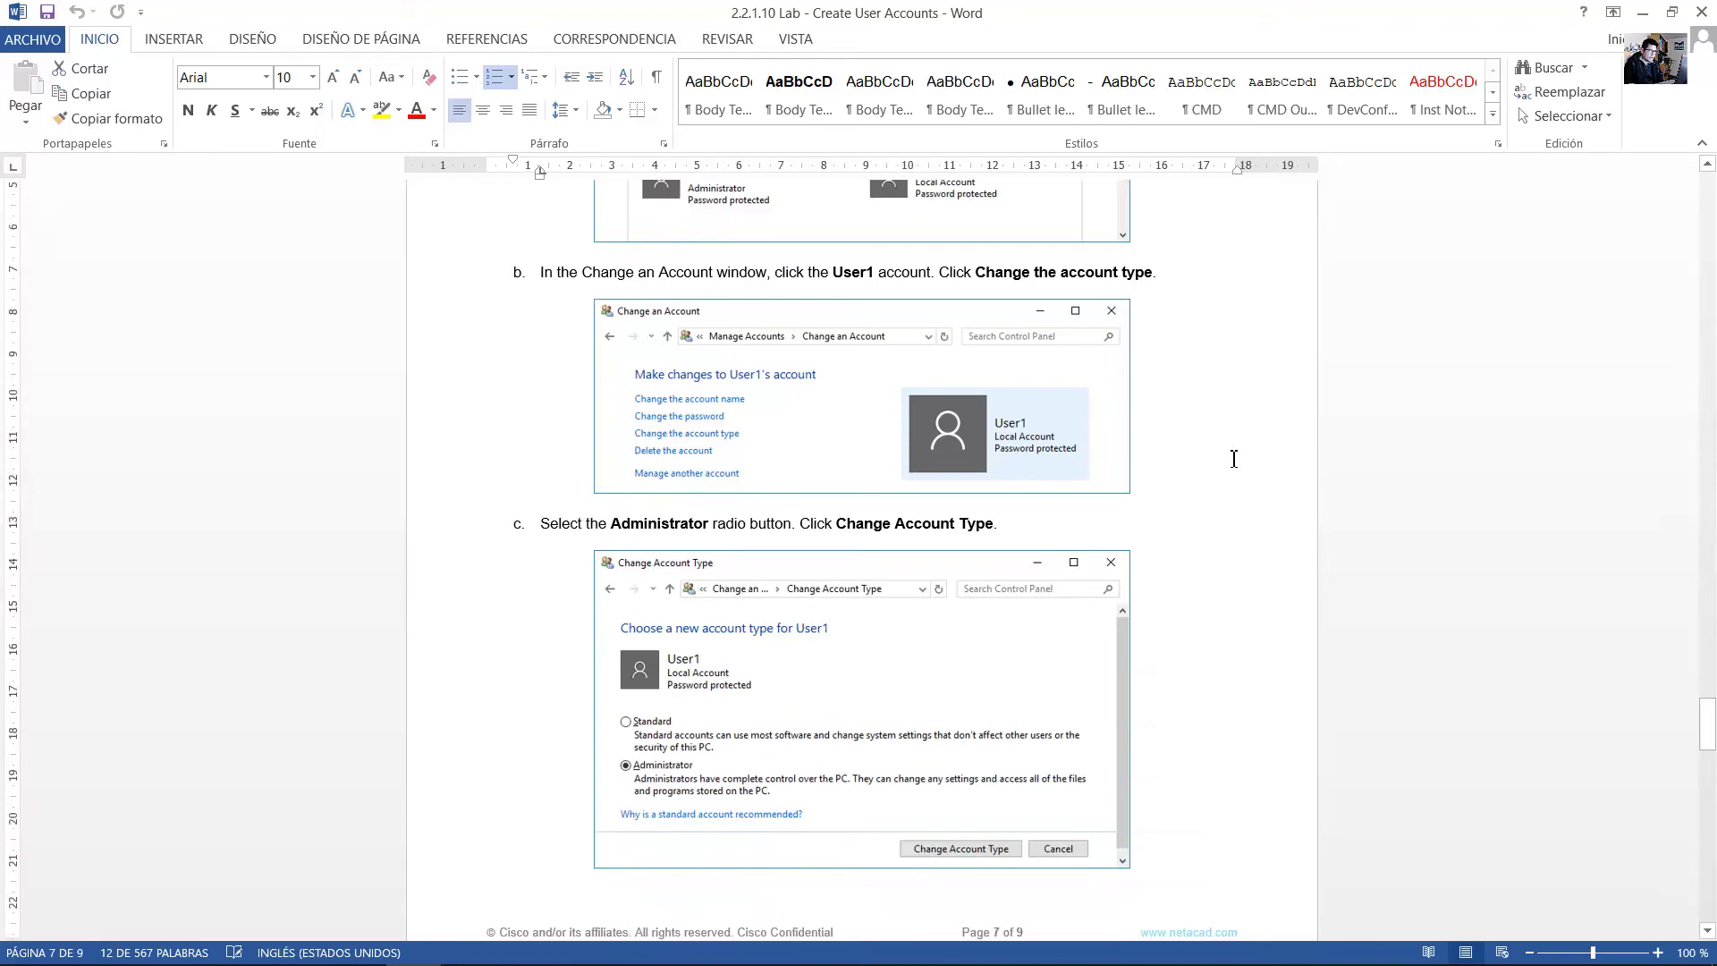
{"action": "scroll", "coordinate": [1235, 461], "scroll_direction": "up", "scroll_amount": 4}
{"action": "left_click", "coordinate": [1235, 458]}
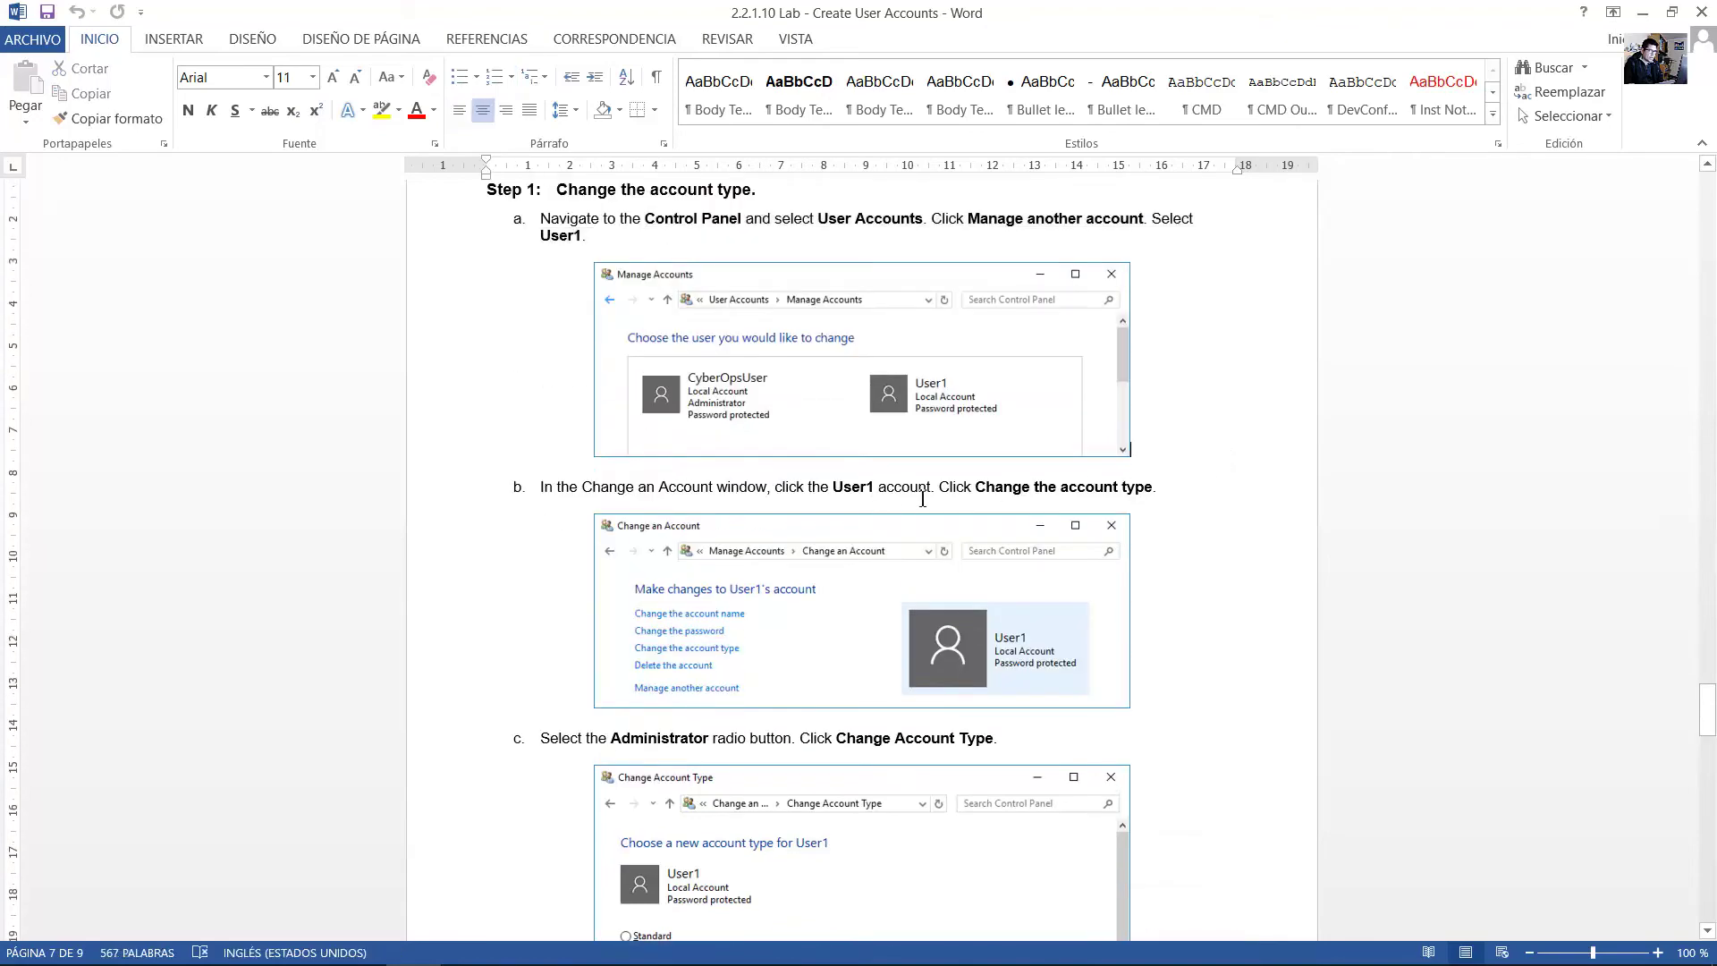
{"action": "left_click_drag", "start_coordinate": [923, 497], "coordinate": [1154, 494]}
{"action": "scroll", "coordinate": [1143, 492], "scroll_direction": "down", "scroll_amount": 7}
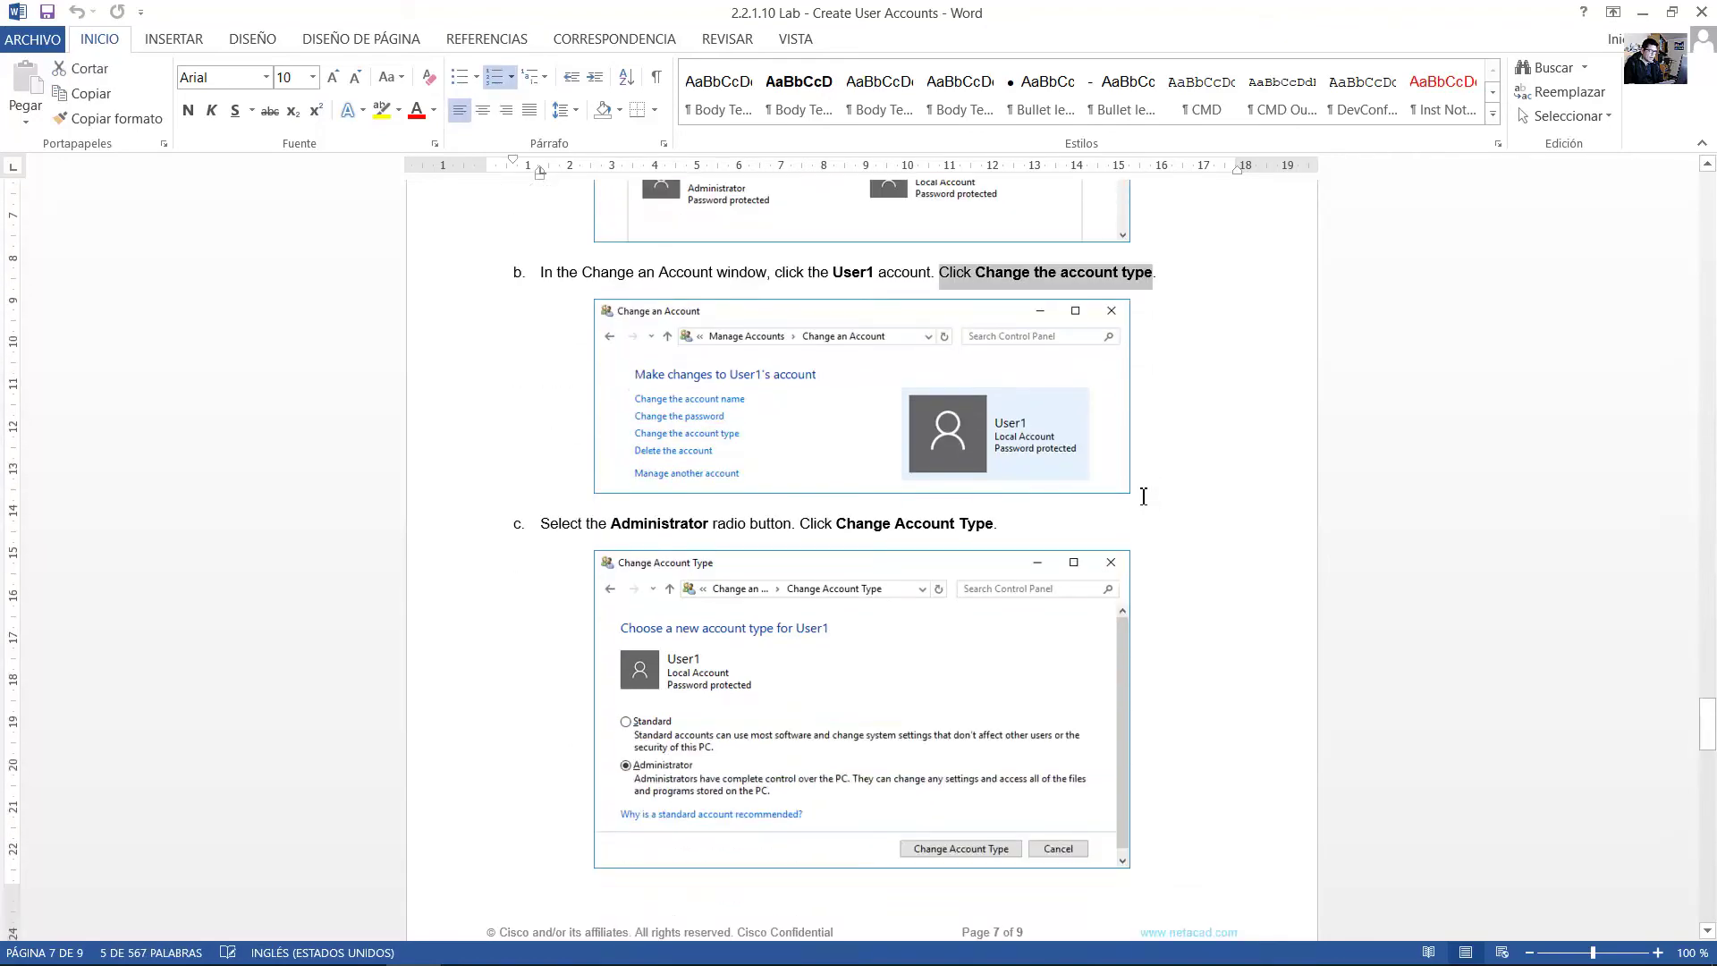
{"action": "left_click_drag", "start_coordinate": [611, 367], "coordinate": [991, 364]}
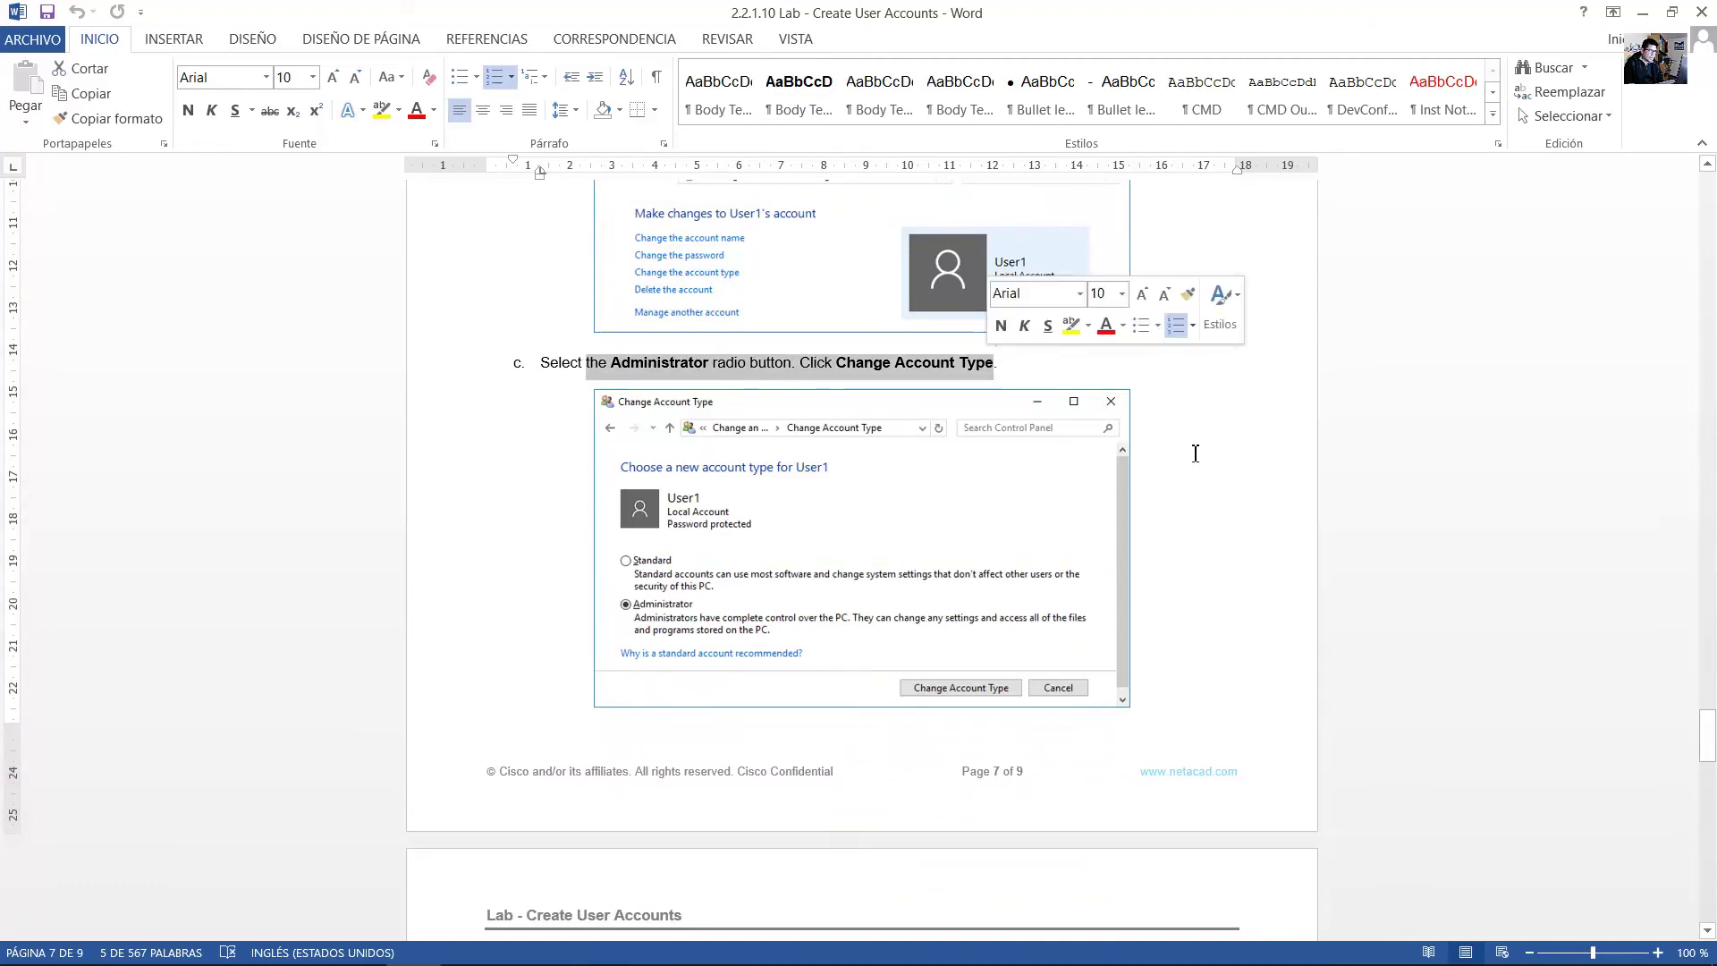
{"action": "scroll", "coordinate": [1196, 453], "scroll_direction": "down", "scroll_amount": 11}
{"action": "scroll", "coordinate": [1218, 474], "scroll_direction": "down", "scroll_amount": 1}
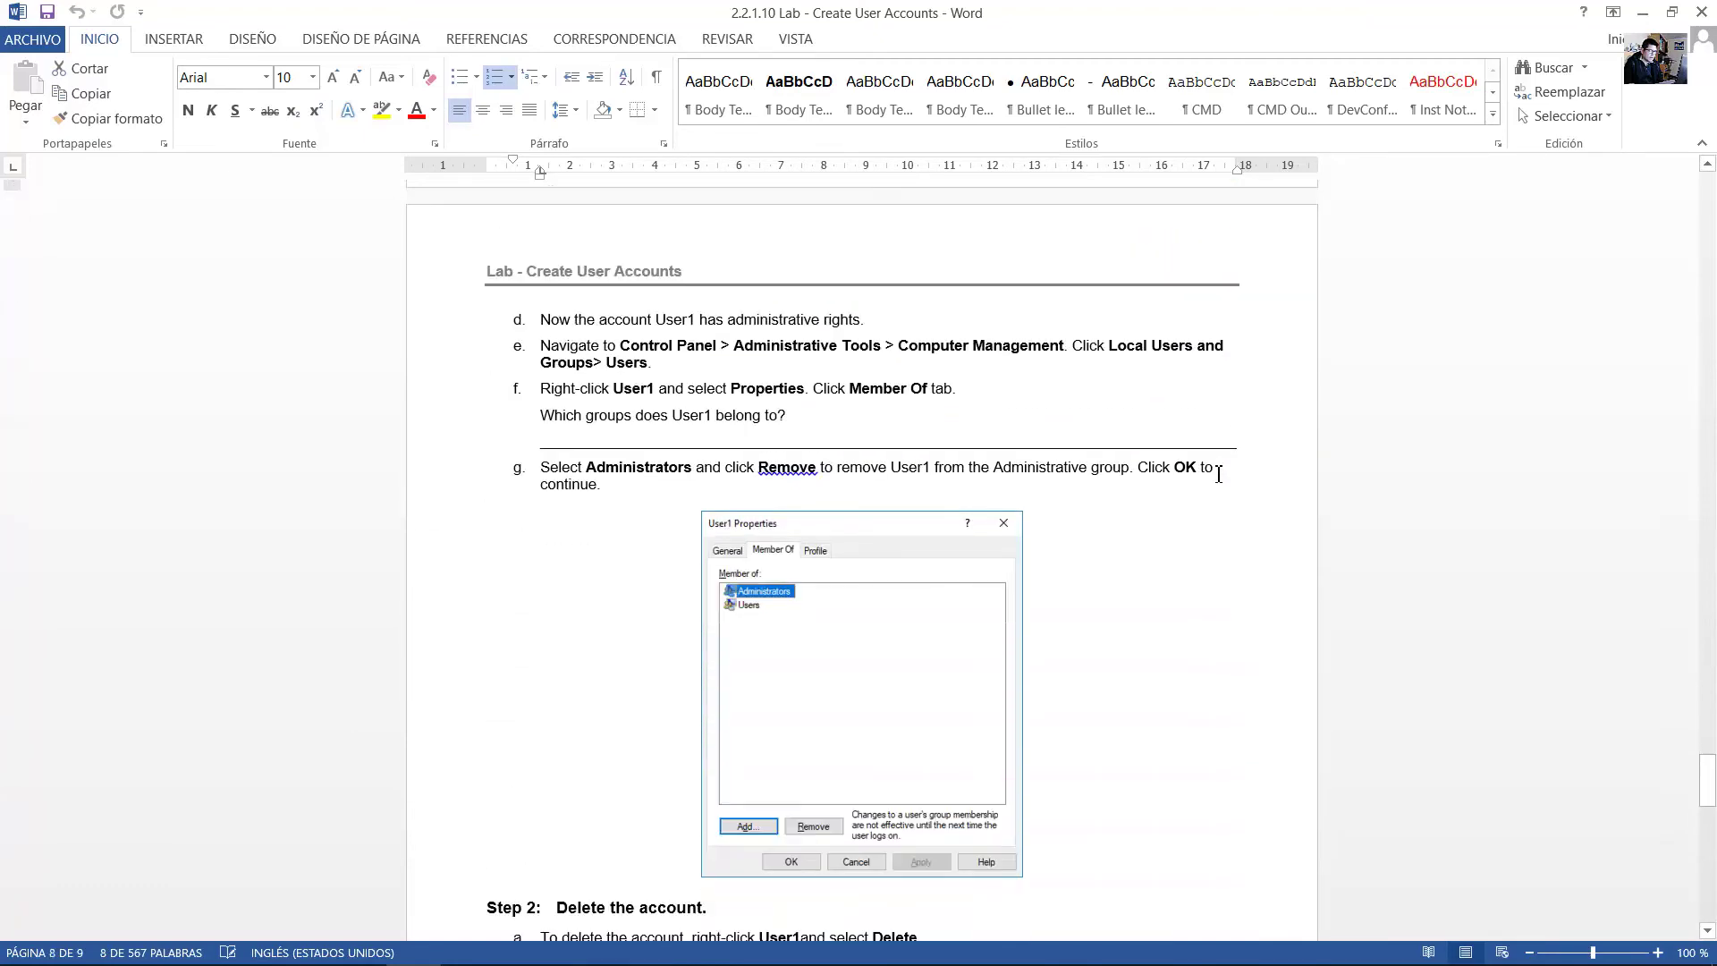
{"action": "scroll", "coordinate": [1218, 474], "scroll_direction": "down", "scroll_amount": 1}
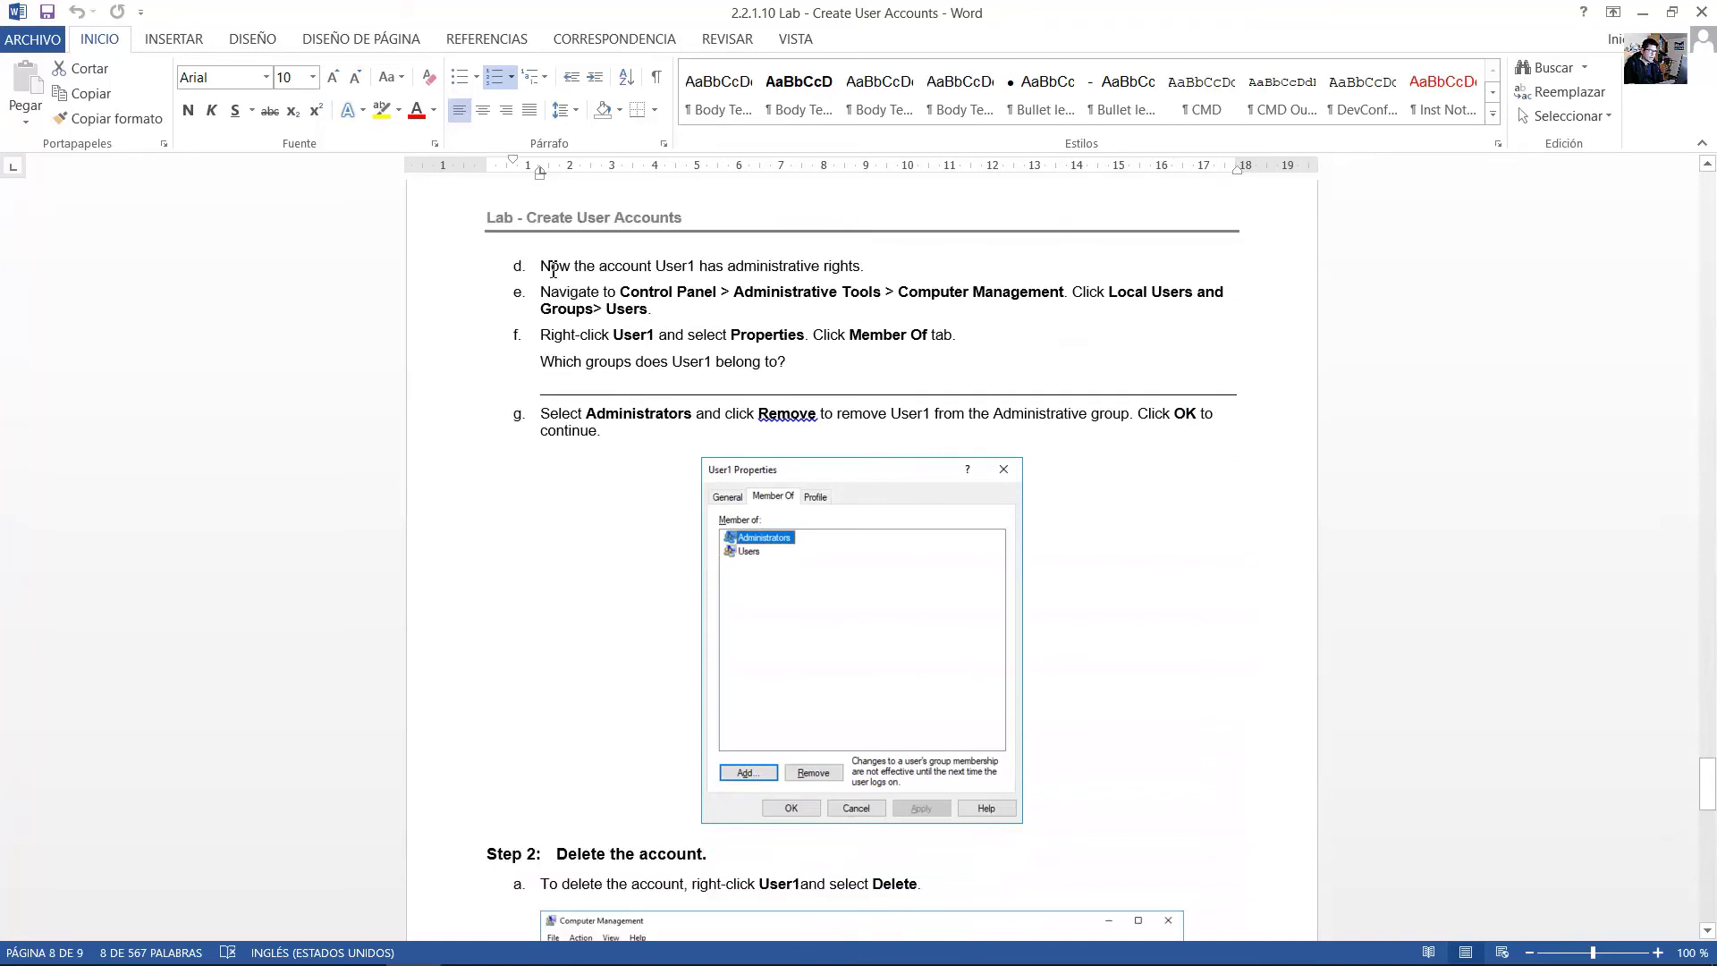
{"action": "left_click_drag", "start_coordinate": [553, 269], "coordinate": [852, 264]}
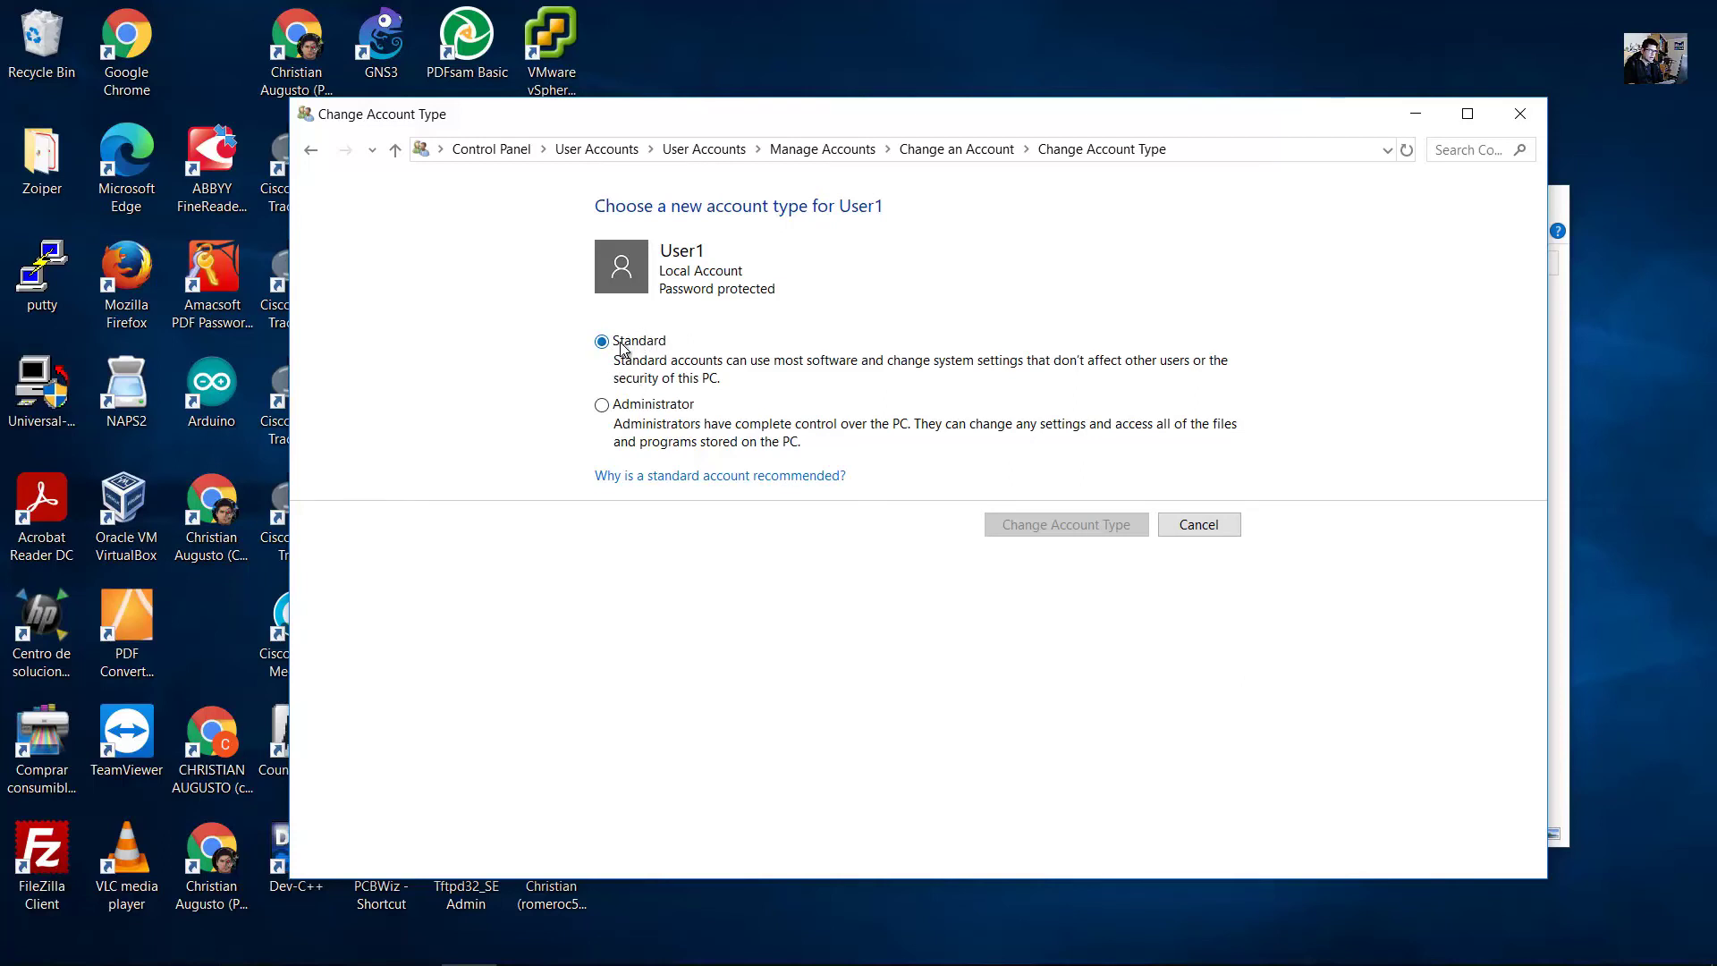
Step: Choose Administrator for User1 and apply it with Change Account Type
{"action": "left_click", "coordinate": [602, 406]}
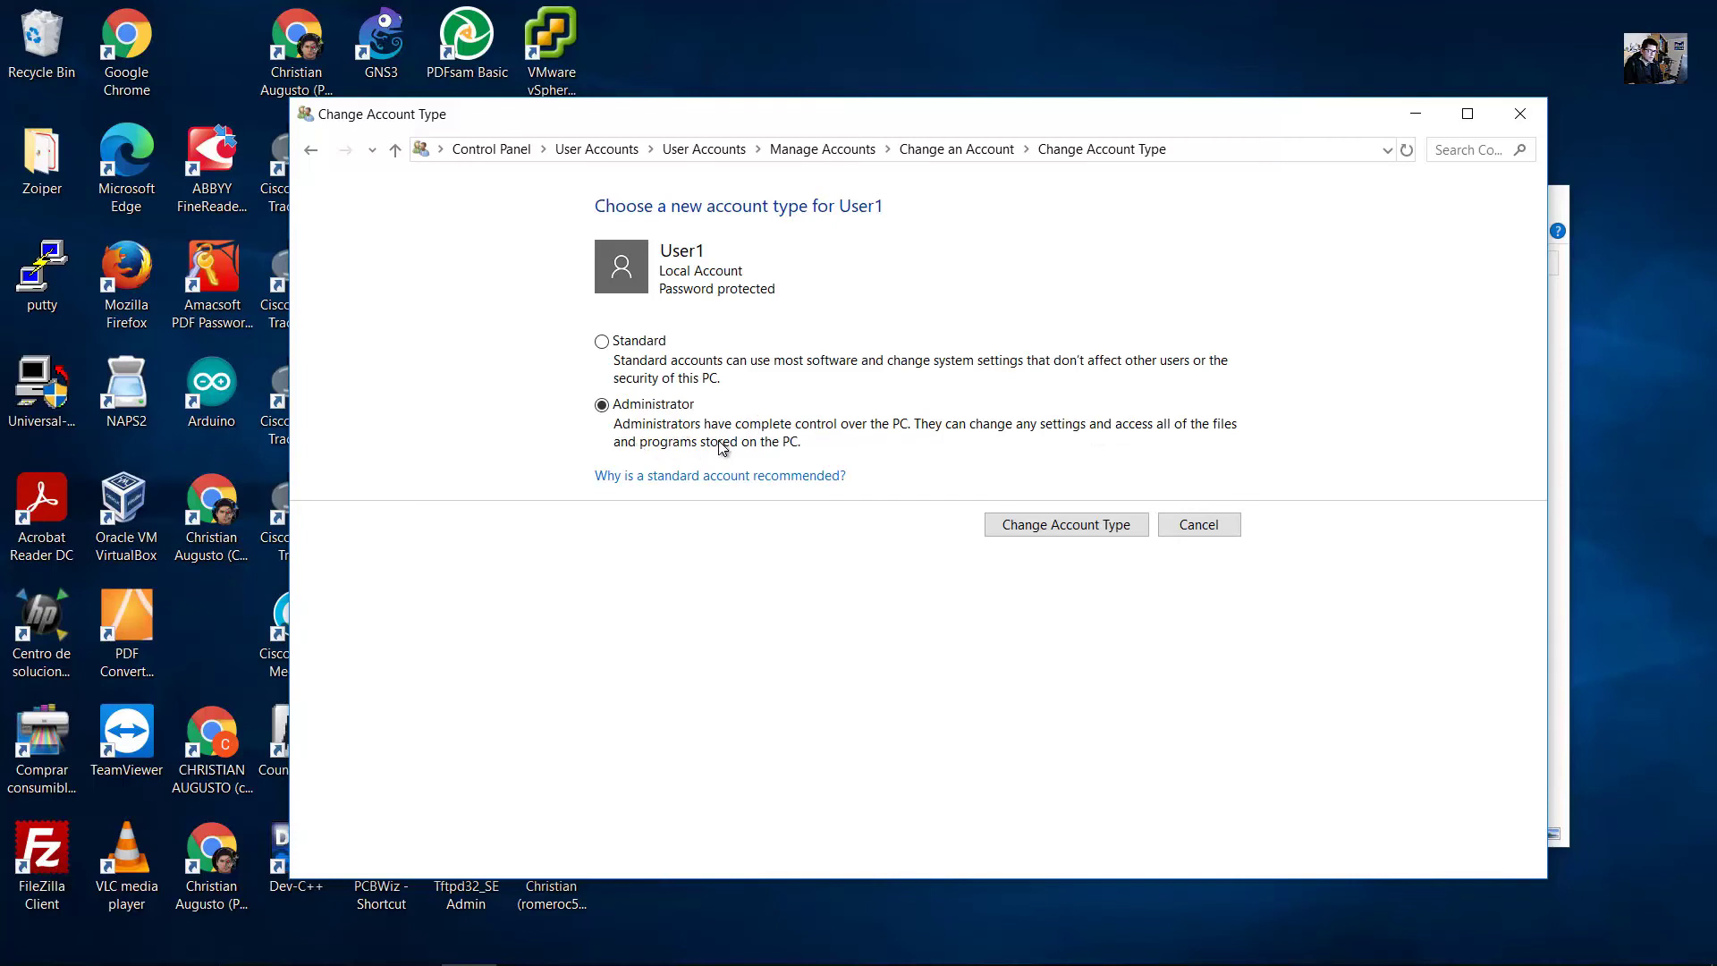
{"action": "left_click", "coordinate": [1055, 528]}
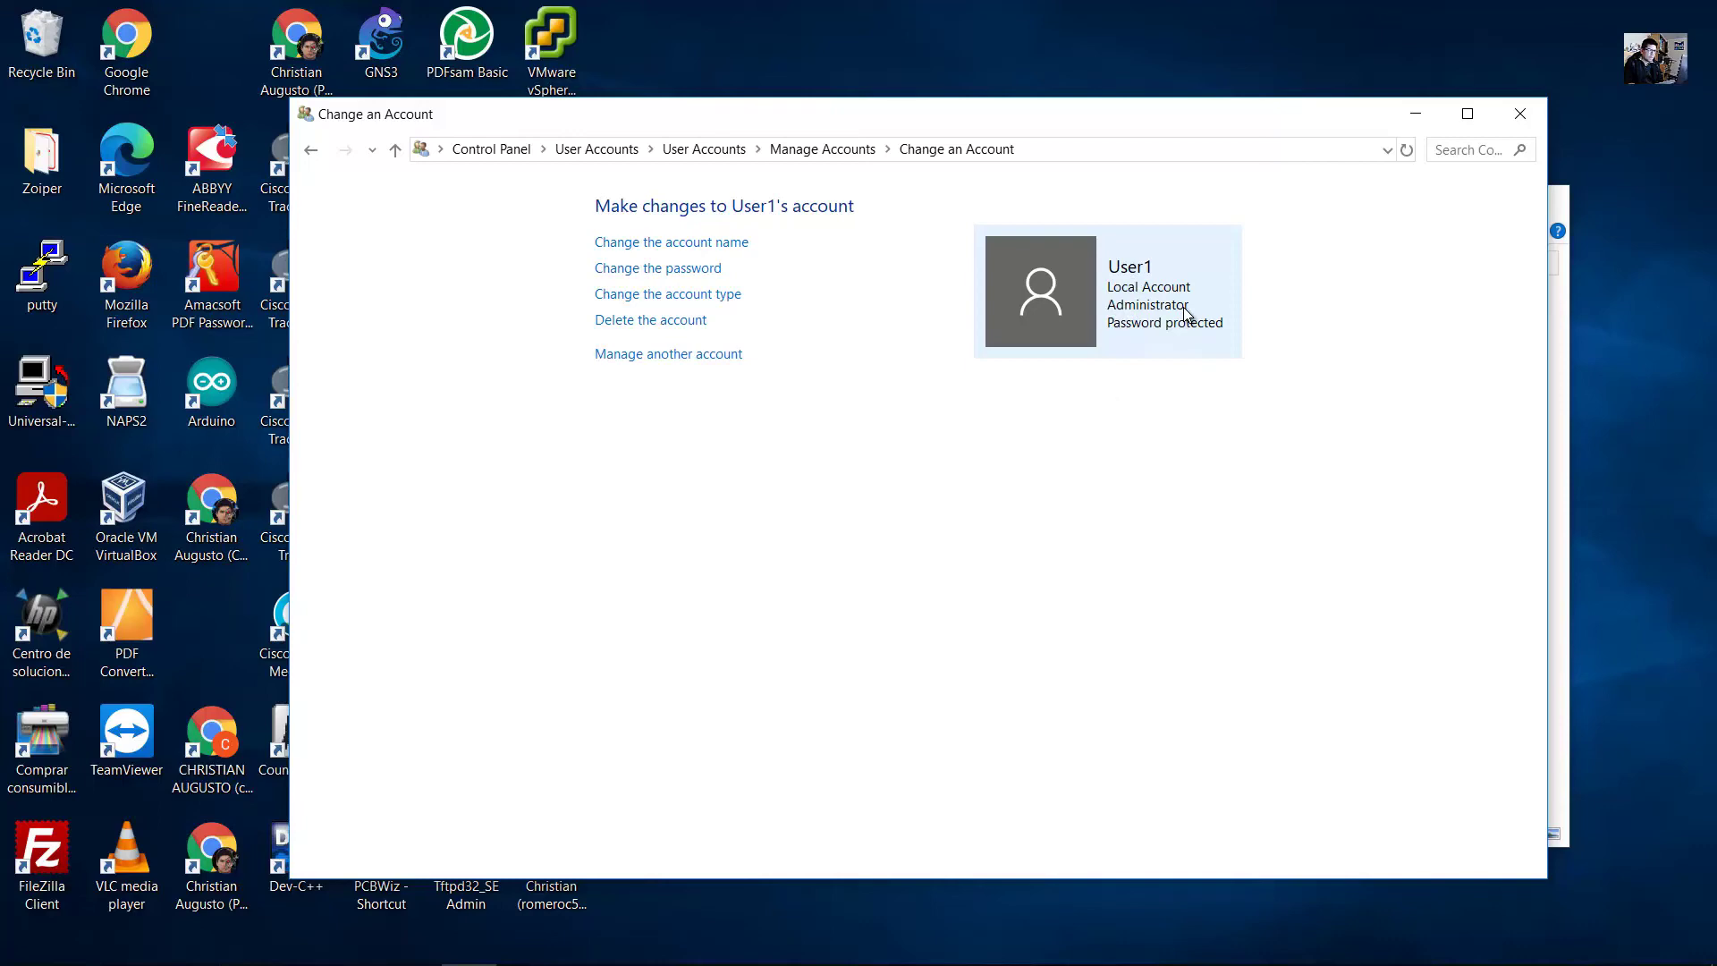
Step: Highlight steps e and f in the Word lab sheet, then minimize Word
{"action": "left_click", "coordinate": [413, 943]}
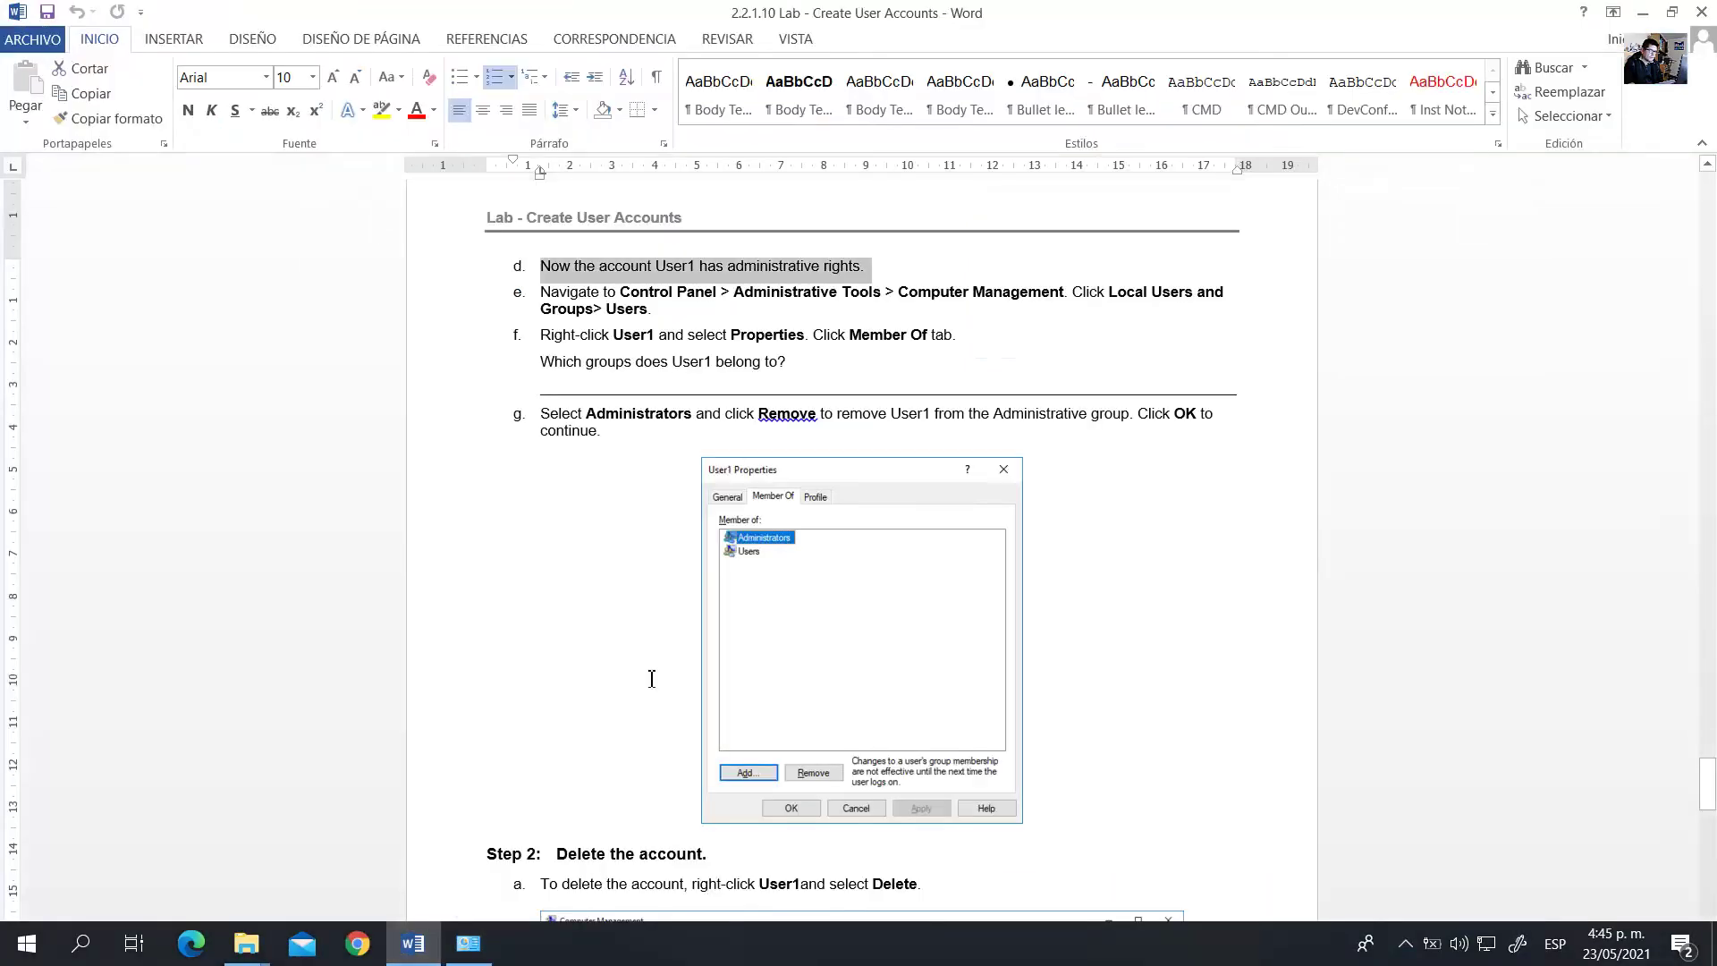
{"action": "left_click", "coordinate": [881, 308]}
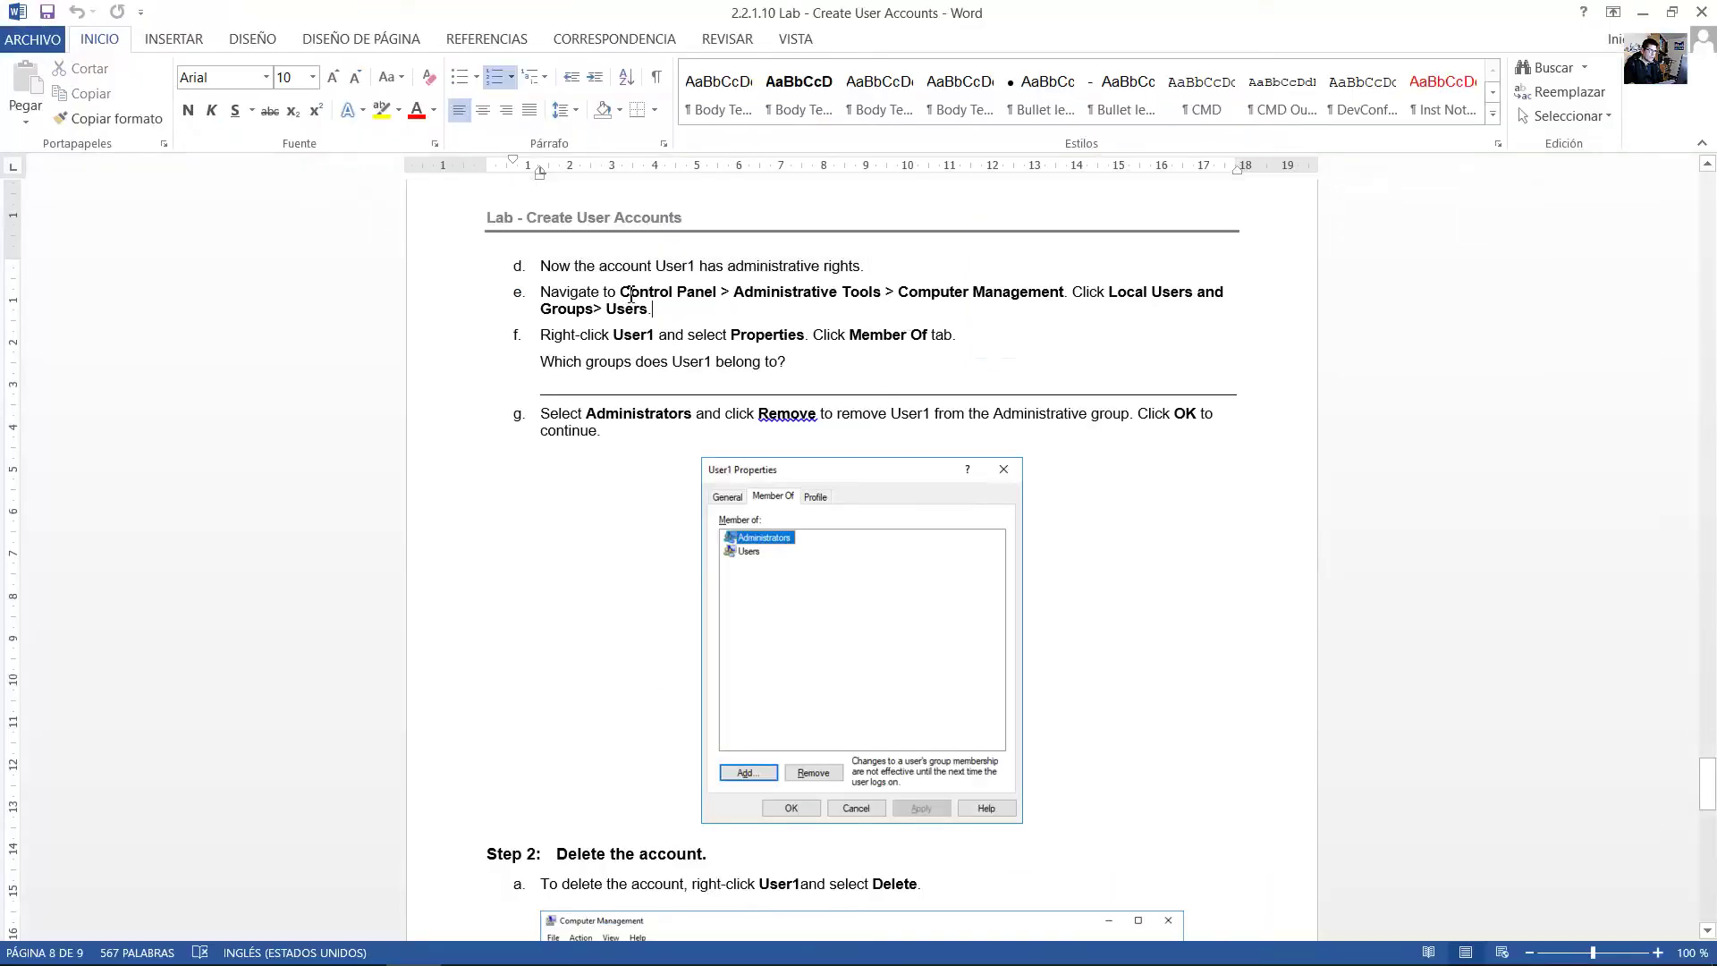
{"action": "mouse_move", "coordinate": [630, 293]}
{"action": "left_mouse_down"}
{"action": "mouse_move", "coordinate": [1225, 291]}
{"action": "mouse_move", "coordinate": [744, 295]}
{"action": "mouse_move", "coordinate": [607, 318]}
{"action": "mouse_move", "coordinate": [671, 316]}
{"action": "mouse_move", "coordinate": [653, 318]}
{"action": "left_mouse_up"}
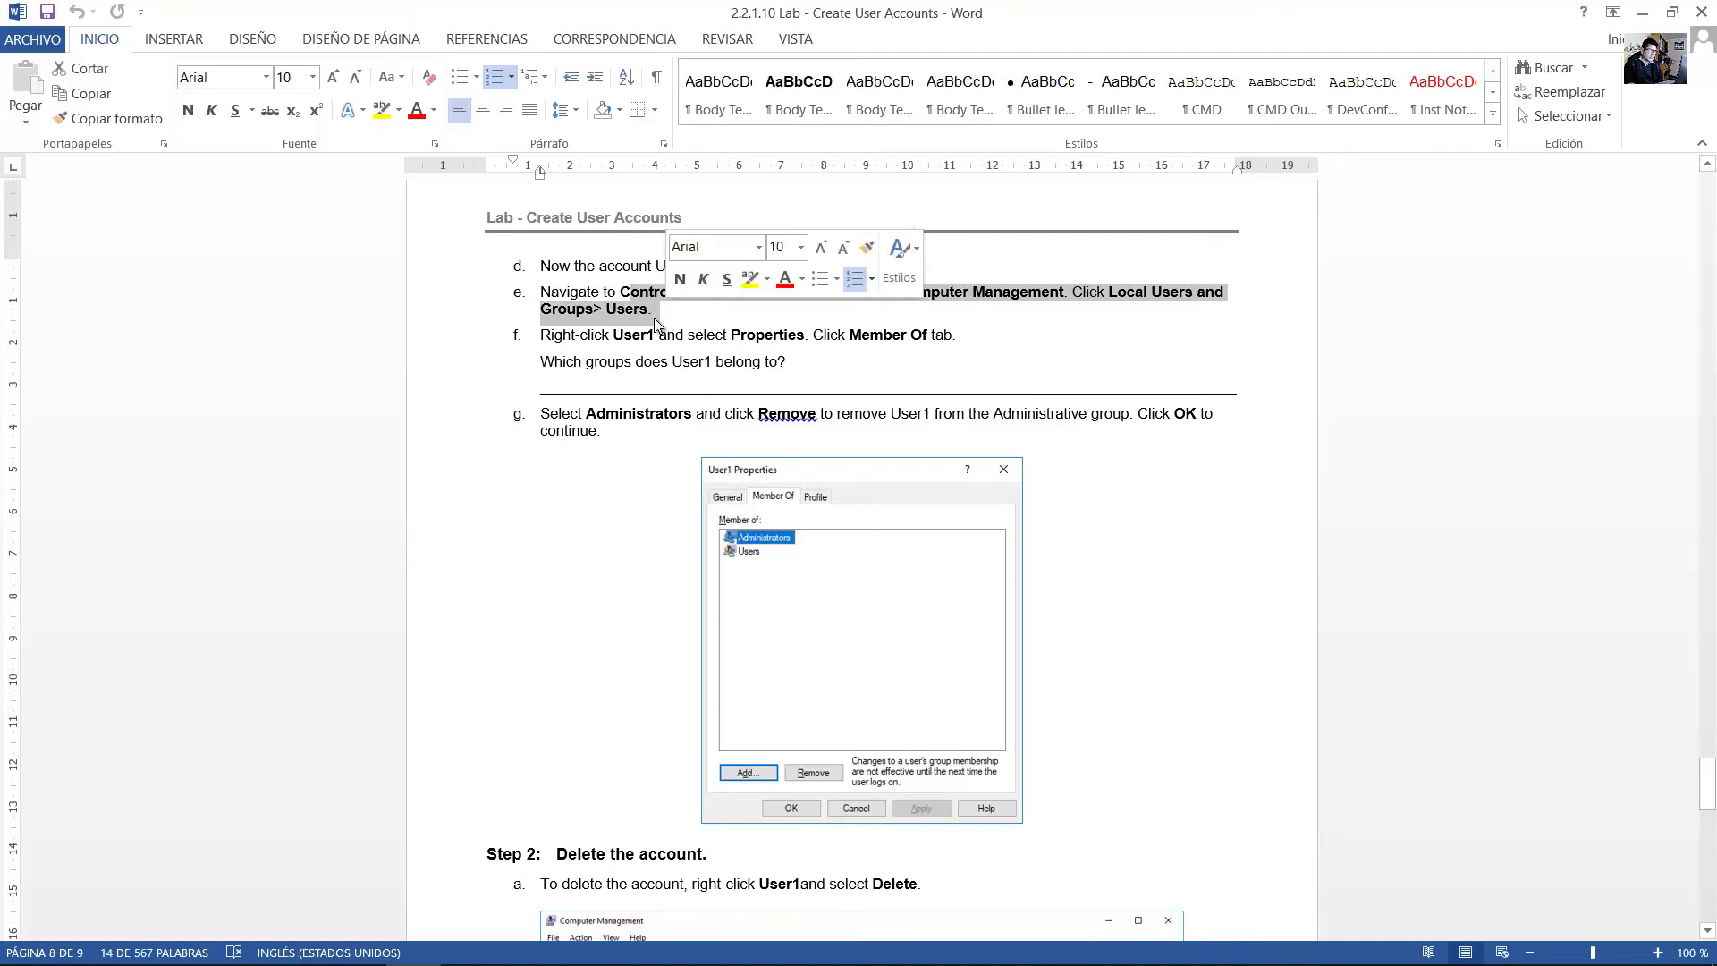
{"action": "left_click_drag", "start_coordinate": [541, 335], "coordinate": [703, 343]}
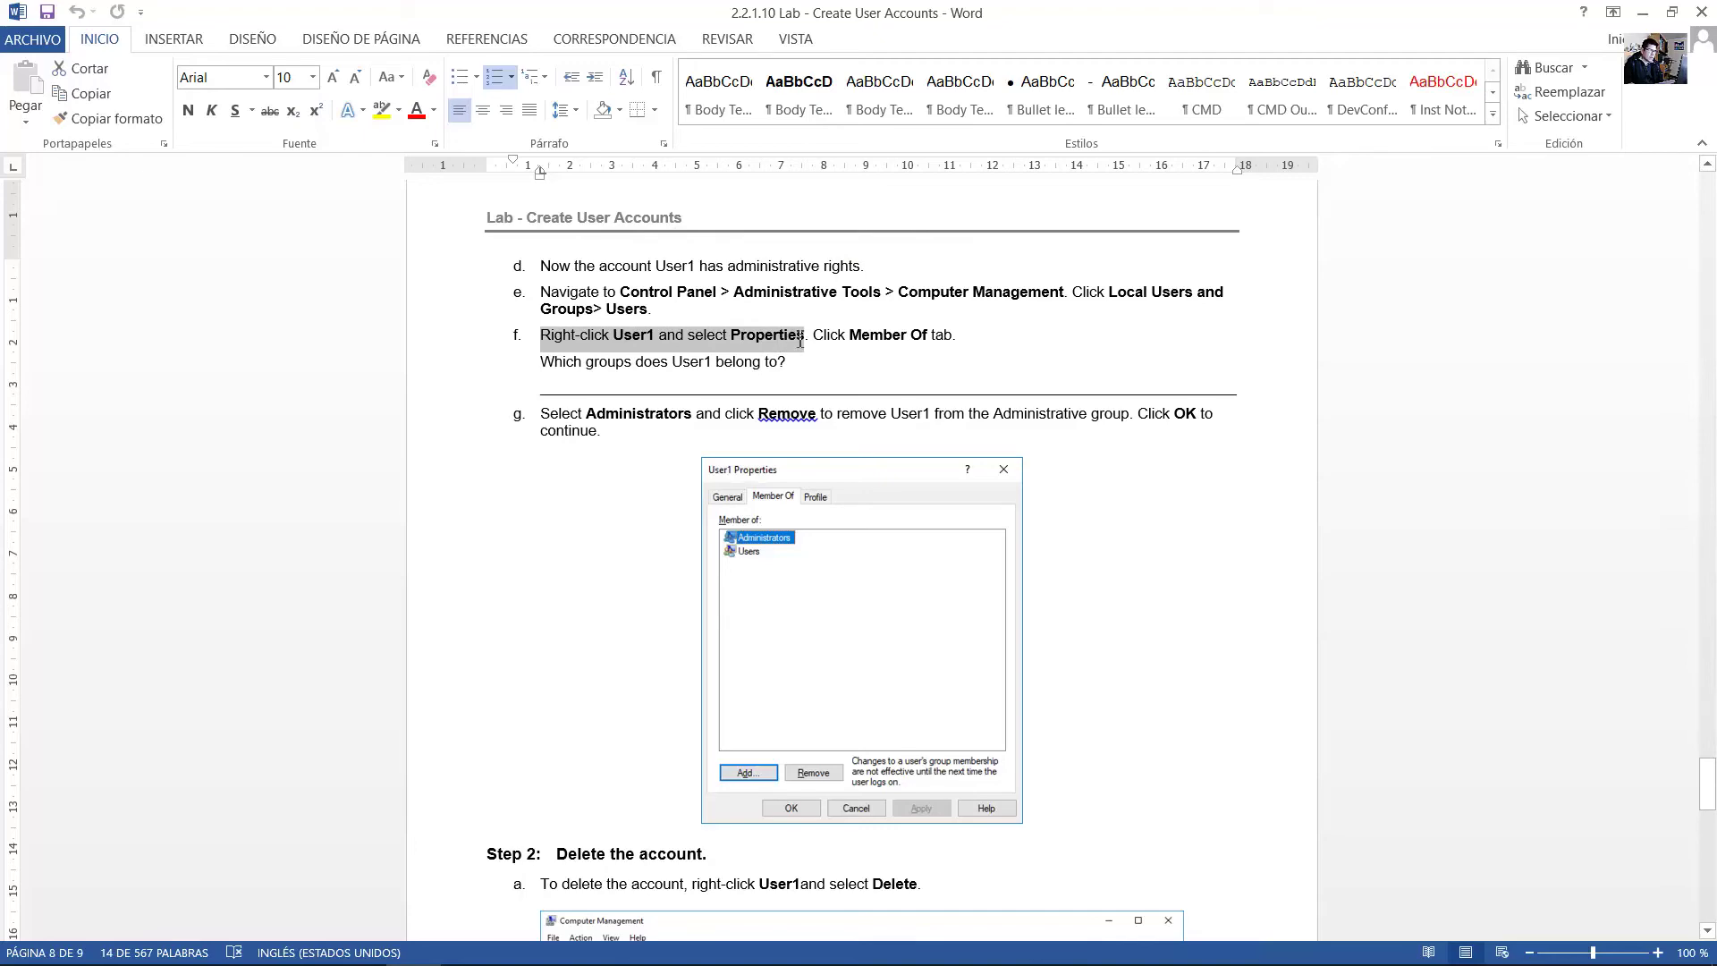
{"action": "left_click_drag", "start_coordinate": [857, 346], "coordinate": [950, 333]}
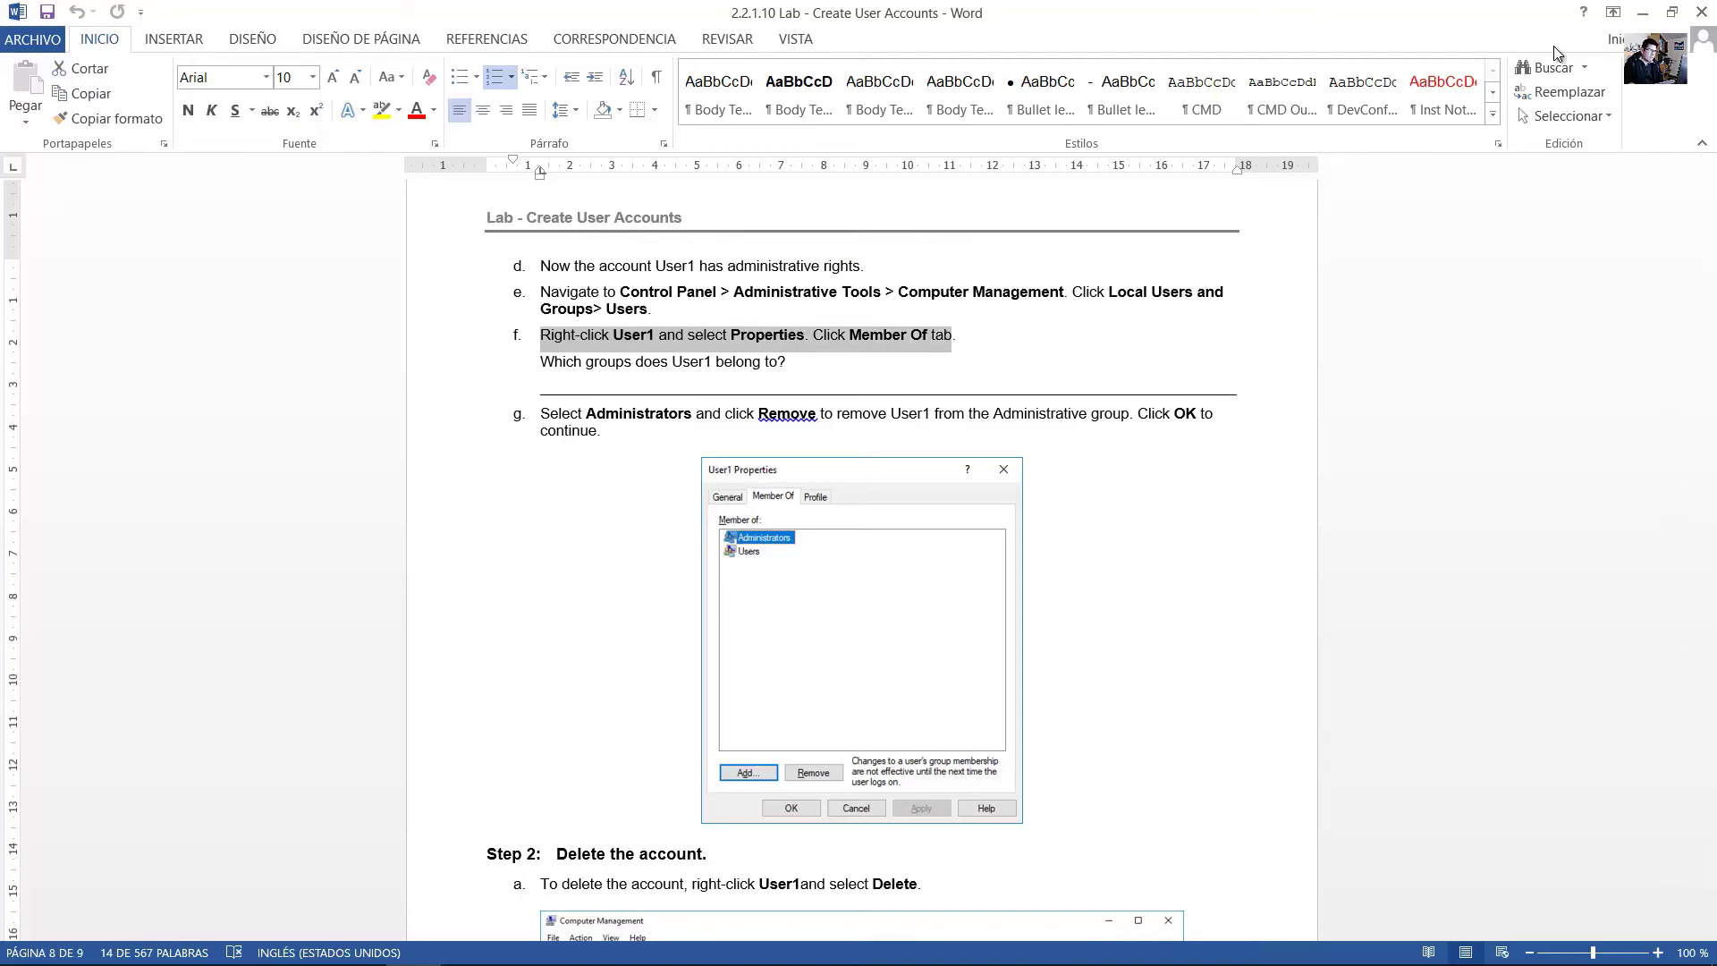
{"action": "left_click", "coordinate": [1641, 13]}
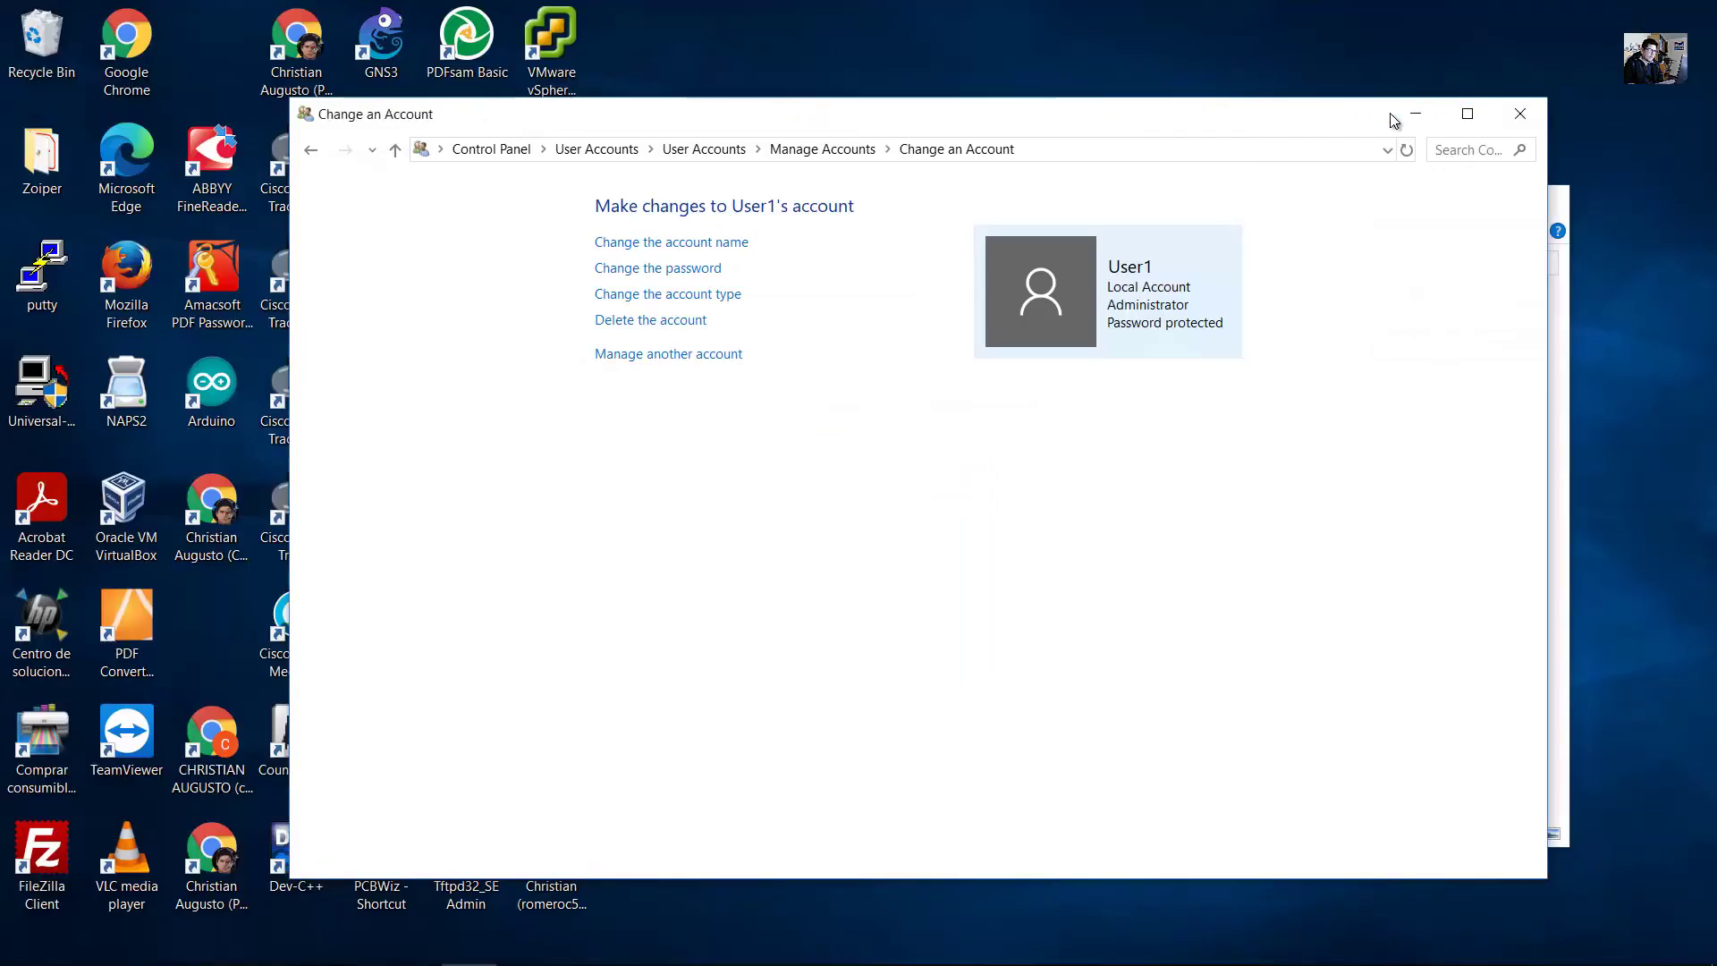
Step: Launch Computer Management via Control Panel, System and Security, and Administrative Tools
{"action": "left_click", "coordinate": [483, 152]}
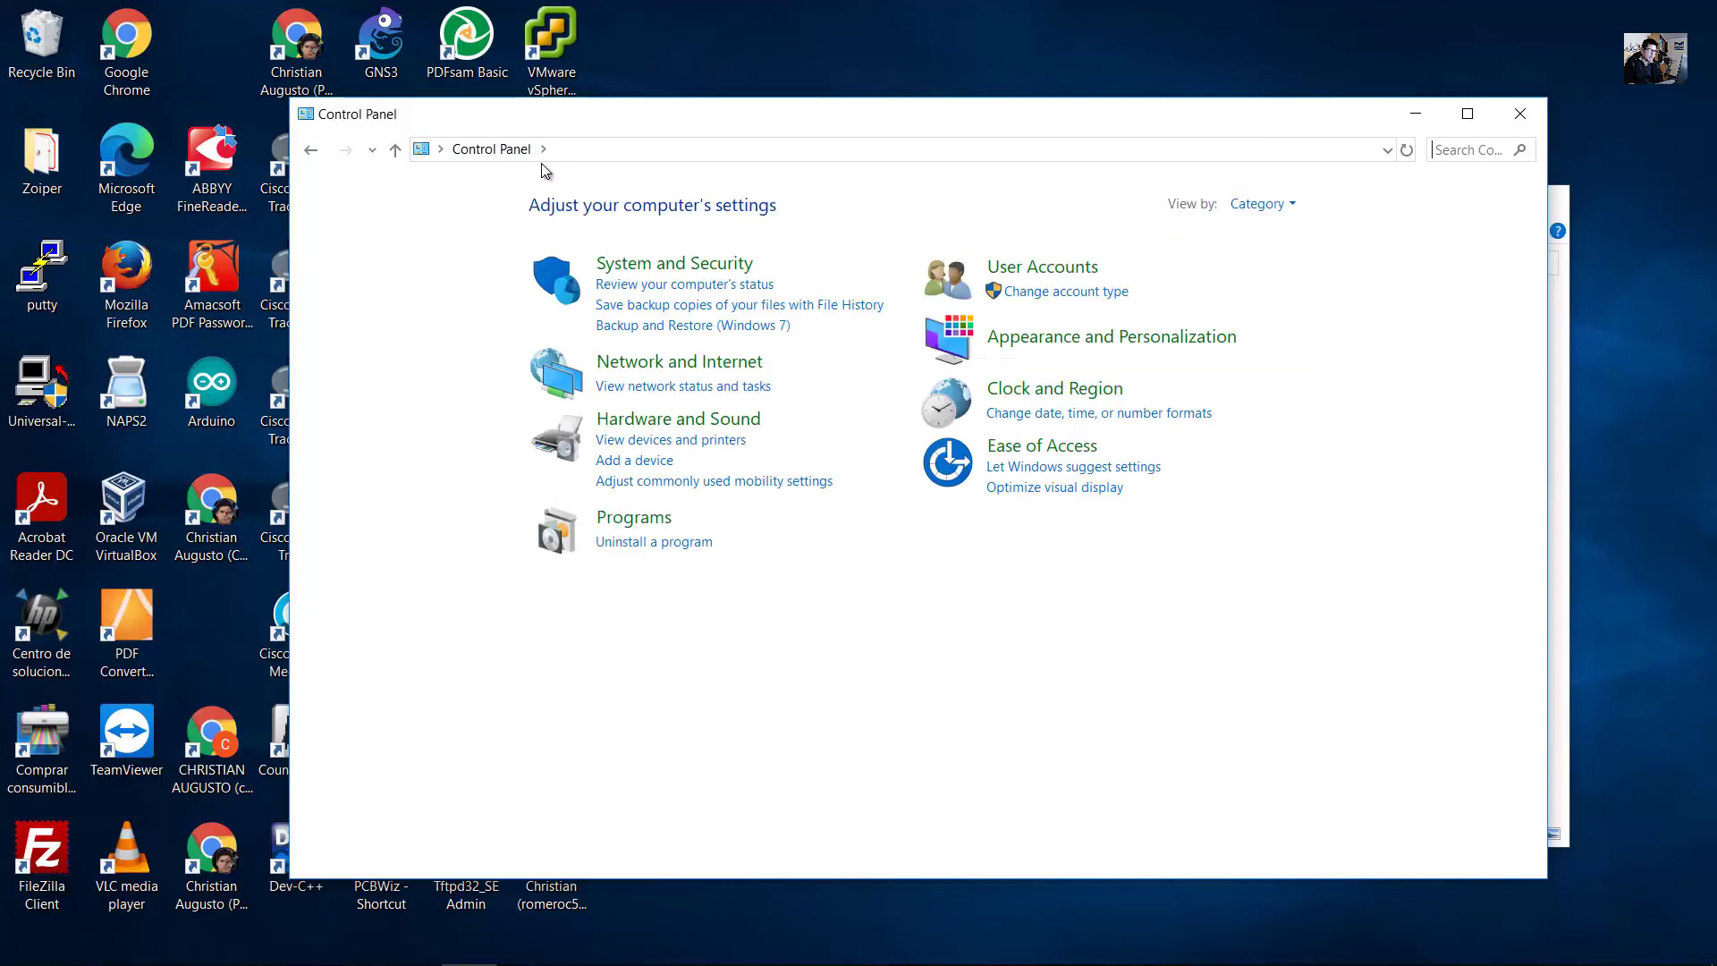
{"action": "left_click", "coordinate": [662, 267]}
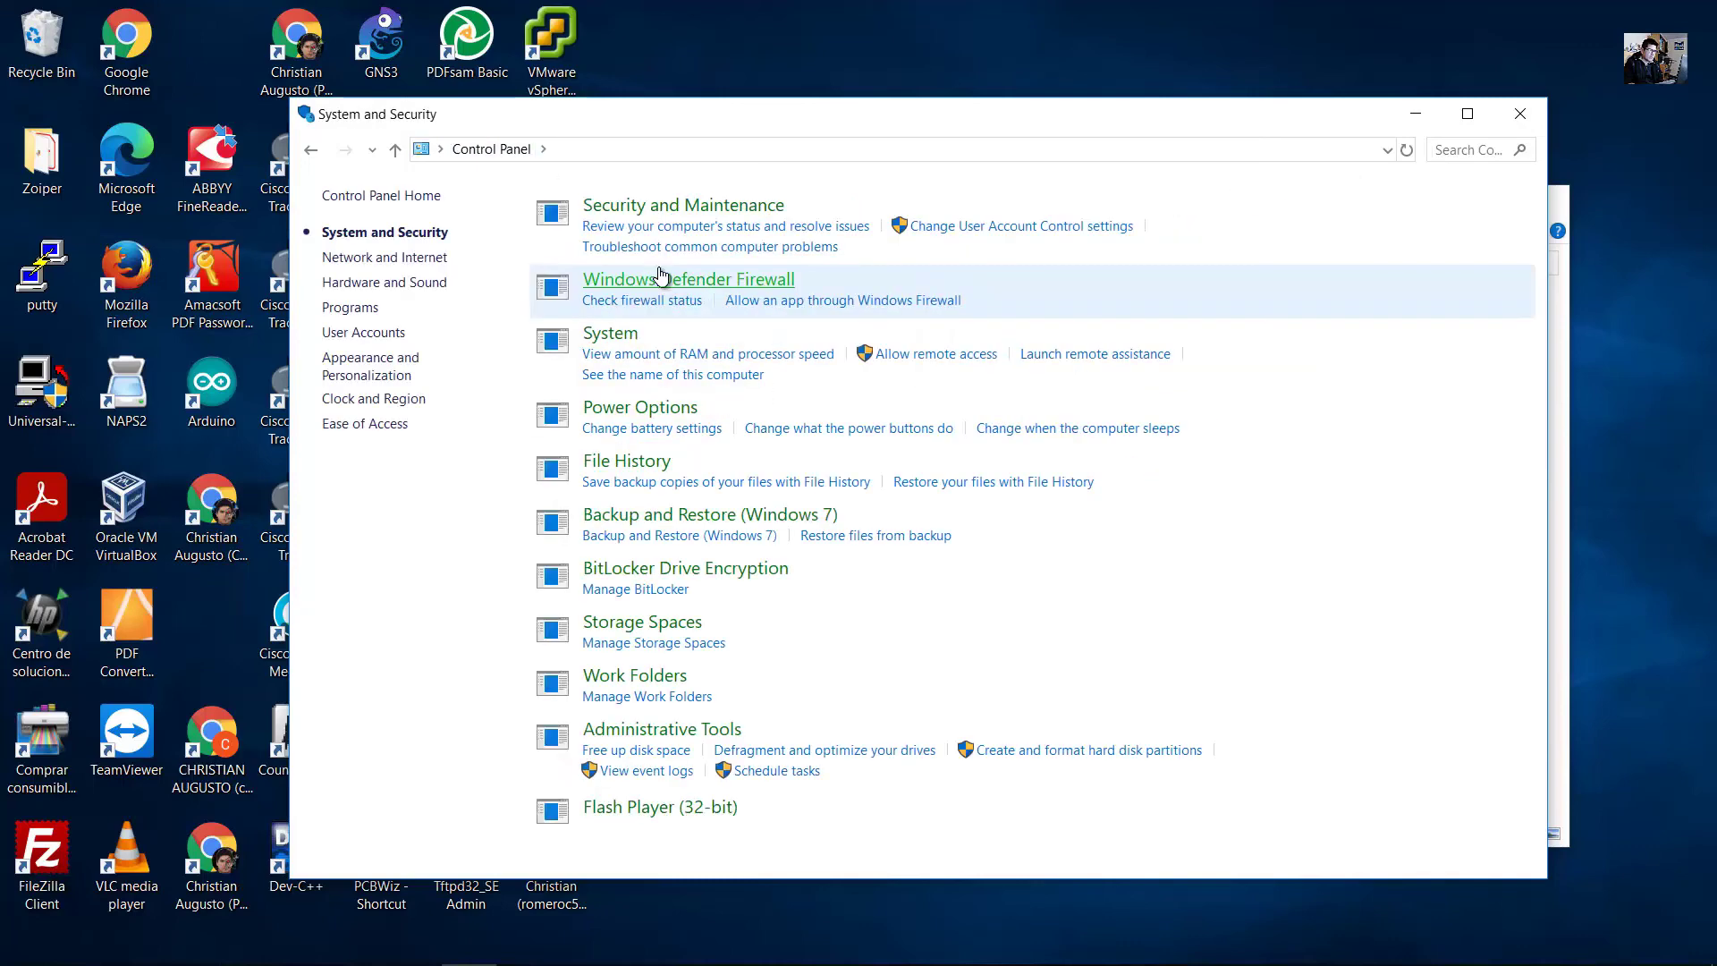
{"action": "left_click", "coordinate": [650, 730]}
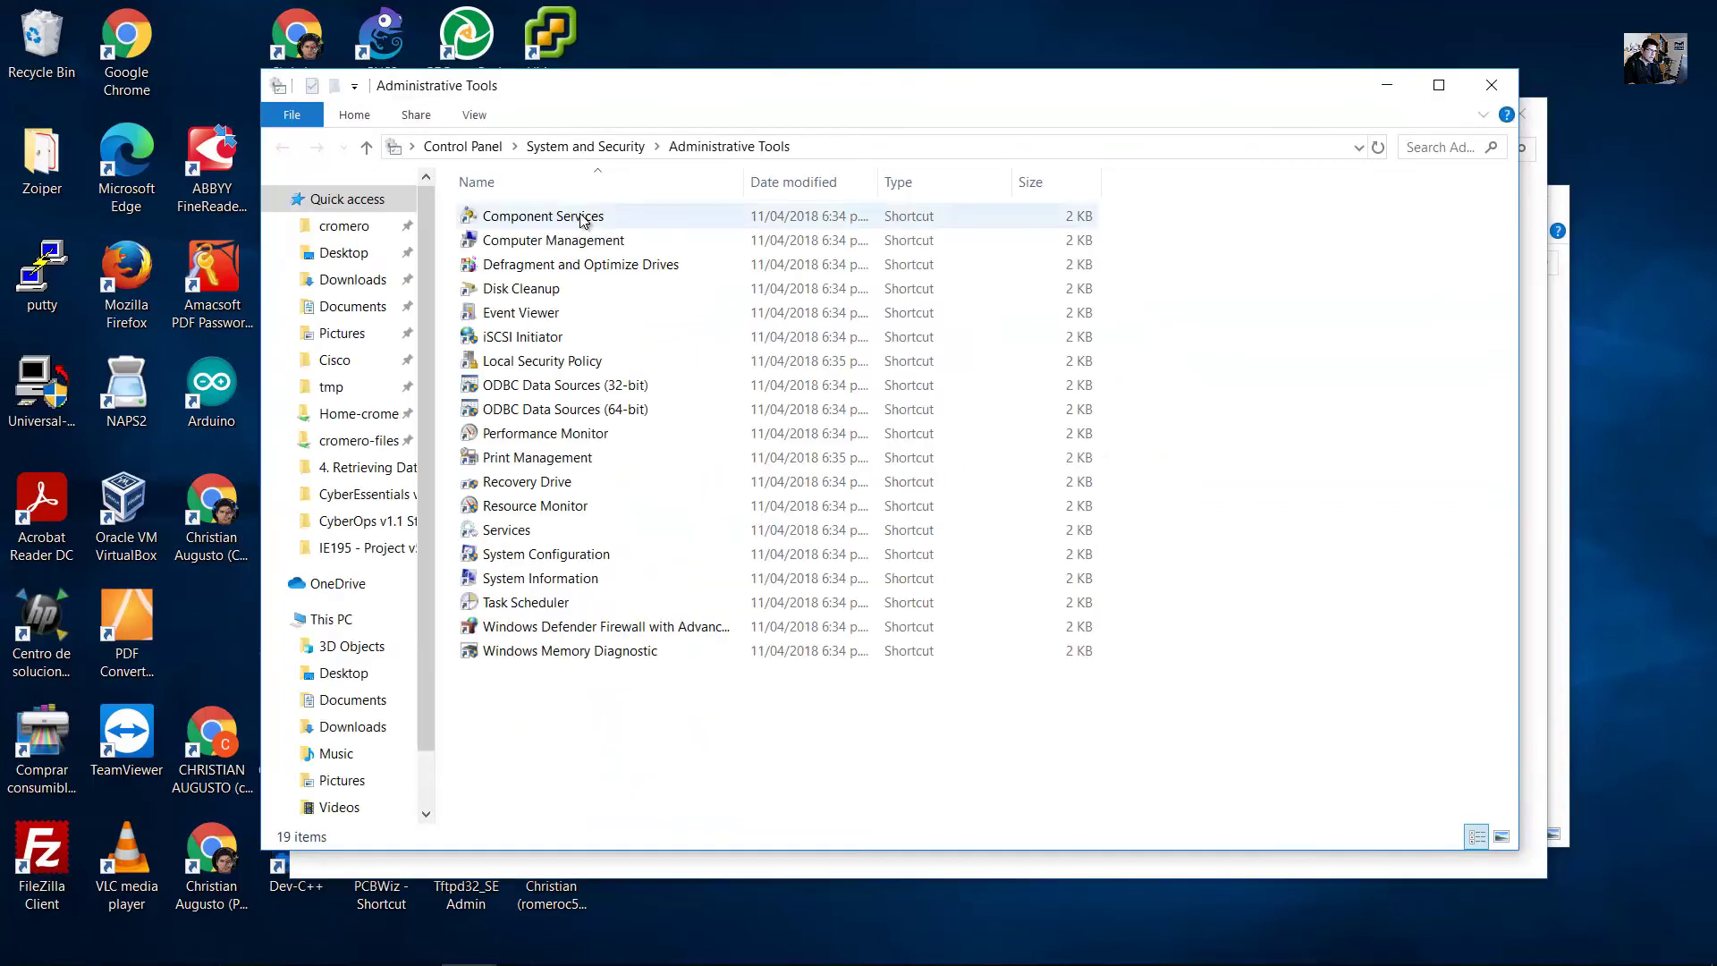
{"action": "left_click", "coordinate": [570, 242]}
{"action": "double_click", "coordinate": [570, 242]}
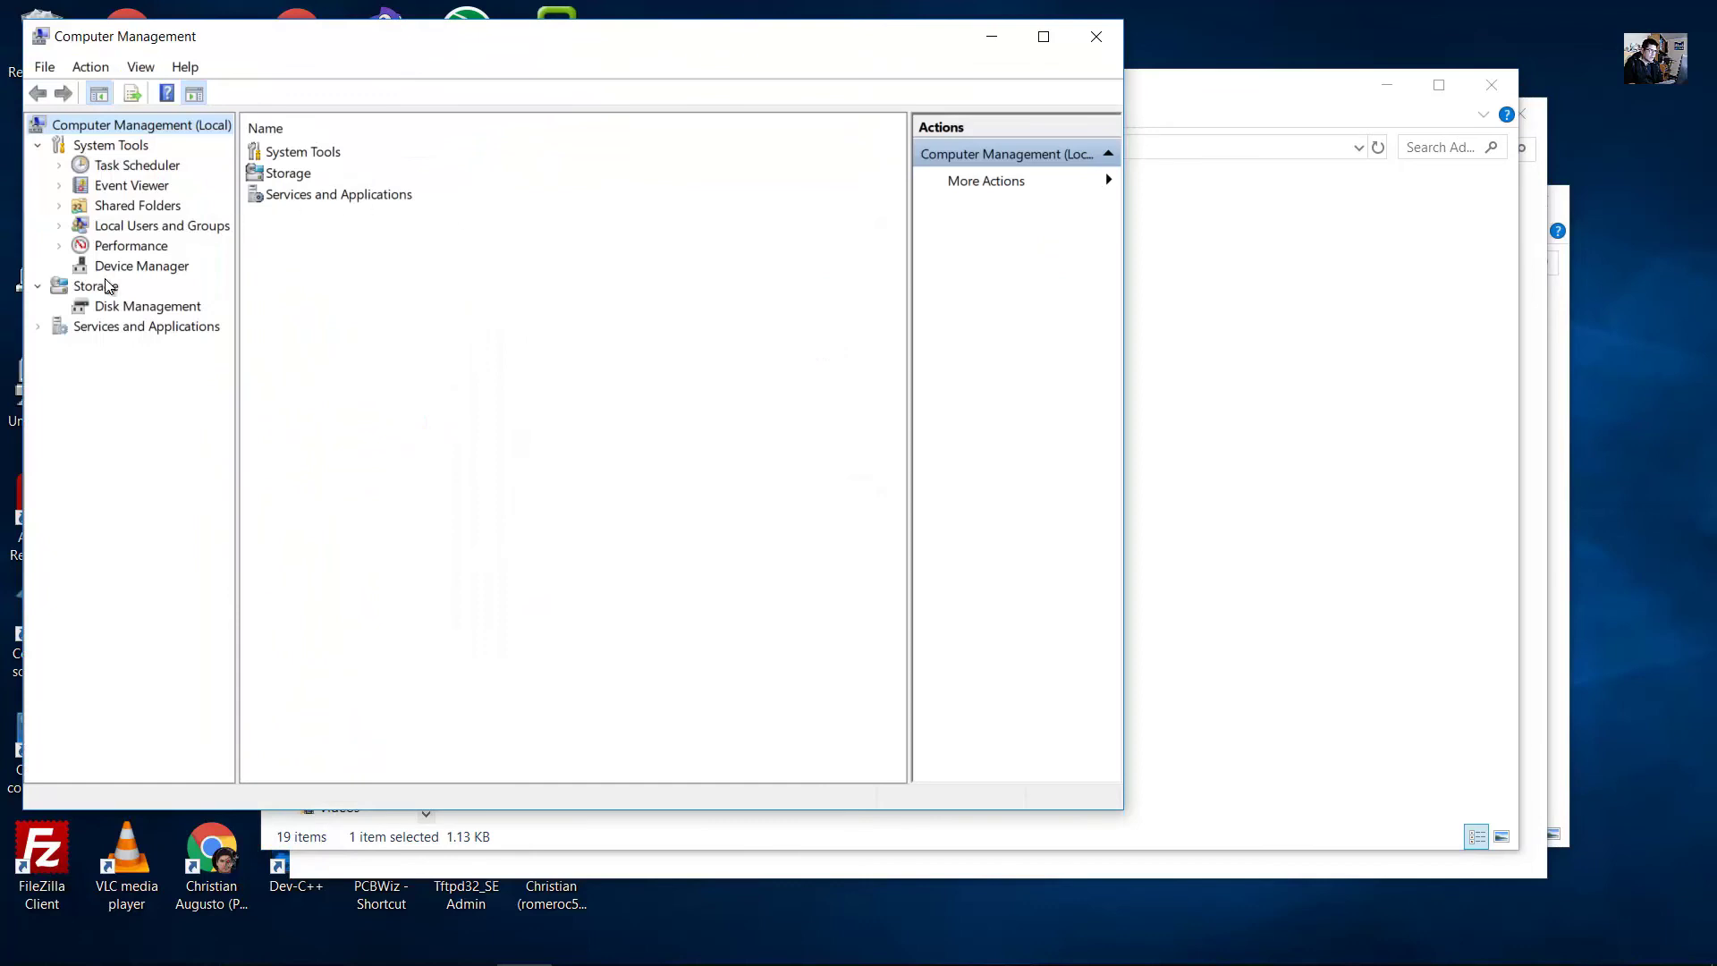
Step: Open the Properties of User1 under Local Users and Groups > Users
{"action": "left_click", "coordinate": [140, 234]}
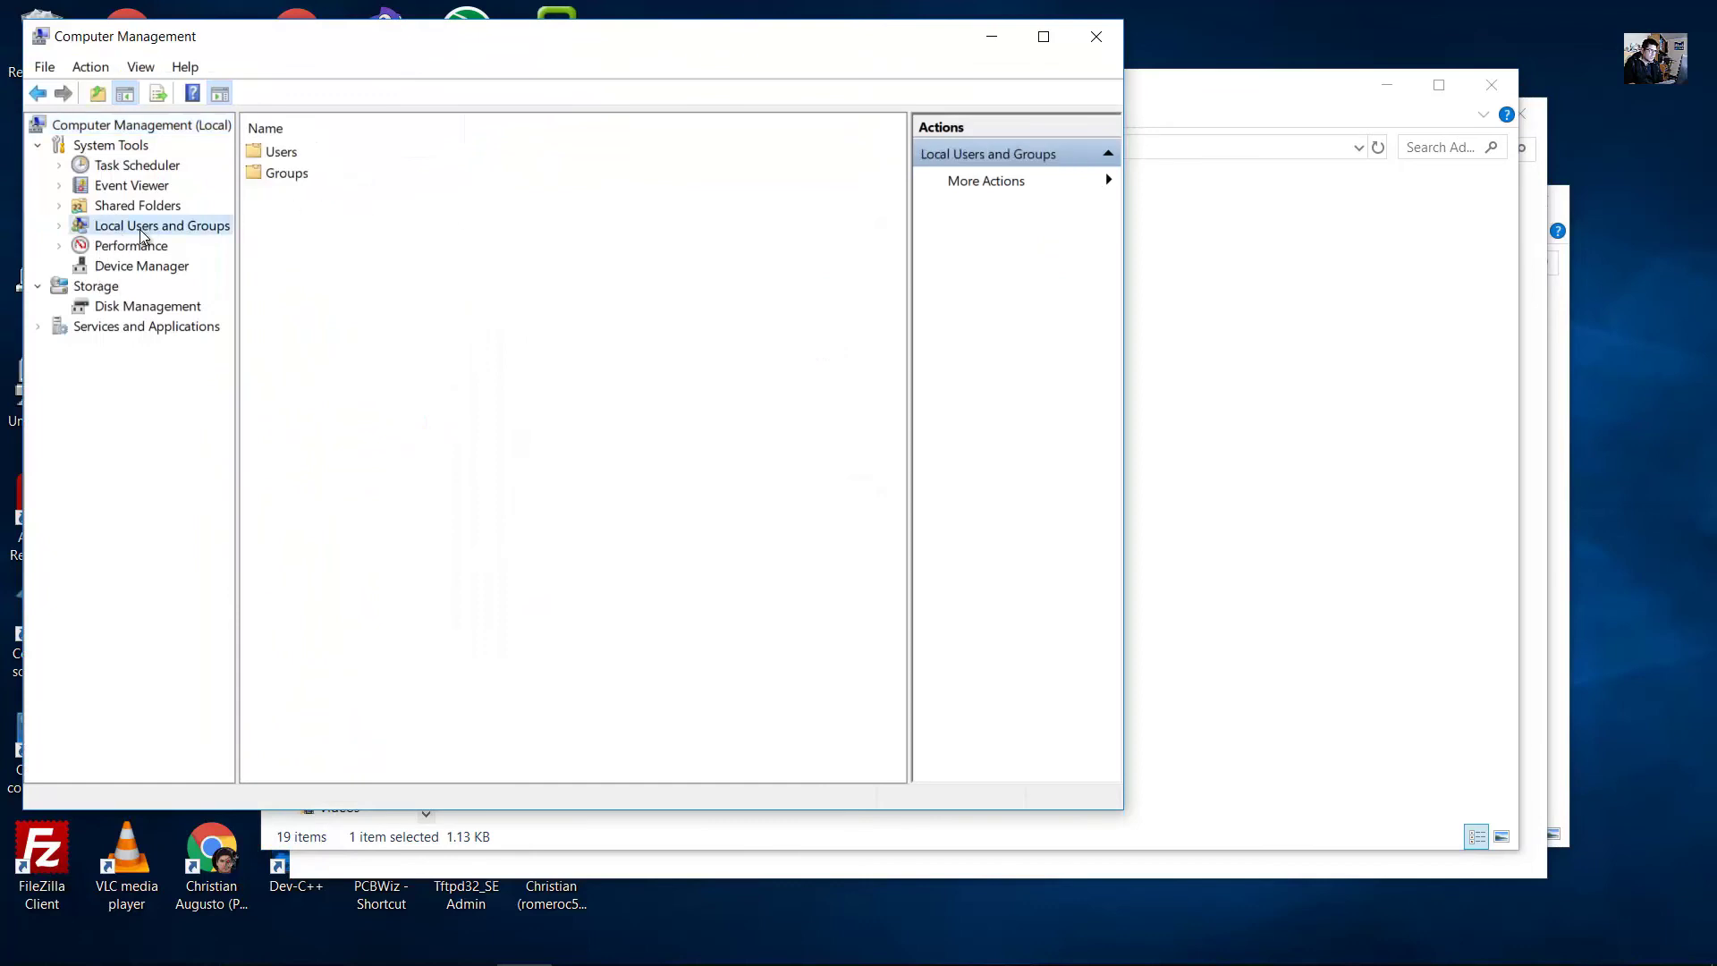
{"action": "left_click", "coordinate": [293, 155]}
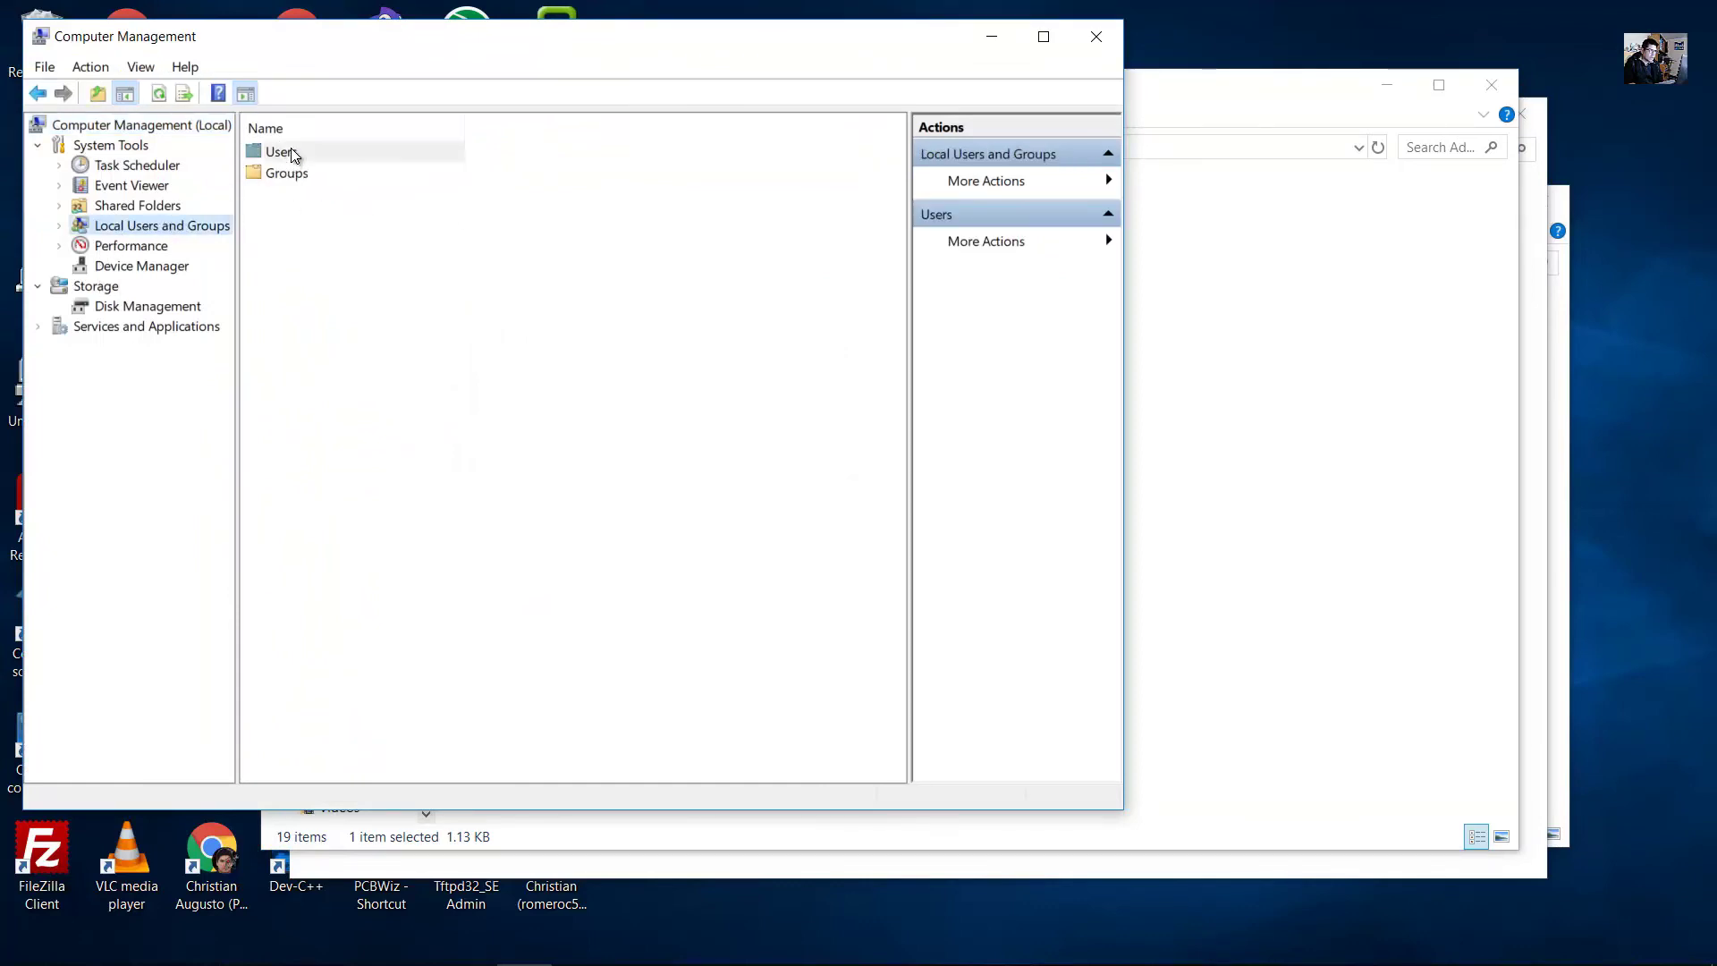
{"action": "double_click", "coordinate": [293, 154]}
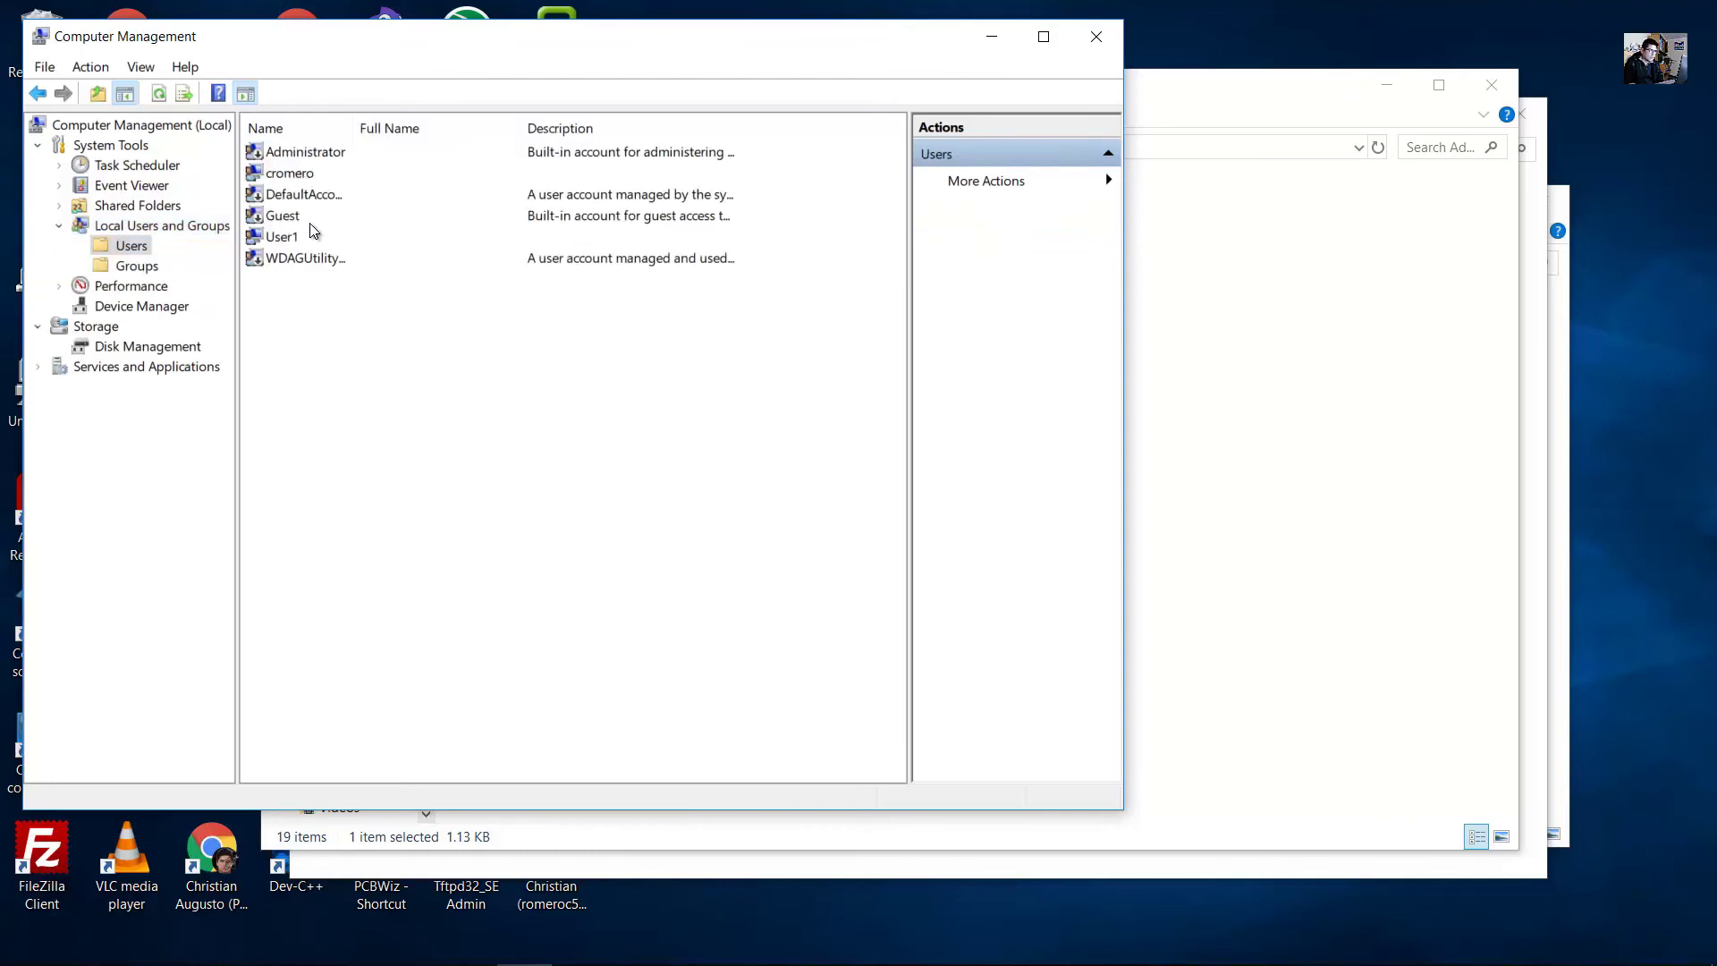
{"action": "left_click", "coordinate": [291, 239]}
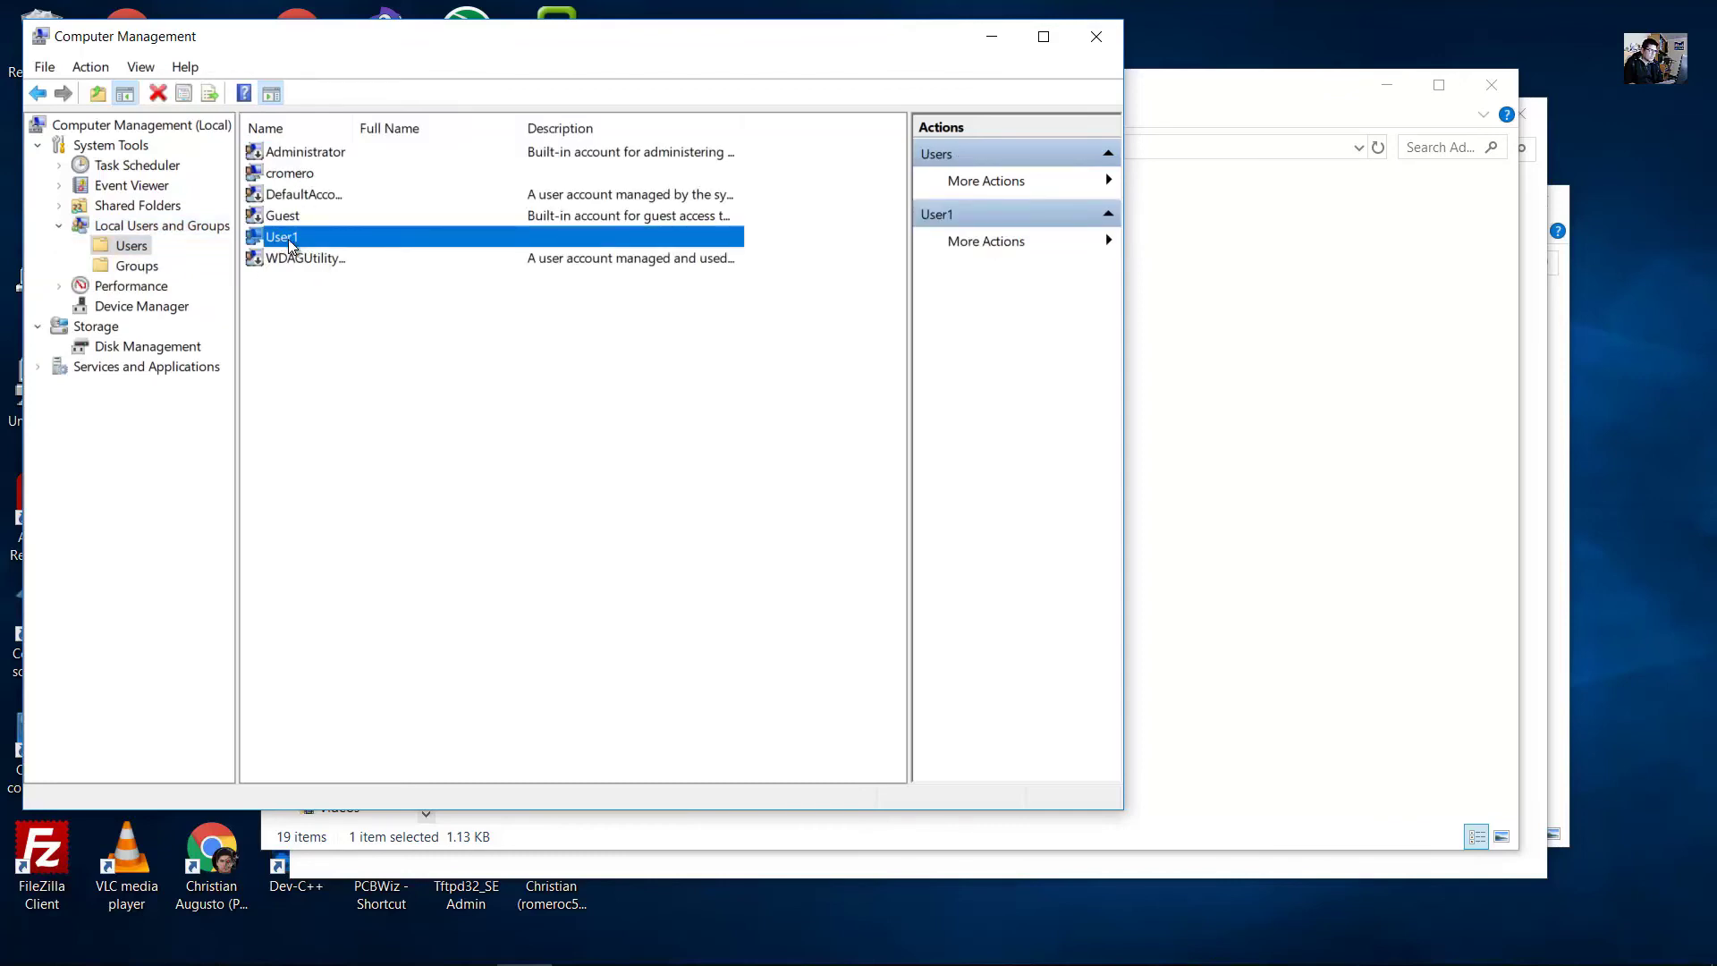
{"action": "right_click", "coordinate": [288, 245]}
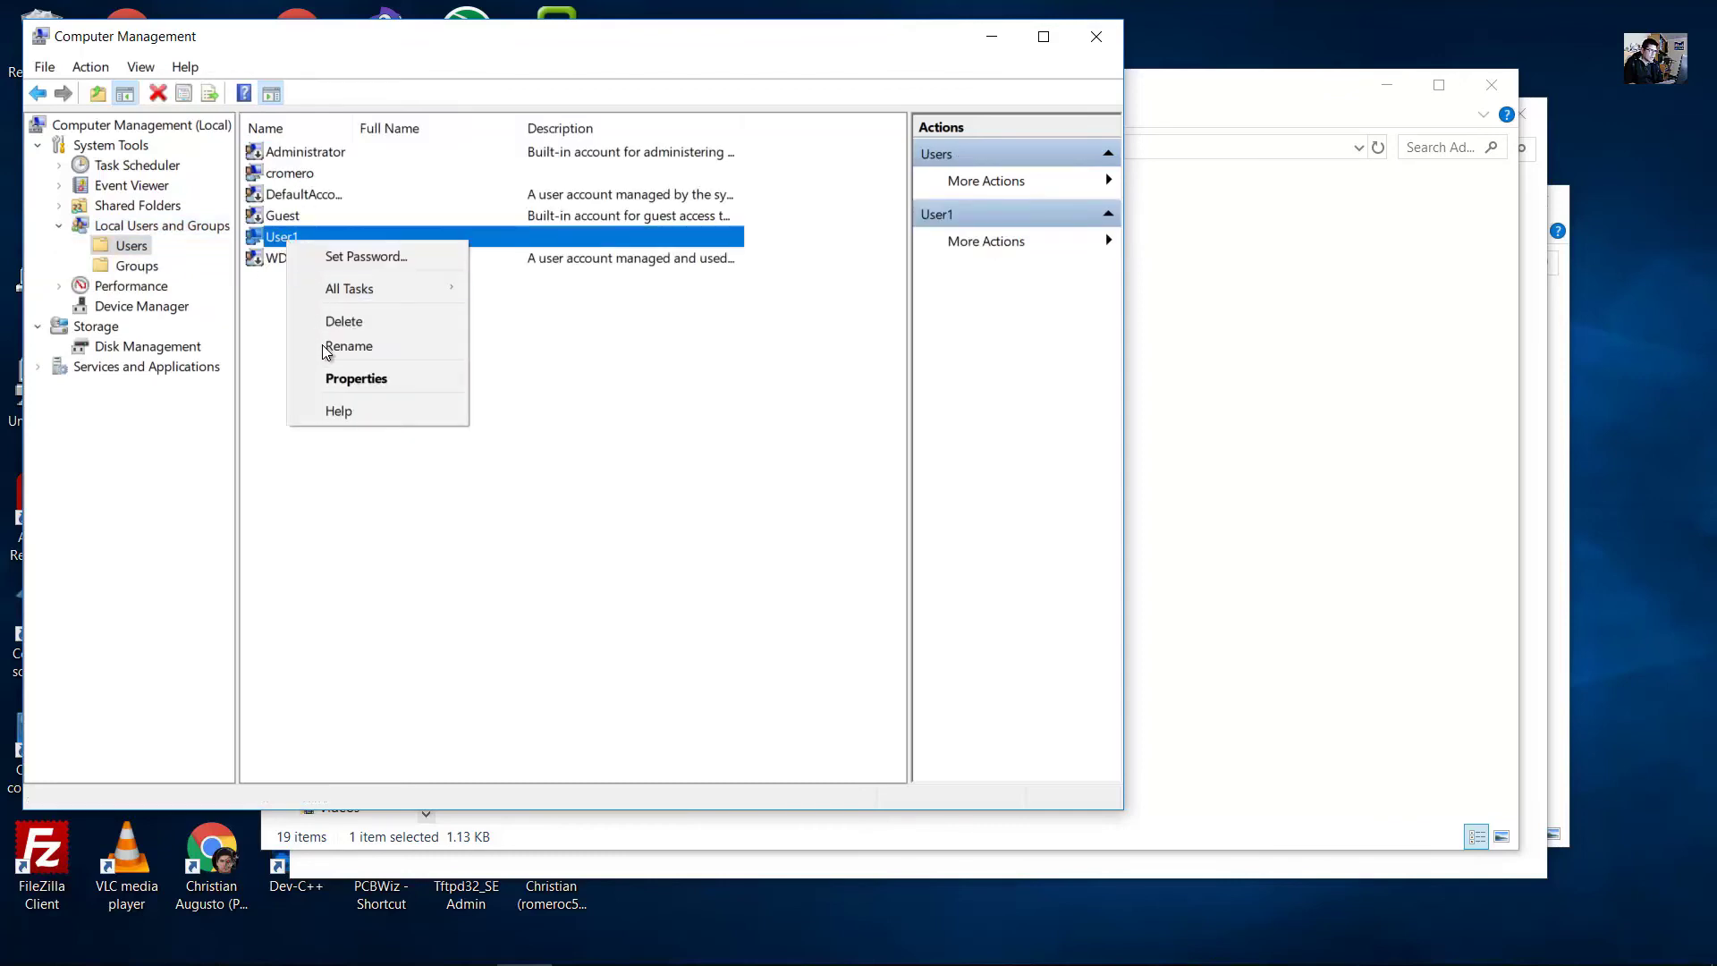
{"action": "left_click", "coordinate": [340, 375]}
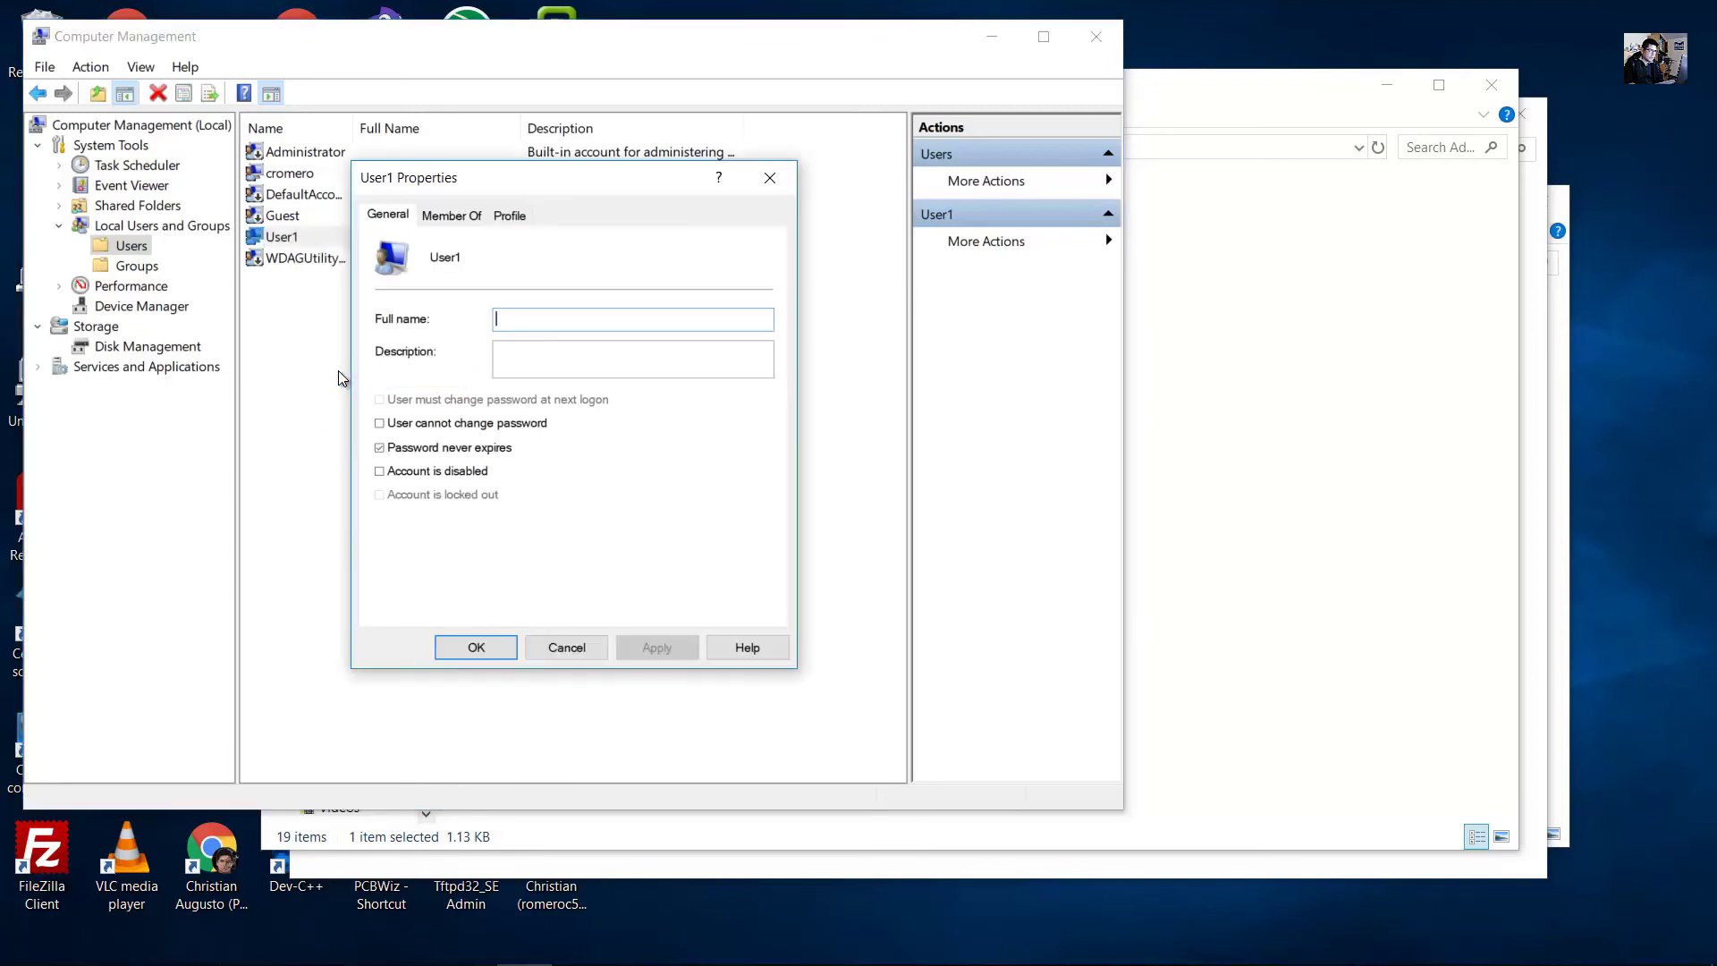
Step: Review User1's Member Of groups (Administrators, Remote Desktop Users, Users), then return to Word
{"action": "left_click", "coordinate": [459, 223]}
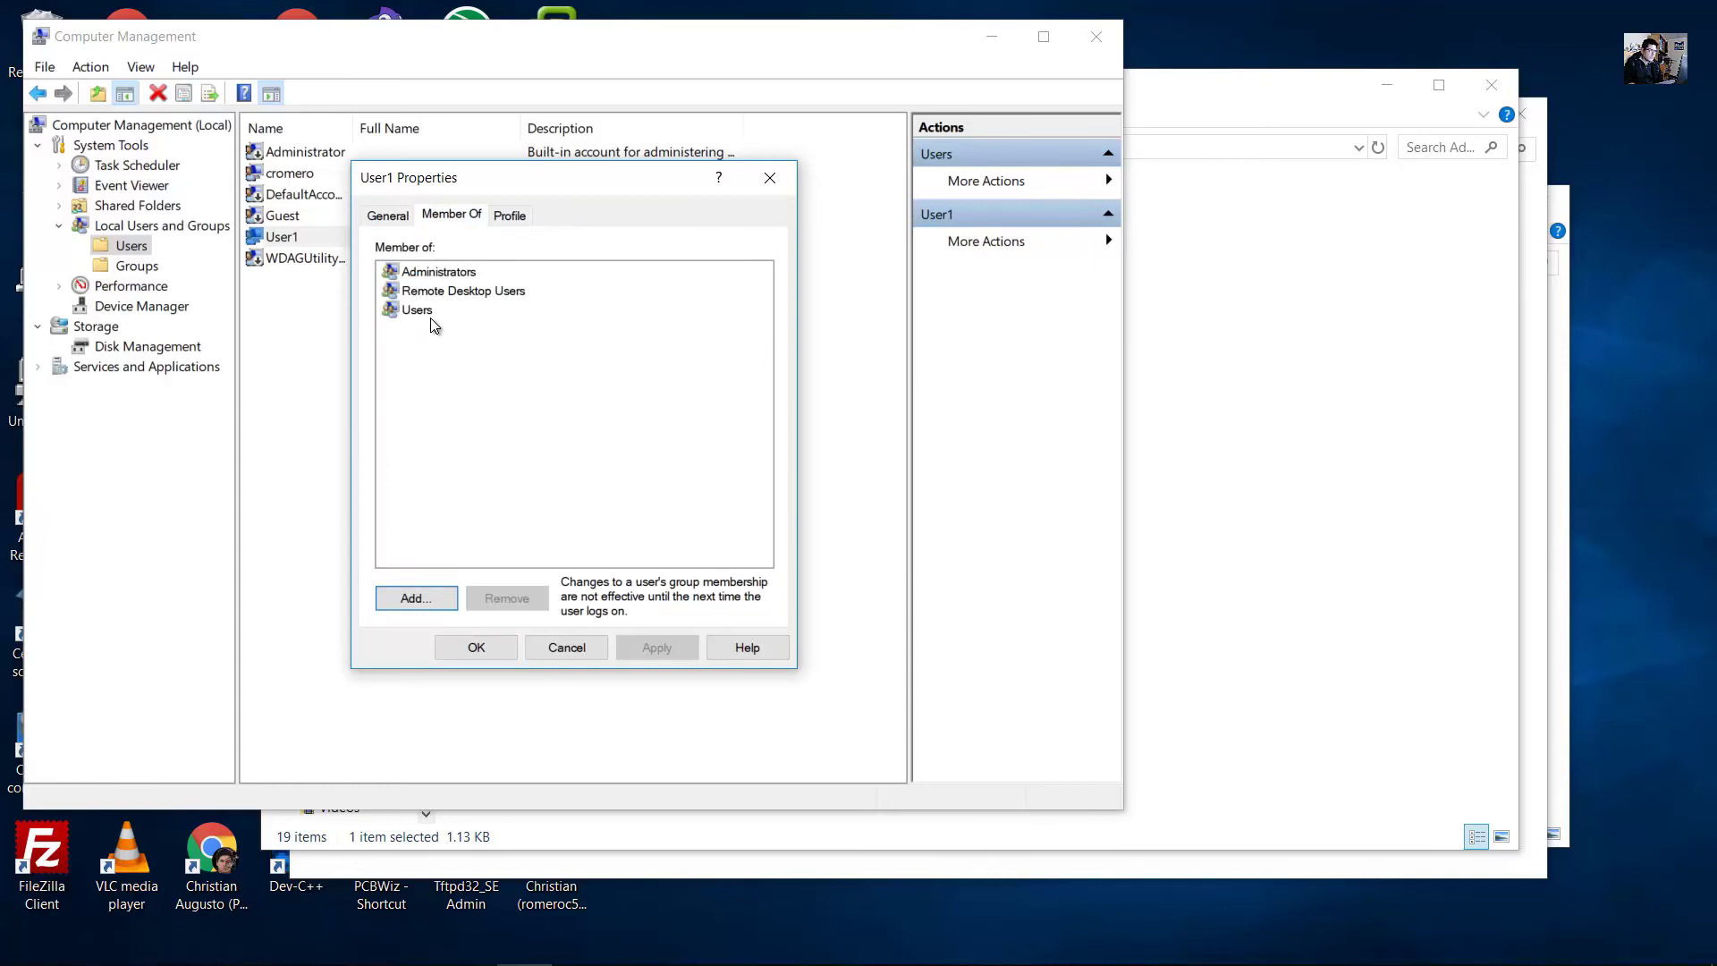
{"action": "left_click", "coordinate": [443, 272]}
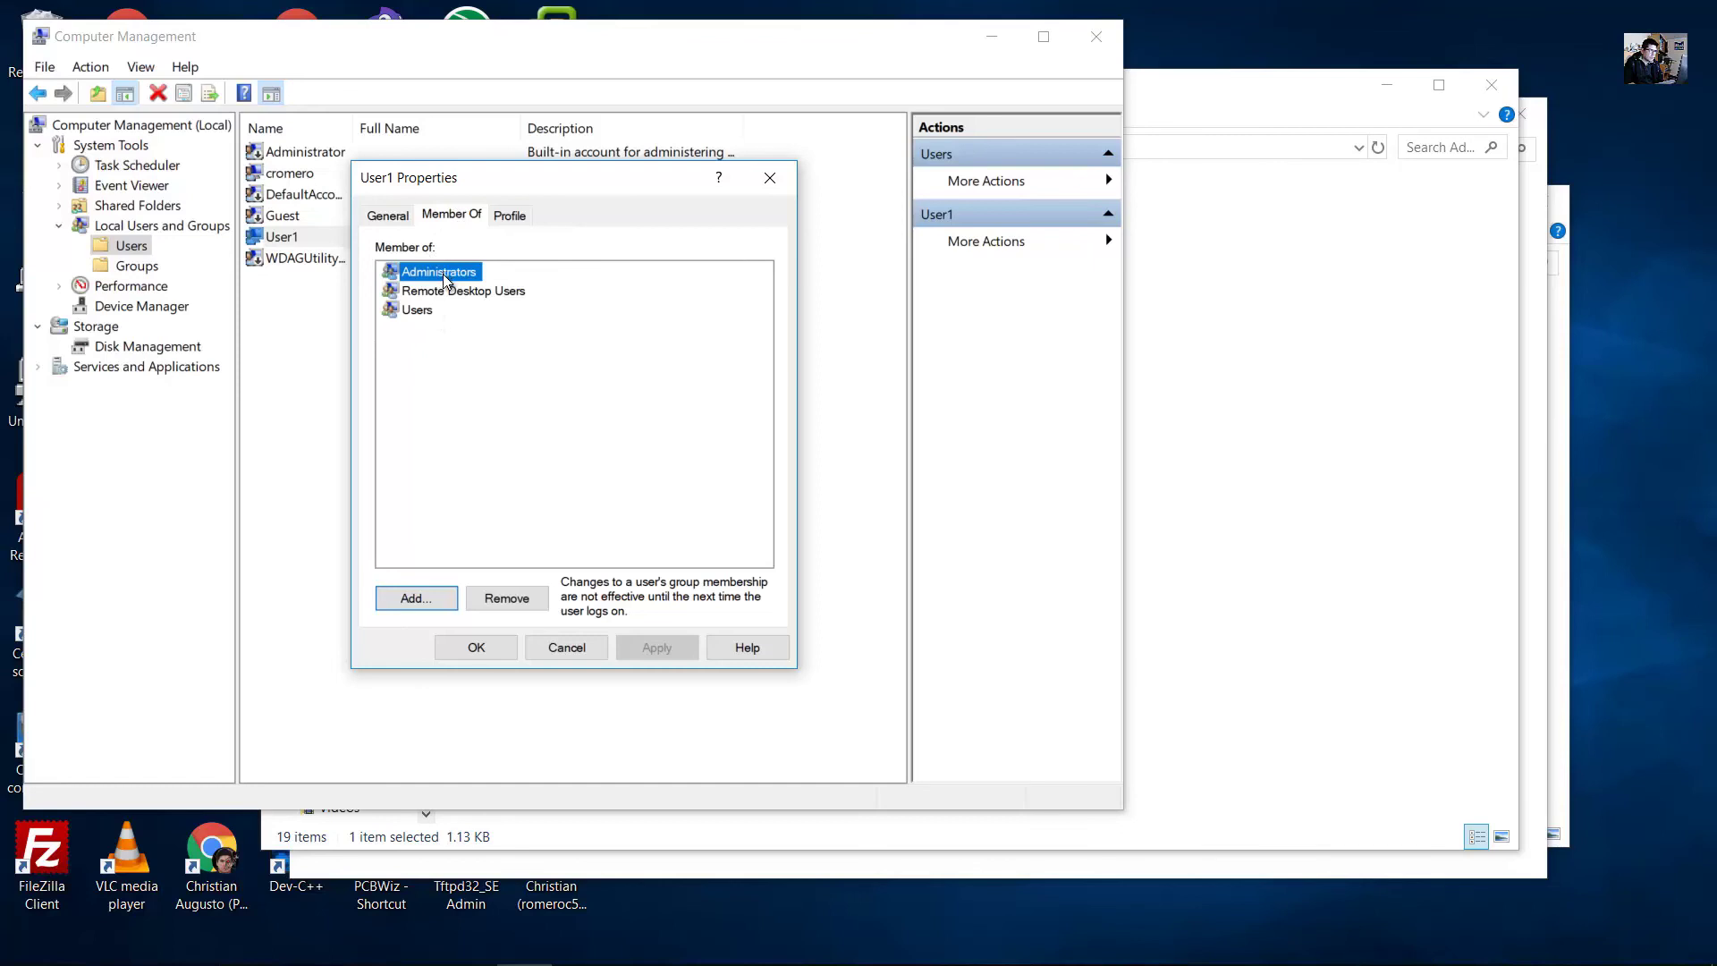
{"action": "left_click", "coordinate": [419, 310]}
{"action": "left_click", "coordinate": [436, 273]}
{"action": "left_click", "coordinate": [468, 948]}
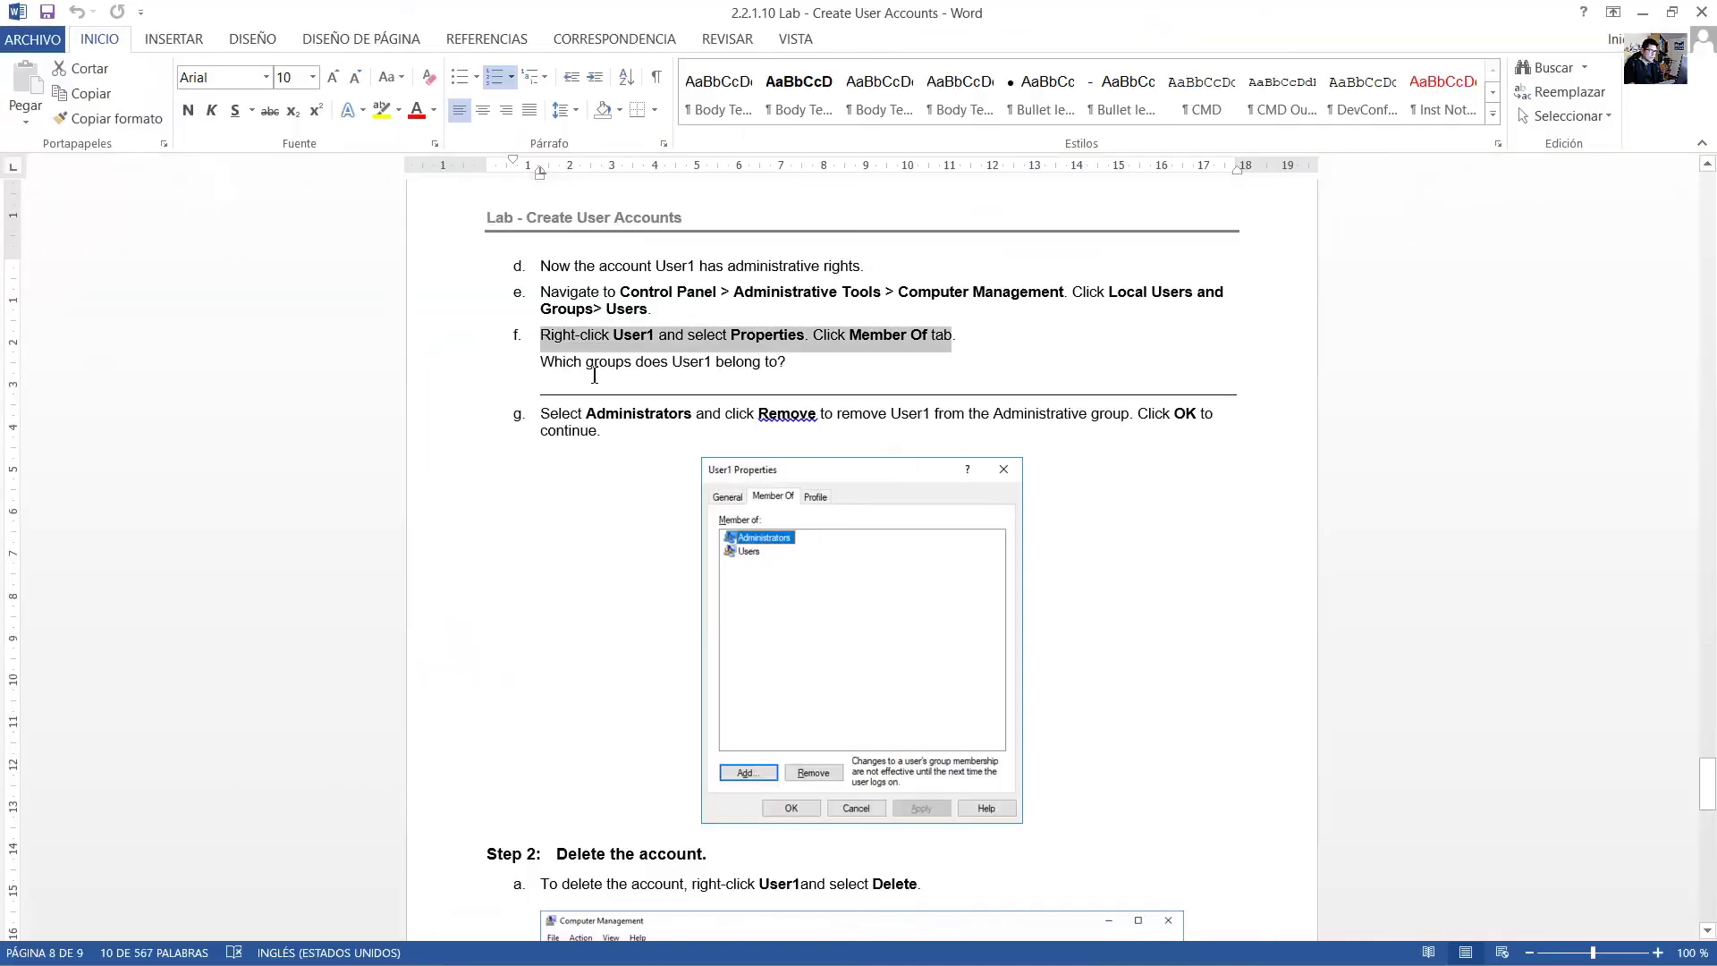
Step: Highlight the question about User1's groups and place the caret on its answer line
{"action": "left_click", "coordinate": [543, 365]}
{"action": "left_click_drag", "start_coordinate": [563, 371], "coordinate": [1019, 392]}
{"action": "left_click", "coordinate": [632, 386]}
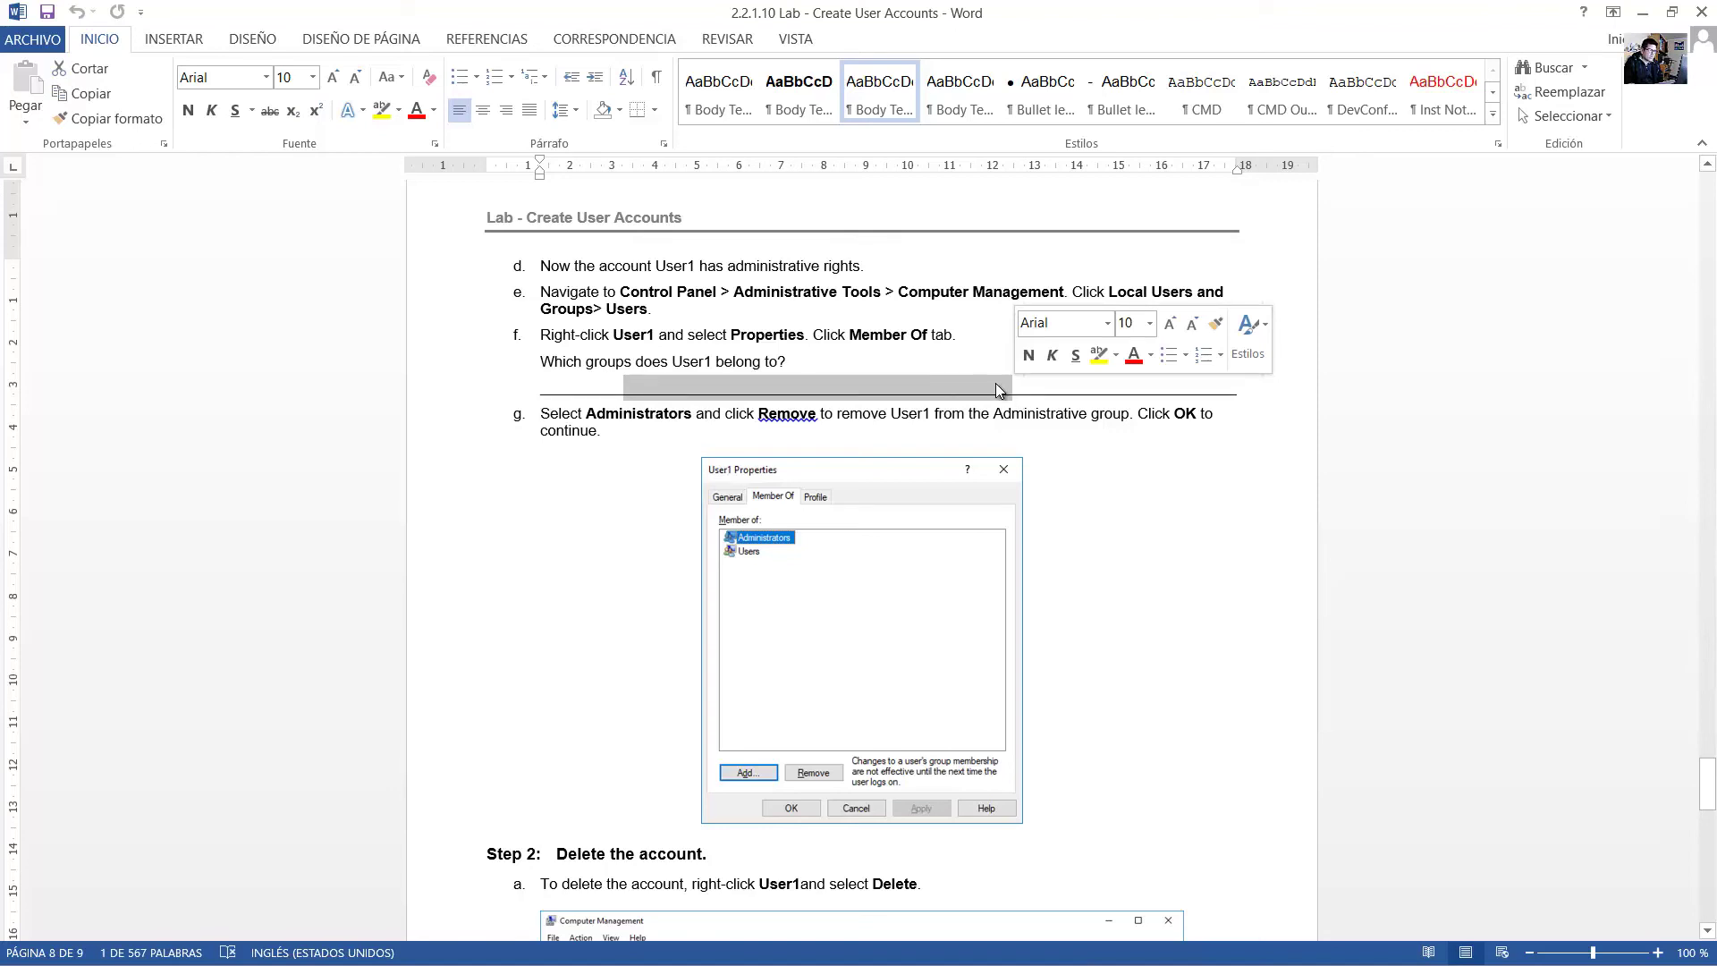
Step: Scroll to Step 2 and mark its line a deletion and line b confirmation instructions
{"action": "mouse_move", "coordinate": [1096, 31]}
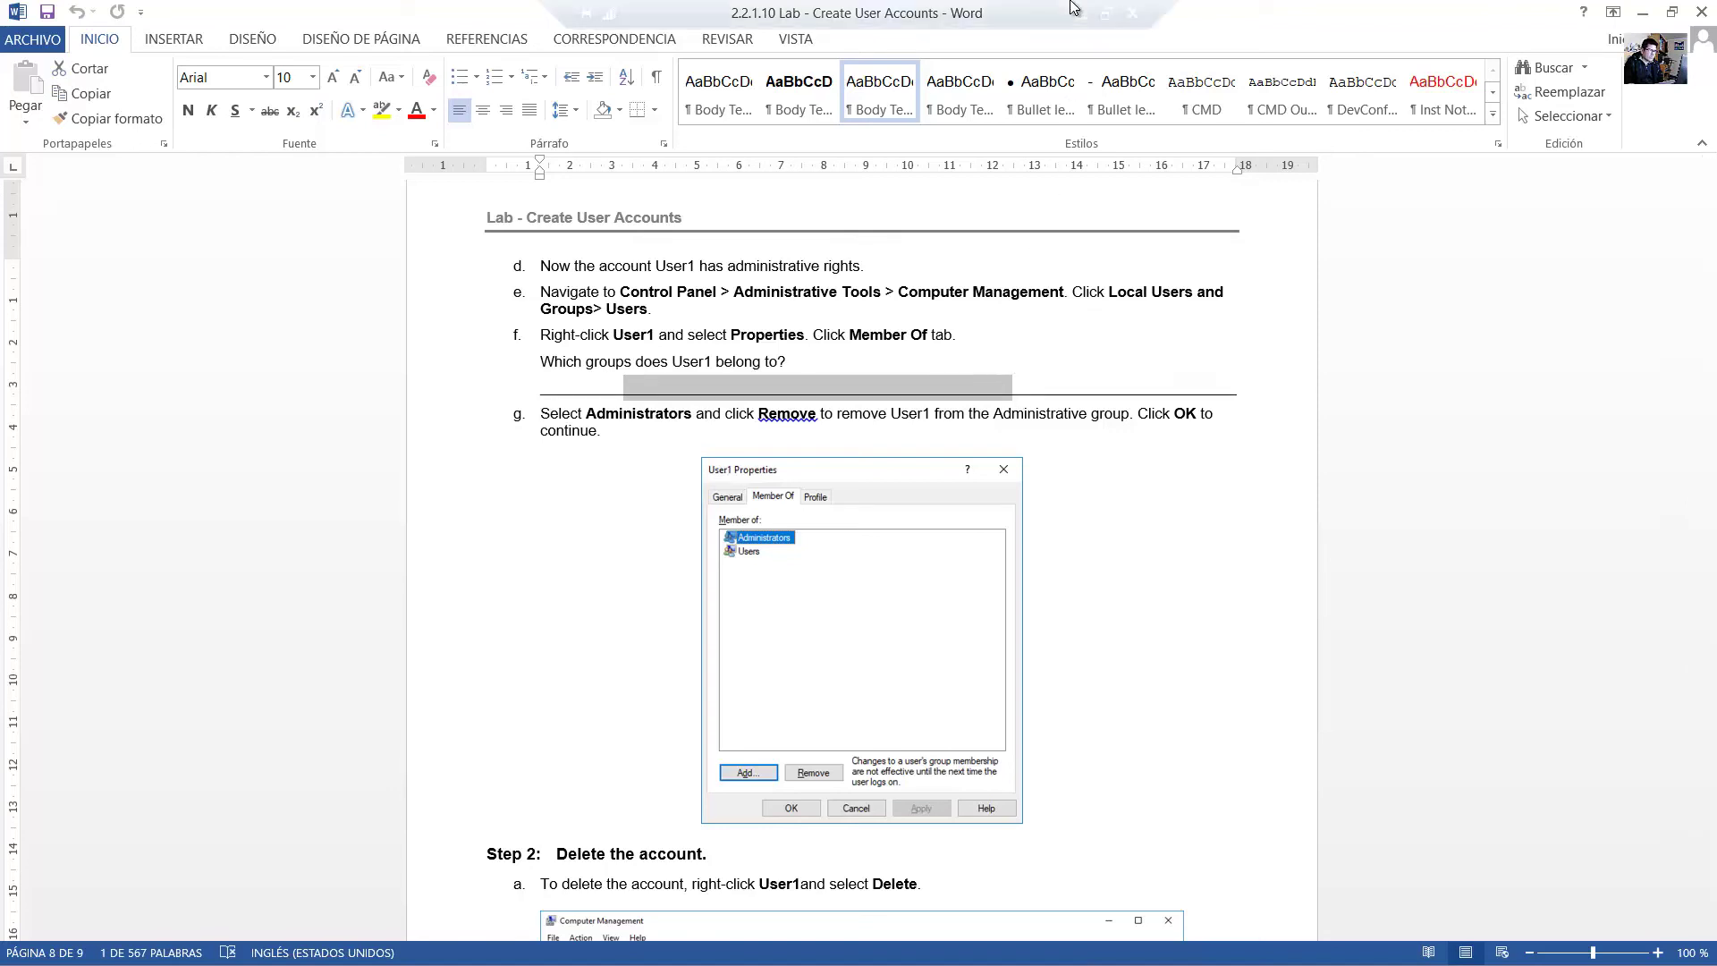
{"action": "scroll", "coordinate": [626, 268], "scroll_direction": "down", "scroll_amount": 12}
{"action": "left_click_drag", "start_coordinate": [557, 210], "coordinate": [671, 203]}
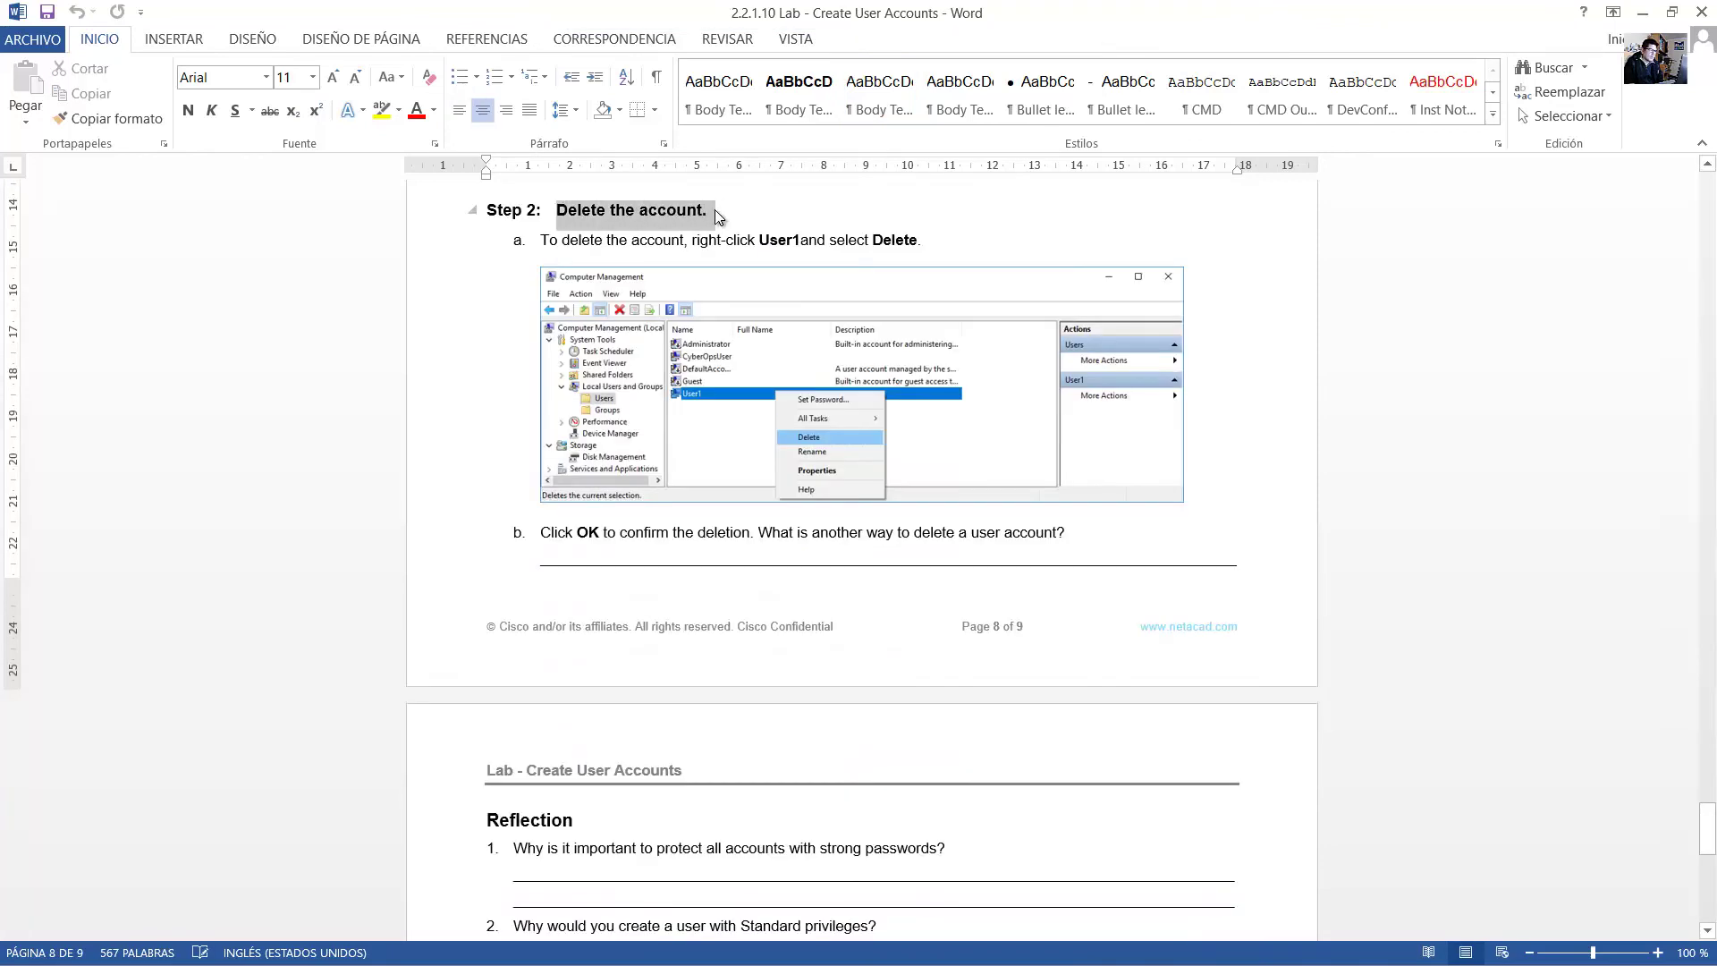
{"action": "left_click", "coordinate": [573, 241]}
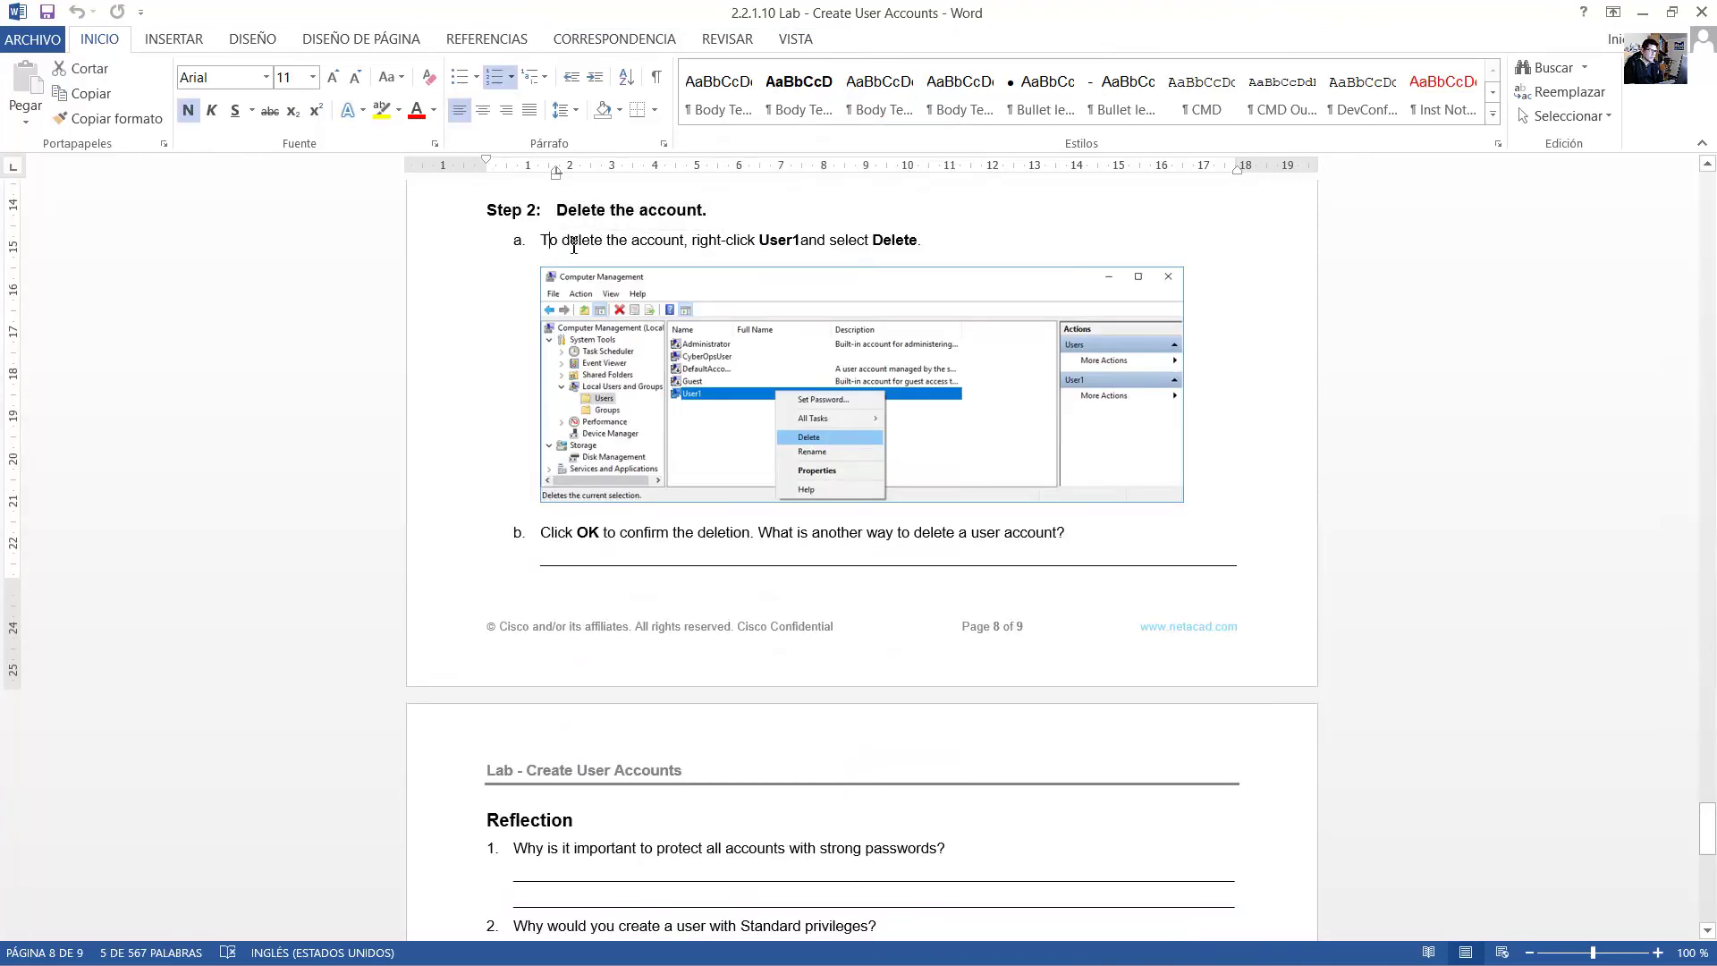
{"action": "left_click_drag", "start_coordinate": [574, 243], "coordinate": [915, 242]}
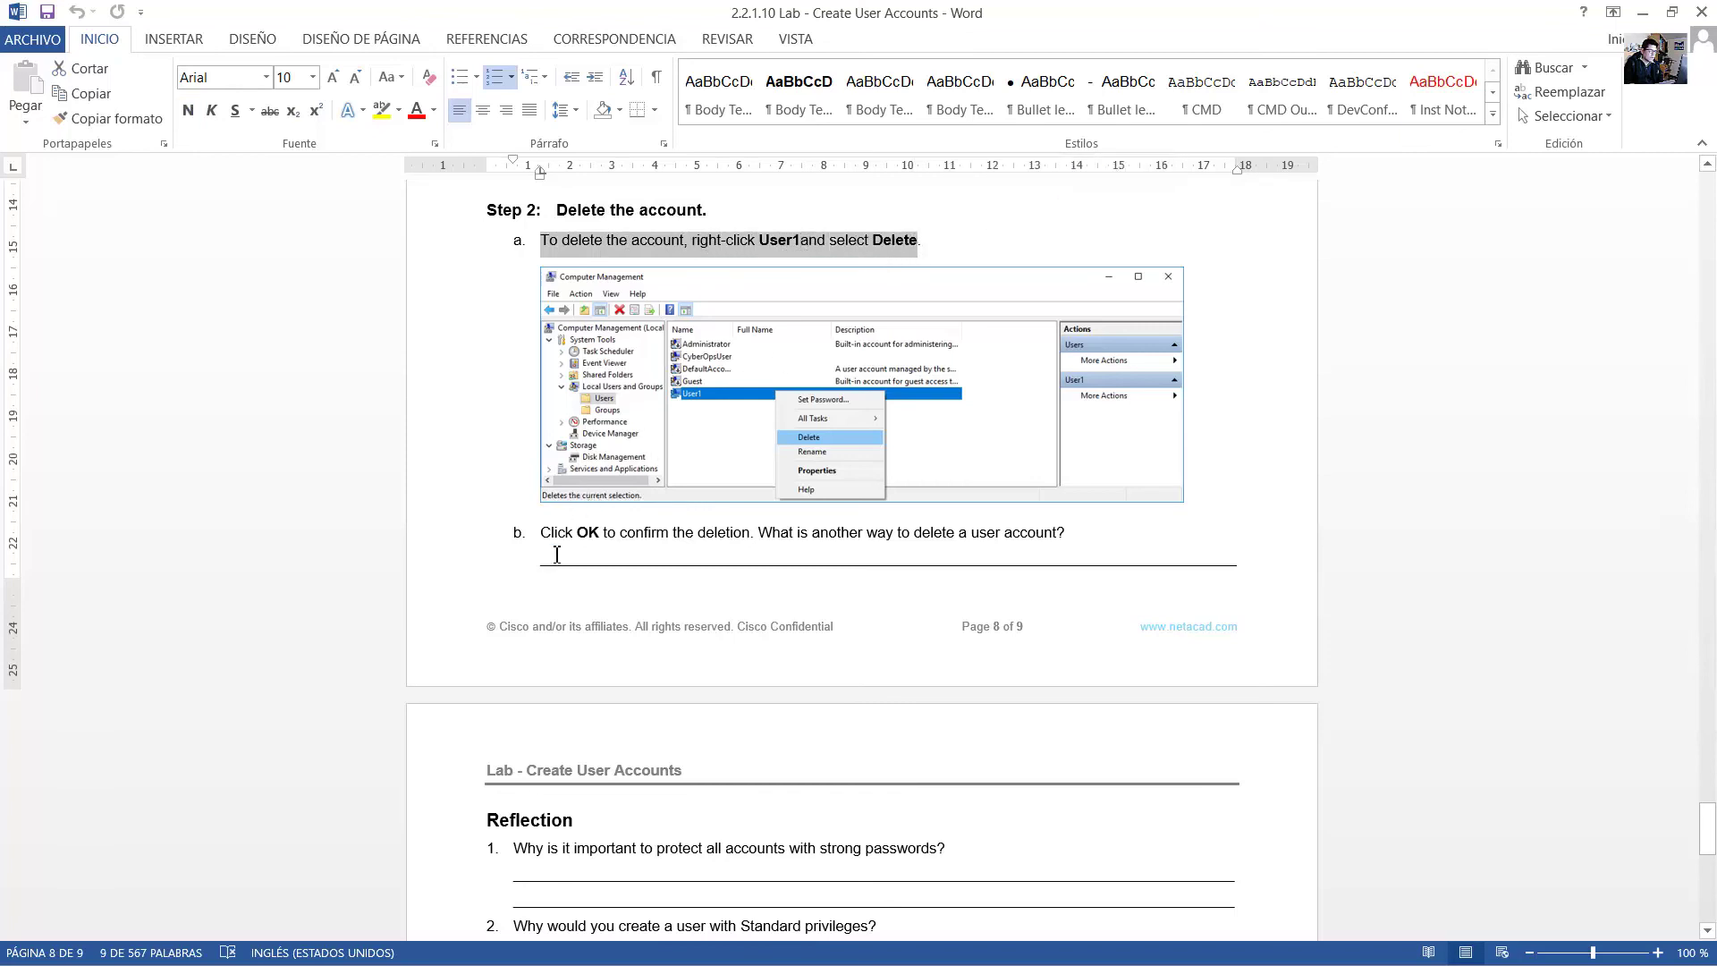
{"action": "left_click_drag", "start_coordinate": [574, 534], "coordinate": [1072, 530]}
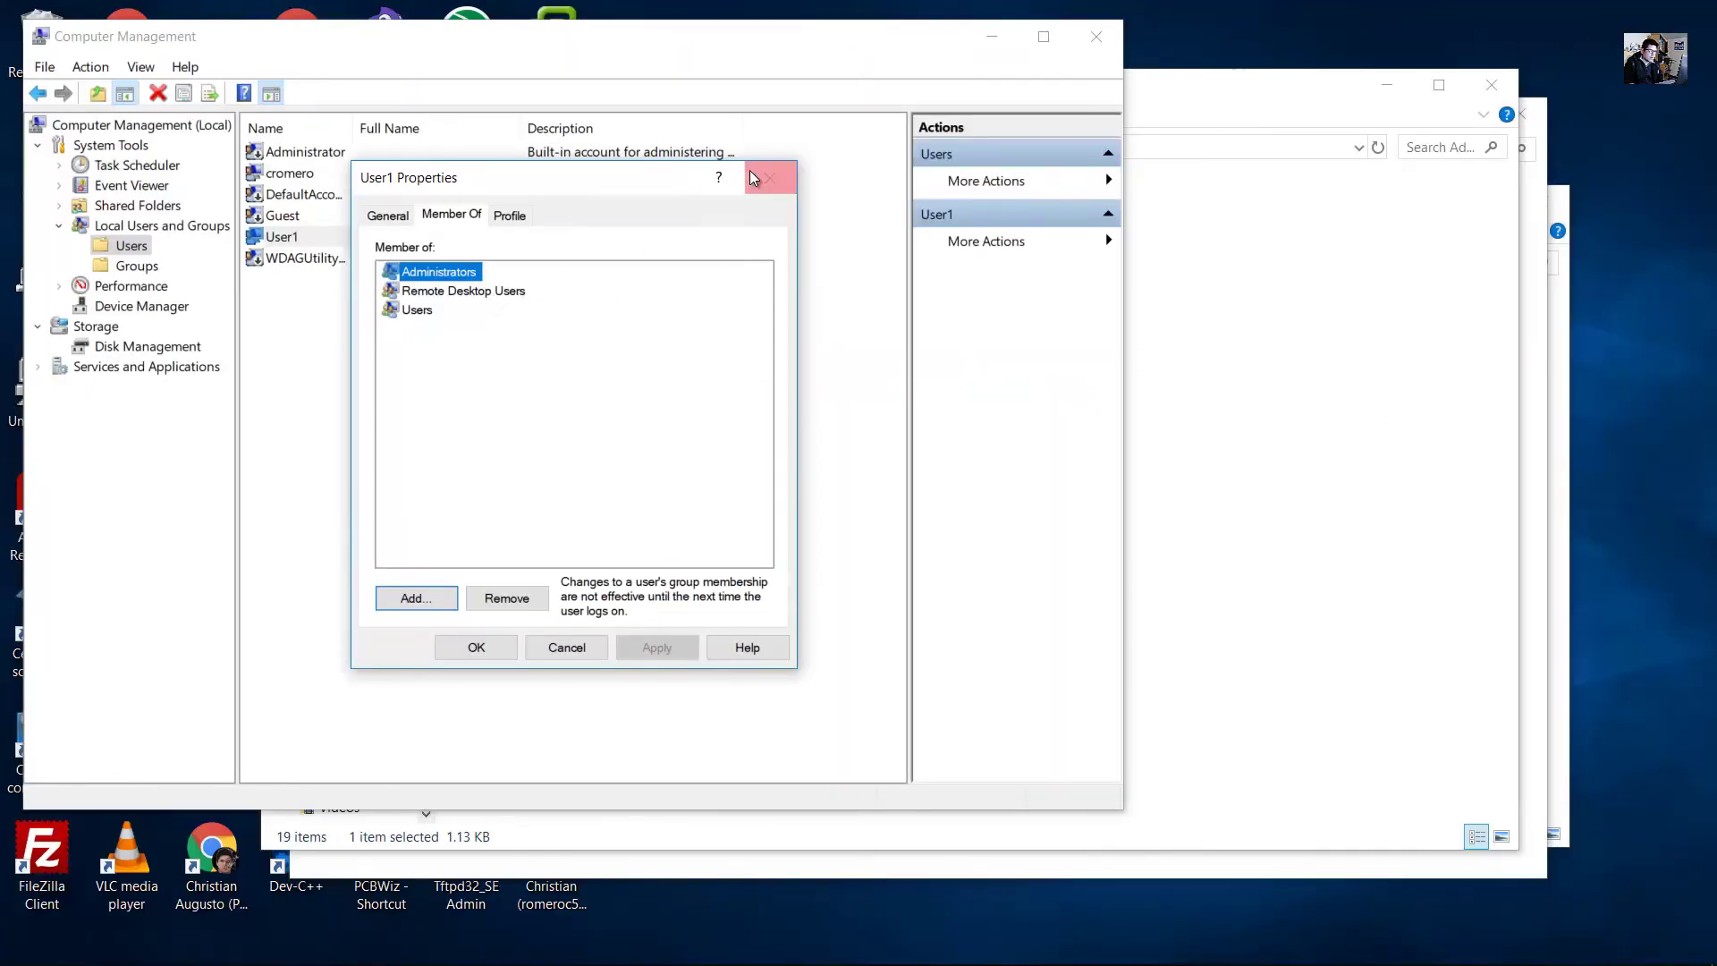
Step: Close User1 Properties, start deleting User1 but choose No, and close Computer Management
{"action": "left_click", "coordinate": [771, 178]}
{"action": "right_click", "coordinate": [287, 238]}
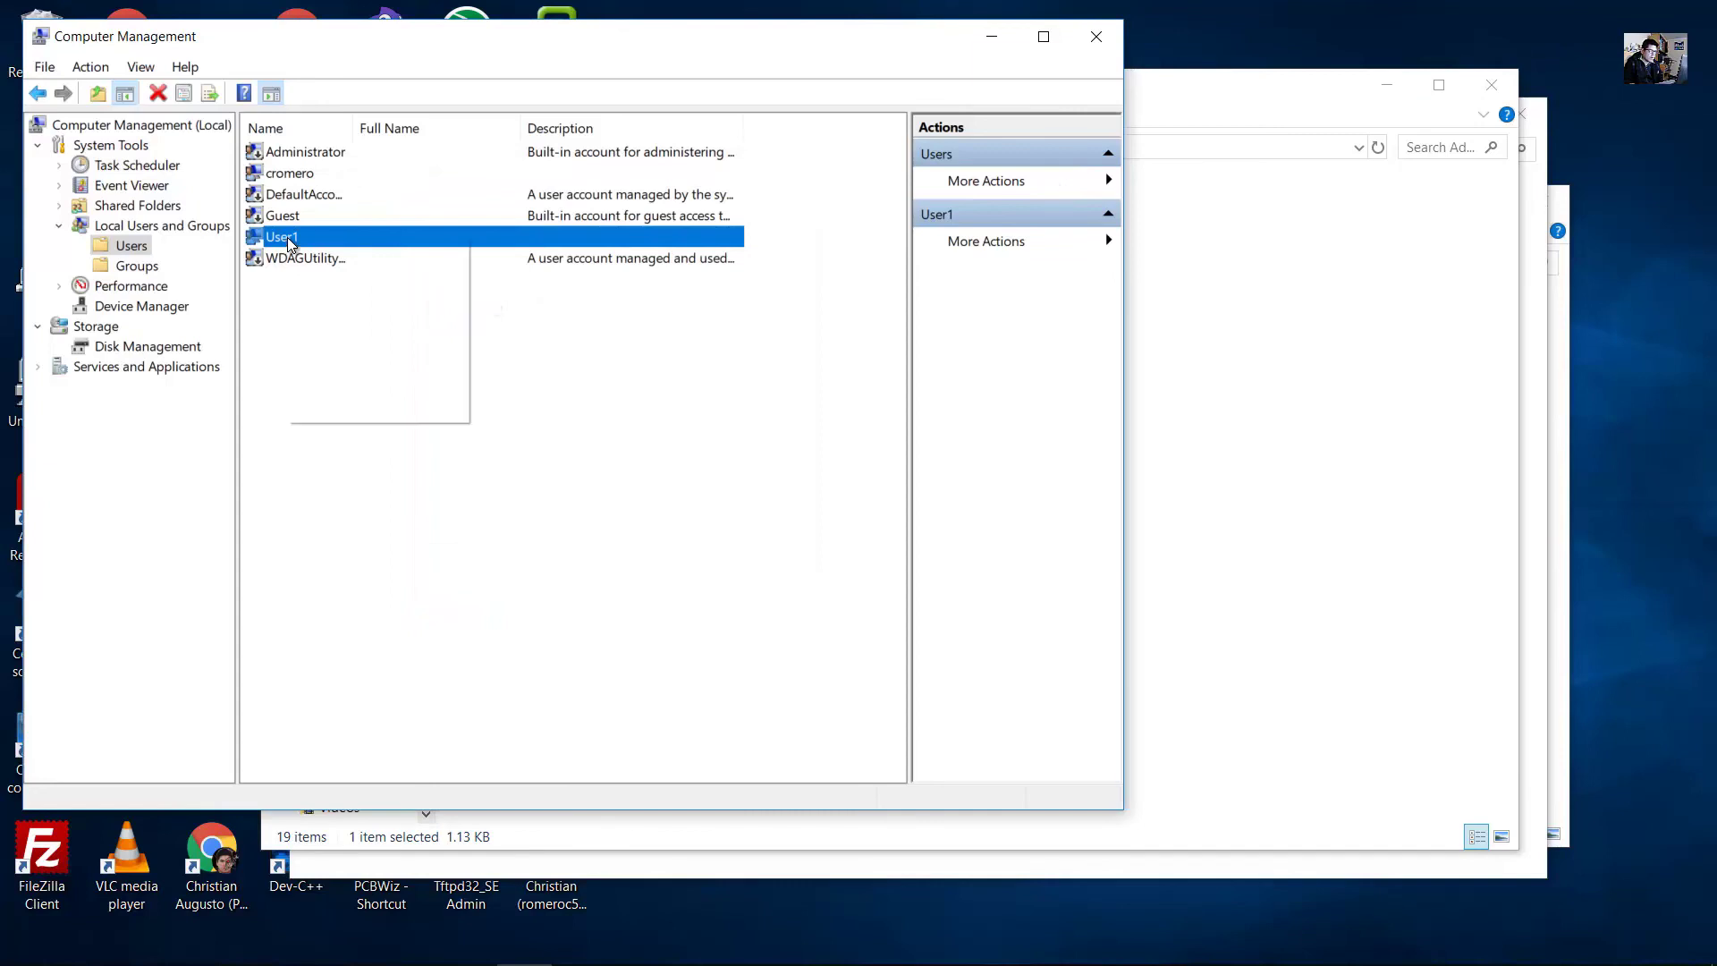
{"action": "left_click", "coordinate": [349, 320]}
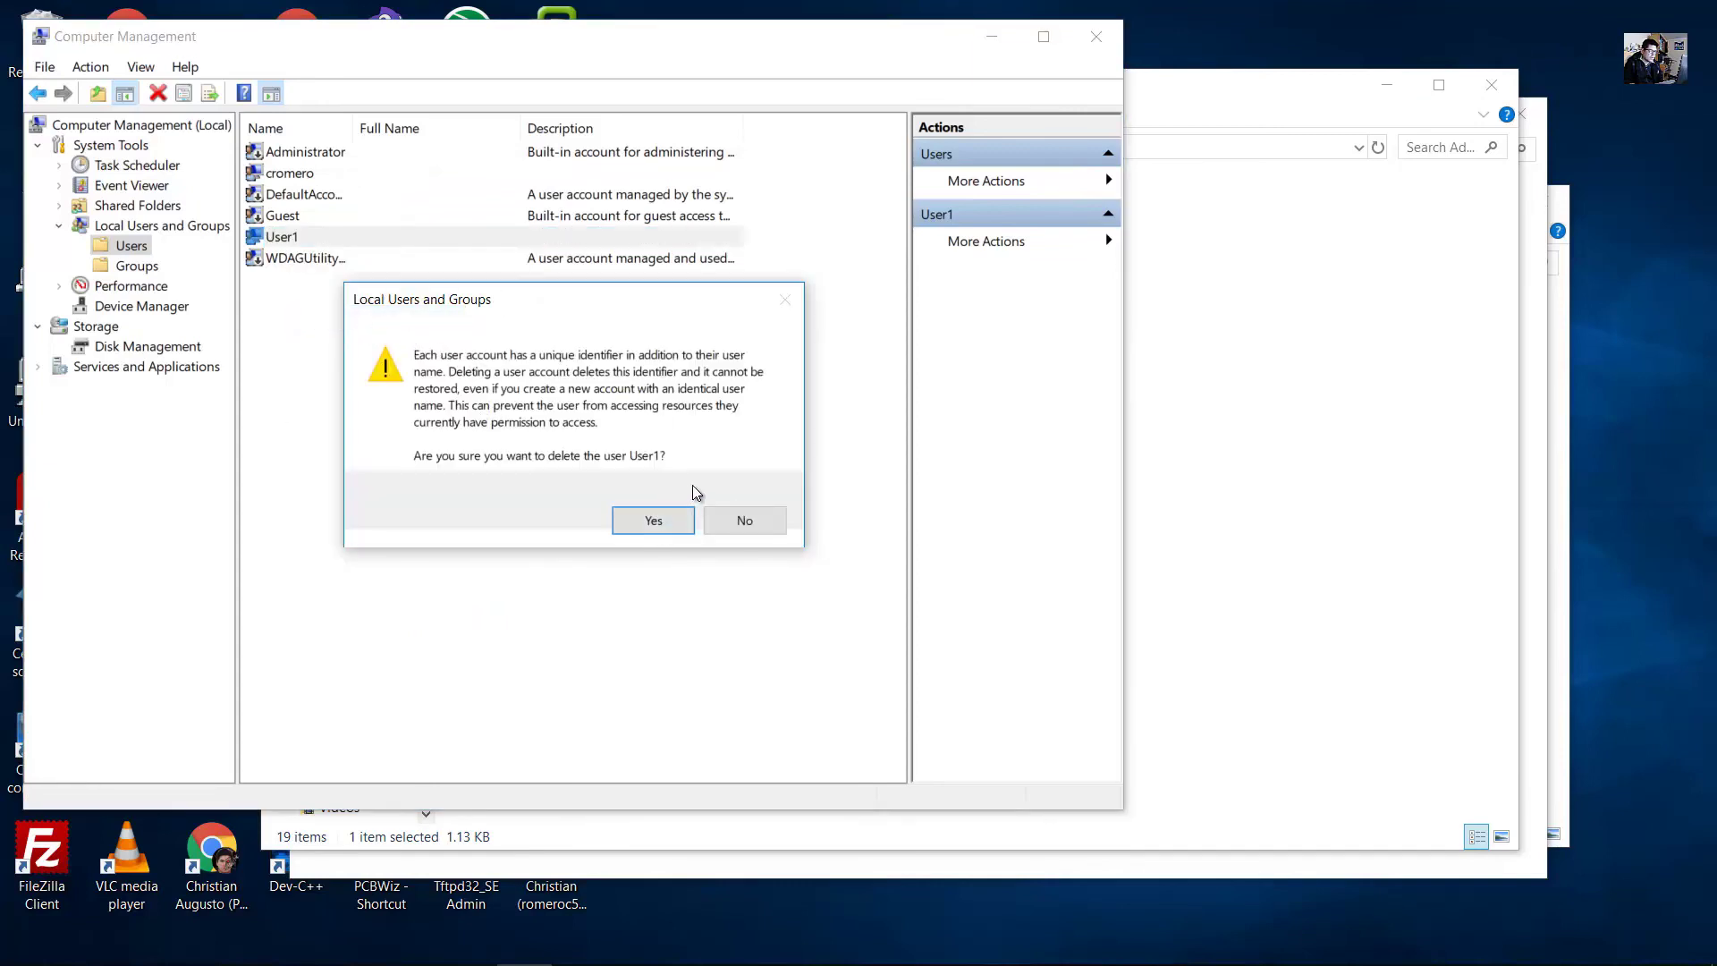
{"action": "left_click", "coordinate": [745, 521]}
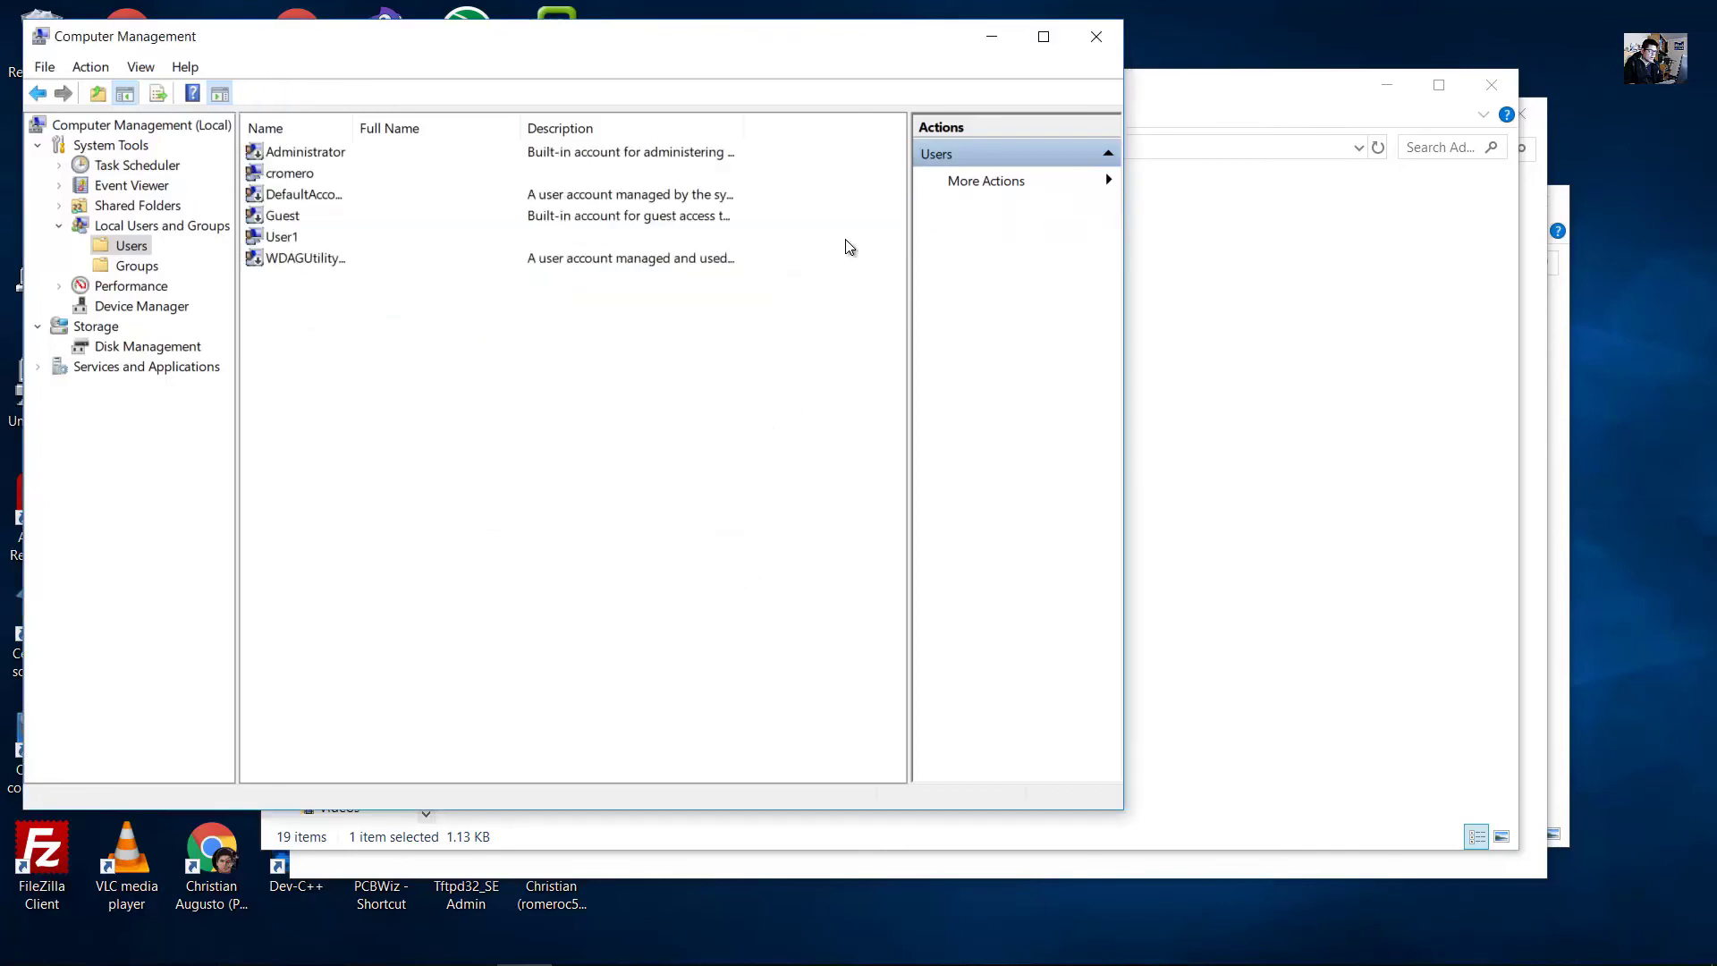
{"action": "left_click", "coordinate": [1095, 34]}
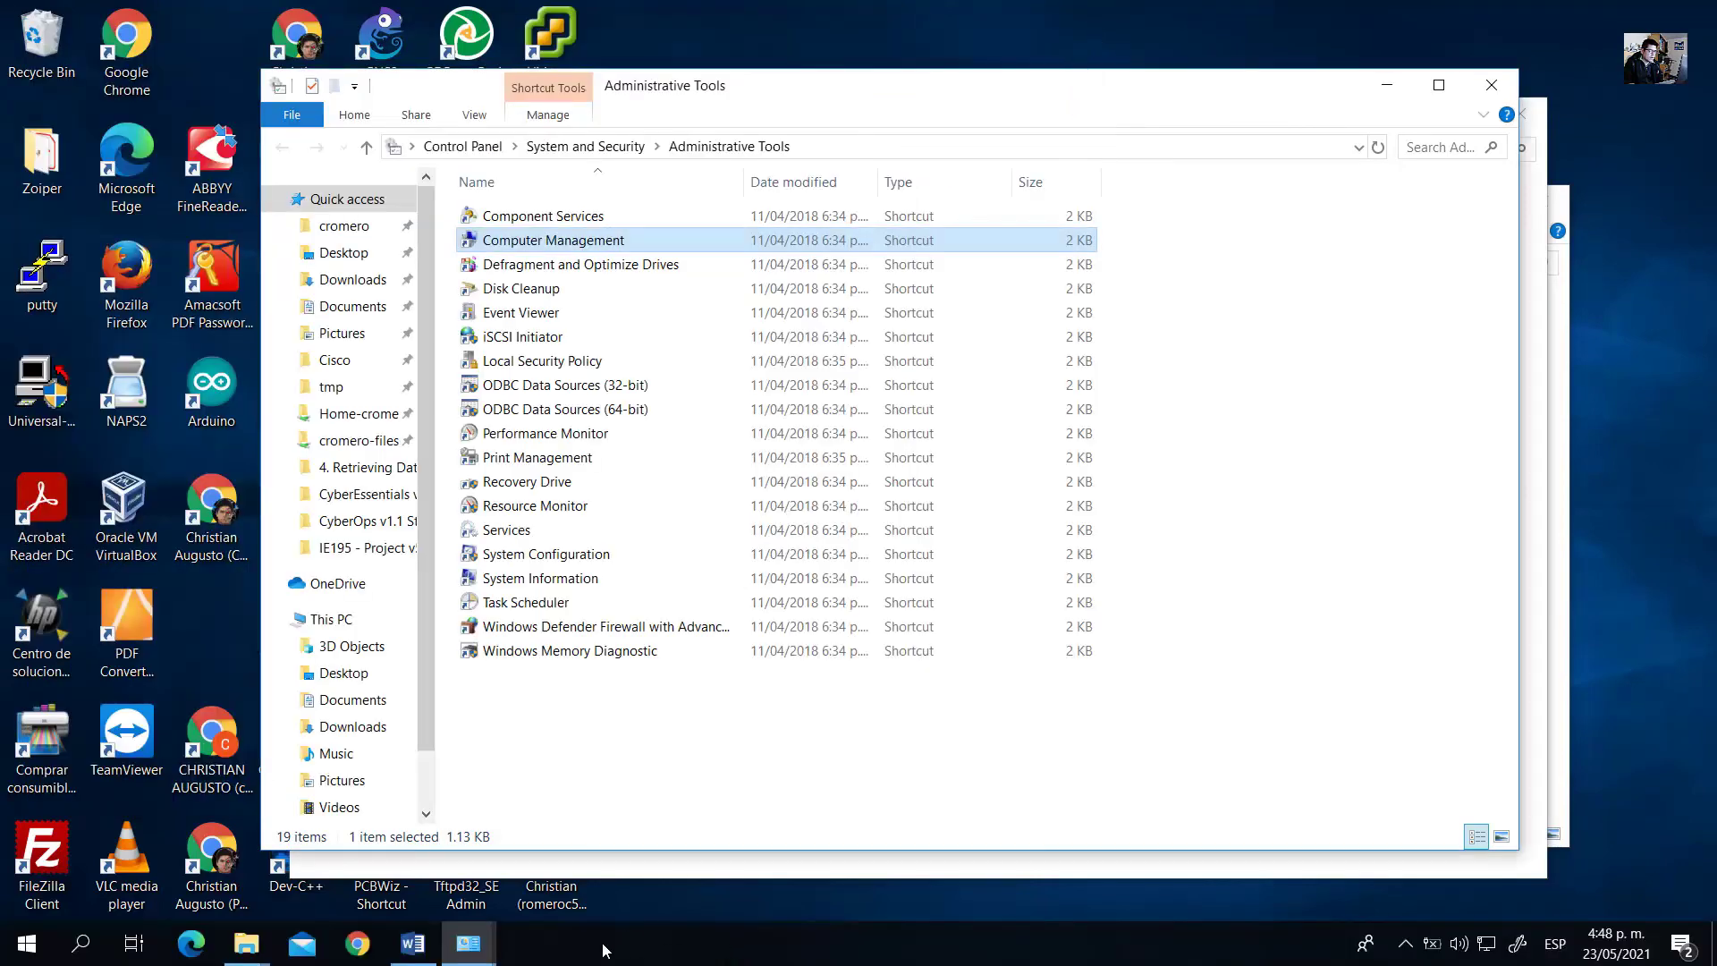
Step: Mark the lab's question about another deletion method, then return to Administrative Tools
{"action": "left_click", "coordinate": [467, 948]}
{"action": "left_click_drag", "start_coordinate": [757, 533], "coordinate": [1070, 530]}
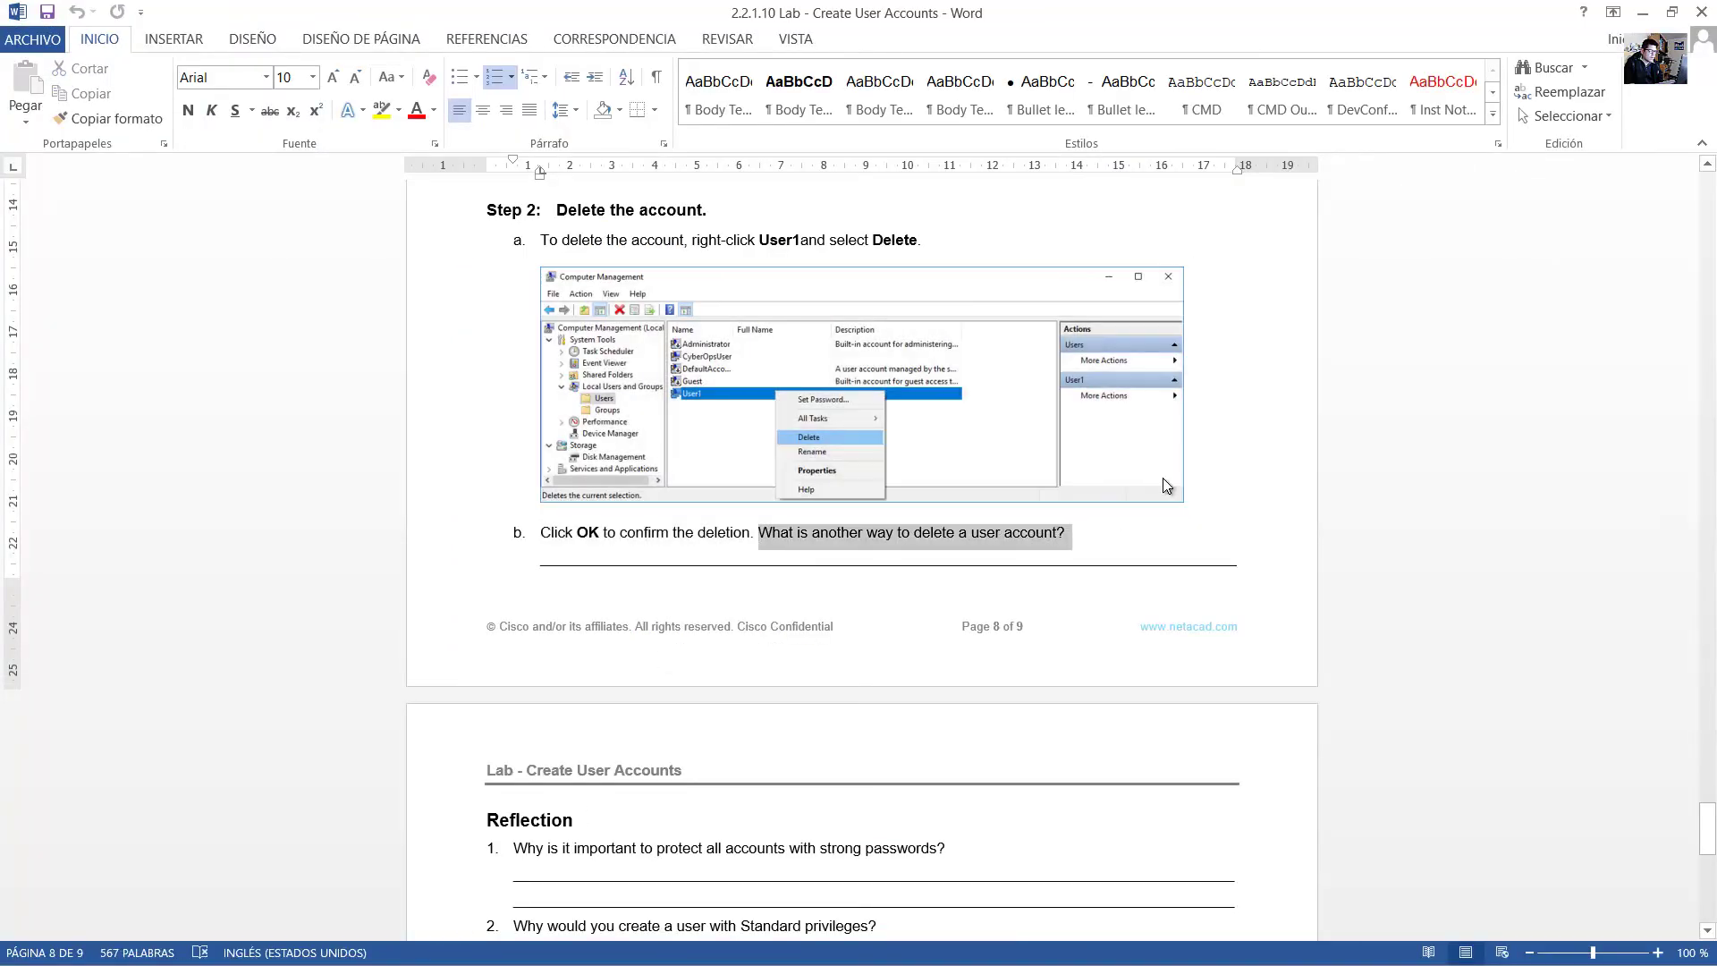
{"action": "key", "text": "alt+Tab"}
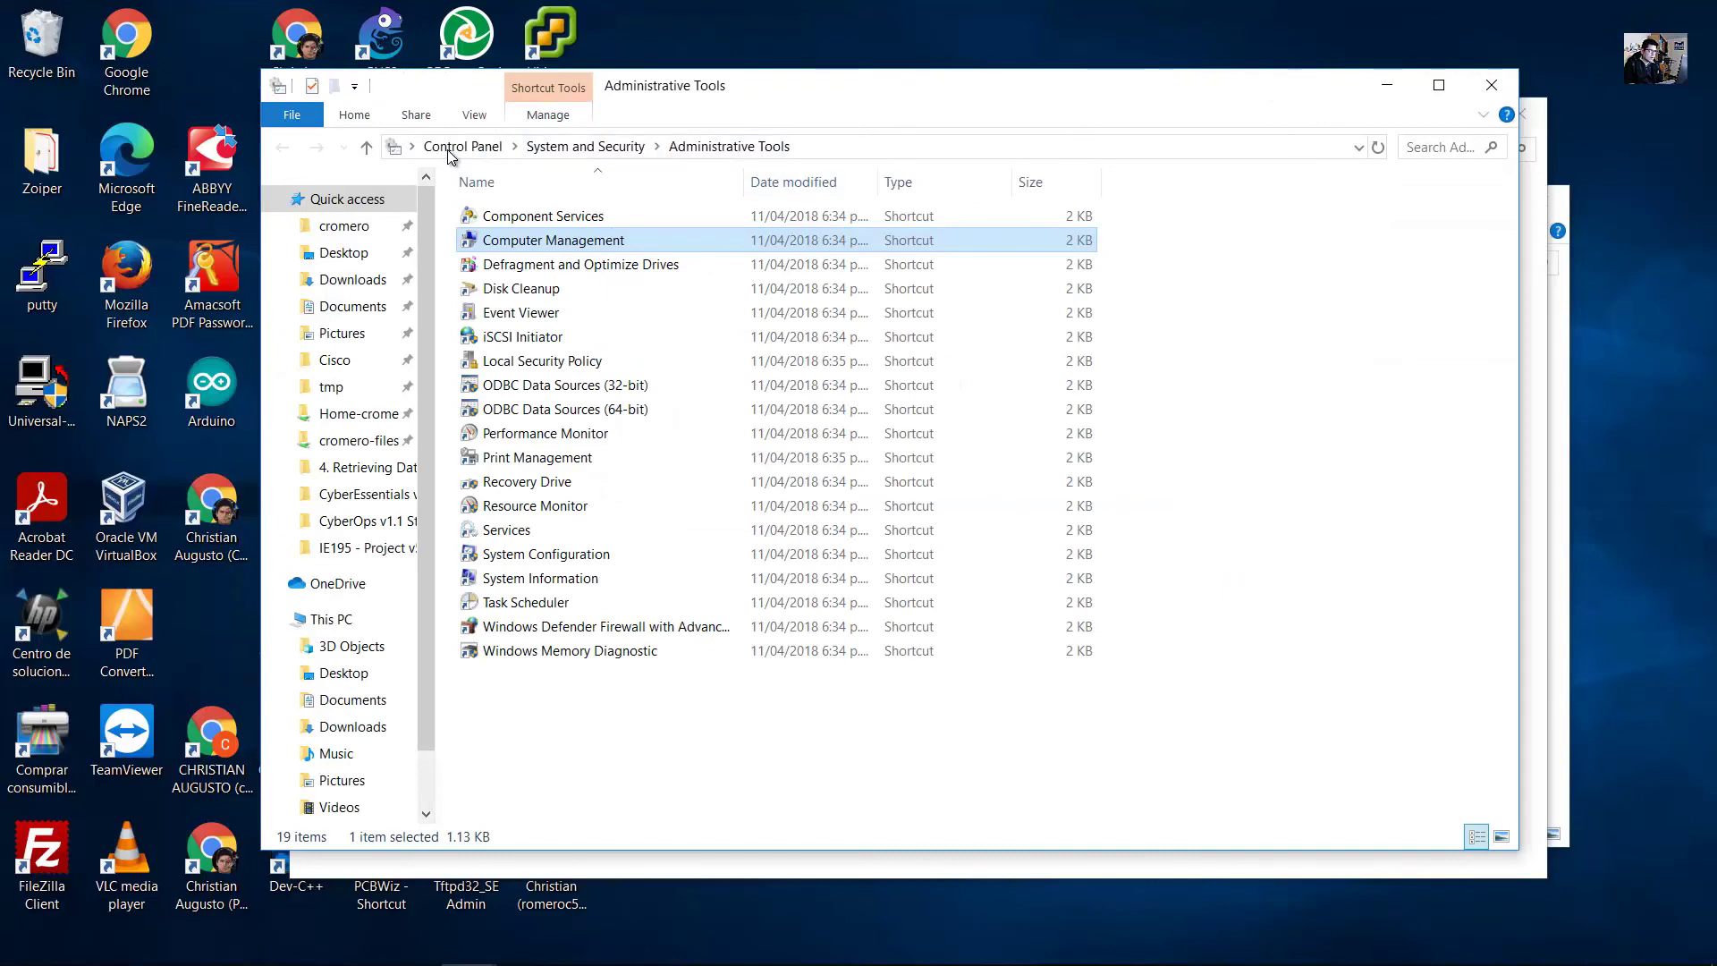
Step: Go to Control Panel User Accounts, Manage another account, and select User1
{"action": "left_click", "coordinate": [451, 149]}
{"action": "left_click", "coordinate": [1033, 250]}
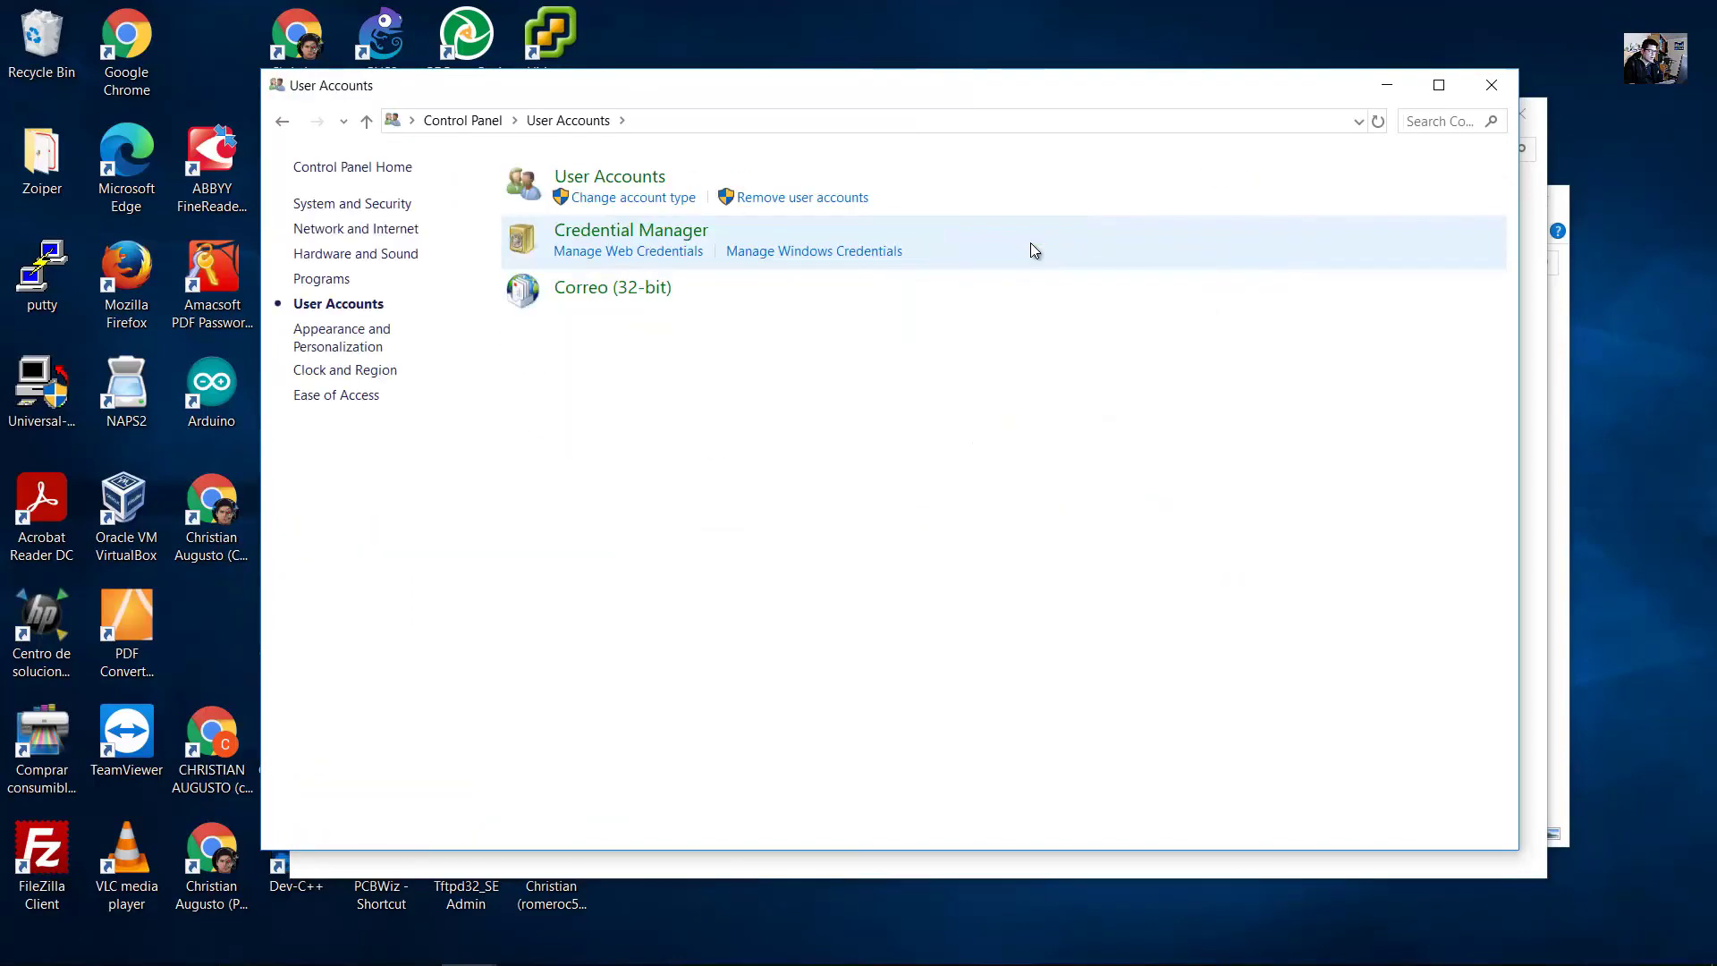
{"action": "left_click", "coordinate": [629, 183]}
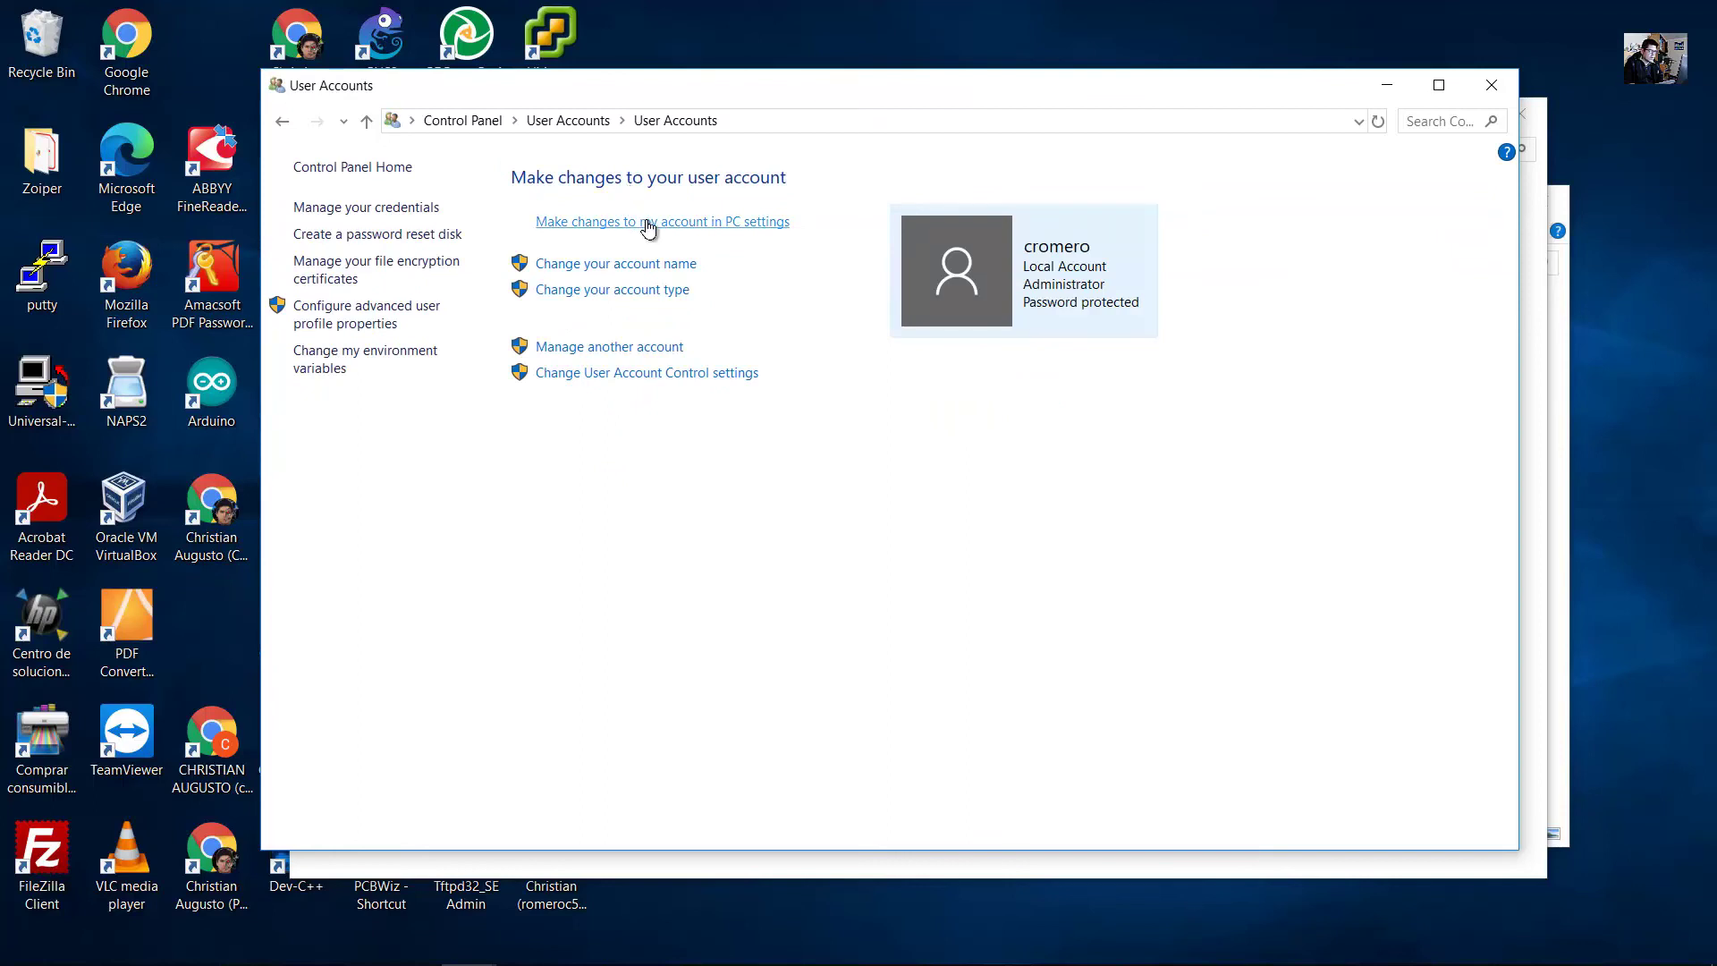
{"action": "left_click", "coordinate": [613, 351]}
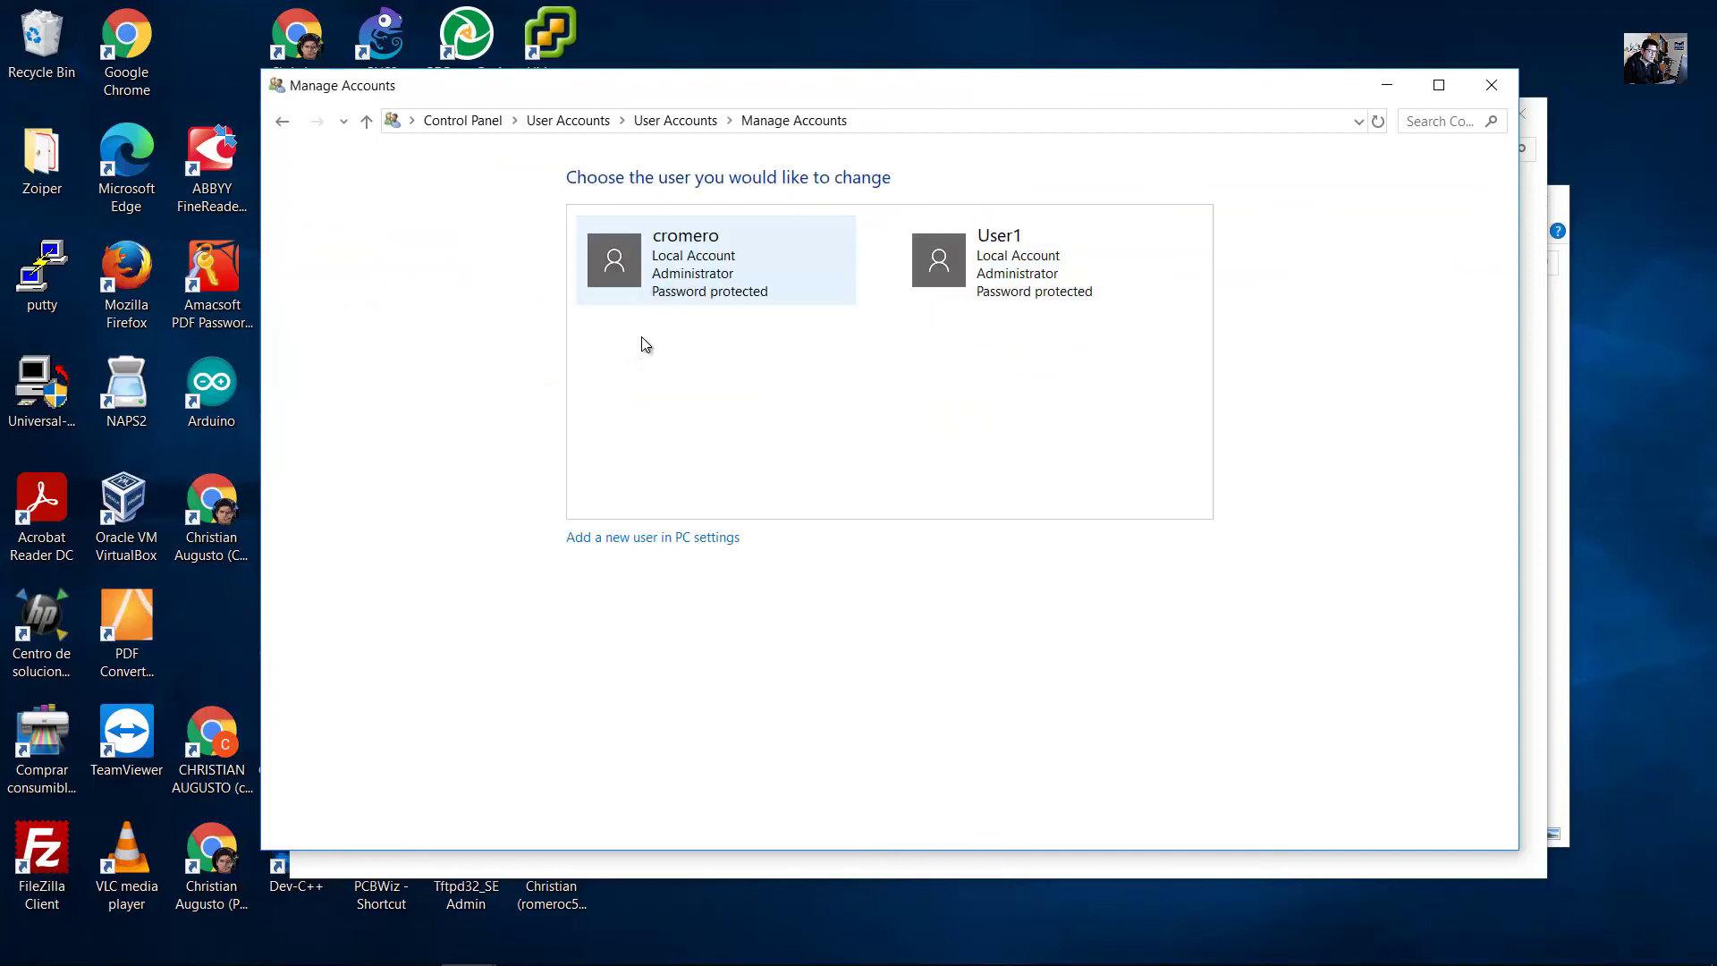
{"action": "left_click", "coordinate": [995, 292]}
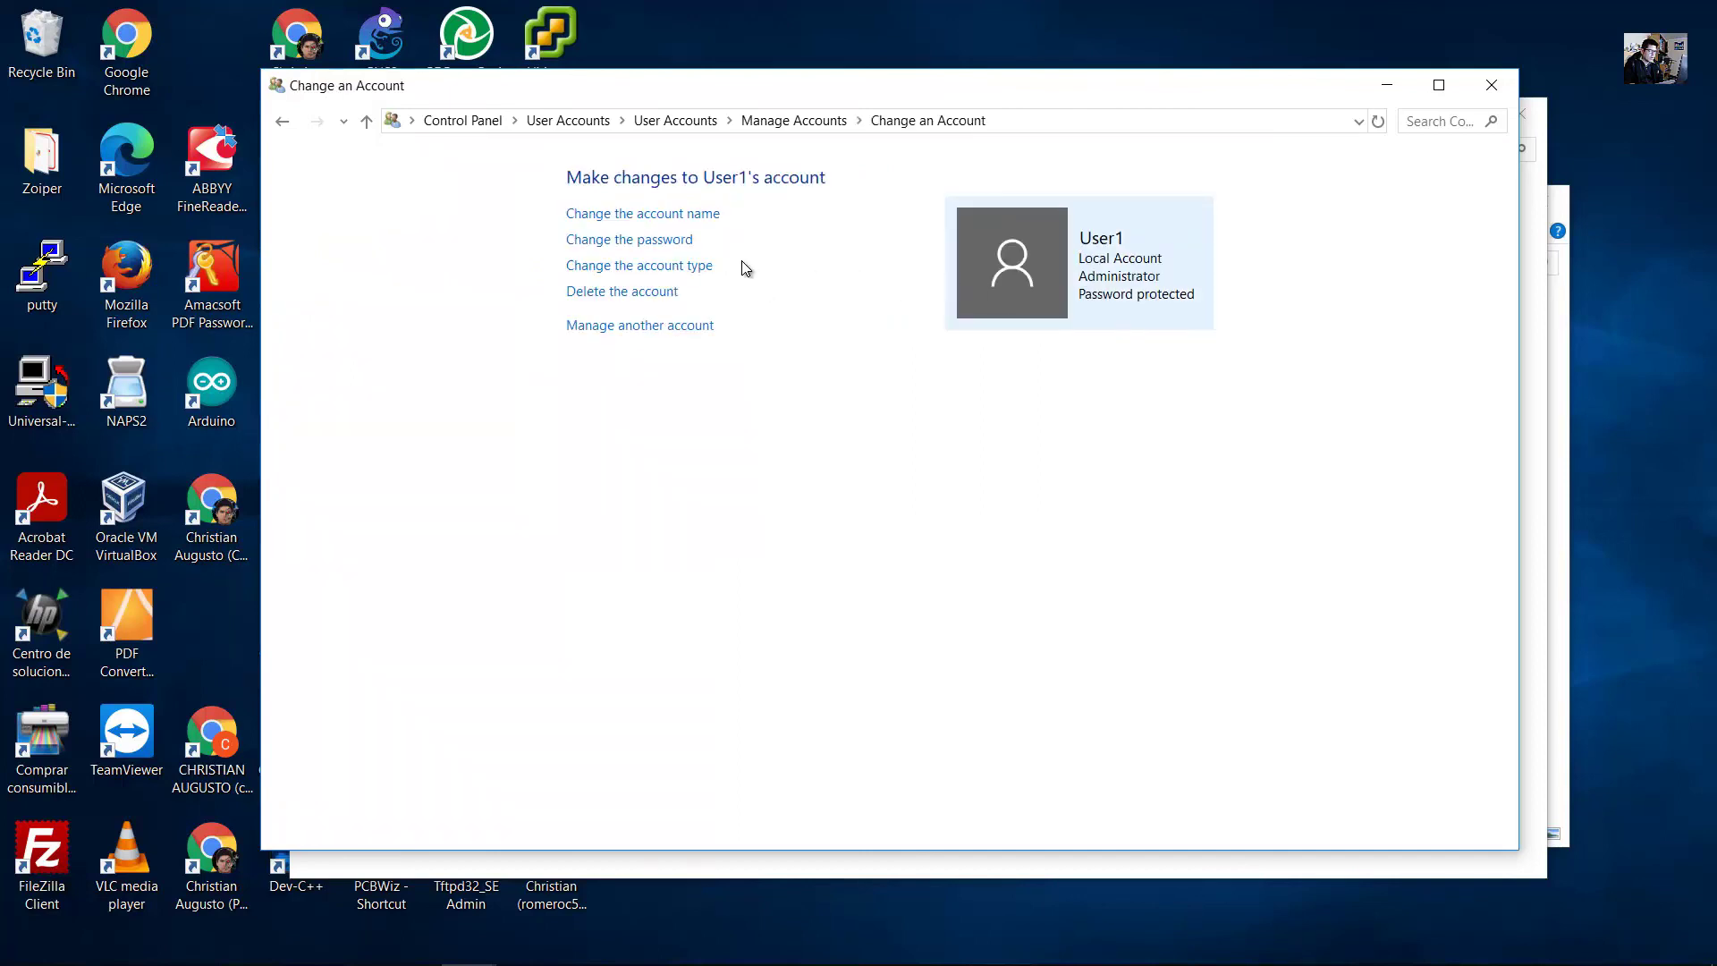
Step: Delete User1's account, choosing Delete Files, and confirm with Delete Account
{"action": "left_click", "coordinate": [603, 293]}
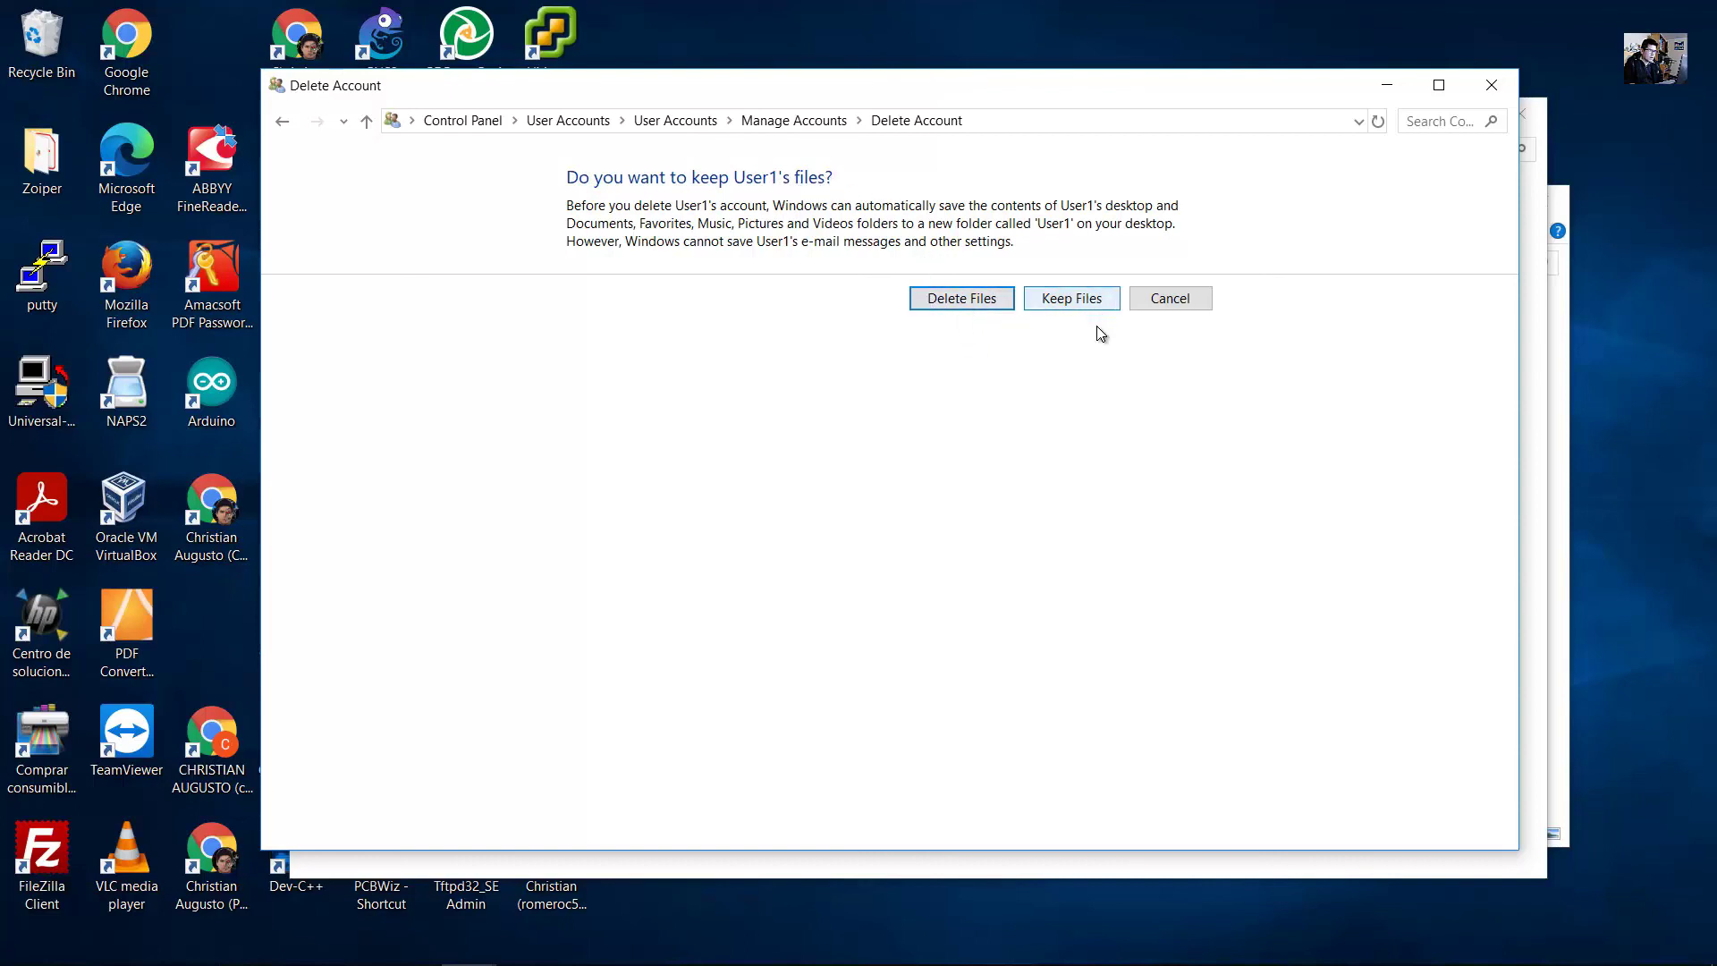
{"action": "left_click", "coordinate": [952, 301]}
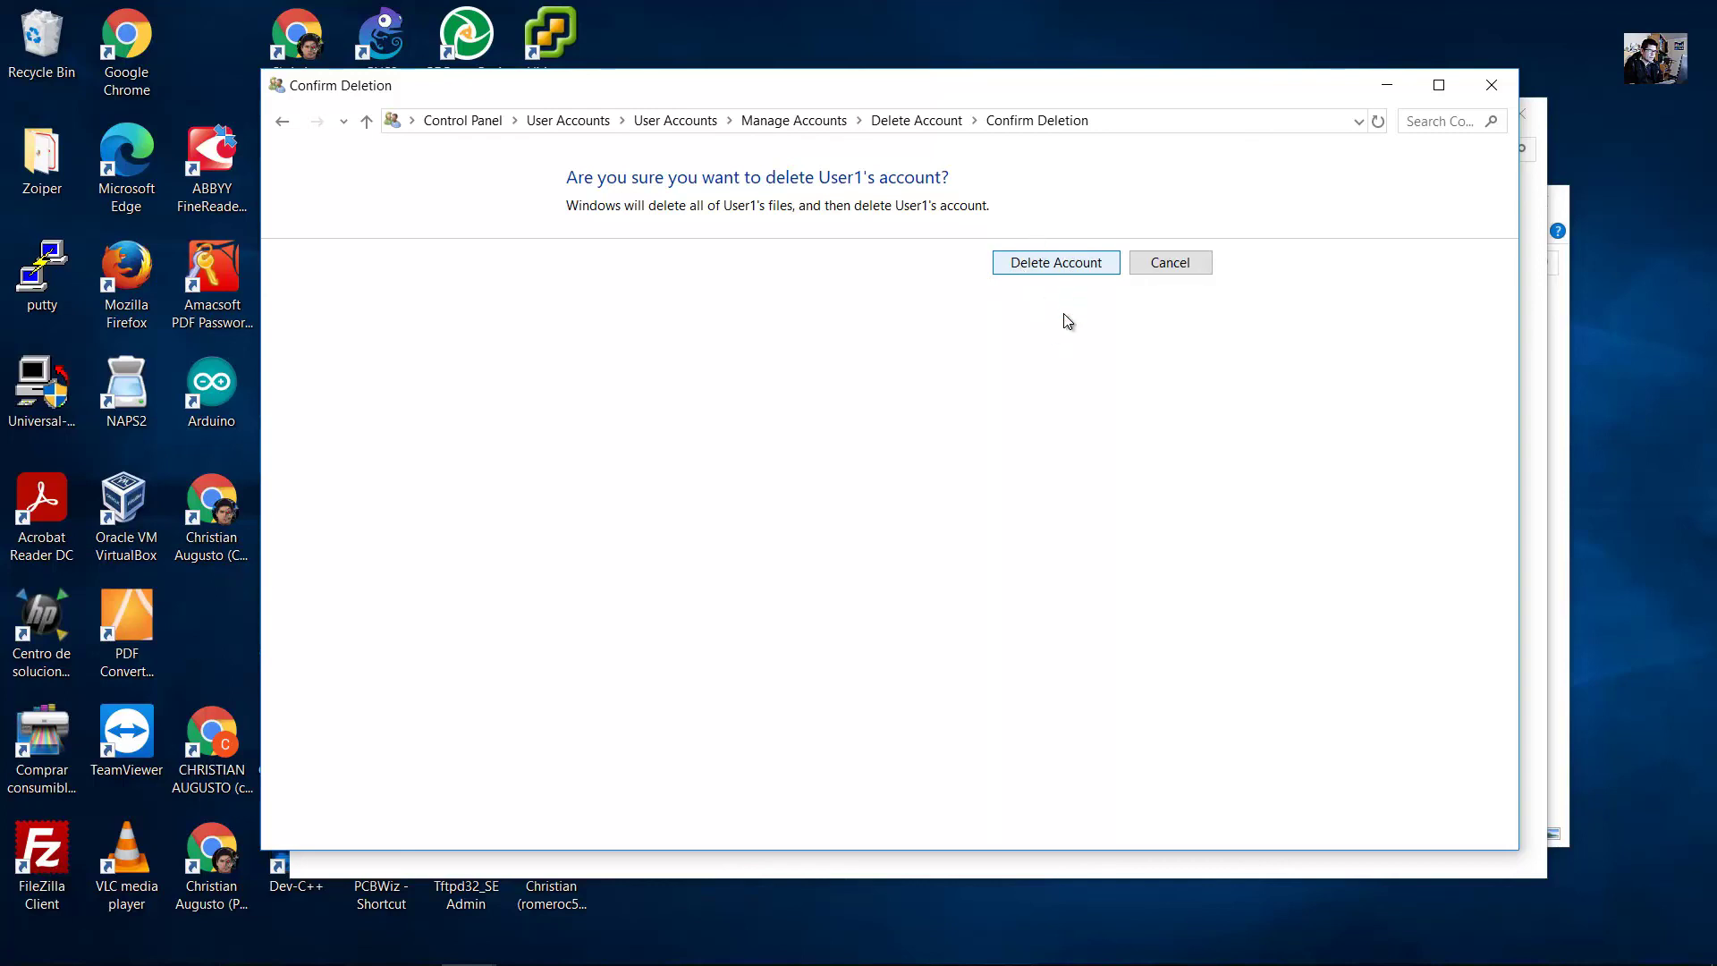
{"action": "left_click", "coordinate": [1063, 266]}
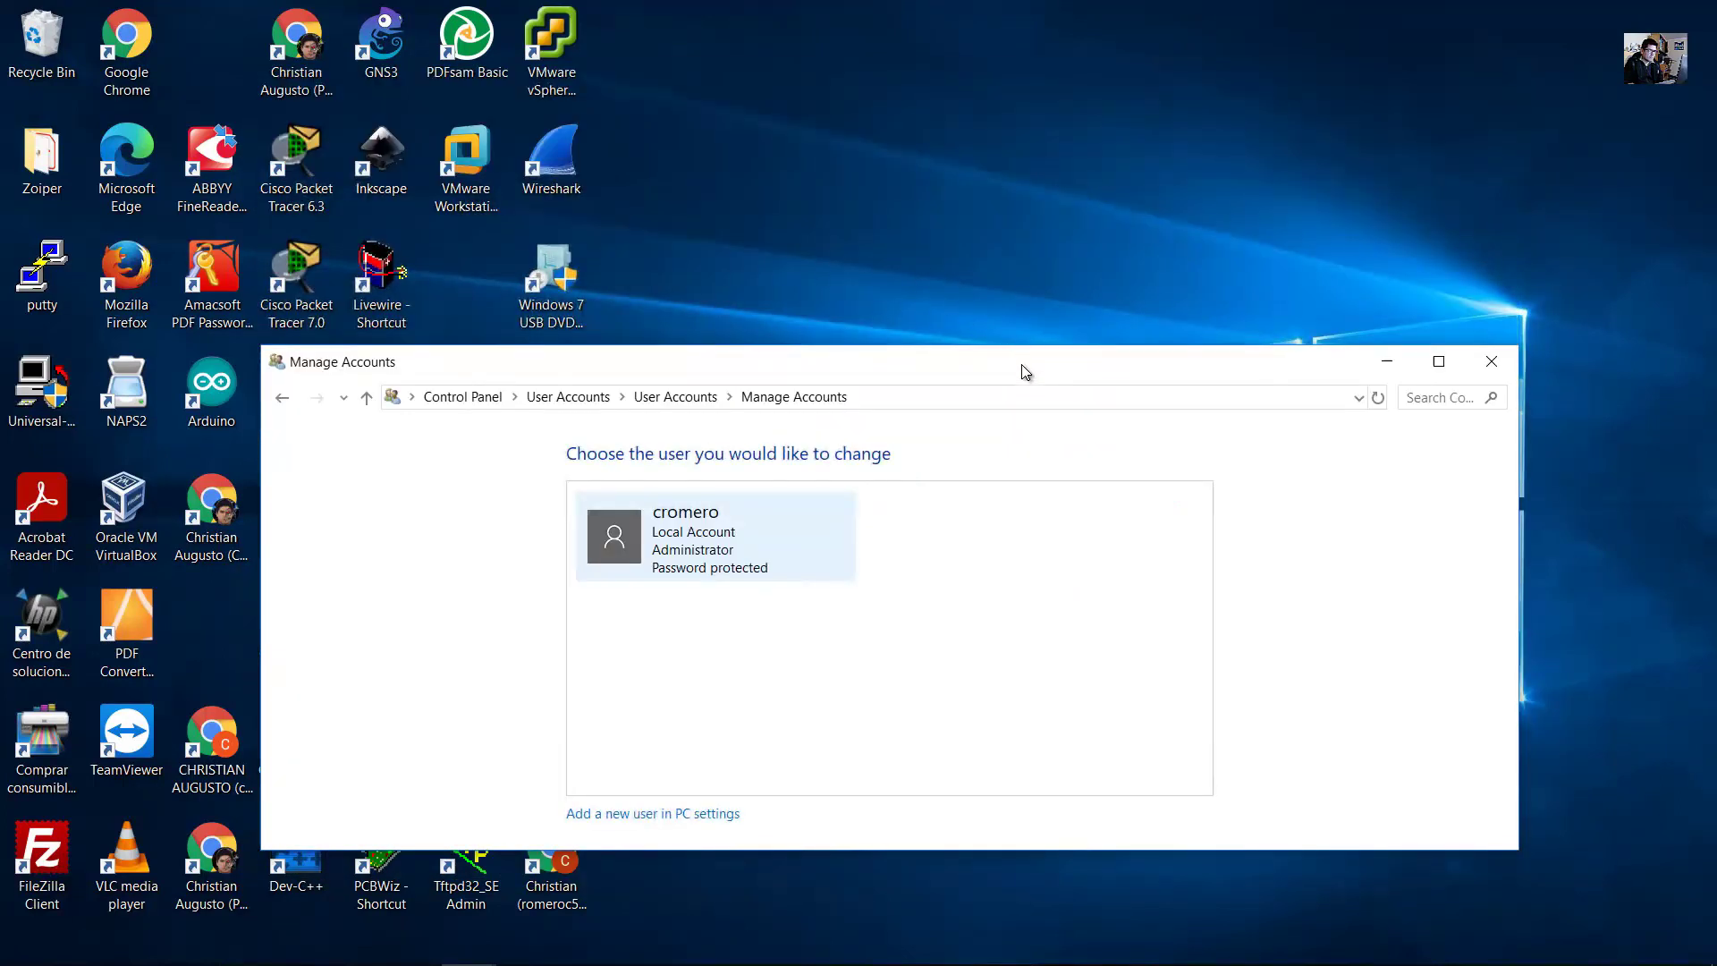
Step: Drag the Manage Accounts window toward the top of the screen and return to Word
{"action": "left_click_drag", "start_coordinate": [1026, 371], "coordinate": [1026, 181]}
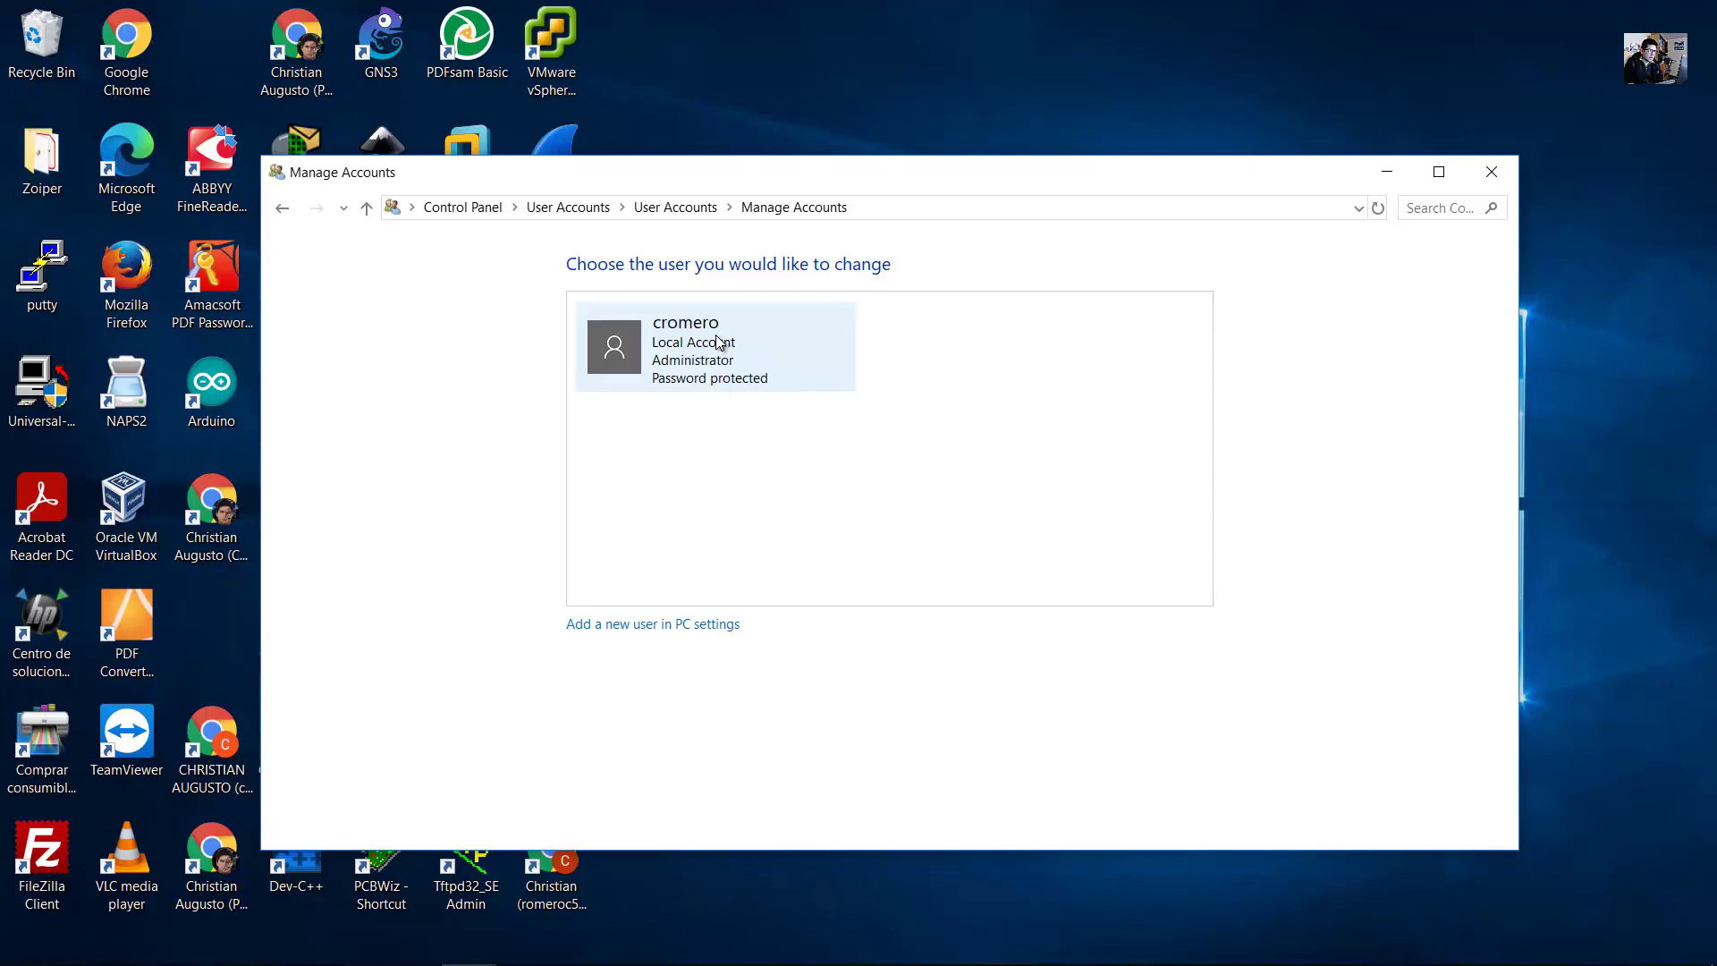
{"action": "mouse_move", "coordinate": [757, 950]}
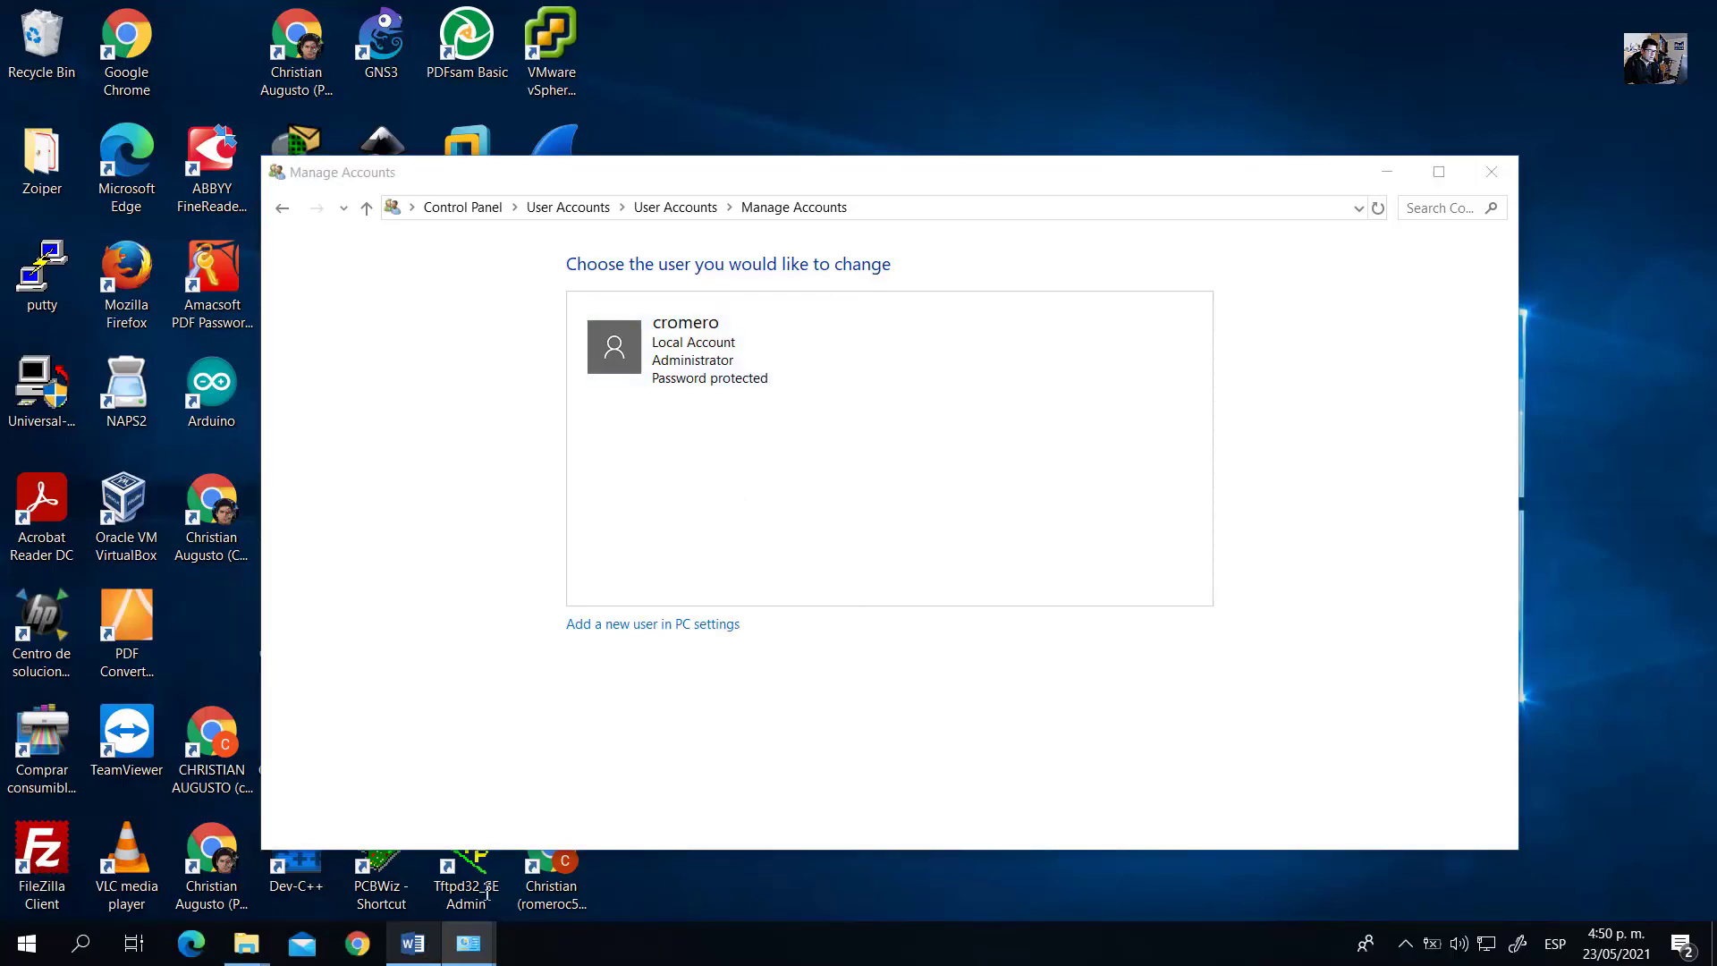
{"action": "left_click", "coordinate": [413, 942]}
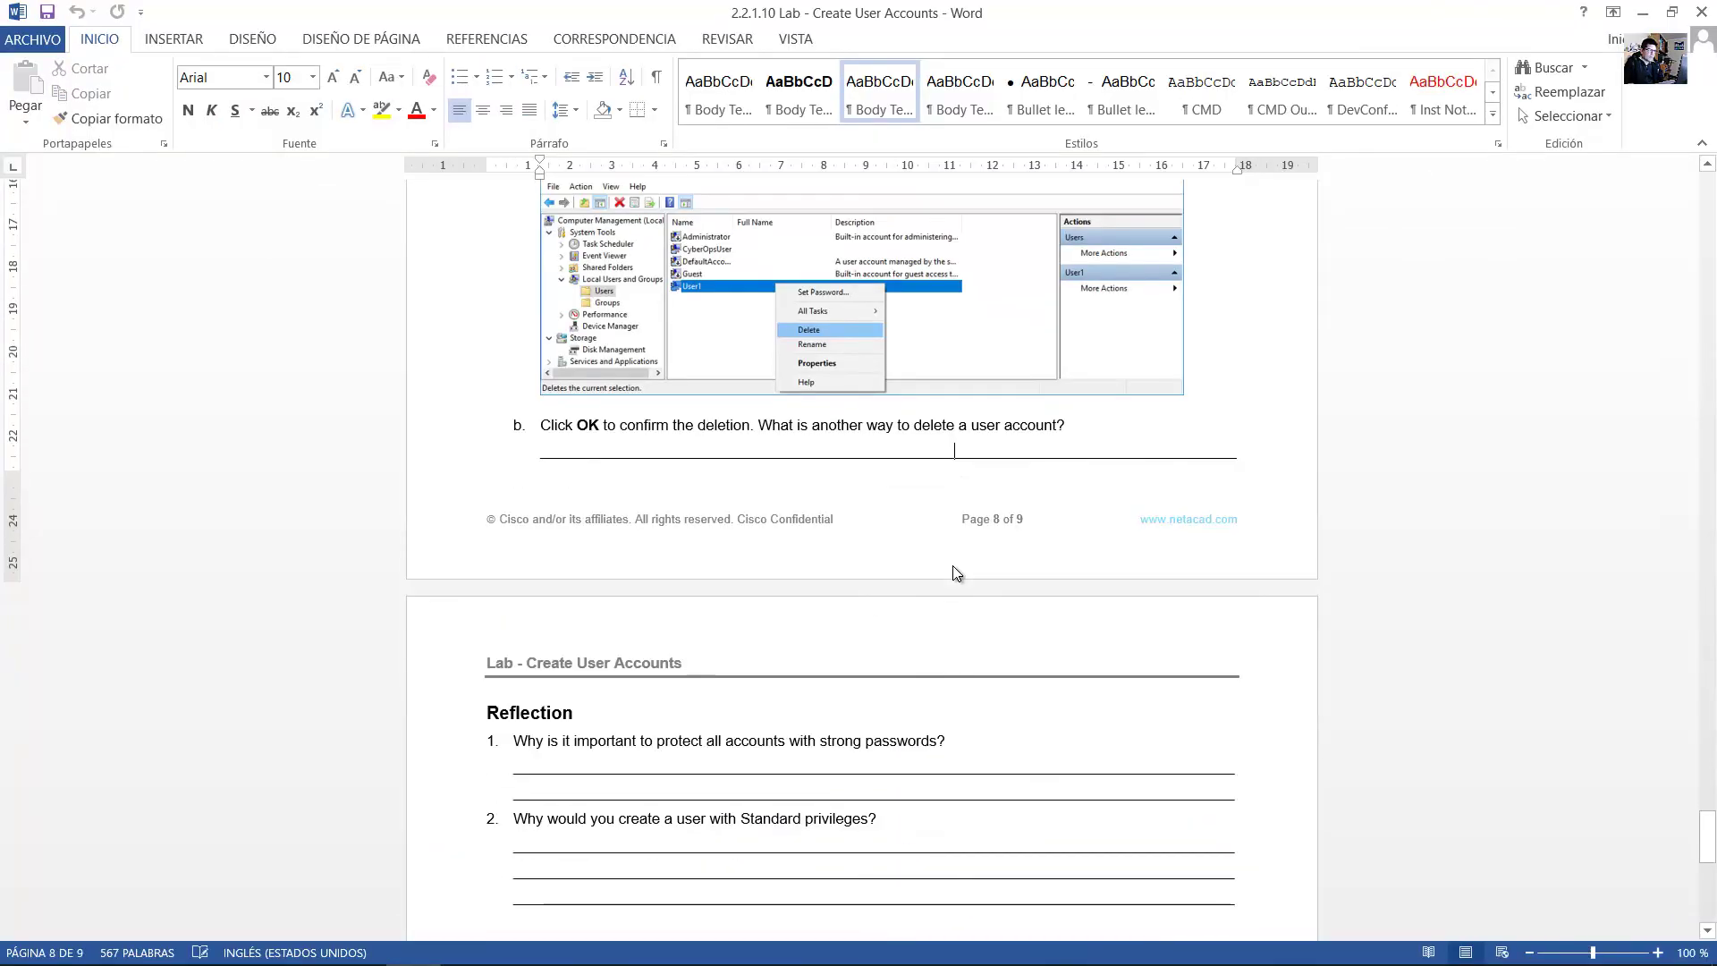
{"action": "scroll", "coordinate": [954, 574], "scroll_direction": "down", "scroll_amount": 1}
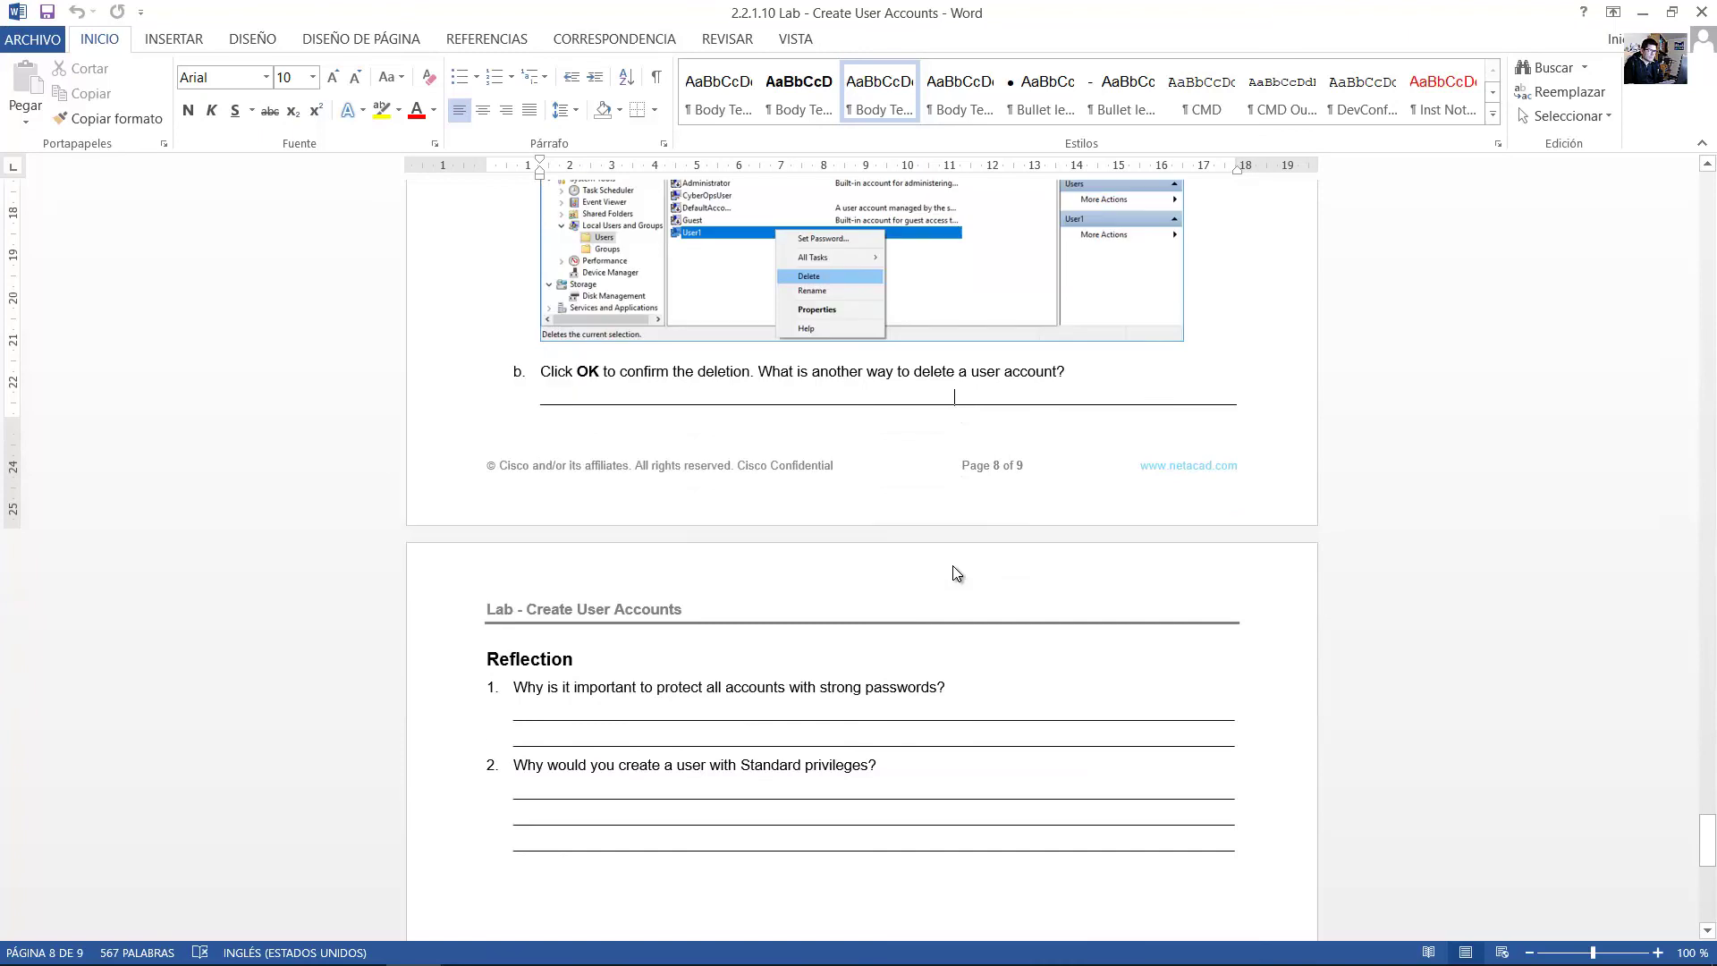
{"action": "scroll", "coordinate": [956, 568], "scroll_direction": "down", "scroll_amount": 3}
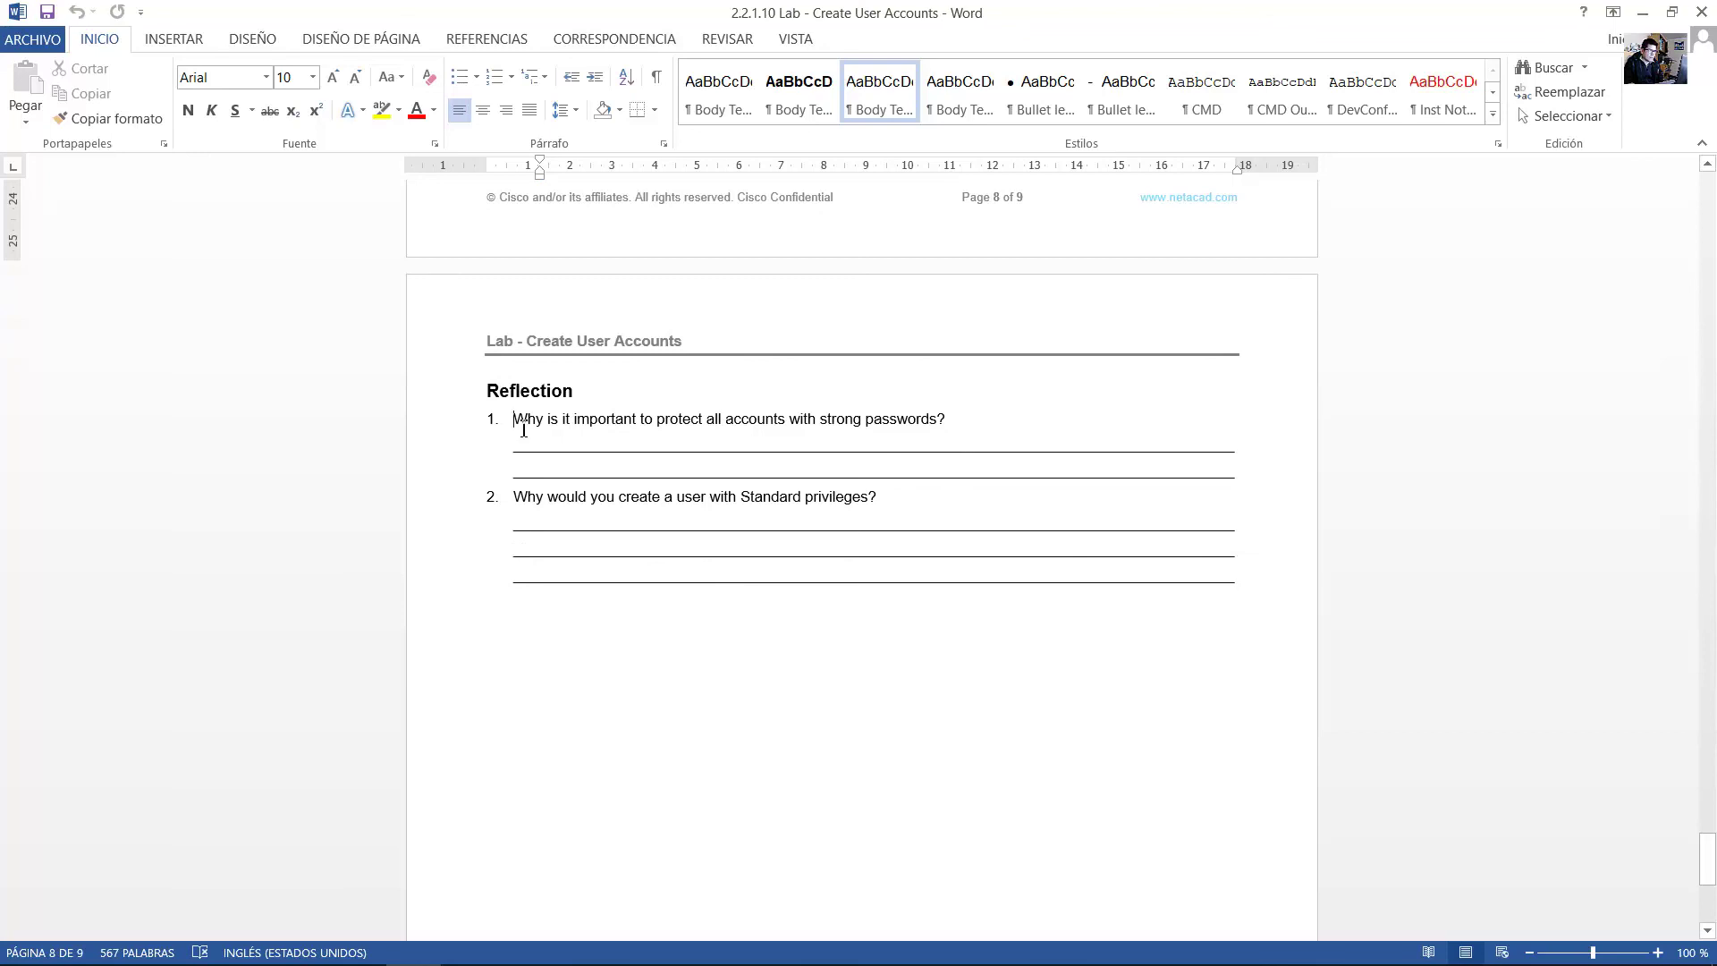
{"action": "left_click_drag", "start_coordinate": [523, 430], "coordinate": [953, 418]}
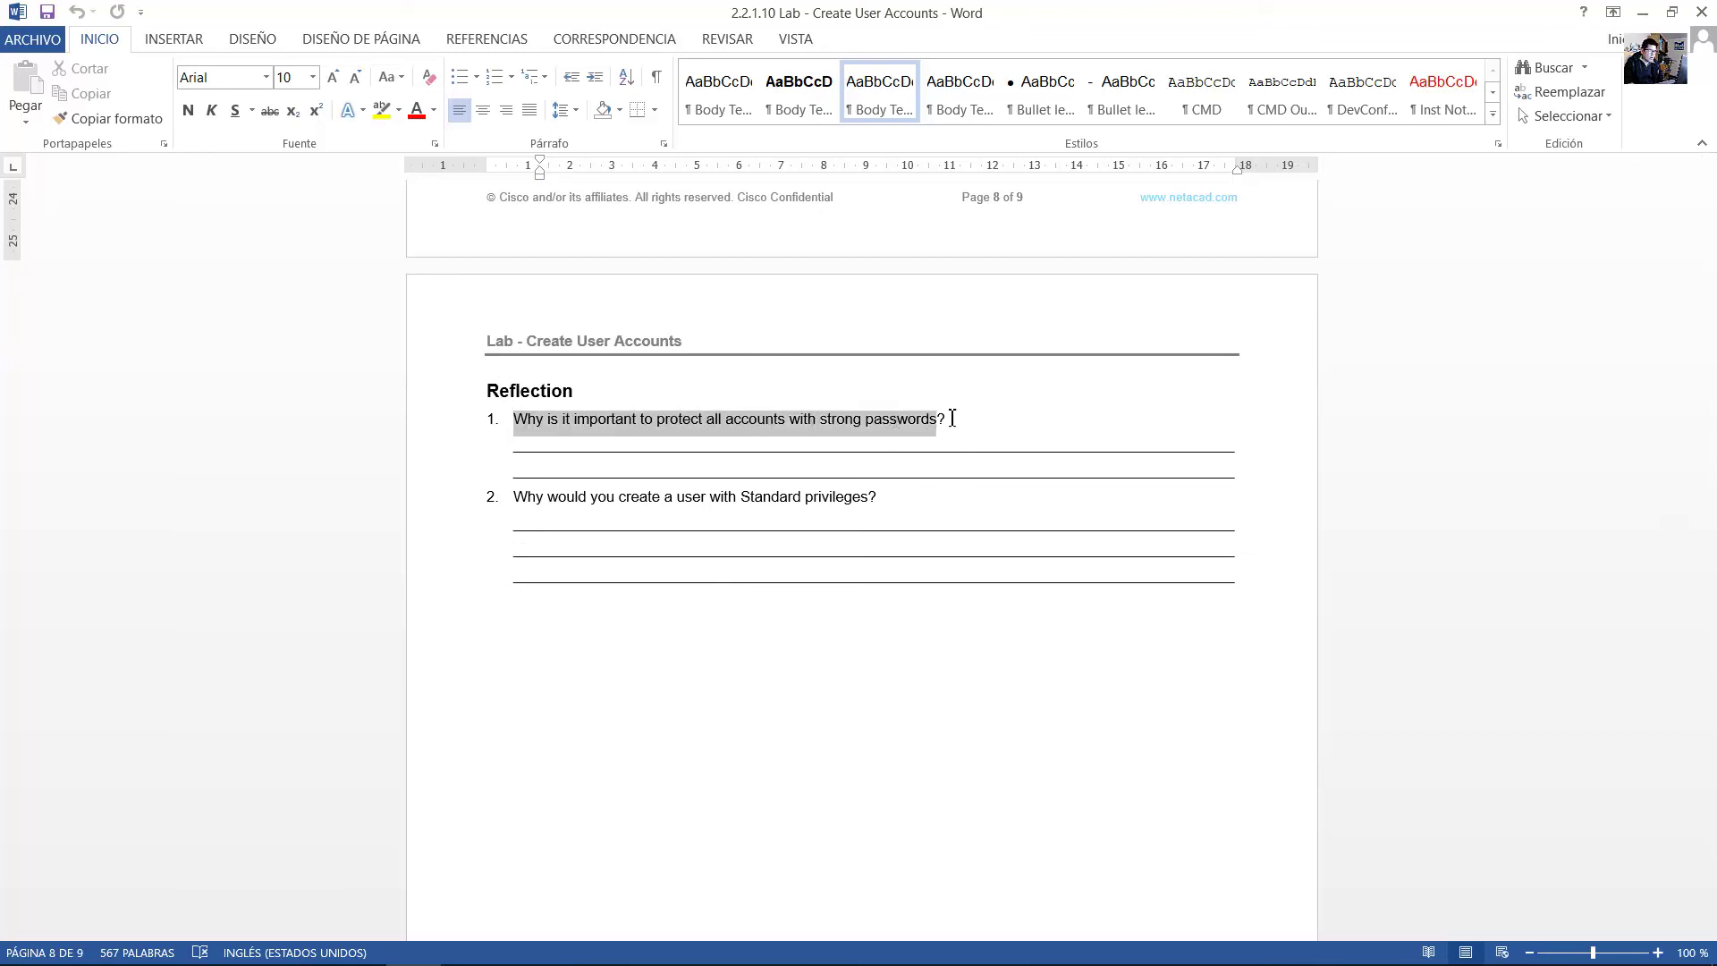
{"action": "left_click", "coordinate": [894, 479]}
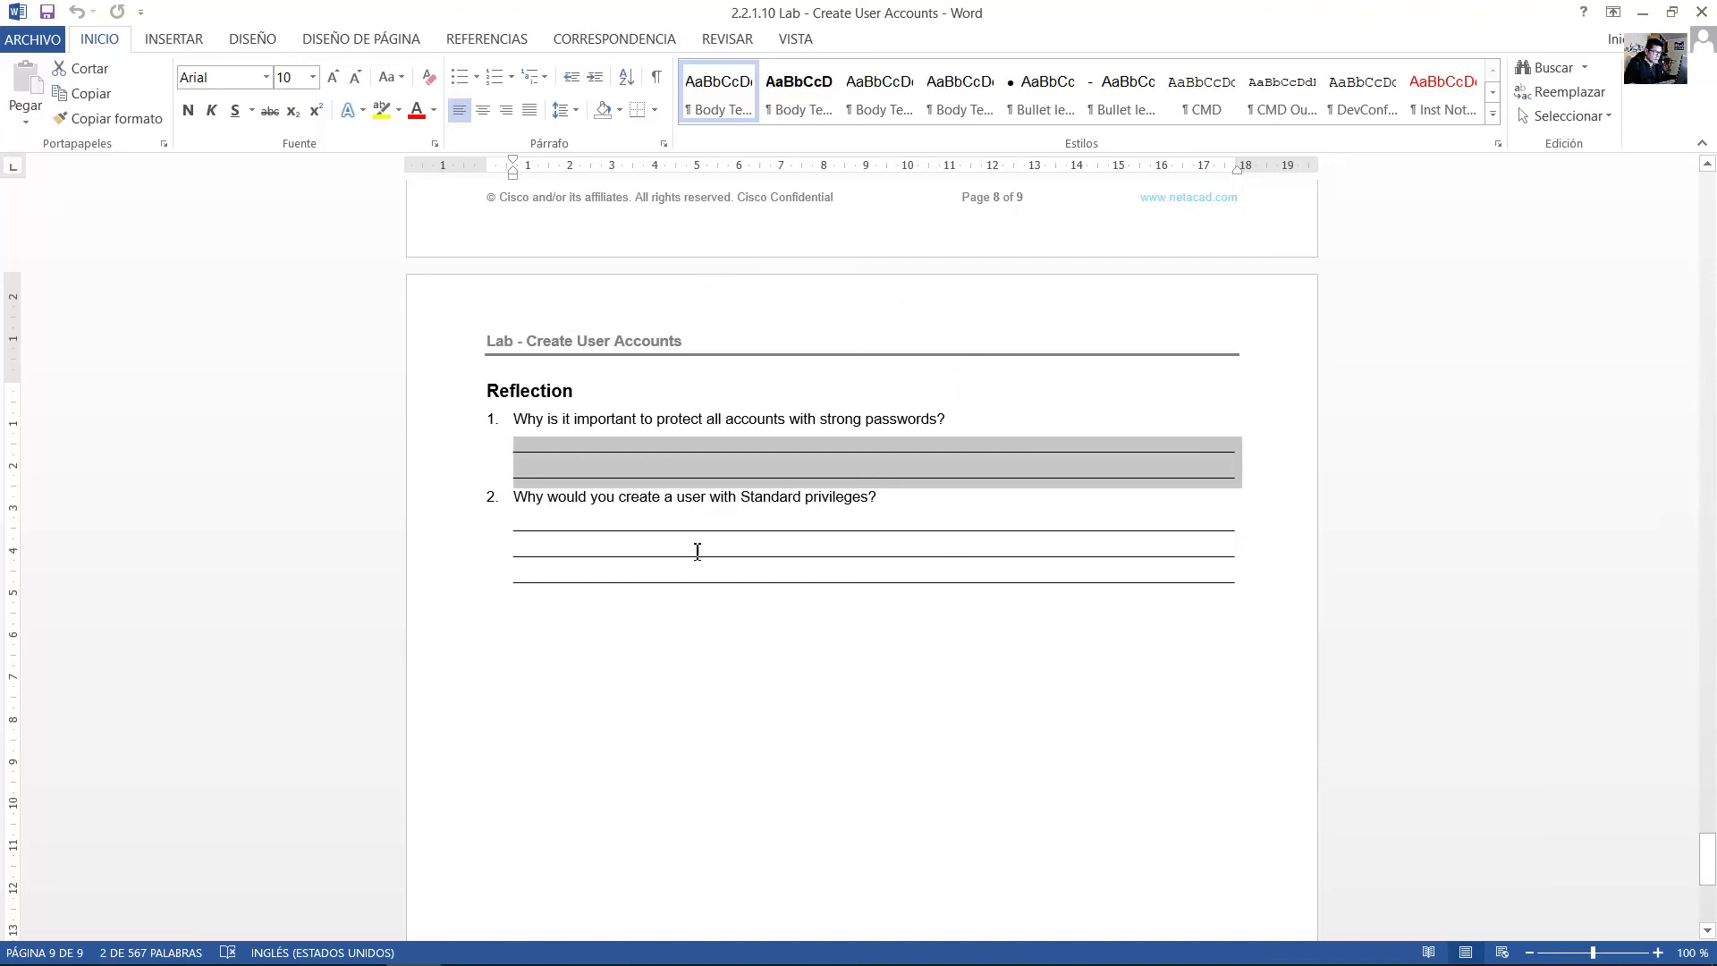
{"action": "left_click_drag", "start_coordinate": [528, 503], "coordinate": [882, 499]}
{"action": "left_click_drag", "start_coordinate": [614, 521], "coordinate": [613, 633]}
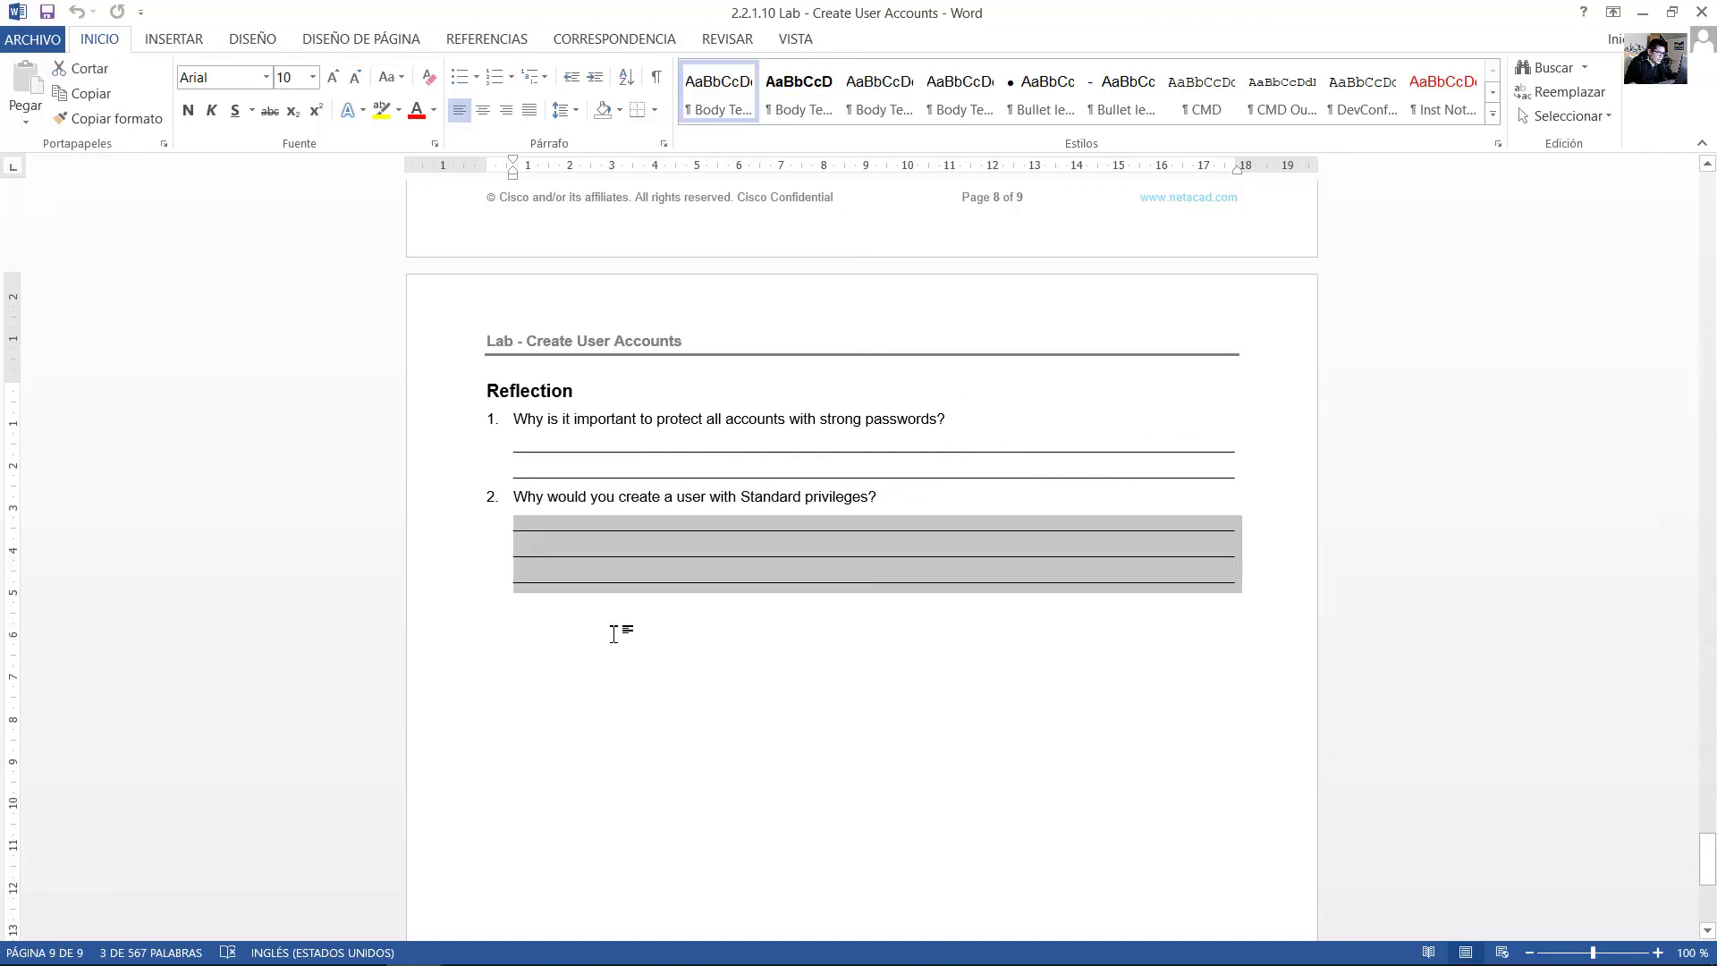